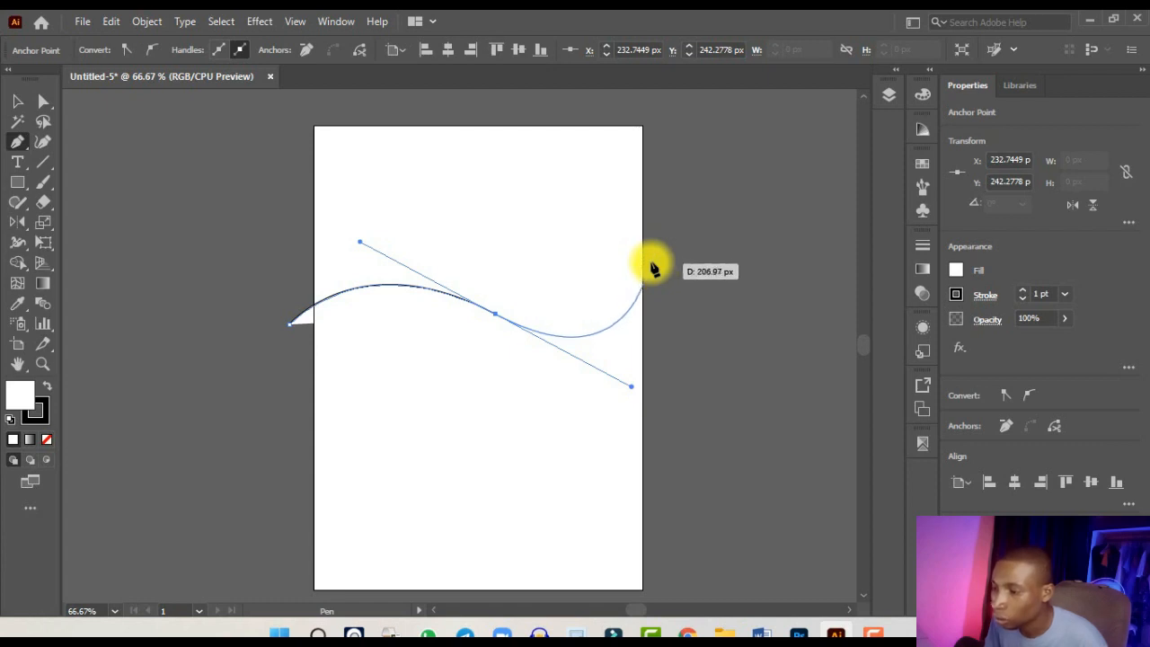
# - Finish the closed wavy ribbon with the Pen tool, curving past the artboard's right edge and back under to the starting anchor
pyautogui.click(652, 267)
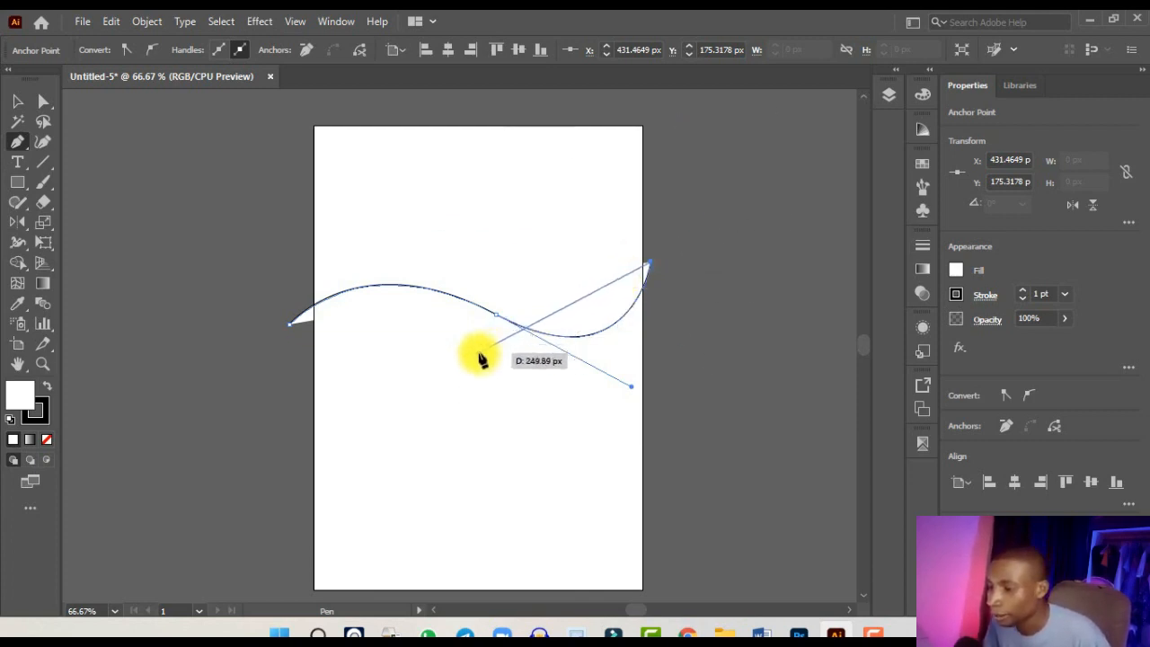
pyautogui.moveTo(479, 358); pyautogui.dragTo(327, 307)
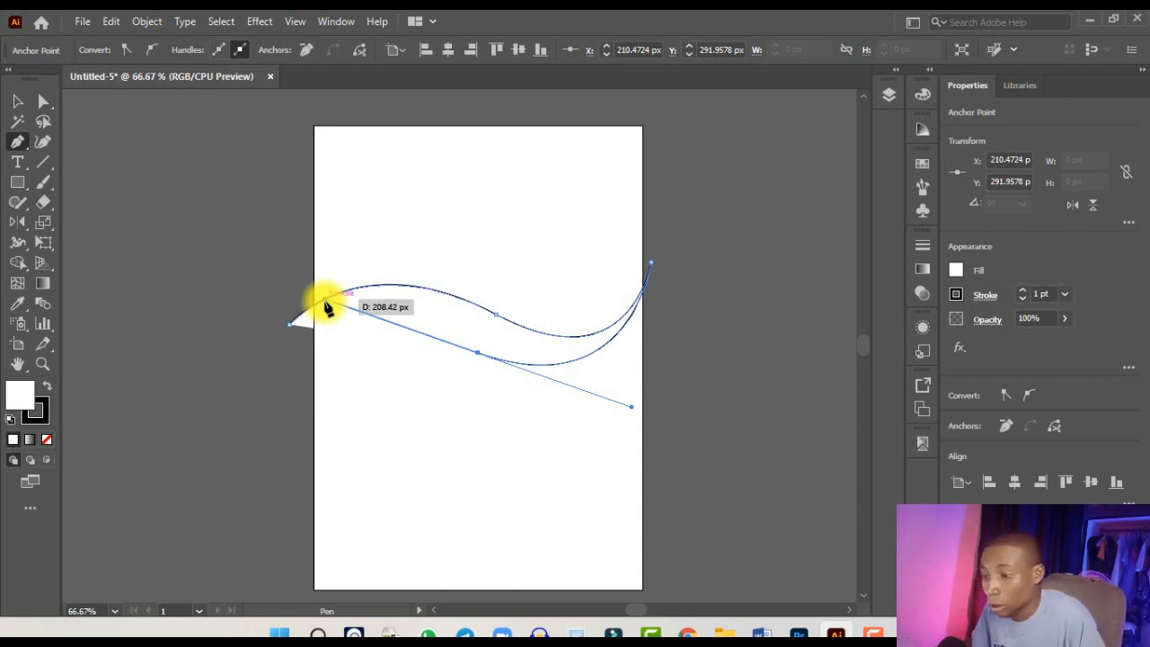
pyautogui.moveTo(327, 307); pyautogui.dragTo(290, 386)
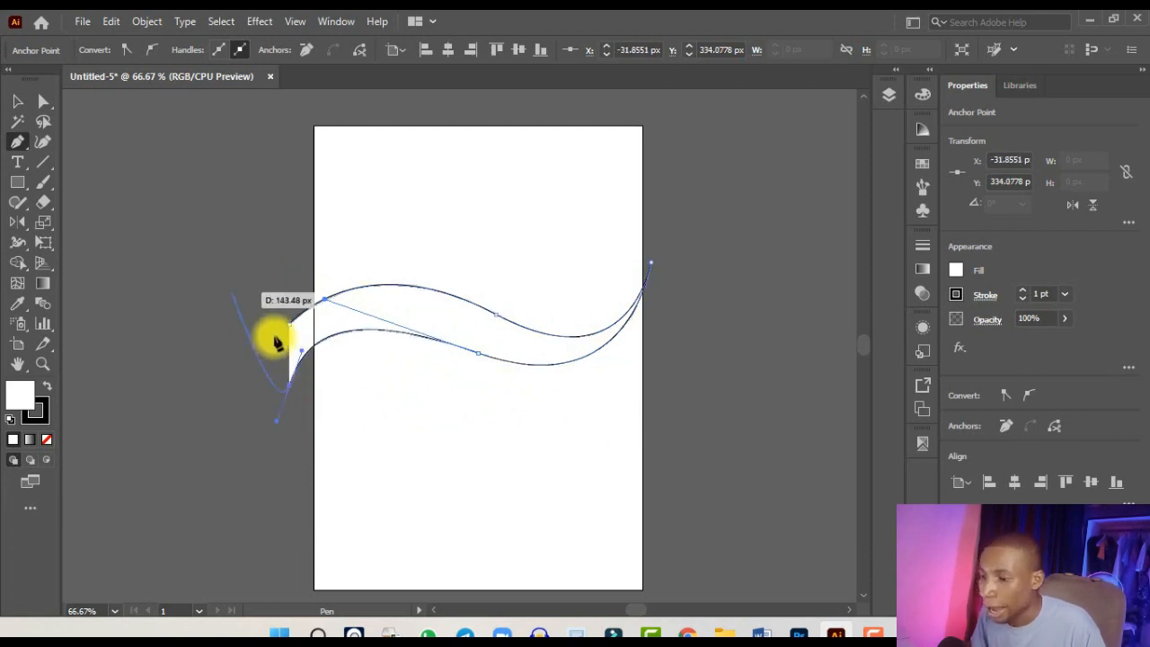
pyautogui.scroll(2, 272, 330)
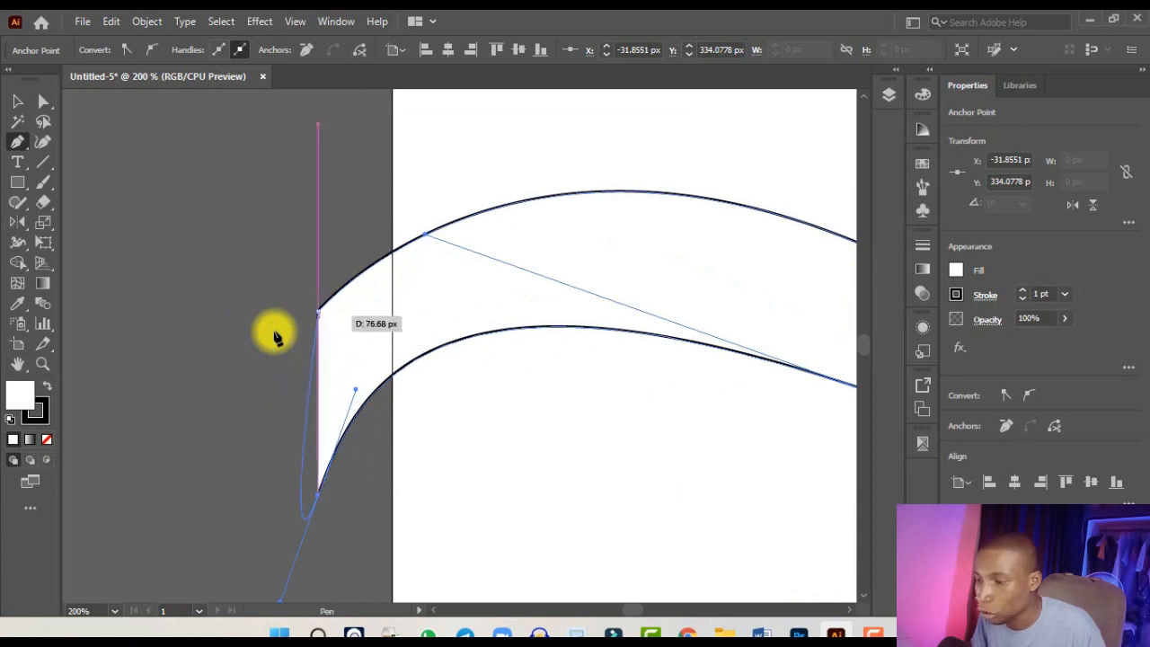
pyautogui.click(316, 310)
pyautogui.scroll(-4, 317, 311)
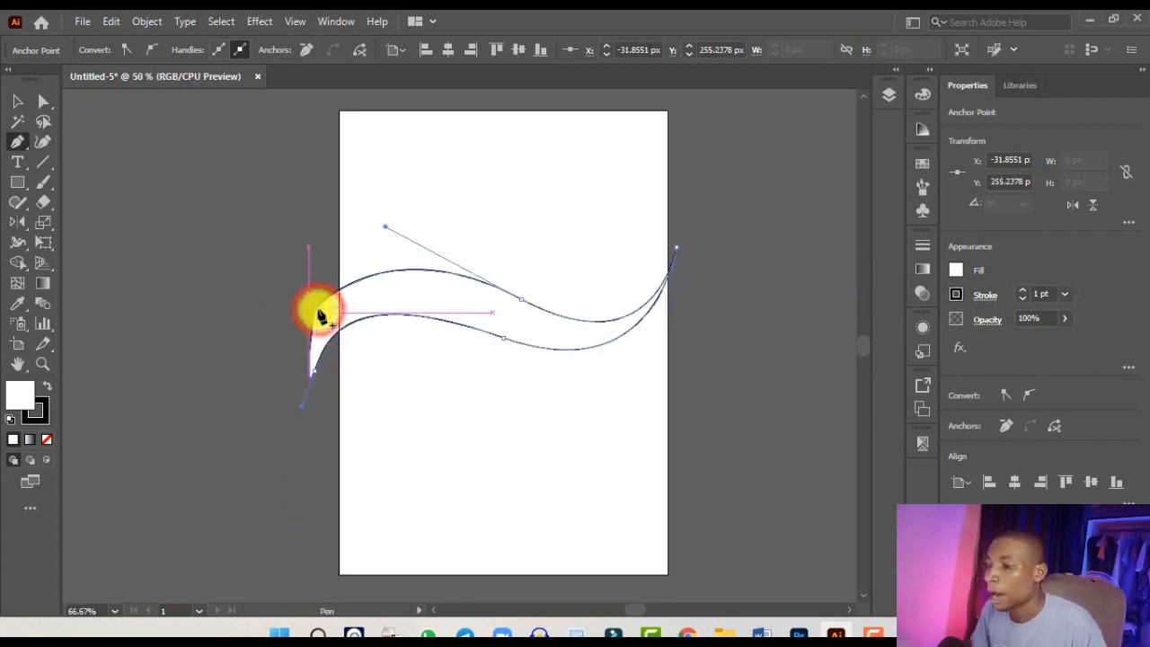
pyautogui.scroll(2, 321, 314)
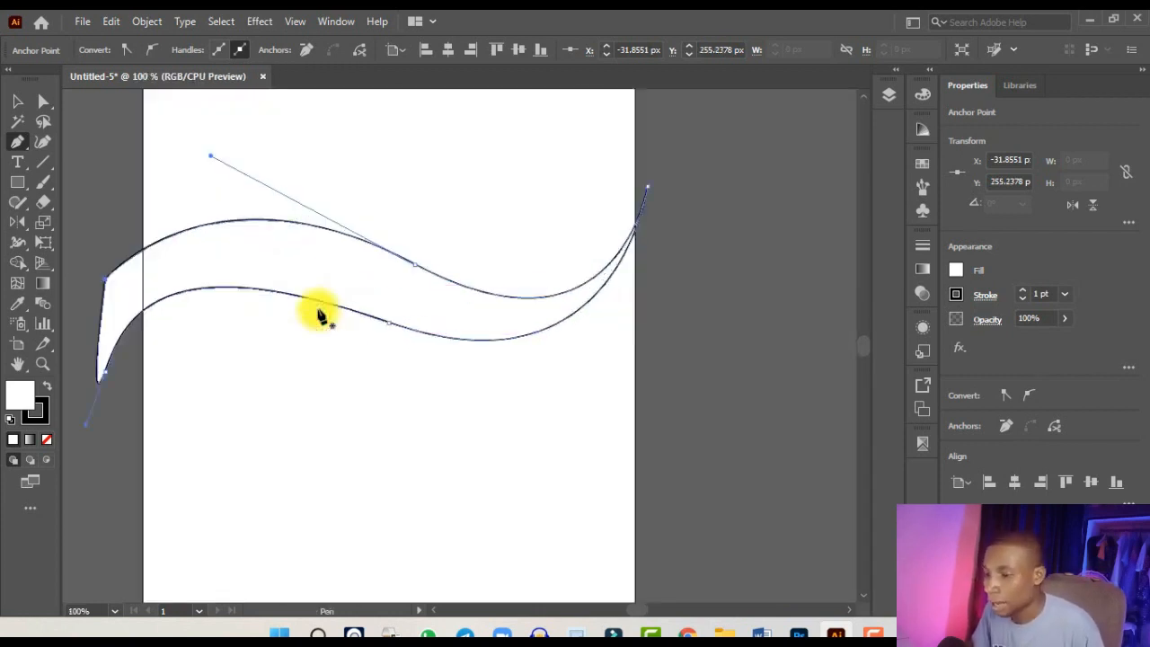
pyautogui.scroll(-2, 319, 312)
pyautogui.scroll(2, 390, 303)
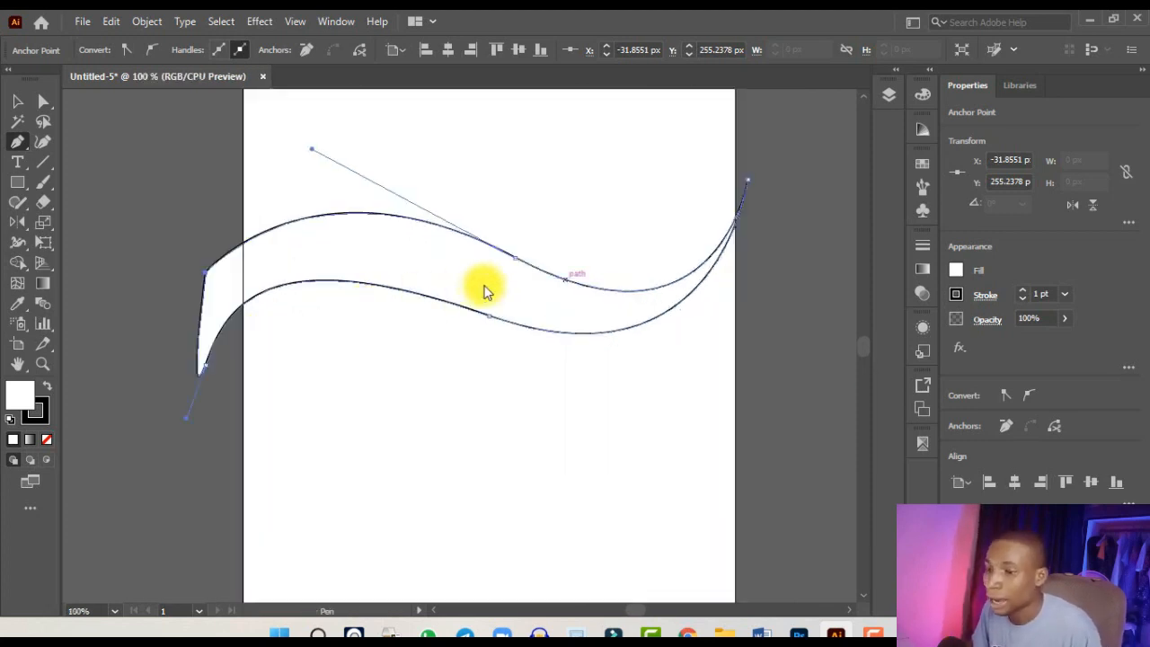
# - Swap the ribbon's fill and stroke so that it is filled black, and set its stroke to none
pyautogui.click(30, 406)
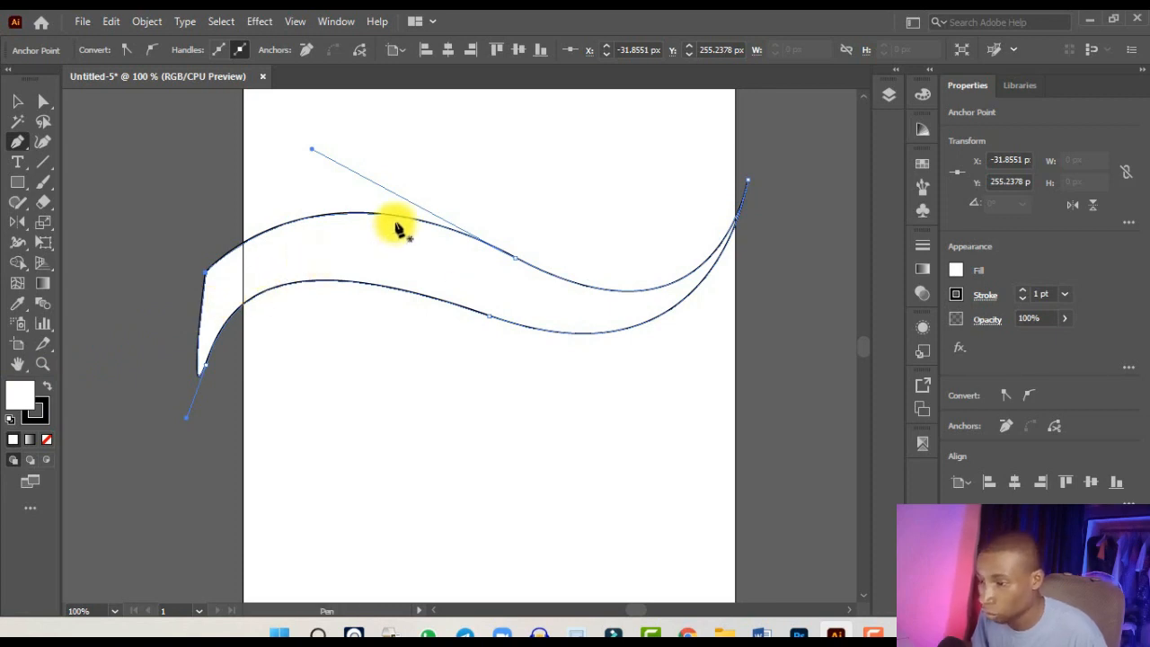
pyautogui.click(49, 388)
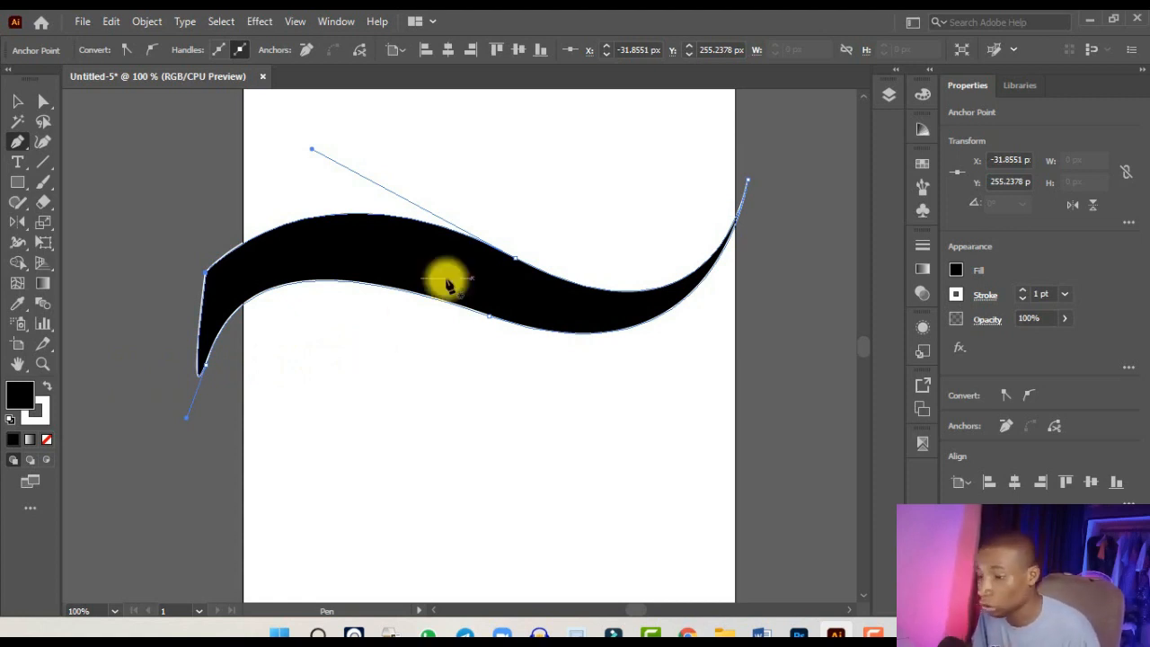
pyautogui.click(48, 402)
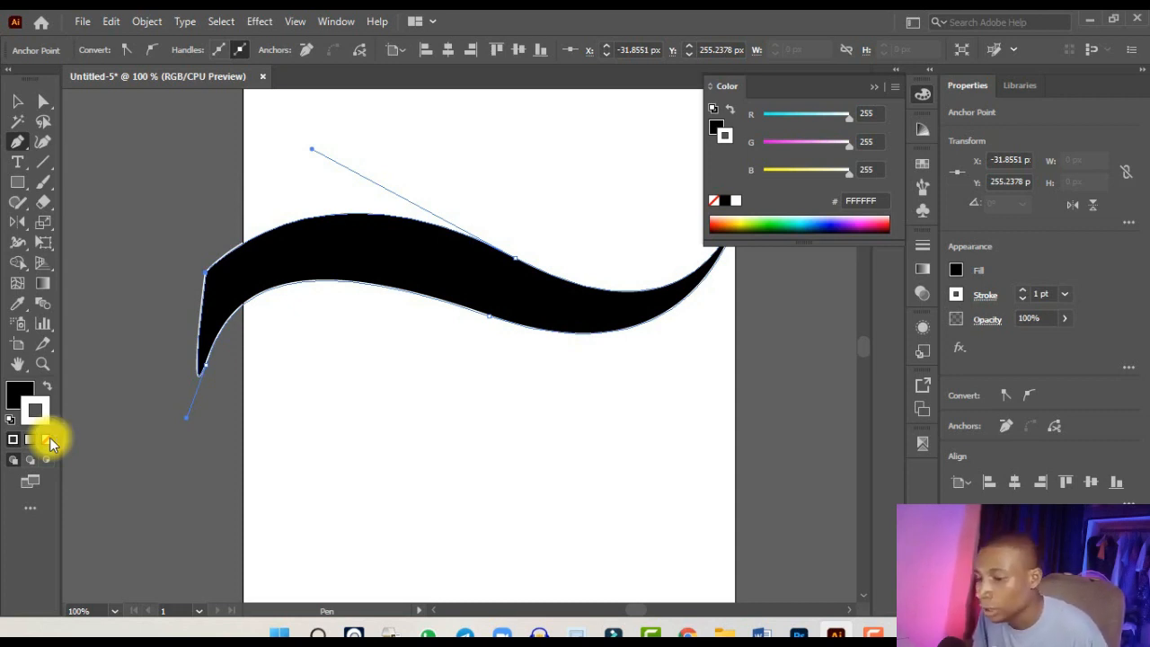
pyautogui.click(50, 437)
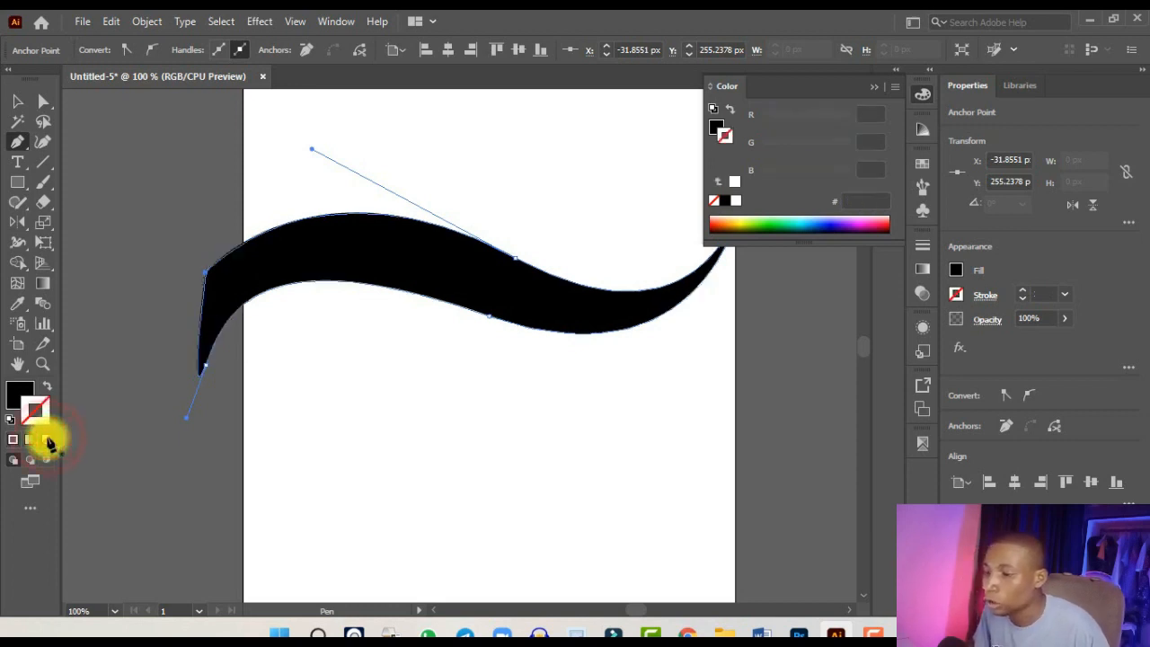
pyautogui.hotkey('ctrl', '-')
pyautogui.hotkey('ctrl', '=')
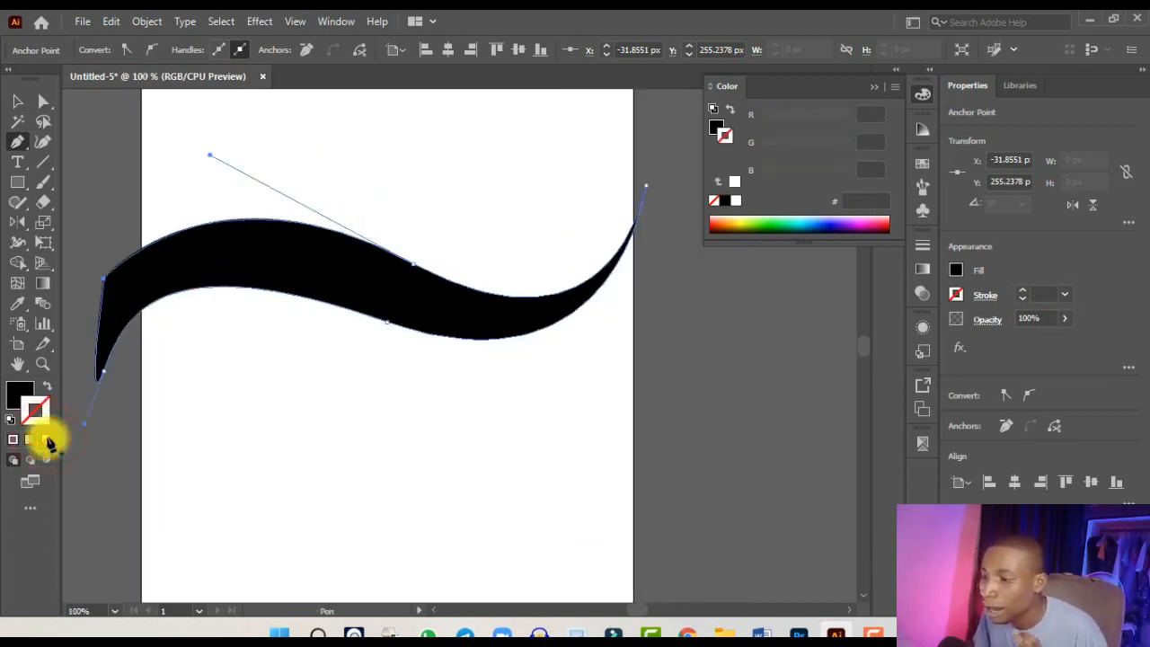
pyautogui.click(876, 90)
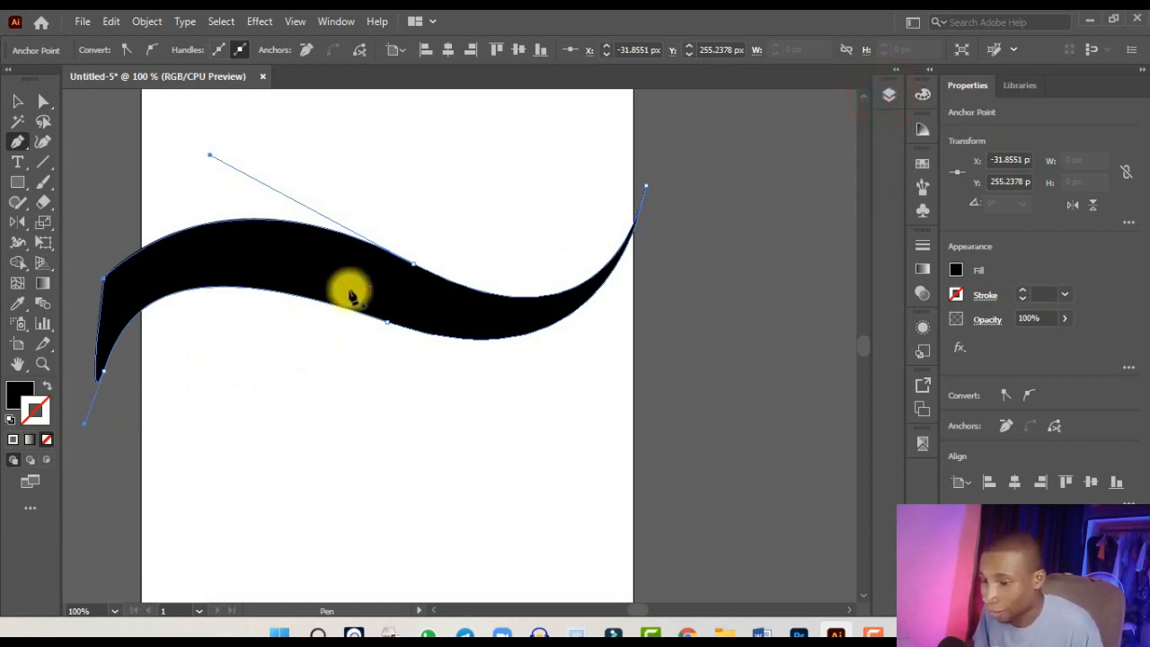
# - Show the gradient settings and activate the Gradient tool for the selected ribbon
pyautogui.click(17, 102)
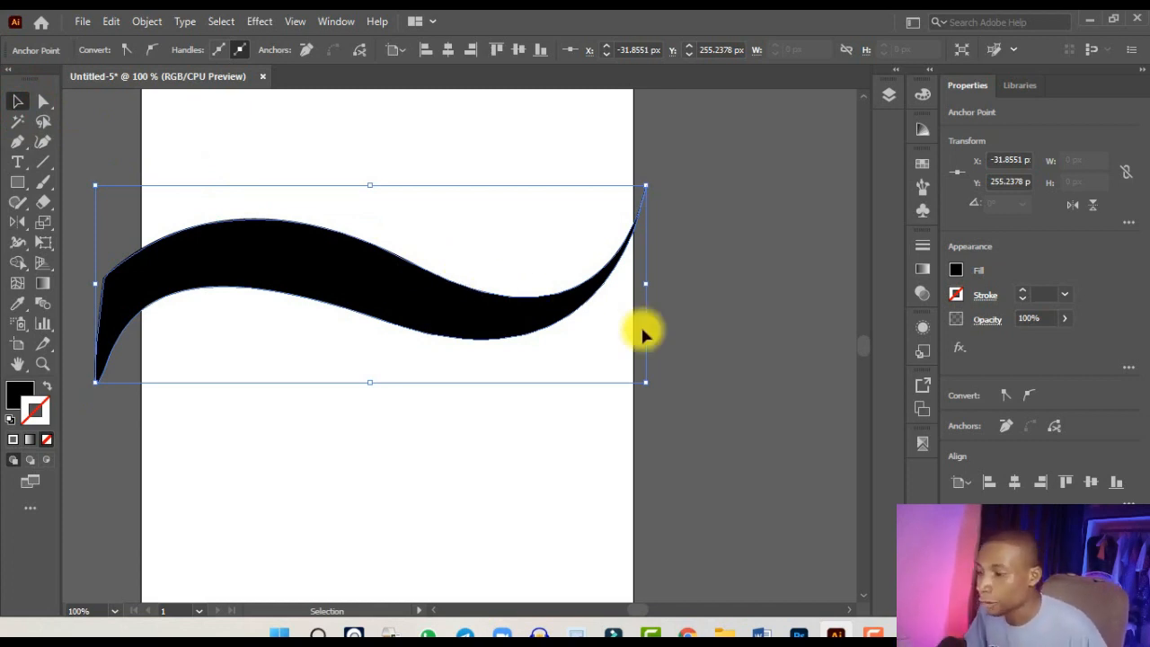
pyautogui.click(927, 273)
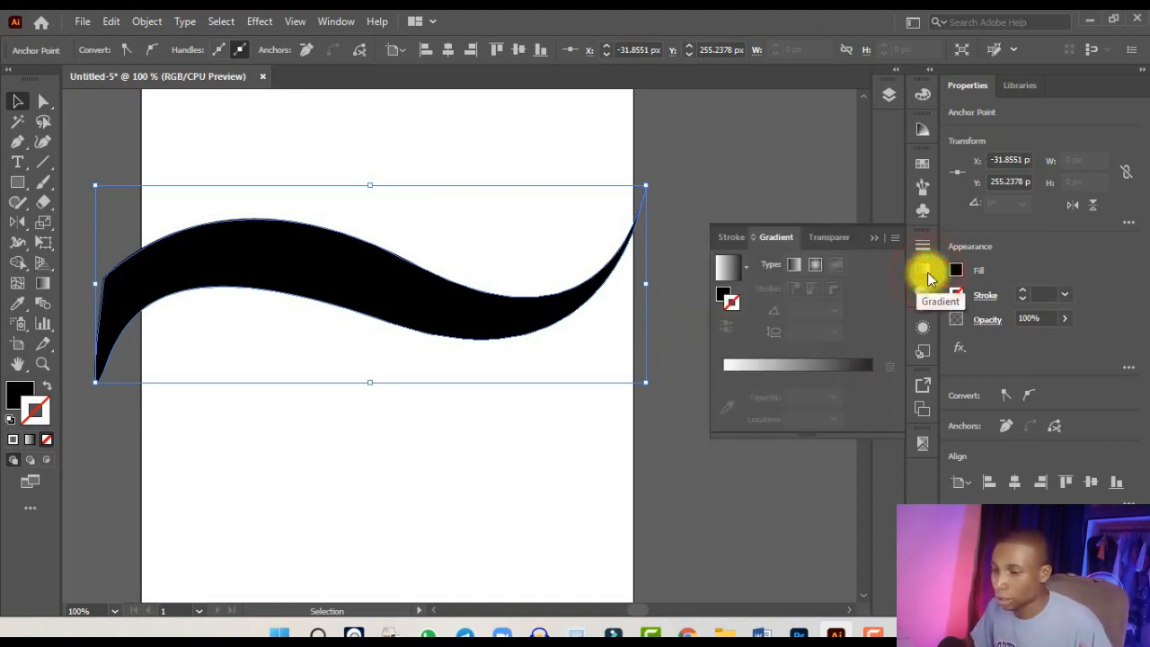
pyautogui.click(44, 283)
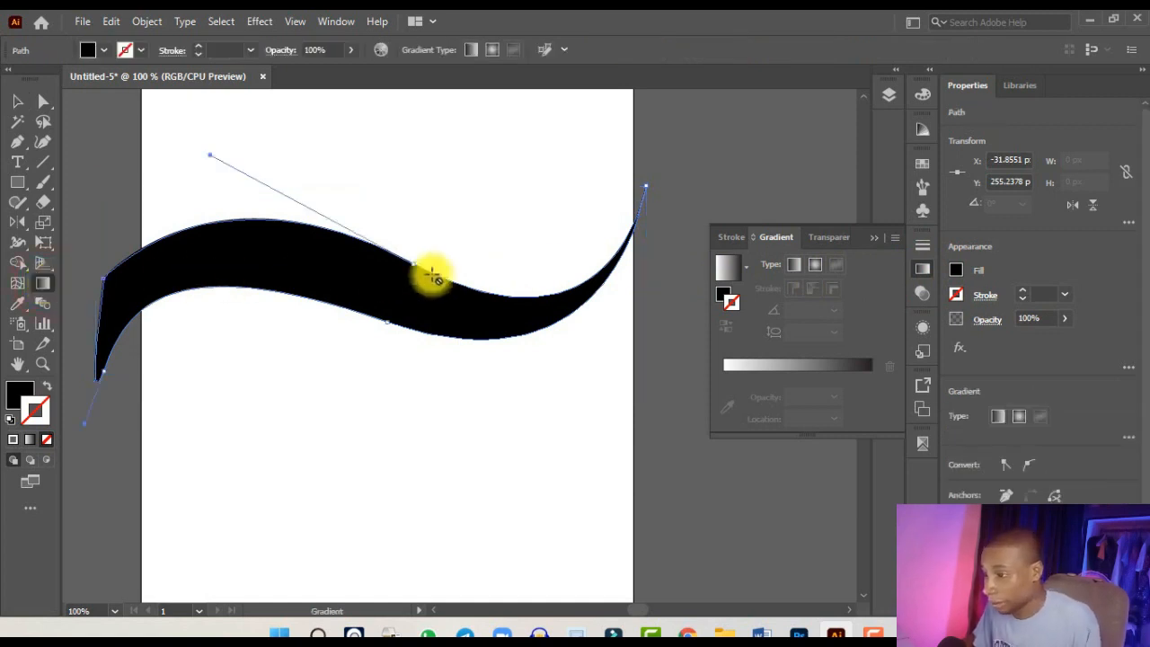
pyautogui.click(729, 269)
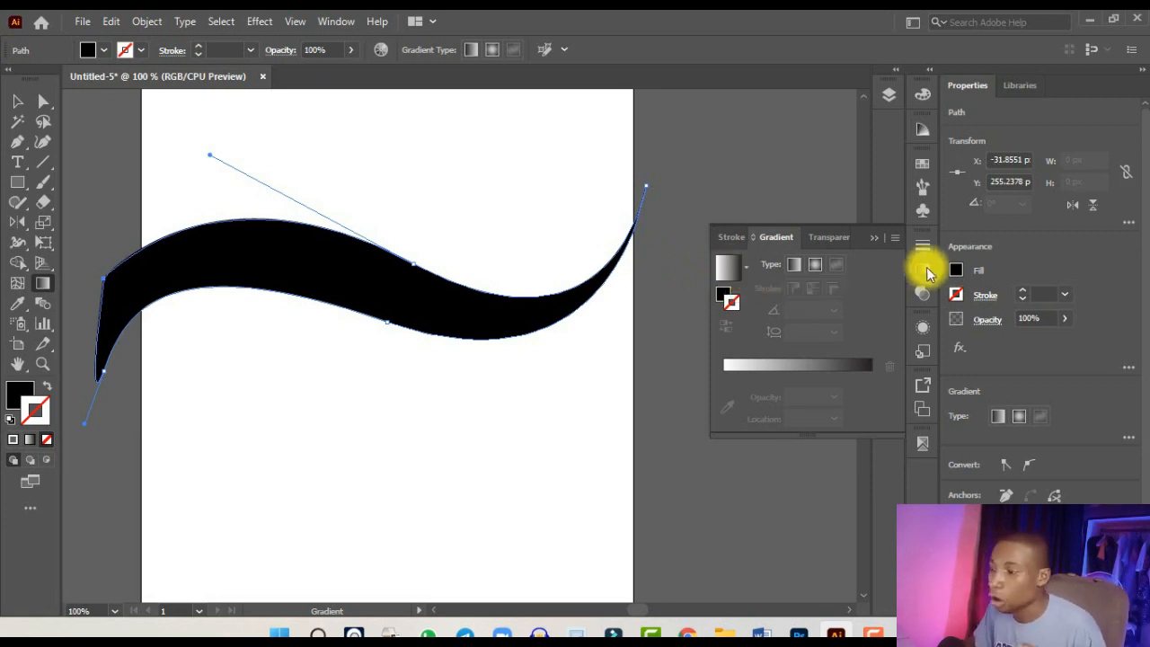
pyautogui.click(332, 22)
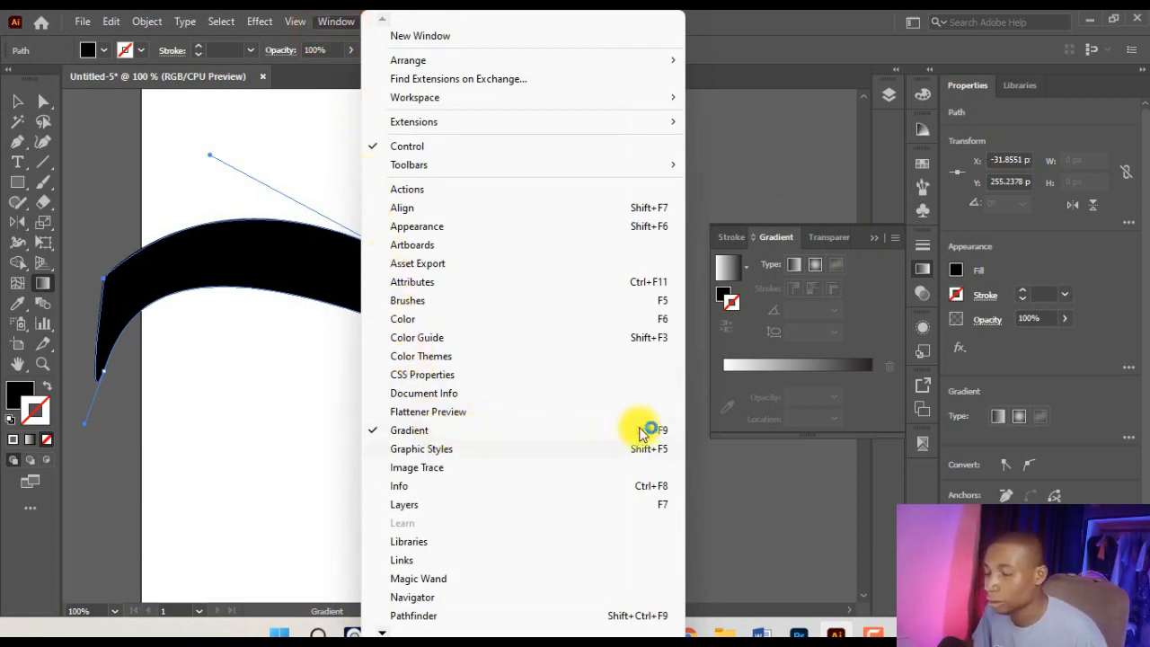
pyautogui.click(728, 269)
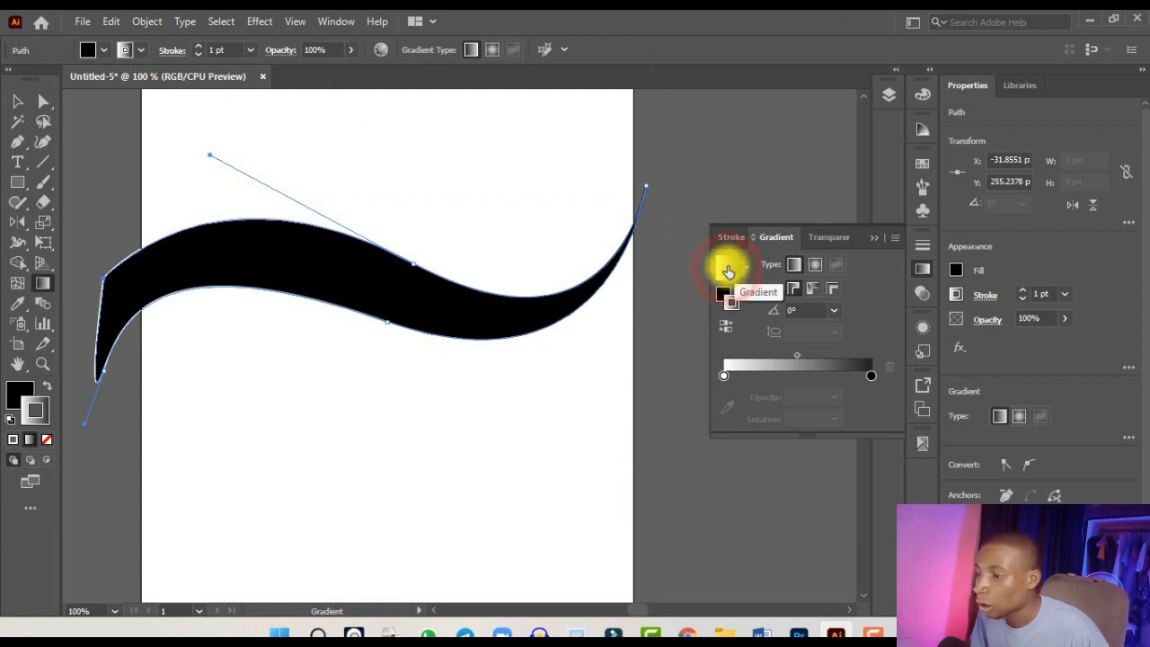
pyautogui.click(727, 270)
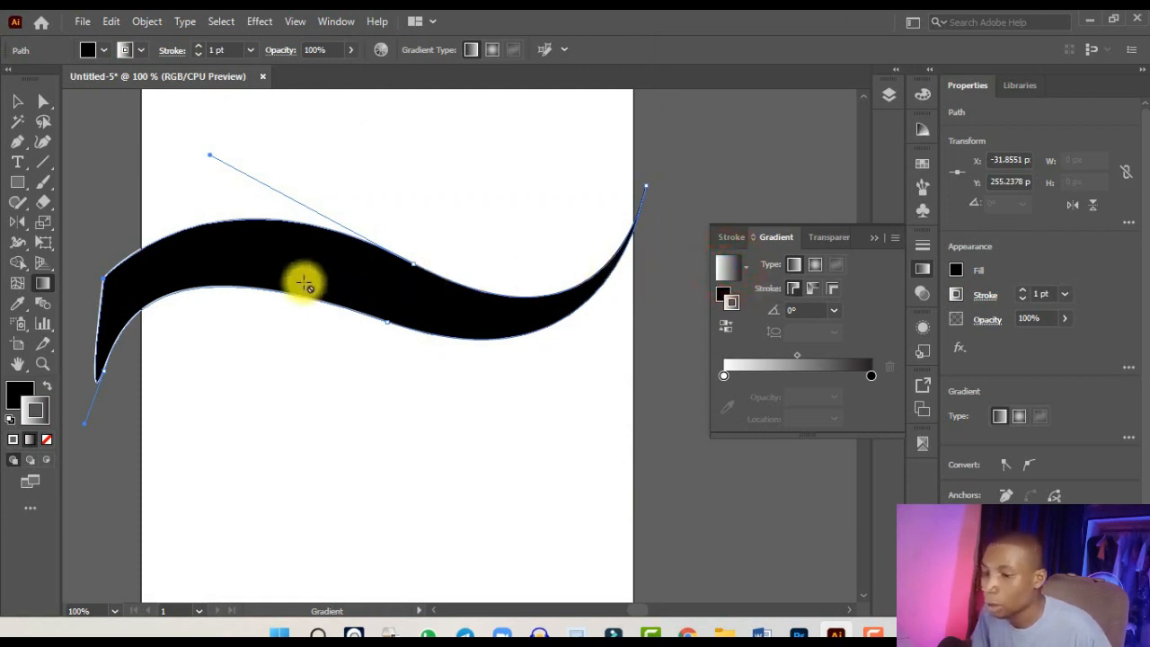
pyautogui.click(38, 410)
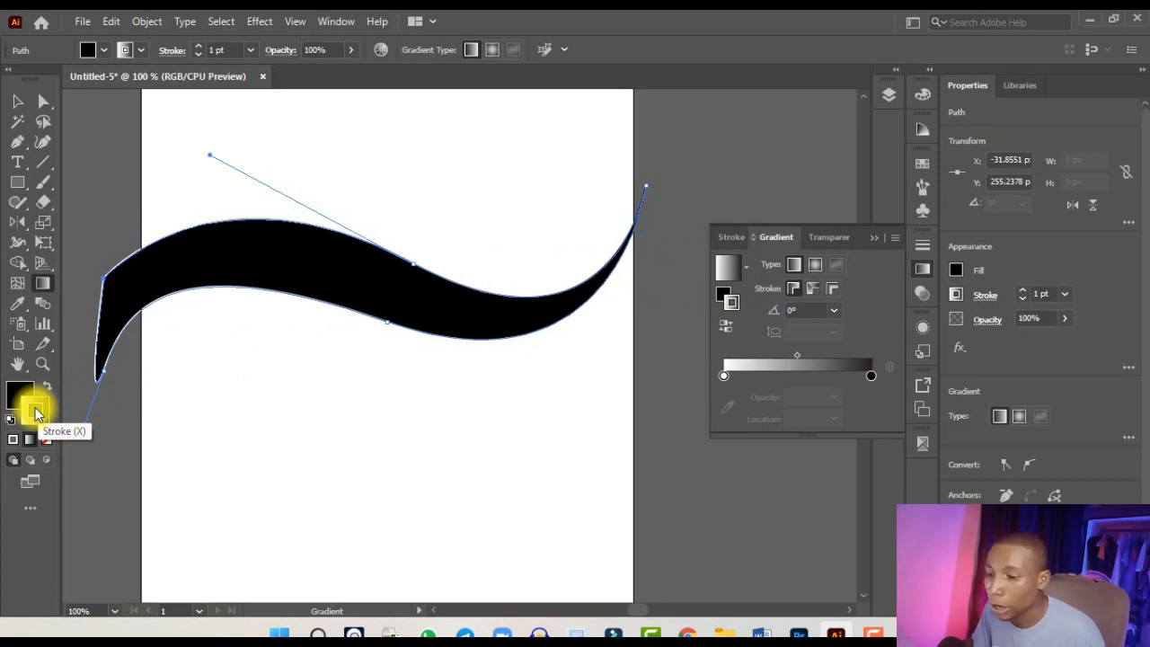
pyautogui.click(45, 439)
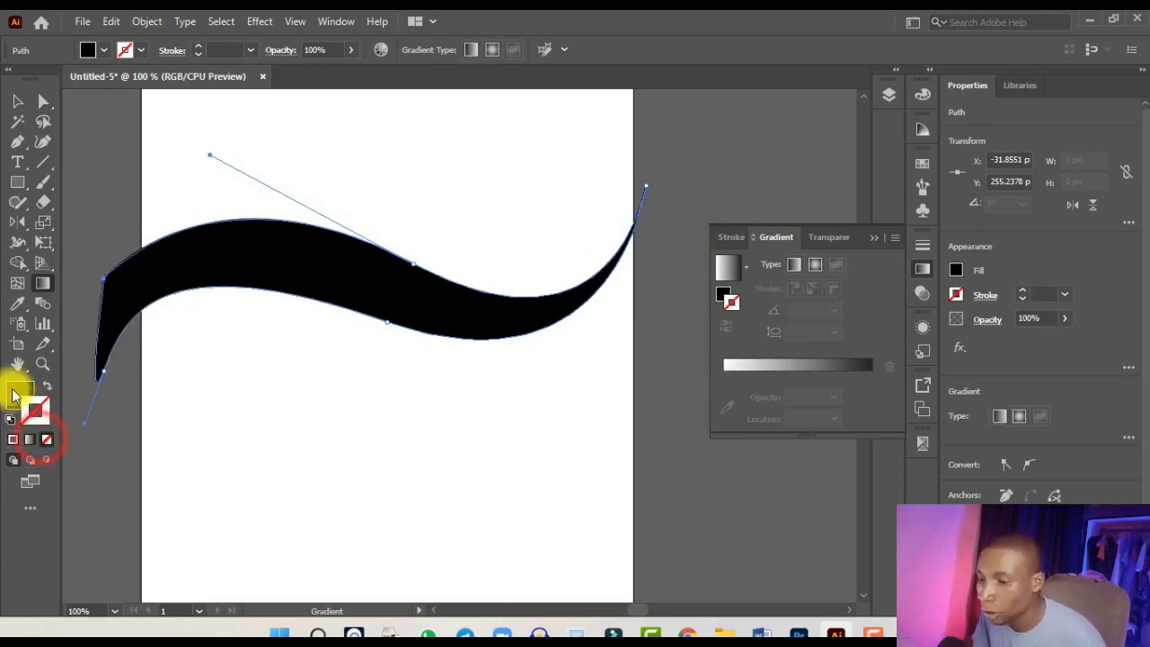
# - Apply the white-to-black linear gradient to the ribbon's fill
pyautogui.click(18, 393)
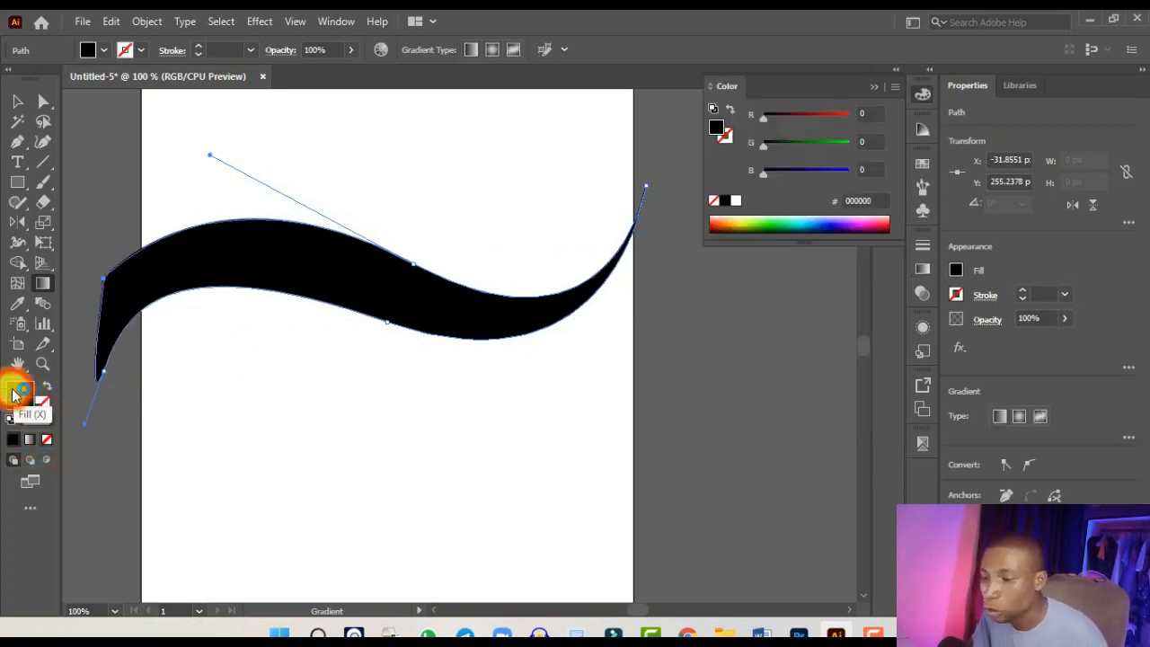
pyautogui.click(925, 274)
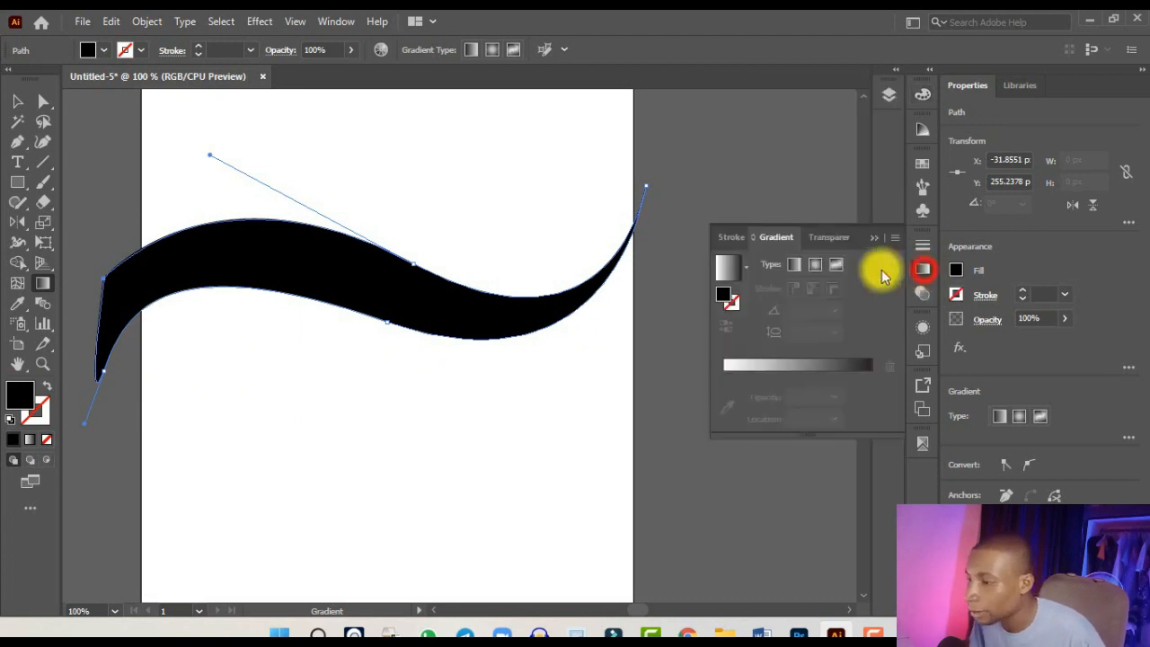
pyautogui.click(732, 274)
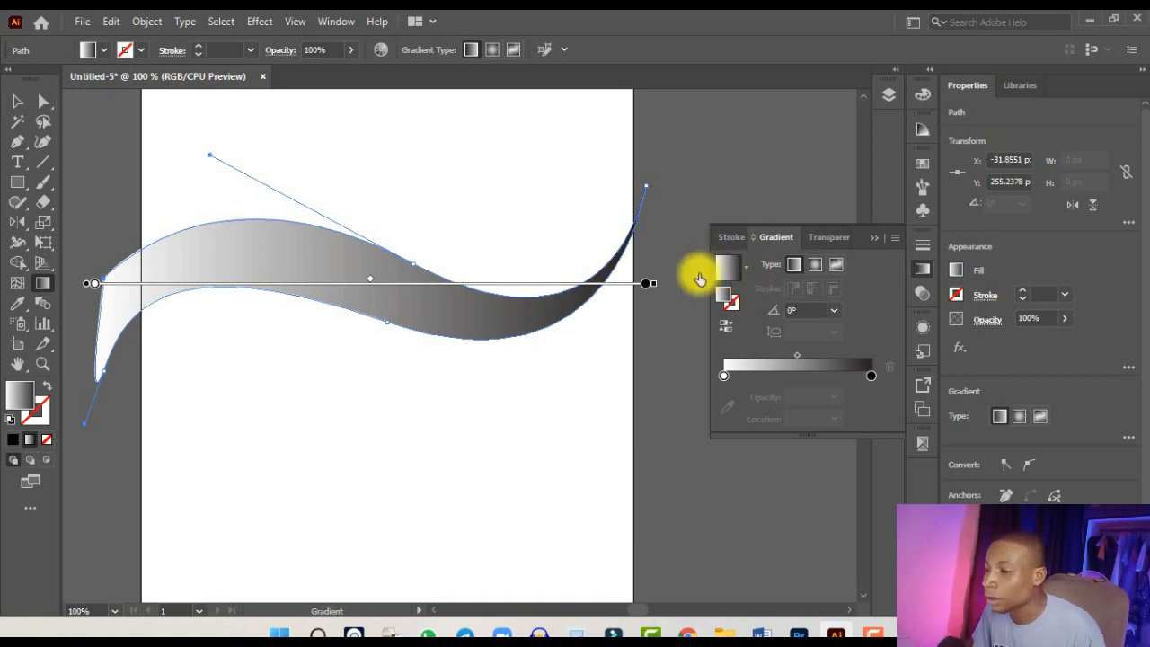
# - Colour the ribbon gradient's end stop with the black swatch and its start stop red
pyautogui.click(647, 284)
pyautogui.doubleClick(647, 284)
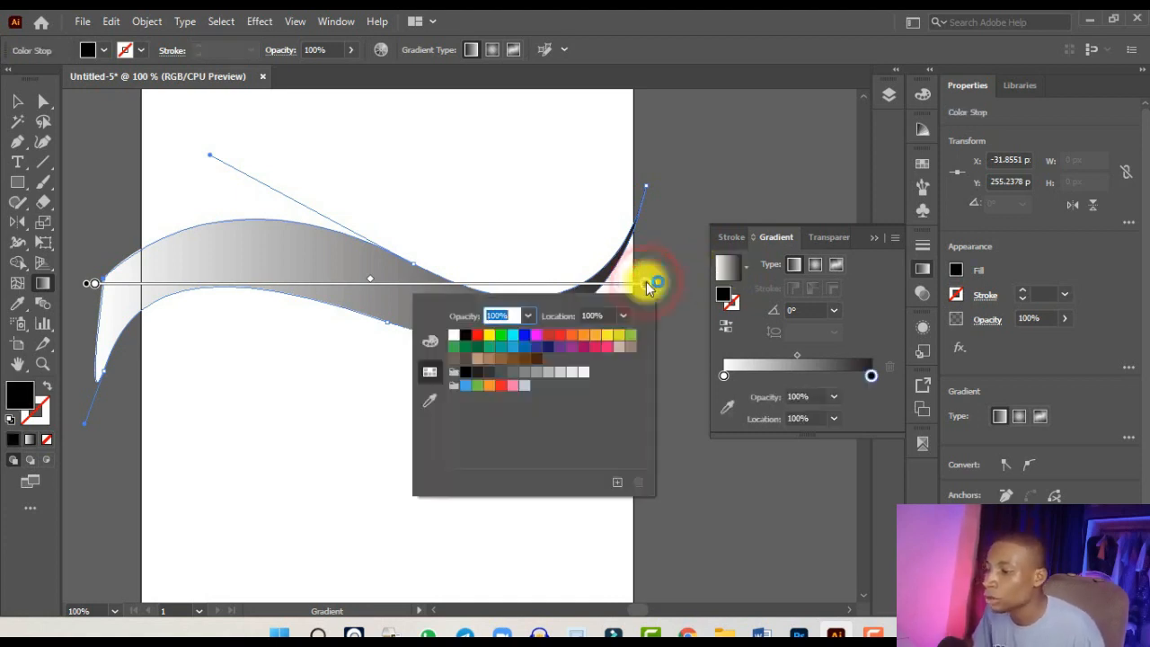
pyautogui.click(466, 371)
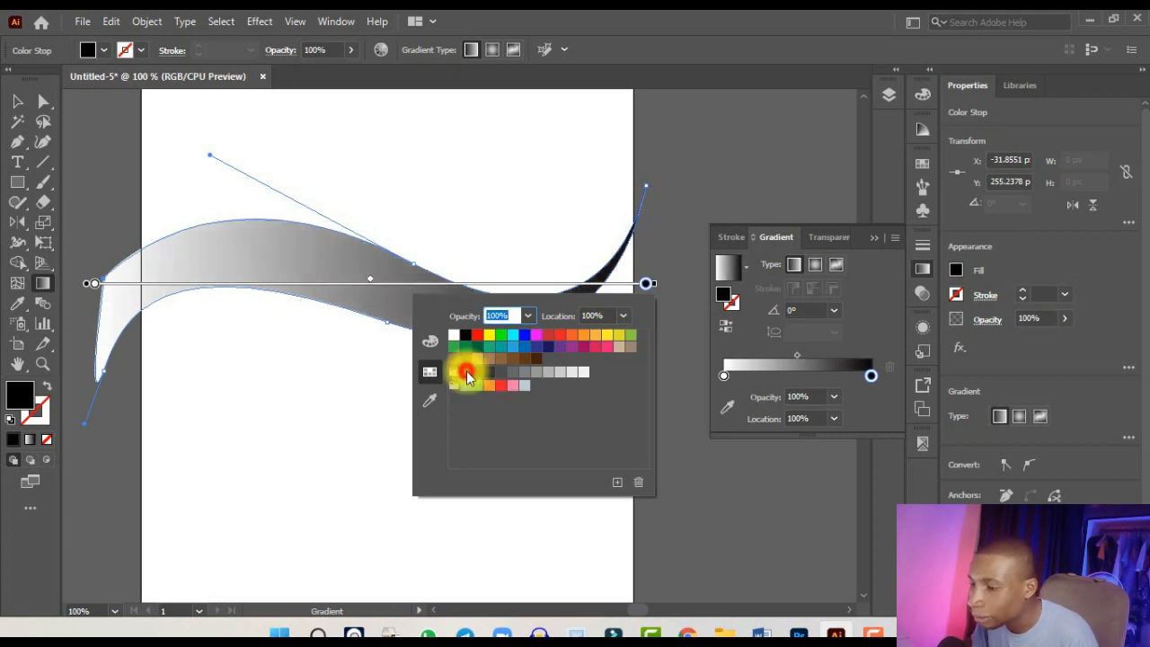
pyautogui.click(93, 284)
pyautogui.doubleClick(93, 285)
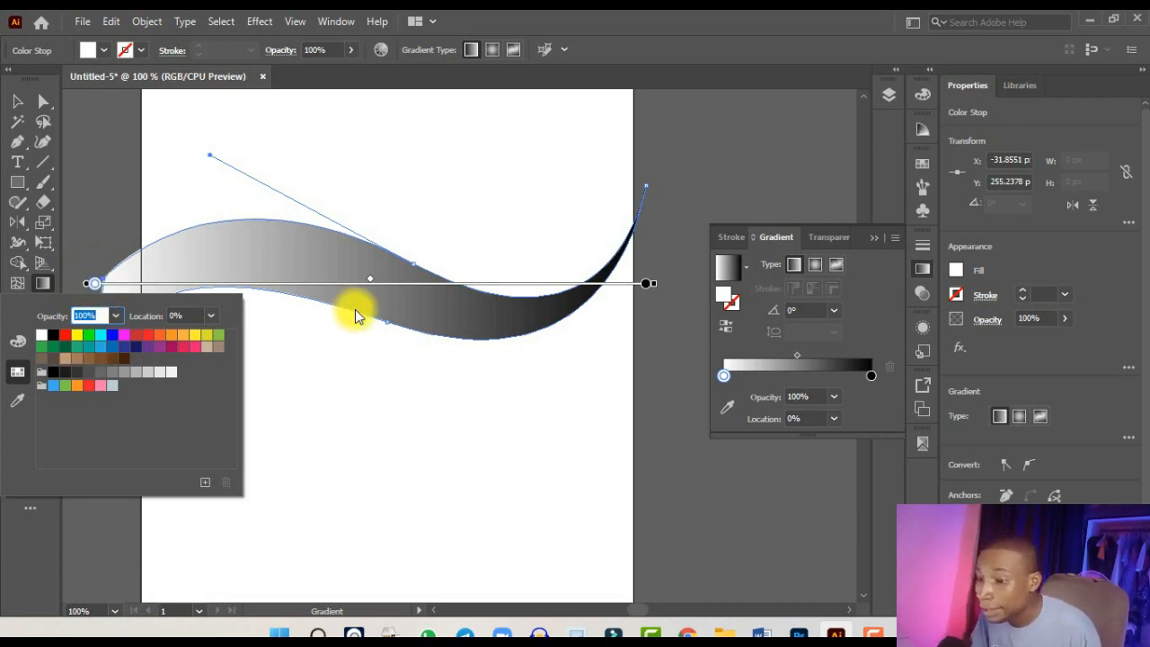
pyautogui.click(724, 375)
pyautogui.doubleClick(724, 375)
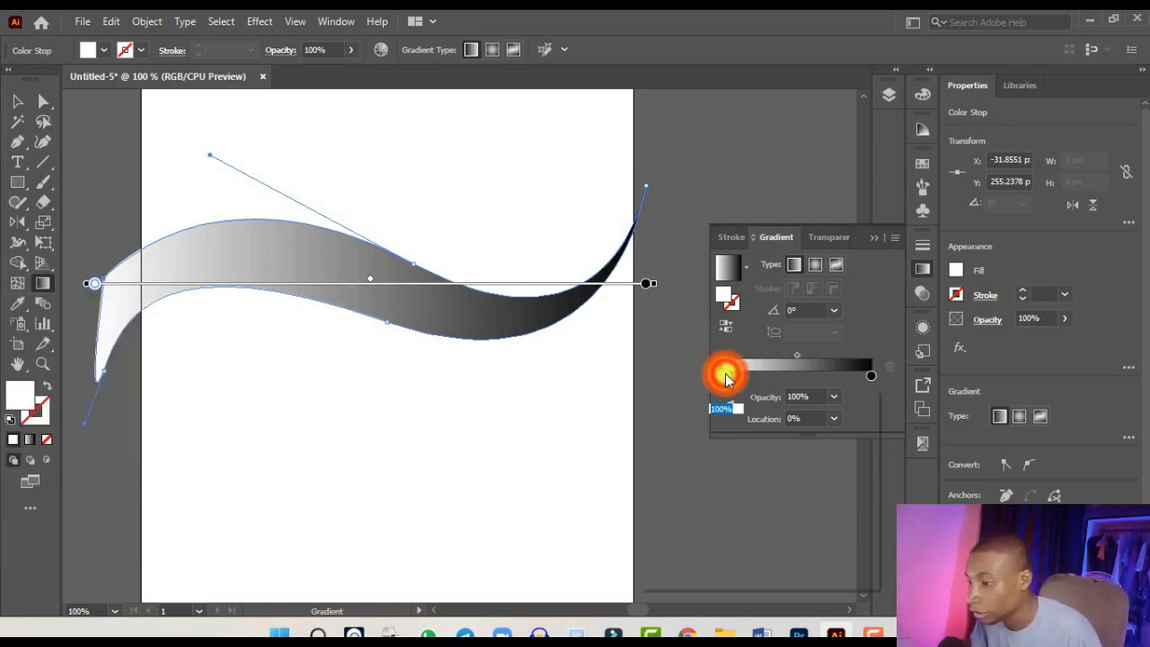
pyautogui.click(701, 432)
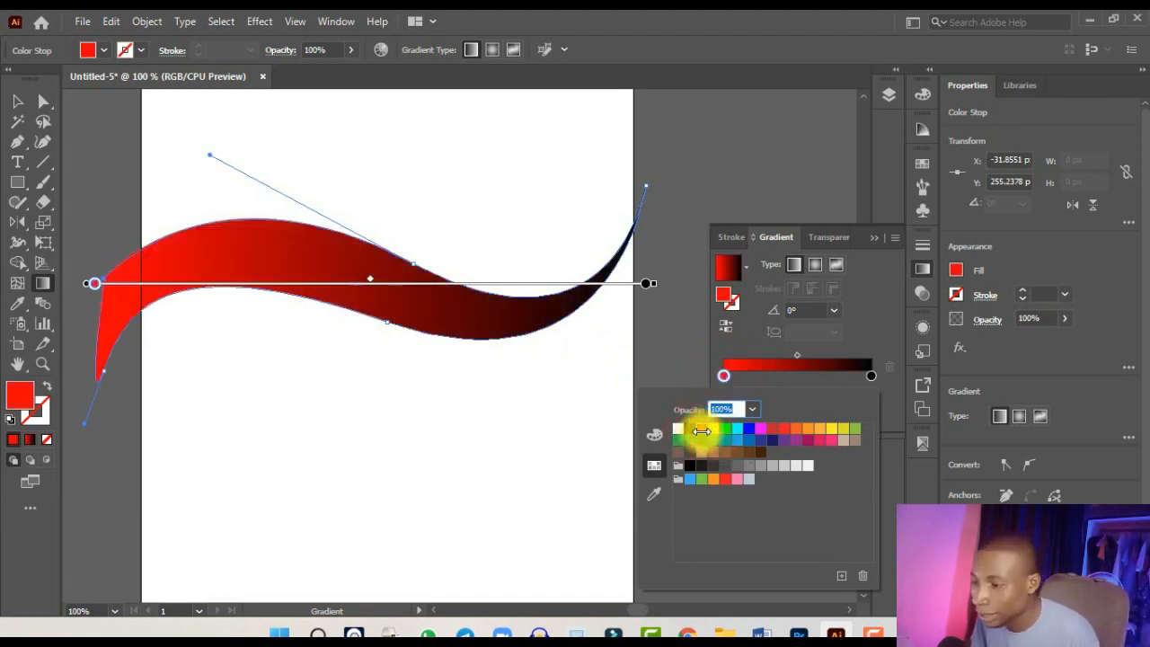
# - Reverse the ribbon's gradient and shift it leftward so that its black end starts outside the artboard's left edge
pyautogui.click(724, 337)
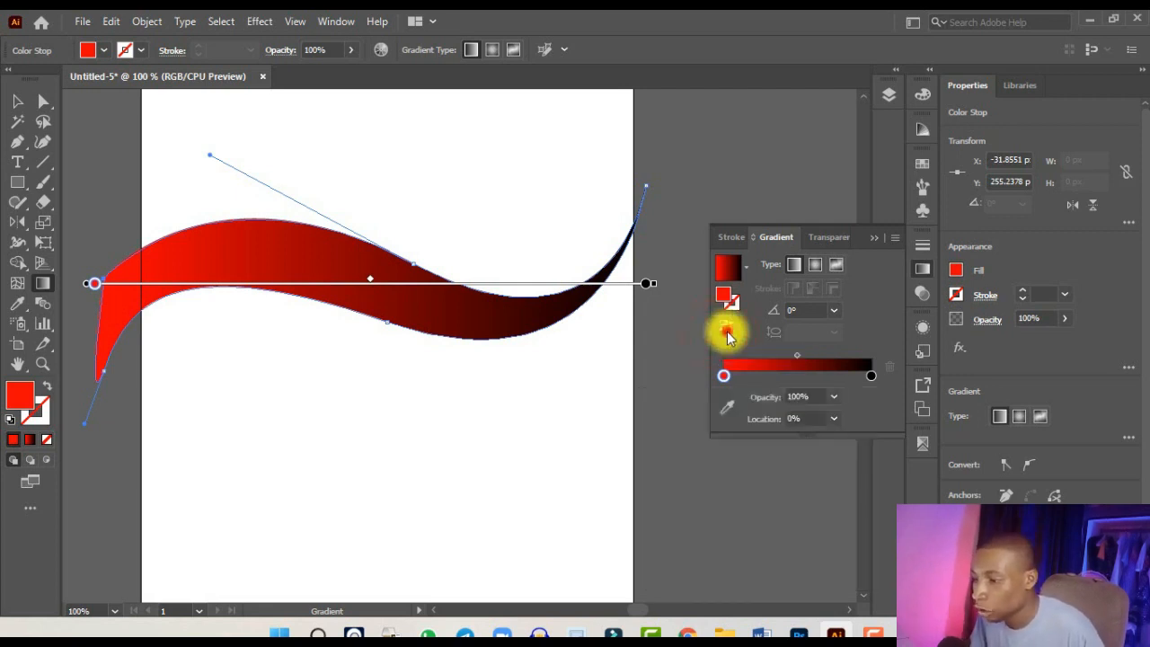
pyautogui.click(727, 334)
pyautogui.scroll(-3, 728, 336)
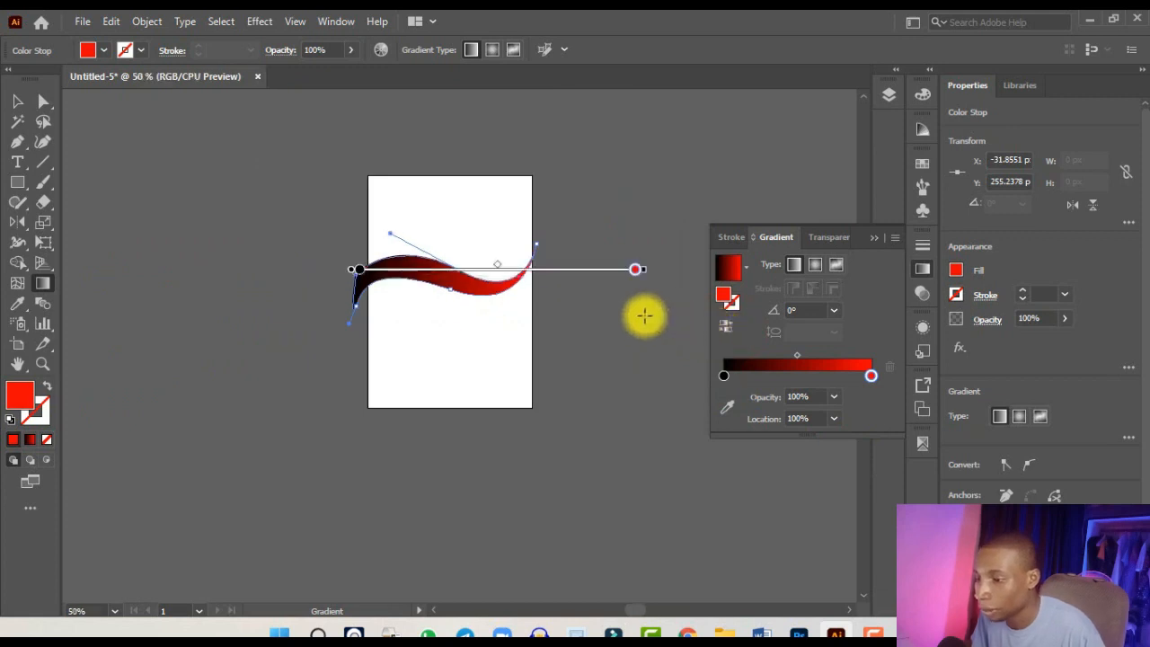
pyautogui.scroll(2, 593, 304)
pyautogui.moveTo(356, 260); pyautogui.dragTo(280, 266)
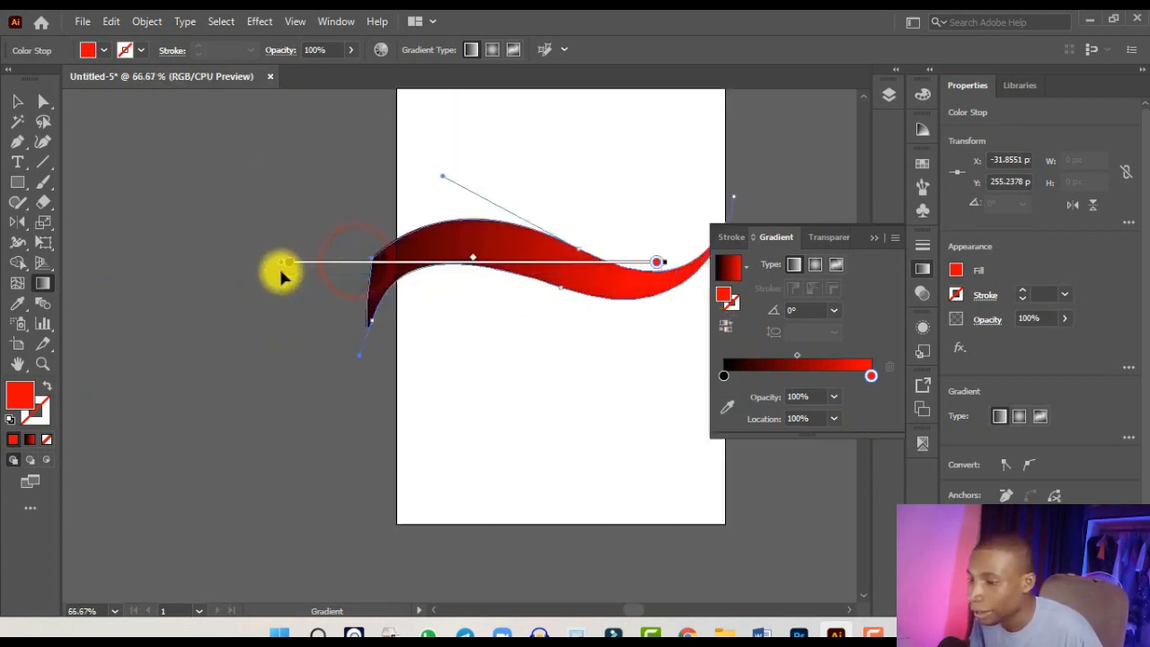
pyautogui.scroll(-1, 281, 266)
pyautogui.click(390, 262)
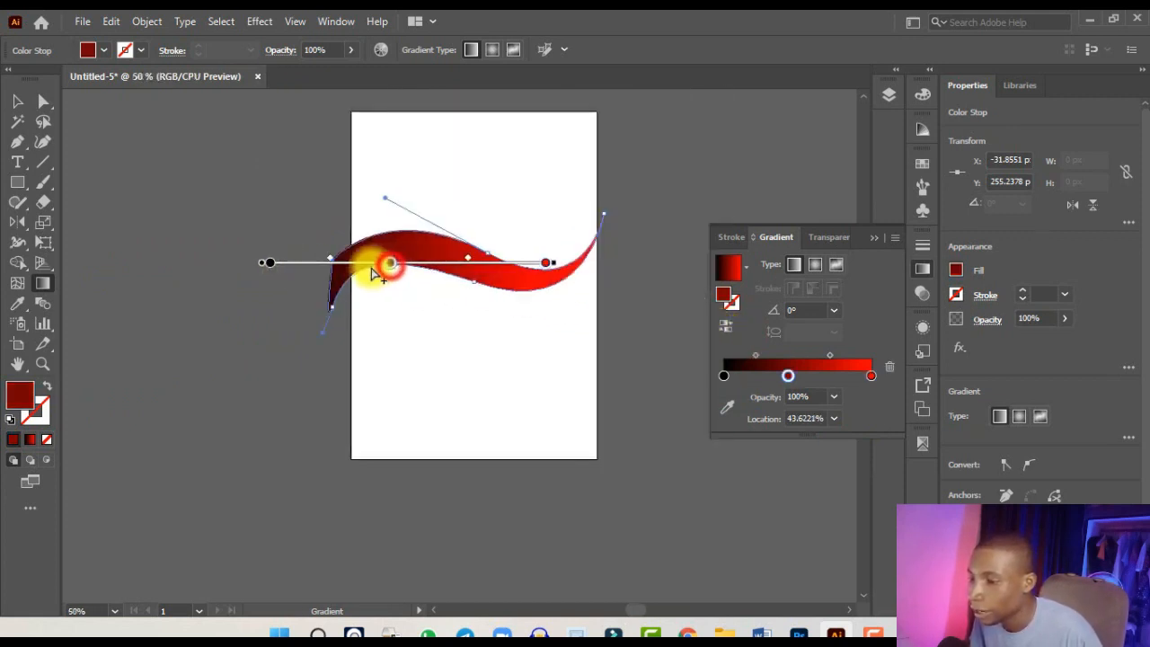
pyautogui.press('v')
pyautogui.hotkey('ctrl', 'z')
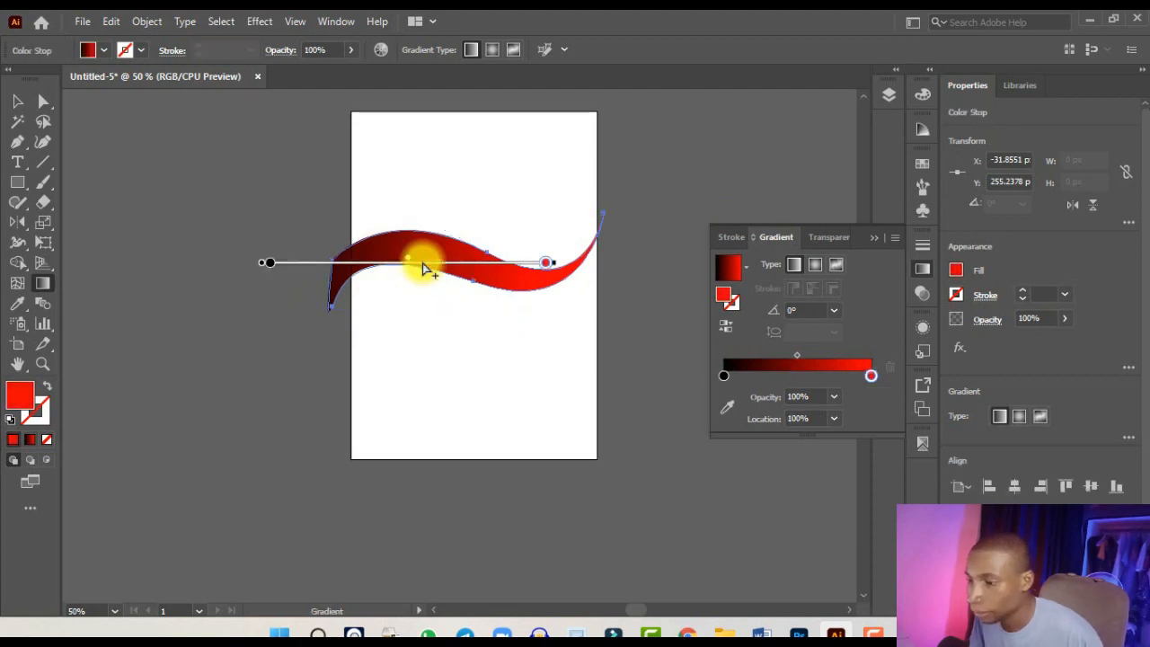
# - Shift the ribbon's gradient further leftward so that its red end stop lies near the middle of the ribbon
pyautogui.moveTo(422, 264)
pyautogui.mouseDown()
pyautogui.moveTo(372, 264)
pyautogui.moveTo(392, 266)
pyautogui.mouseUp()
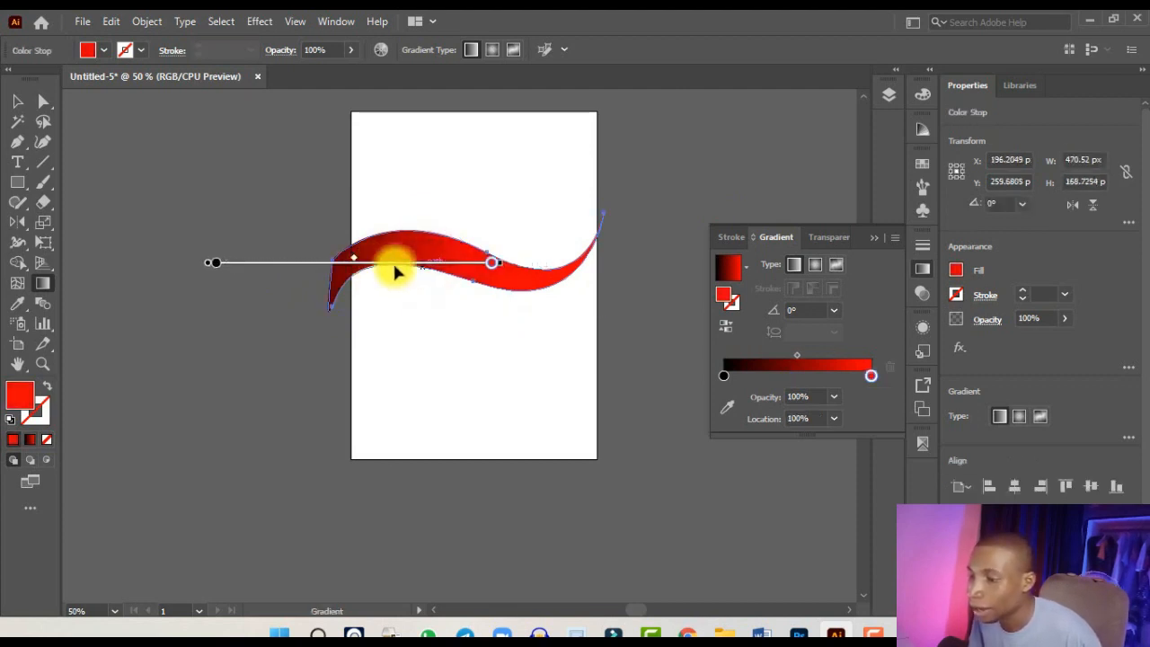
pyautogui.scroll(2, 513, 264)
pyautogui.scroll(-2, 517, 272)
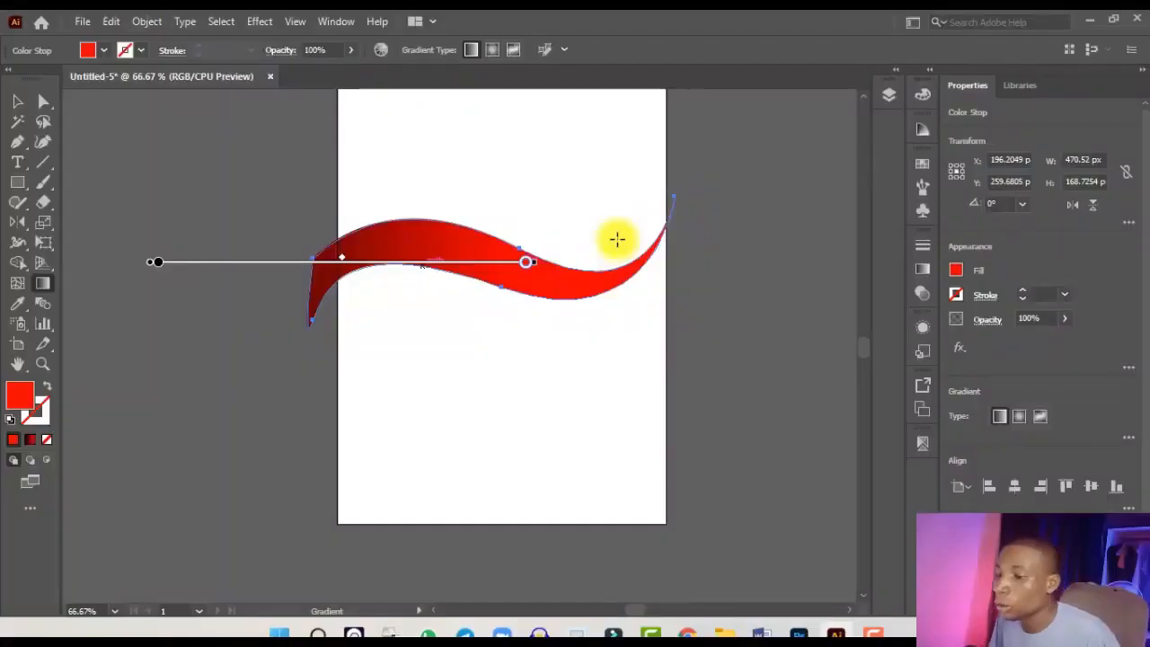
# - Duplicate the gradient ribbon and place the copy over the original, offset slightly downward
pyautogui.click(10, 103)
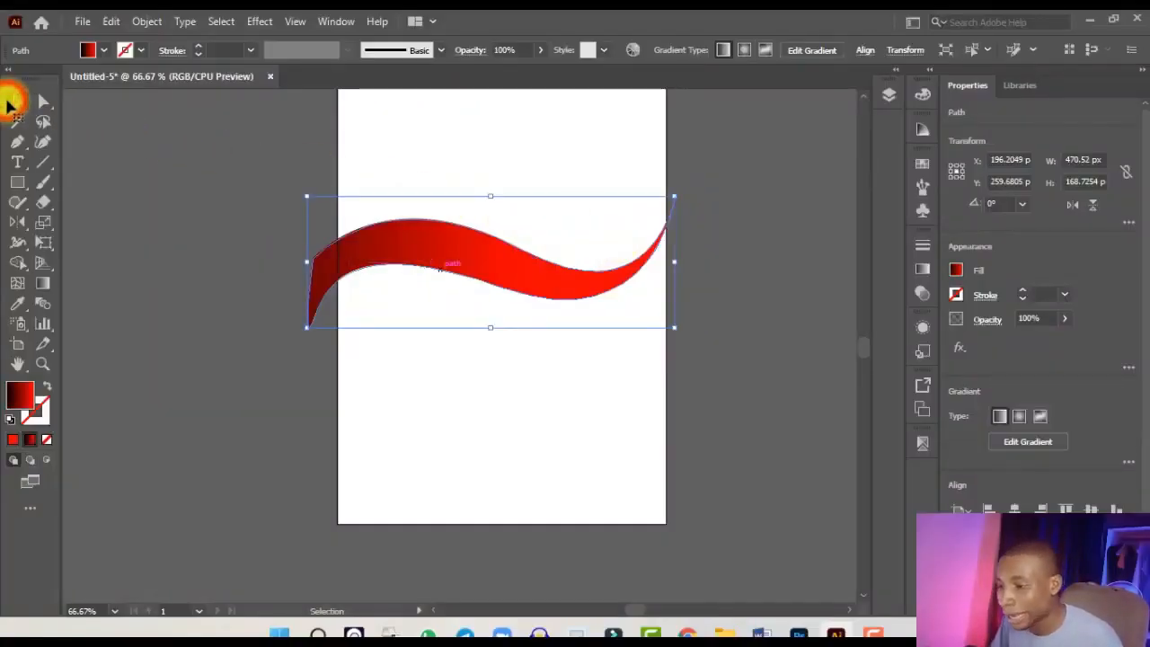
pyautogui.hotkey('ctrl', '+')
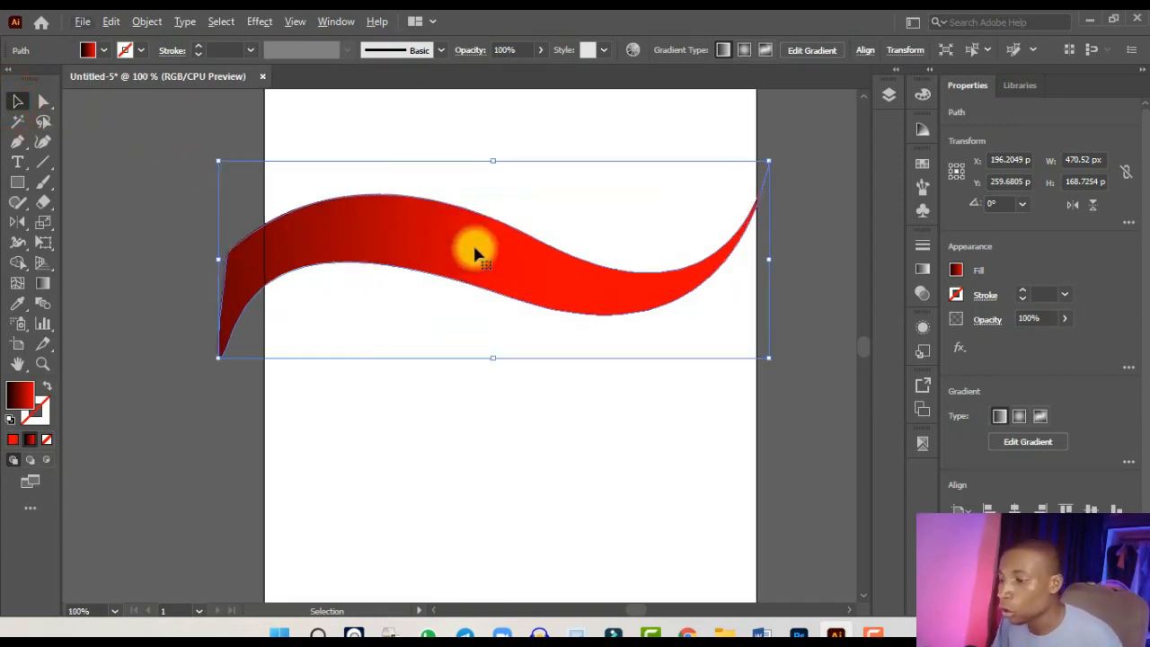
pyautogui.moveTo(476, 253); pyautogui.dragTo(477, 384)
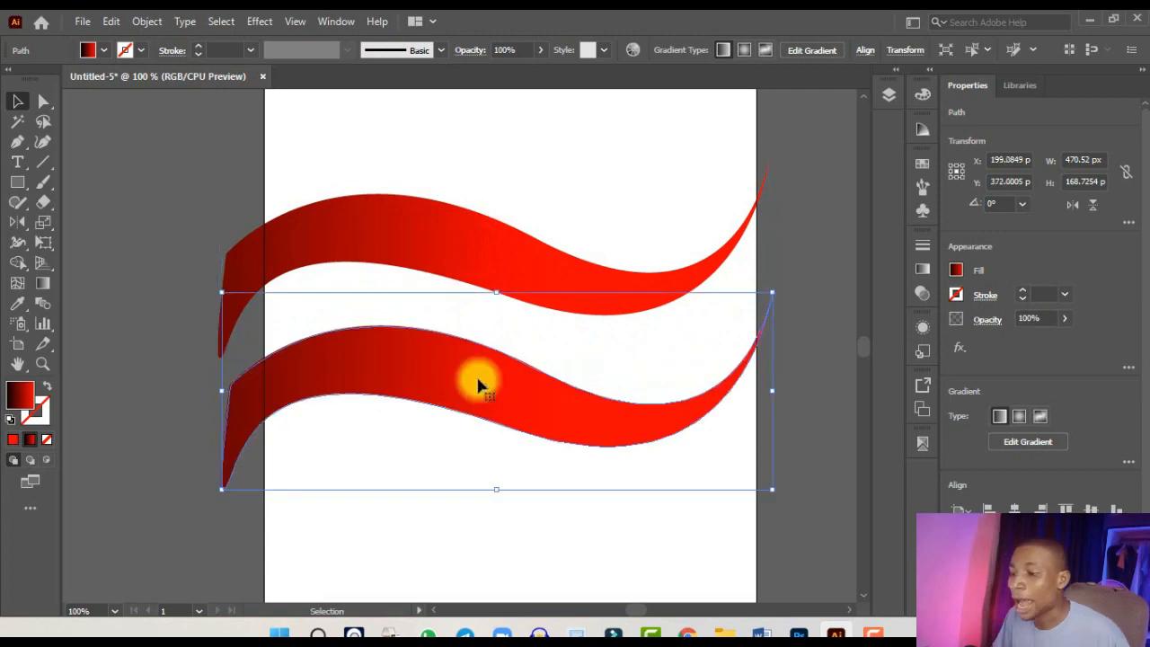
pyautogui.scroll(2, 477, 385)
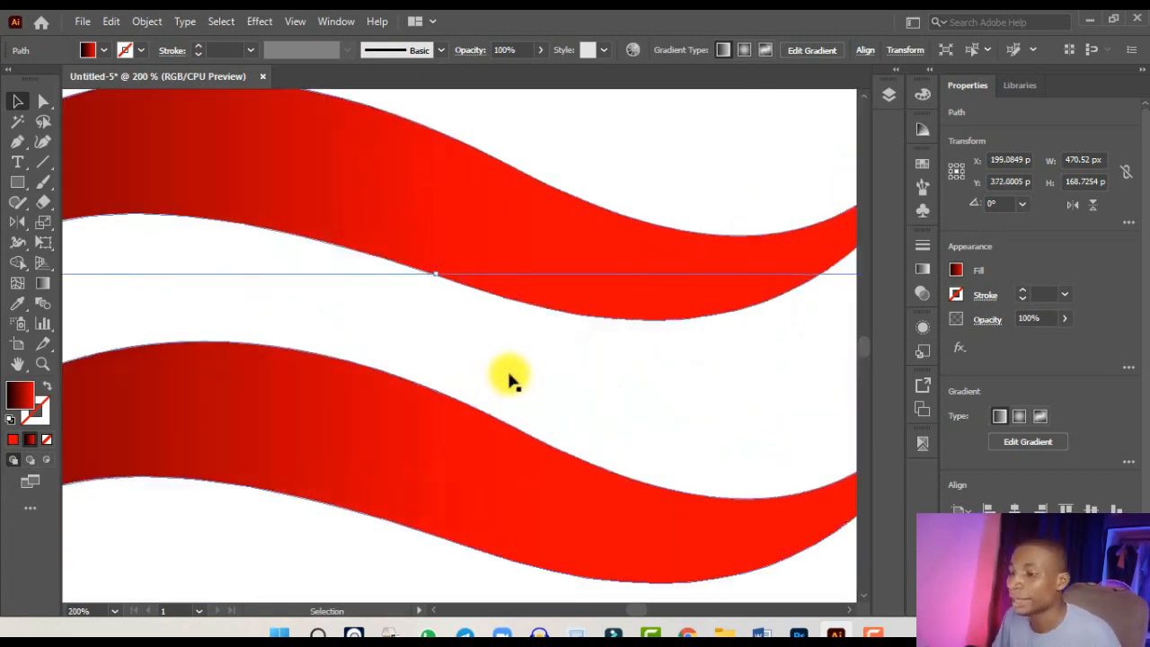
pyautogui.scroll(-3, 511, 380)
pyautogui.scroll(1, 575, 367)
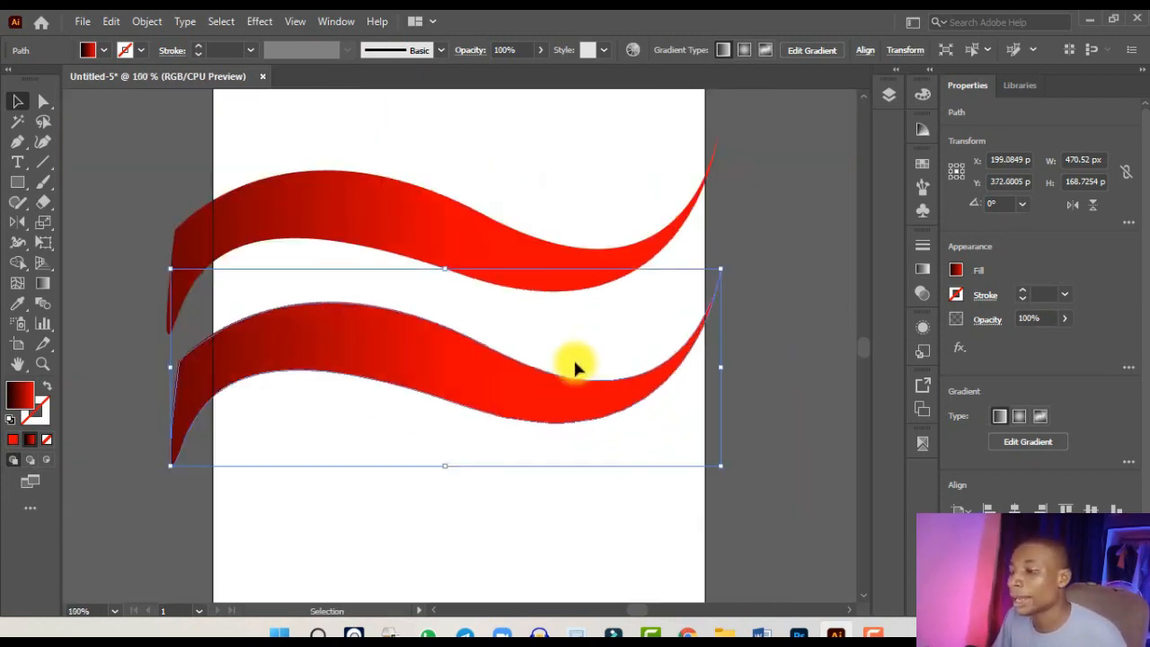
pyautogui.moveTo(529, 387); pyautogui.dragTo(516, 290)
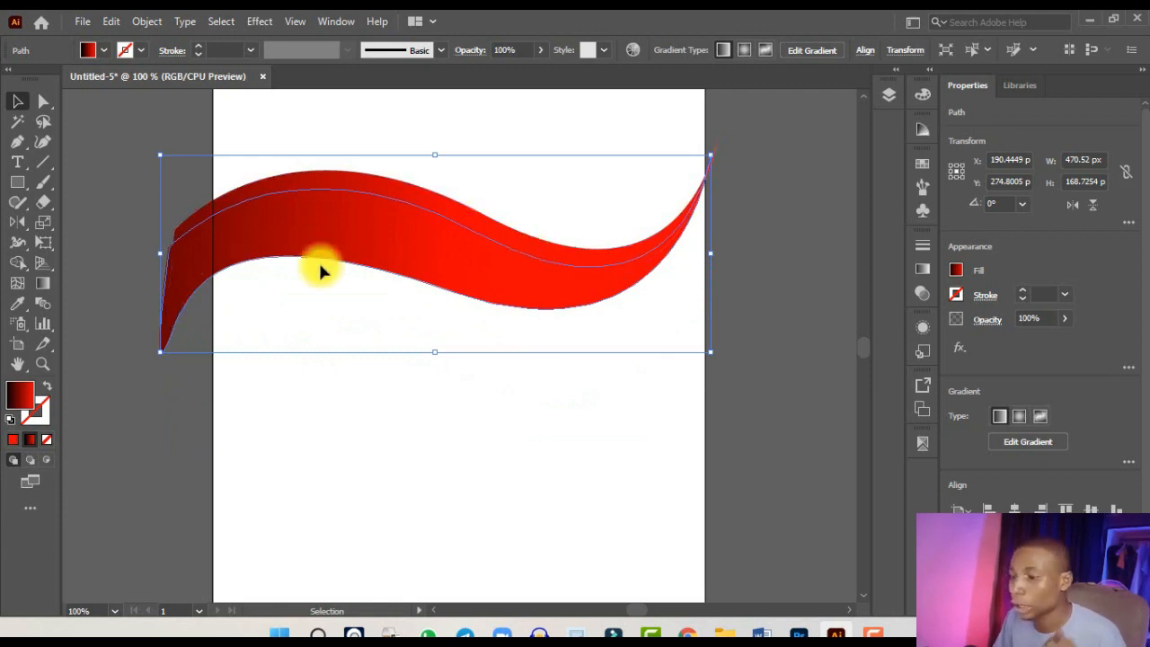
# - Skew the ribbon copy with Free Transform so that its left side sits lower while its right end stays in place
pyautogui.press('e')
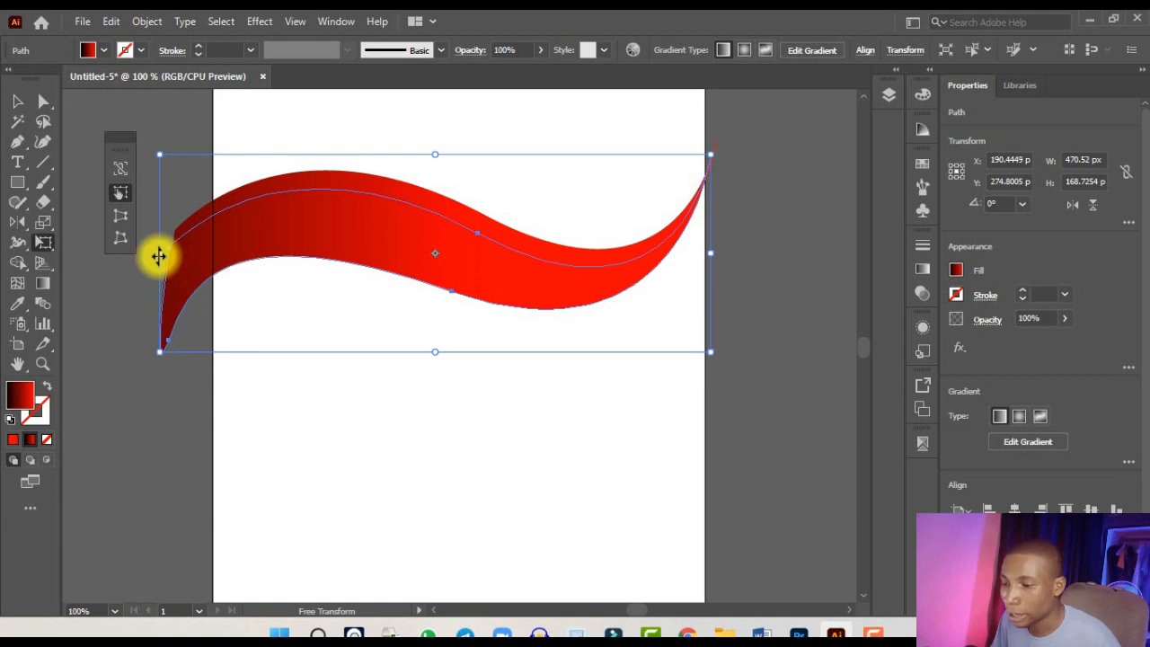
pyautogui.scroll(2, 158, 257)
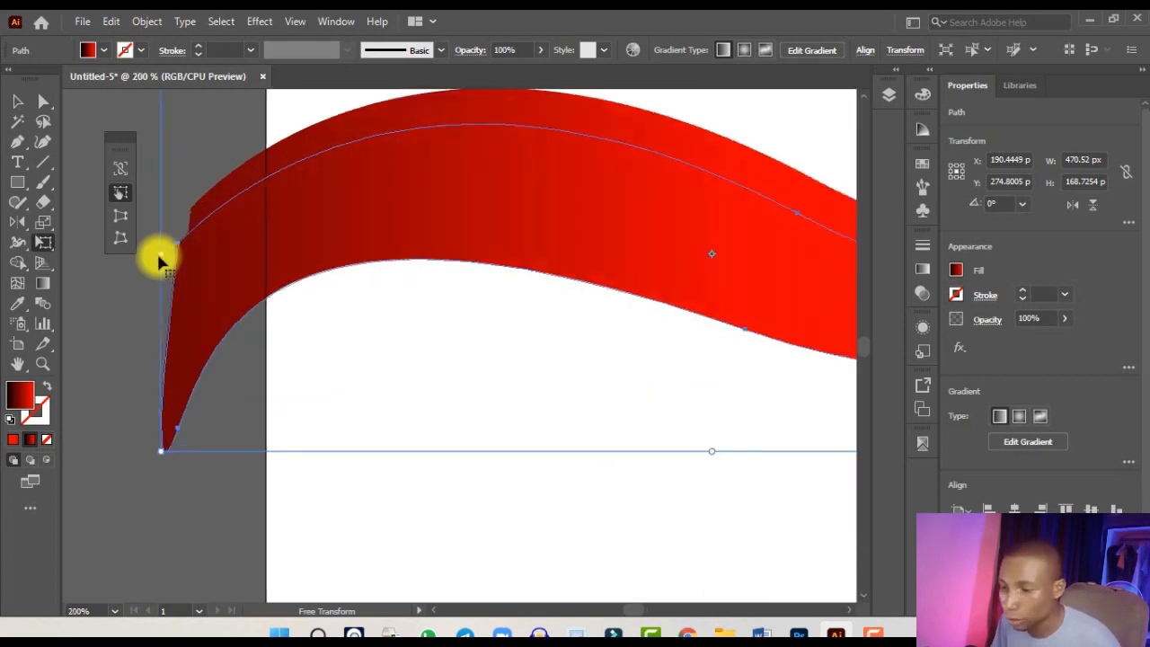
pyautogui.moveTo(159, 257); pyautogui.dragTo(157, 313)
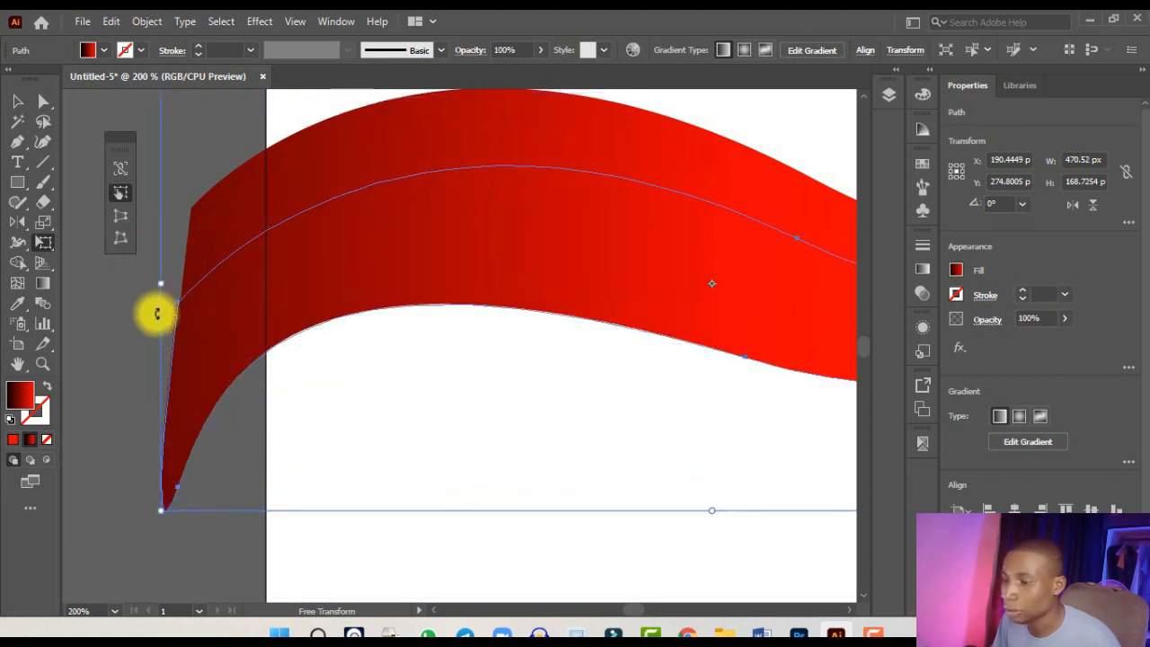
pyautogui.scroll(-1, 156, 312)
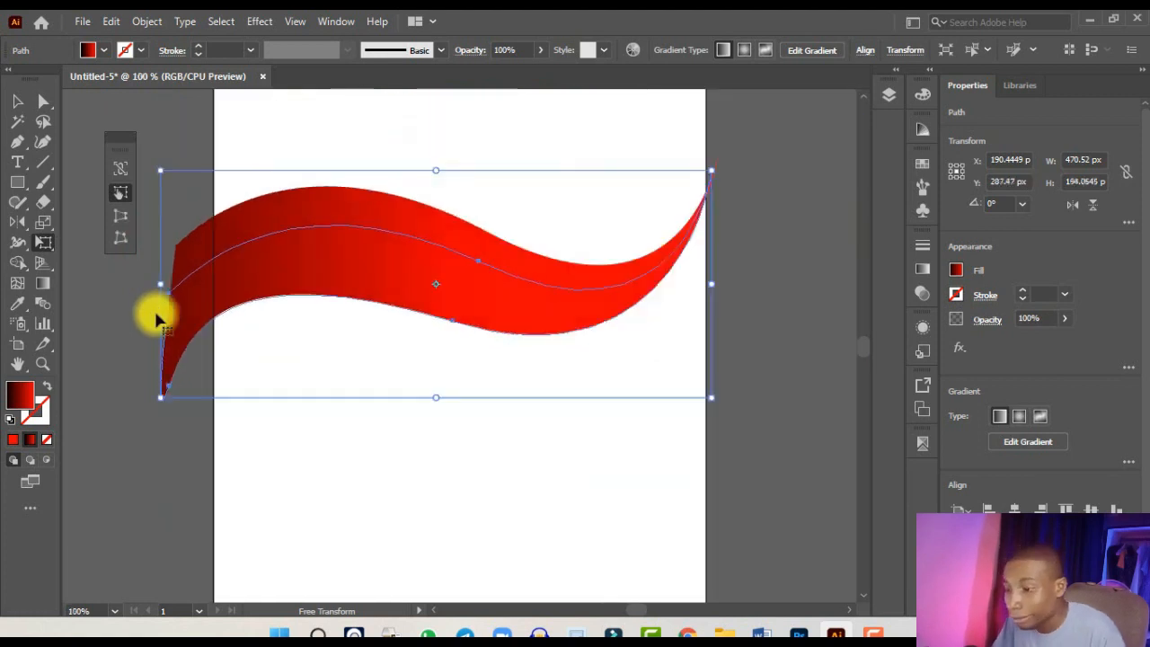
pyautogui.click(15, 104)
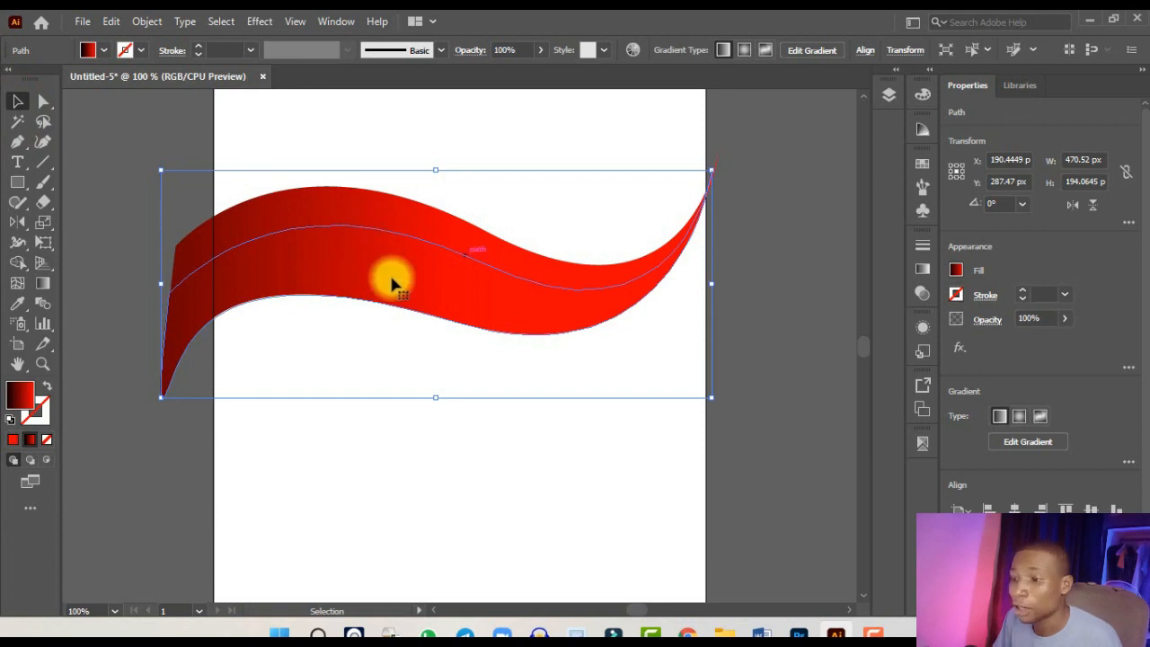
# - Select both ribbons and remove the part of the copy extending below the original with the Shape Builder tool
pyautogui.hotkey('ctrl', '-')
pyautogui.click(449, 384)
pyautogui.moveTo(433, 424); pyautogui.dragTo(516, 176)
pyautogui.hotkey('ctrl', '+')
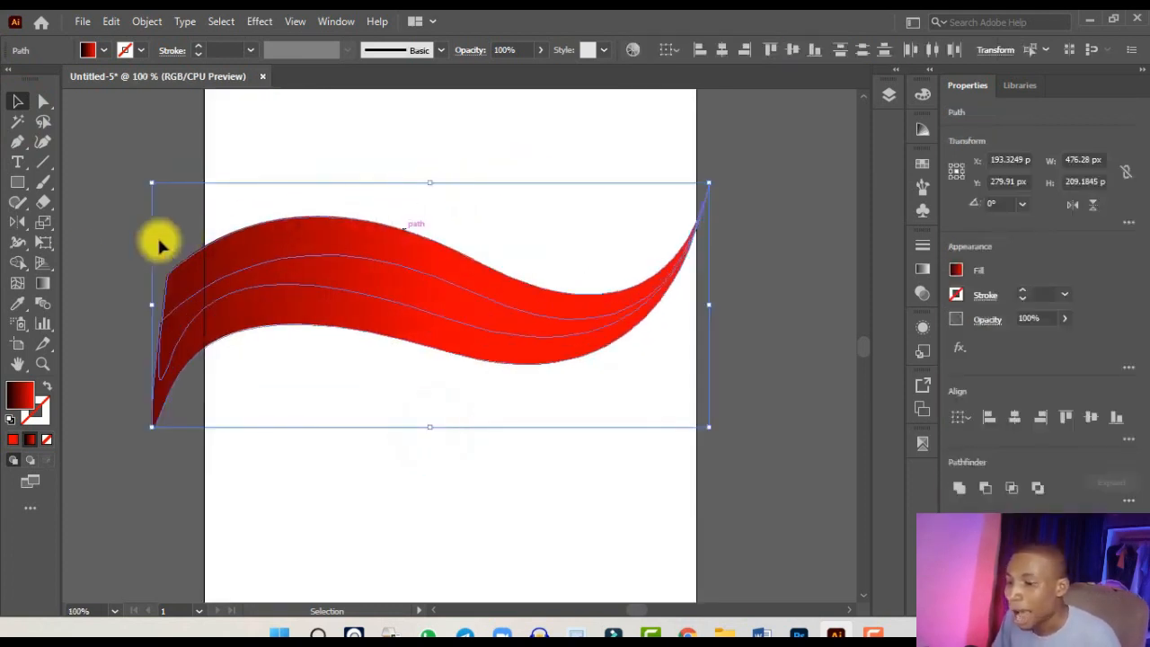
pyautogui.click(19, 262)
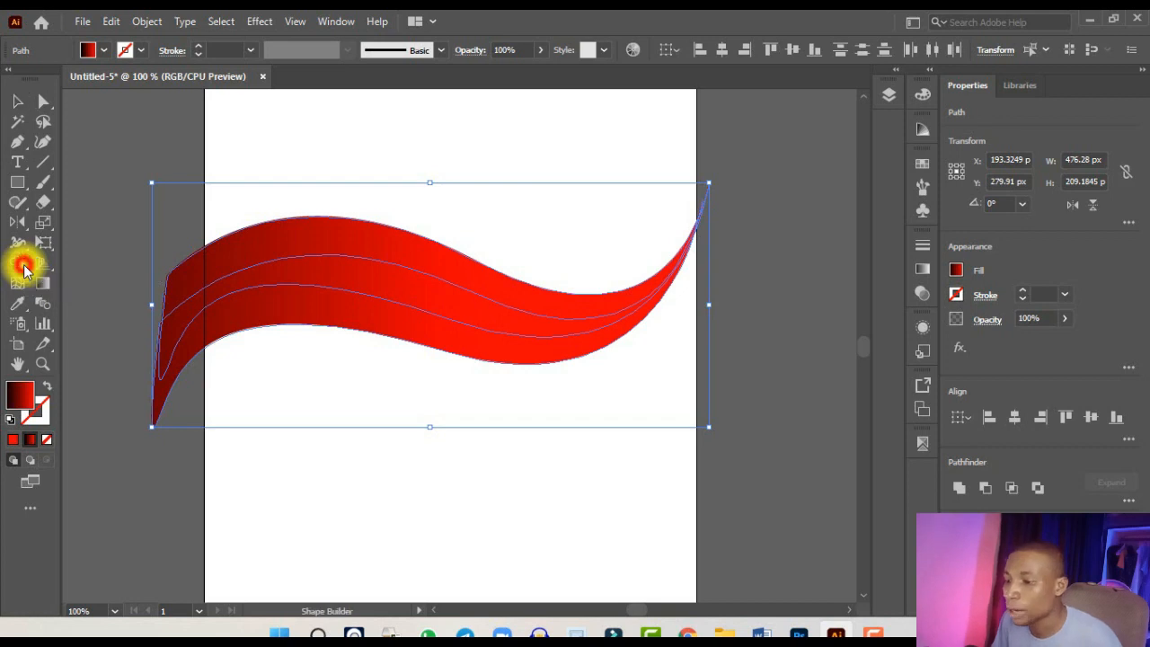
pyautogui.click(446, 346)
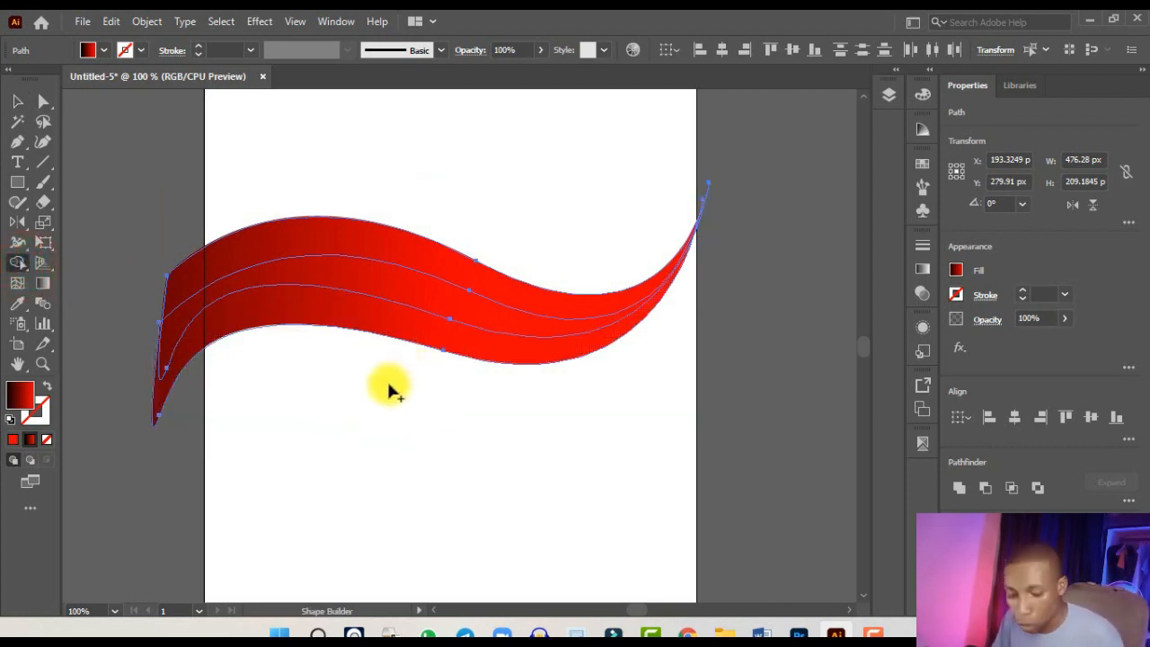
pyautogui.moveTo(342, 382); pyautogui.dragTo(378, 290)
pyautogui.press('v')
pyautogui.hotkey('shift', 'm')
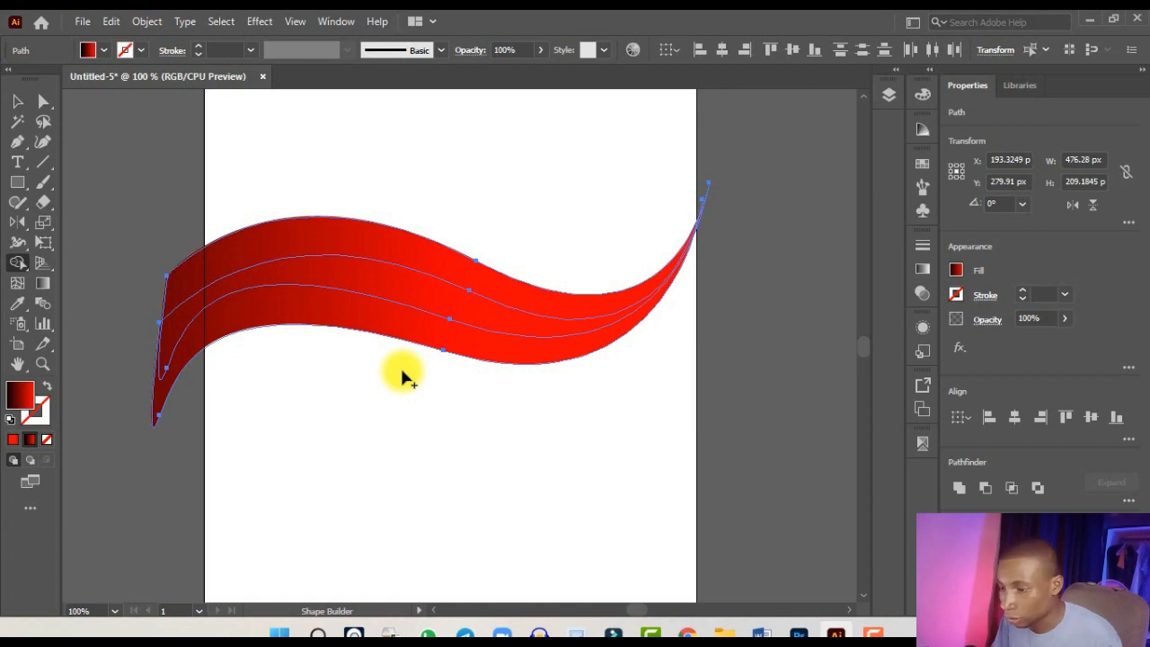
pyautogui.moveTo(394, 387)
pyautogui.mouseDown()
pyautogui.moveTo(415, 330)
pyautogui.moveTo(499, 351)
pyautogui.mouseUp()
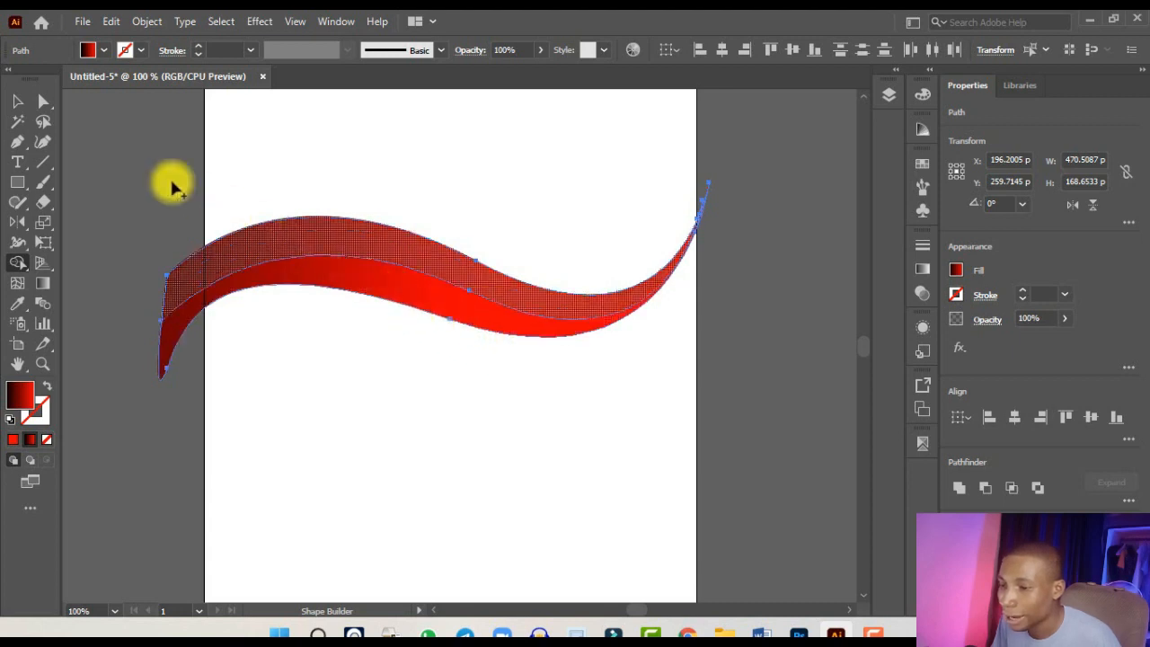
pyautogui.click(17, 102)
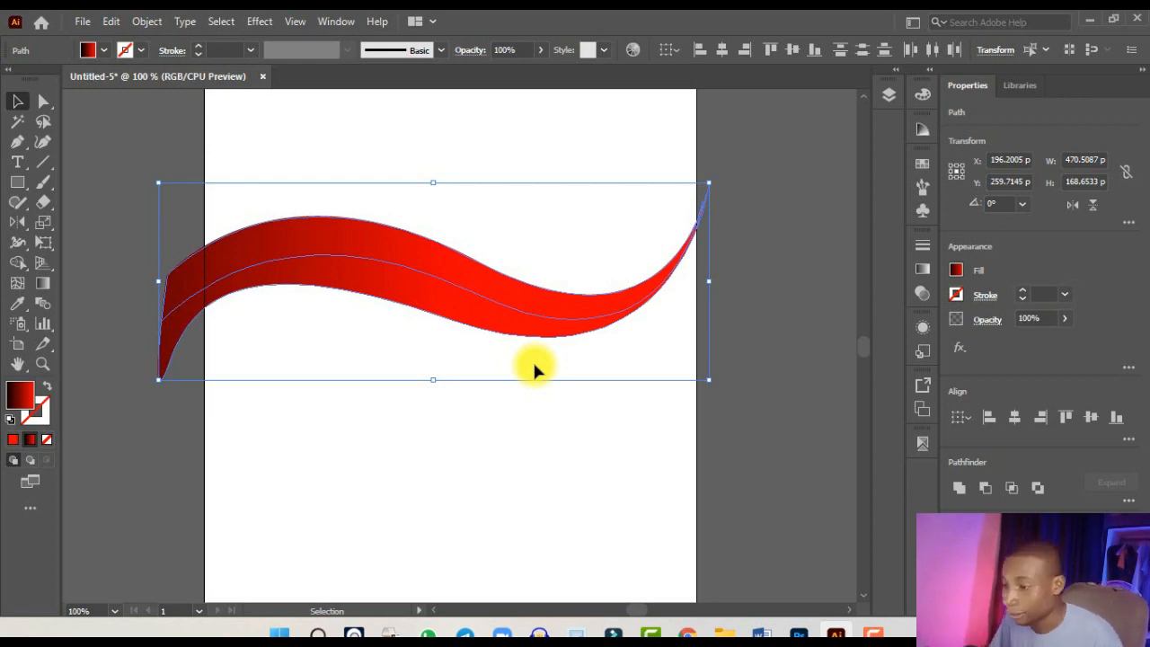
# - Deselect the ribbon pieces and select only the lower overlapping band
pyautogui.hotkey('ctrl', '-')
pyautogui.click(459, 404)
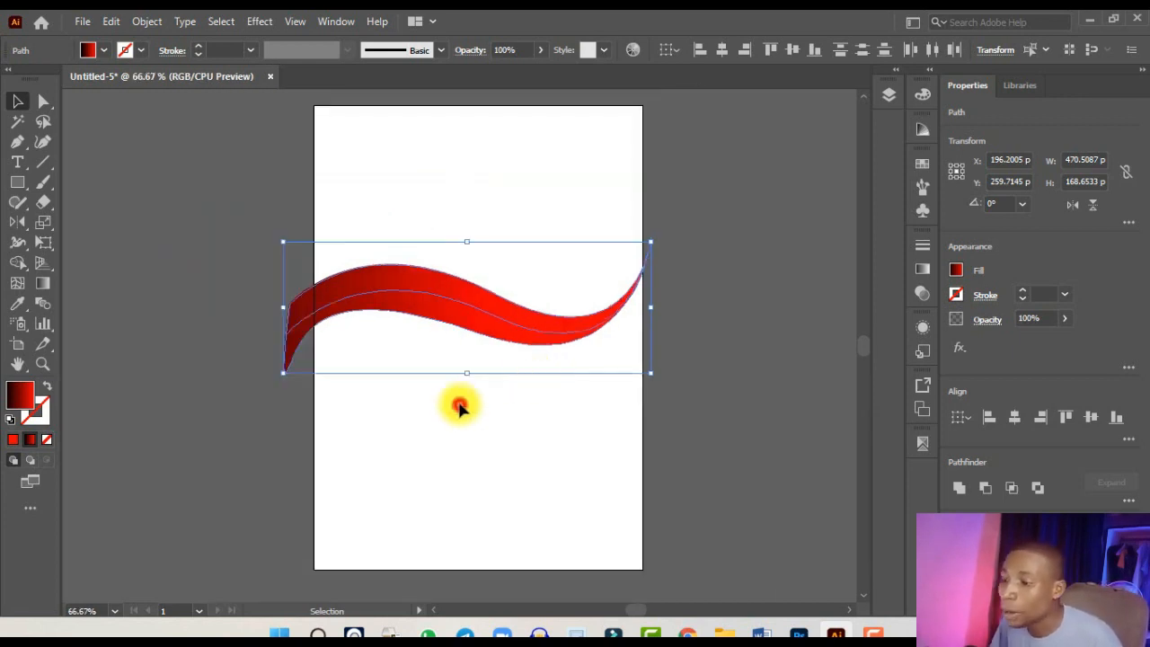
pyautogui.hotkey('ctrl', '+')
pyautogui.hotkey('ctrl', '+')
pyautogui.click(437, 227)
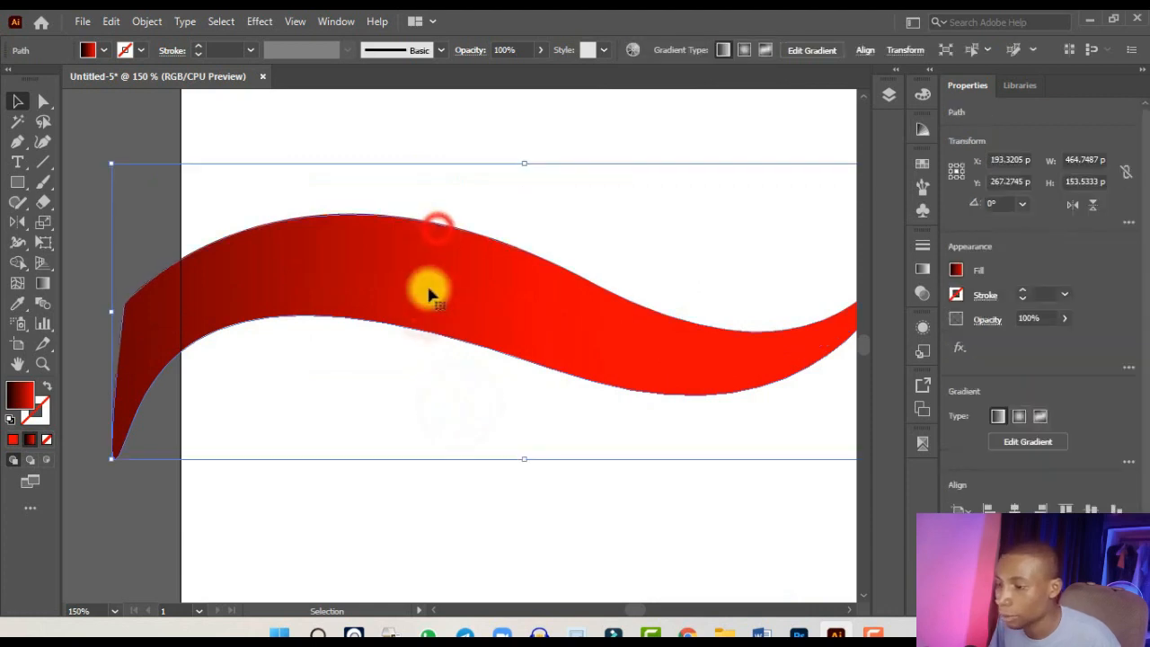
pyautogui.hotkey('ctrl', '-')
pyautogui.hotkey('ctrl', '-')
pyautogui.click(410, 418)
pyautogui.hotkey('ctrl', '+')
pyautogui.click(474, 302)
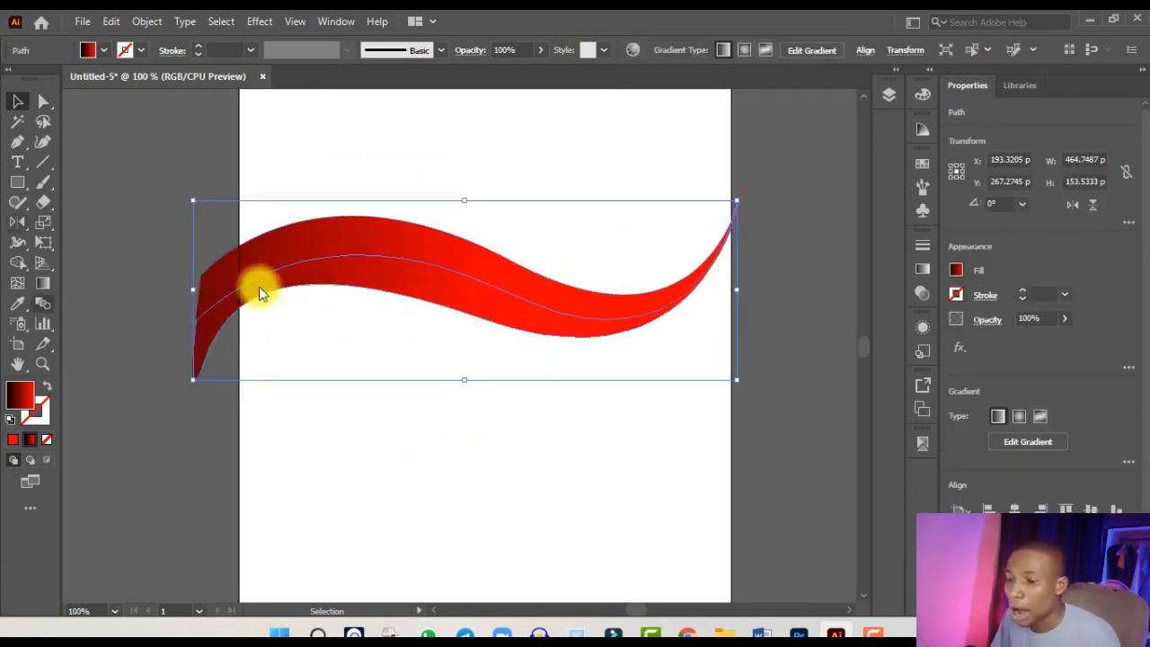
# - Reverse the lower band's gradient so that it runs from red to black
pyautogui.click(43, 280)
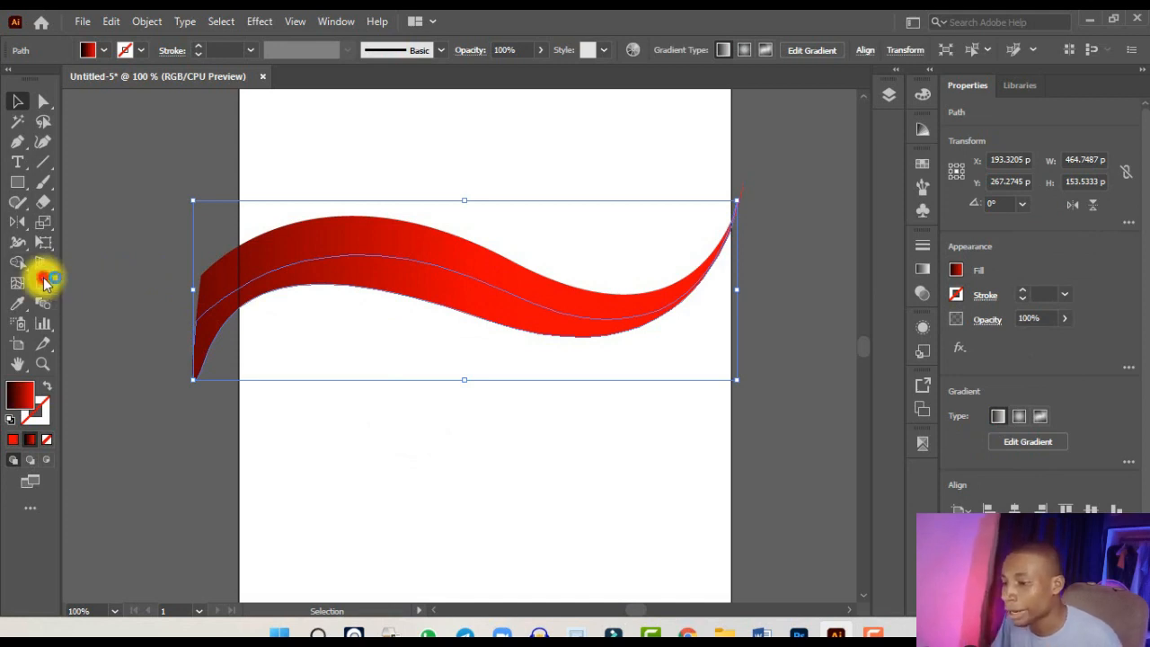
pyautogui.hotkey('ctrl', '-')
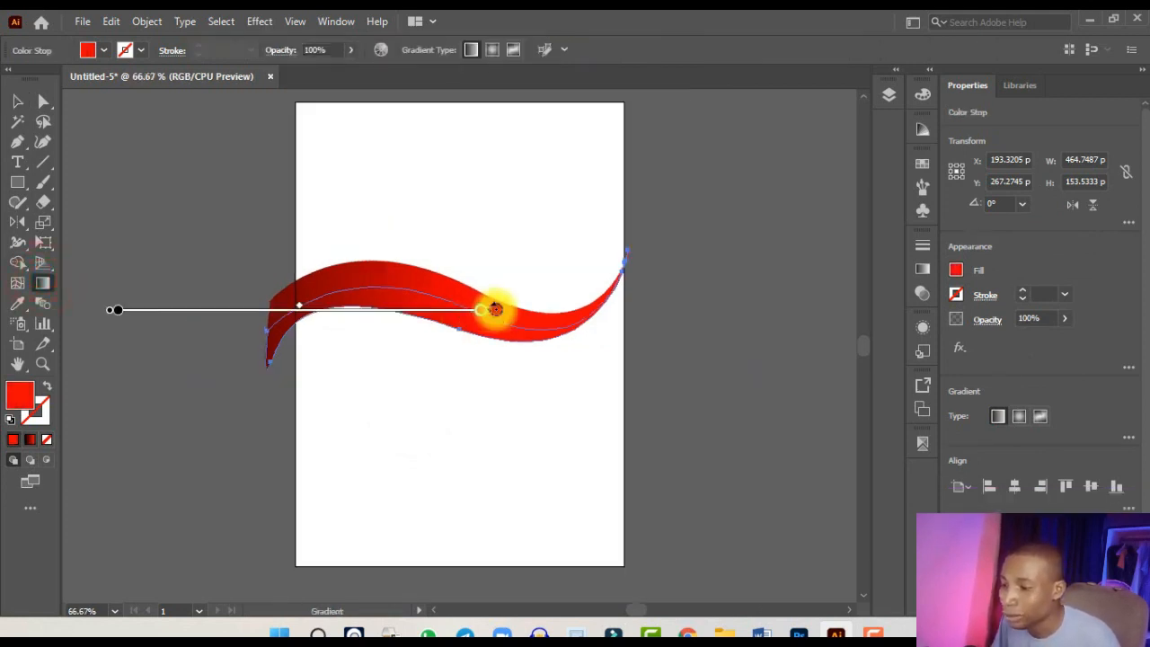
pyautogui.click(922, 269)
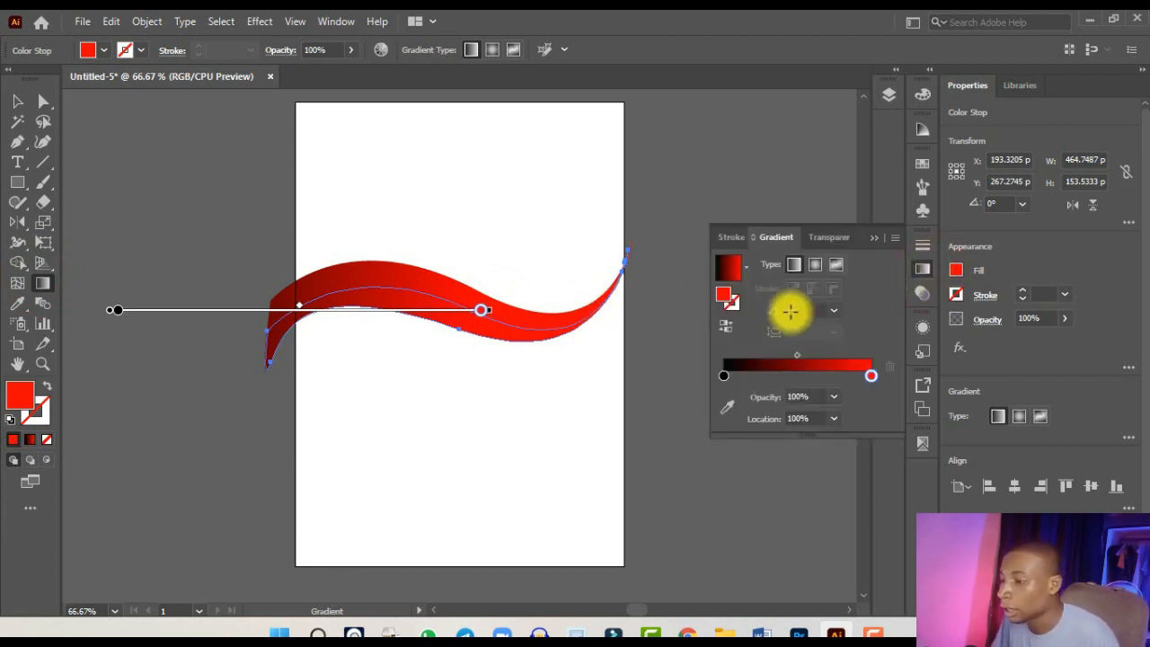
pyautogui.click(723, 332)
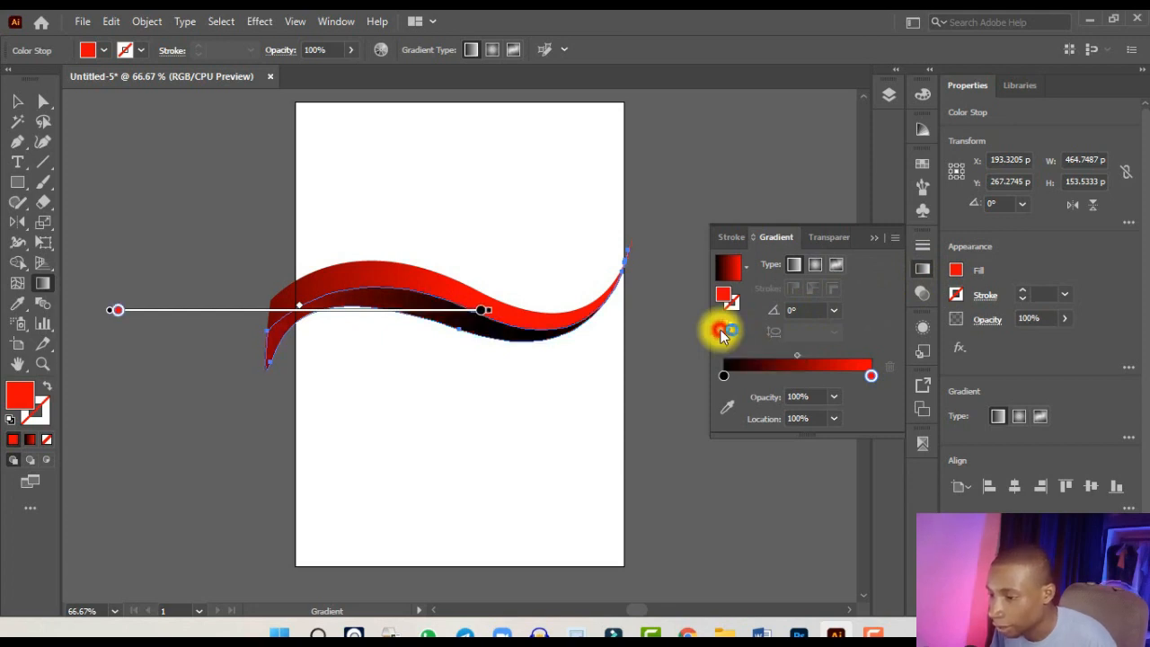
pyautogui.hotkey('ctrl', '-')
pyautogui.hotkey('ctrl', '-')
pyautogui.hotkey('ctrl', '+')
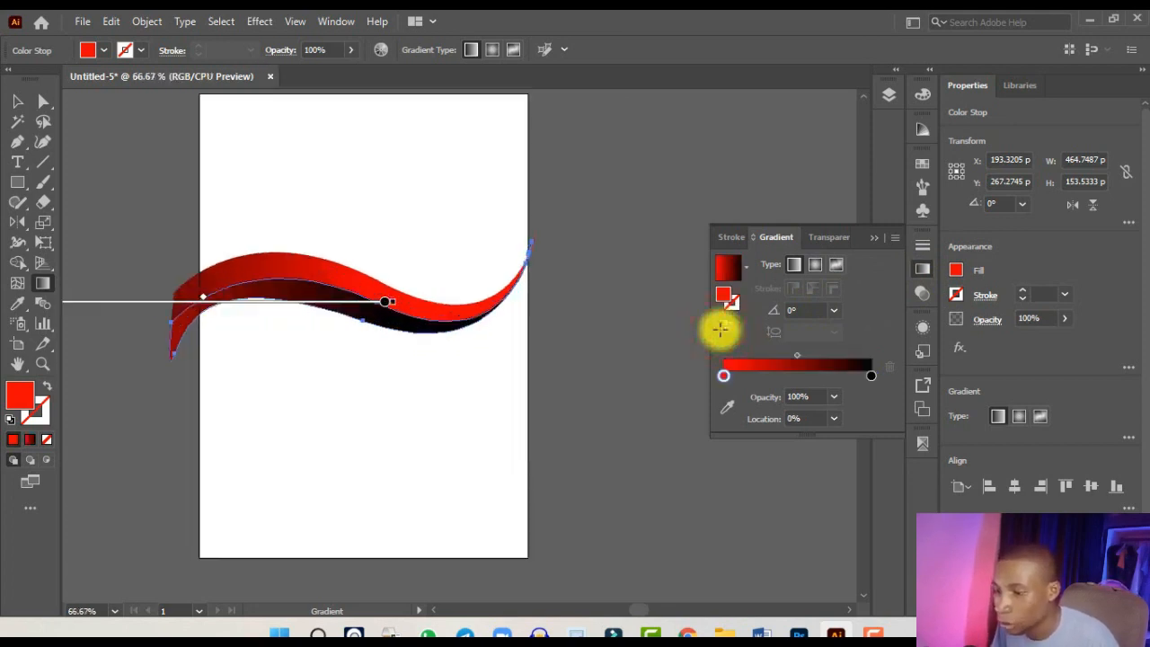
# - Shift the lower band's gradient rightward, extend its black end beyond the artboard's right edge, and deselect the artwork
pyautogui.moveTo(285, 308); pyautogui.dragTo(438, 321)
pyautogui.scroll(2, 528, 309)
pyautogui.scroll(-2, 531, 309)
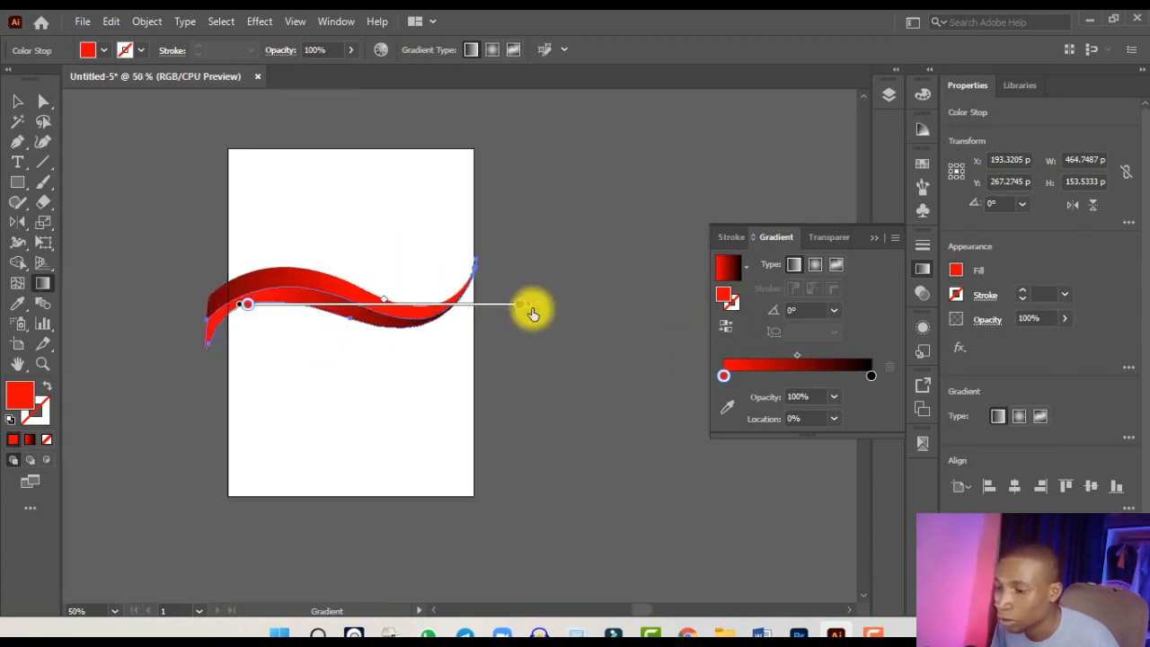
pyautogui.scroll(1, 532, 313)
pyautogui.moveTo(530, 310); pyautogui.dragTo(607, 312)
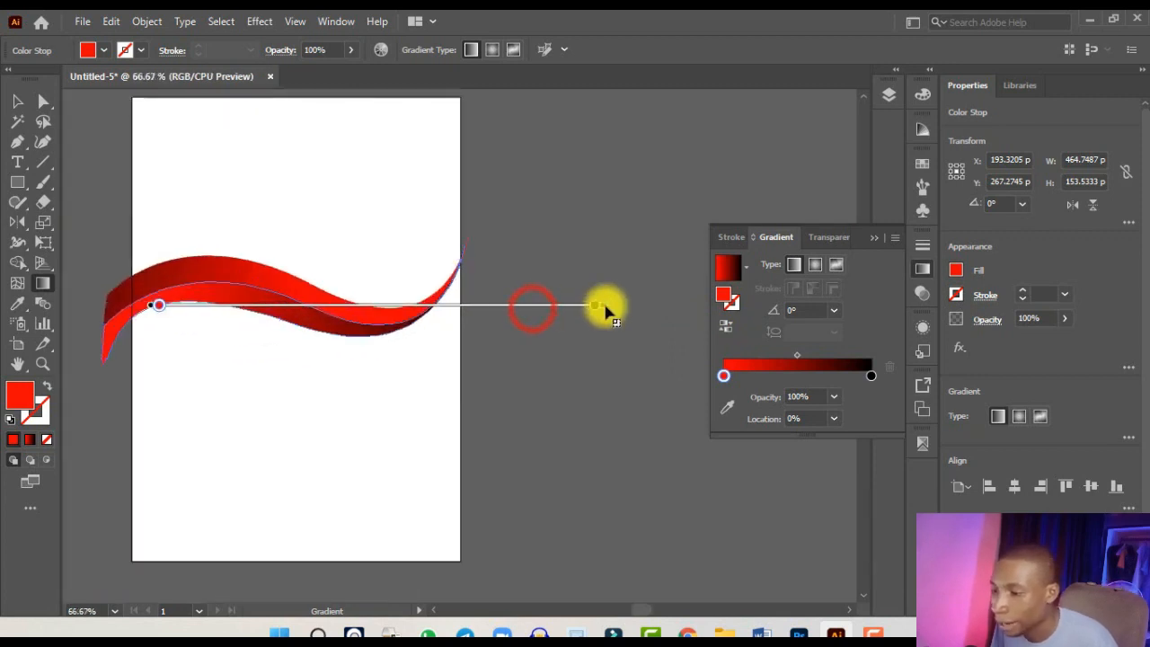
pyautogui.click(872, 237)
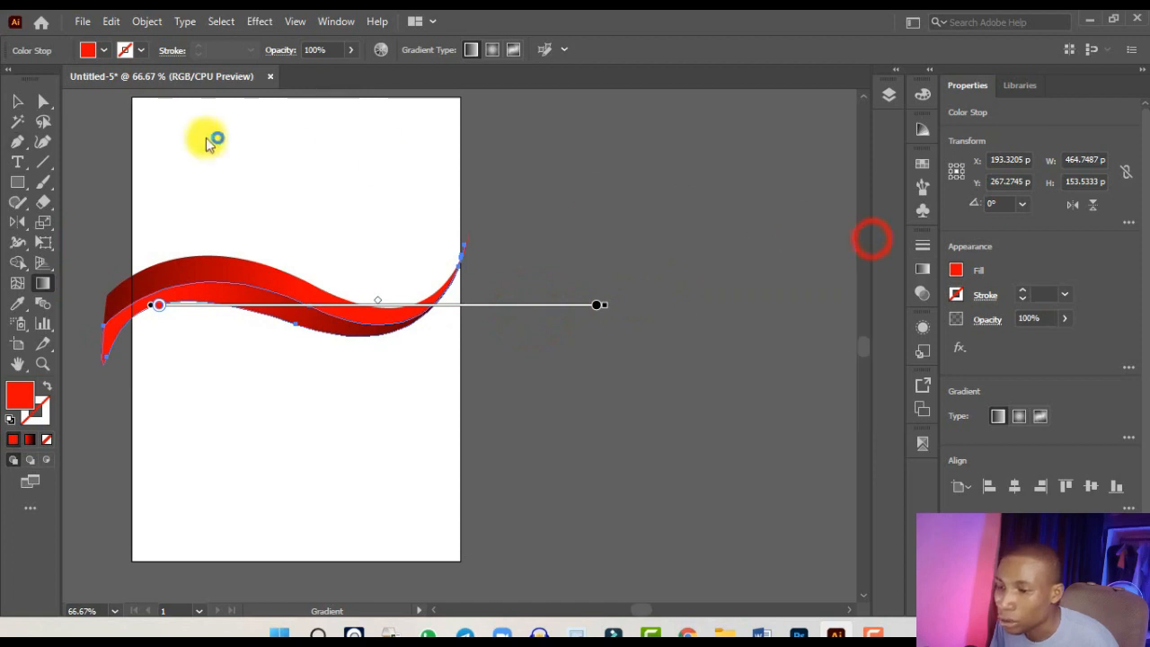
pyautogui.click(16, 103)
pyautogui.click(599, 171)
pyautogui.scroll(-1, 610, 216)
pyautogui.scroll(-1, 623, 264)
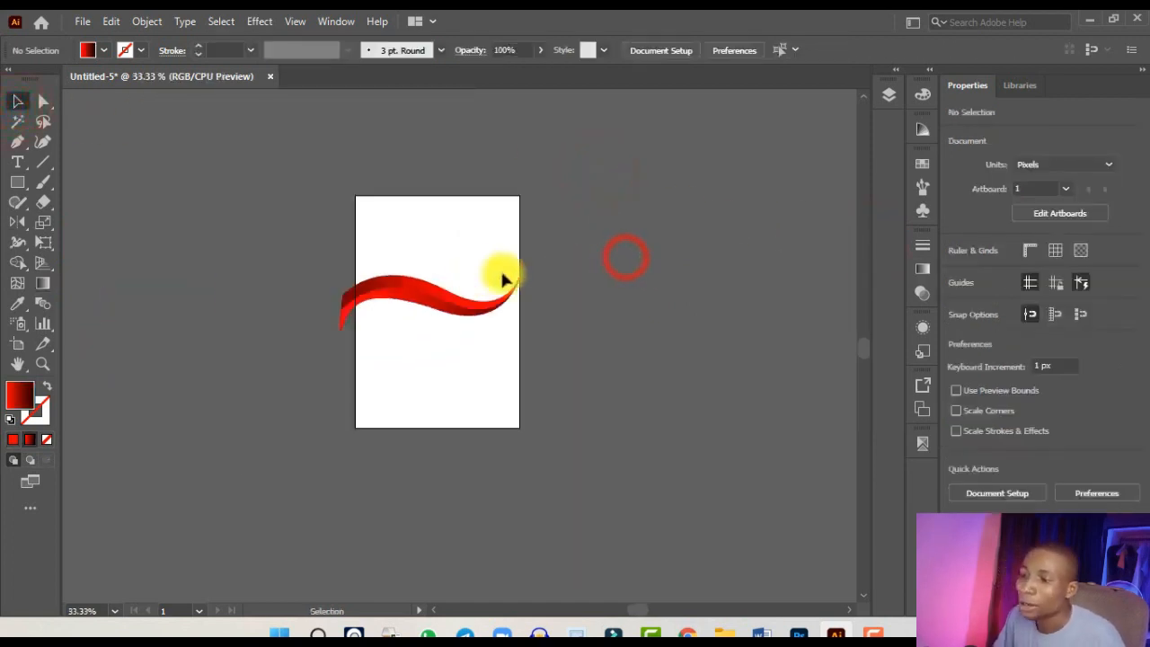
# - Begin a Pen path of straight segments along the ribbon's middle, from its left end over the crest to the start of the dip
pyautogui.scroll(2, 442, 283)
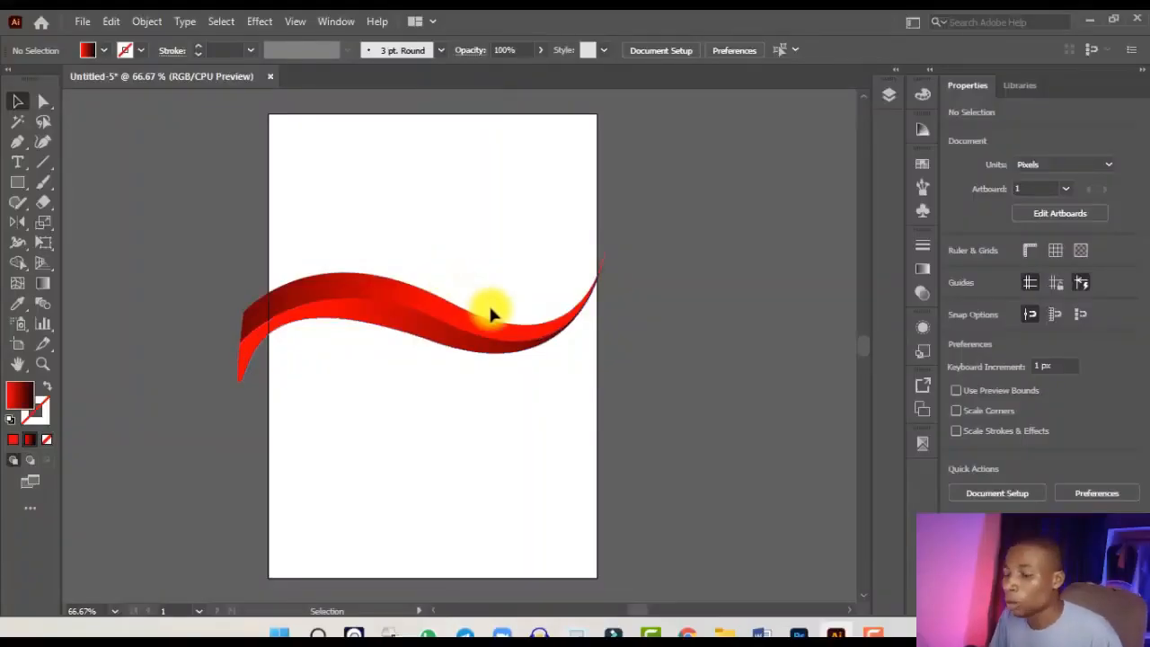
pyautogui.scroll(-1, 505, 321)
pyautogui.scroll(1, 505, 324)
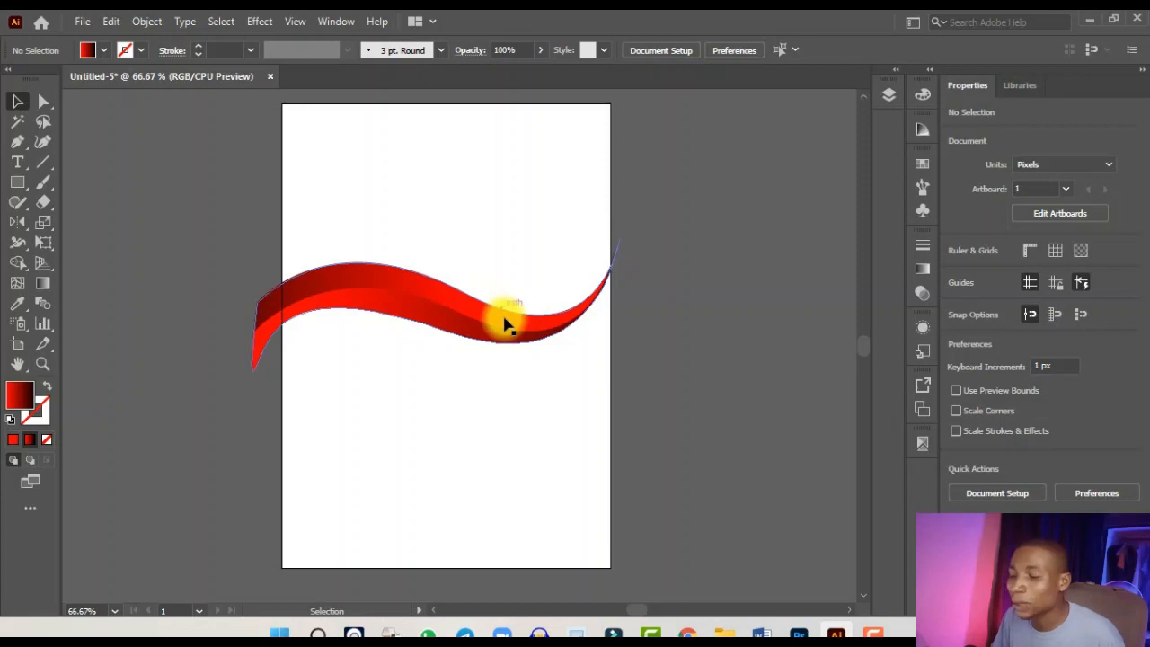
pyautogui.click(15, 147)
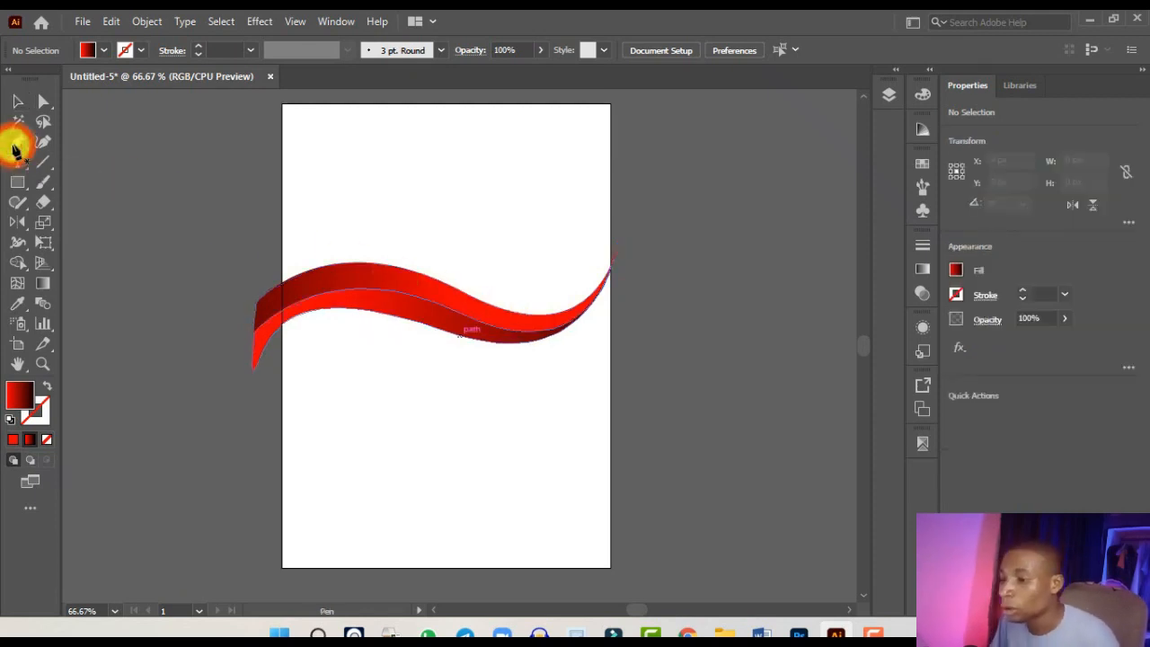
pyautogui.hotkey('ctrl', '+')
pyautogui.hotkey('ctrl', '+')
pyautogui.hotkey('ctrl', '-')
pyautogui.hotkey('ctrl', '-')
pyautogui.hotkey('ctrl', '+')
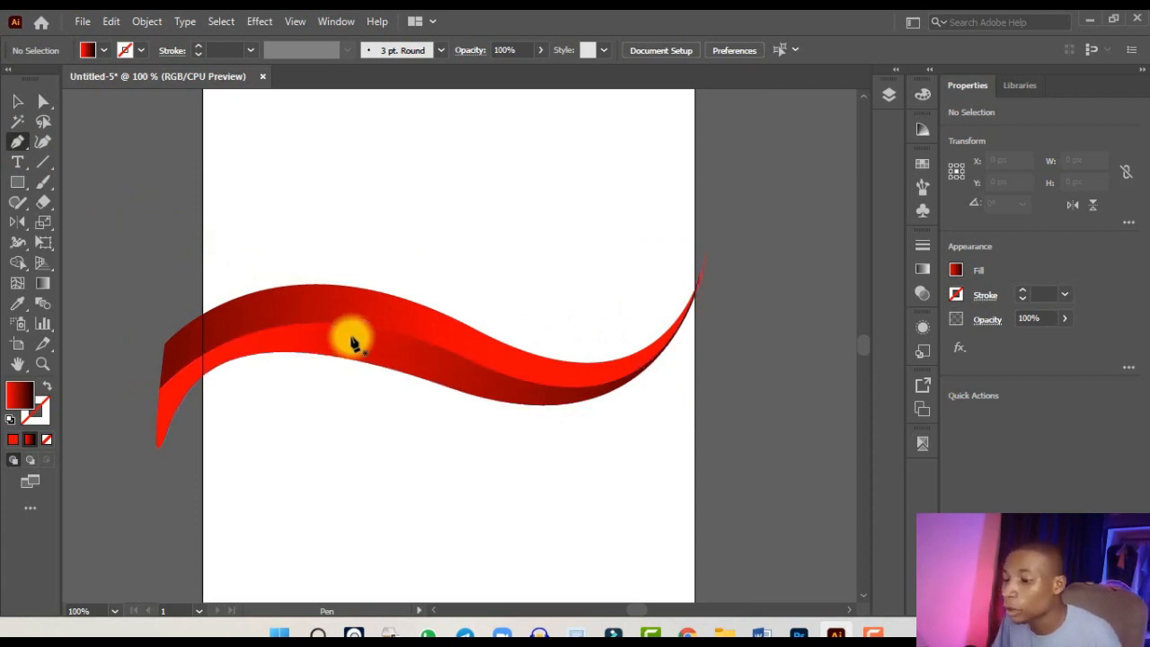
pyautogui.hotkey('ctrl', '+')
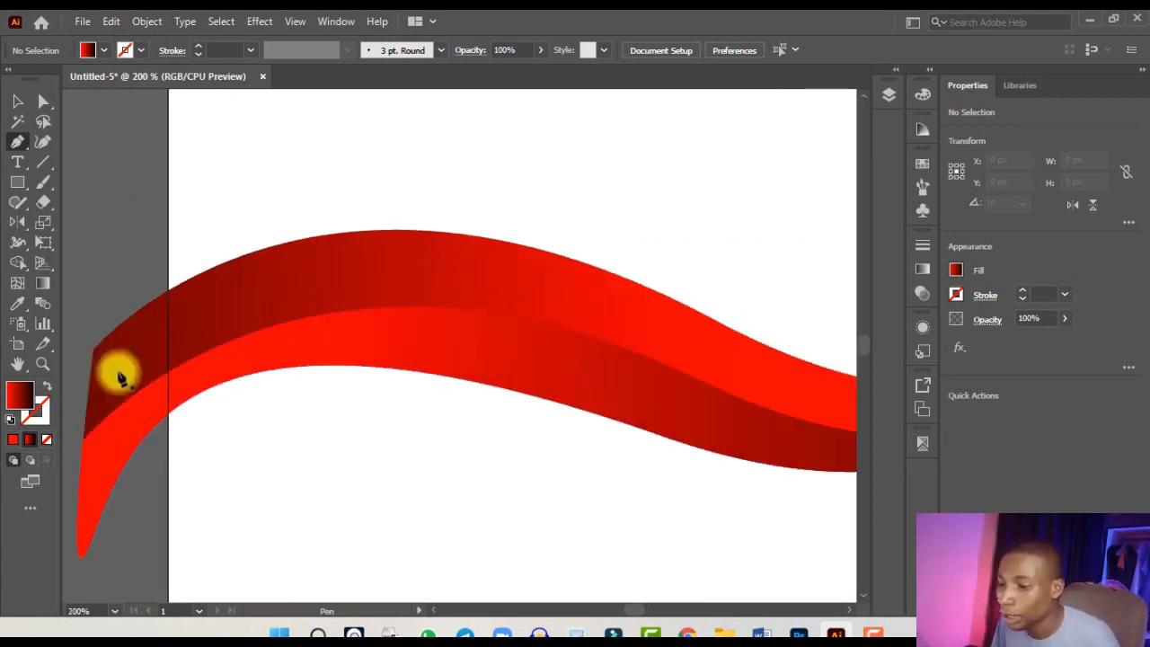
pyautogui.click(117, 373)
pyautogui.click(267, 290)
pyautogui.click(390, 278)
pyautogui.click(541, 343)
pyautogui.hotkey('ctrl', '-')
pyautogui.hotkey('ctrl', '-')
pyautogui.hotkey('ctrl', '-')
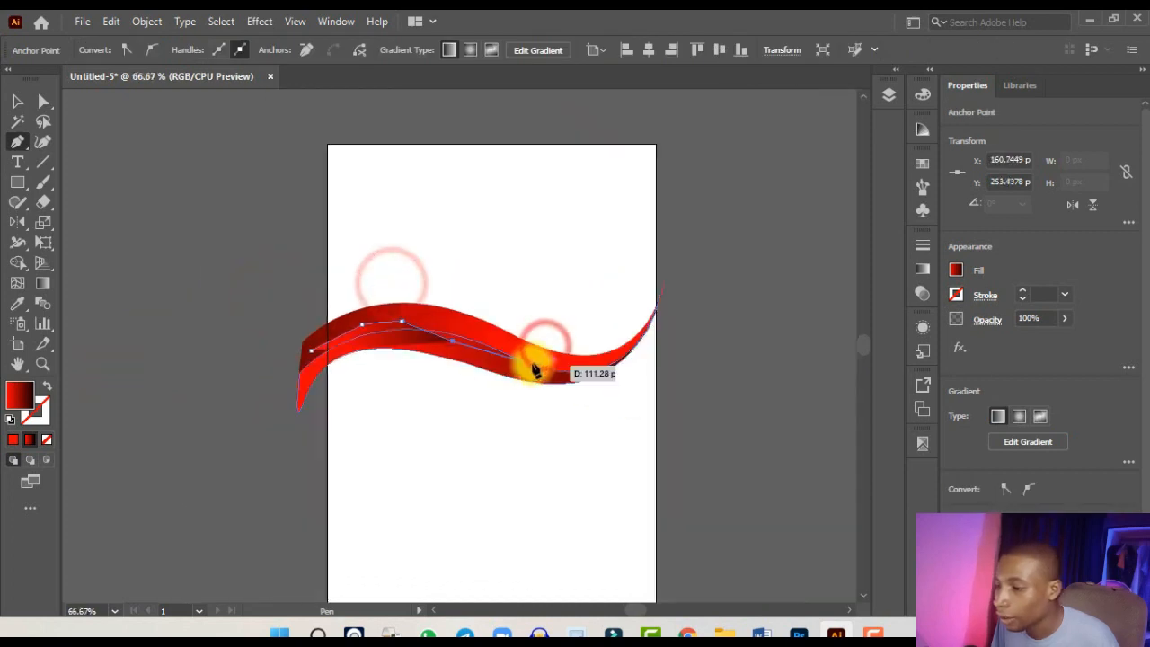
pyautogui.click(527, 369)
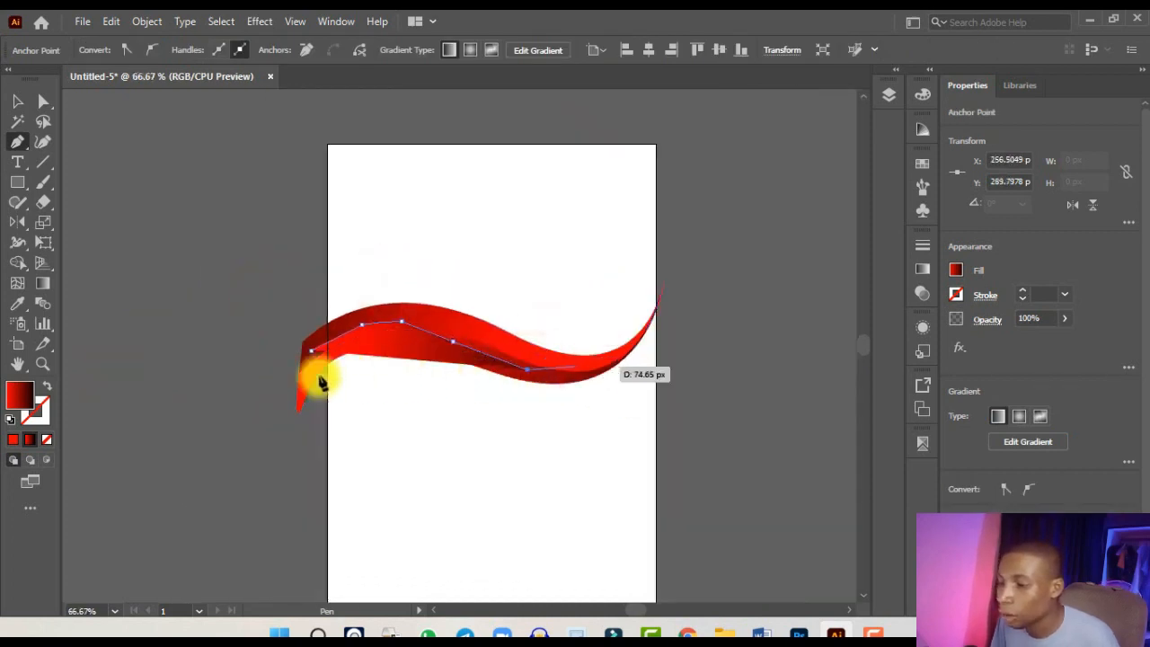
# - Swap the open path's fill and stroke and continue tracing it through the ribbon's dip and up toward its narrow right tail
pyautogui.click(49, 390)
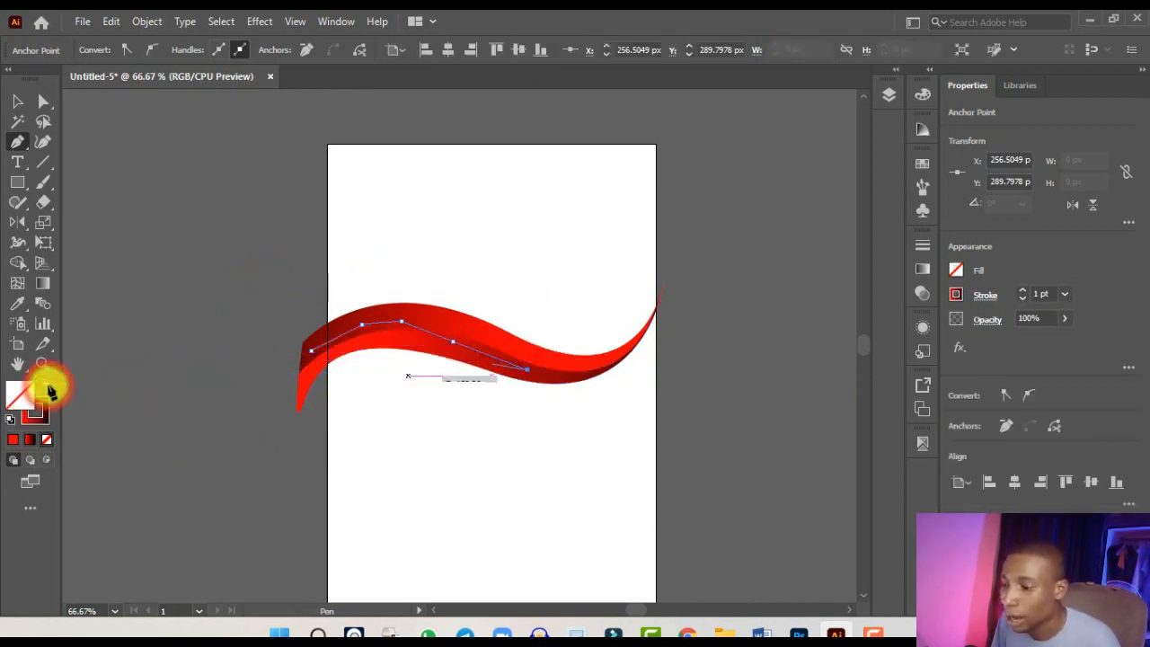
pyautogui.hotkey('ctrl', '+')
pyautogui.scroll(1, 297, 312)
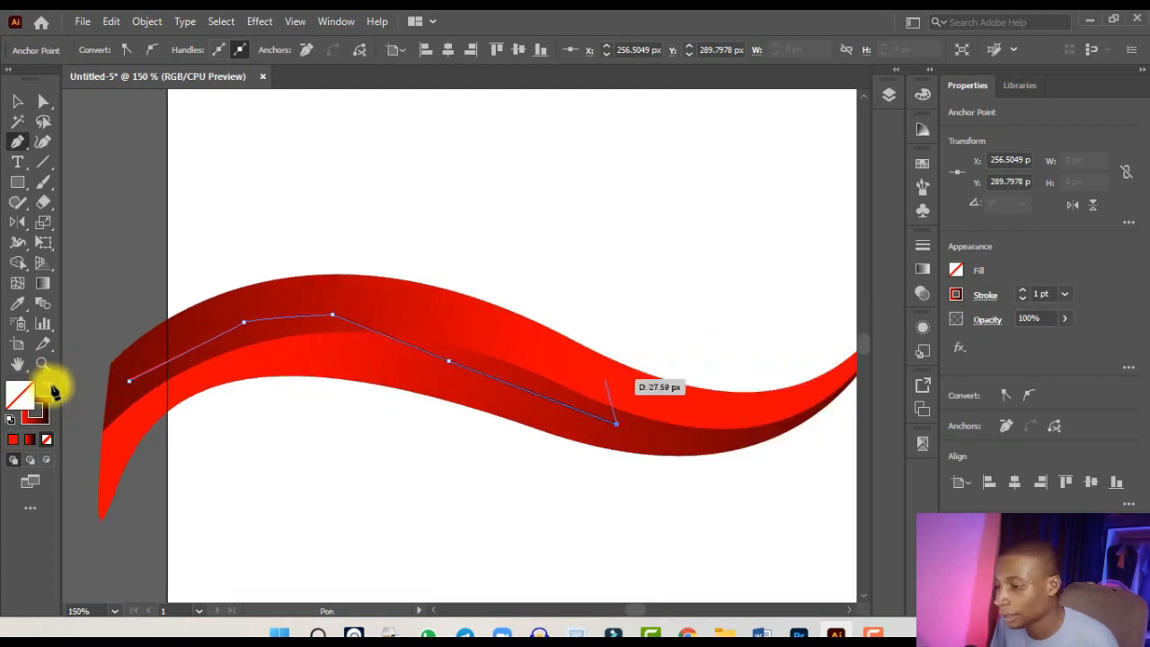
pyautogui.scroll(-2, 431, 376)
pyautogui.scroll(3, 612, 413)
pyautogui.click(419, 394)
pyautogui.click(520, 387)
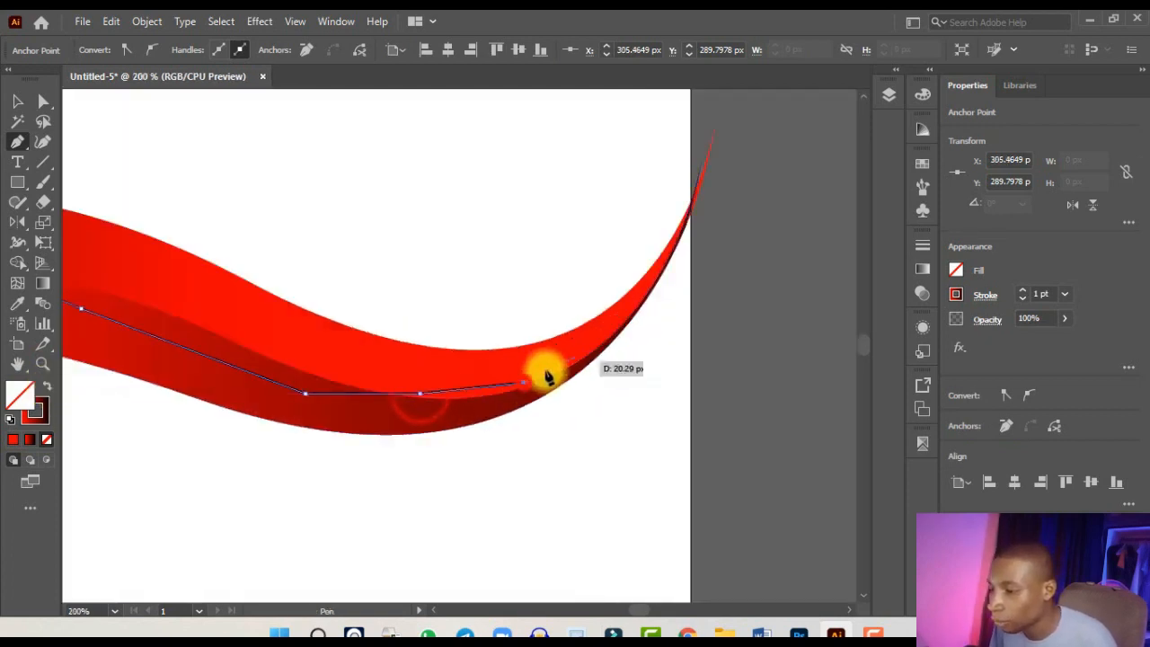
pyautogui.click(585, 354)
pyautogui.scroll(3, 606, 325)
pyautogui.click(614, 318)
pyautogui.click(705, 212)
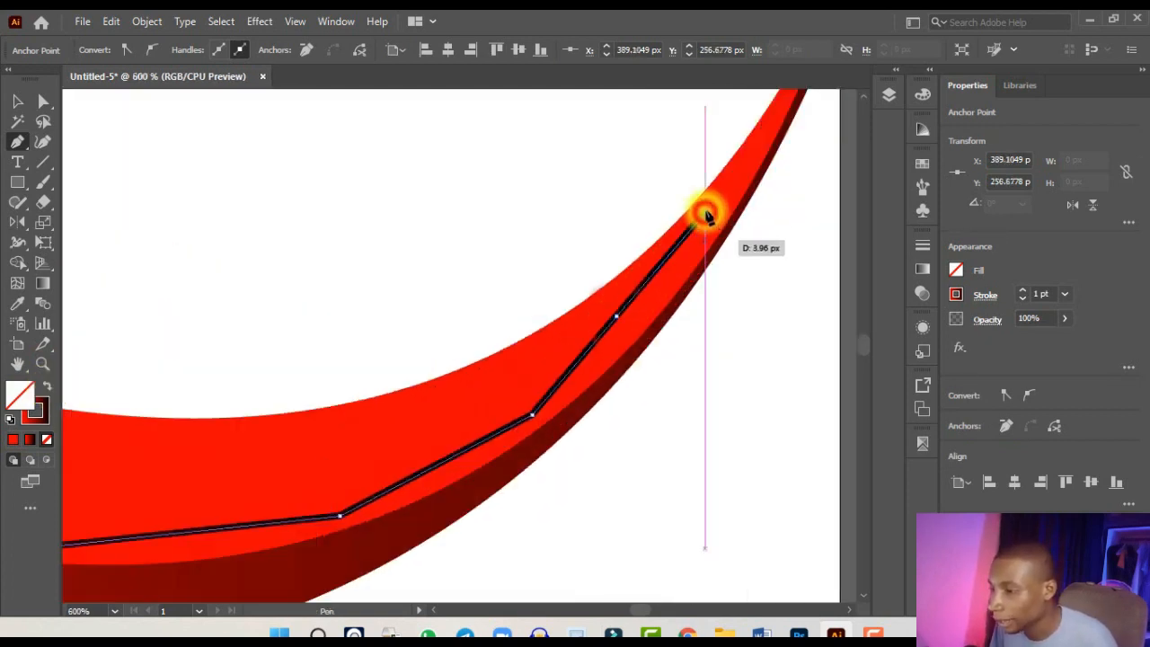
# - Extend the Pen path up the ribbon's thin tail to the artboard's right edge, keeping its points inside the ribbon
pyautogui.scroll(-2, 703, 229)
pyautogui.scroll(4, 701, 235)
pyautogui.click(698, 250)
pyautogui.scroll(-2, 700, 252)
pyautogui.scroll(-2, 701, 255)
pyautogui.scroll(4, 700, 252)
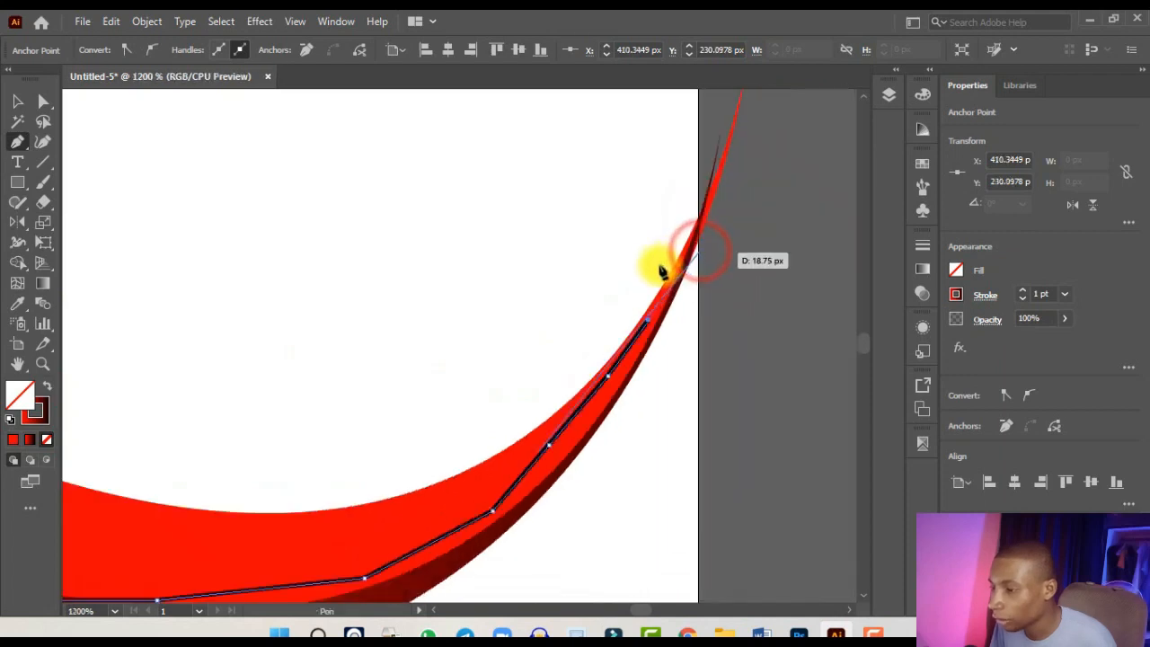
pyautogui.click(650, 268)
pyautogui.click(693, 177)
pyautogui.scroll(-4, 706, 178)
pyautogui.scroll(-2, 714, 180)
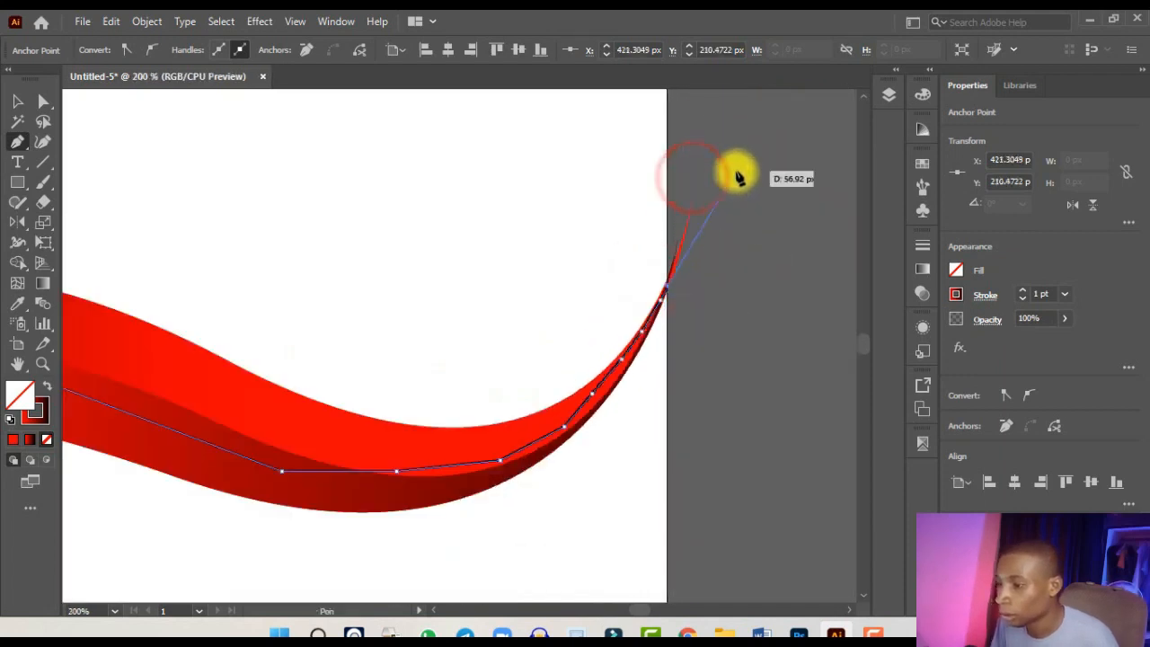
# - Carry the path beyond the artboard's right edge, around above the artboard and down its left side, closing it at the starting point
pyautogui.click(730, 176)
pyautogui.scroll(-3, 727, 184)
pyautogui.scroll(2, 588, 211)
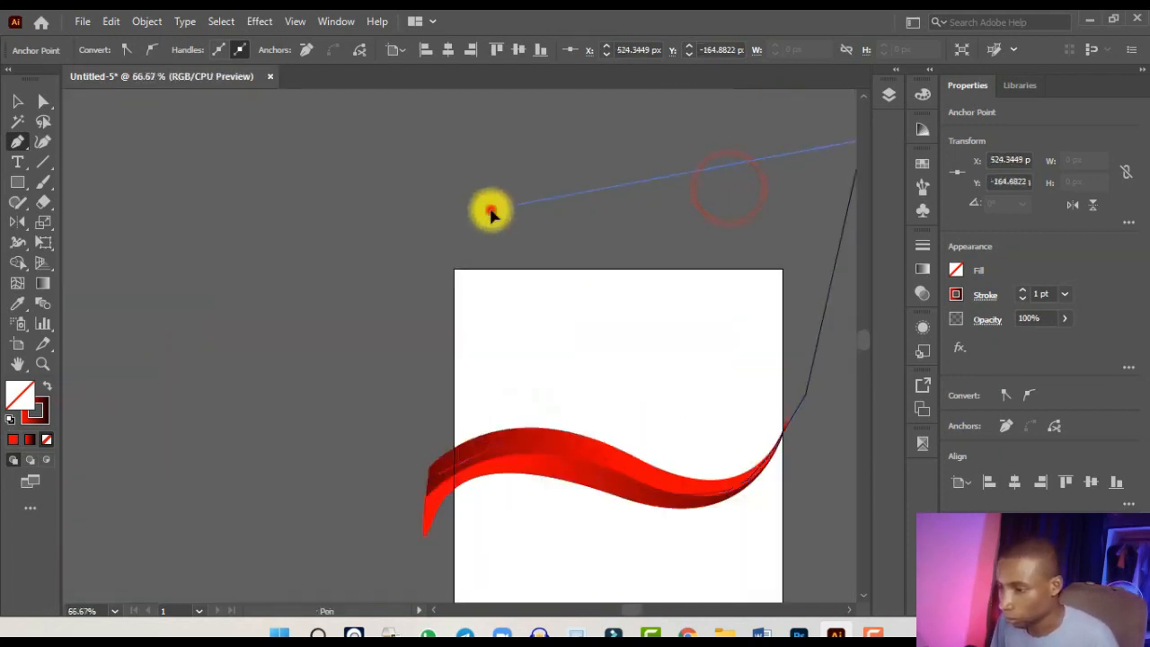
pyautogui.click(488, 210)
pyautogui.click(405, 282)
pyautogui.scroll(2, 407, 305)
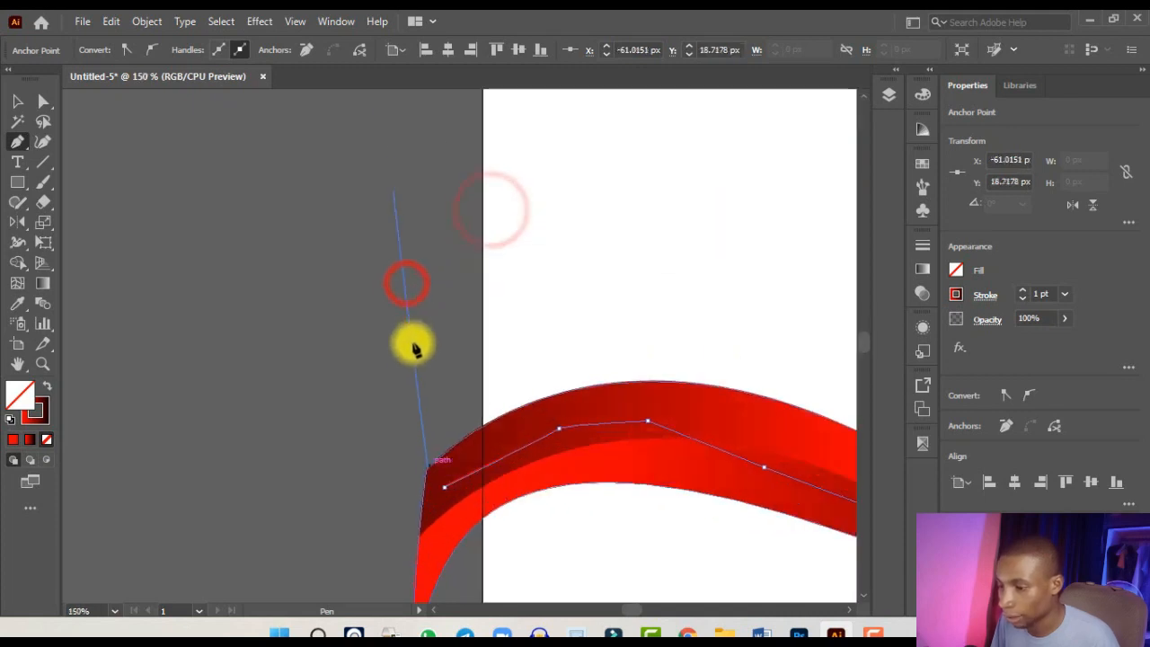
pyautogui.click(441, 481)
pyautogui.scroll(-2, 447, 485)
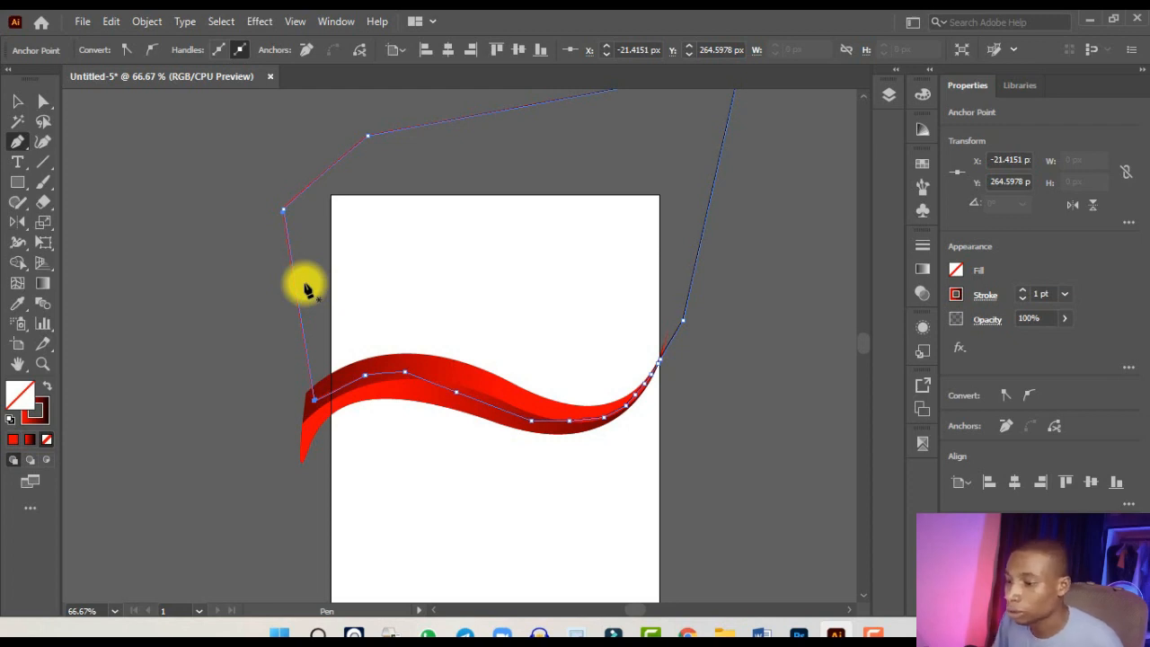
# - Swap the closed shape's stroke back to a fill and recolor it with a solid light gray swatch
pyautogui.click(18, 100)
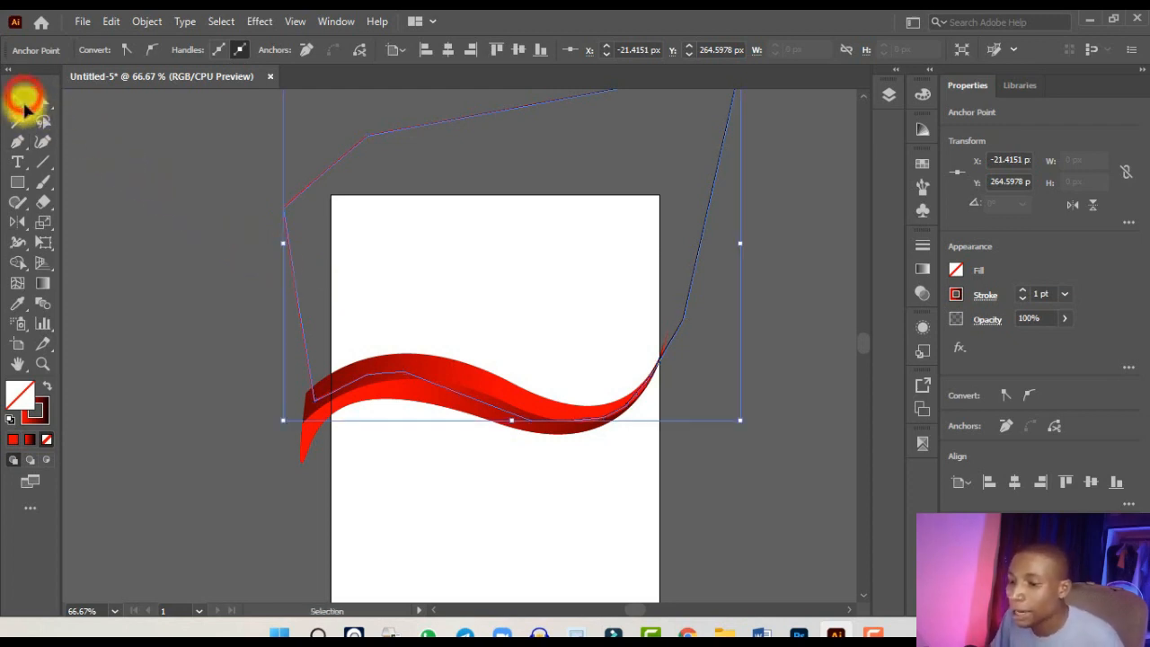
pyautogui.click(47, 389)
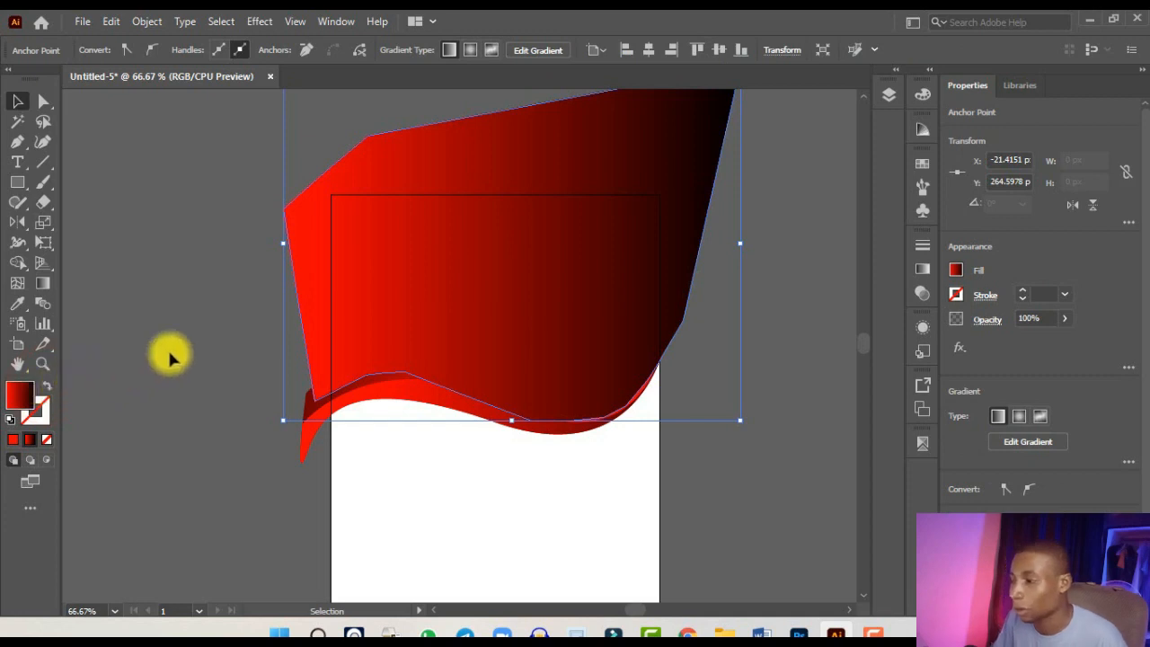
pyautogui.click(922, 163)
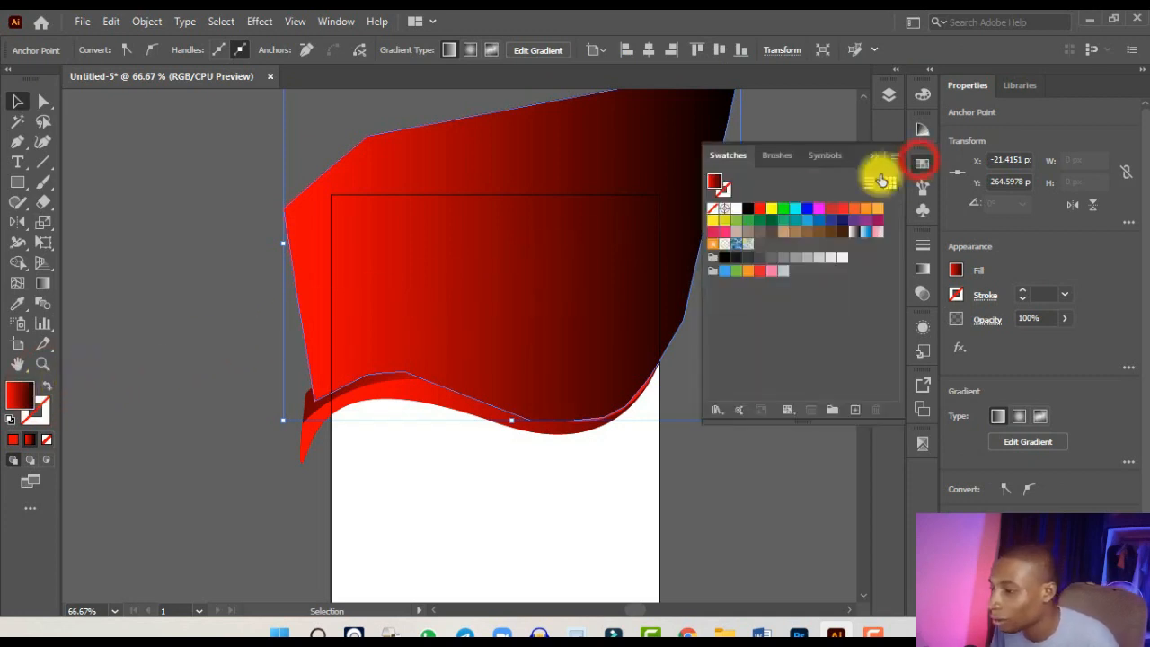
pyautogui.click(760, 221)
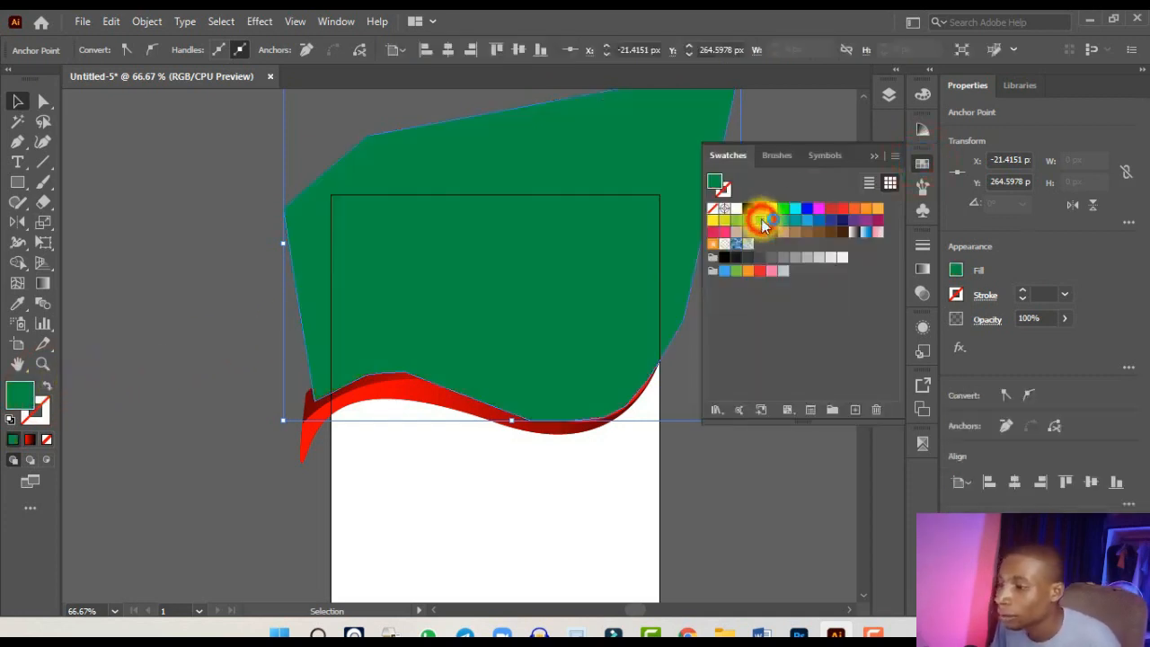
pyautogui.click(816, 261)
pyautogui.click(871, 155)
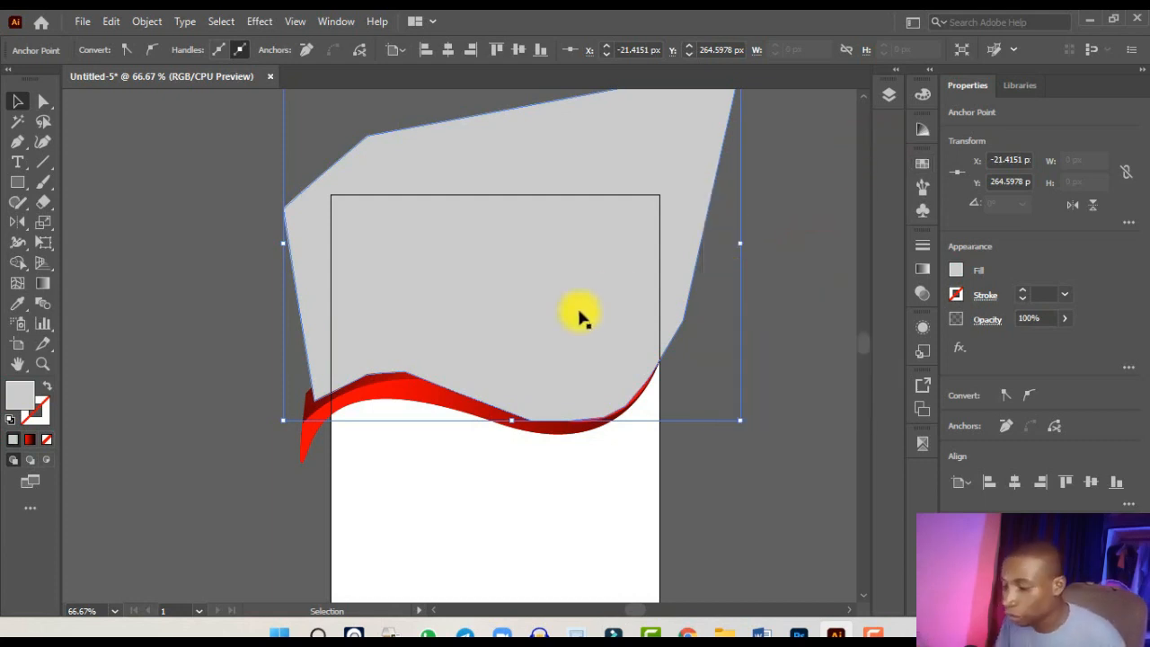
# - Send the light gray shape to the back behind both ribbon pieces and deselect it
pyautogui.press('a')
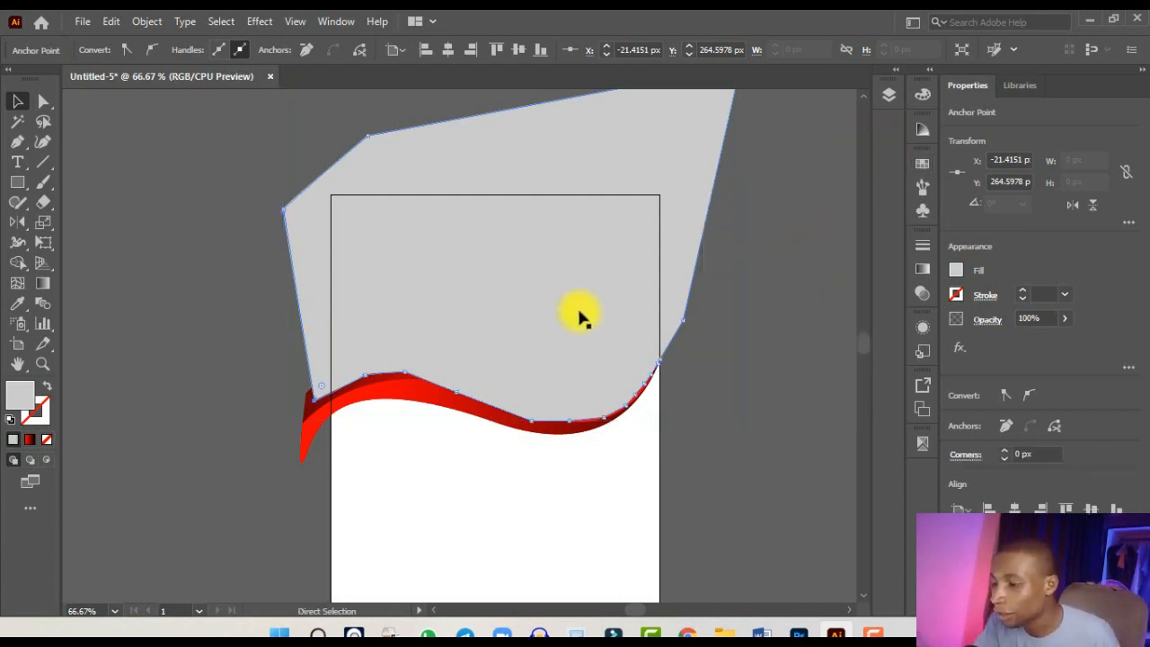
pyautogui.hotkey('ctrl', 'shift', '[')
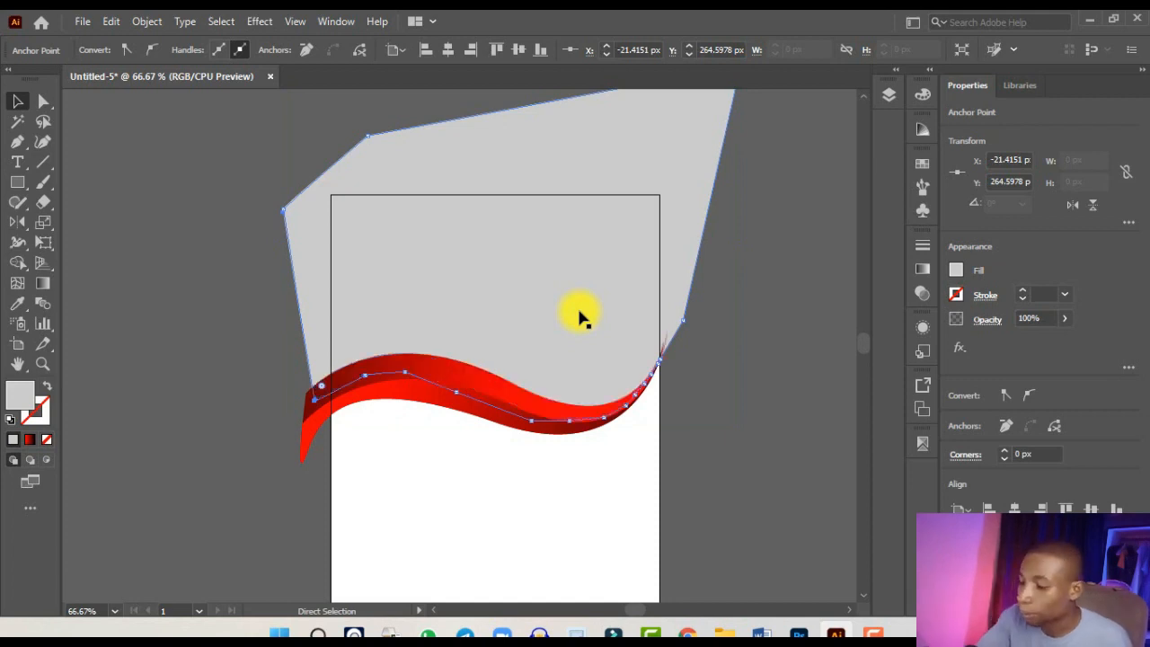
pyautogui.press('v')
pyautogui.hotkey('ctrl', '-')
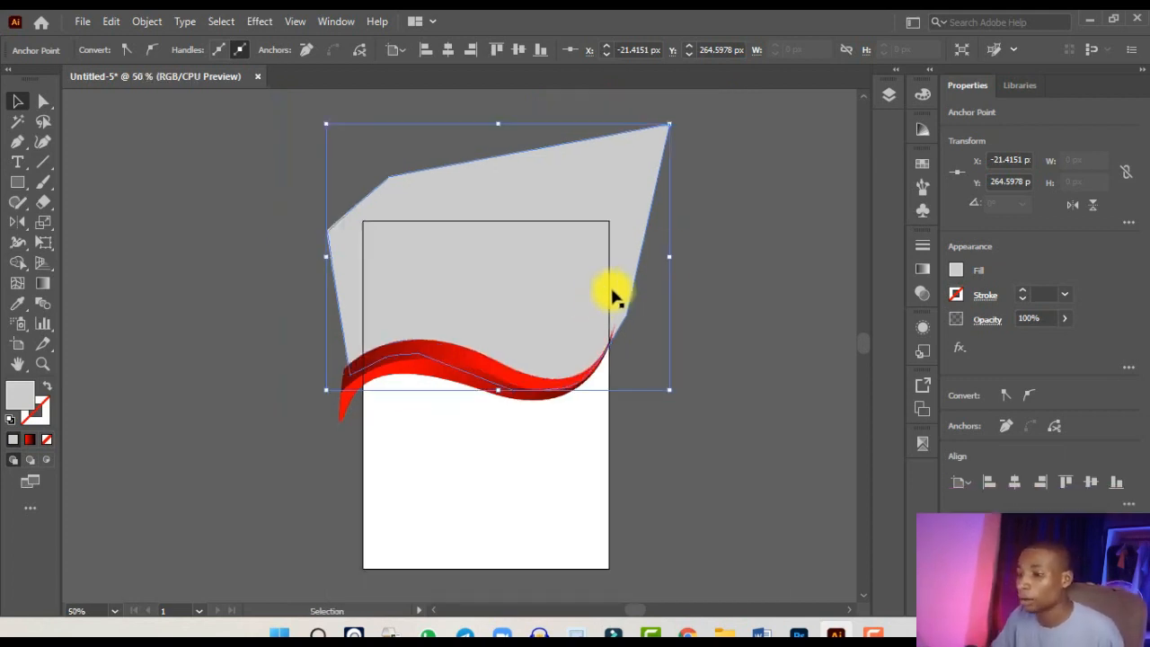
pyautogui.click(727, 216)
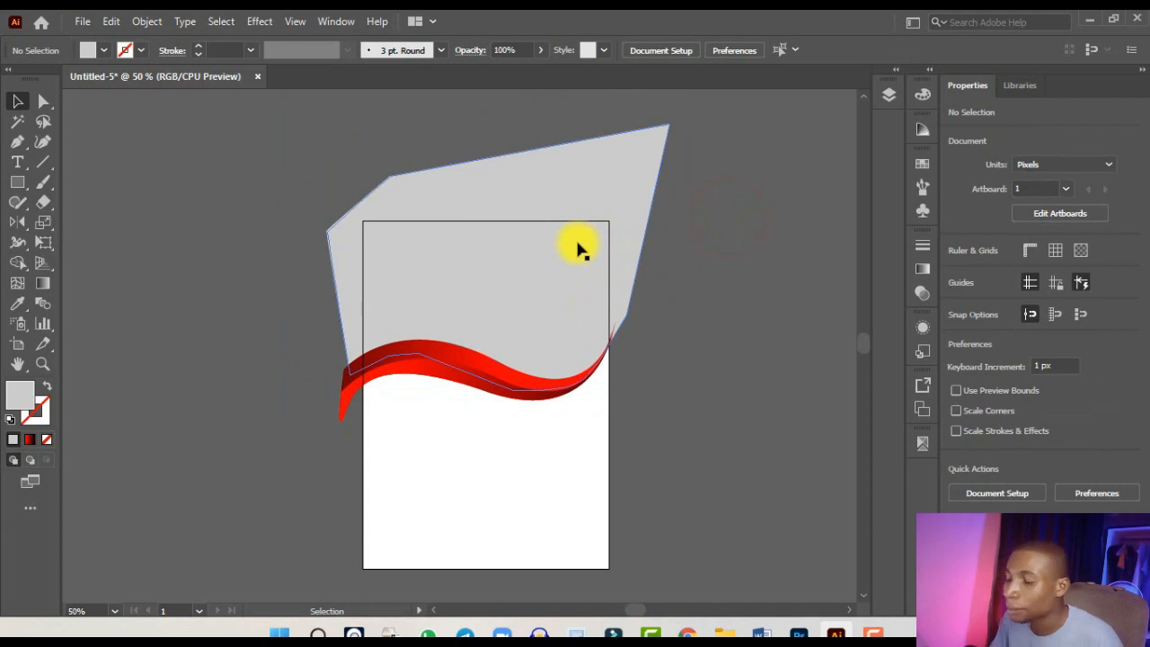
# - Show the document's layers and rename Layer 1 as "shapes"
pyautogui.scroll(-1, 557, 431)
pyautogui.scroll(2, 553, 460)
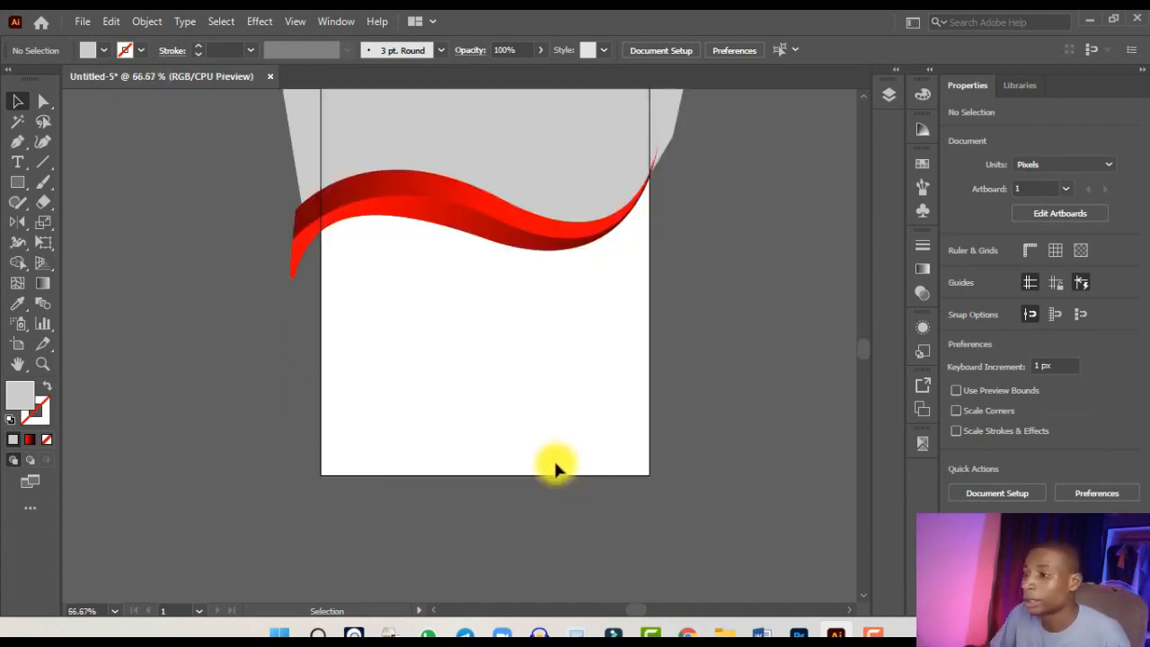
pyautogui.click(894, 99)
pyautogui.click(894, 71)
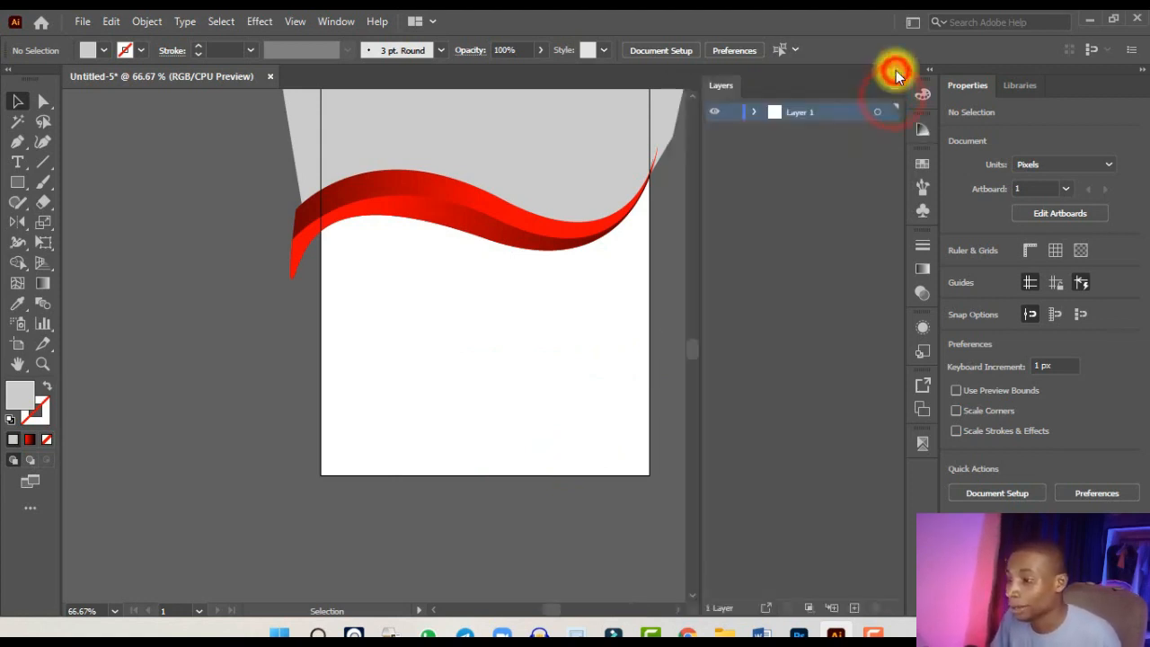
pyautogui.click(754, 112)
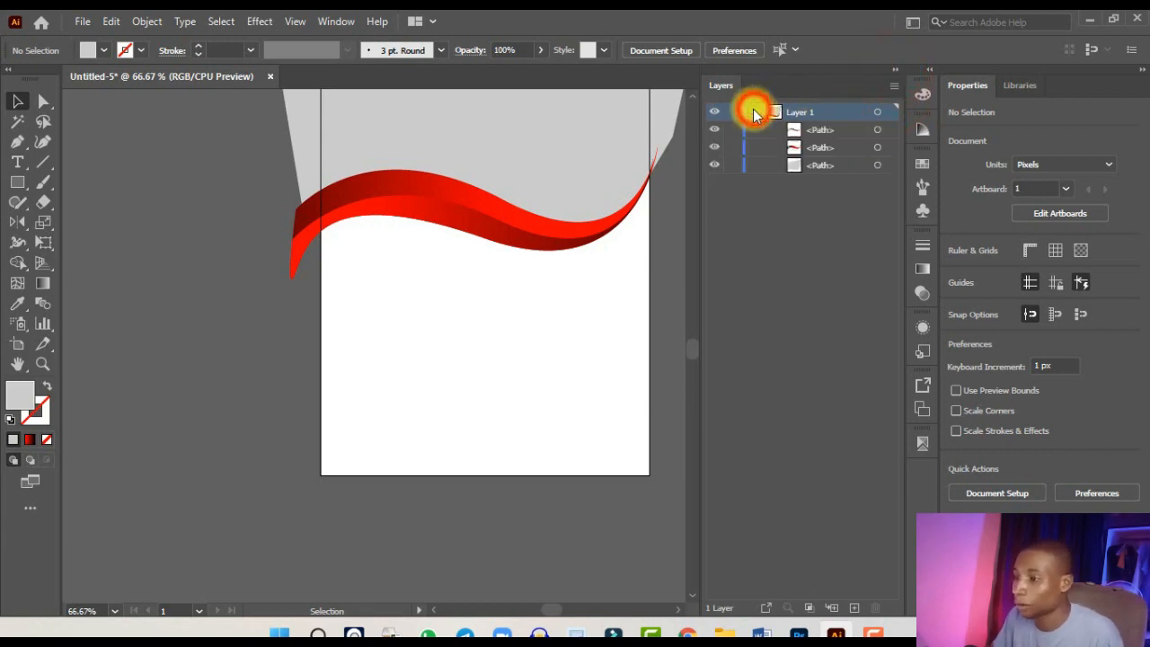
pyautogui.click(754, 112)
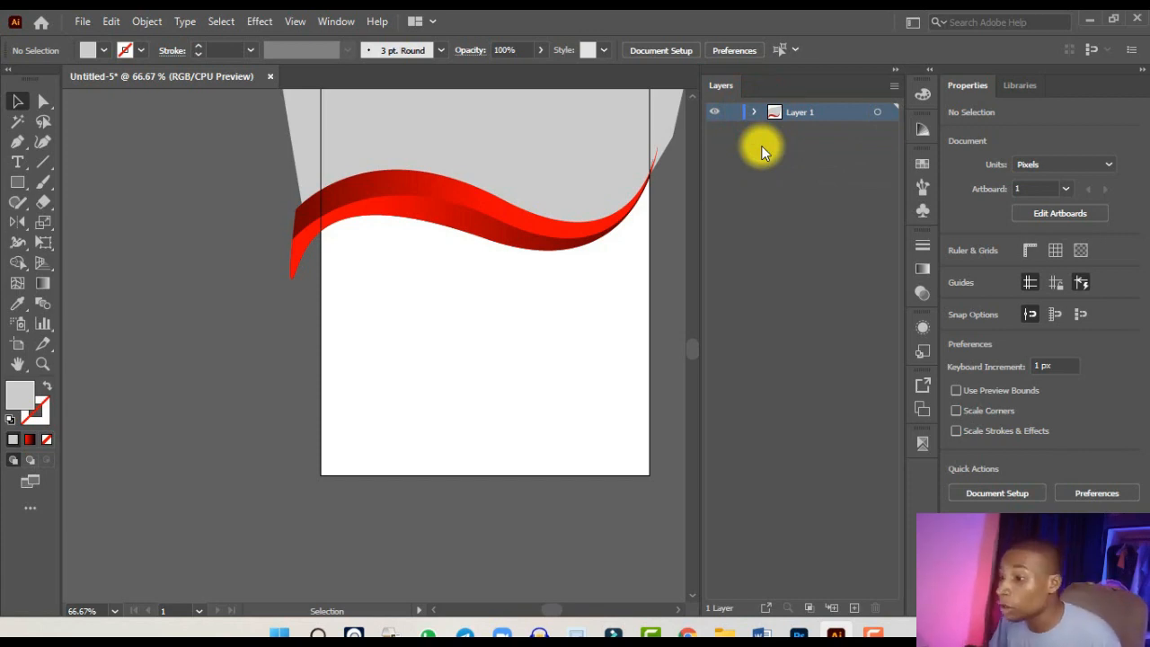
pyautogui.click(326, 23)
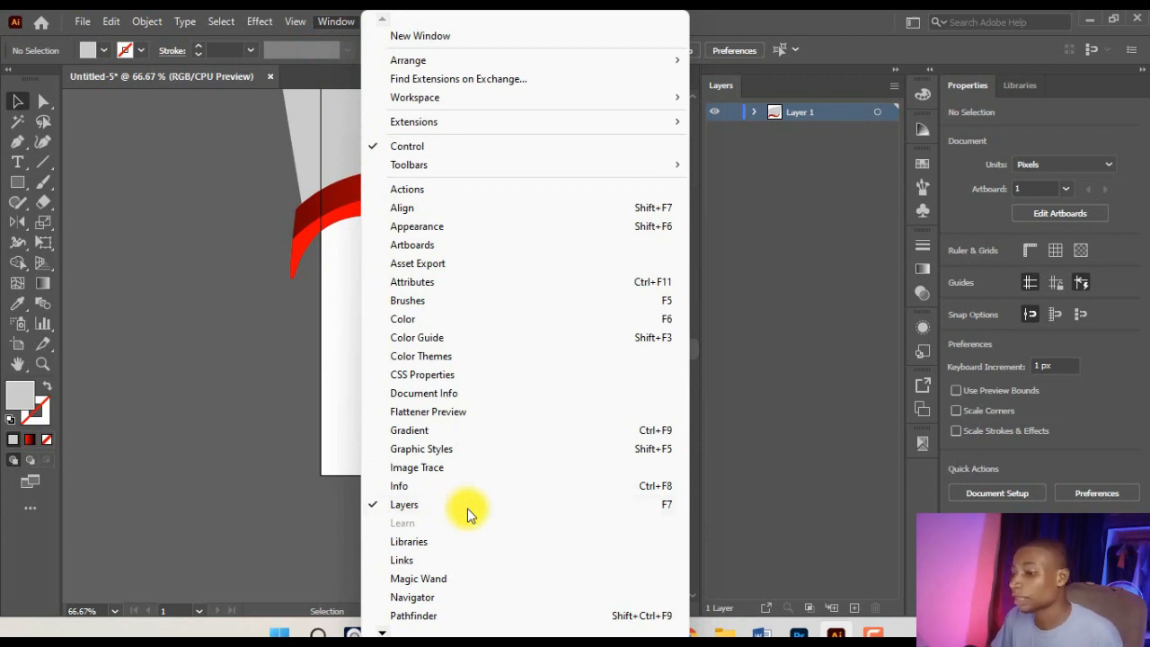
pyautogui.click(837, 202)
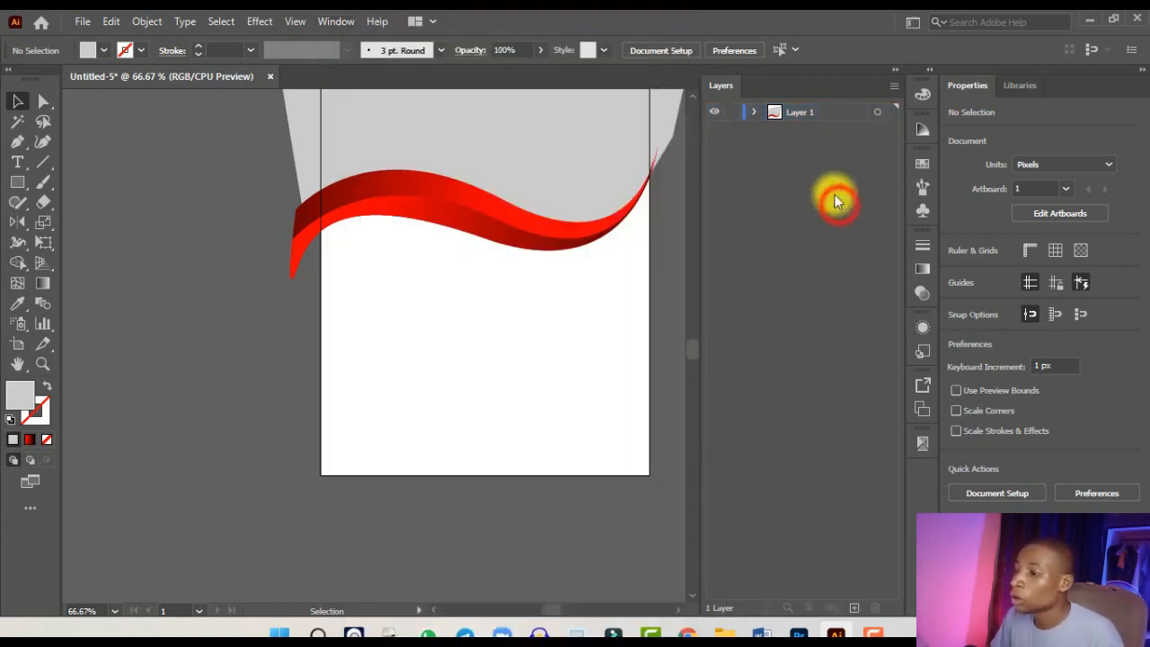
pyautogui.doubleClick(797, 117)
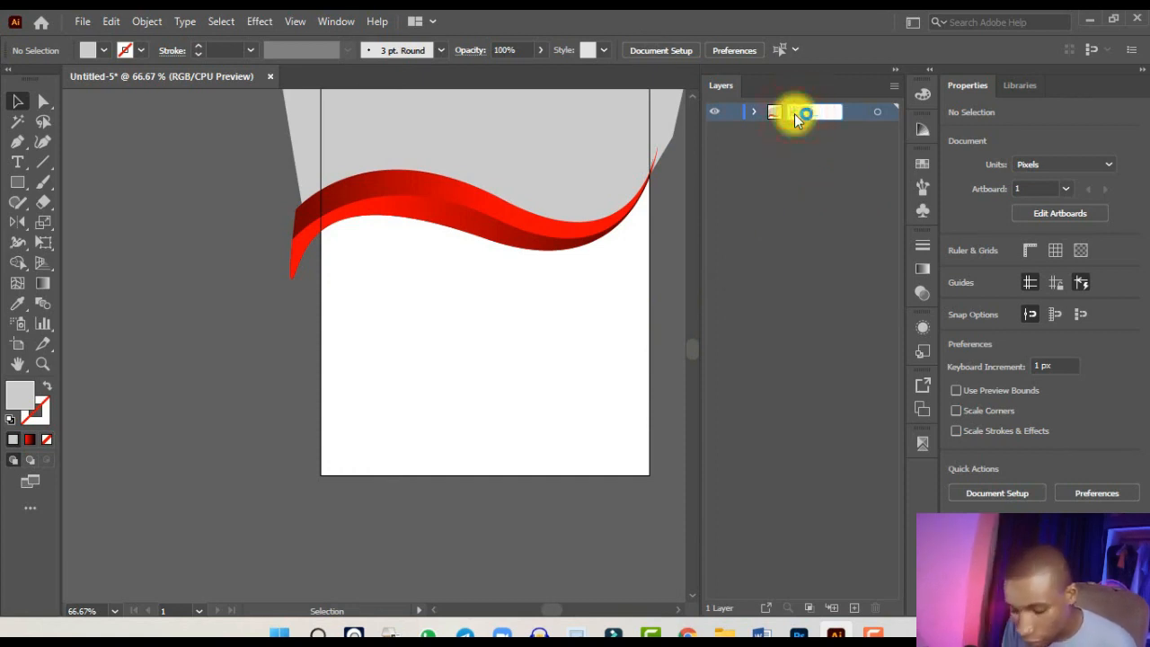
pyautogui.press('Return')
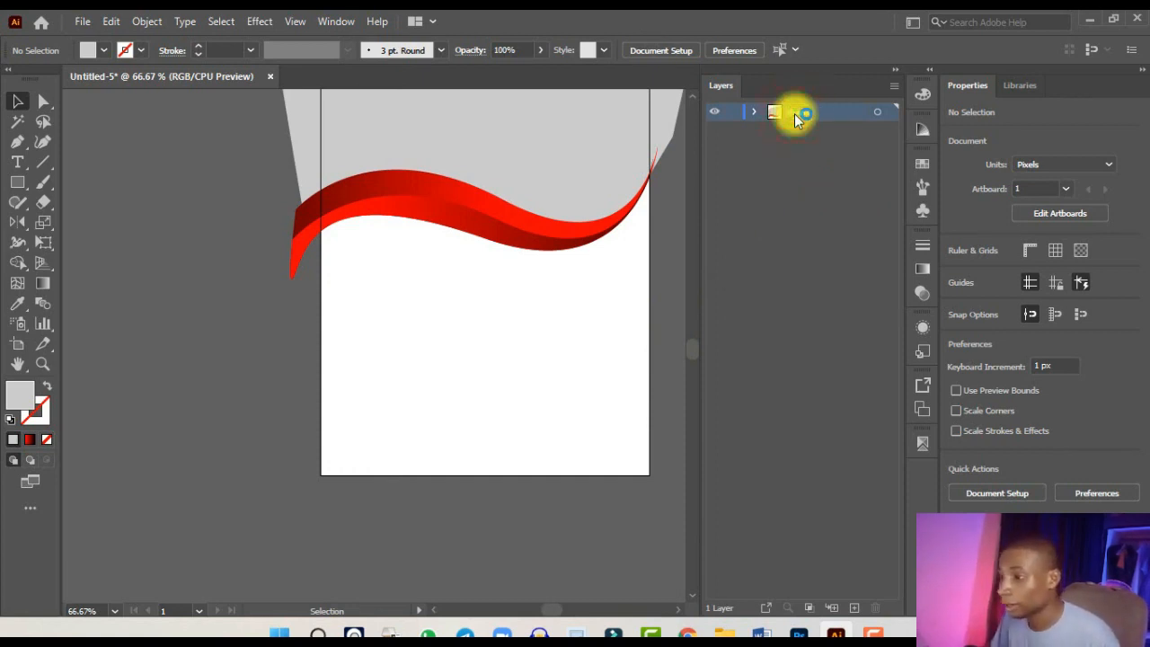
# - Add a new layer above the shapes layer and name it "text"
pyautogui.click(850, 607)
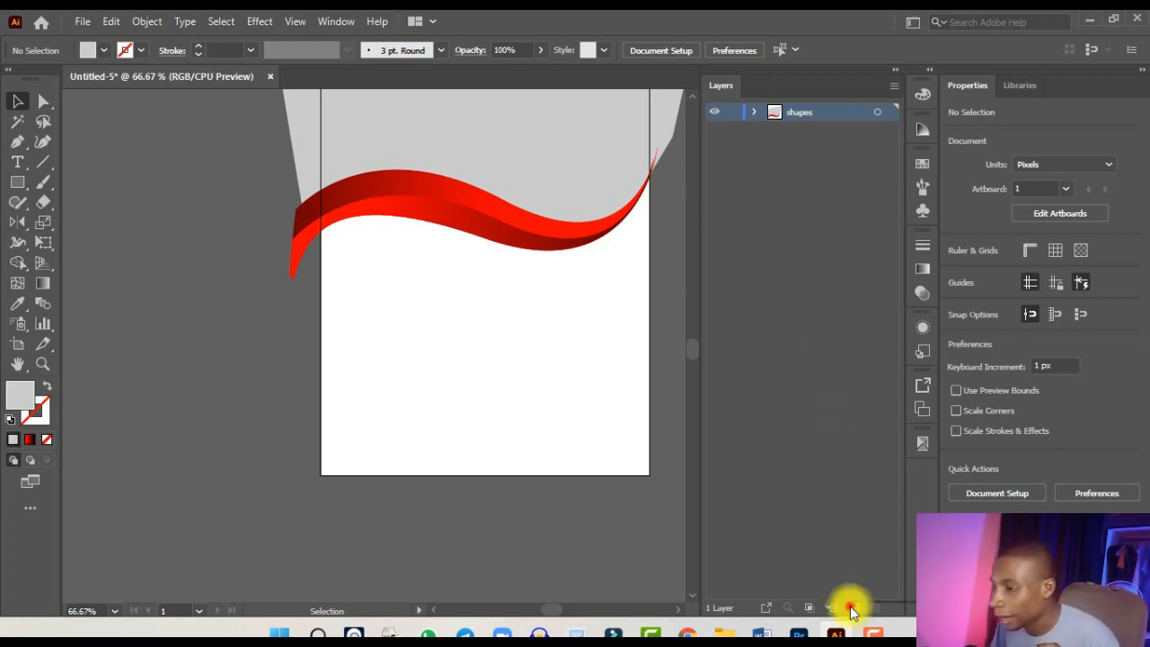
pyautogui.doubleClick(803, 111)
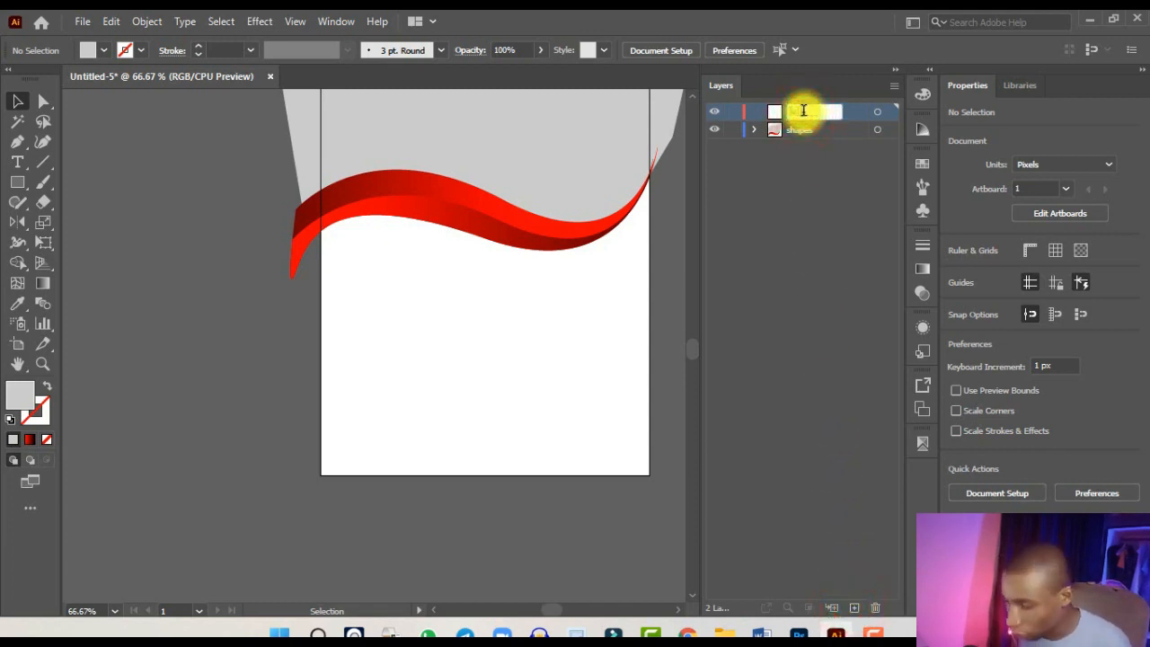
pyautogui.press('Return')
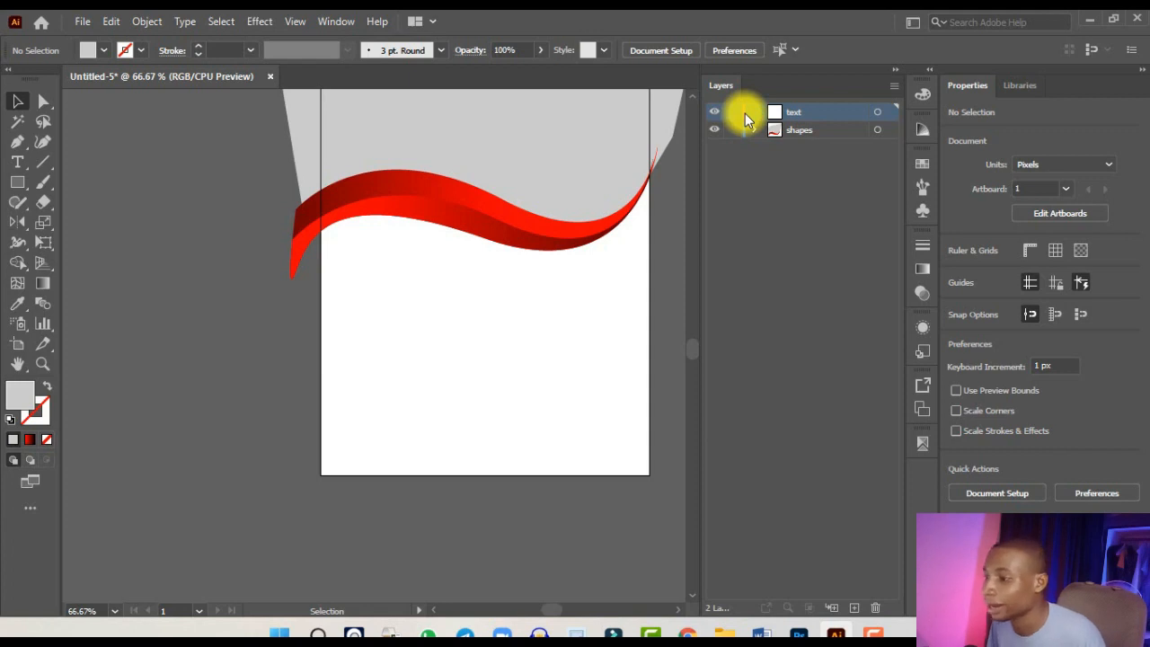
# - Make the shapes layer active and bring in the pexels-cytonn-photography laptop photo from the desktop's New folder in File Explorer
pyautogui.click(793, 130)
pyautogui.hotkey('ctrl', '-')
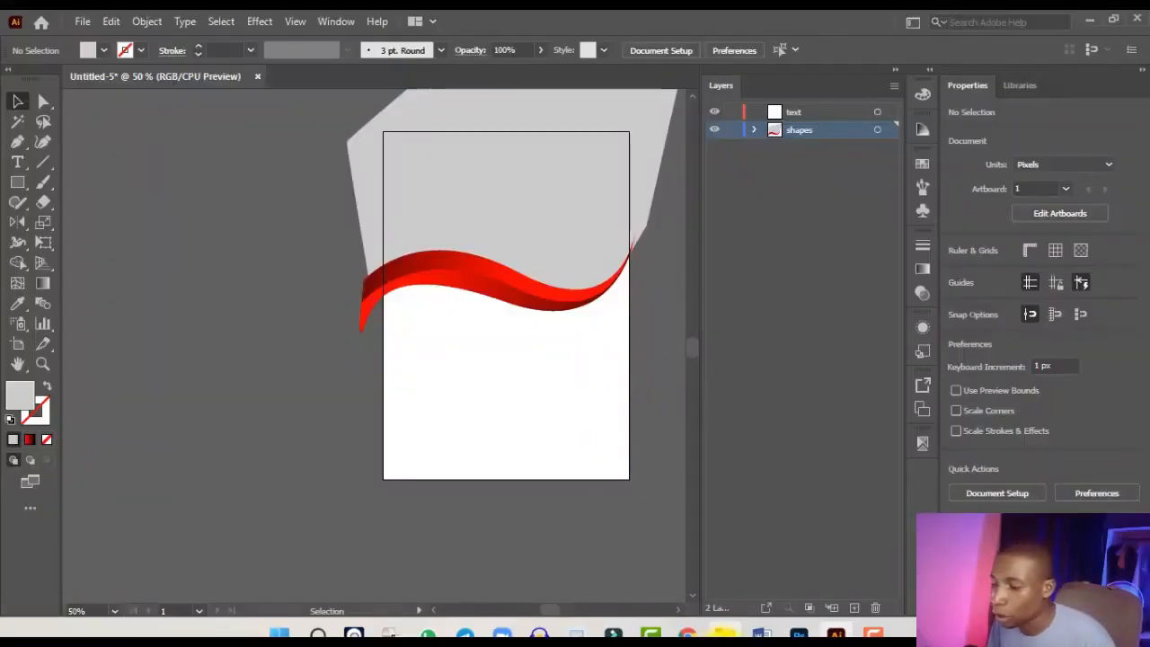
pyautogui.moveTo(724, 634)
pyautogui.click(723, 561)
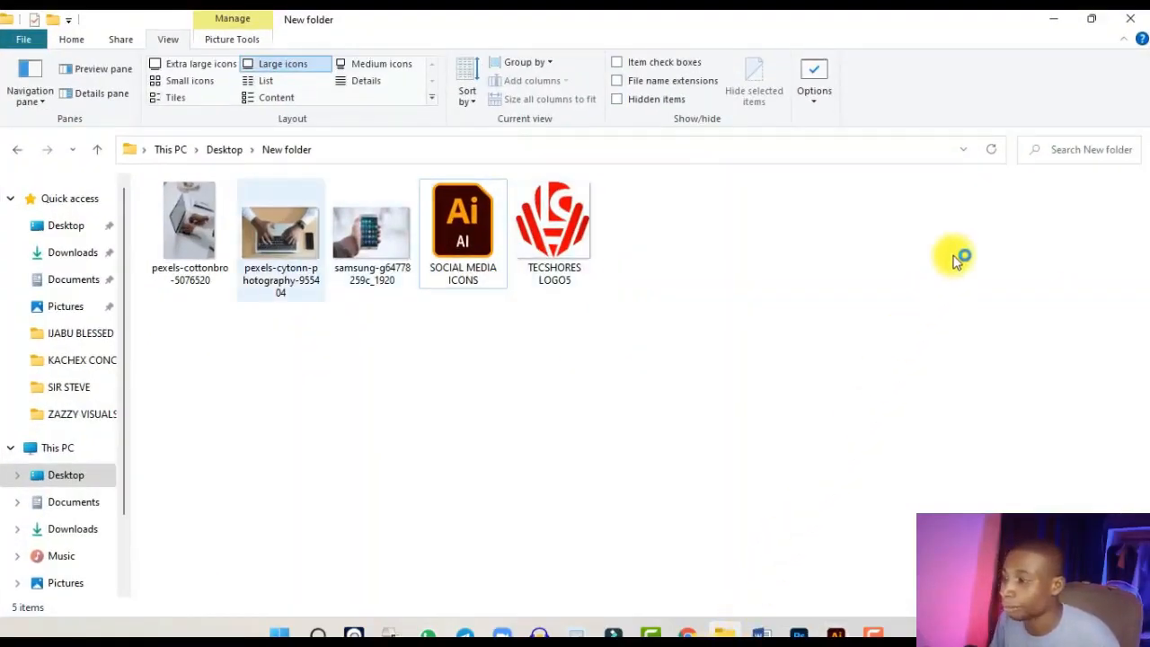
pyautogui.click(1057, 21)
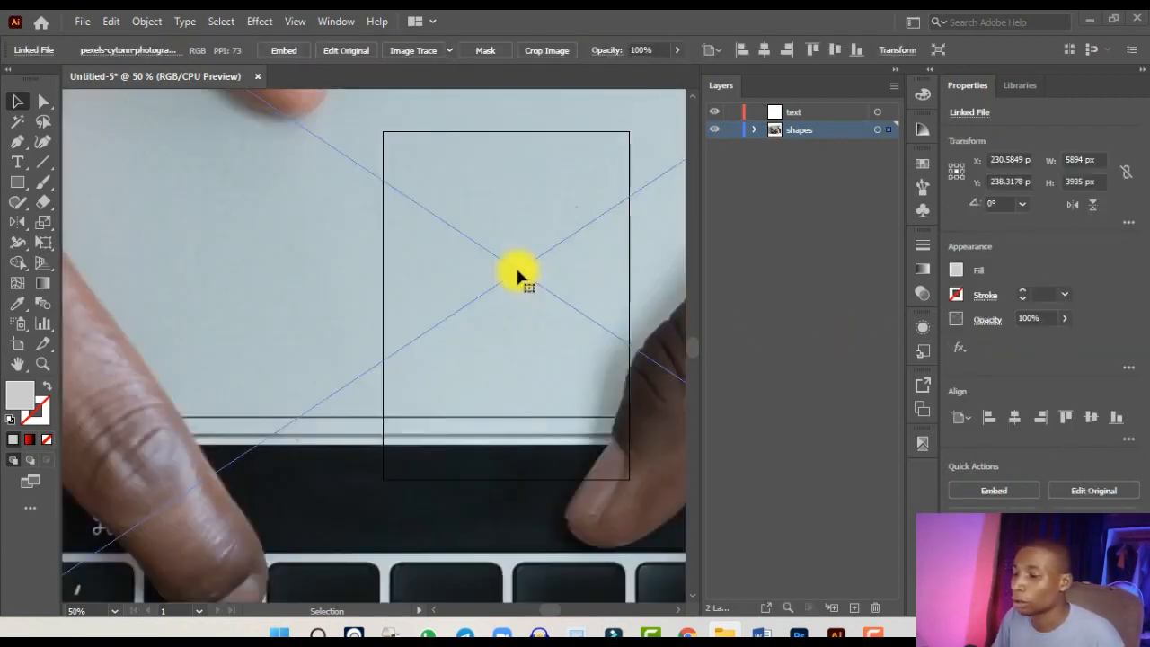
# - Scale the placed laptop photo down proportionally about its center to about 606 × 405 px
pyautogui.scroll(-5, 518, 270)
pyautogui.scroll(-2, 518, 271)
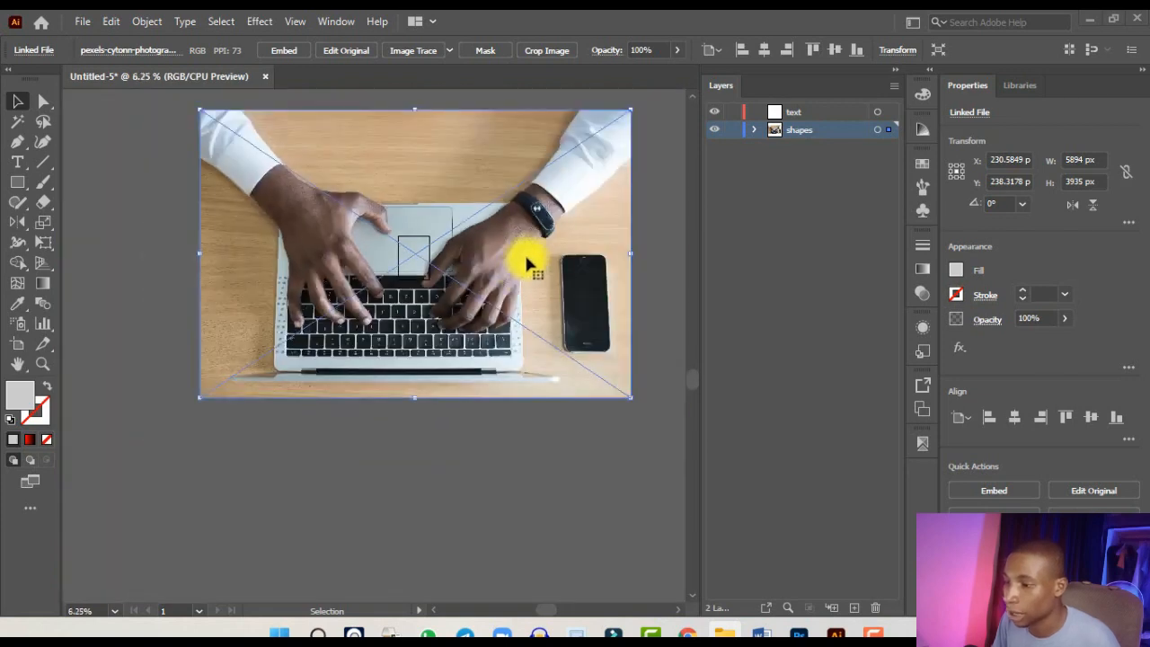
pyautogui.click(629, 109)
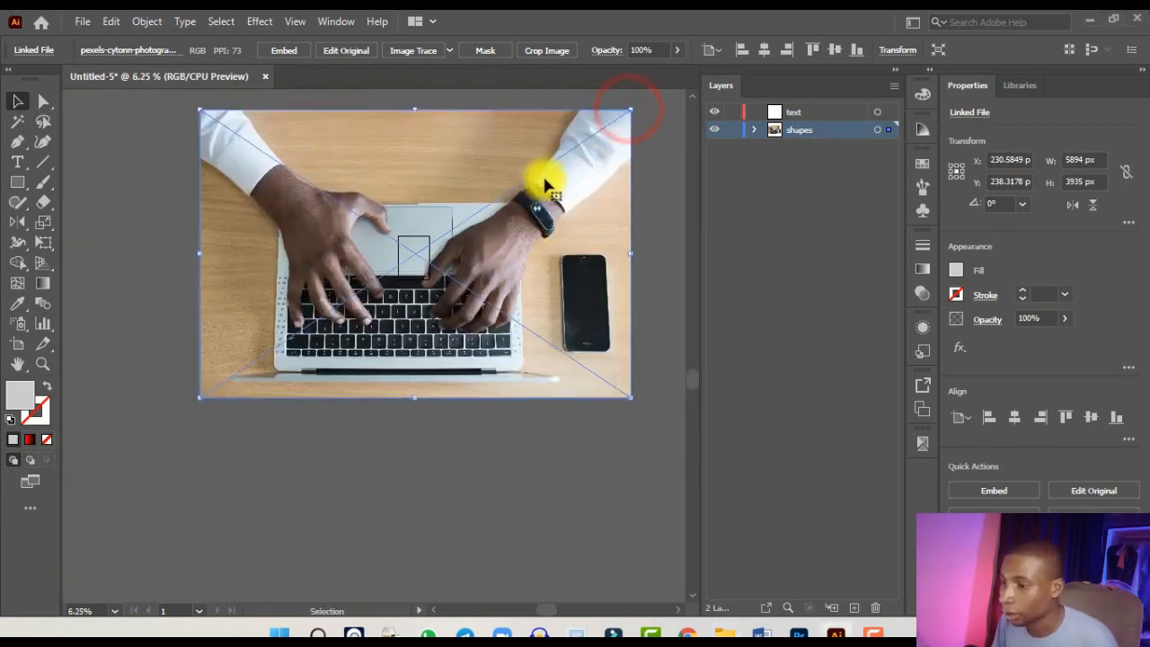
pyautogui.moveTo(629, 110); pyautogui.dragTo(423, 243)
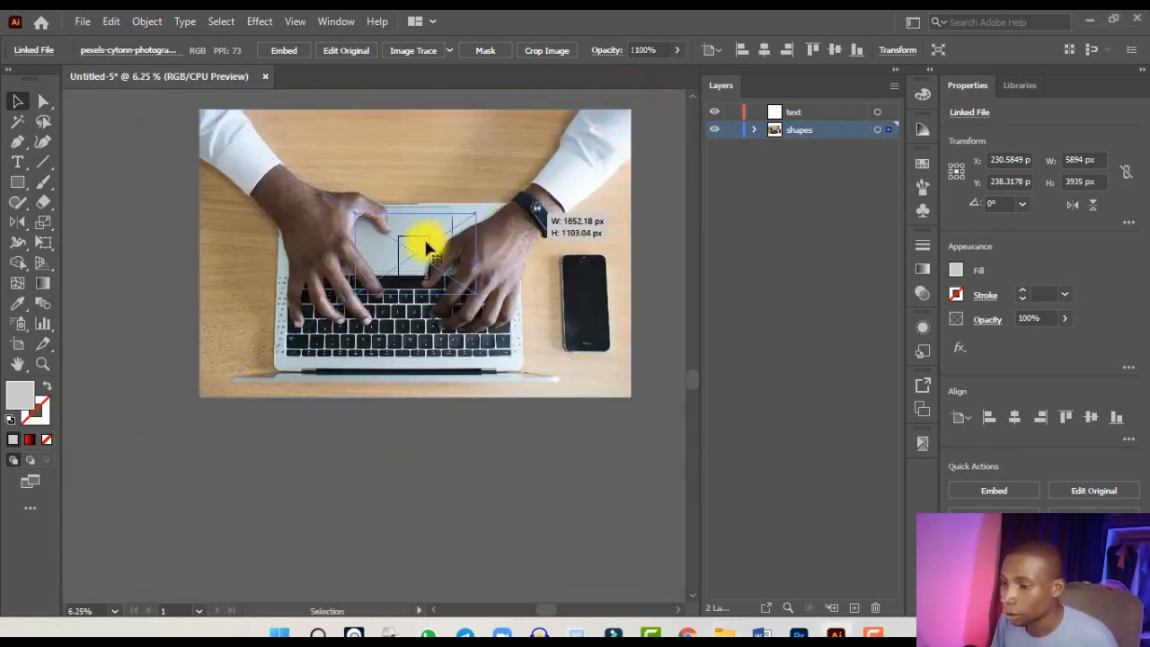
pyautogui.scroll(2, 423, 244)
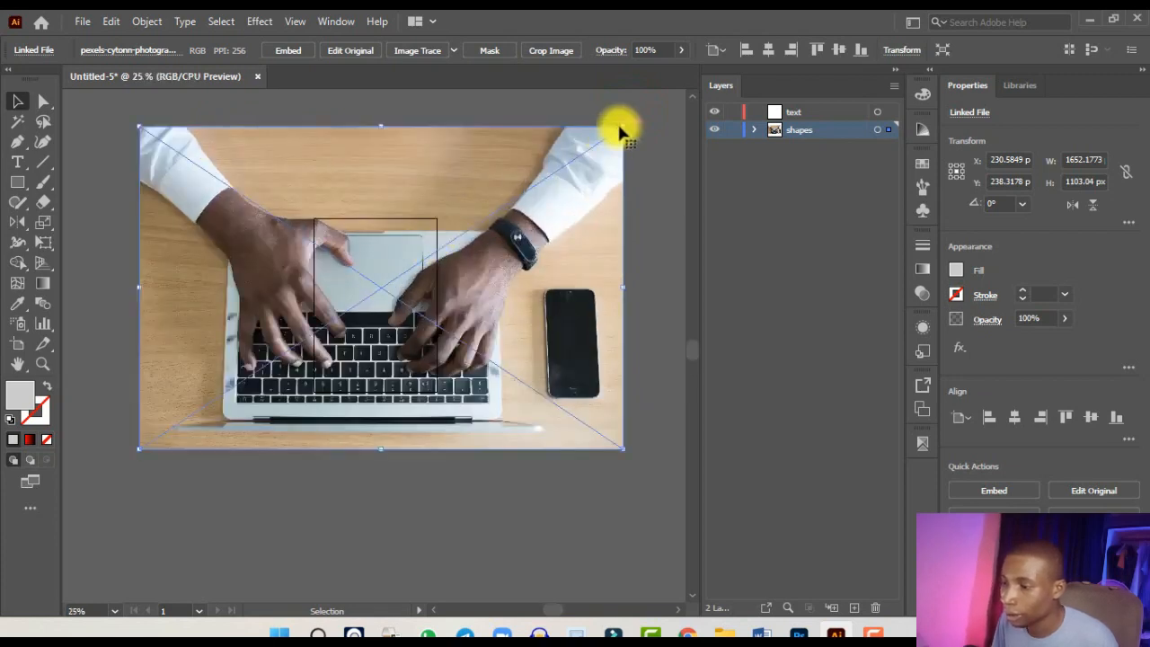
pyautogui.moveTo(619, 126); pyautogui.dragTo(489, 233)
pyautogui.scroll(1, 489, 235)
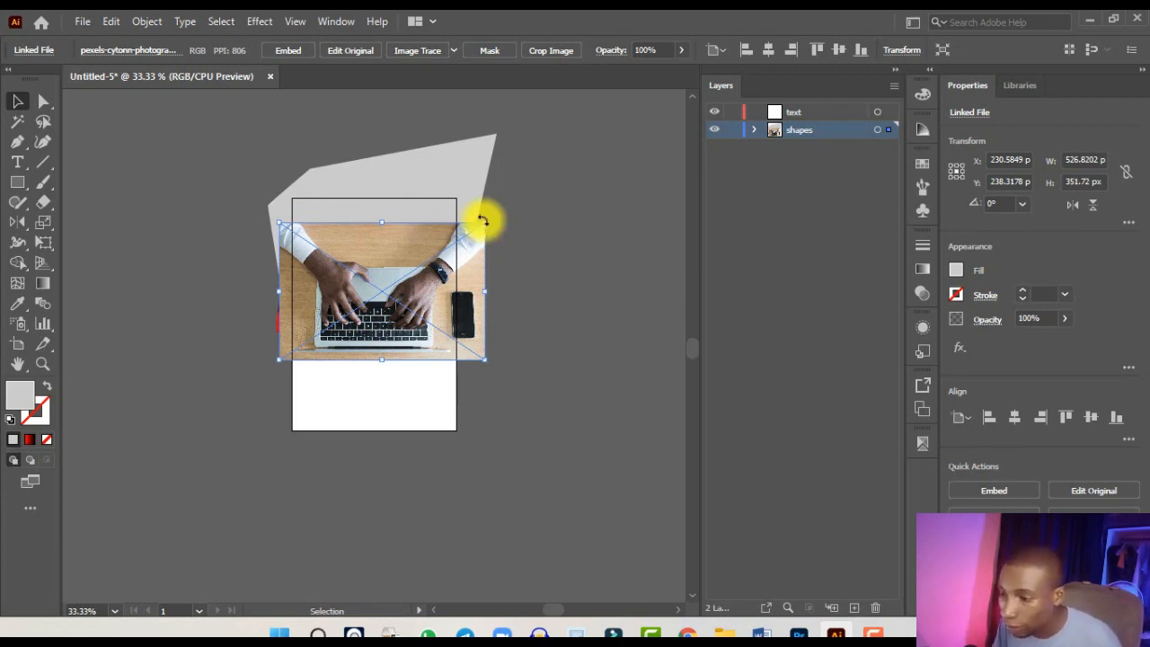
pyautogui.moveTo(482, 220); pyautogui.dragTo(541, 212)
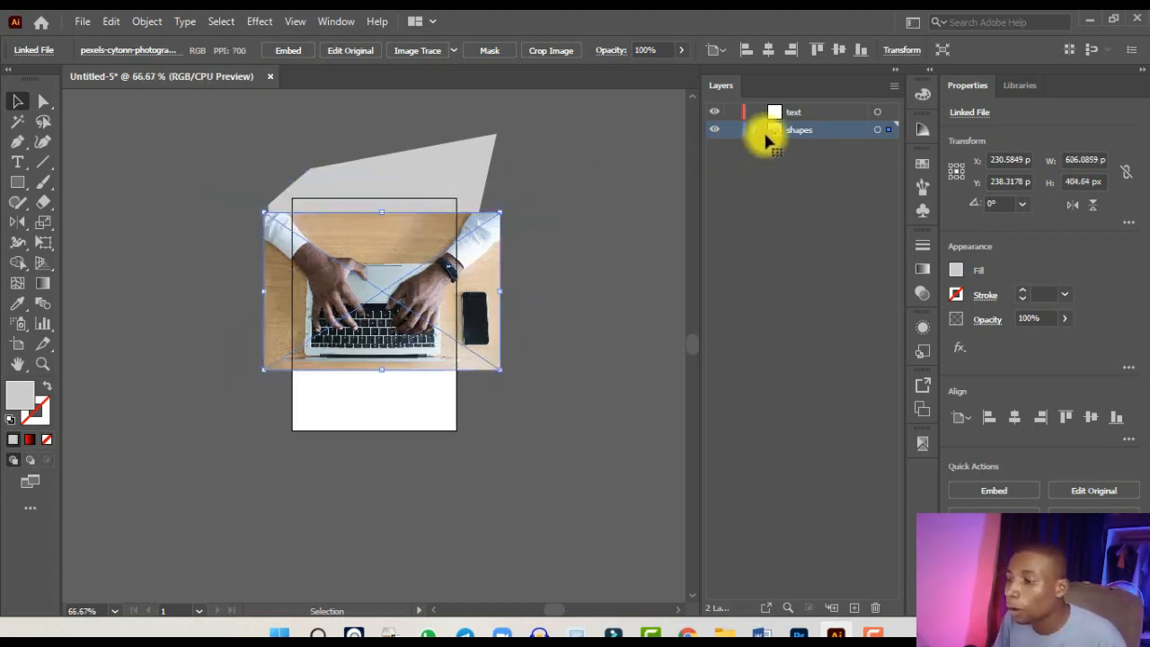
# - Expand the shapes layer's contents and shrink the laptop photo proportionally to the artboard's width, about 421 × 281 px
pyautogui.click(753, 129)
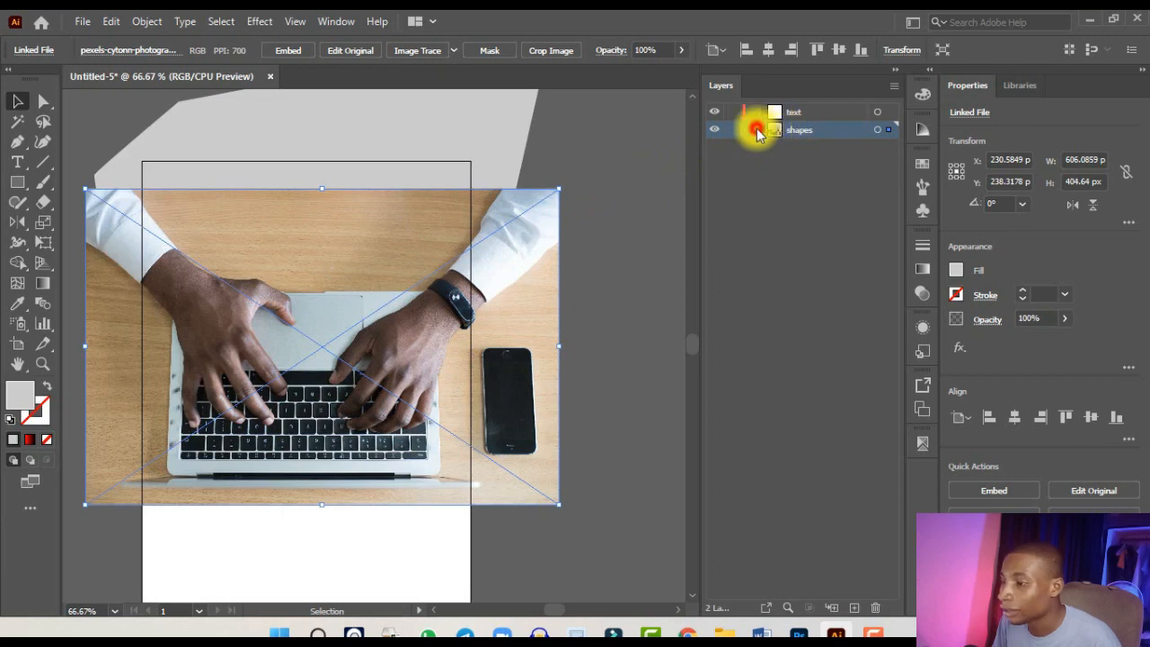
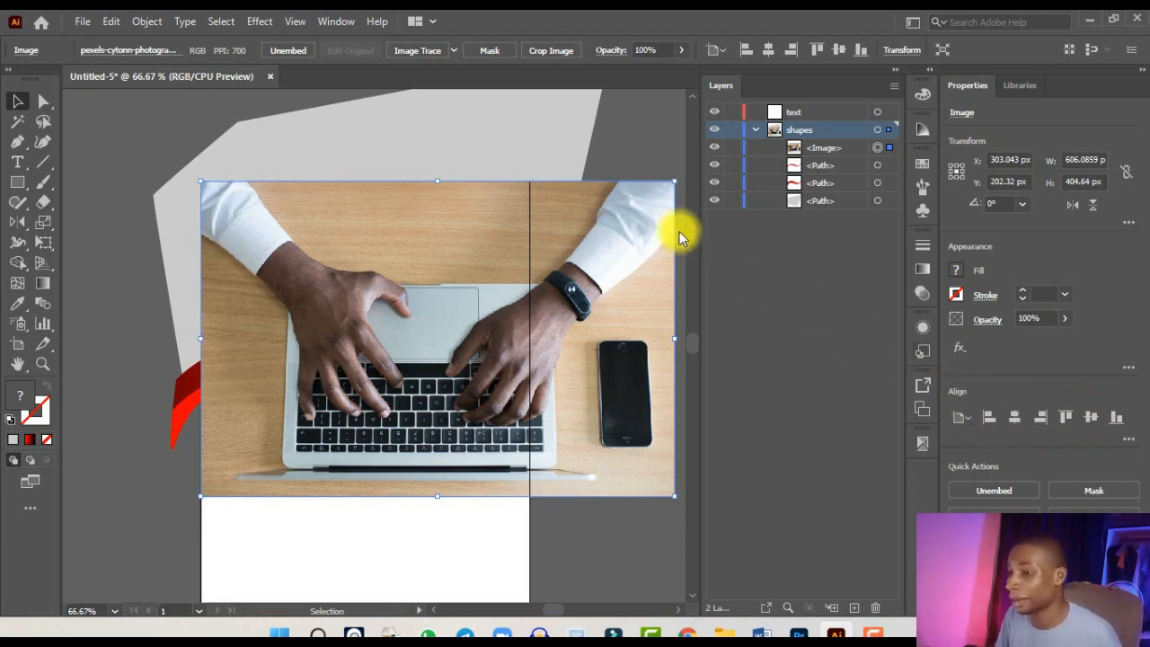
pyautogui.click(337, 22)
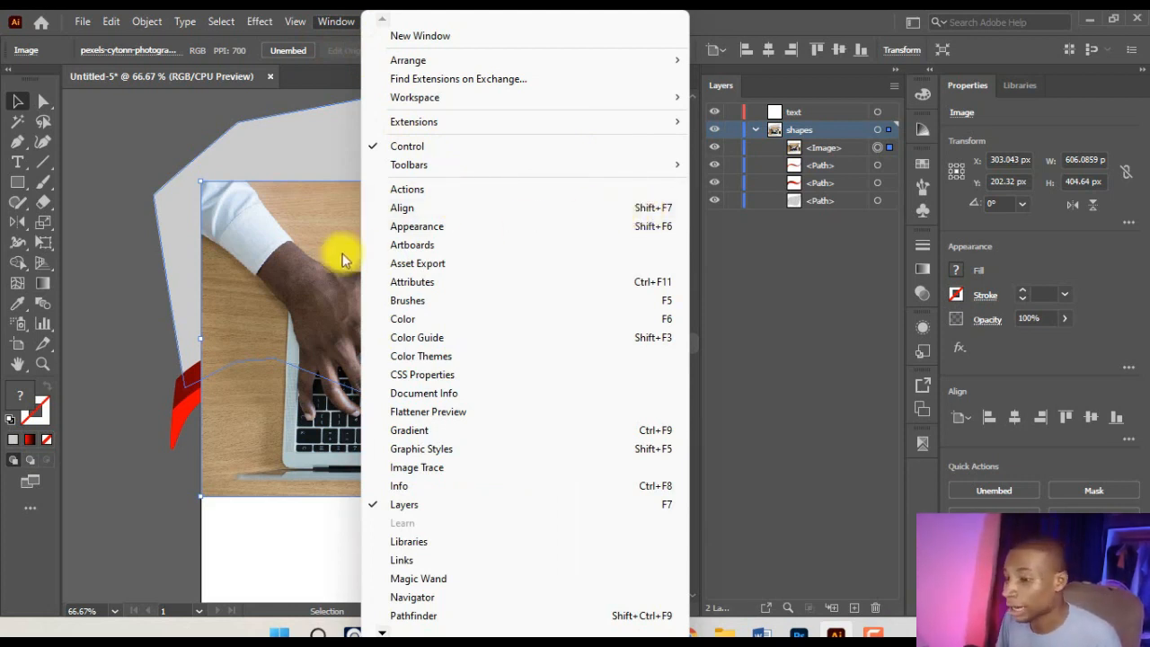
pyautogui.click(275, 263)
pyautogui.hotkey('ctrl', '-')
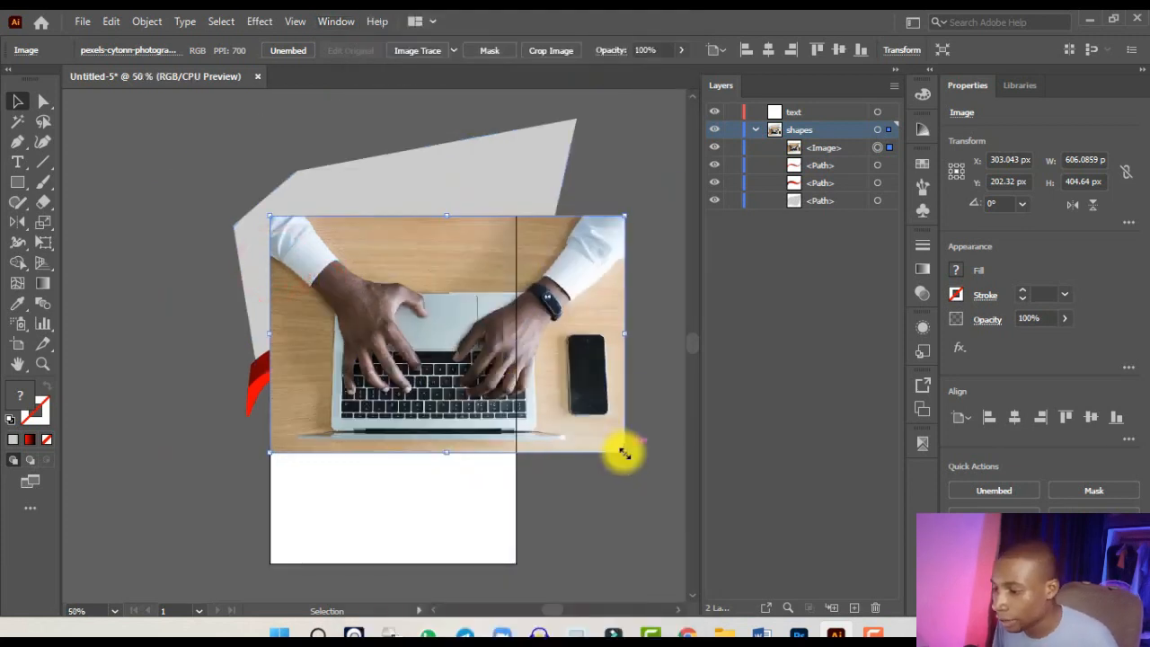
pyautogui.moveTo(621, 453); pyautogui.dragTo(518, 392)
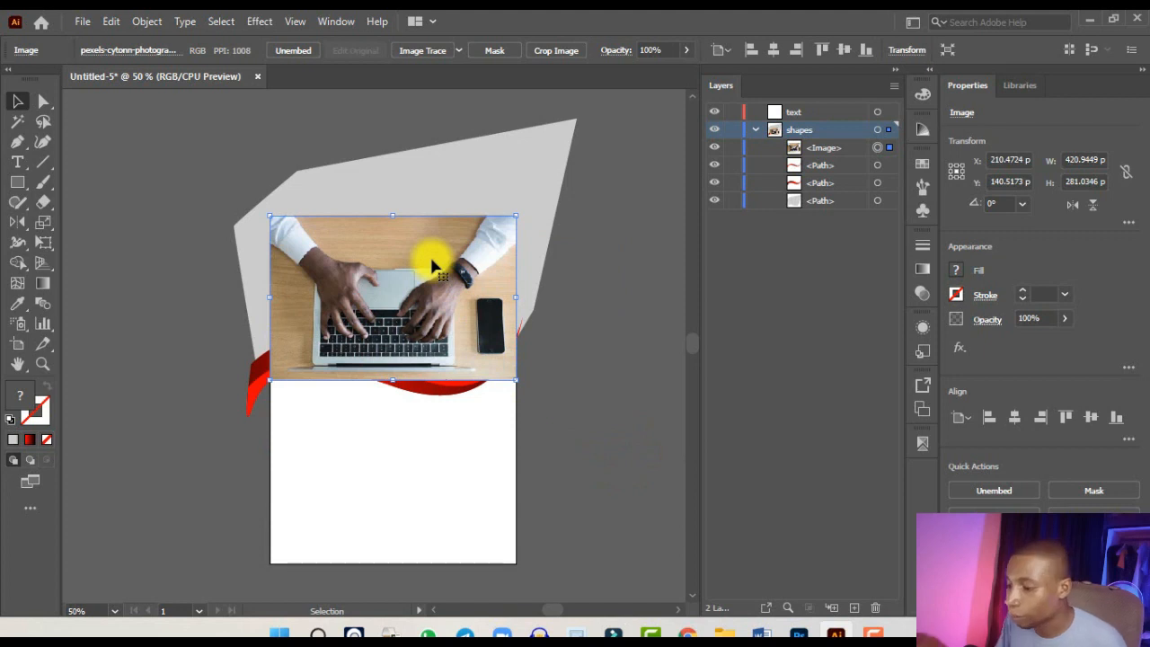
# - Send the laptop photo backward three levels, behind both ribbon pieces and the light gray shape
pyautogui.press('a')
pyautogui.press('v')
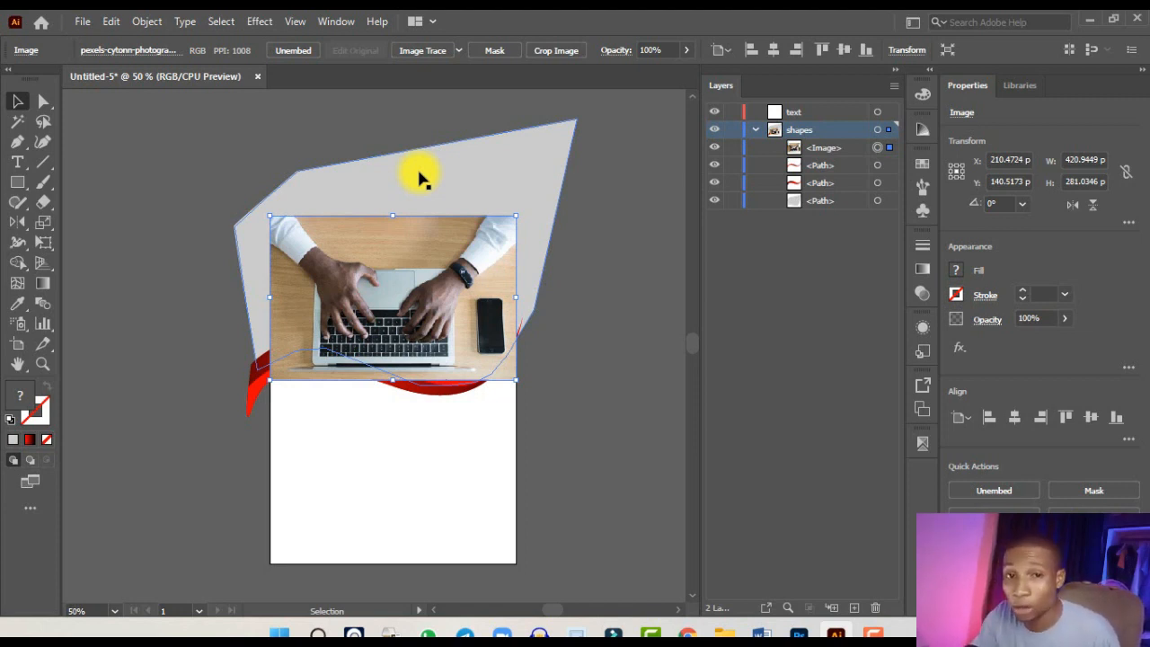
pyautogui.press('a')
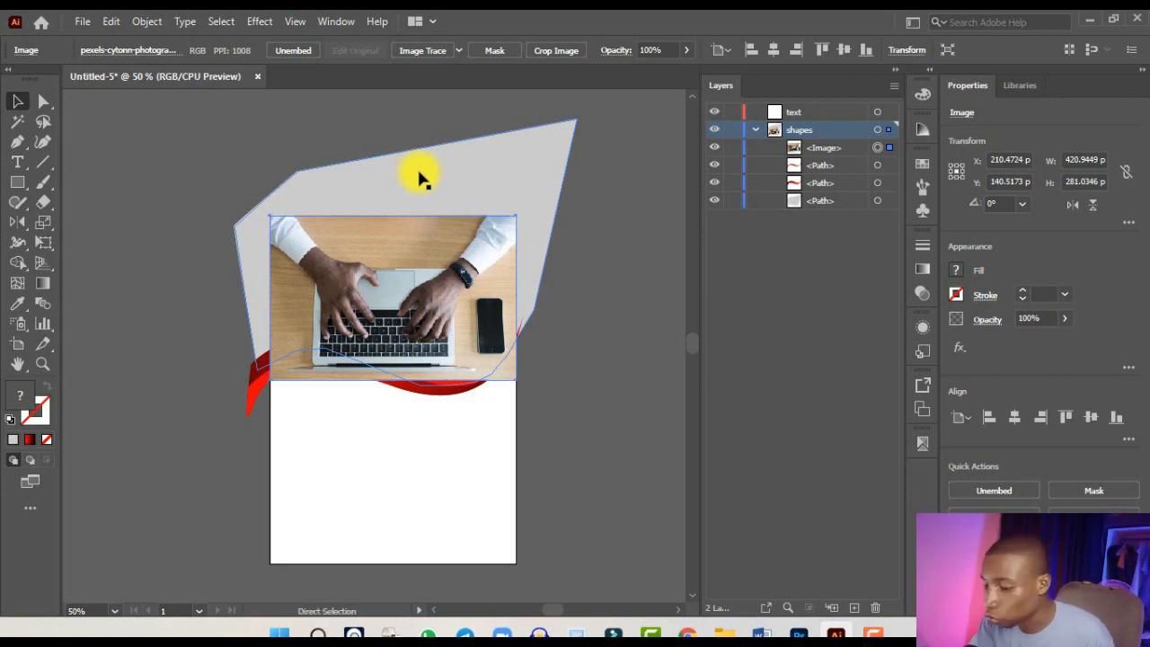
pyautogui.hotkey('ctrl', '[')
pyautogui.hotkey('ctrl', '[')
pyautogui.hotkey('ctrl', '[')
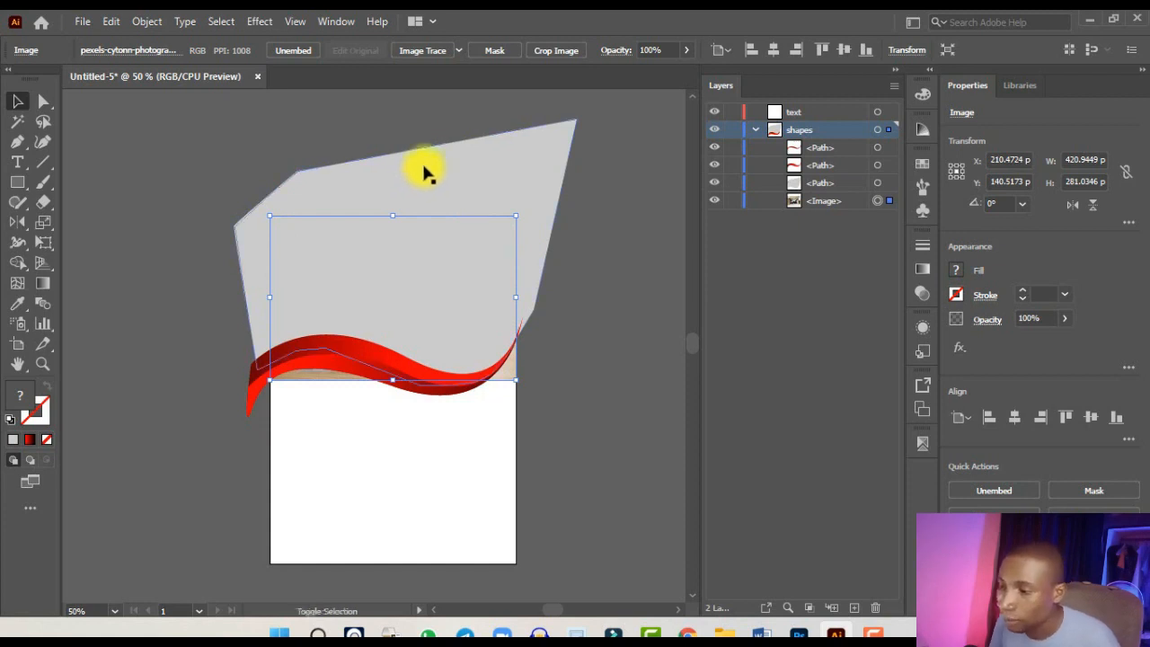
# - Add the light gray shape to the selection and use it as a clipping mask for the laptop photo
pyautogui.keyDown('shift'); pyautogui.click(424, 168); pyautogui.keyUp('shift')
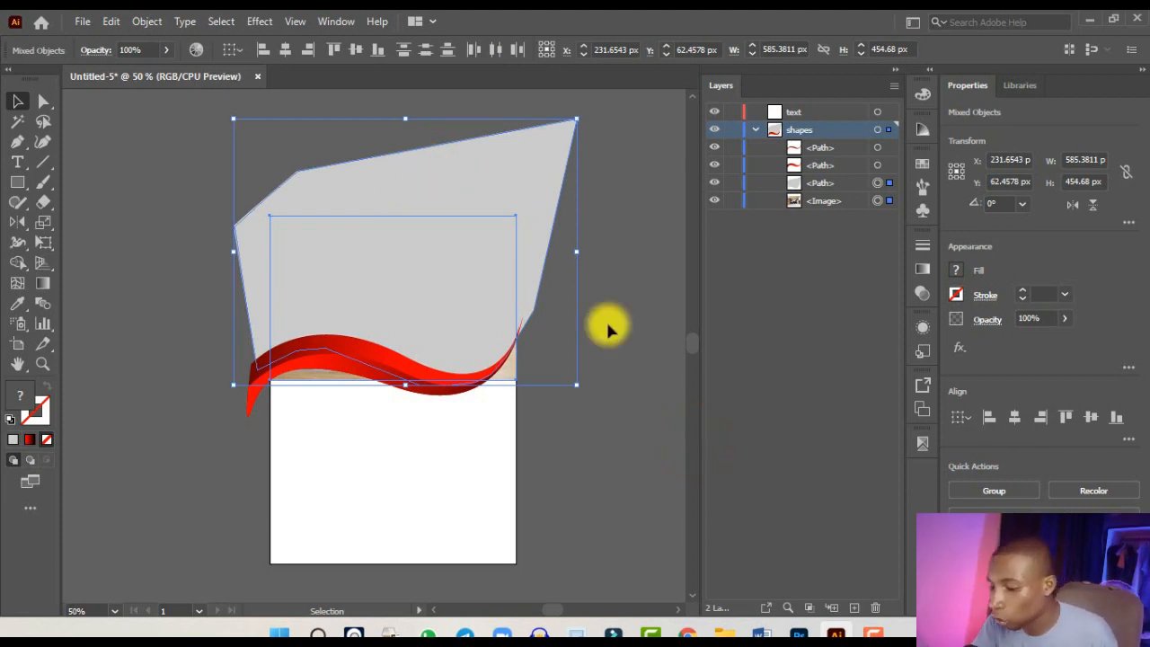
pyautogui.press('a')
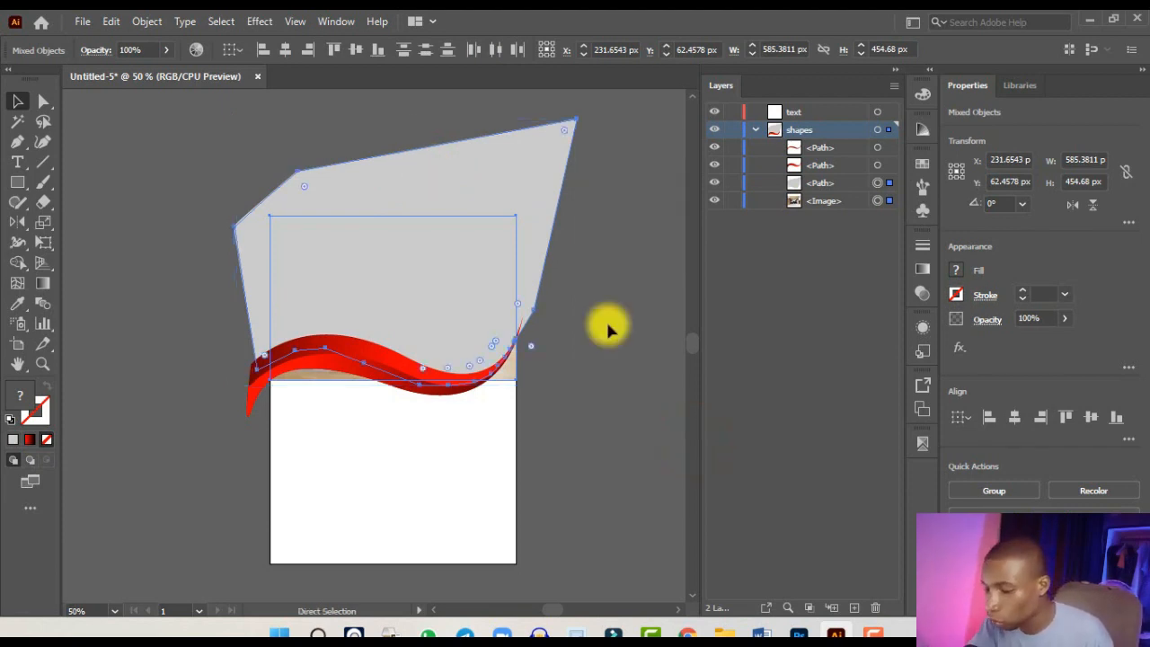
pyautogui.hotkey('ctrl', '7')
pyautogui.press('v')
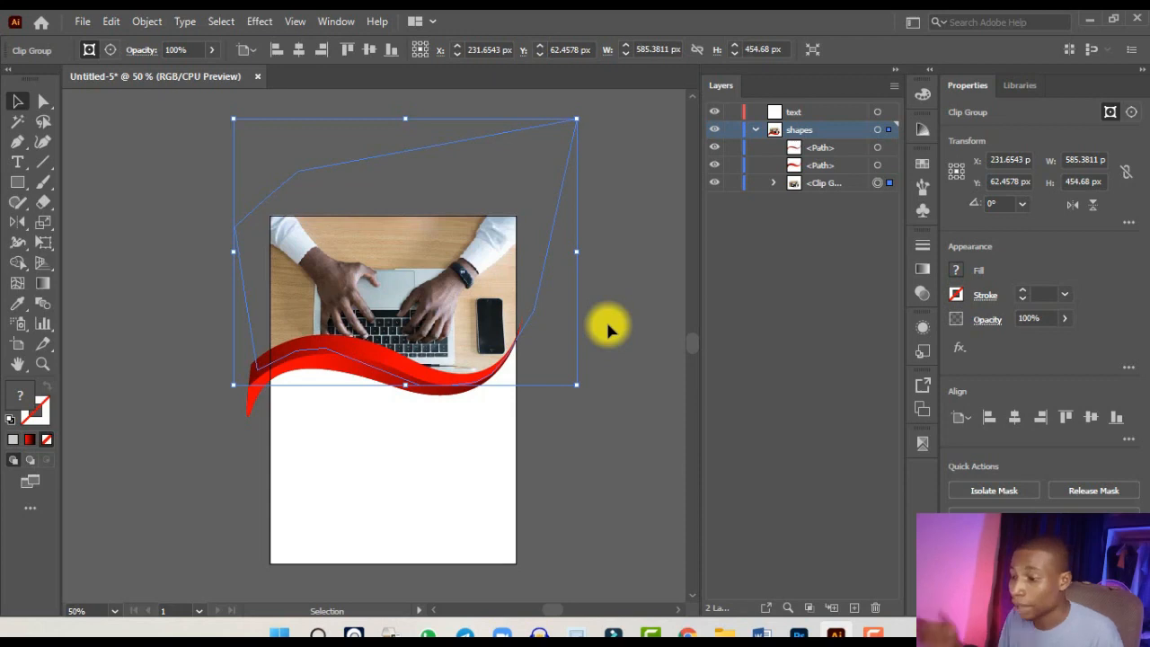
# - Isolate the clipping mask group and select the laptop photo inside it
pyautogui.scroll(2, 607, 327)
pyautogui.scroll(-1, 541, 308)
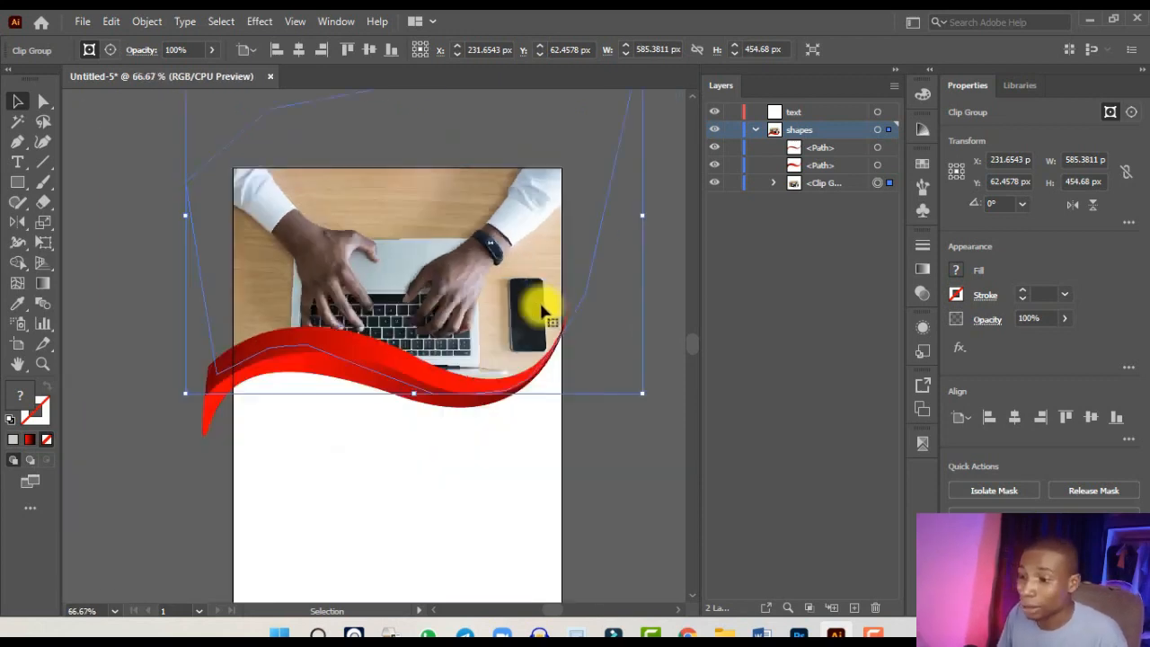
pyautogui.click(139, 193)
pyautogui.click(360, 212)
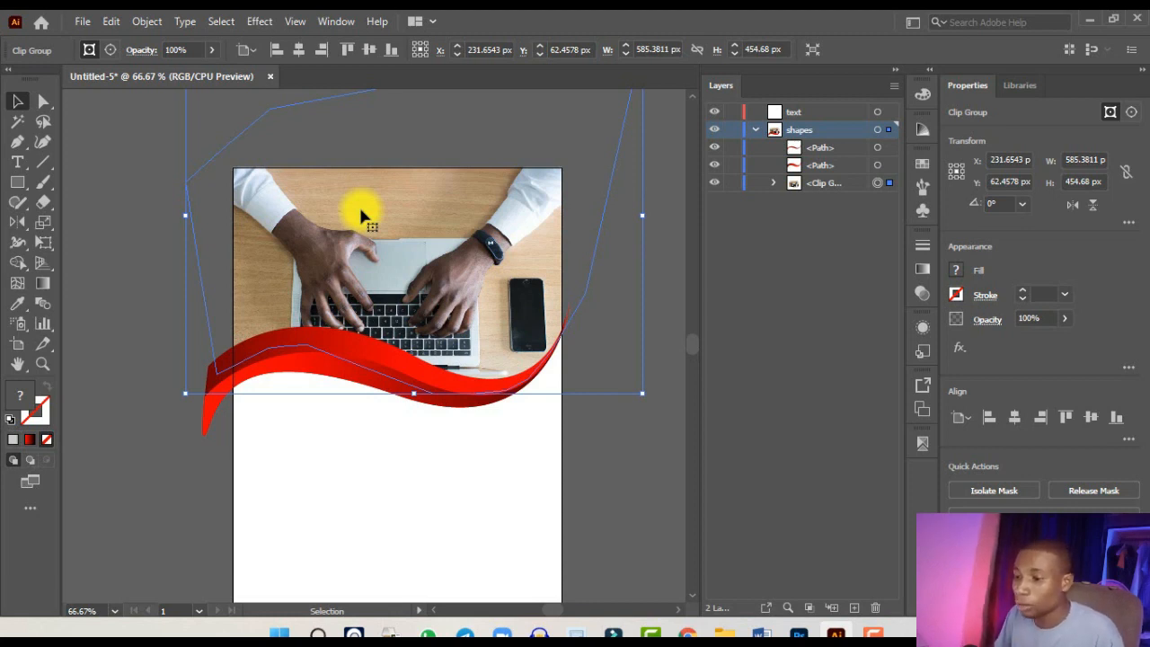
pyautogui.rightClick(361, 211)
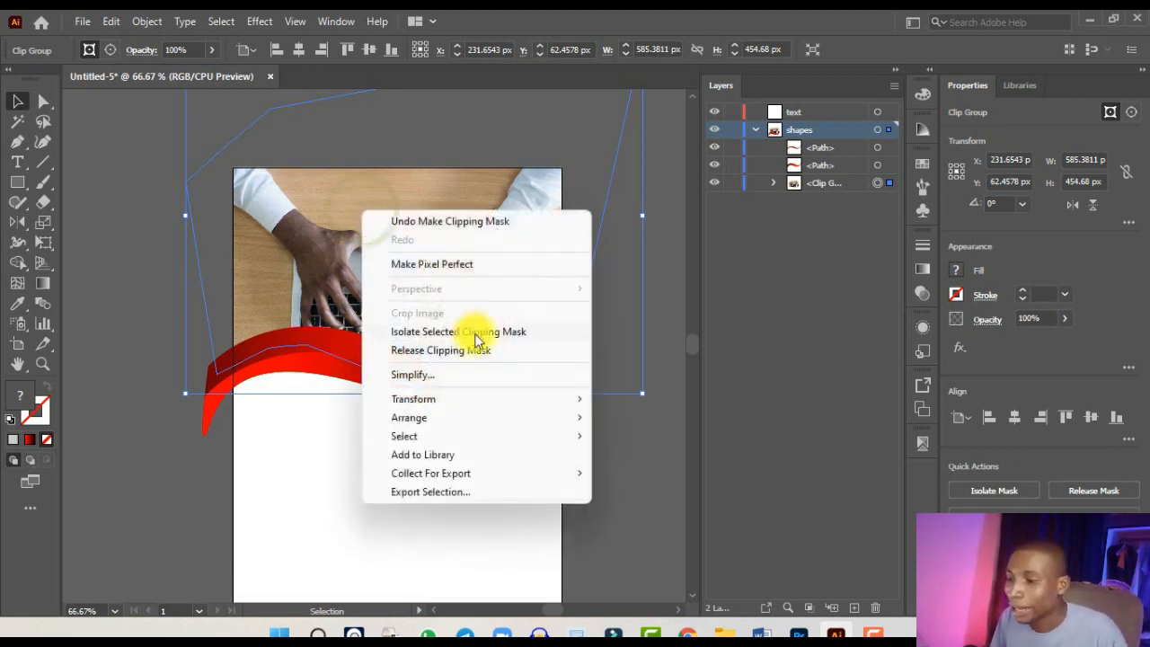
pyautogui.click(476, 333)
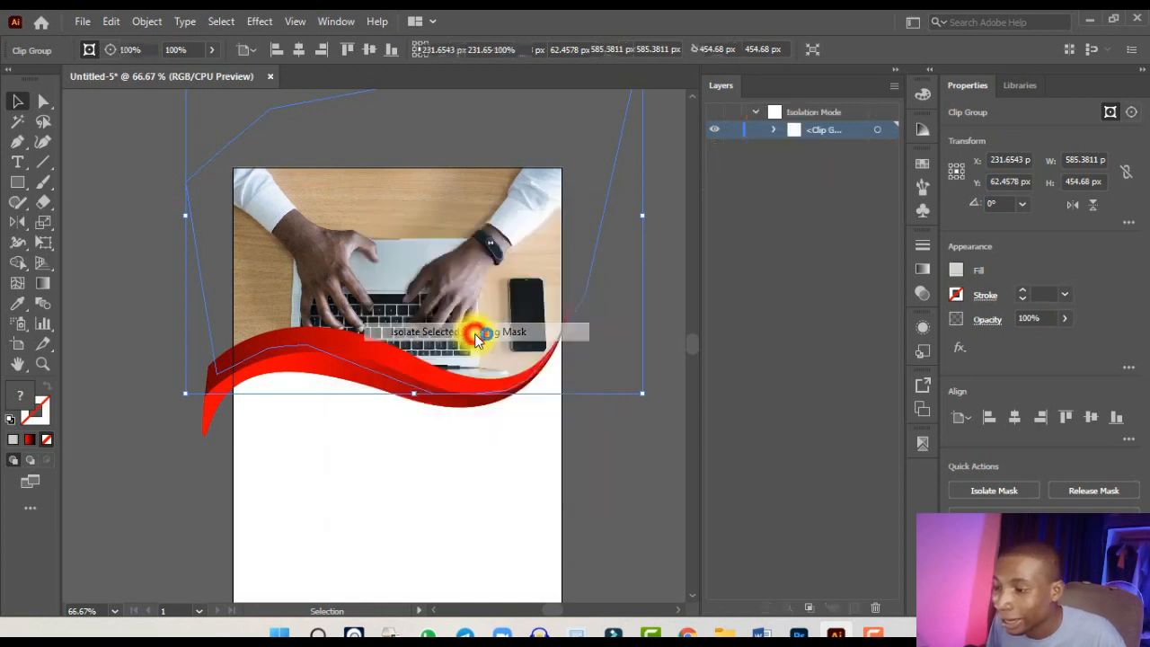
pyautogui.click(457, 292)
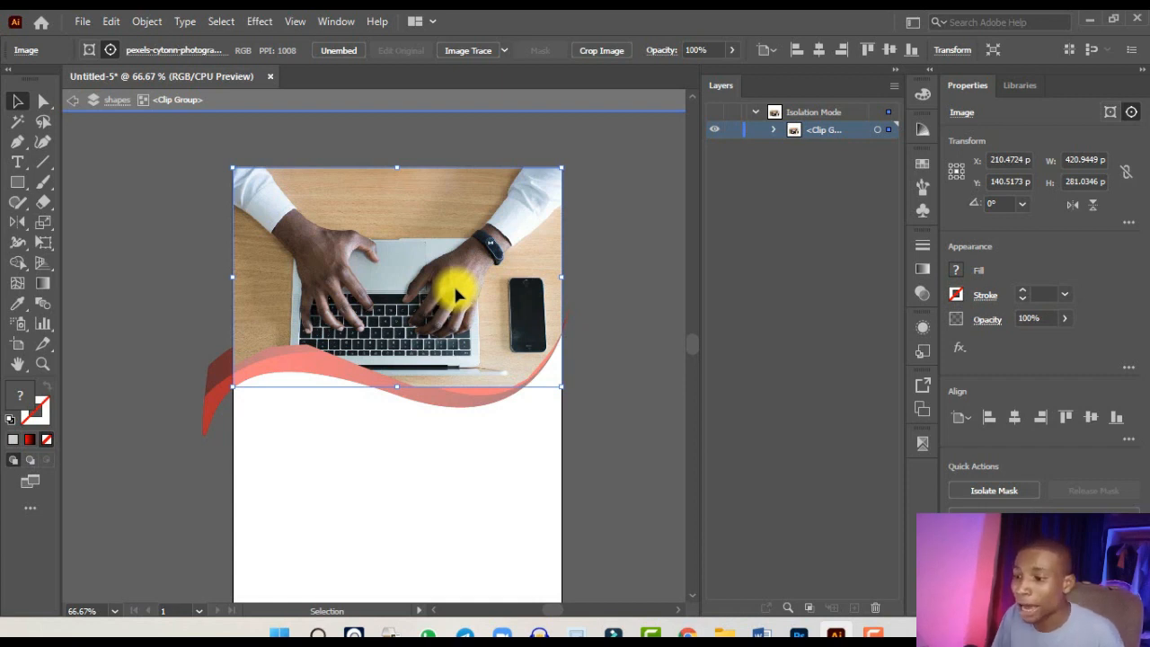
pyautogui.moveTo(131, 196); pyautogui.dragTo(217, 293)
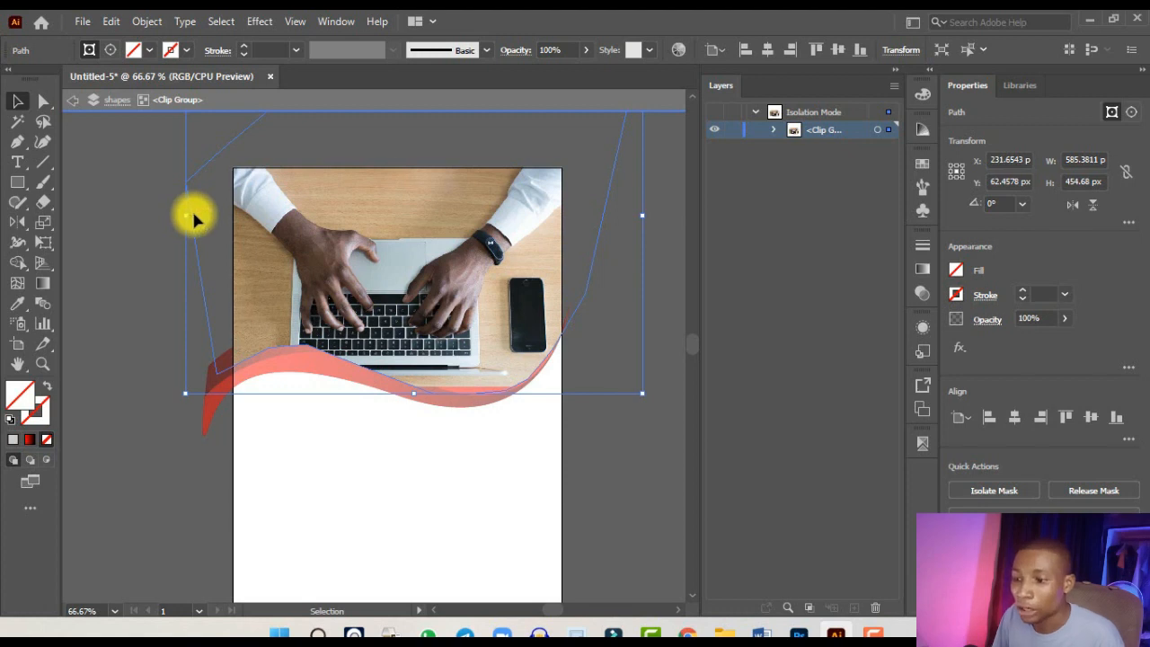
pyautogui.click(334, 218)
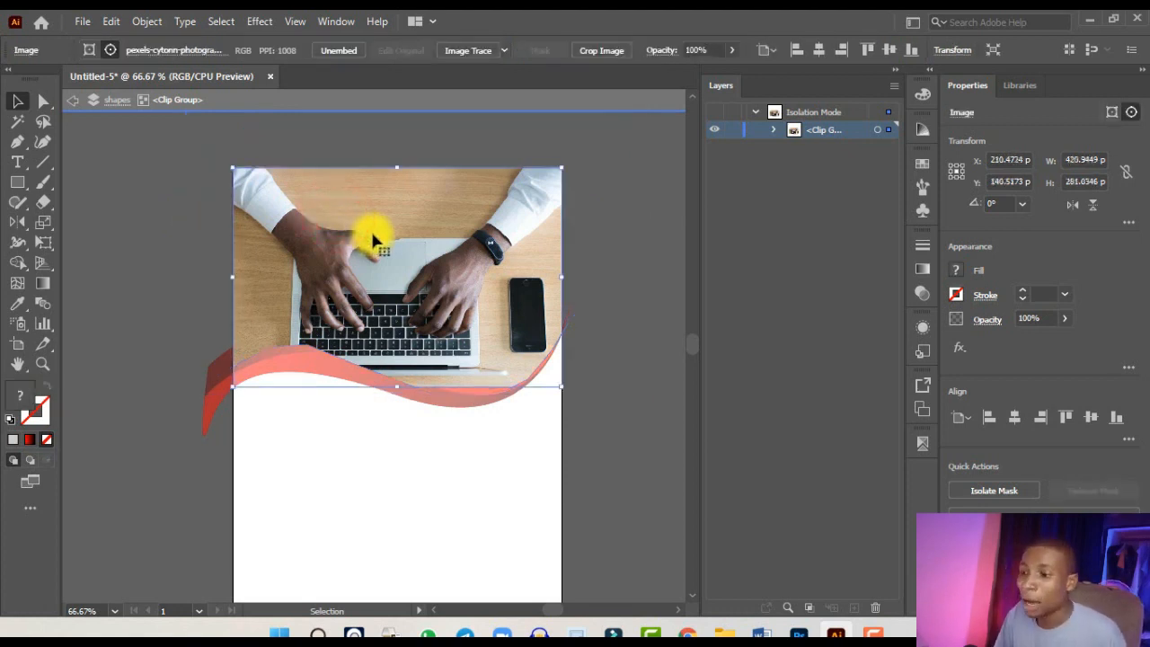
# - Rasterize the photo with the Grayscale color model, High (300 ppi) resolution and a transparent background, and deselect it
pyautogui.rightClick(373, 238)
pyautogui.click(343, 233)
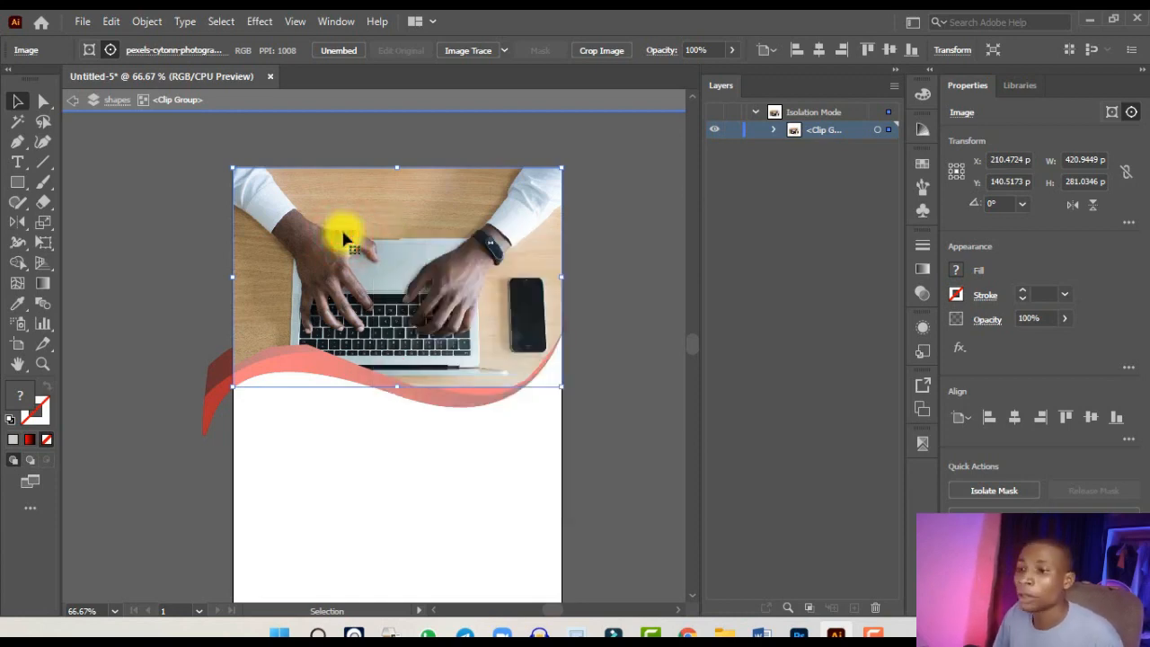
pyautogui.click(148, 22)
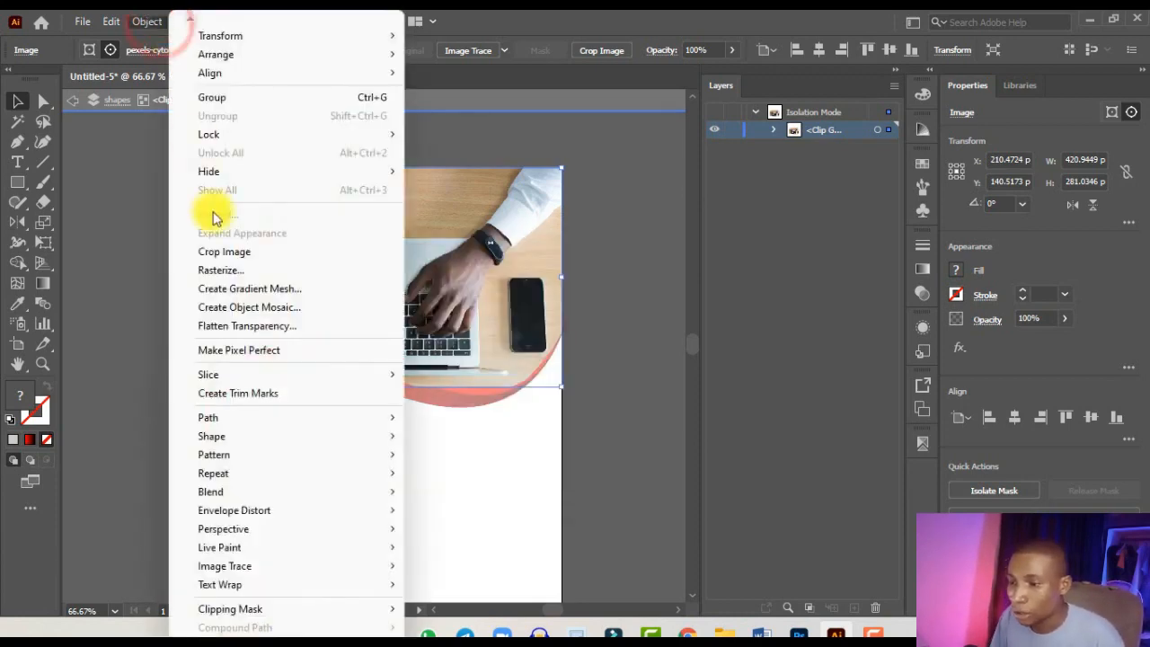
pyautogui.click(229, 271)
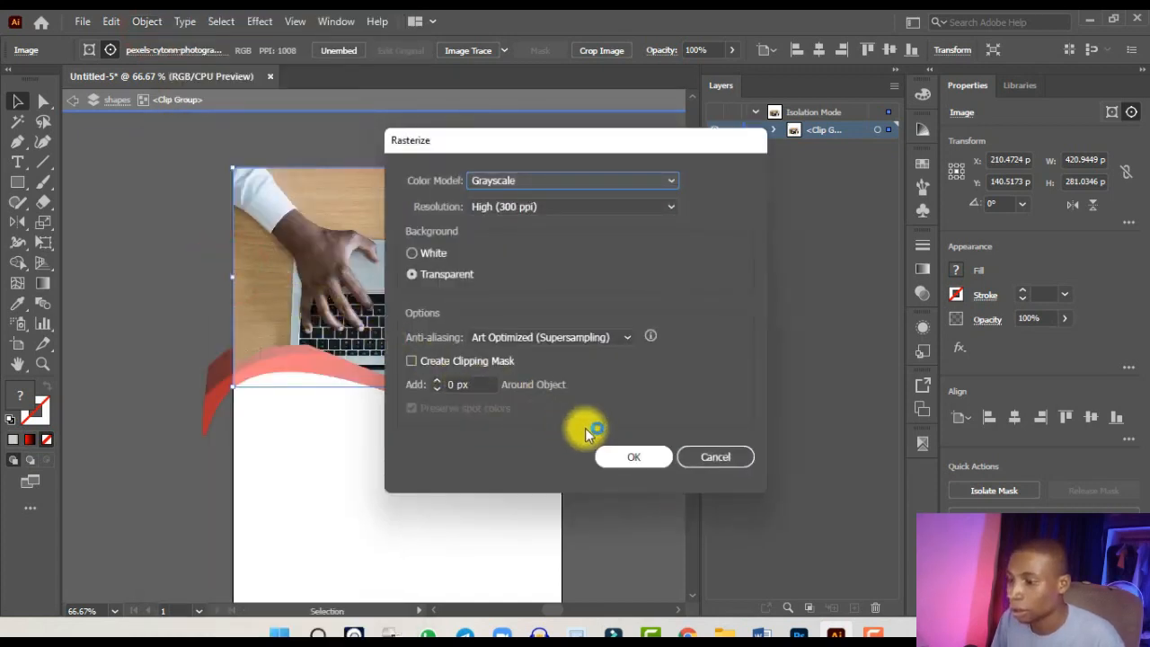
pyautogui.click(639, 455)
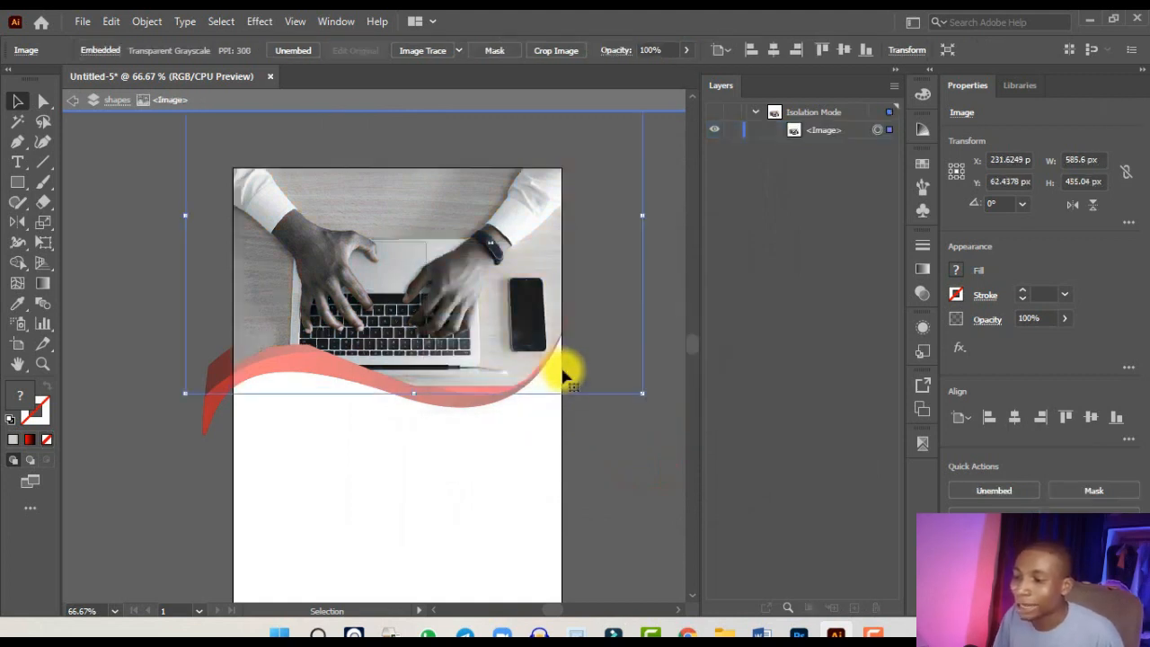
pyautogui.click(126, 235)
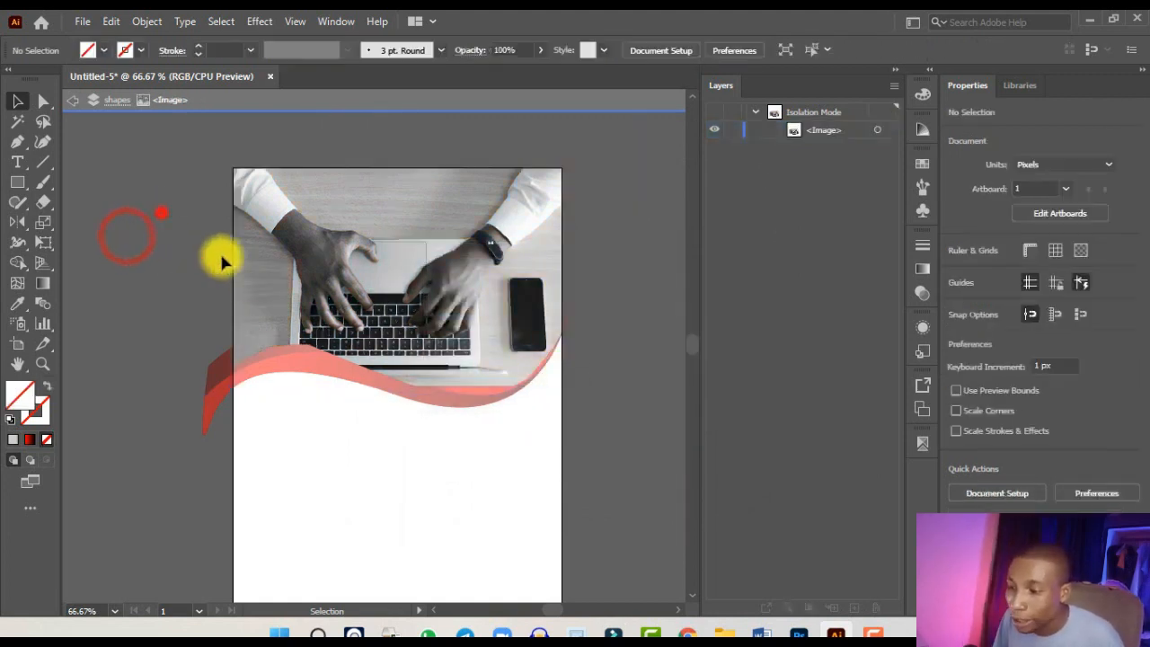
# - Select the rasterized laptop photo, check its lower edge against the ribbon, and undo the grayscale rasterization
pyautogui.click(261, 285)
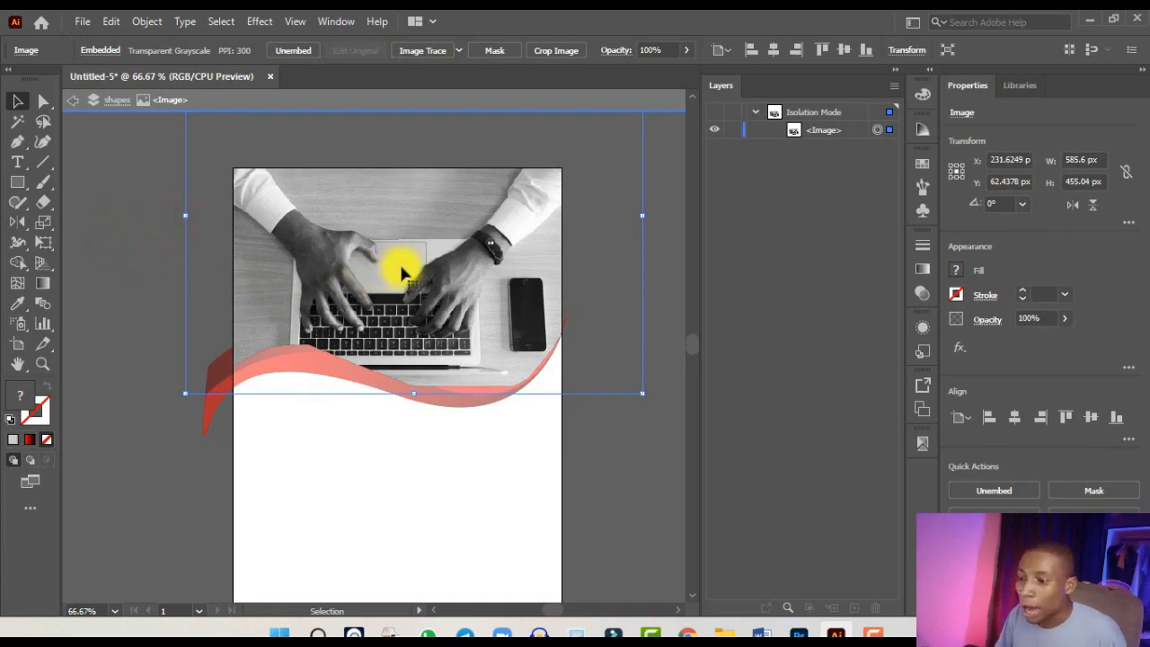
pyautogui.scroll(2, 447, 371)
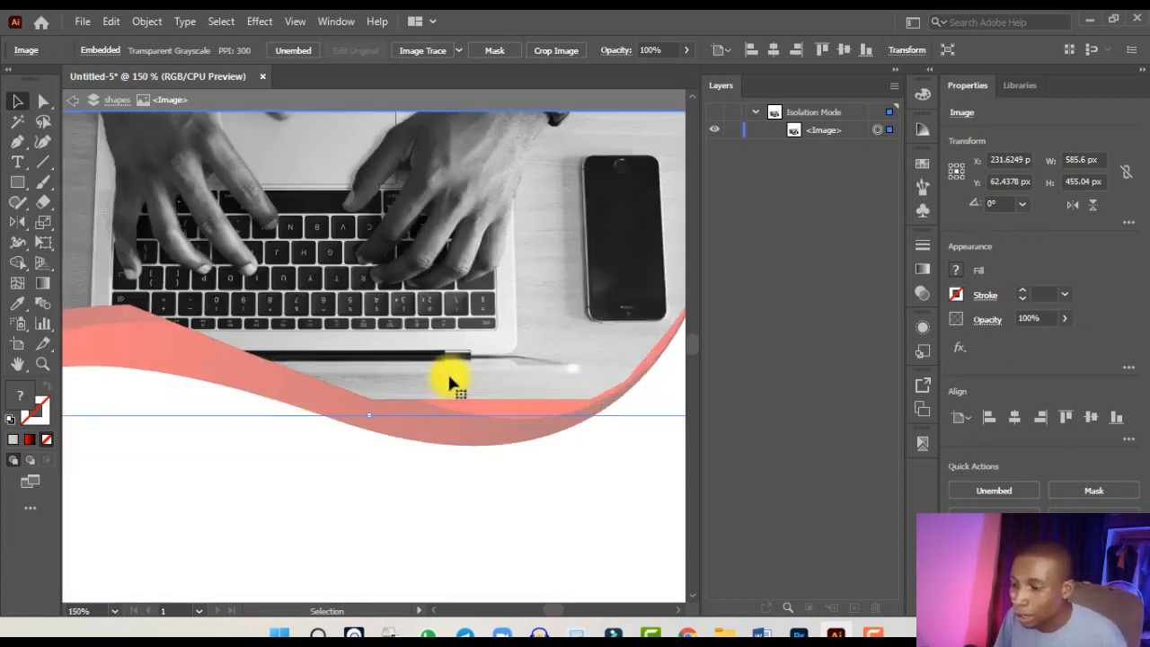
pyautogui.scroll(-2, 447, 371)
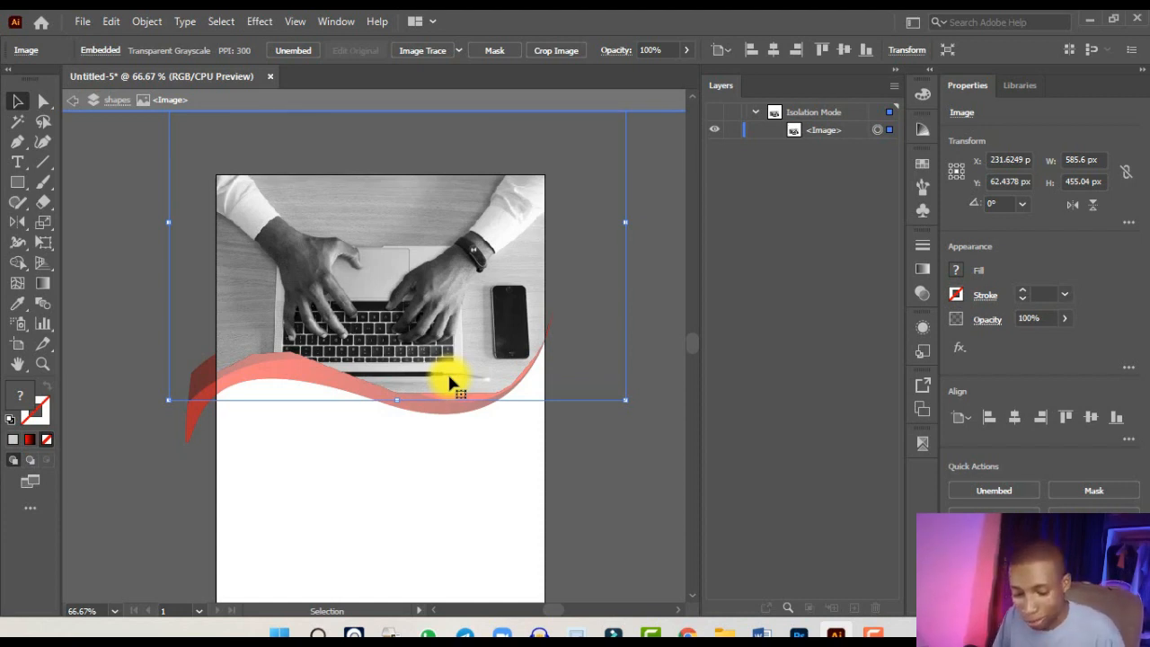
pyautogui.hotkey('ctrl', '7')
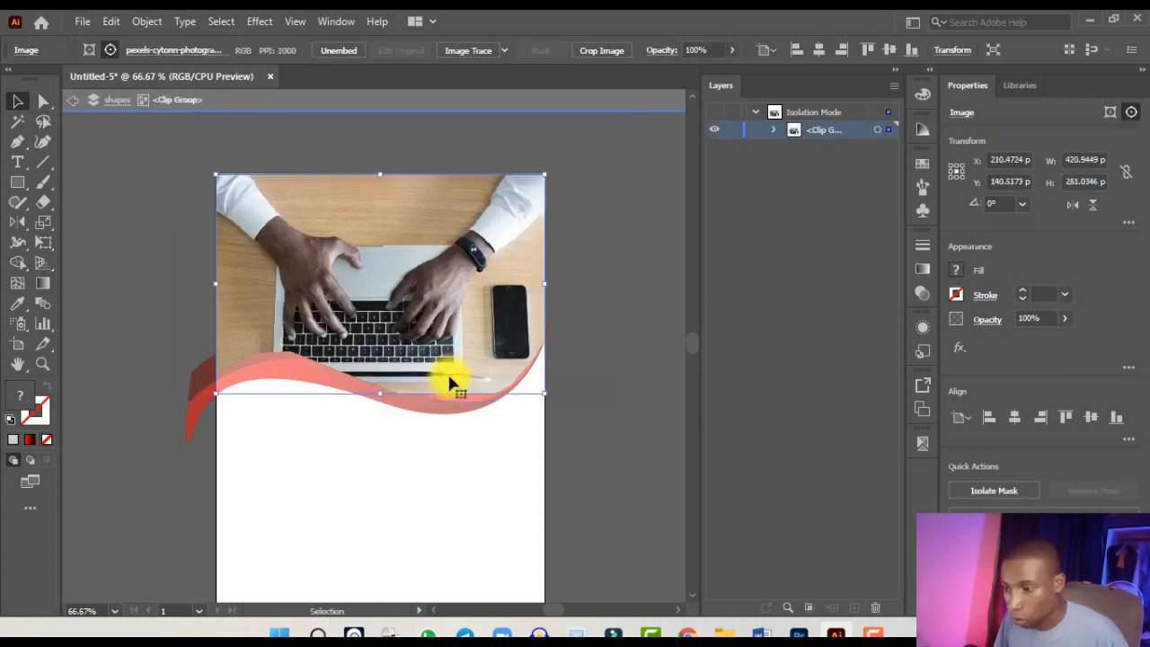
pyautogui.click(117, 257)
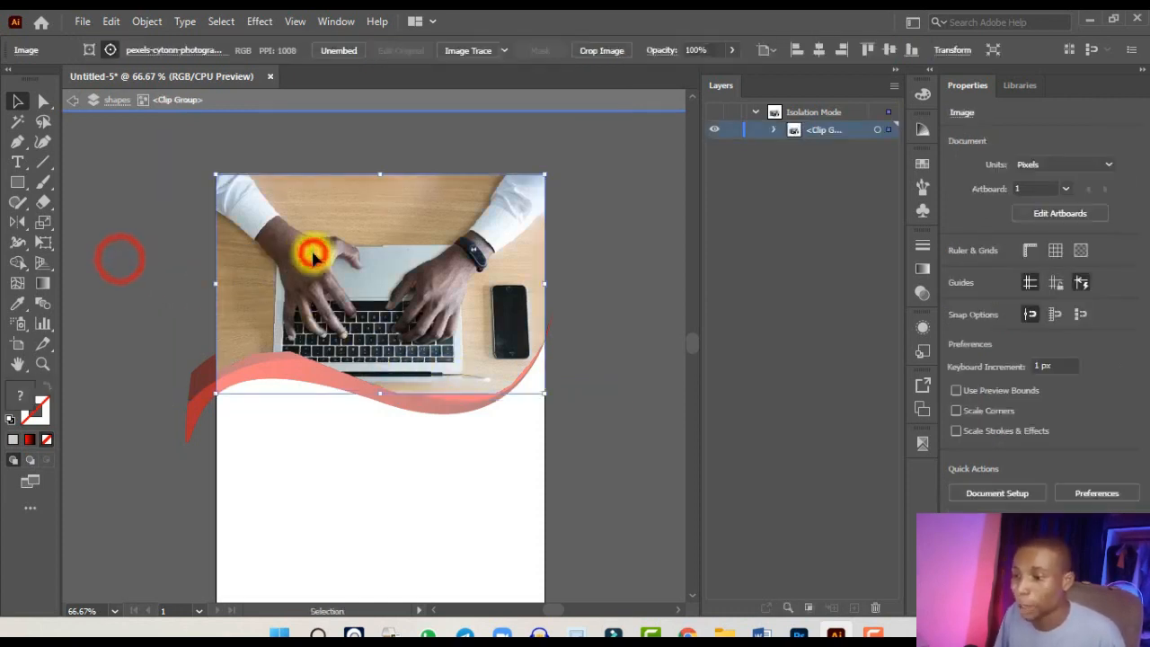
pyautogui.click(313, 249)
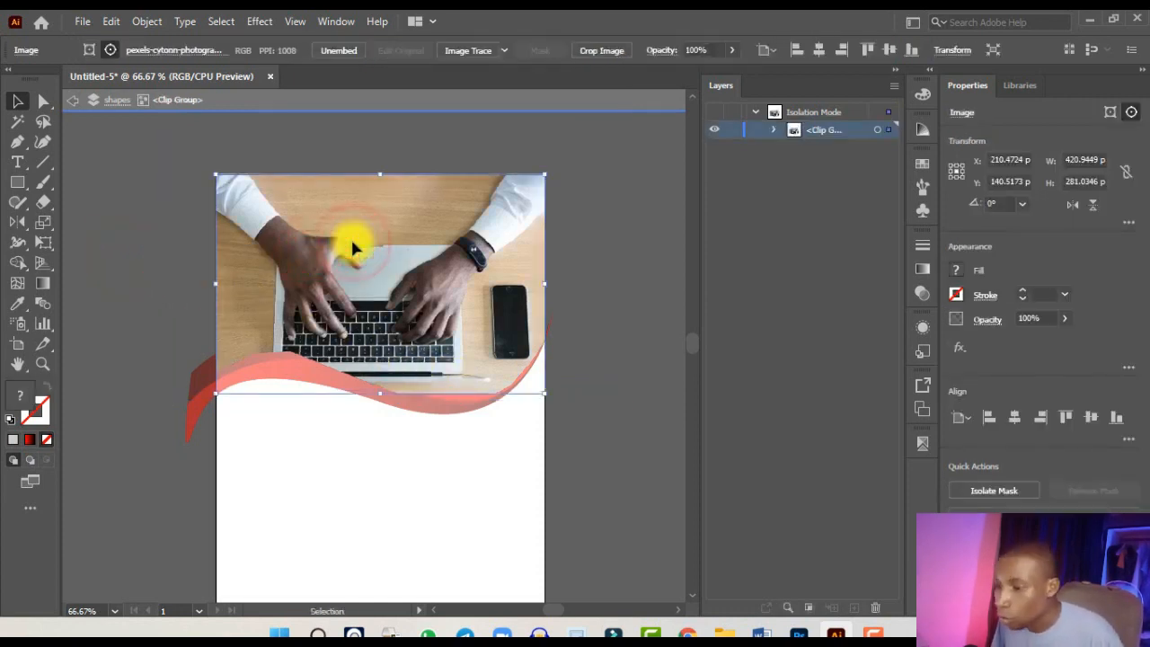
pyautogui.rightClick(352, 244)
pyautogui.click(423, 359)
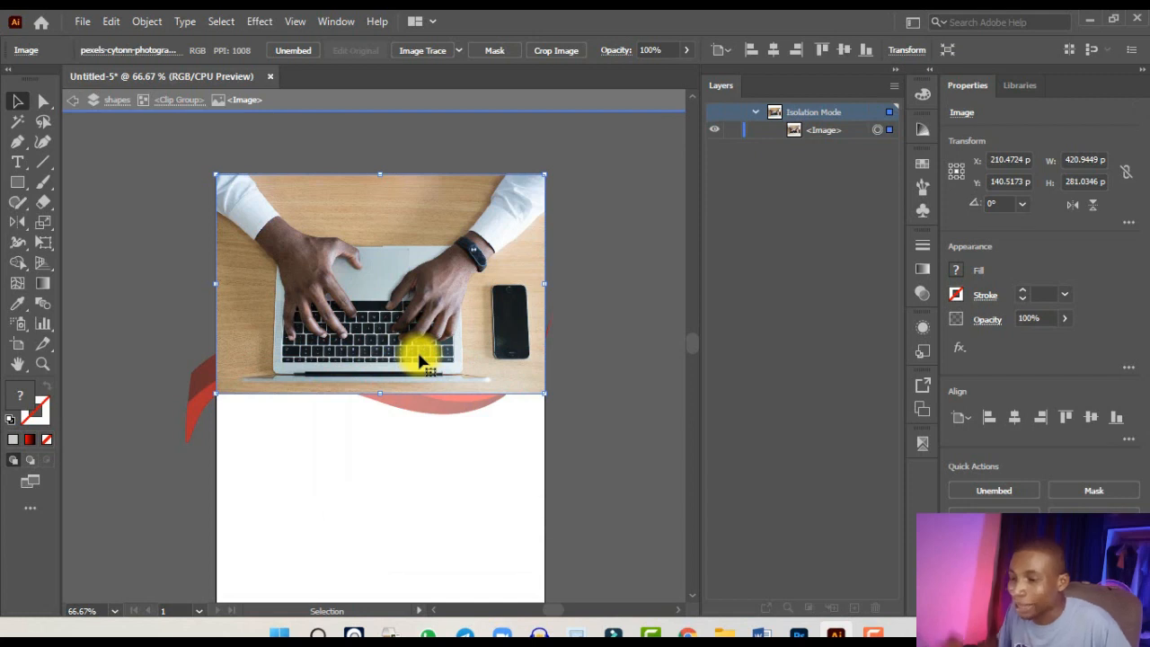
pyautogui.click(74, 102)
pyautogui.click(74, 102)
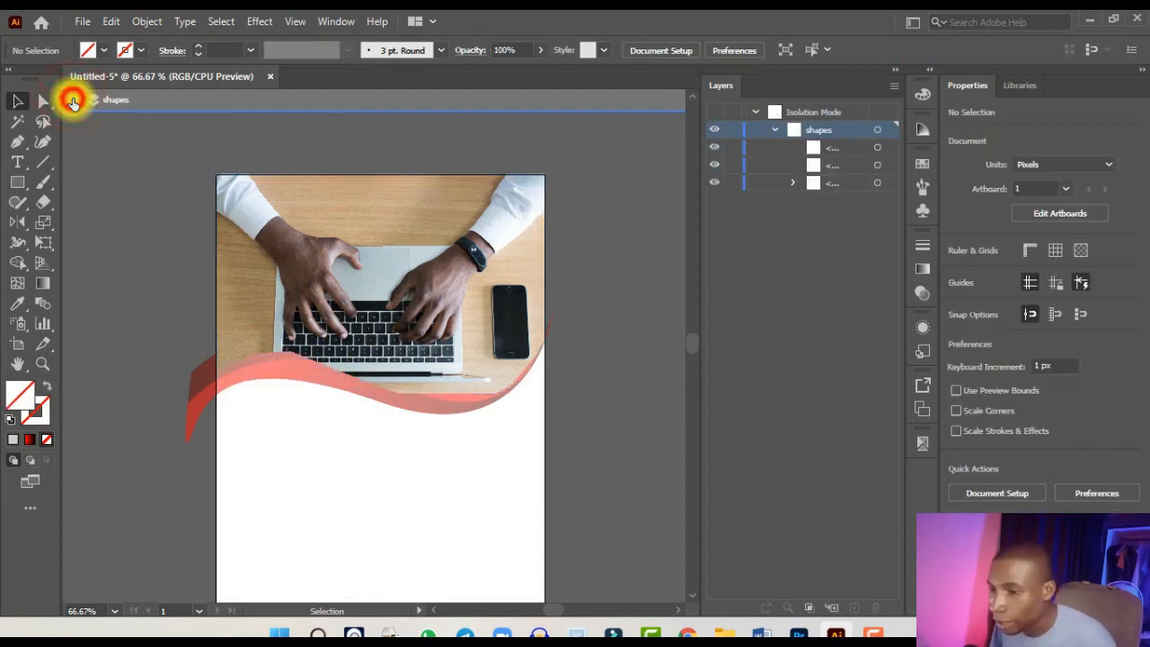
pyautogui.click(74, 102)
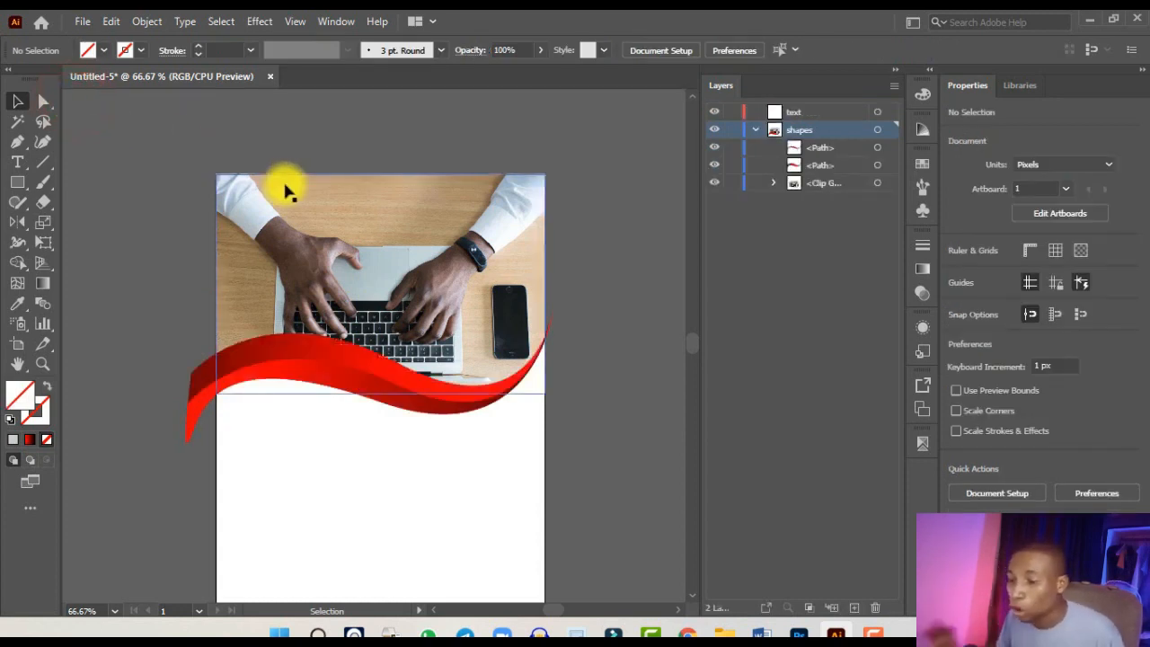
# - Isolate the clipping mask group that holds the laptop photo, and isolate the photo itself inside it
pyautogui.click(332, 226)
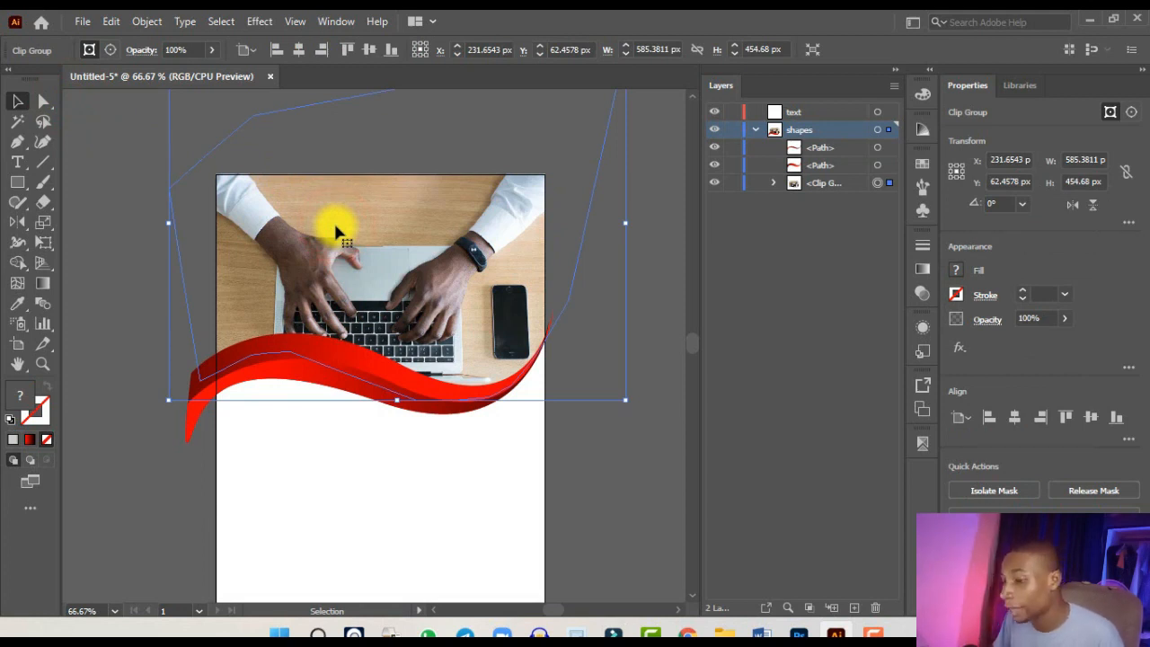
pyautogui.rightClick(337, 225)
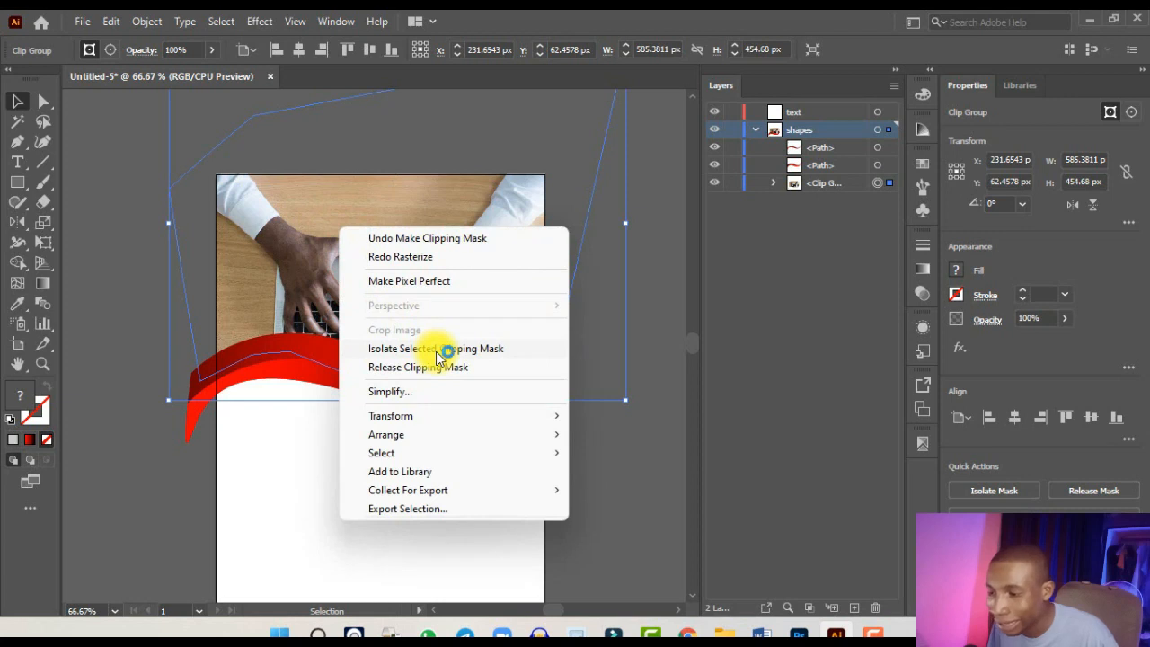
pyautogui.click(467, 349)
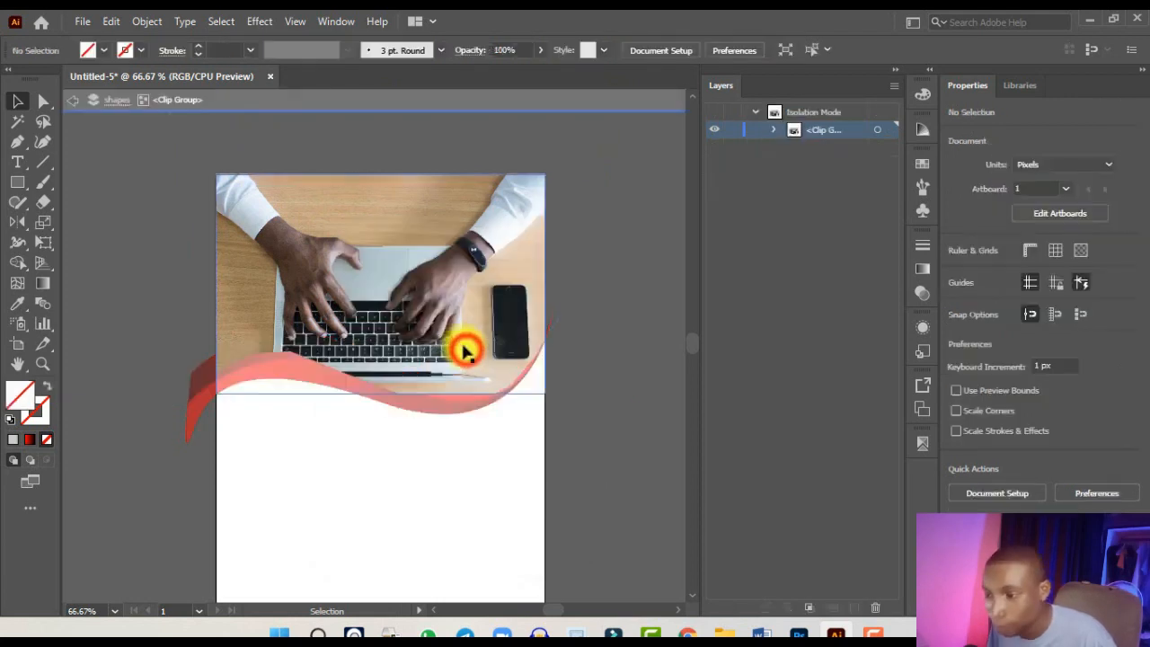
pyautogui.click(393, 251)
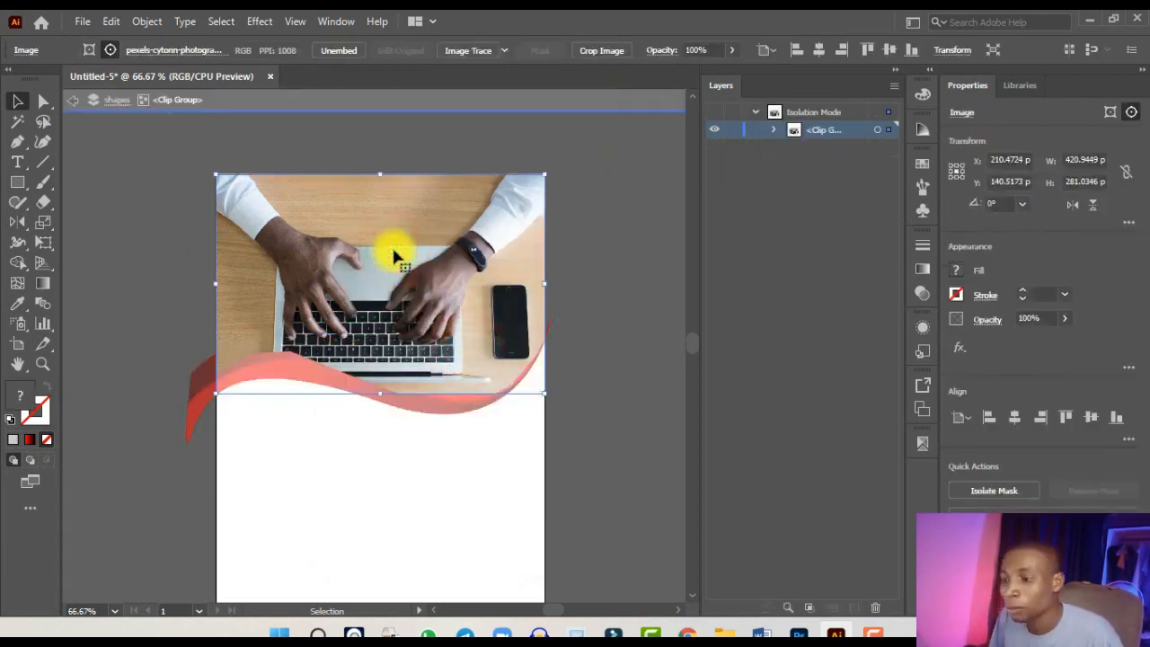
pyautogui.rightClick(393, 251)
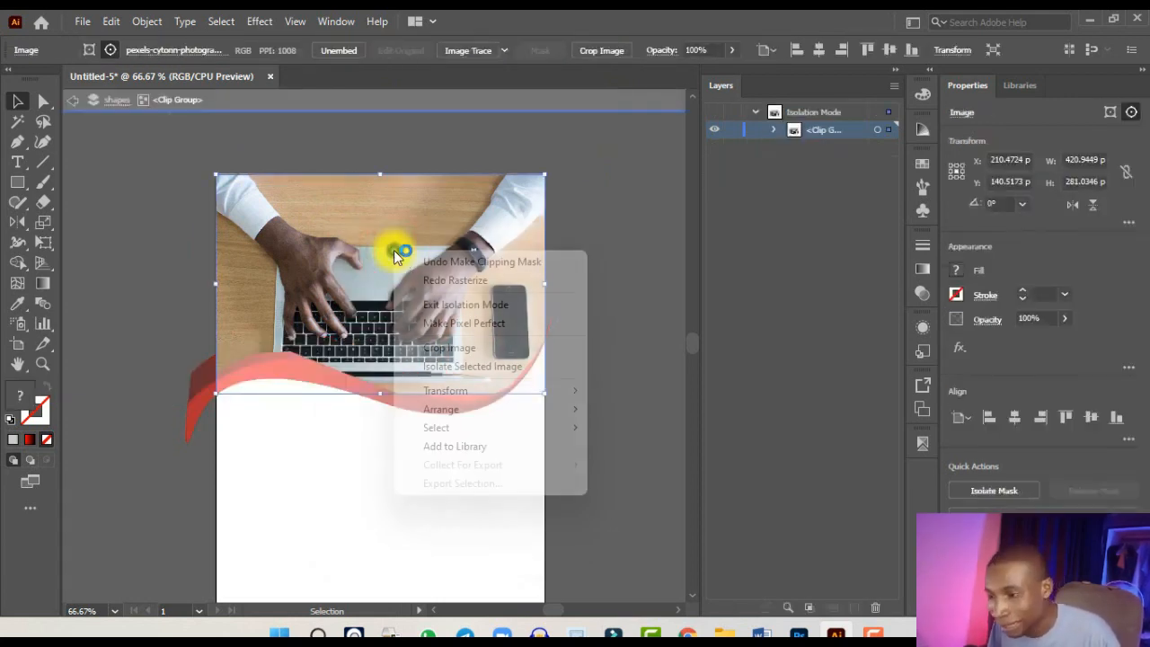
pyautogui.click(464, 367)
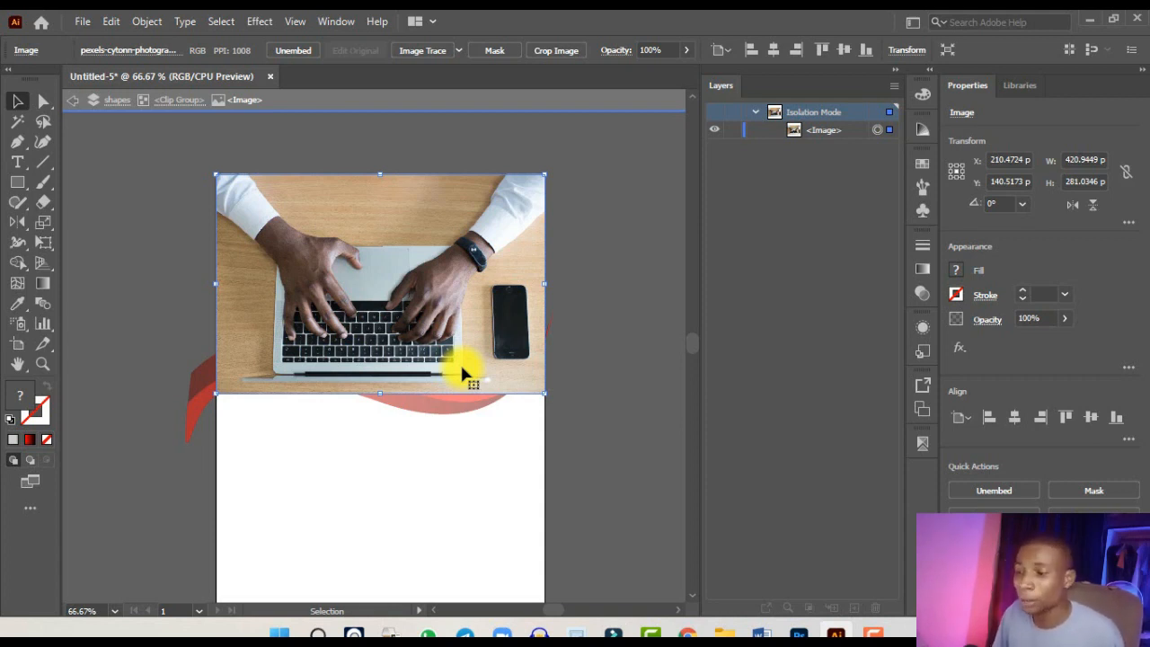
pyautogui.moveTo(370, 297); pyautogui.dragTo(593, 333)
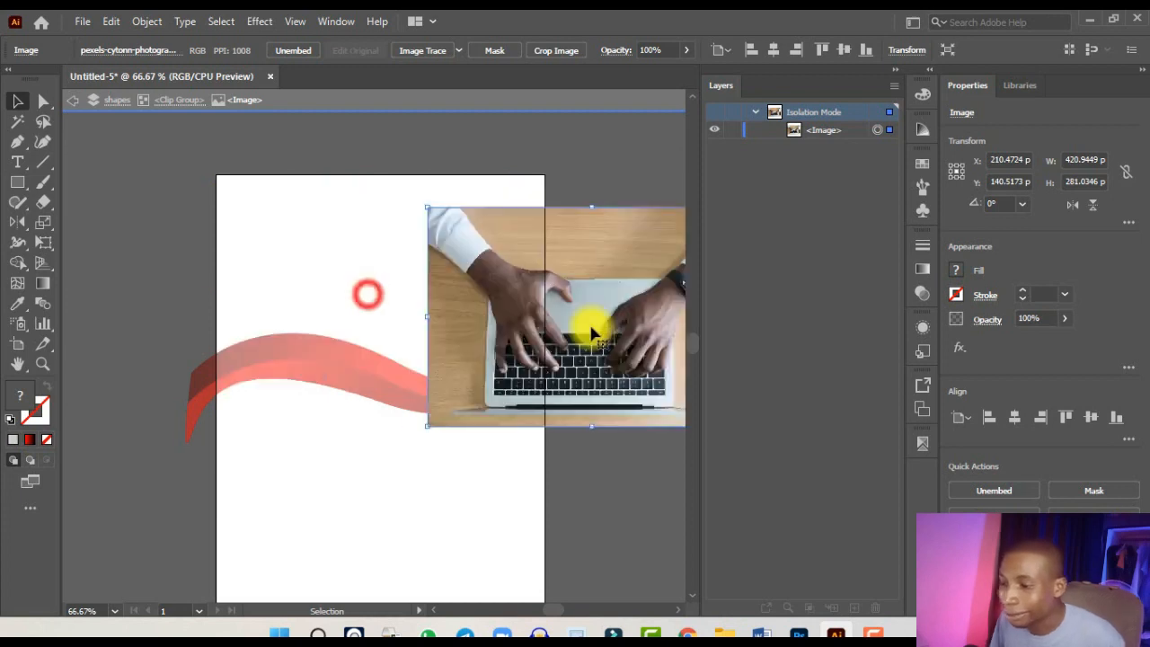
pyautogui.hotkey('ctrl', 'z')
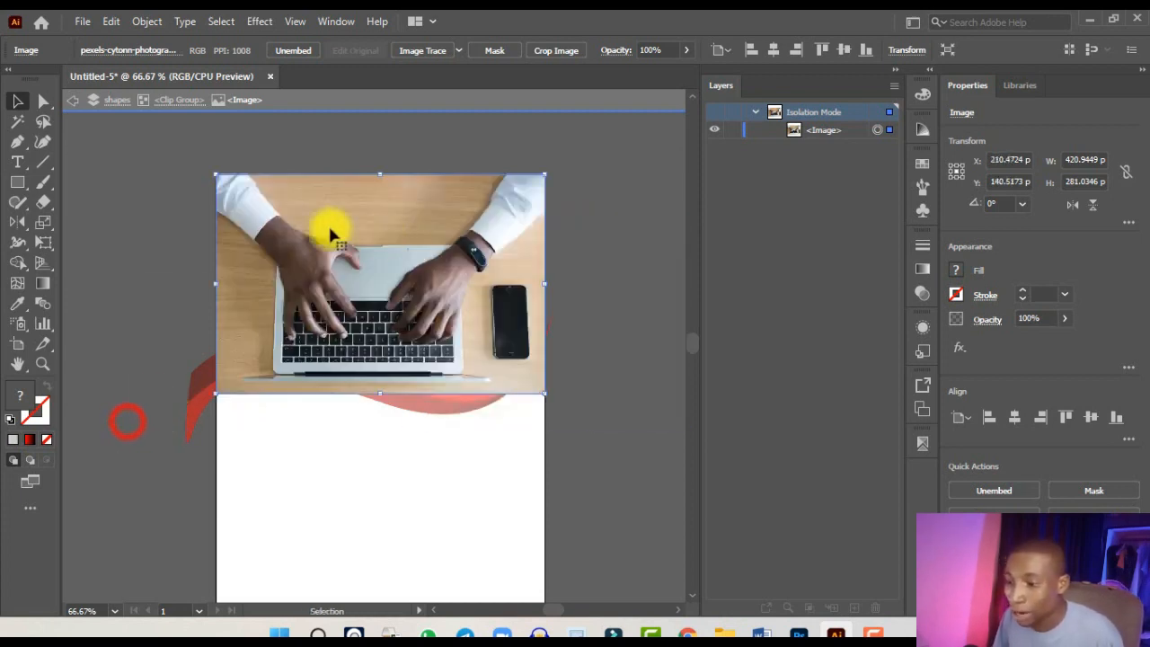
pyautogui.click(190, 205)
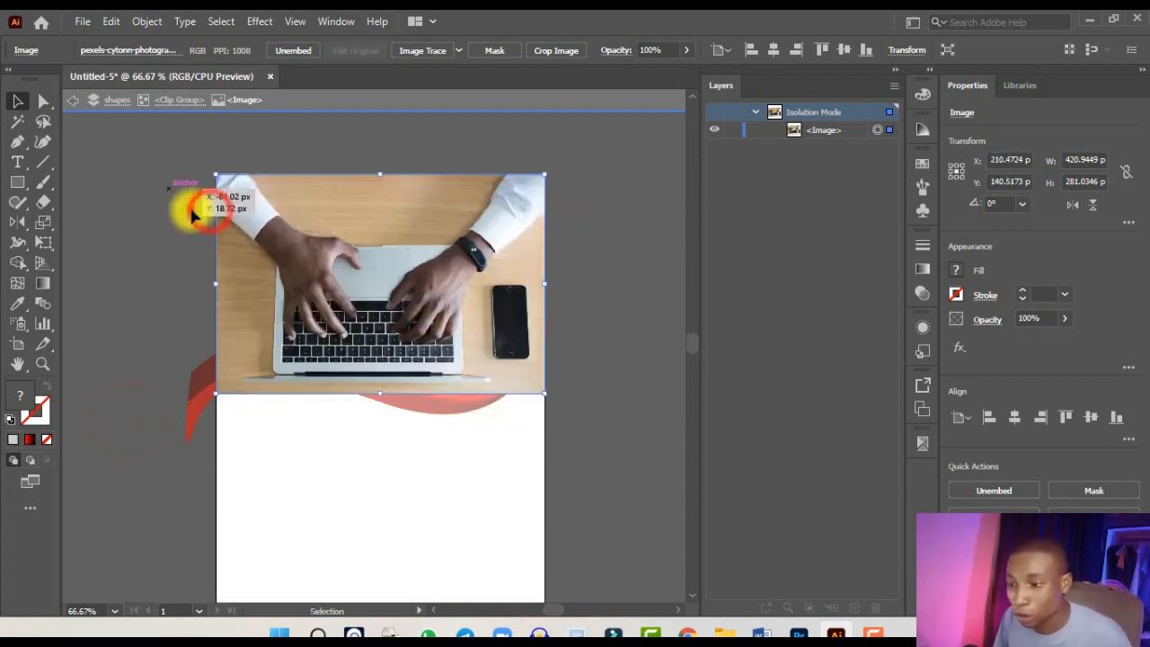
# - Rasterize the isolated laptop photo with the Grayscale color model, High (300 ppi) resolution and a transparent background
pyautogui.click(372, 238)
pyautogui.click(146, 21)
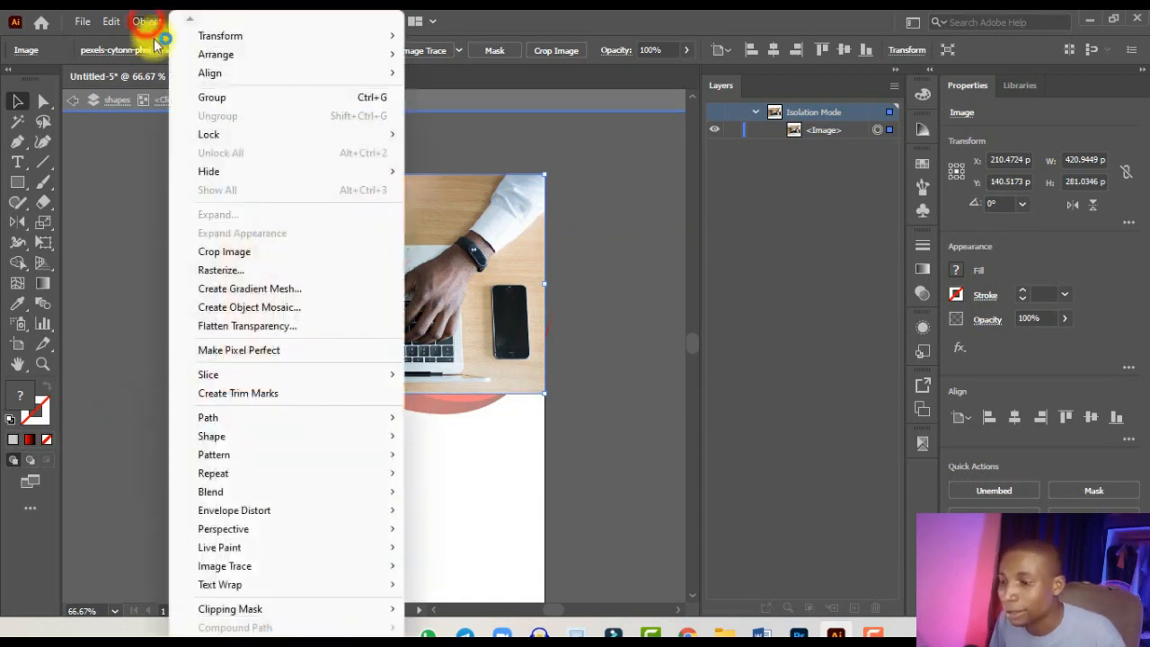
pyautogui.click(235, 269)
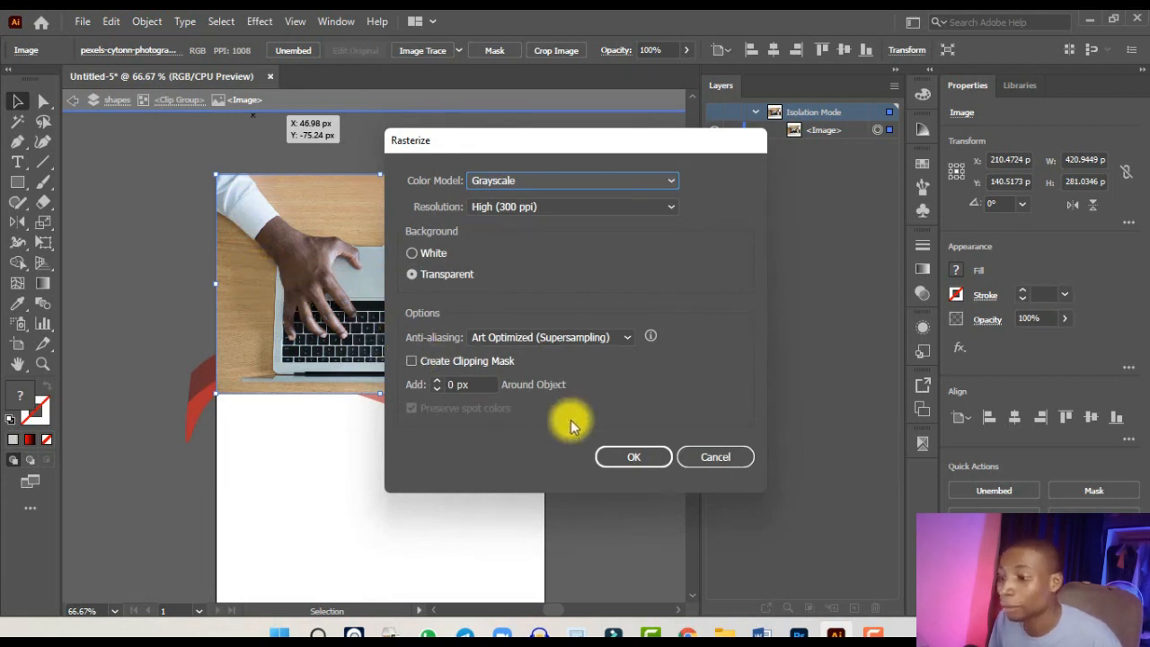
pyautogui.click(638, 456)
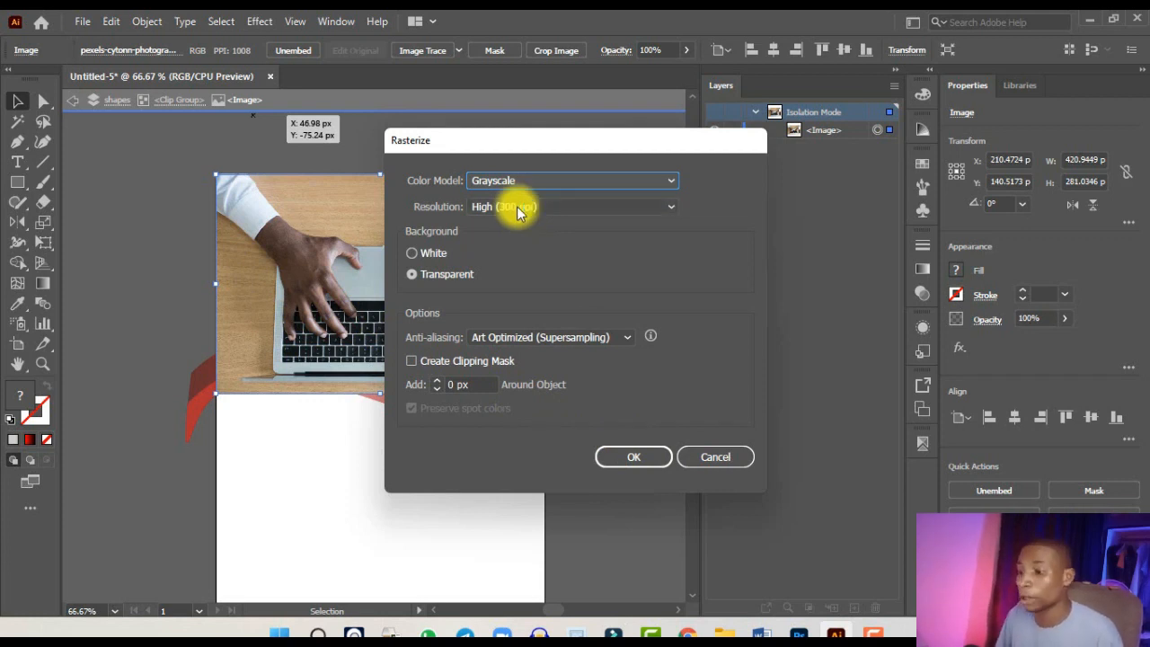
pyautogui.click(620, 463)
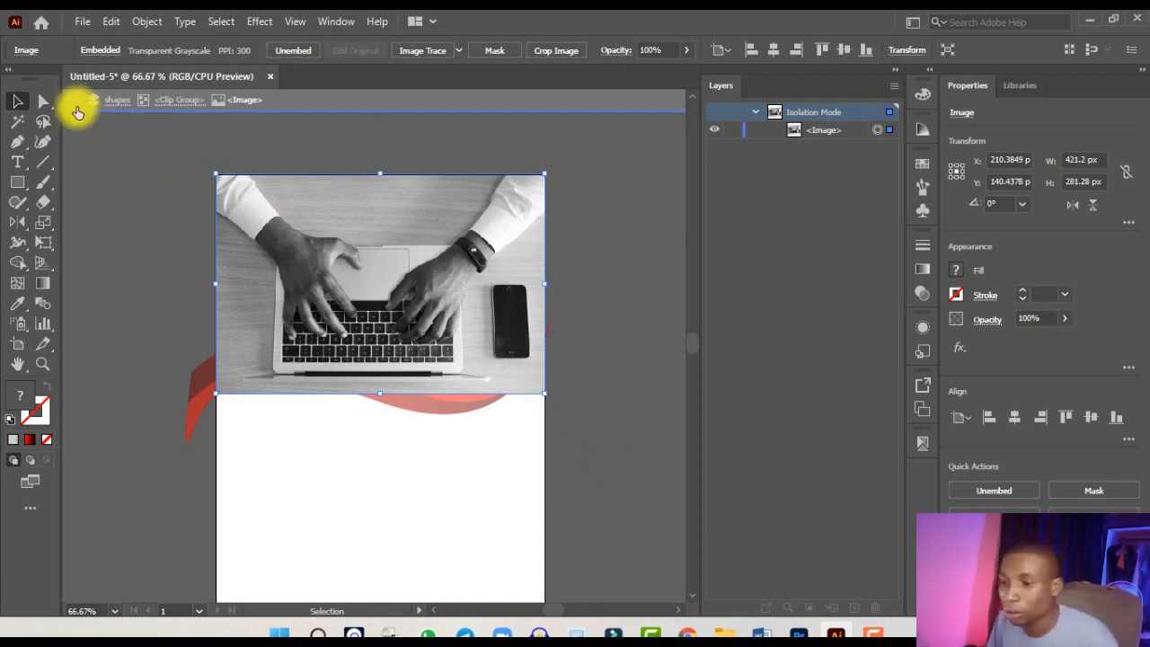
# - Leave the photo's isolation, check the photo and its mask path within the clipping group, and exit isolation mode completely
pyautogui.click(77, 109)
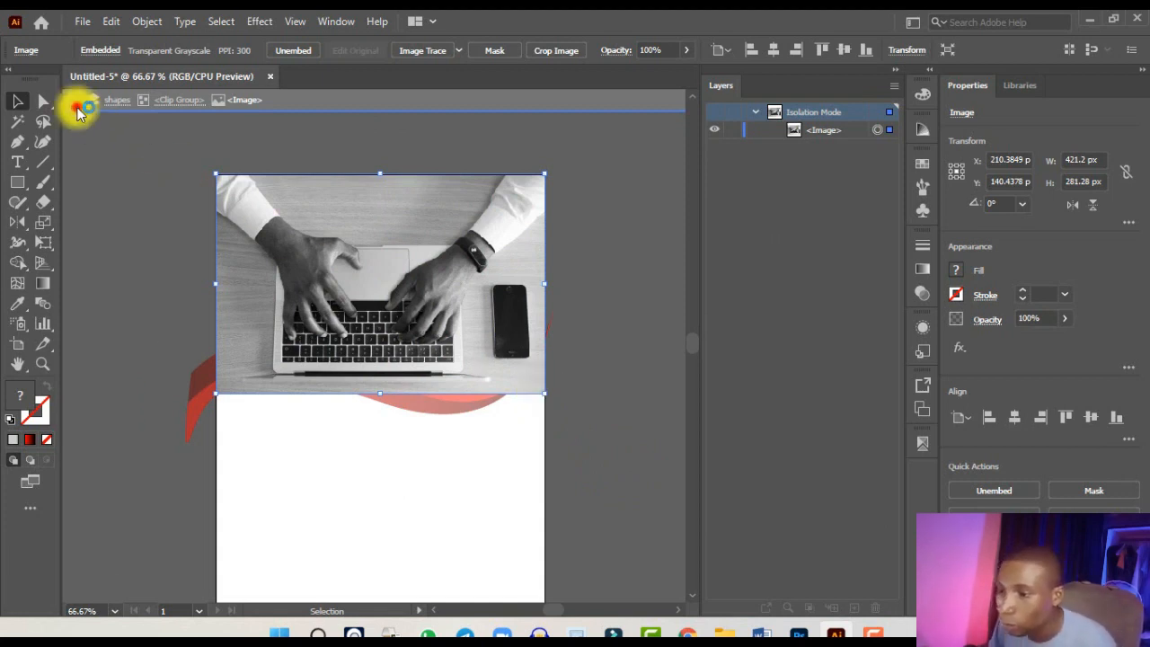
pyautogui.click(473, 256)
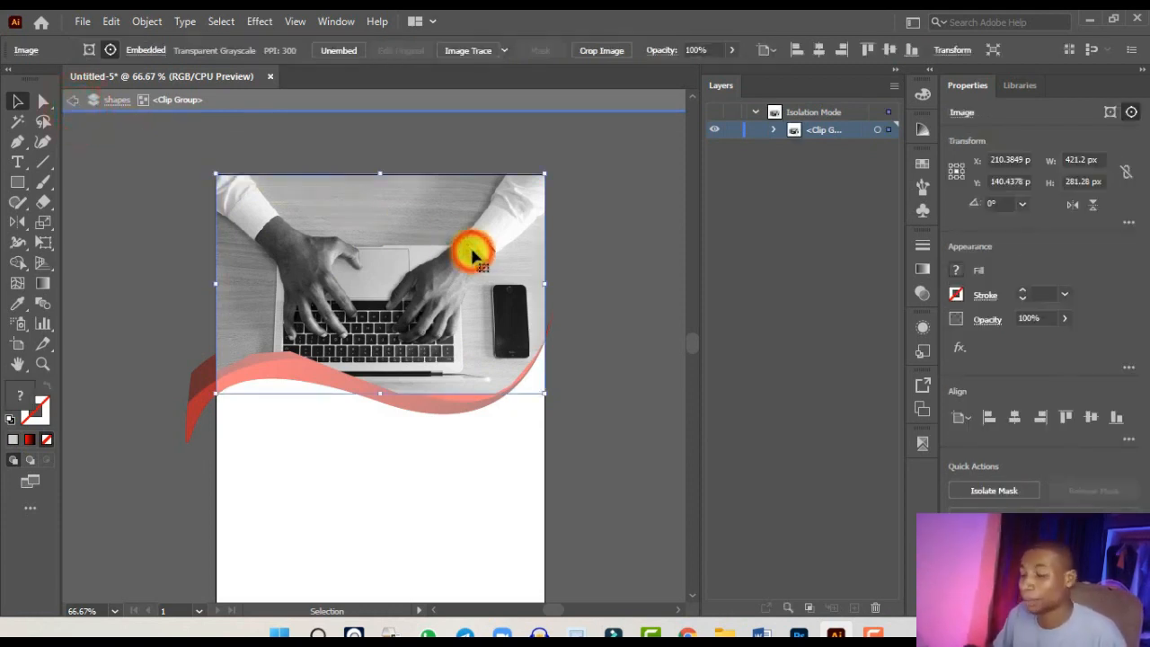
pyautogui.moveTo(191, 241); pyautogui.dragTo(201, 244)
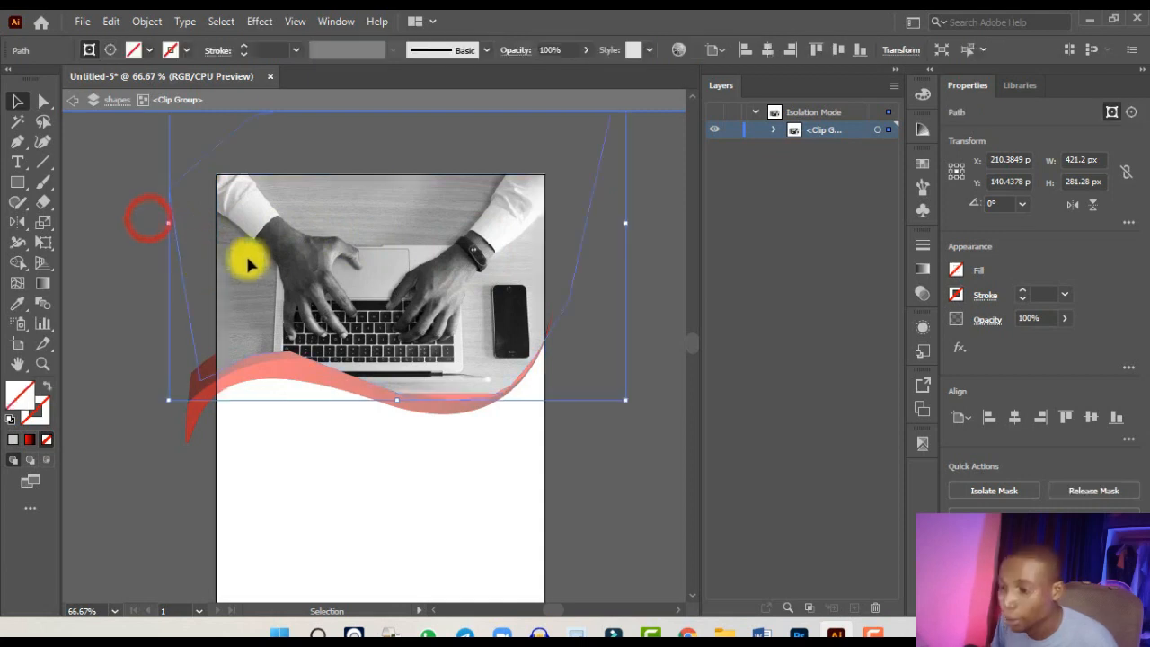
pyautogui.click(332, 261)
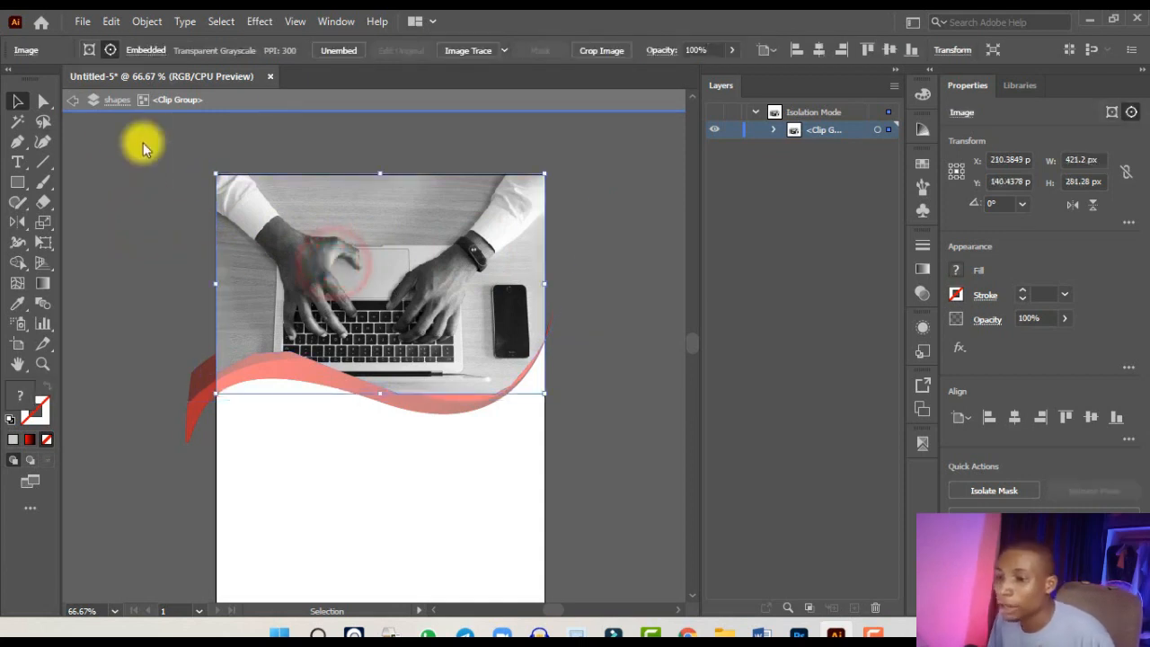
pyautogui.click(73, 99)
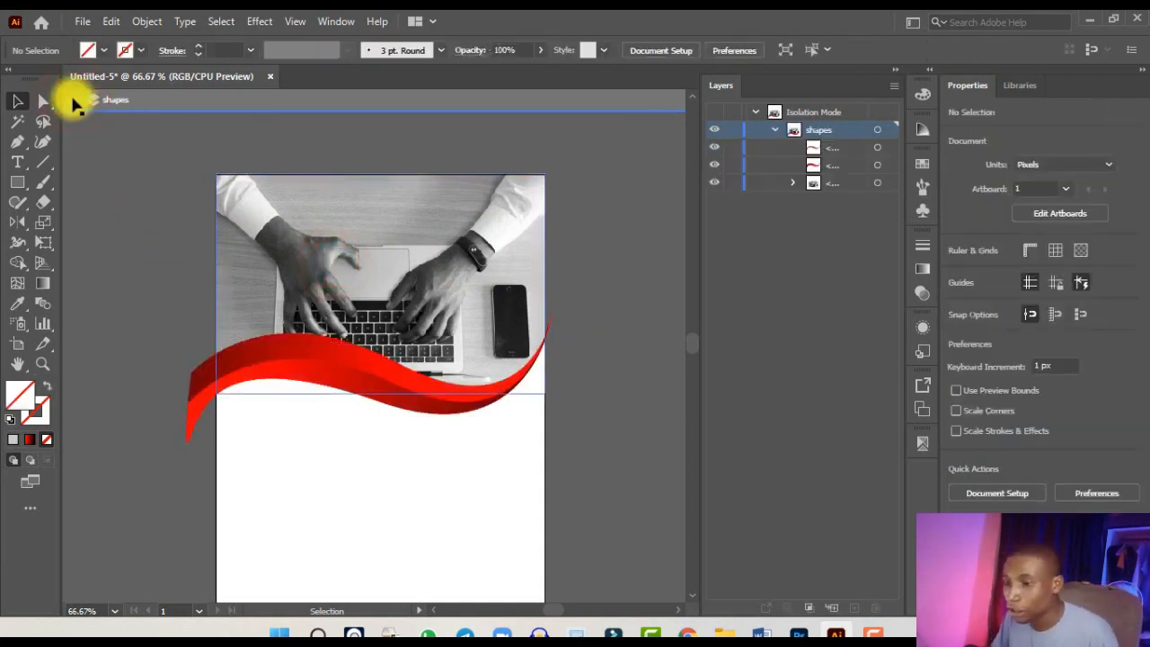
pyautogui.click(74, 103)
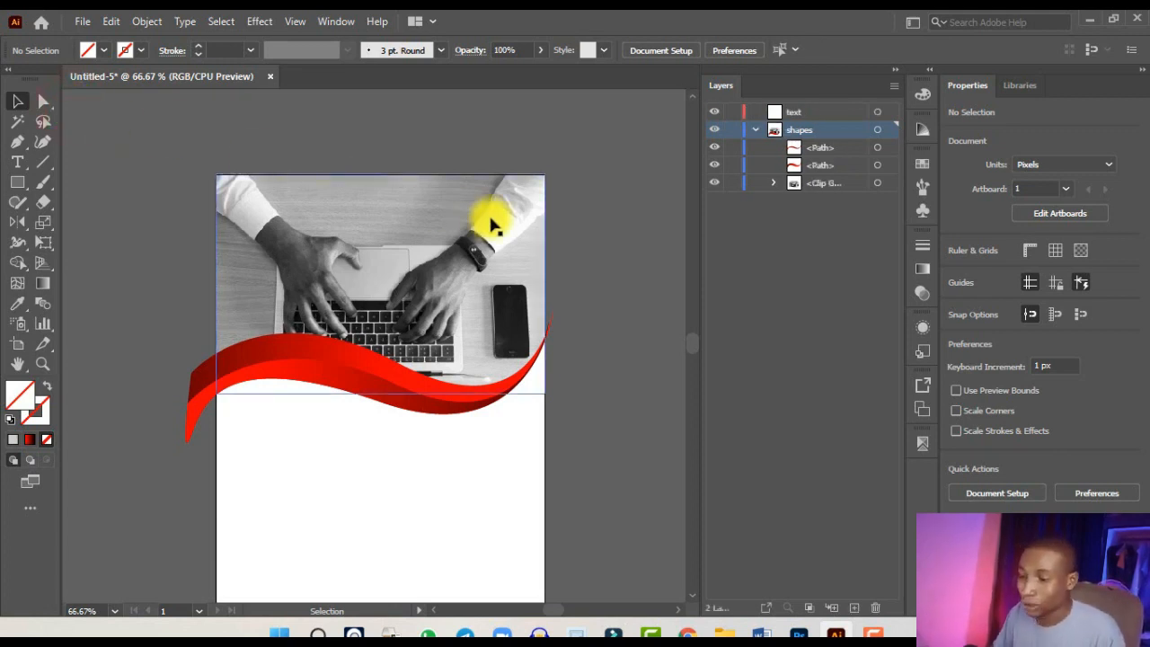
# - Collapse the shapes layer's contents and add a new layer named logo between the text and shapes layers
pyautogui.scroll(-2, 491, 225)
pyautogui.scroll(1, 491, 224)
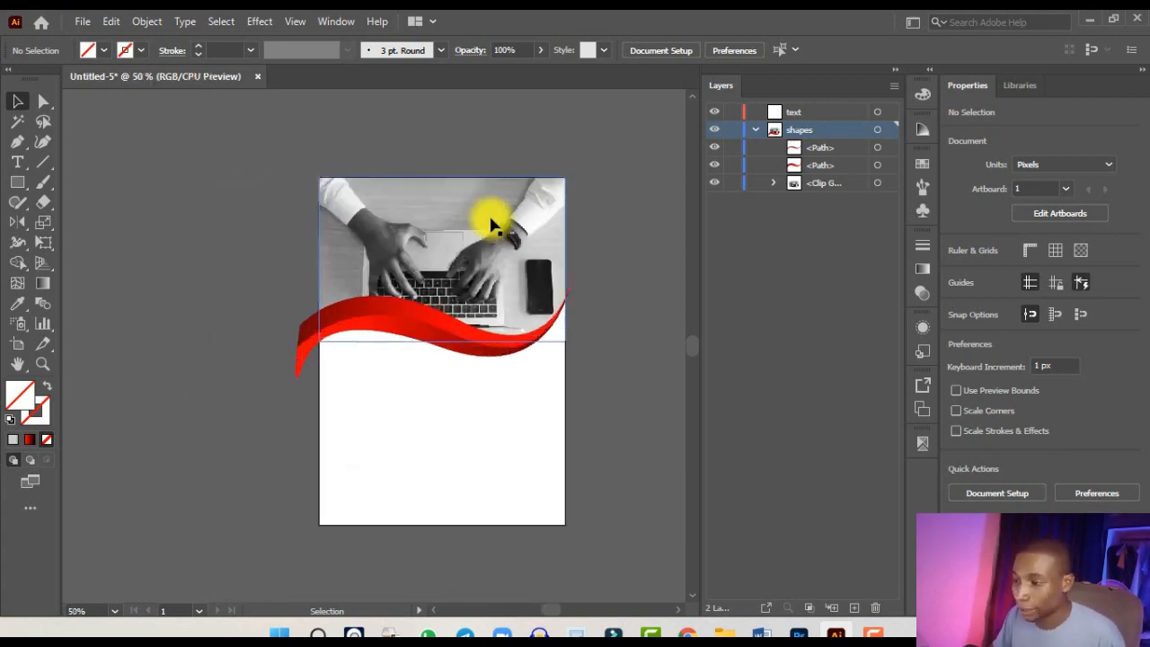
pyautogui.scroll(1, 491, 225)
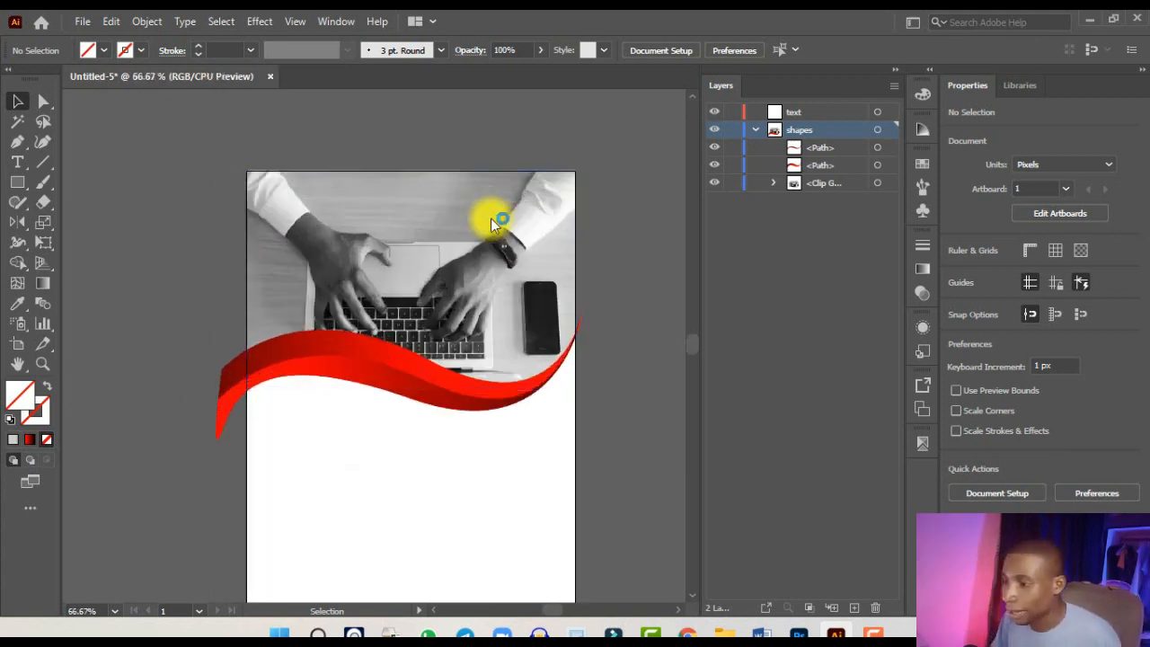
pyautogui.scroll(-1, 491, 218)
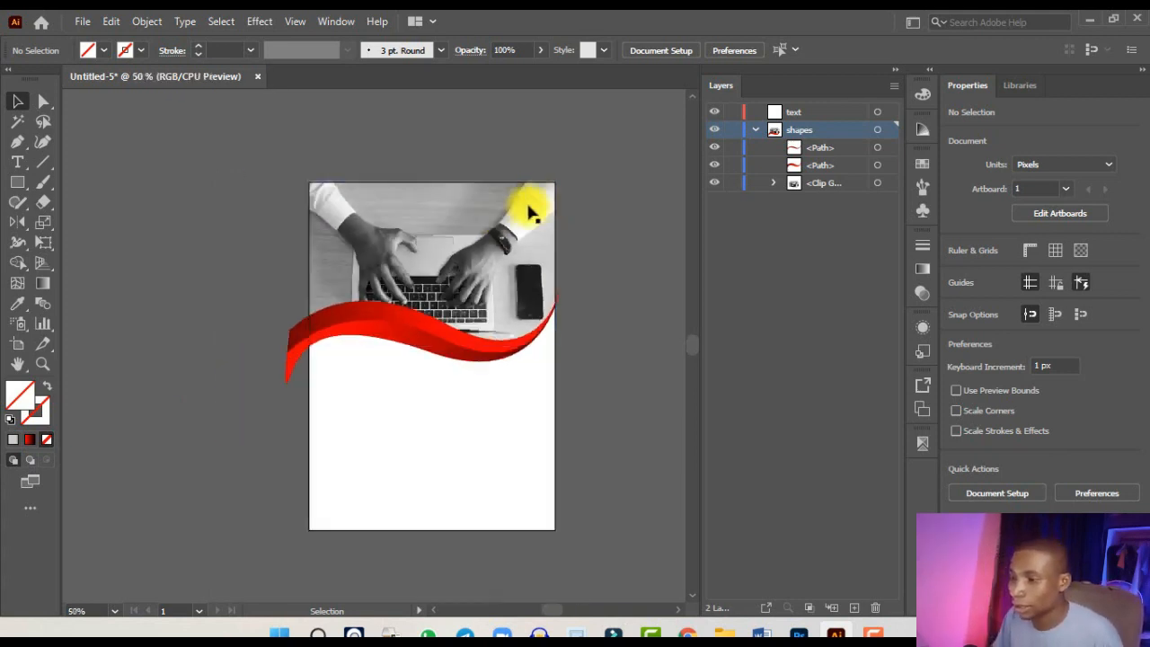
pyautogui.click(755, 129)
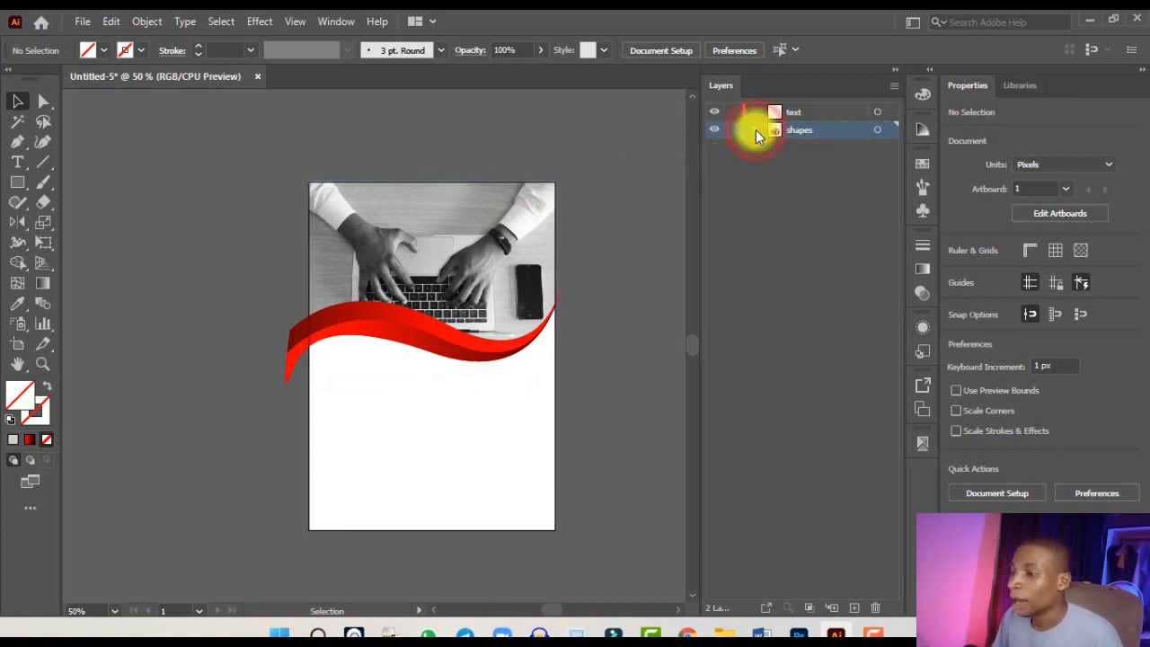
pyautogui.click(855, 606)
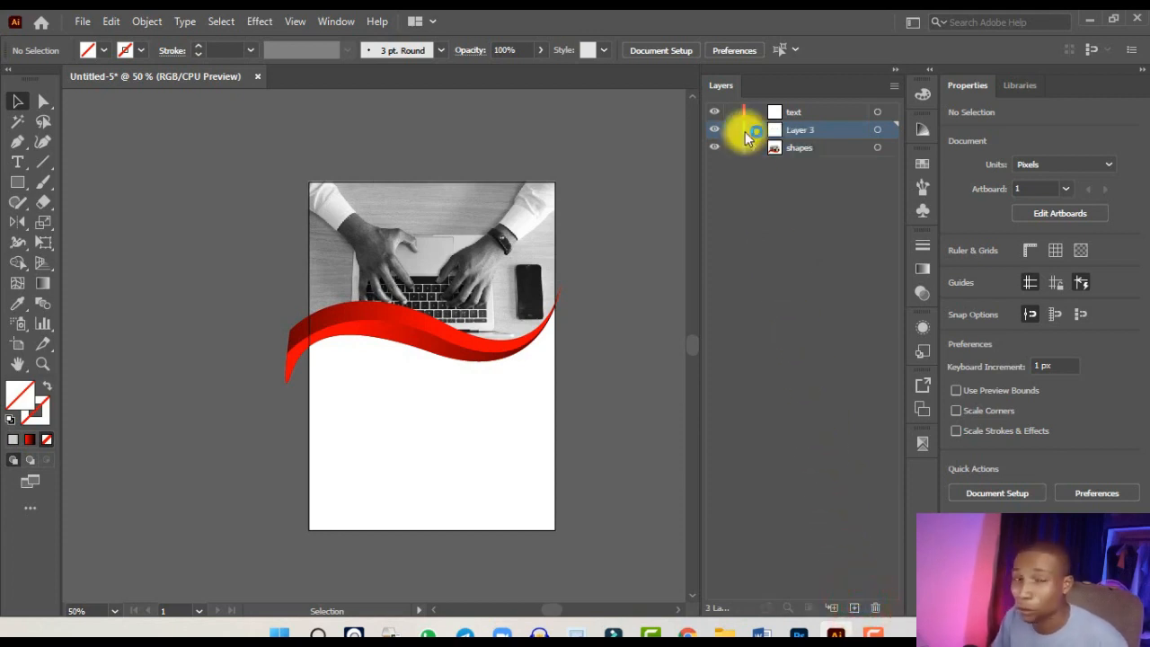
pyautogui.doubleClick(794, 130)
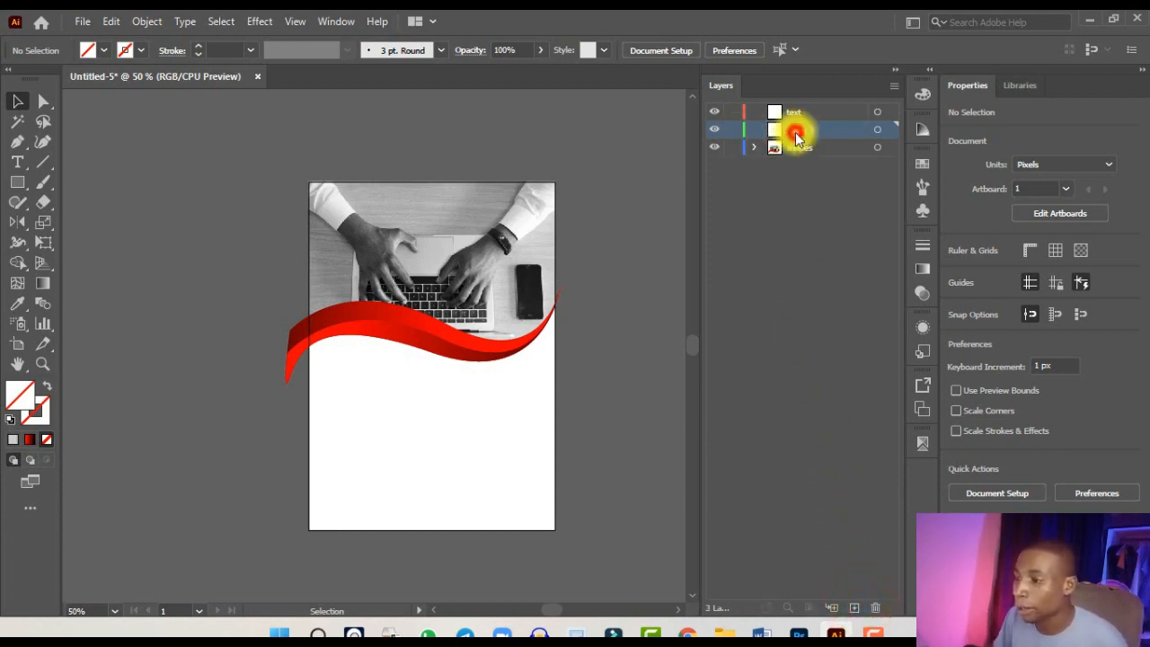
pyautogui.press('BackSpace')
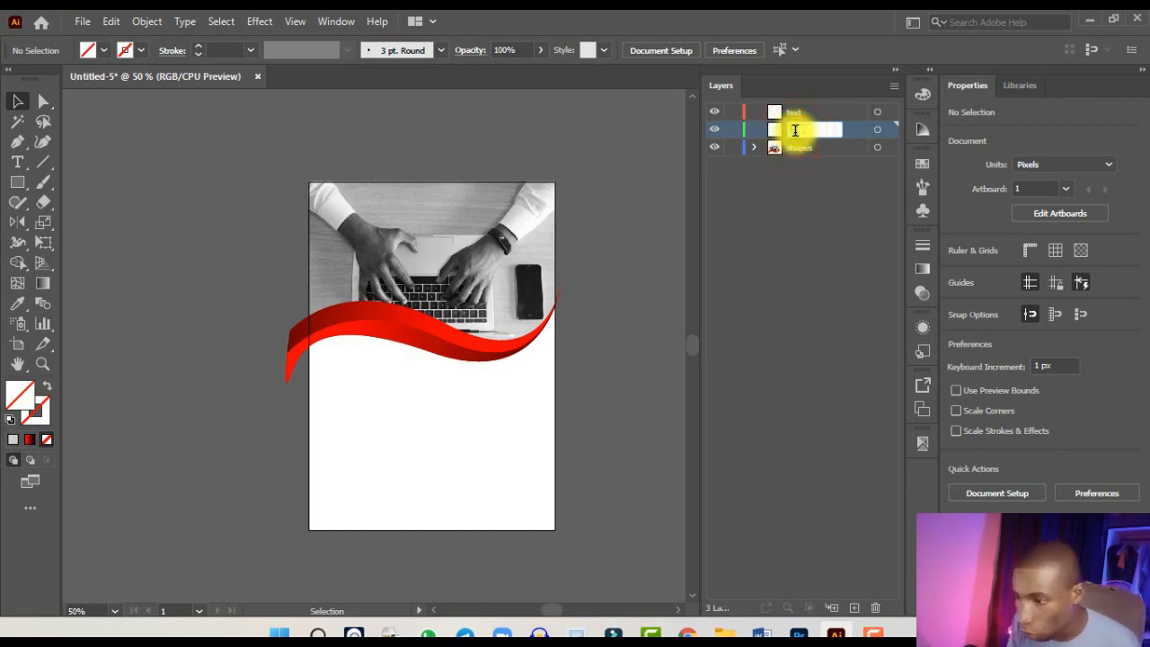
pyautogui.press('Return')
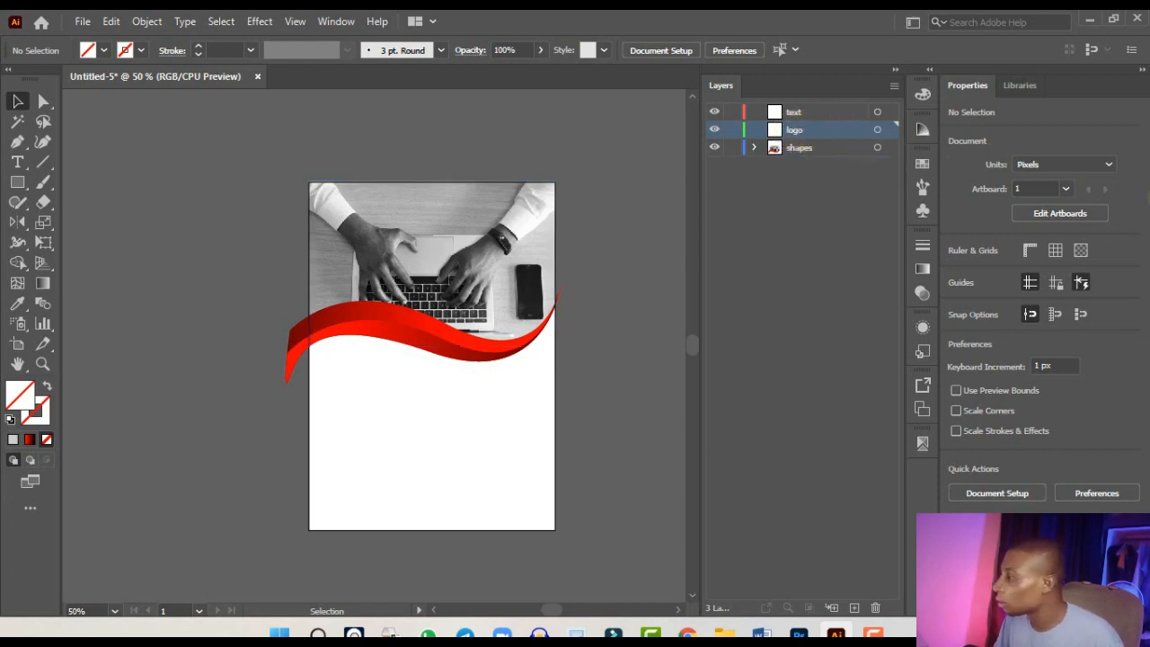
# - Place TECSHORES LOGOS.png from its folder over the laptop photo on the logo layer and embed it in the document
pyautogui.moveTo(1149, 314); pyautogui.dragTo(429, 244)
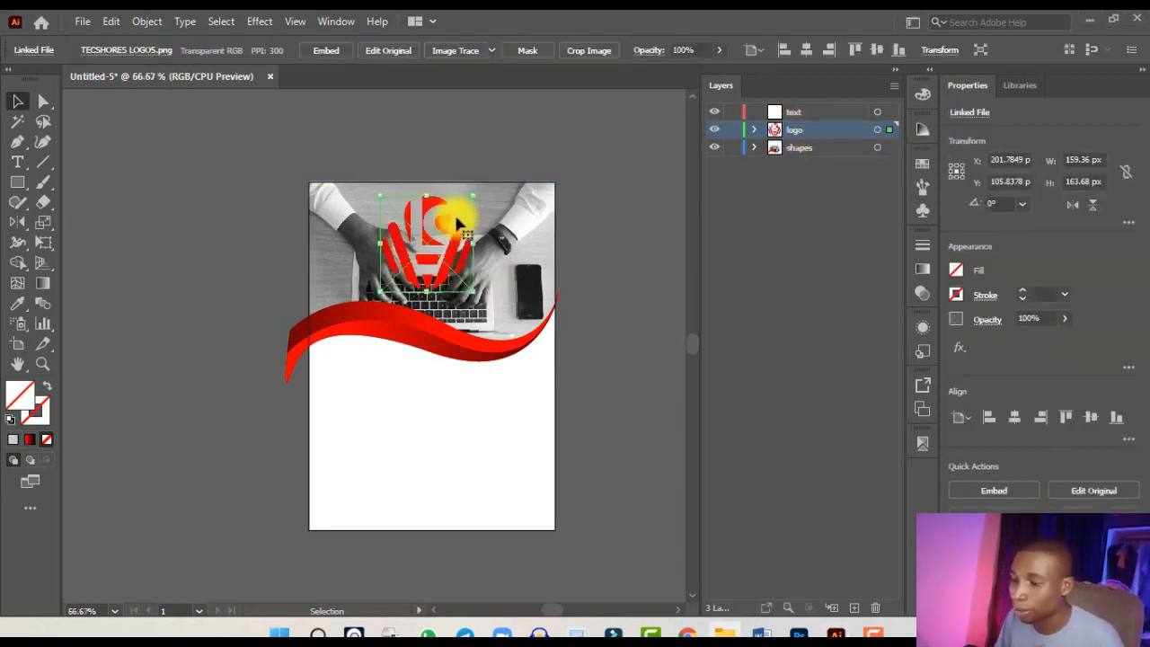
pyautogui.scroll(1, 455, 214)
pyautogui.click(326, 51)
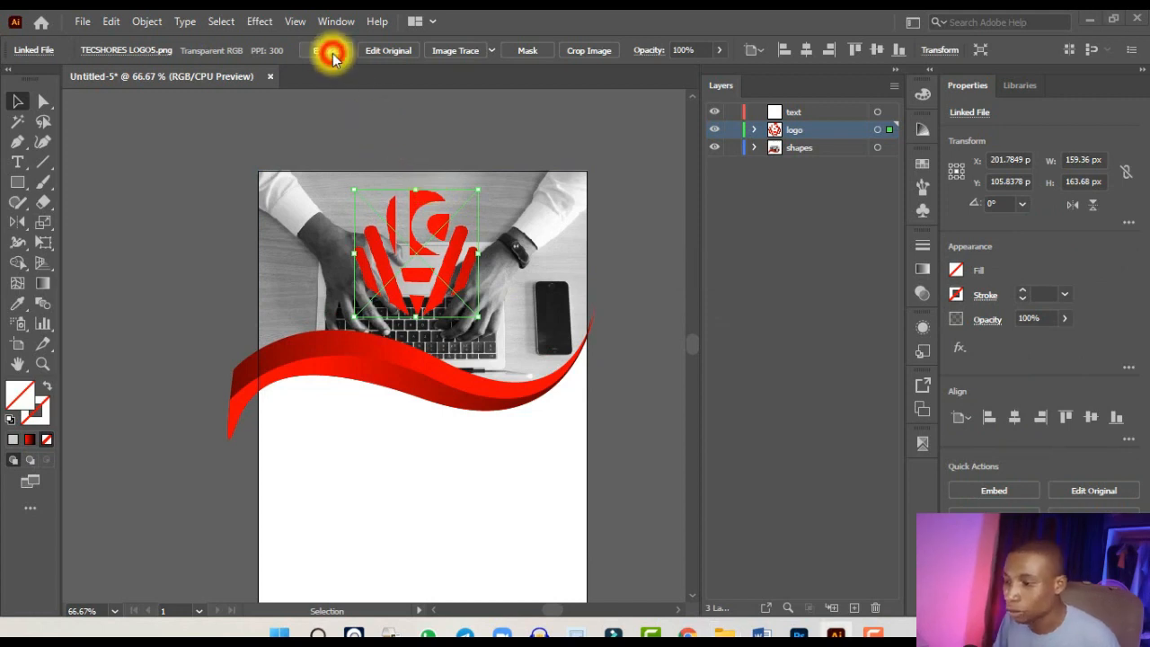
# - Scale the logo down to about 55 by 57 px near the photo's upper edge and center it horizontally on the artboard
pyautogui.scroll(1, 440, 259)
pyautogui.moveTo(481, 346); pyautogui.dragTo(444, 219)
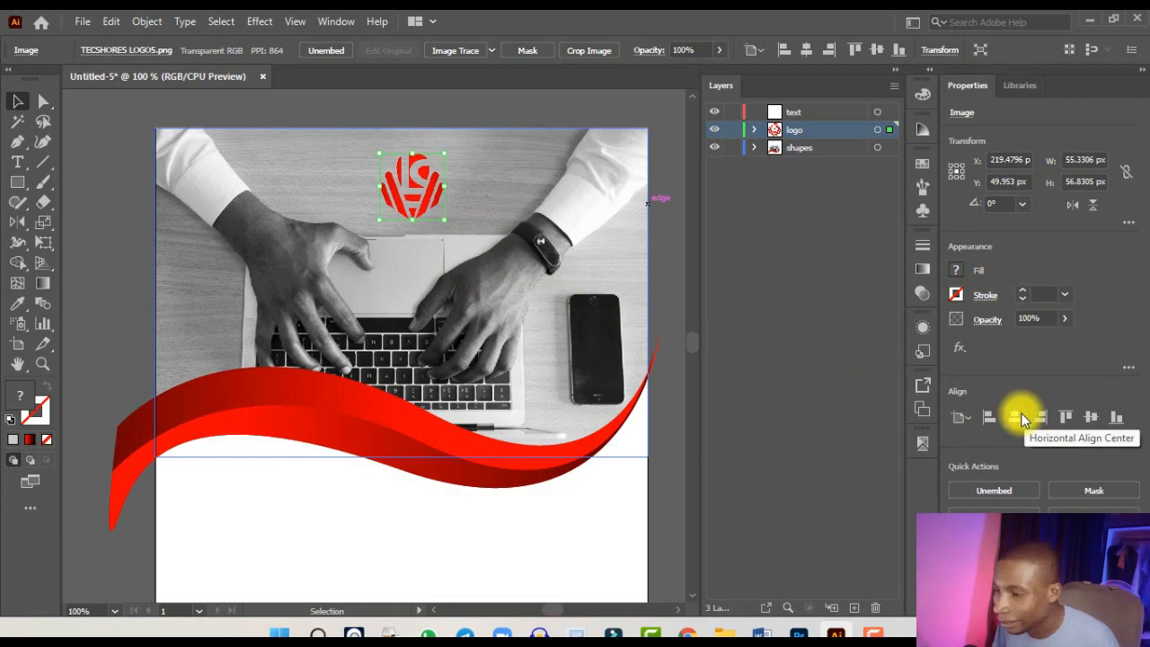
pyautogui.click(1015, 417)
pyautogui.hotkey('ctrl', '-')
pyautogui.hotkey('ctrl', '+')
pyautogui.hotkey('ctrl', '+')
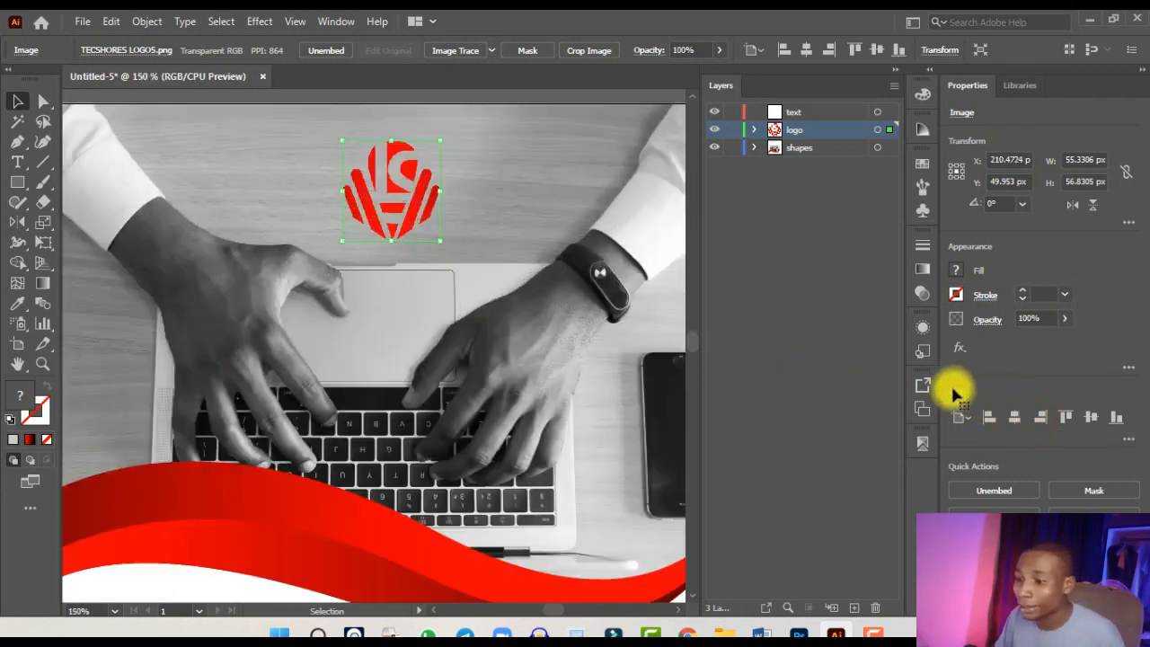
pyautogui.hotkey('ctrl', '-')
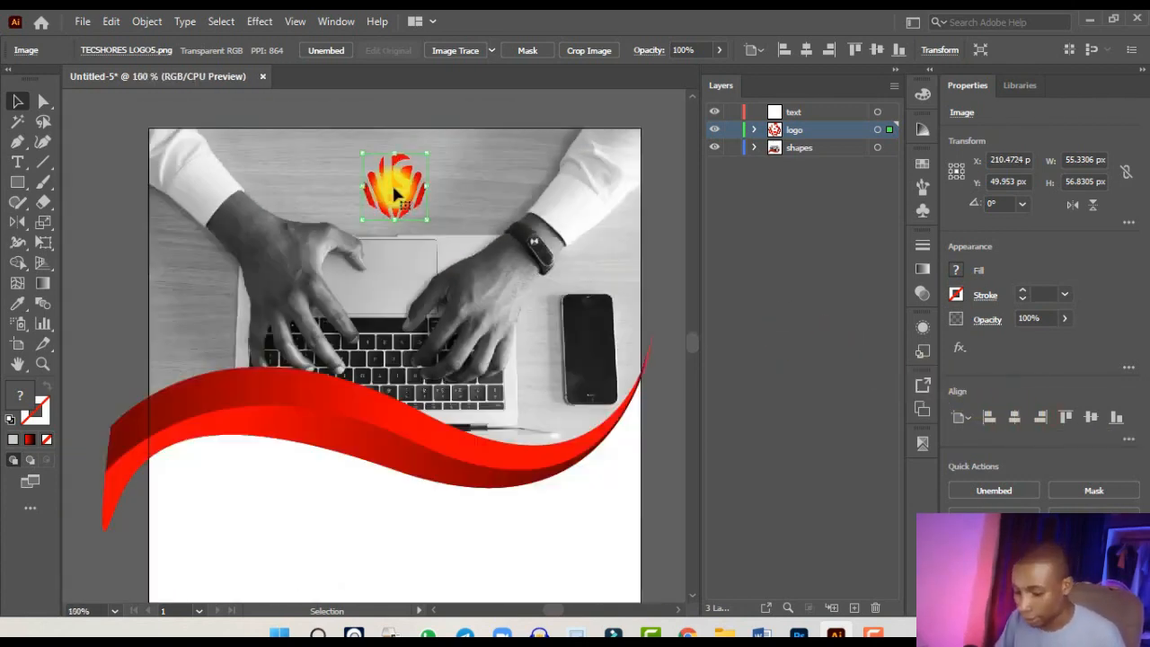
# - Nudge the logo down by 7 px in total and shrink it around its center to about 49 by 51 px
pyautogui.hotkey('ctrl', '+')
pyautogui.press('Down')
pyautogui.press('Down')
pyautogui.press('Down')
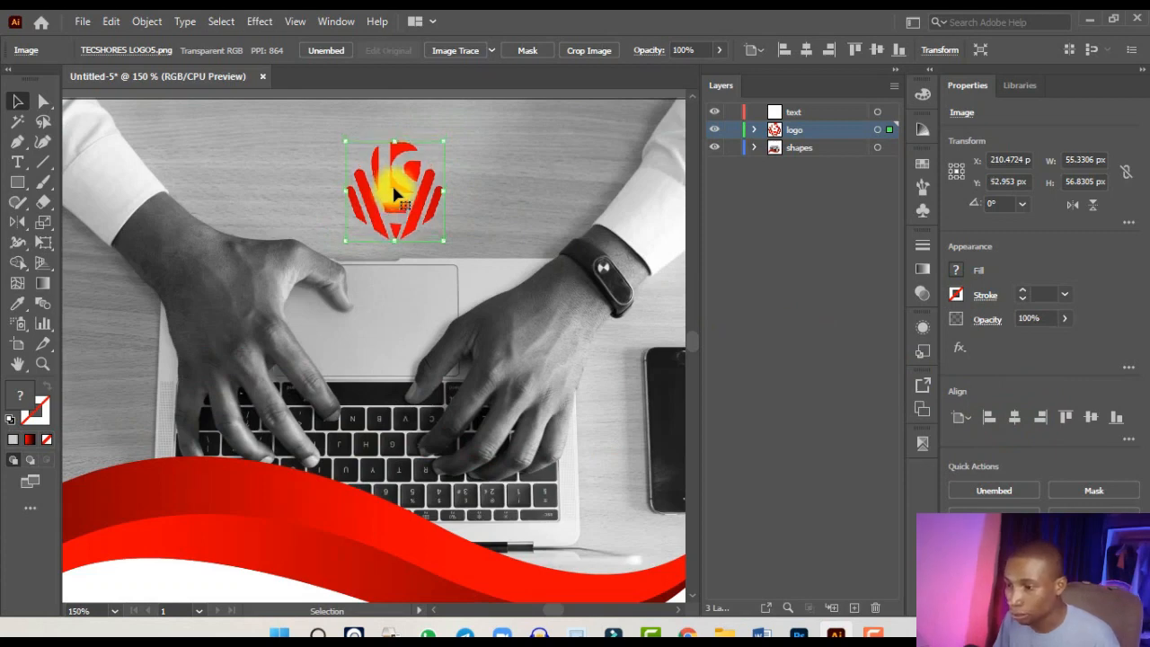
pyautogui.moveTo(443, 144); pyautogui.dragTo(437, 143)
pyautogui.hotkey('ctrl', '-')
pyautogui.press('Down')
pyautogui.press('Down')
pyautogui.press('Down')
pyautogui.press('Down')
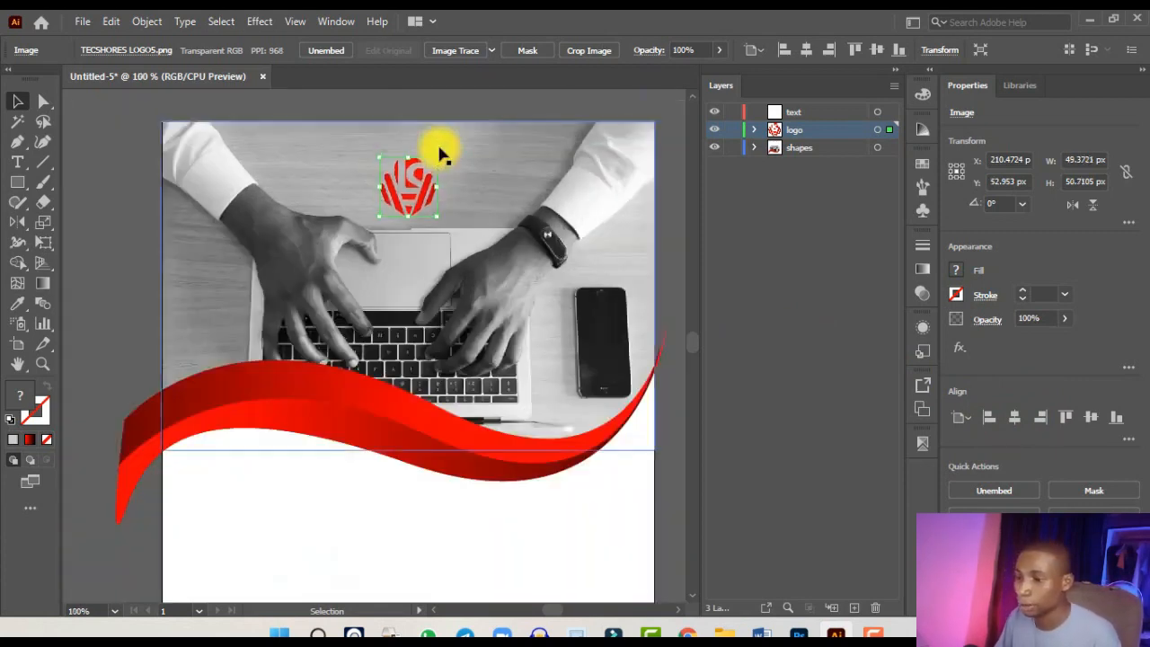
# - Check the logo's size and placement on the whole flyer at several magnifications, and deselect it
pyautogui.hotkey('ctrl', '-')
pyautogui.hotkey('ctrl', '-')
pyautogui.hotkey('ctrl', '-')
pyautogui.hotkey('ctrl', '-')
pyautogui.hotkey('ctrl', '-')
pyautogui.hotkey('ctrl', '-')
pyautogui.hotkey('ctrl', '+')
pyautogui.hotkey('ctrl', '+')
pyautogui.hotkey('ctrl', '+')
pyautogui.hotkey('ctrl', '+')
pyautogui.hotkey('ctrl', '+')
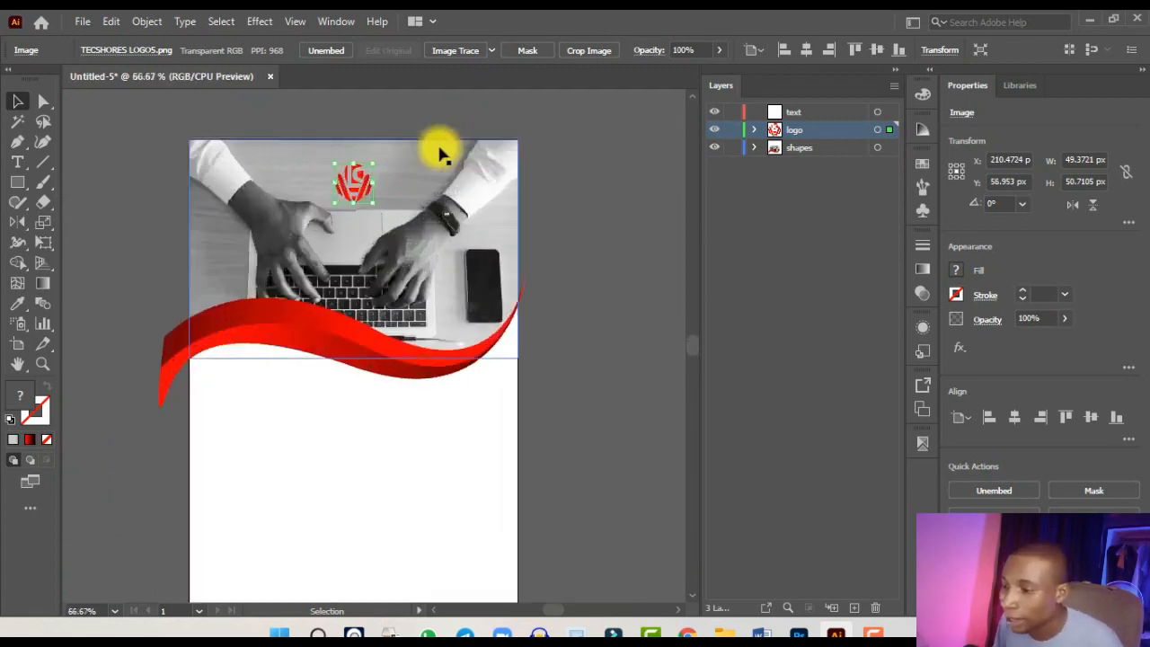
pyautogui.click(566, 130)
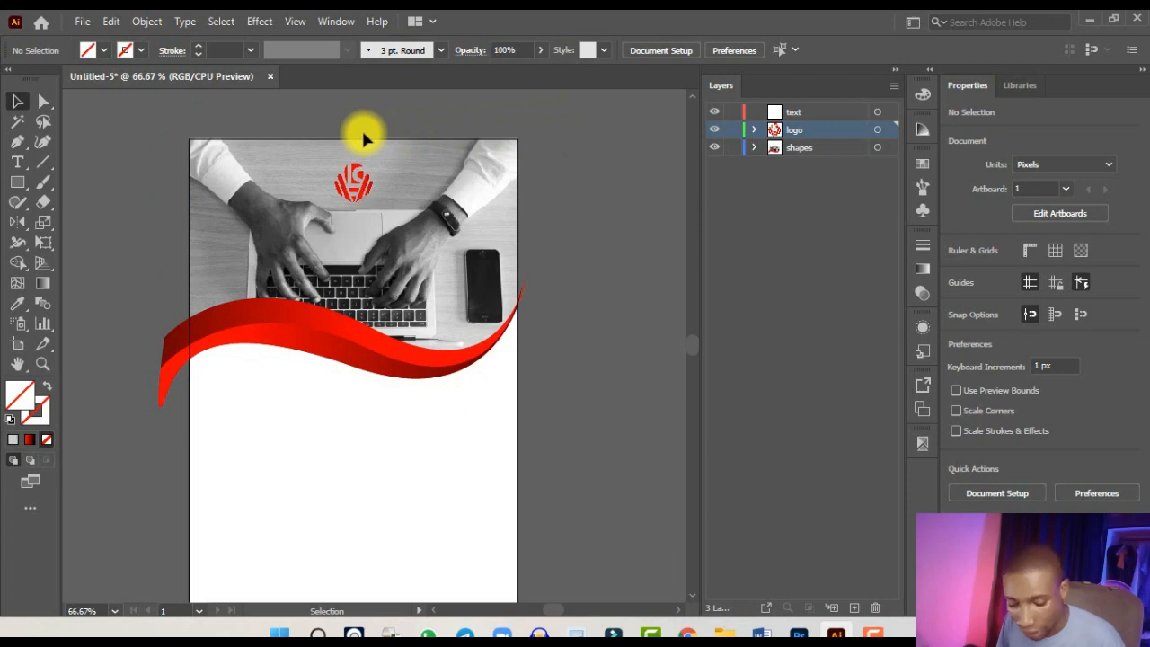
# - Show the rulers and place vertical margin guides just inside the artboard's left edge and at about X 398 px
pyautogui.hotkey('ctrl', 'r')
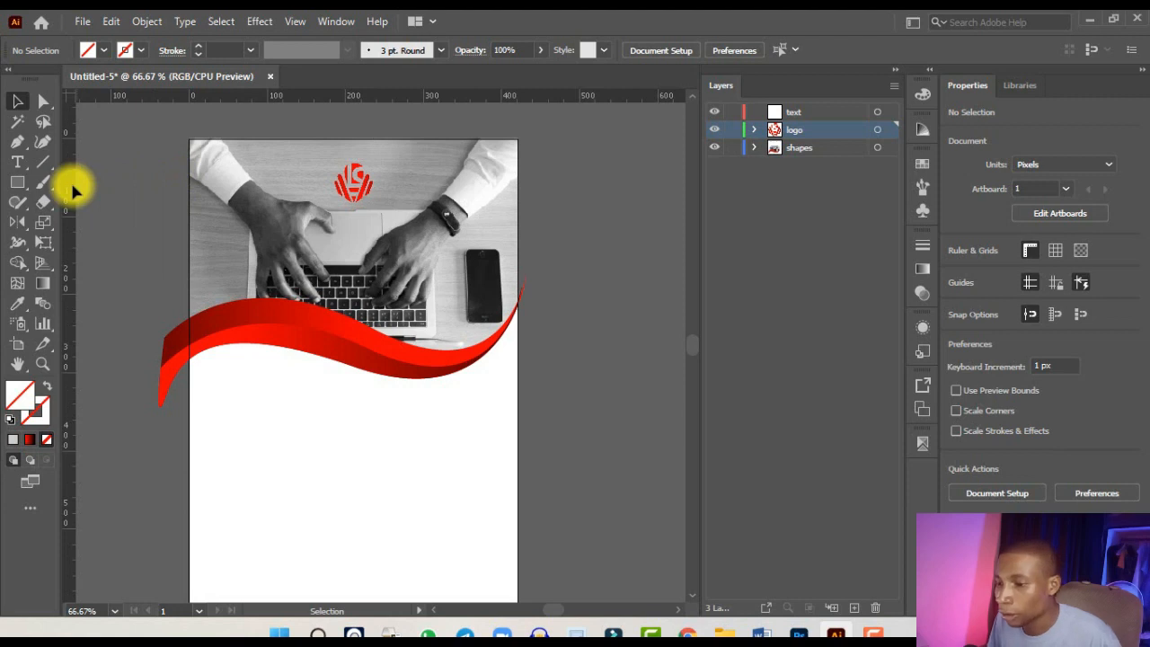
pyautogui.moveTo(72, 184); pyautogui.dragTo(207, 216)
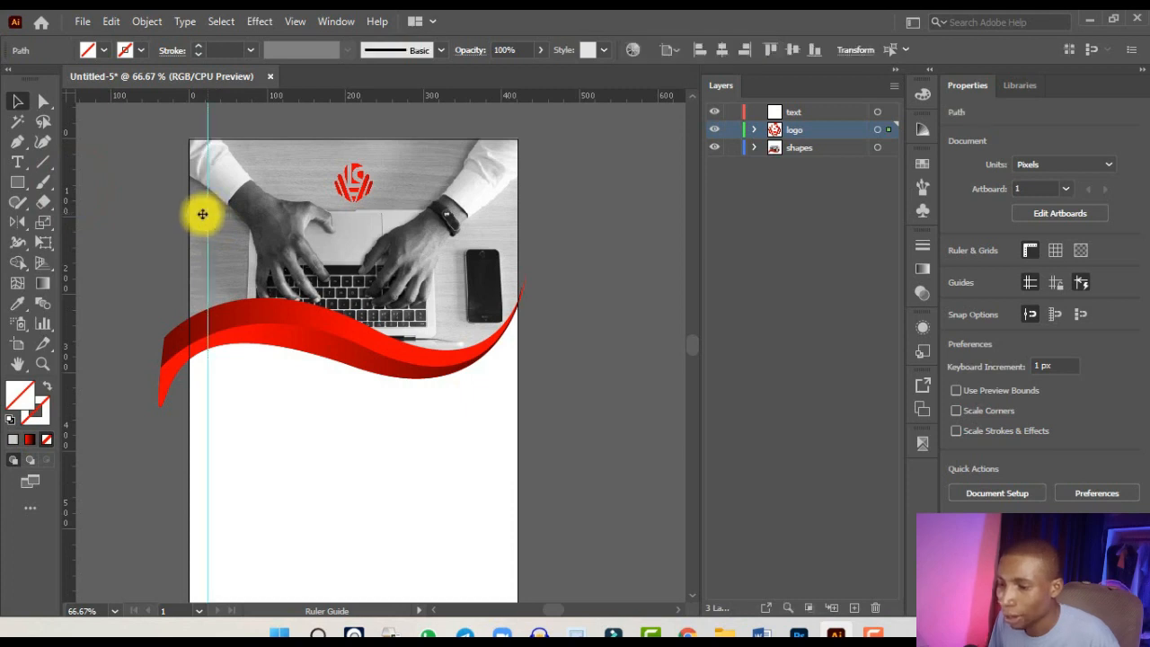
pyautogui.moveTo(70, 212); pyautogui.dragTo(499, 255)
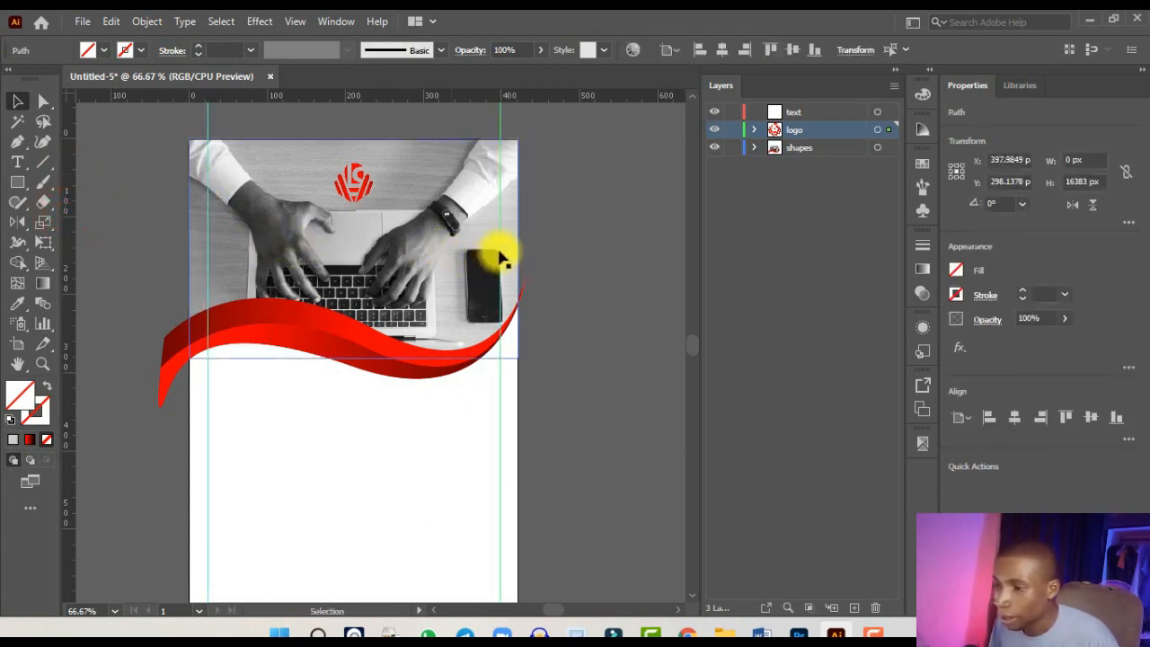
# - Place horizontal margin guides near the artboard's upper and lower edges, at about Y 22 px and Y 572 px
pyautogui.moveTo(421, 97); pyautogui.dragTo(402, 209)
pyautogui.hotkey('ctrl', '-')
pyautogui.hotkey('ctrl', '-')
pyautogui.hotkey('ctrl', '-')
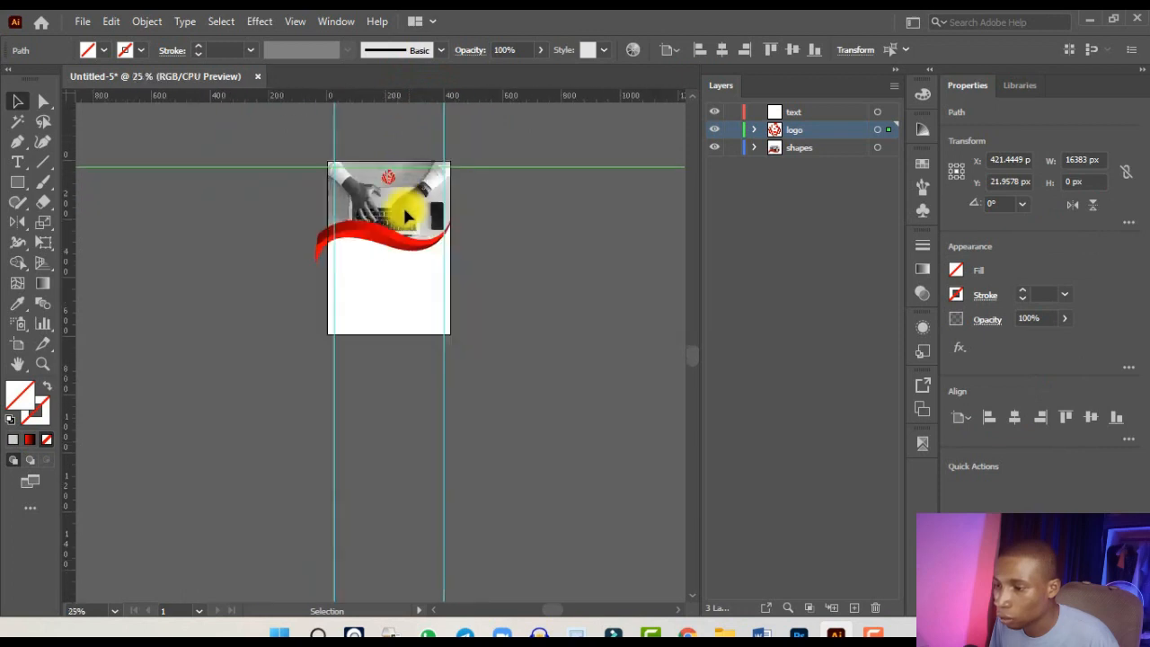
pyautogui.hotkey('ctrl', '+')
pyautogui.moveTo(408, 97); pyautogui.dragTo(454, 361)
pyautogui.hotkey('ctrl', '+')
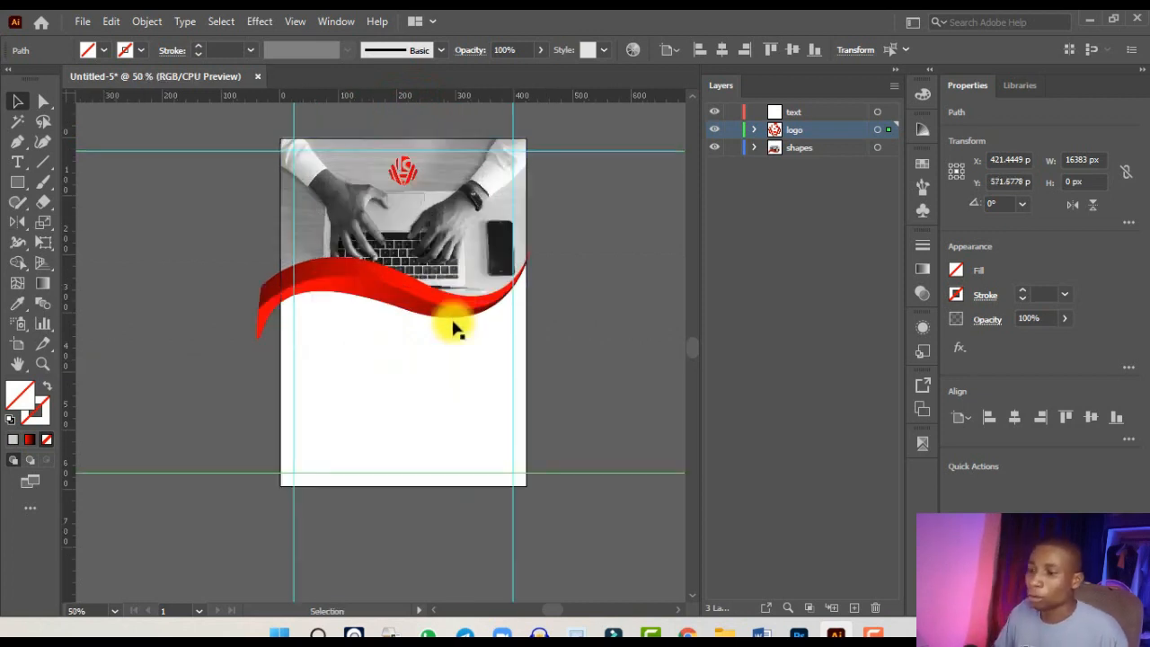
pyautogui.hotkey('ctrl', '+')
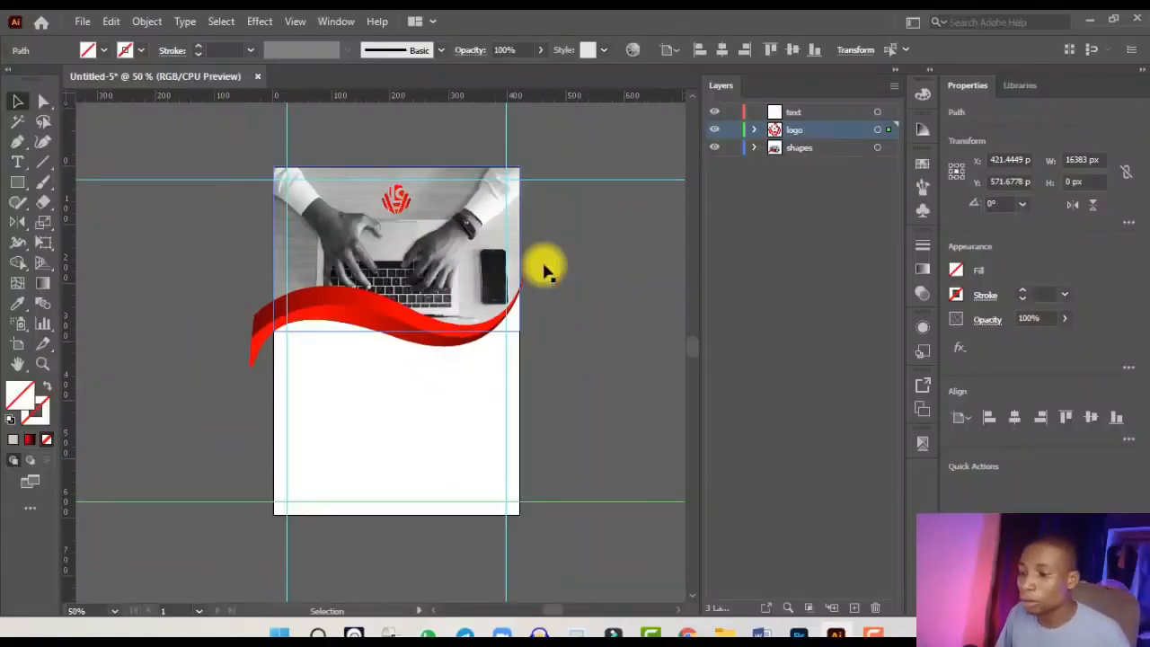
# - Make the logo layer active, after briefly choosing the text layer, and frame the logo closely
pyautogui.hotkey('ctrl', '=')
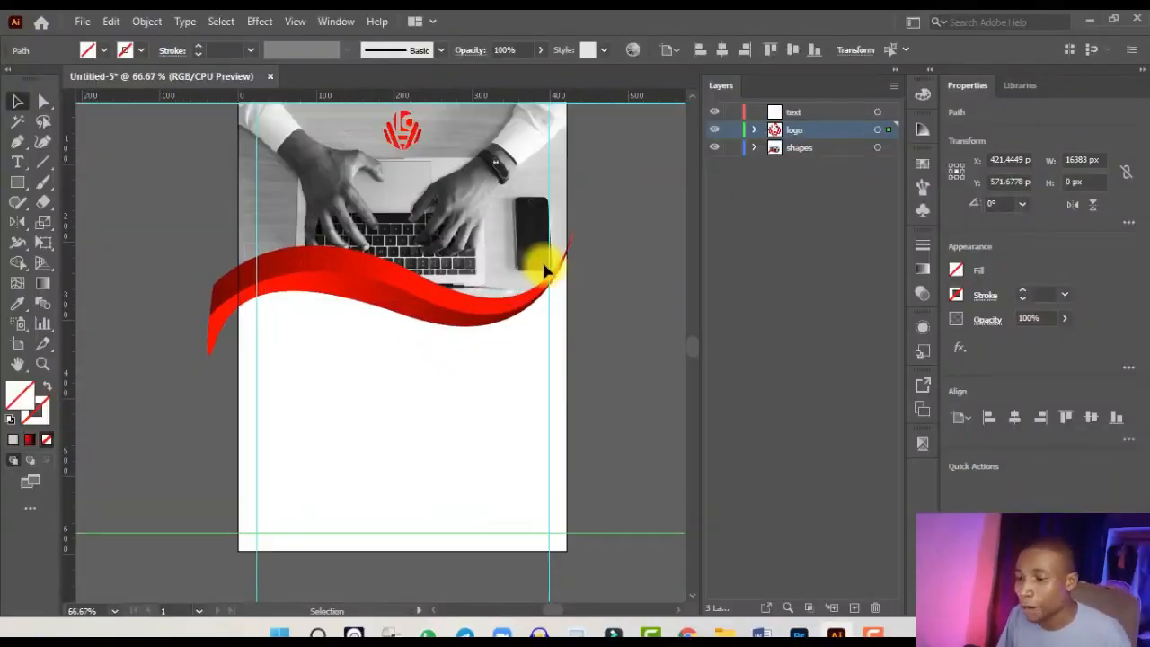
pyautogui.hotkey('ctrl', '=')
pyautogui.click(816, 107)
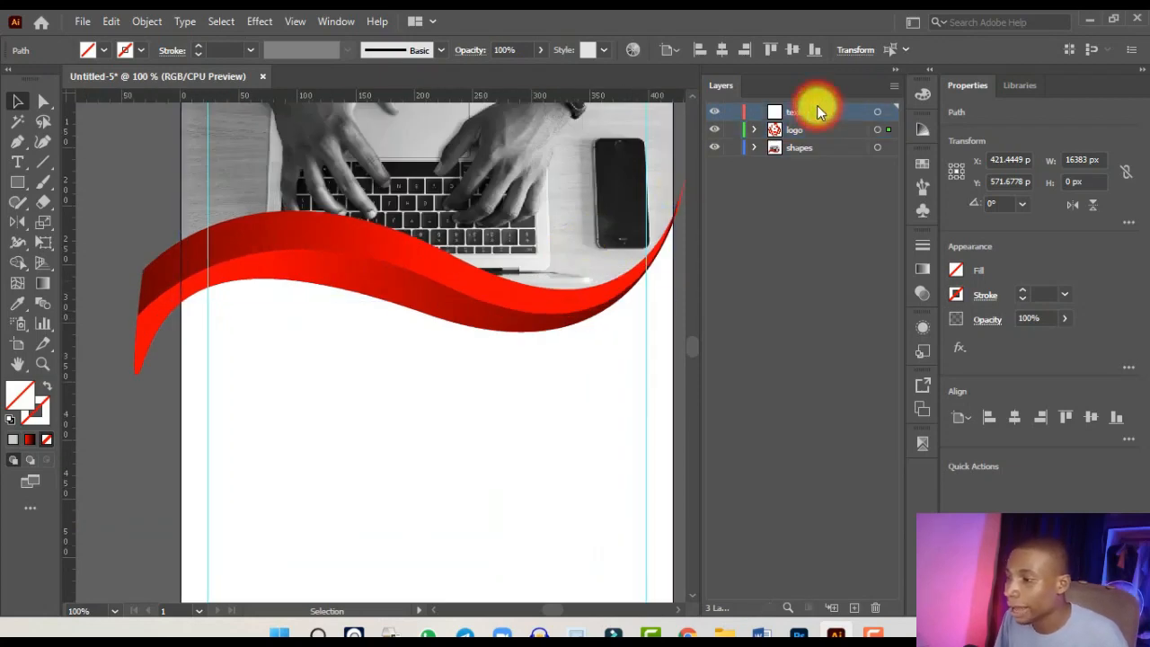
pyautogui.scroll(-2, 816, 106)
pyautogui.scroll(2, 814, 118)
pyautogui.click(807, 133)
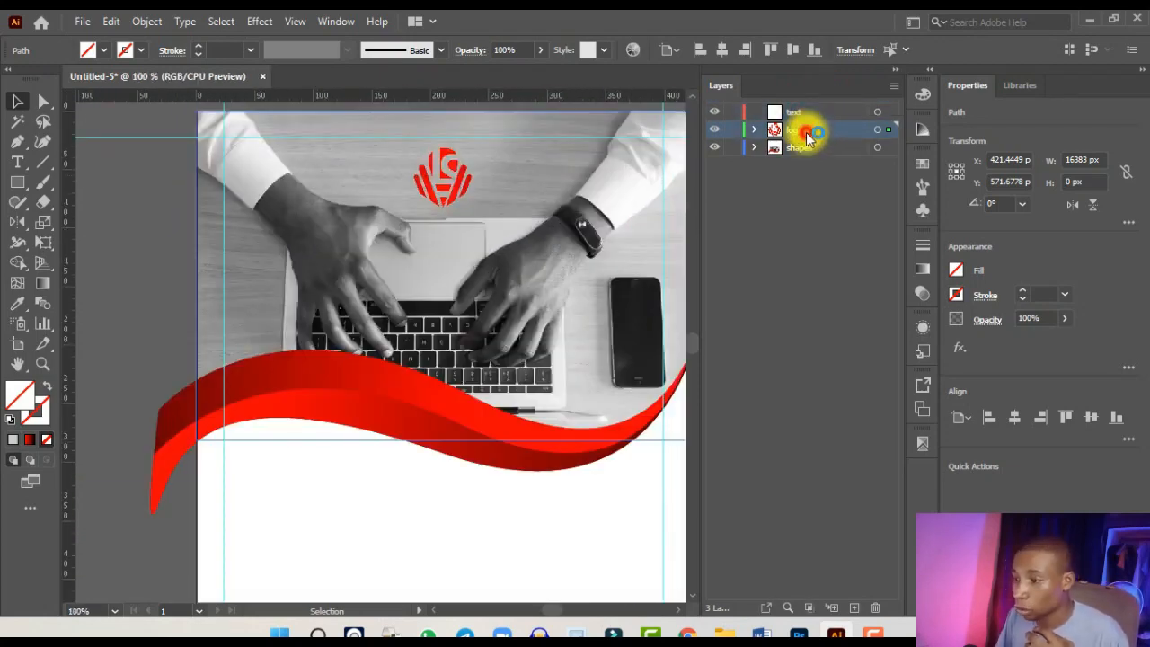
pyautogui.scroll(2, 437, 166)
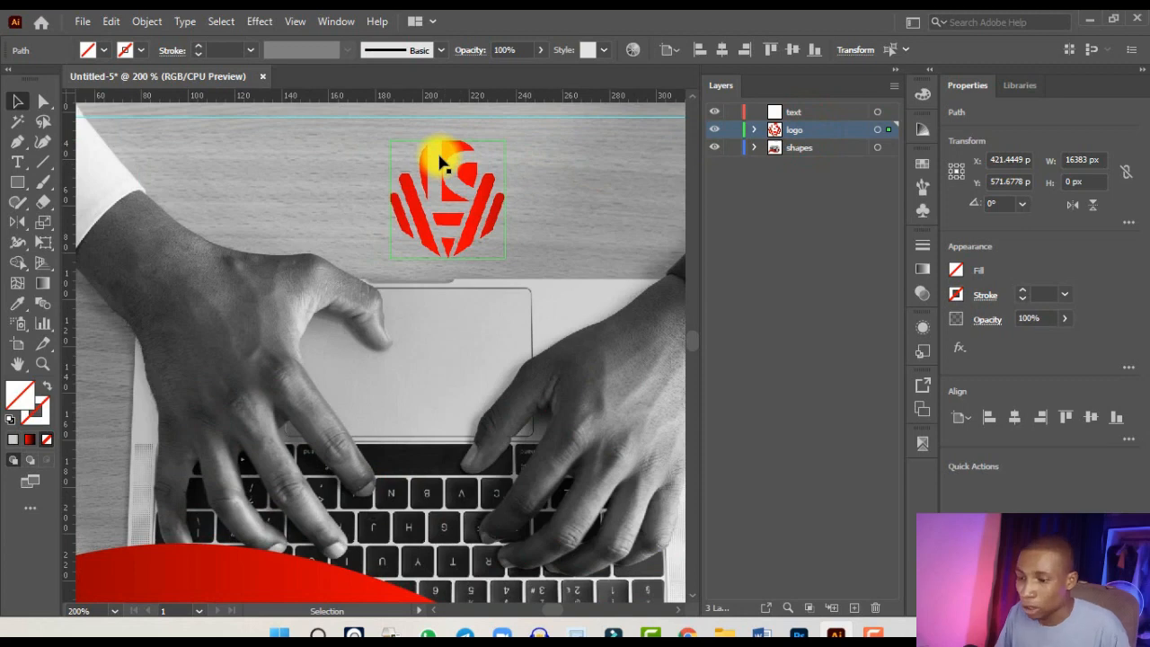
# - Draw a circle about 71 px in diameter around the logo with the Ellipse Tool and fill it white
pyautogui.click(20, 183)
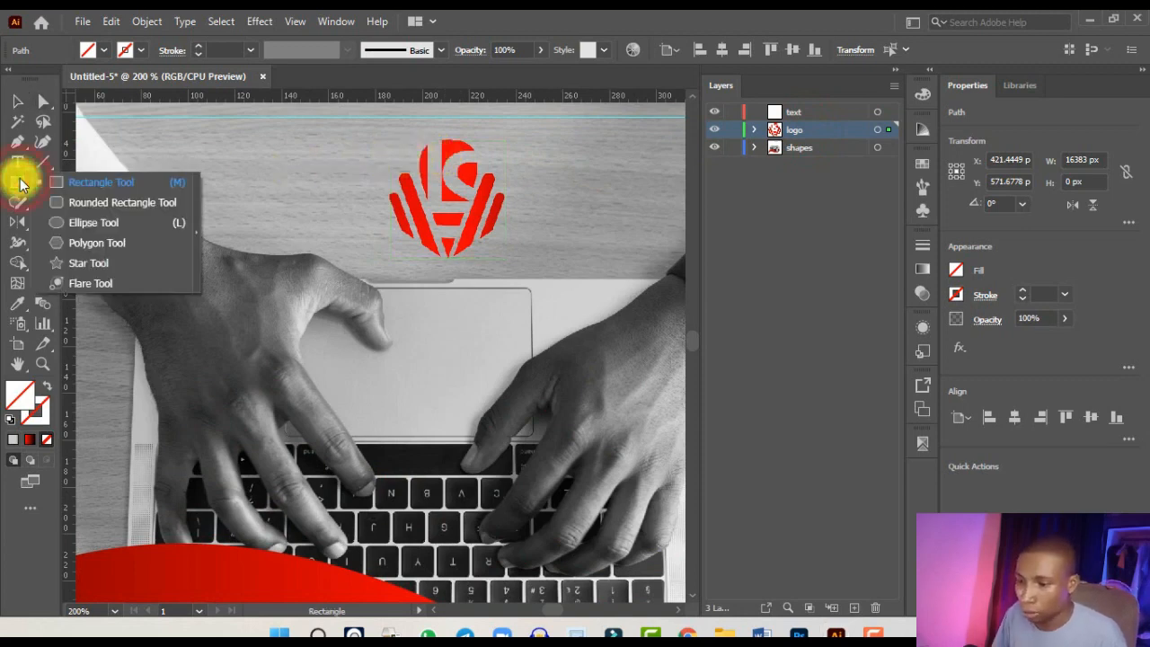
pyautogui.click(88, 223)
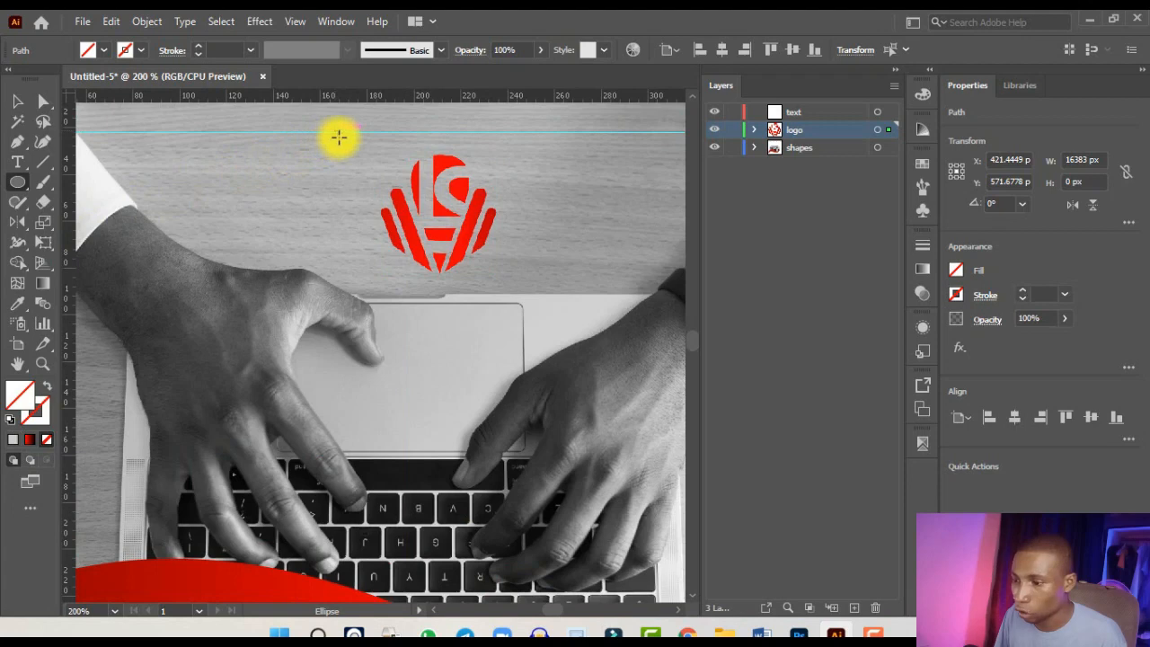
pyautogui.moveTo(337, 136)
pyautogui.mouseDown()
pyautogui.moveTo(526, 310)
pyautogui.moveTo(431, 257)
pyautogui.moveTo(481, 285)
pyautogui.moveTo(480, 304)
pyautogui.mouseUp()
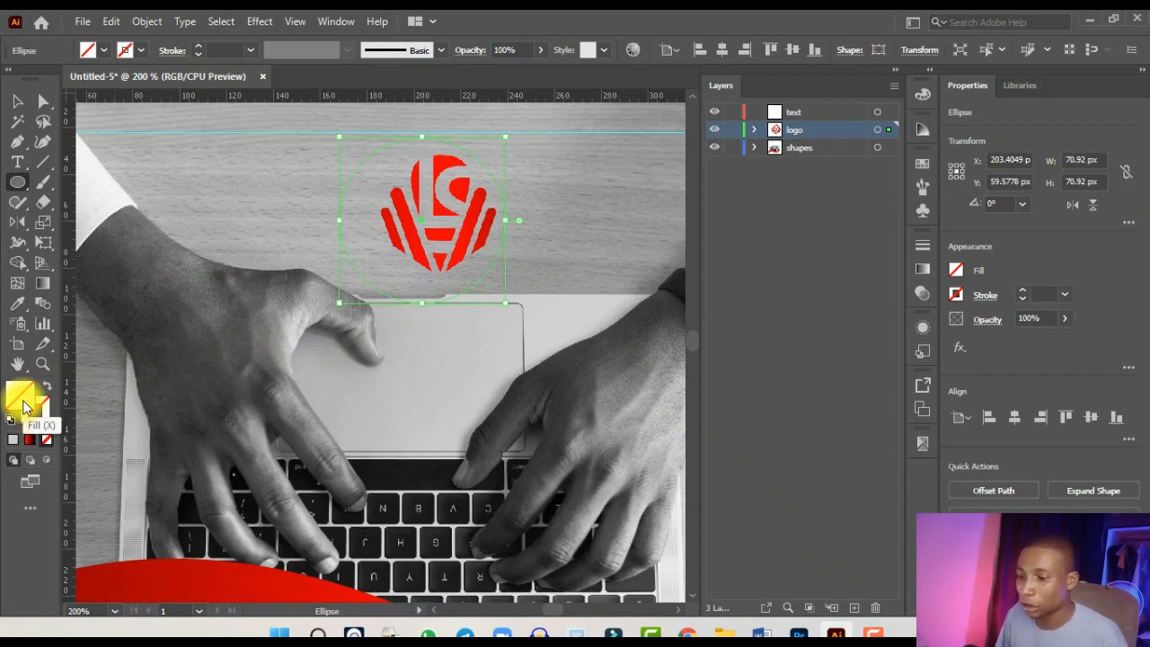
pyautogui.click(923, 95)
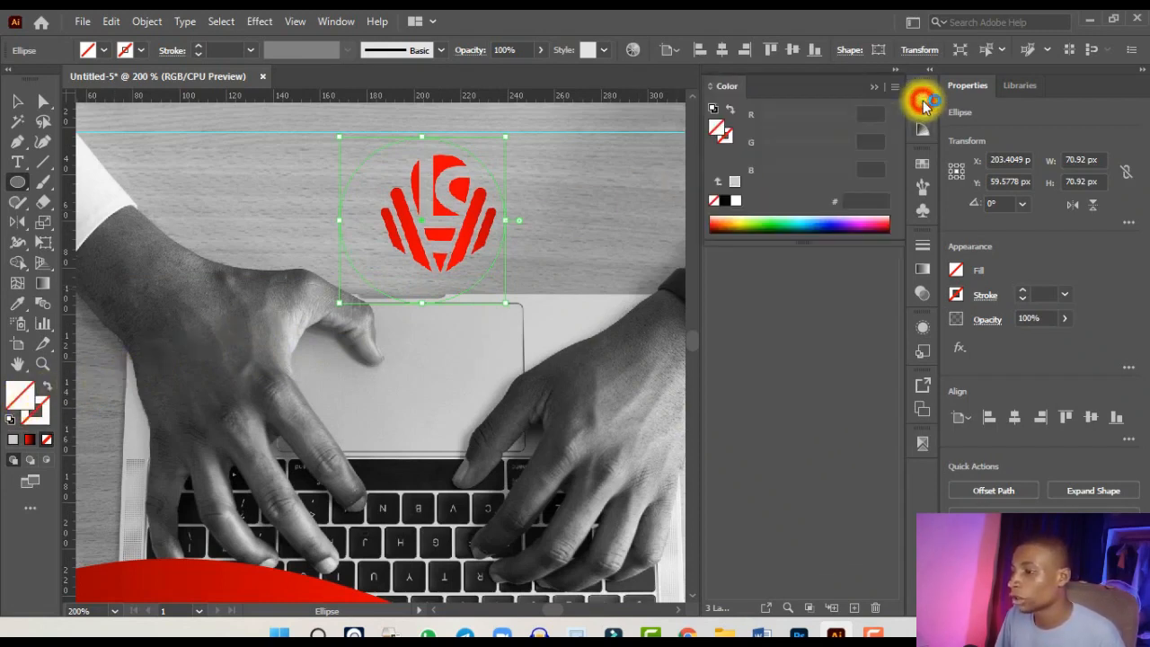
pyautogui.click(734, 203)
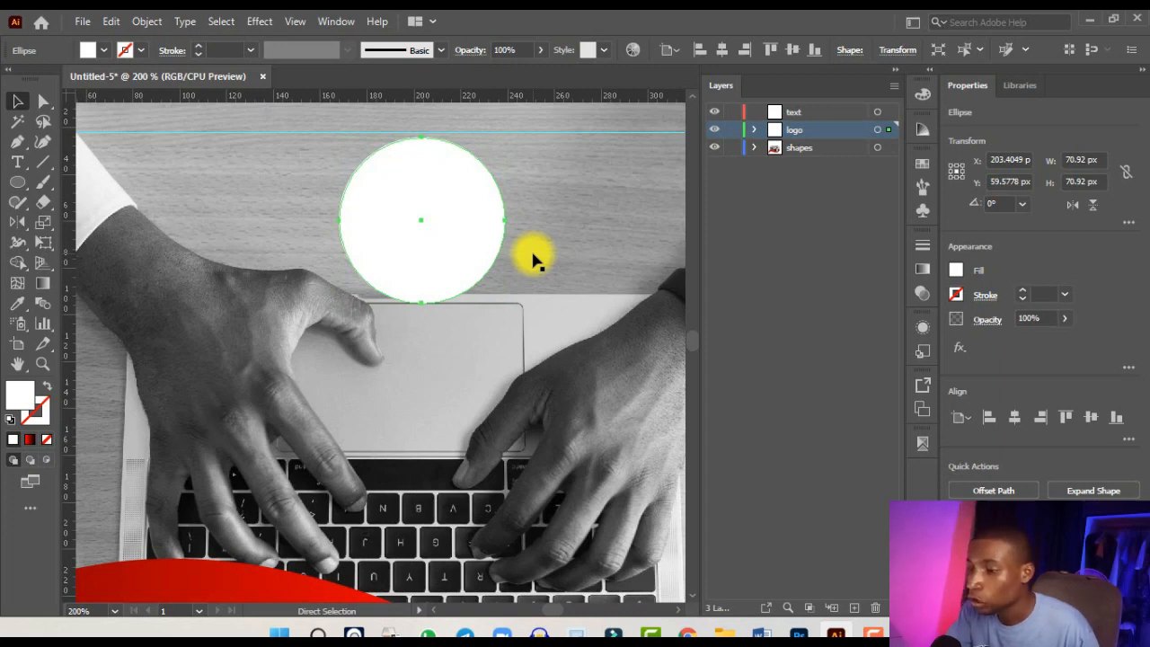
# - Move the white circle behind the red logo in the stacking order, undo the move, and apply it again
pyautogui.hotkey('ctrl', 'f')
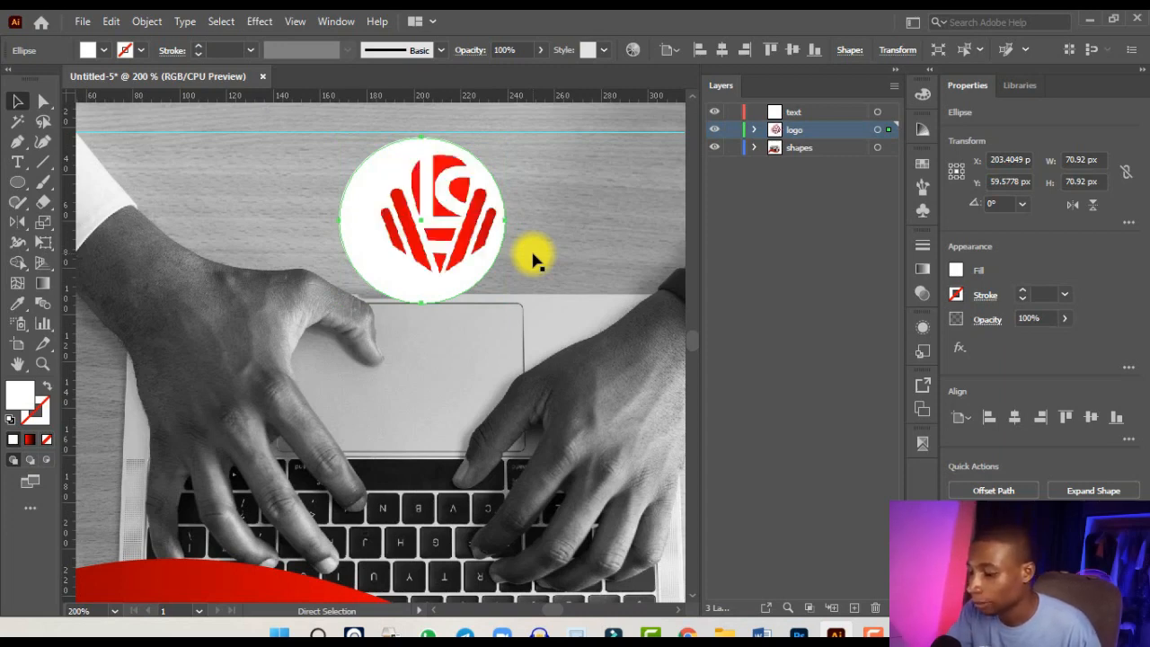
pyautogui.hotkey('ctrl', 'z')
pyautogui.hotkey('ctrl', 'f')
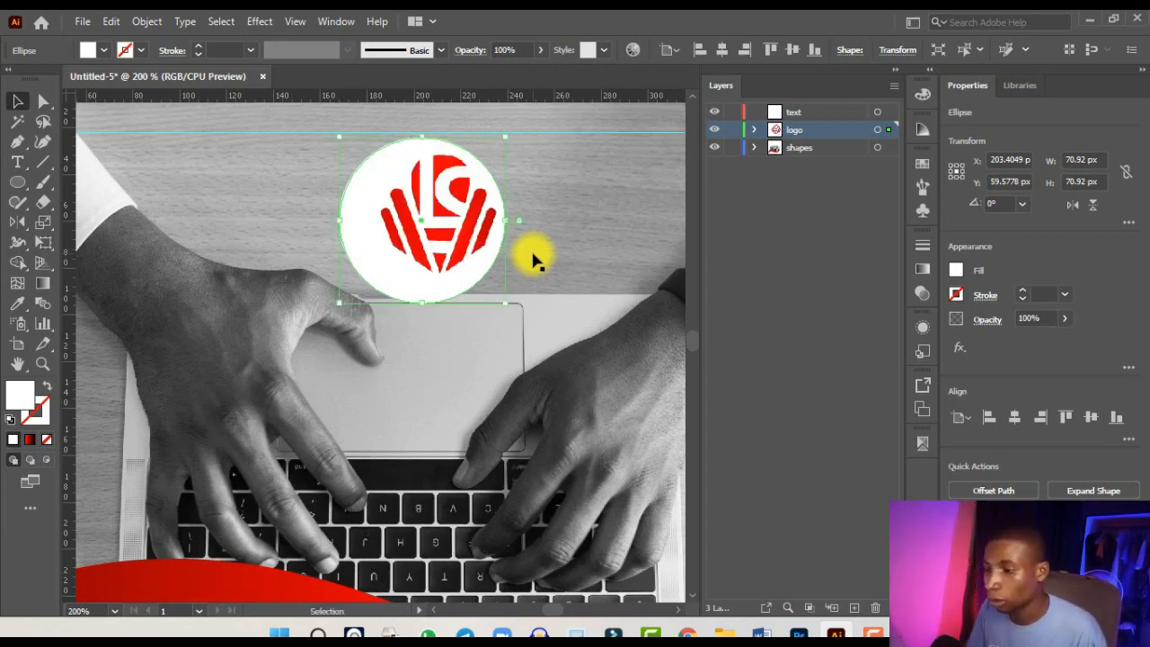
pyautogui.hotkey('ctrl', '+')
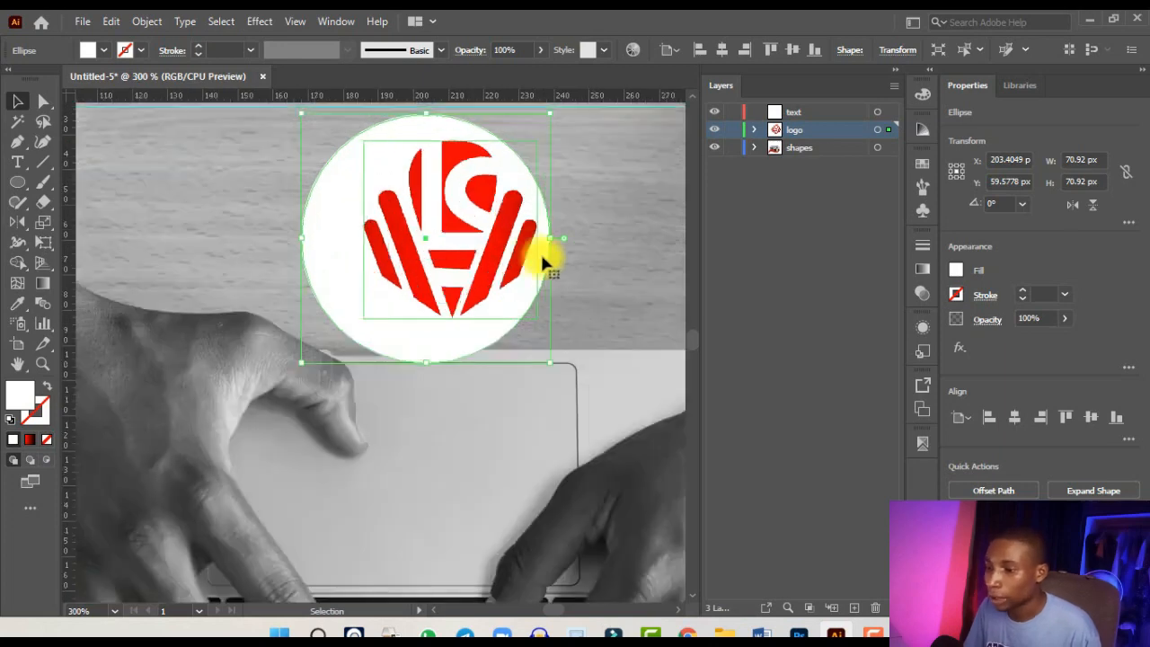
# - Scale the white circle down to about 63 px in diameter and centre it horizontally behind the logo
pyautogui.click(1012, 418)
pyautogui.hotkey('ctrl', '-')
pyautogui.hotkey('ctrl', '+')
pyautogui.hotkey('ctrl', '+')
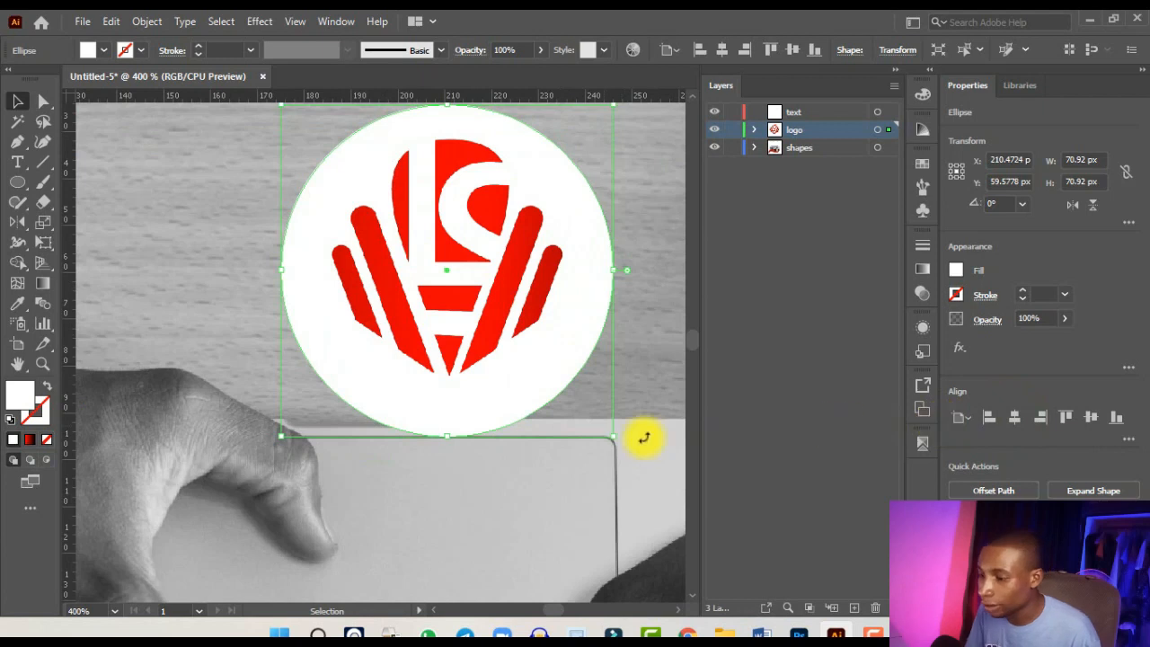
pyautogui.moveTo(612, 438); pyautogui.dragTo(577, 400)
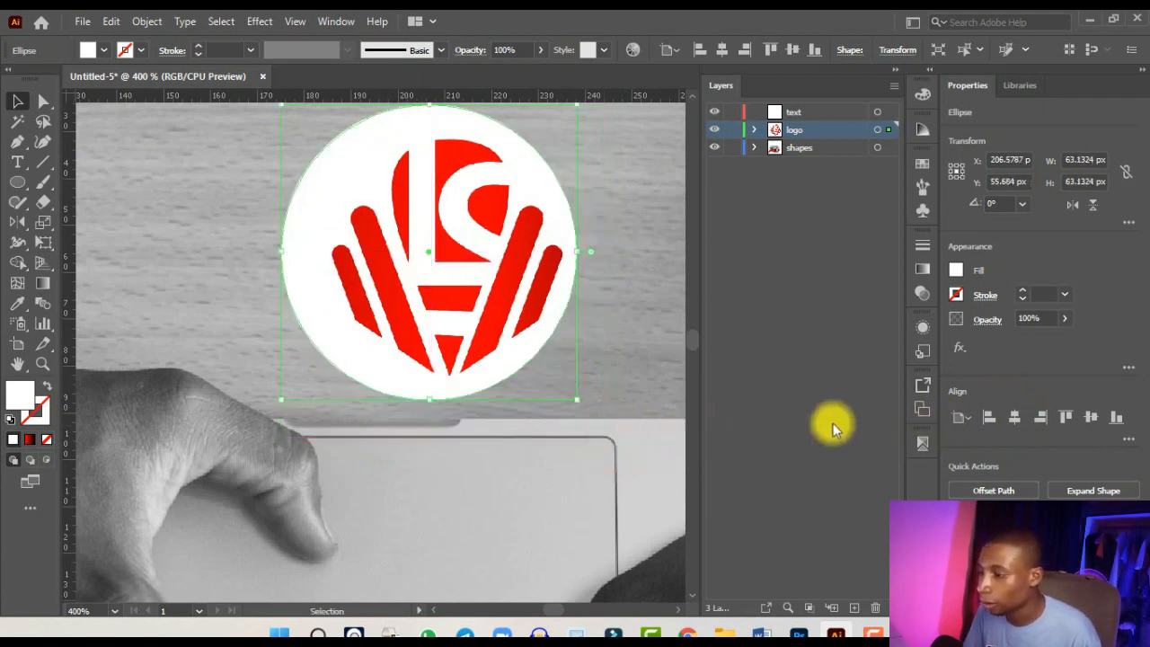
pyautogui.click(1012, 419)
pyautogui.scroll(1, 550, 209)
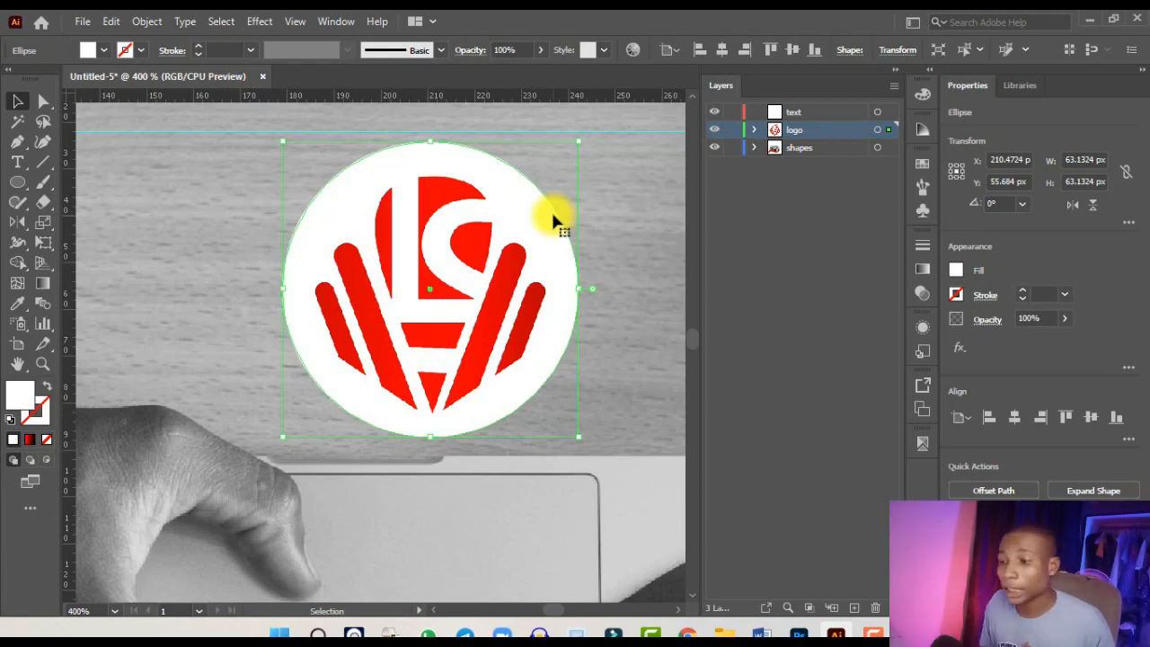
# - Apply a Multiply drop shadow with 50% opacity to the white circle, then deselect it
pyautogui.click(259, 20)
pyautogui.moveTo(328, 208)
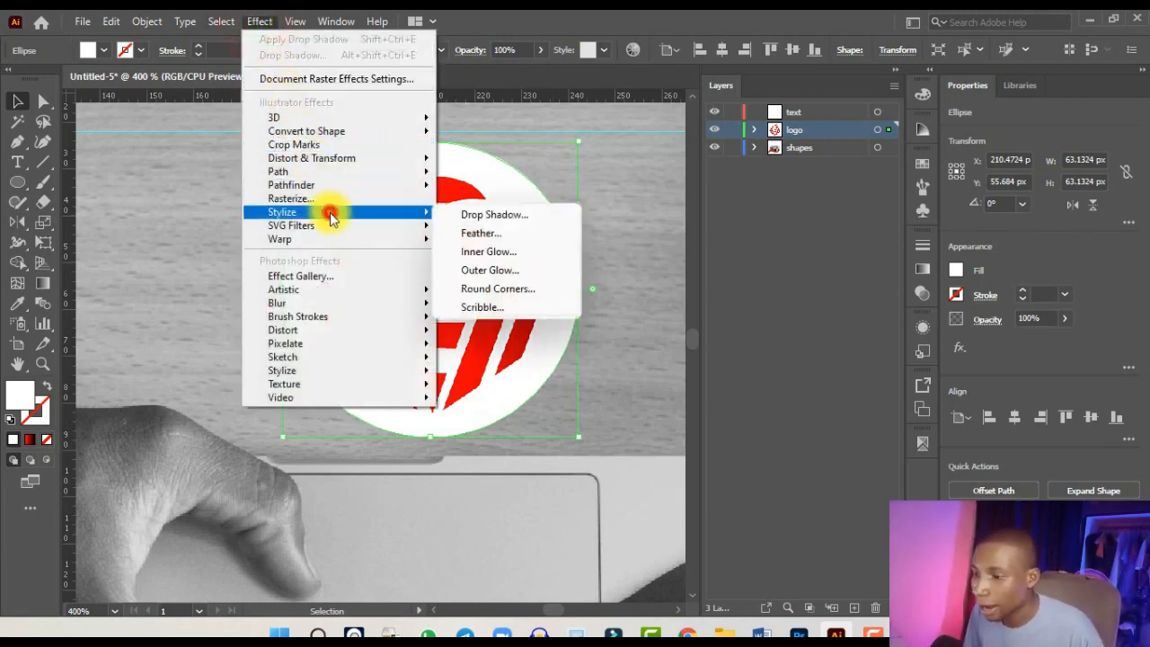
pyautogui.click(520, 219)
pyautogui.doubleClick(745, 218)
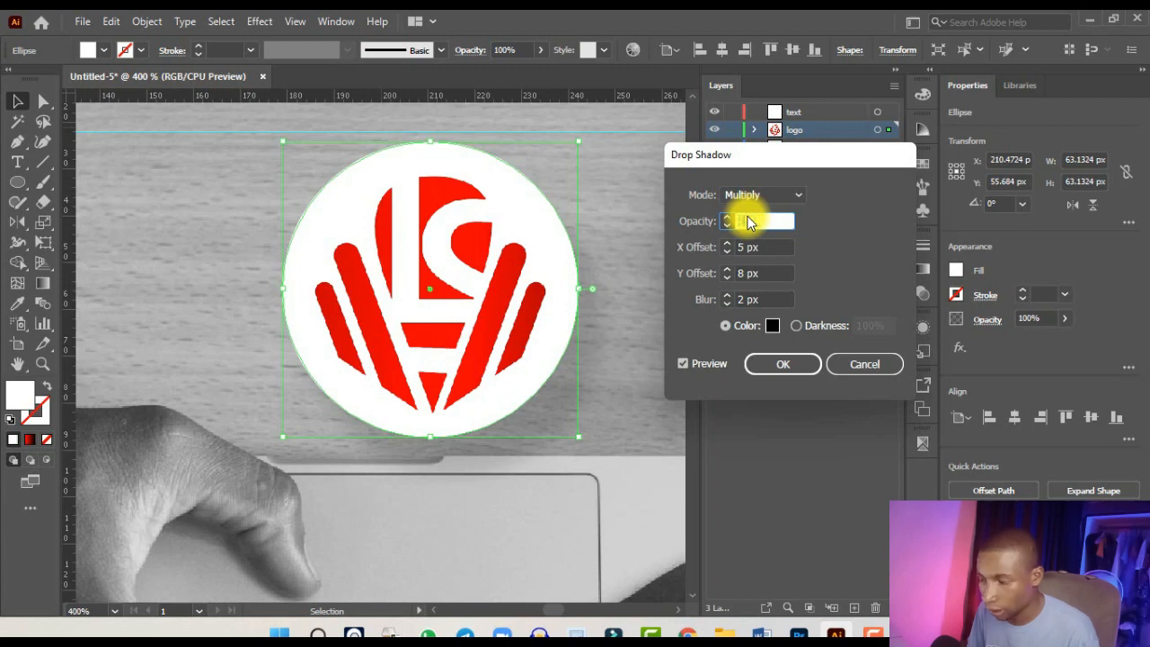
pyautogui.write('50')
pyautogui.doubleClick(761, 300)
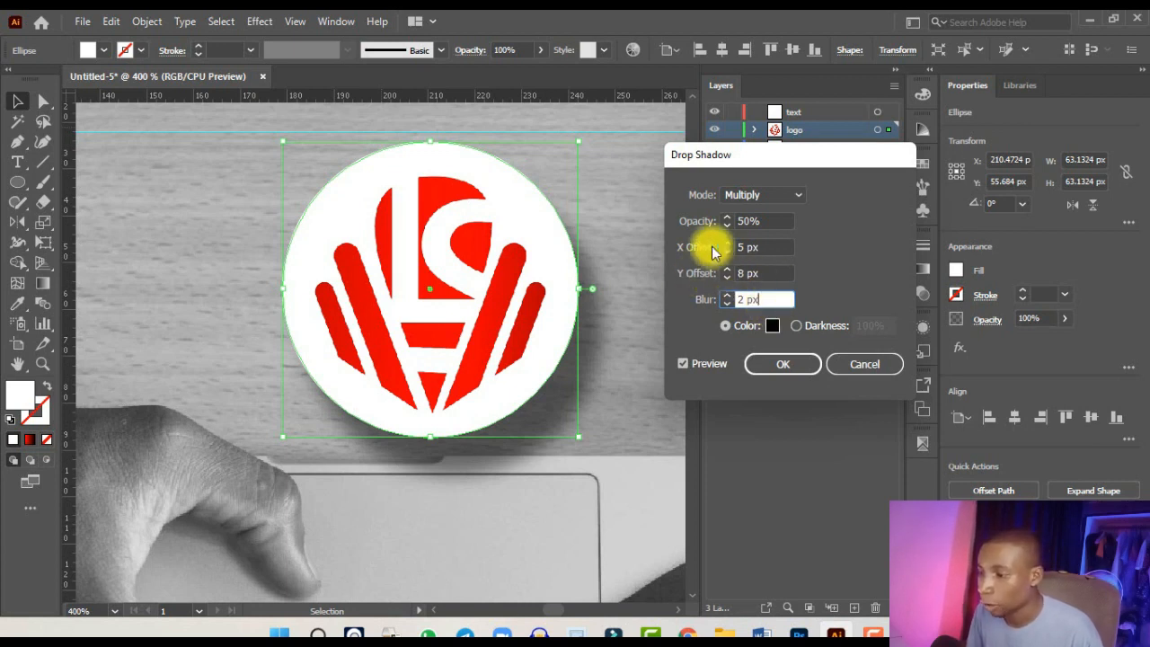
pyautogui.click(783, 367)
pyautogui.hotkey('ctrl', '-')
pyautogui.hotkey('ctrl', '-')
pyautogui.hotkey('ctrl', '-')
pyautogui.hotkey('ctrl', '-')
pyautogui.click(525, 196)
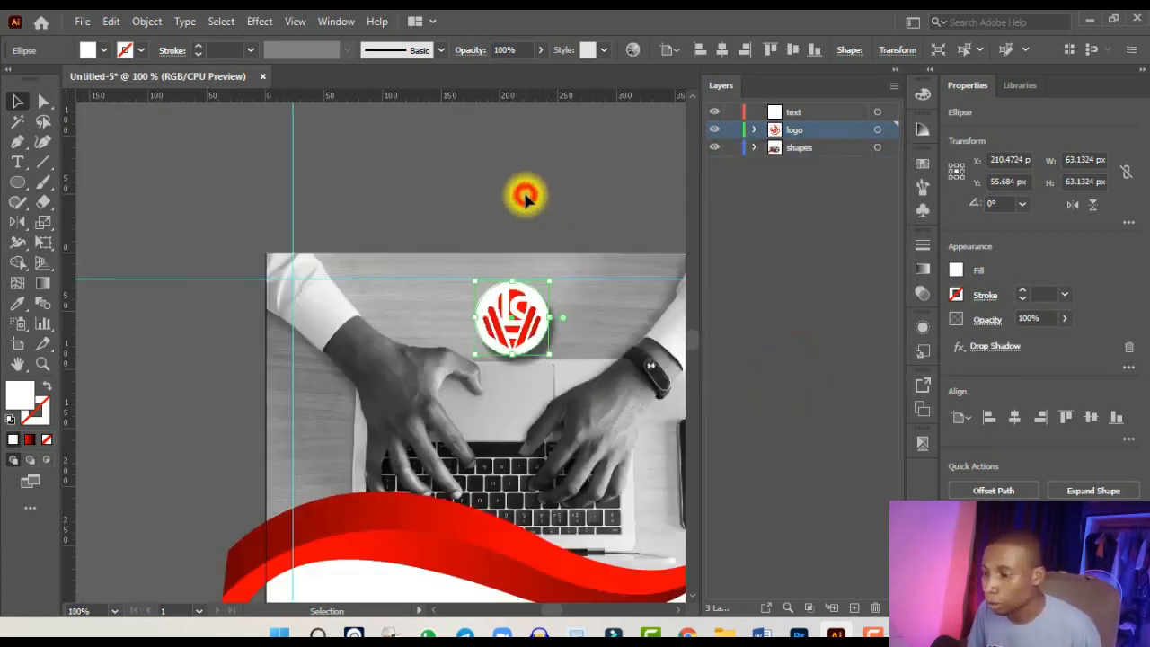
pyautogui.click(525, 197)
# - Add the point text "TECSHORES" on the text layer, in the white area below the red ribbon
pyautogui.hotkey('ctrl', '-')
pyautogui.hotkey('ctrl', '+')
pyautogui.hotkey('ctrl', '+')
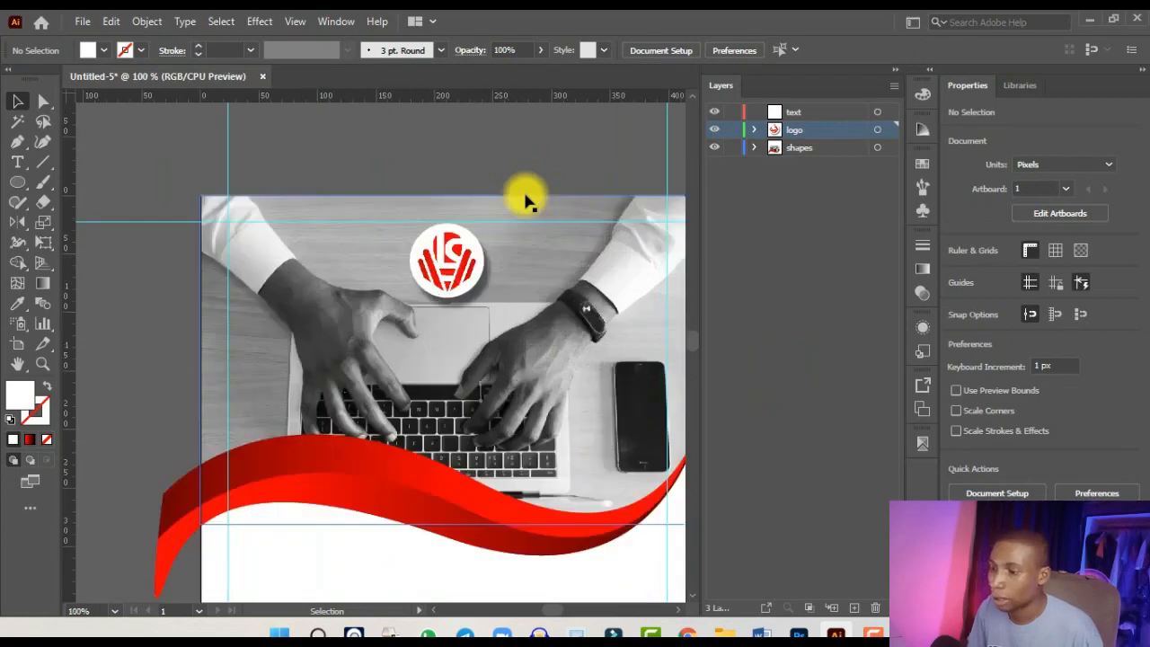
pyautogui.hotkey('ctrl', '-')
pyautogui.hotkey('ctrl', '-')
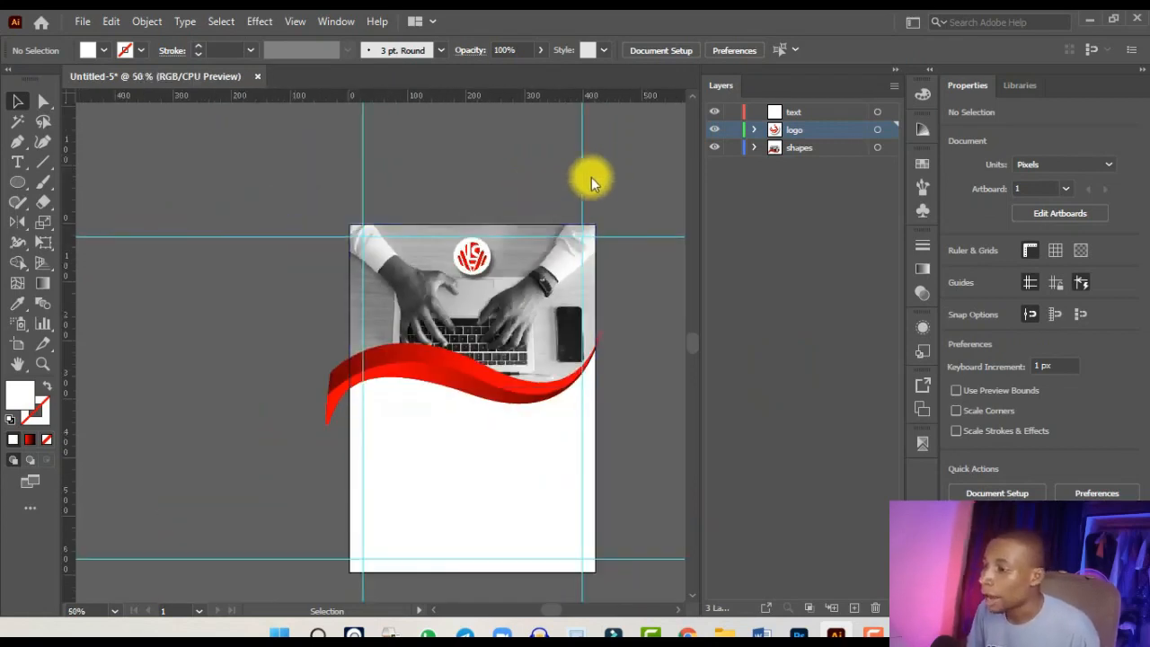
pyautogui.click(820, 115)
pyautogui.hotkey('ctrl', '+')
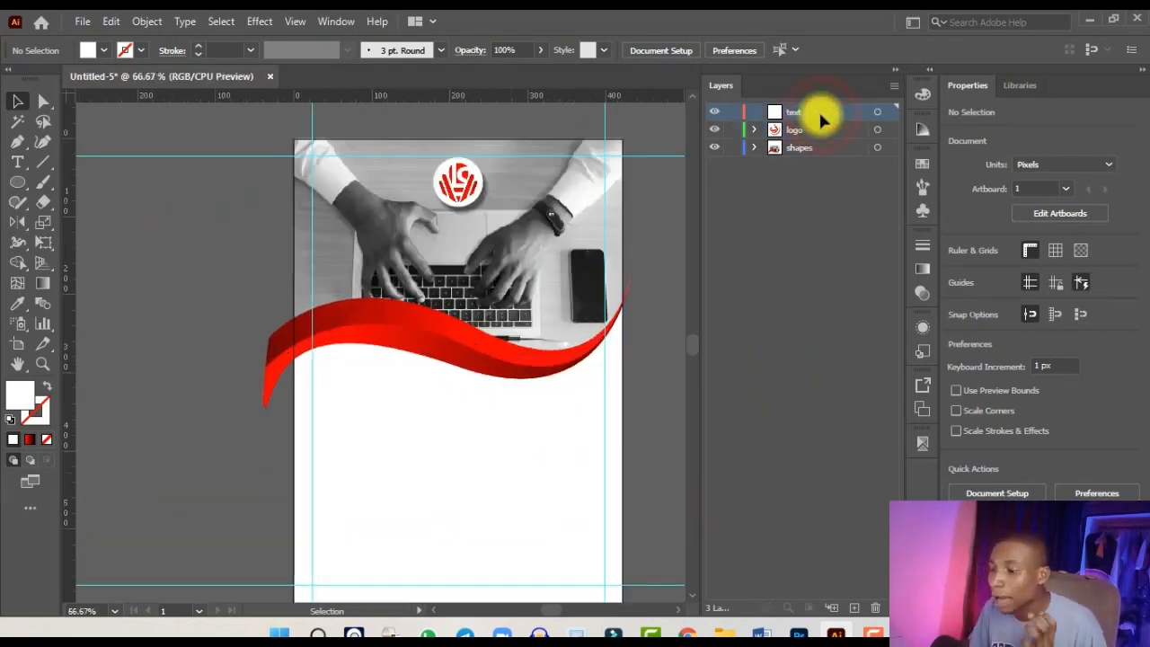
pyautogui.click(19, 162)
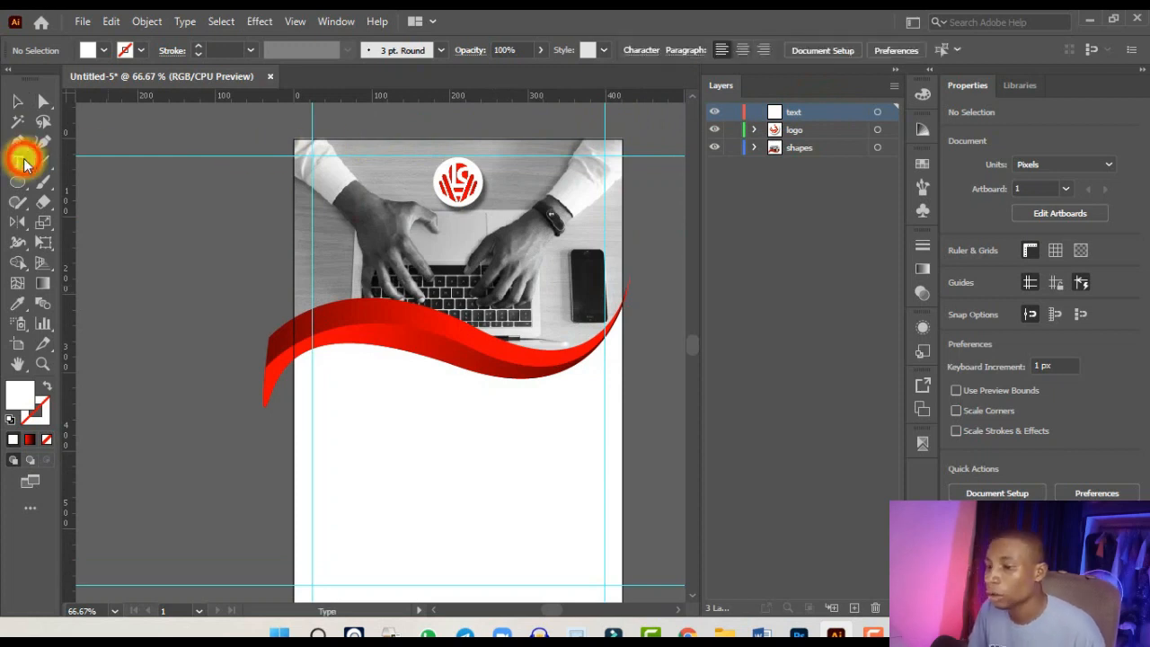
pyautogui.hotkey('ctrl', '+')
pyautogui.hotkey('ctrl', '+')
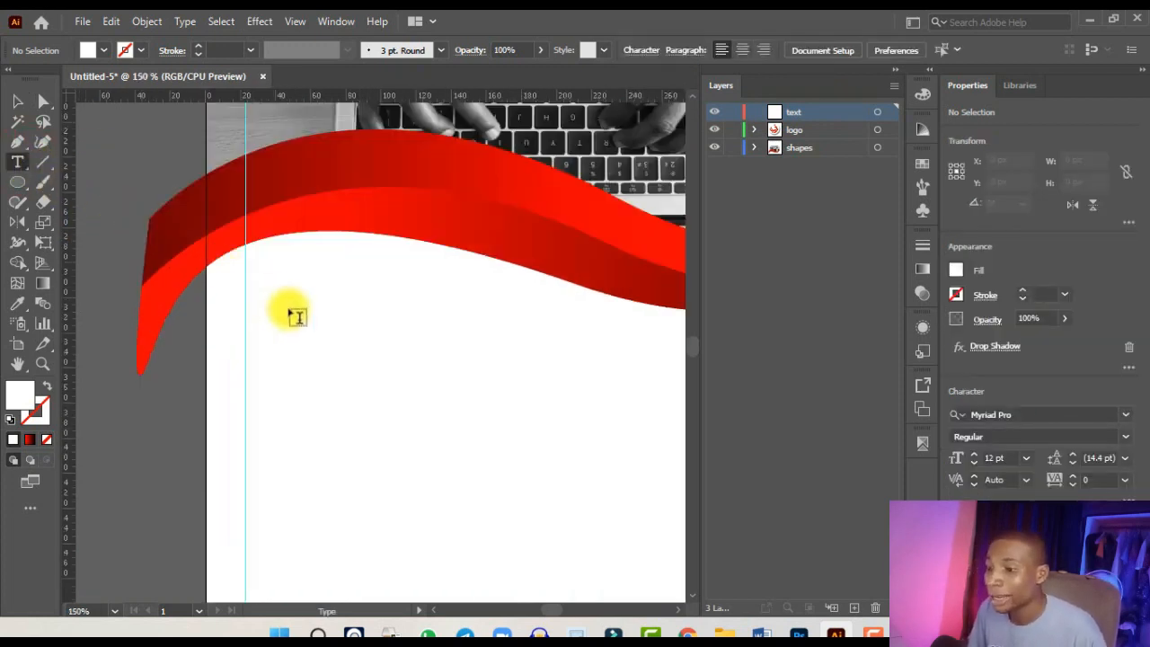
pyautogui.click(290, 308)
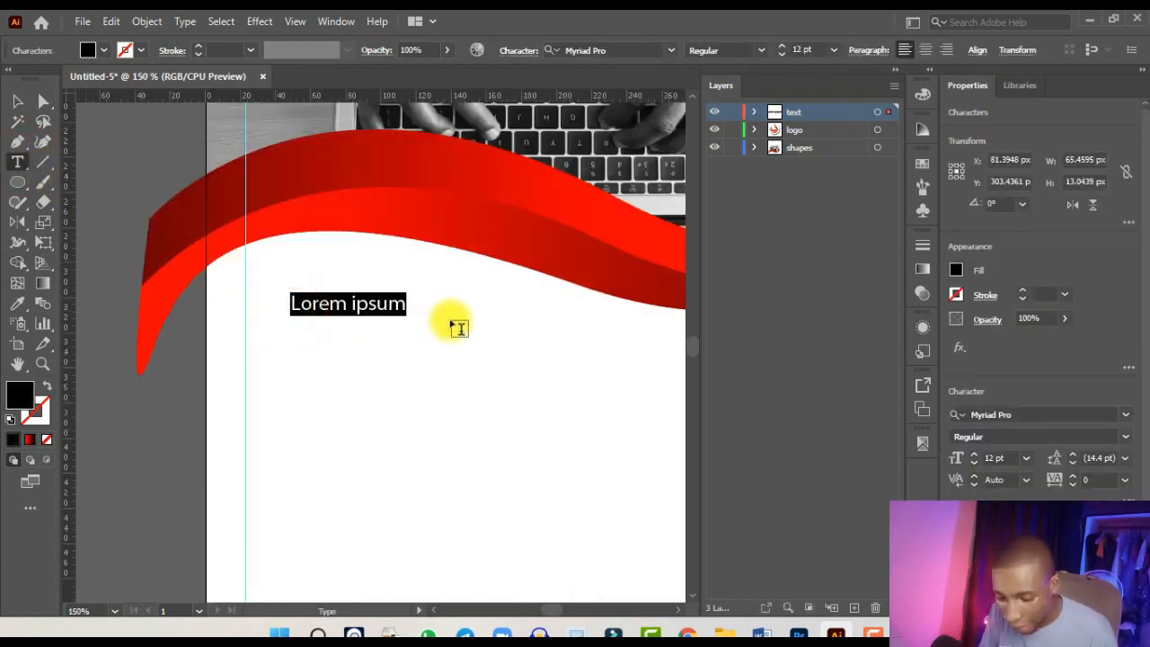
pyautogui.write('TECSHORES')
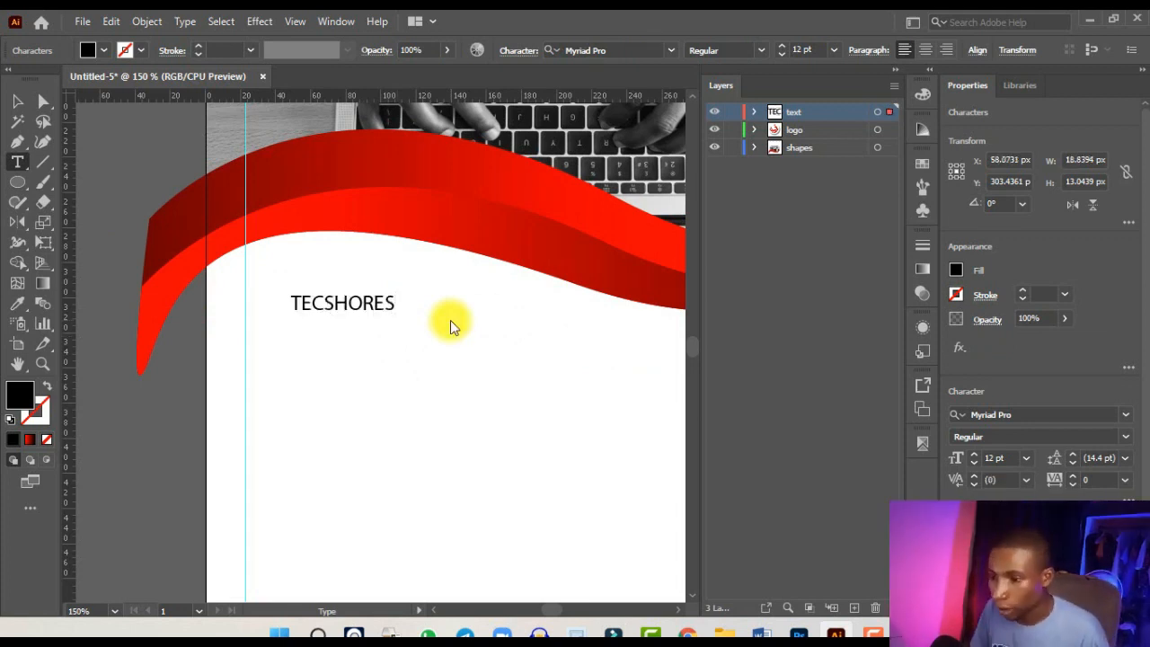
# - Enlarge the TECSHORES text to about 30 pt and set its font to Africa Regular
pyautogui.click(18, 102)
pyautogui.moveTo(390, 310); pyautogui.dragTo(549, 397)
pyautogui.hotkey('ctrl', '0')
pyautogui.hotkey('ctrl', '1')
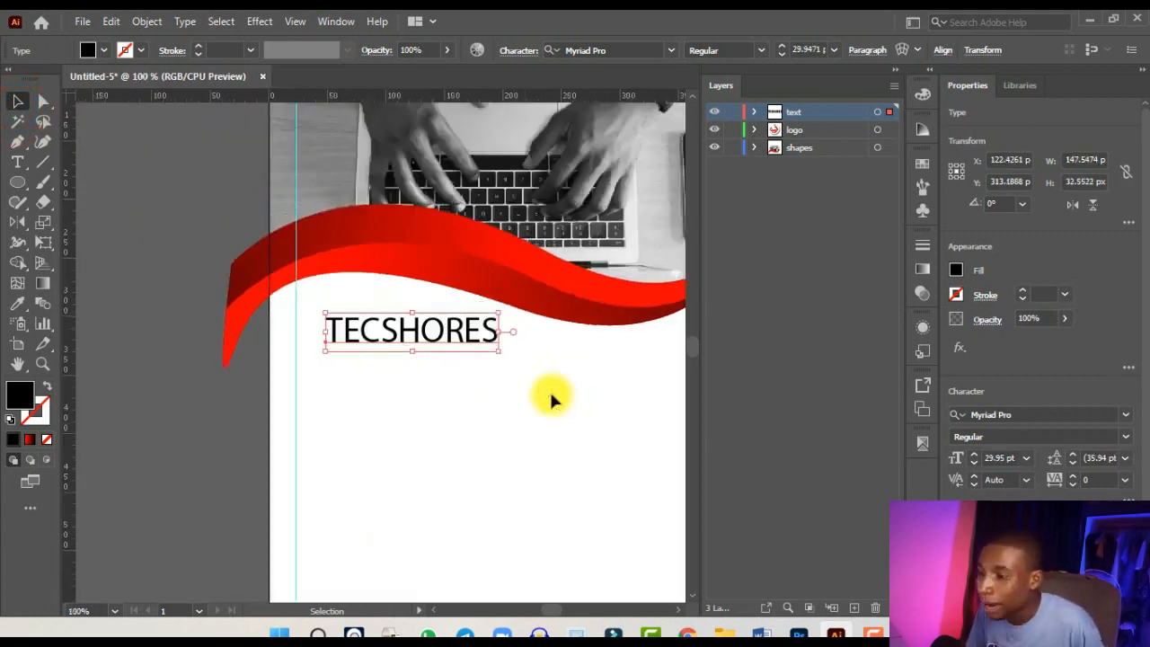
pyautogui.click(600, 52)
pyautogui.write('AFRIC')
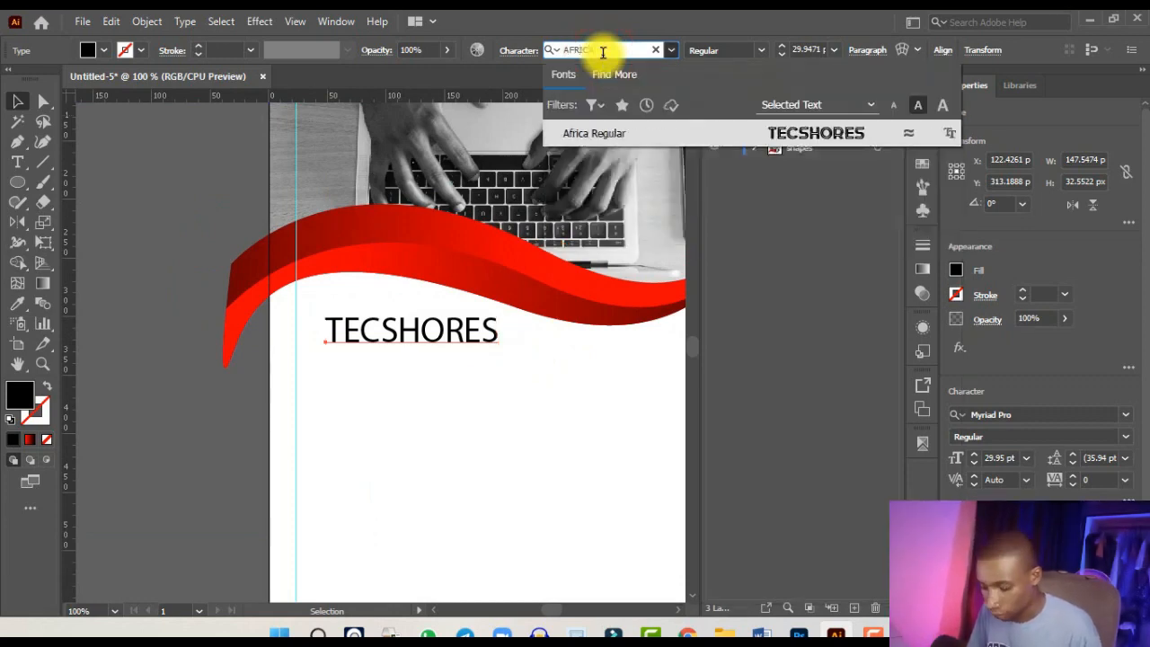
pyautogui.press('Return')
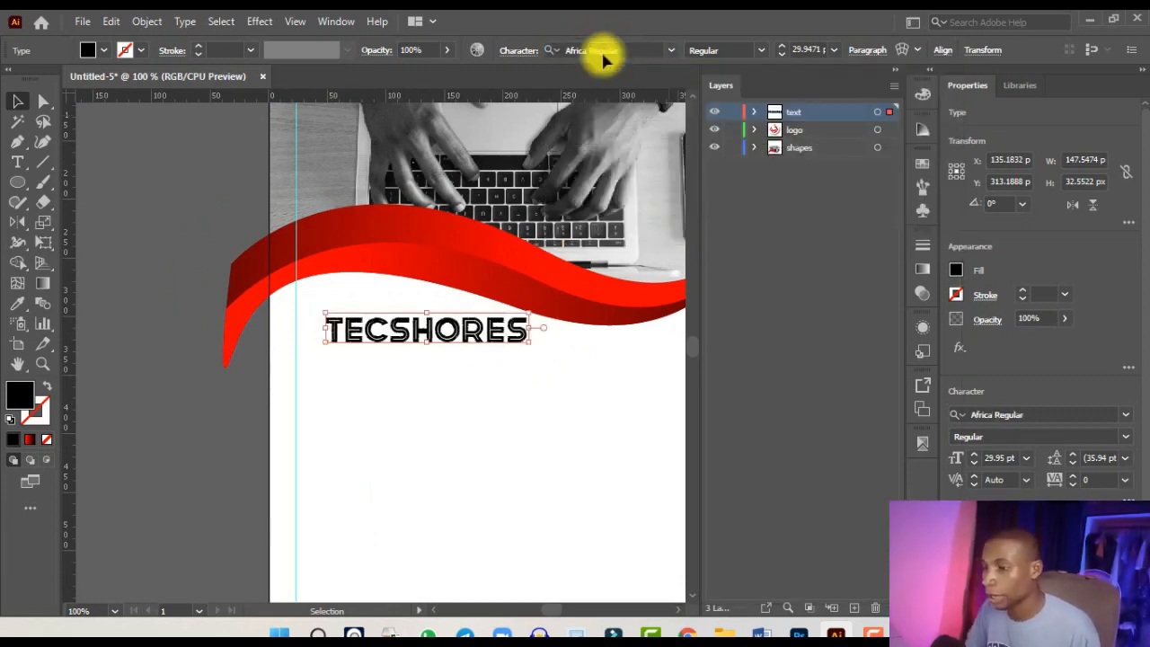
# - Fill the TECSHORES heading with the bright red swatch
pyautogui.hotkey('ctrl', '0')
pyautogui.scroll(2, 476, 331)
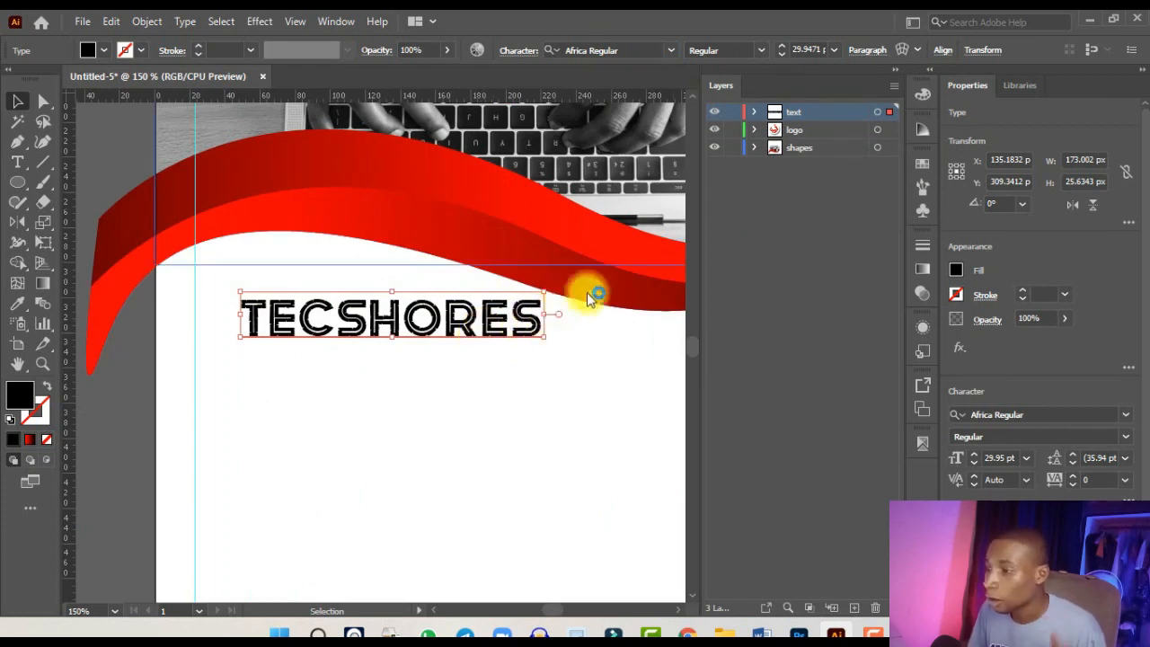
pyautogui.click(919, 165)
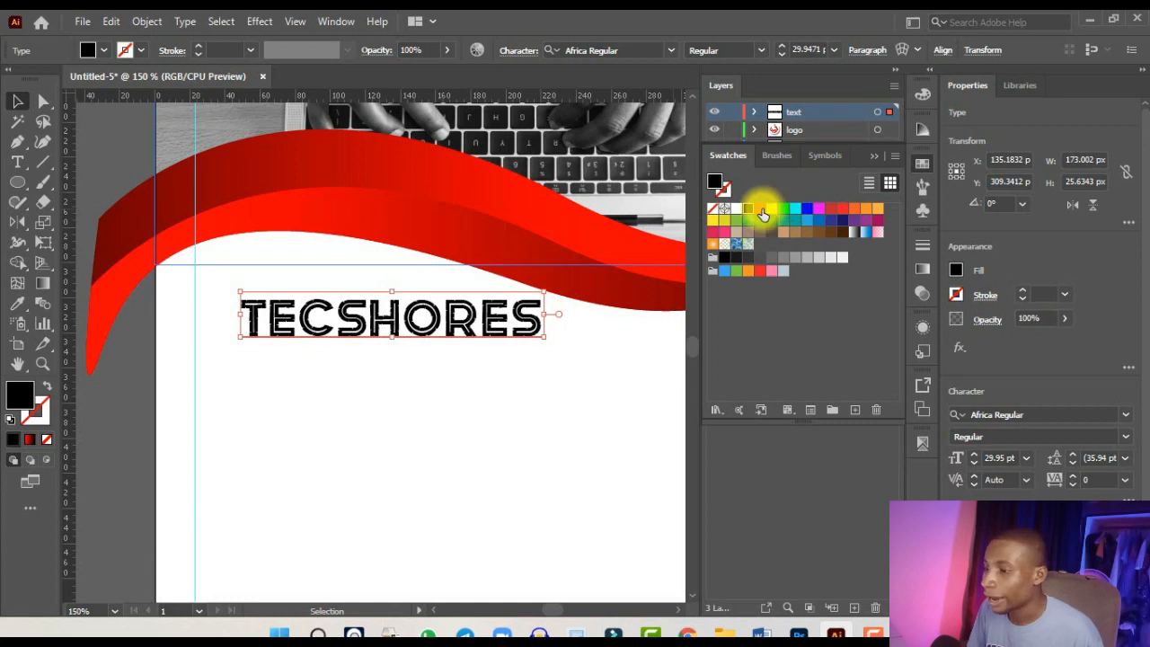
pyautogui.click(762, 212)
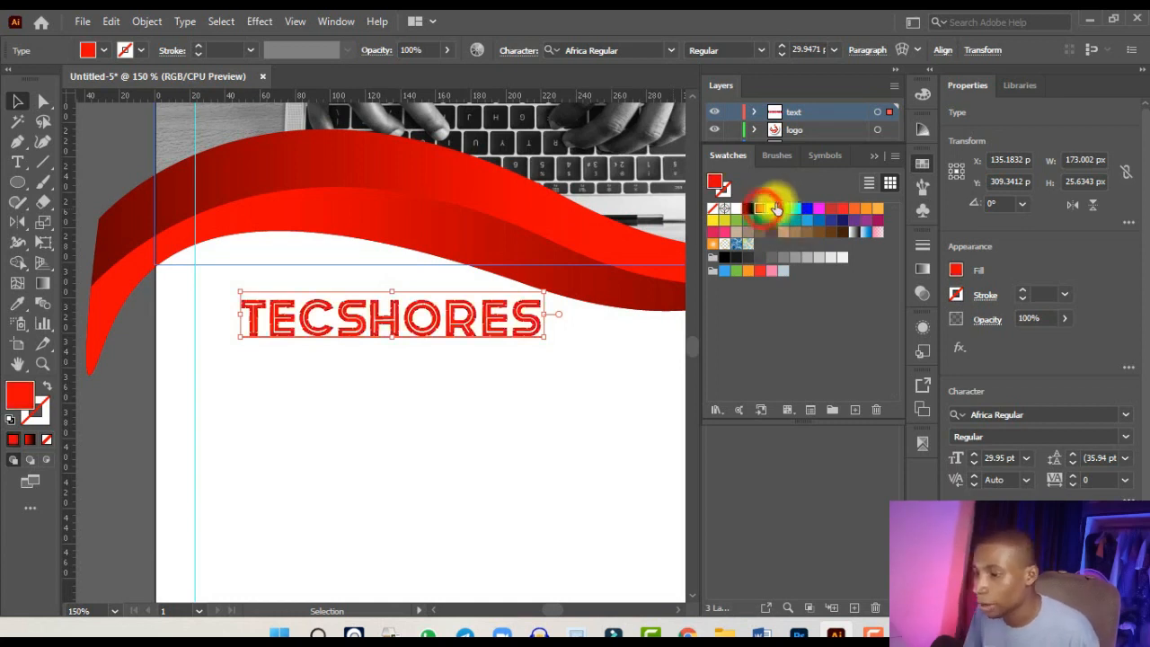
pyautogui.click(870, 163)
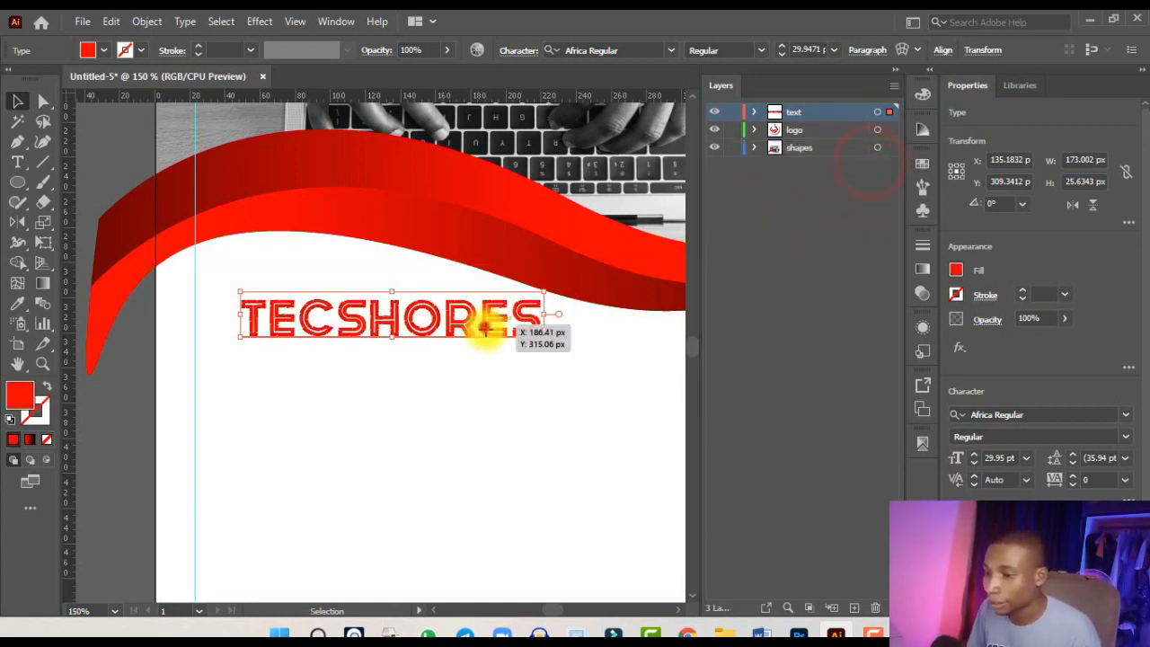
# - Move the TECSHORES heading closer to the left margin guide and scale it to about 33 pt, roughly 190 px wide
pyautogui.moveTo(486, 324); pyautogui.dragTo(481, 336)
pyautogui.scroll(-2, 454, 331)
pyautogui.scroll(1, 359, 327)
pyautogui.moveTo(338, 330); pyautogui.dragTo(324, 327)
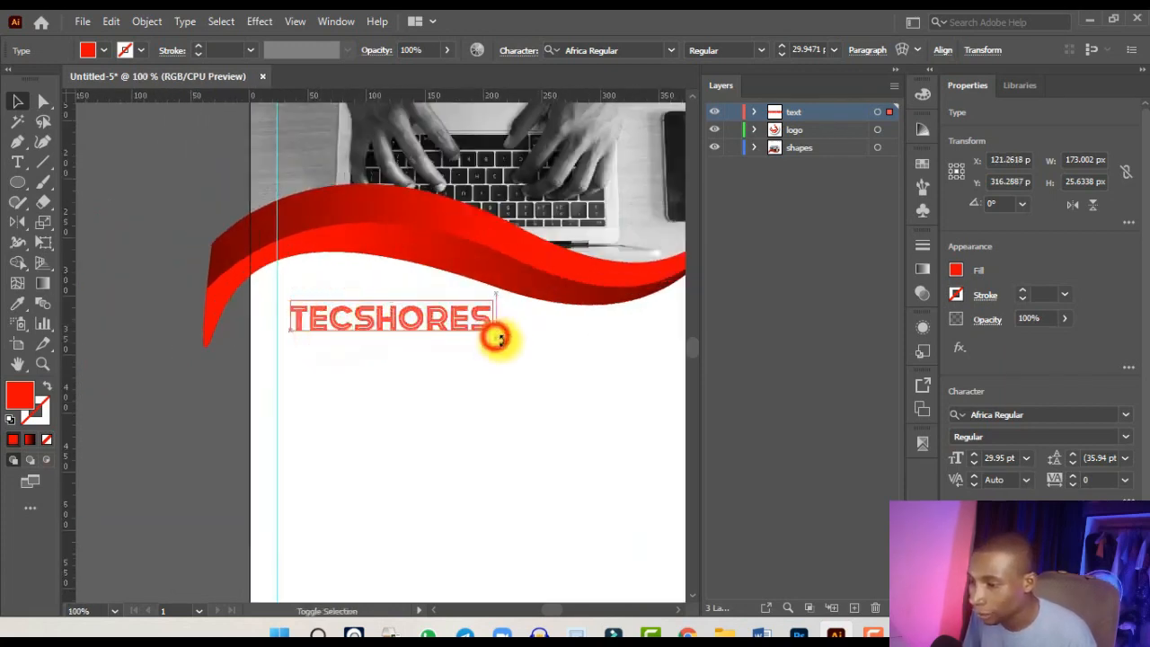
pyautogui.moveTo(493, 330); pyautogui.dragTo(516, 346)
pyautogui.scroll(-2, 490, 324)
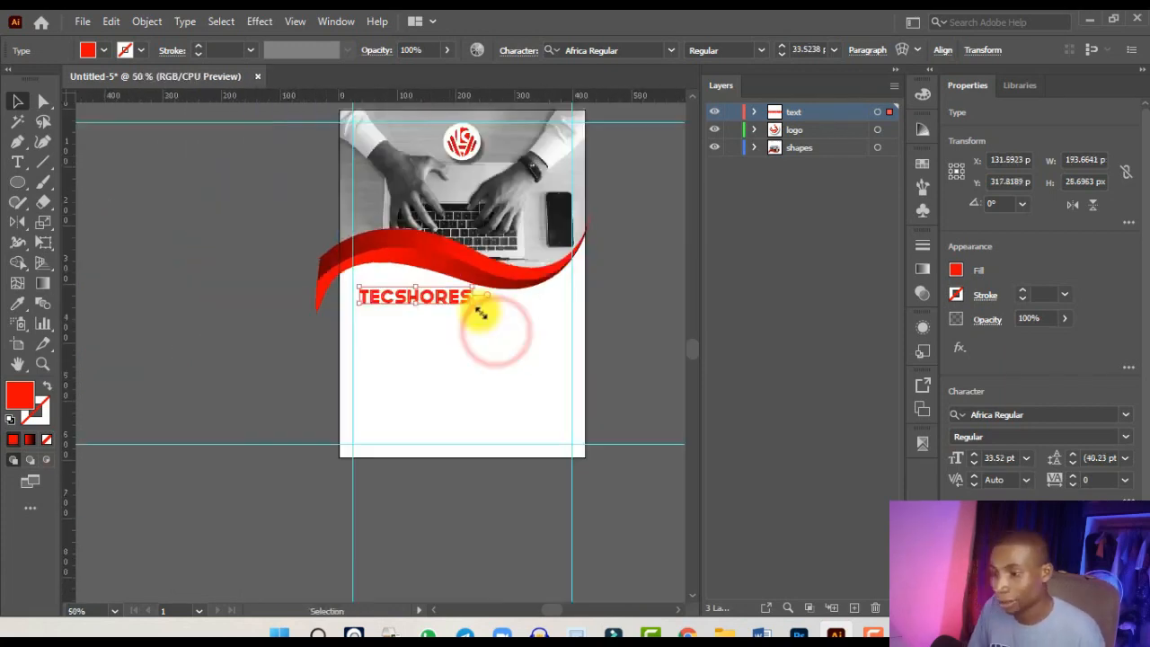
pyautogui.scroll(3, 473, 304)
pyautogui.scroll(-2, 473, 305)
pyautogui.scroll(-1, 473, 305)
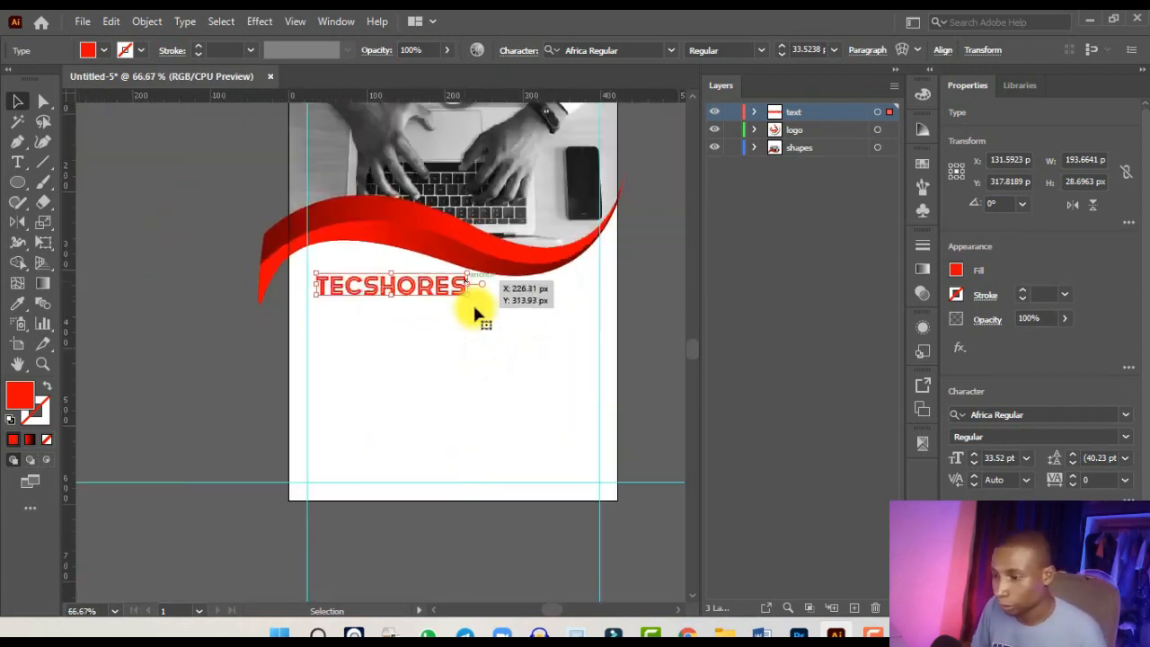
pyautogui.scroll(3, 473, 304)
pyautogui.moveTo(473, 311); pyautogui.dragTo(470, 308)
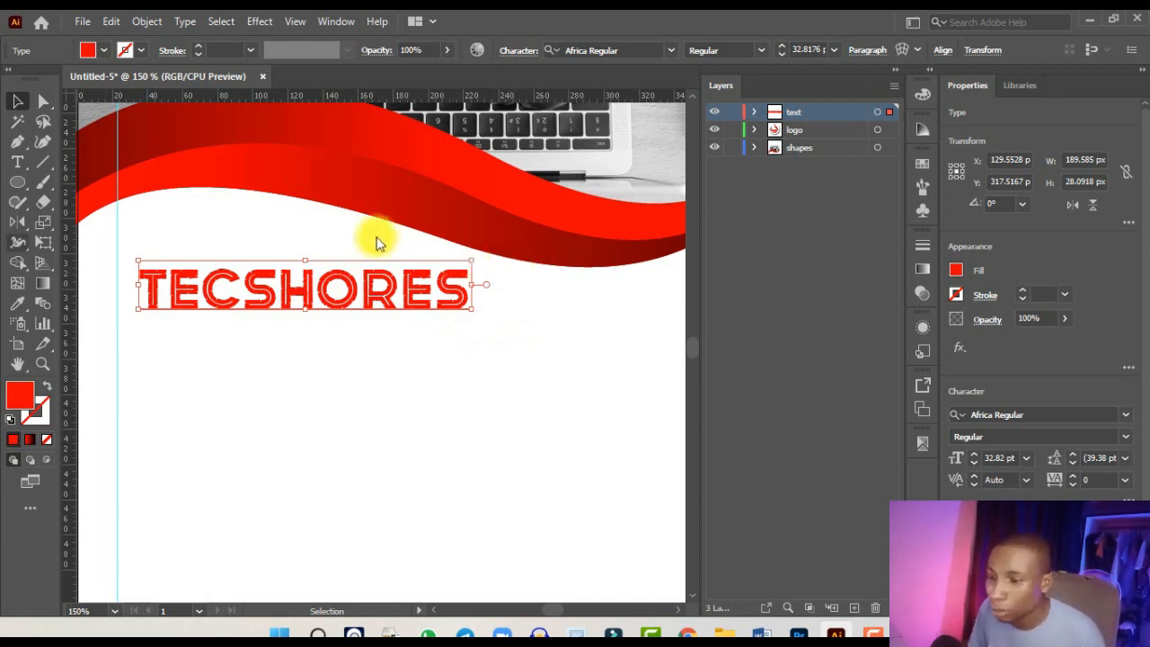
# - Add the text line "CYBER SECURITY COMPANY" below the TECSHORES heading
pyautogui.click(17, 161)
pyautogui.click(194, 350)
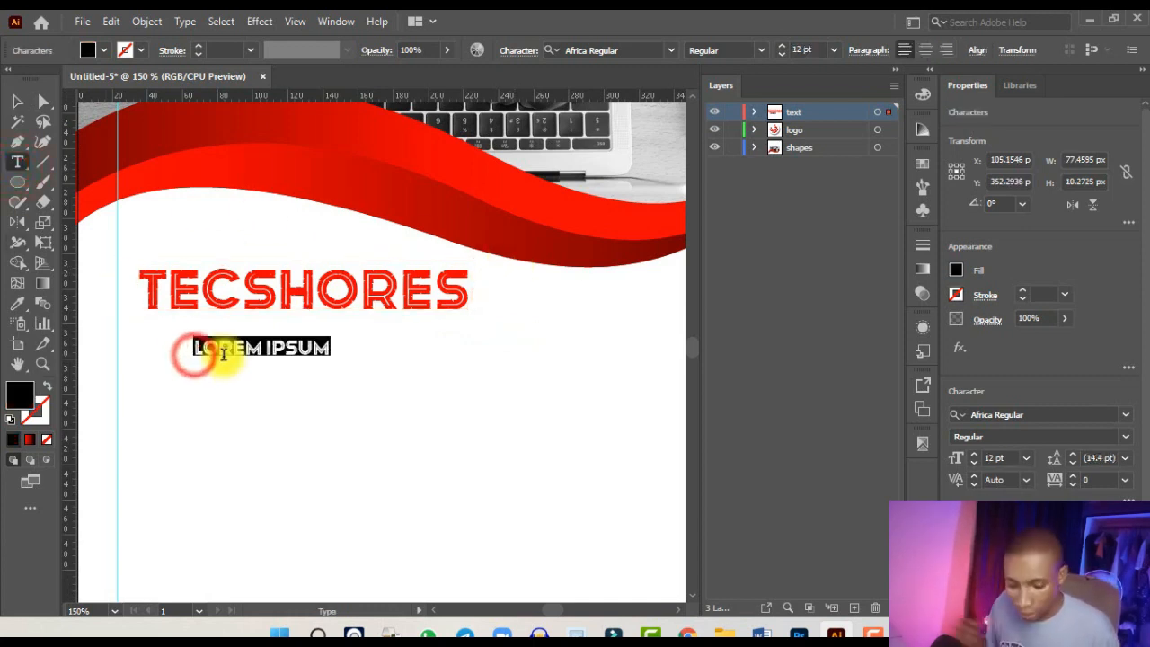
pyautogui.write('c')
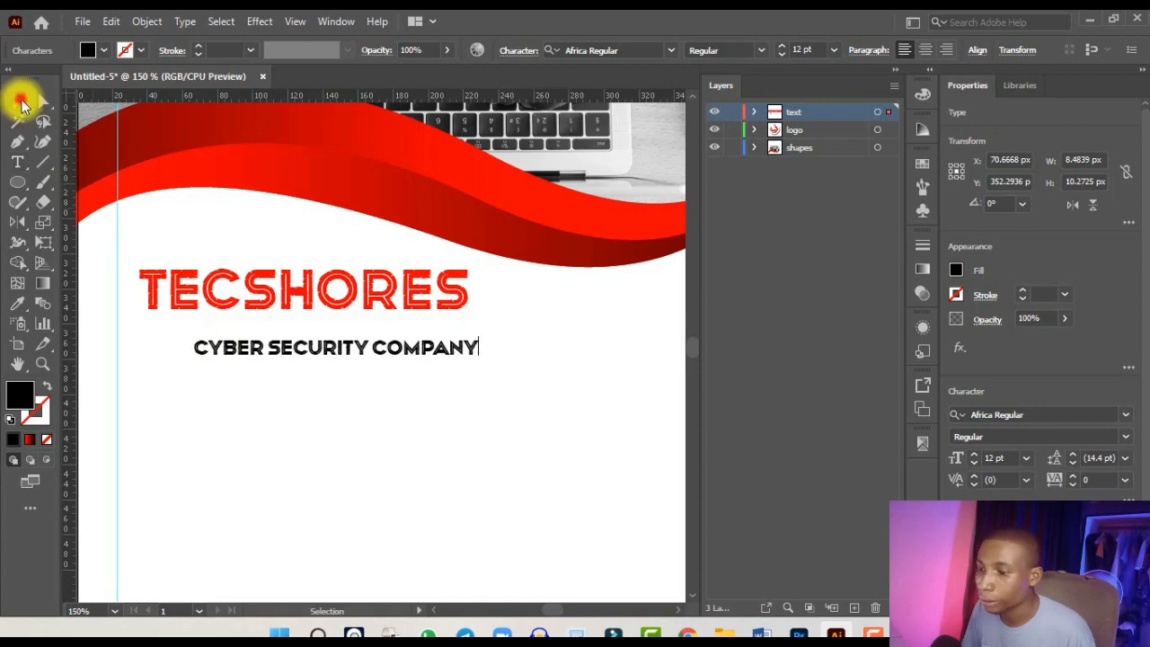
pyautogui.click(19, 102)
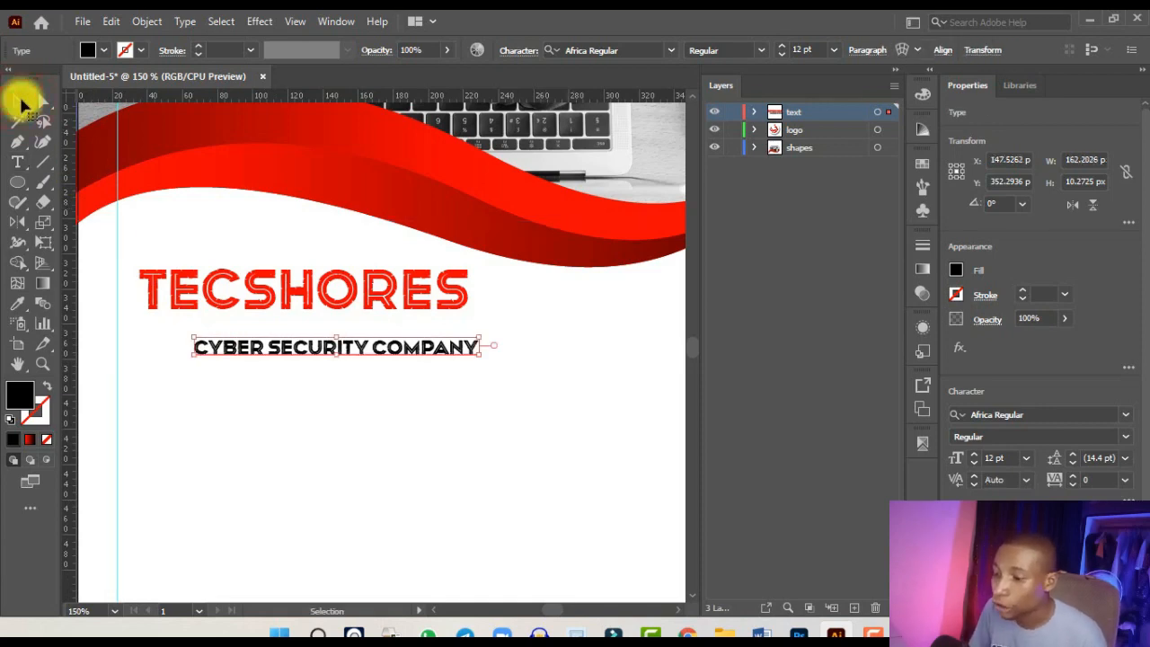
# - Set the font of the CYBER SECURITY COMPANY line to Gotham Ultra
pyautogui.hotkey('ctrl', '+')
pyautogui.hotkey('ctrl', '-')
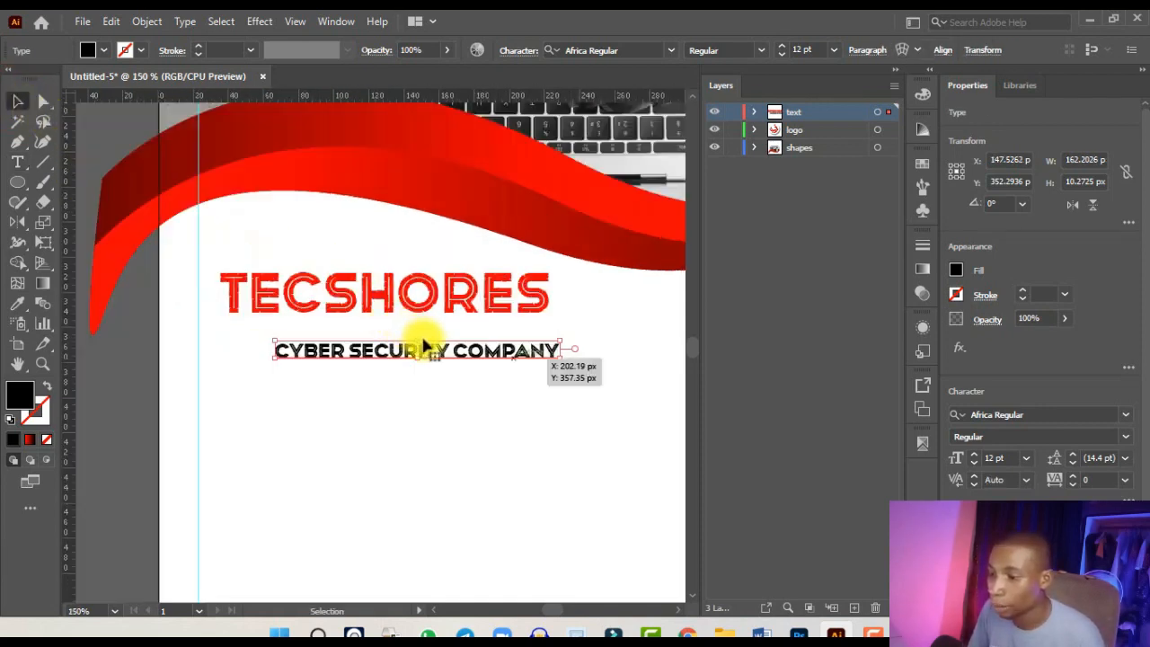
pyautogui.scroll(2, 425, 338)
pyautogui.scroll(-2, 424, 337)
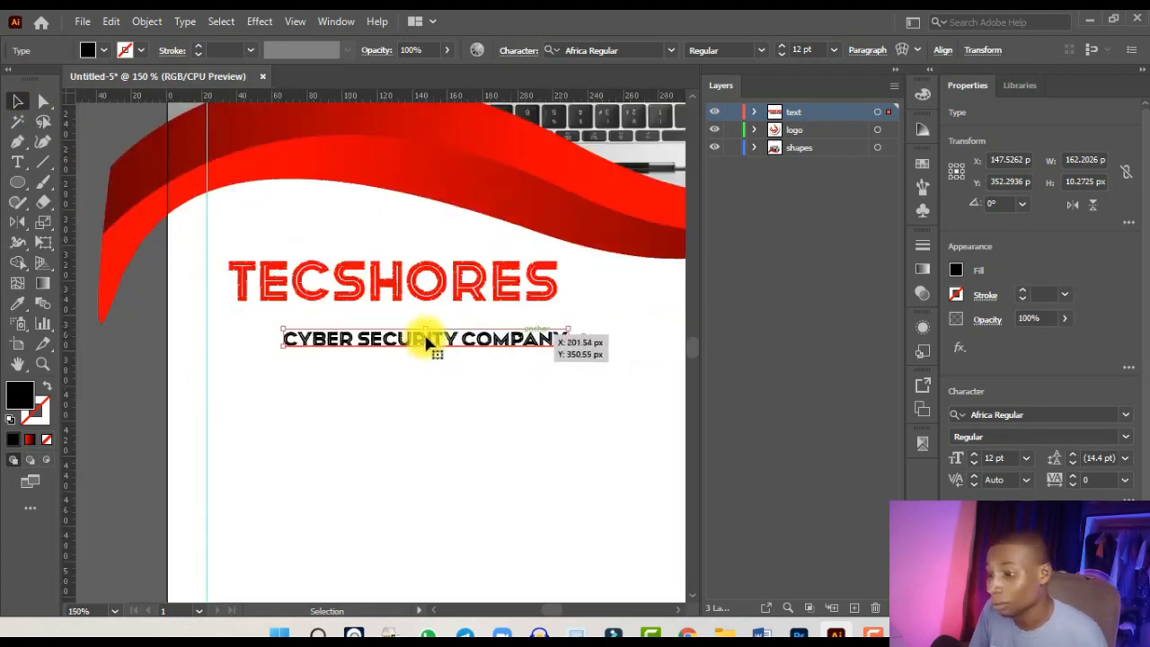
pyautogui.scroll(2, 425, 337)
pyautogui.click(621, 50)
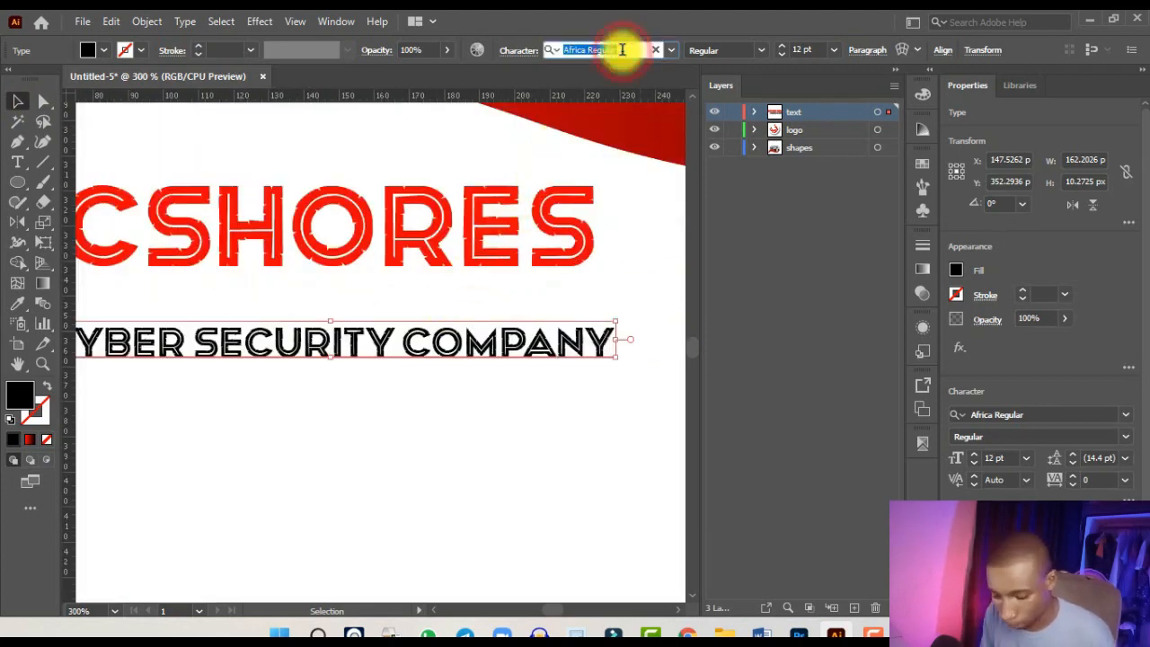
pyautogui.write('GOTHAM')
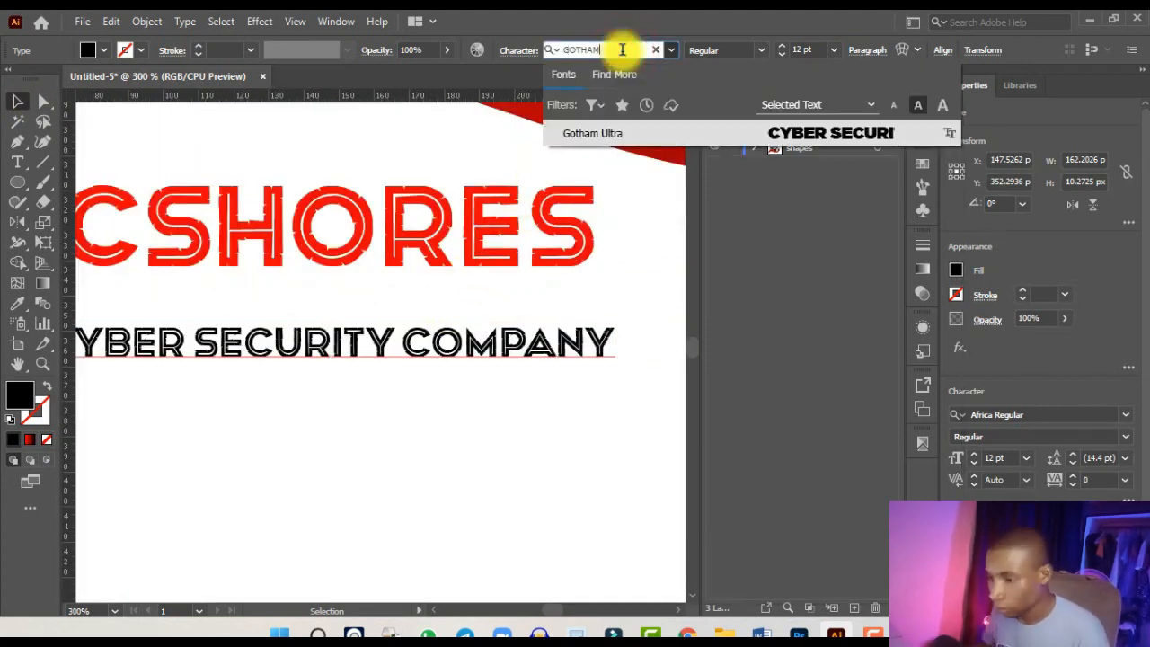
pyautogui.press('Return')
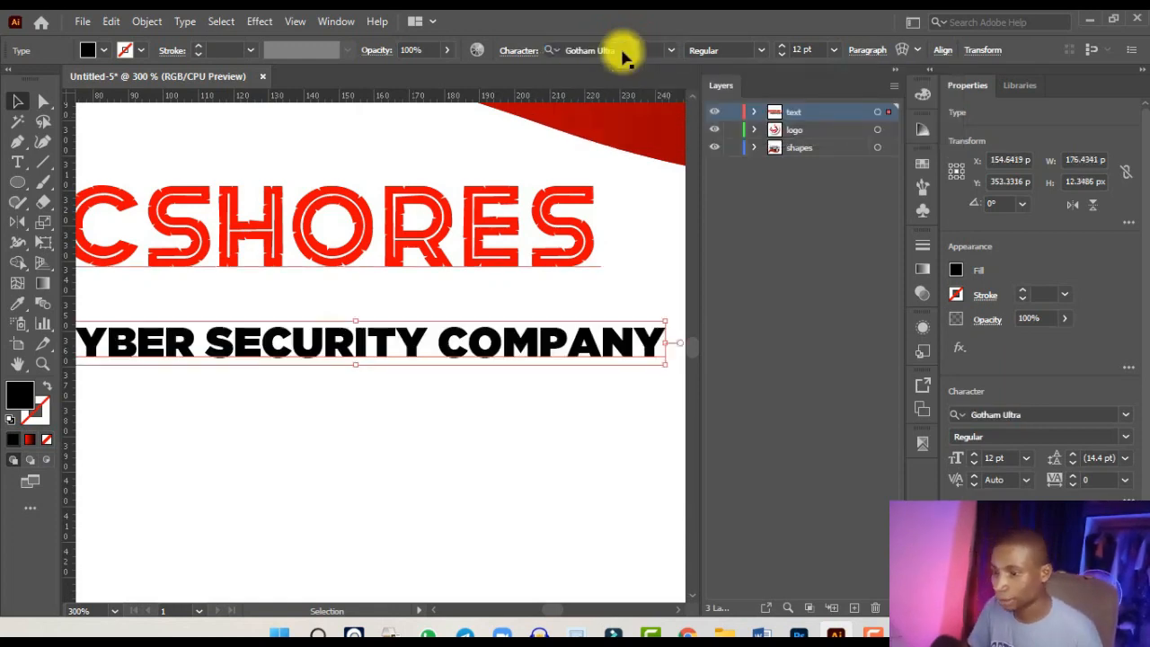
# - Place the CYBER SECURITY COMPANY line directly under TECSHORES, left edges aligned, and scale it to about 12.8 pt to match the heading's width
pyautogui.scroll(-1, 620, 52)
pyautogui.scroll(1, 431, 306)
pyautogui.scroll(-1, 431, 305)
pyautogui.moveTo(353, 314); pyautogui.dragTo(342, 291)
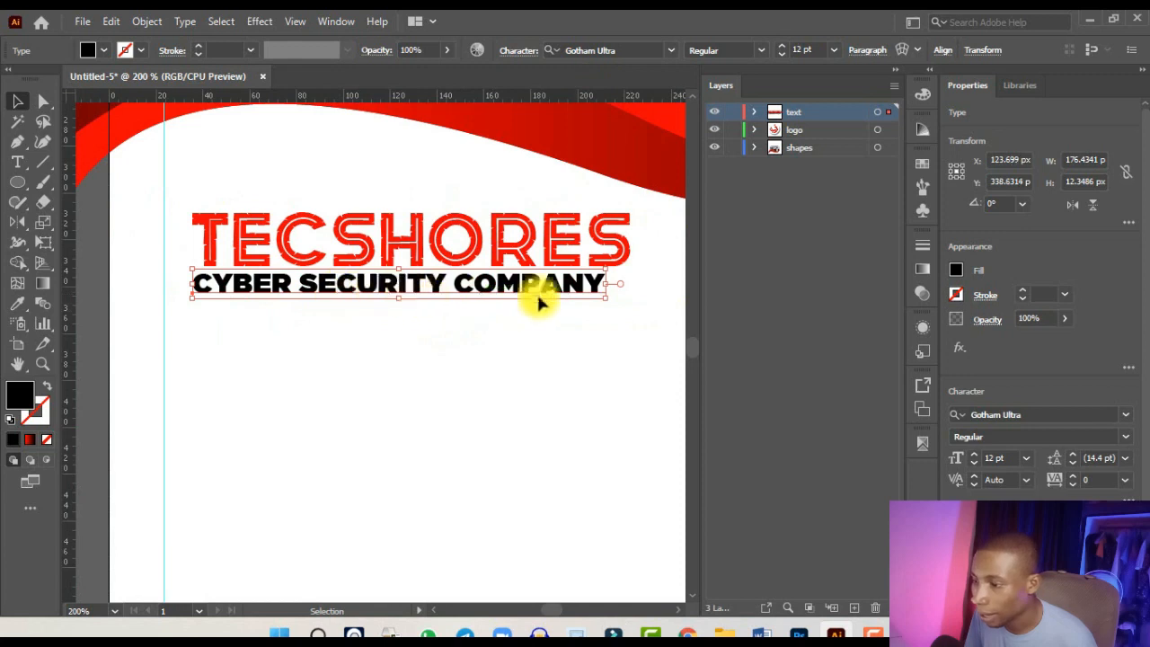
pyautogui.moveTo(609, 300); pyautogui.dragTo(637, 314)
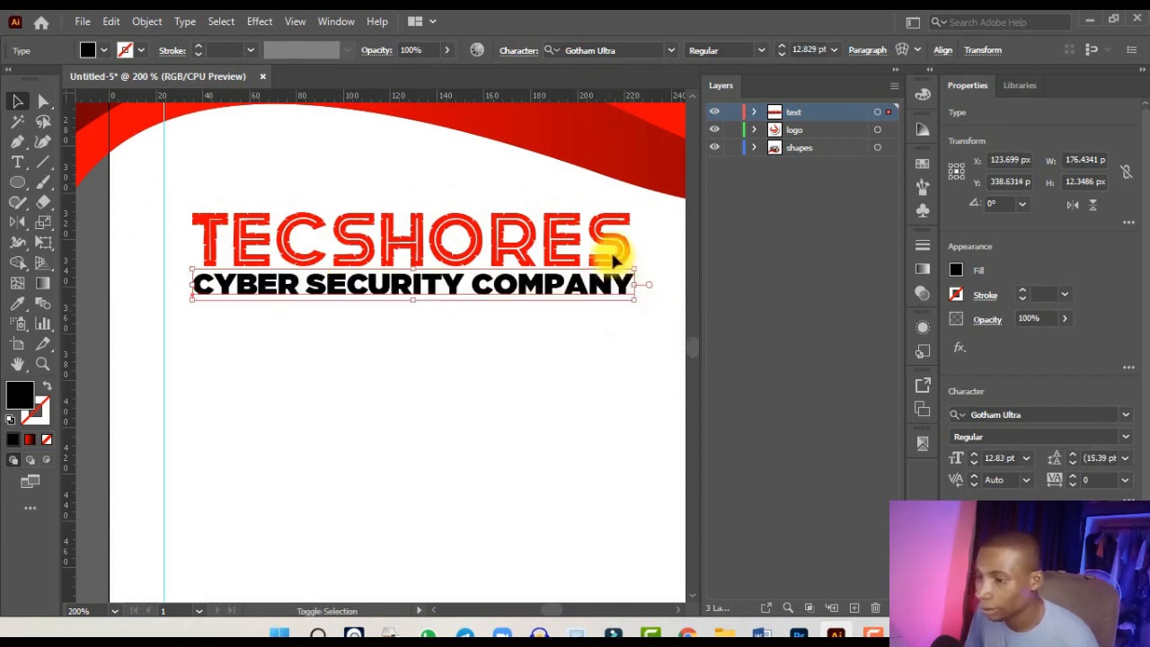
pyautogui.scroll(-1, 611, 249)
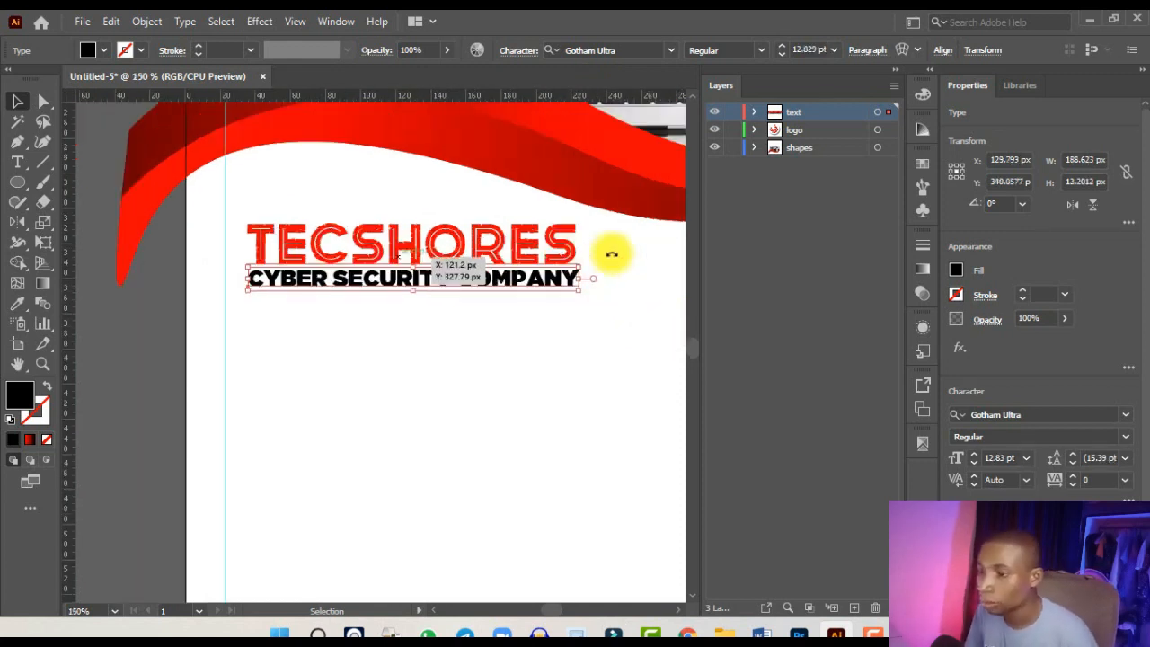
pyautogui.scroll(-2, 367, 377)
pyautogui.click(367, 377)
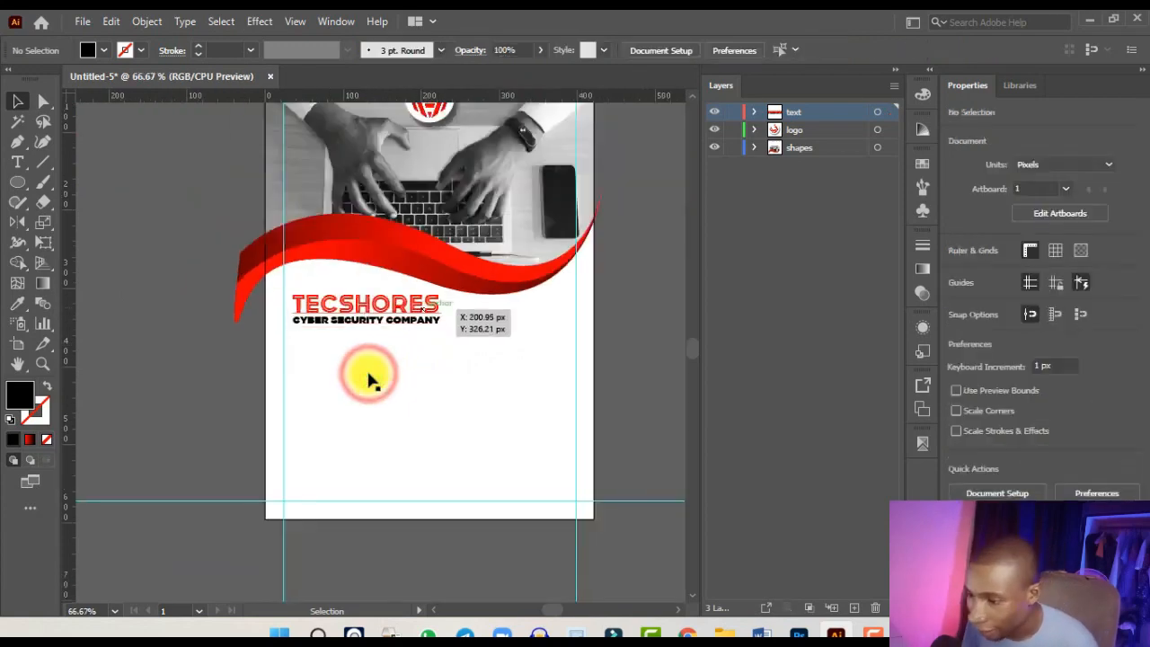
pyautogui.scroll(1, 368, 379)
pyautogui.scroll(-1, 368, 379)
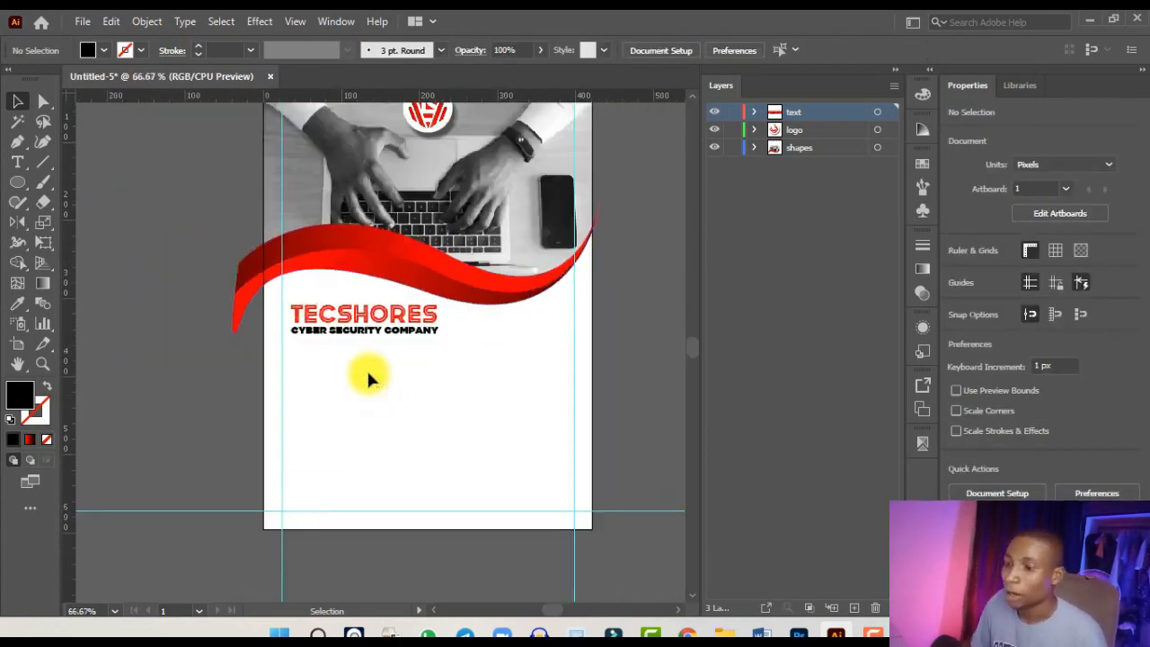
pyautogui.scroll(1, 368, 377)
pyautogui.scroll(-1, 368, 377)
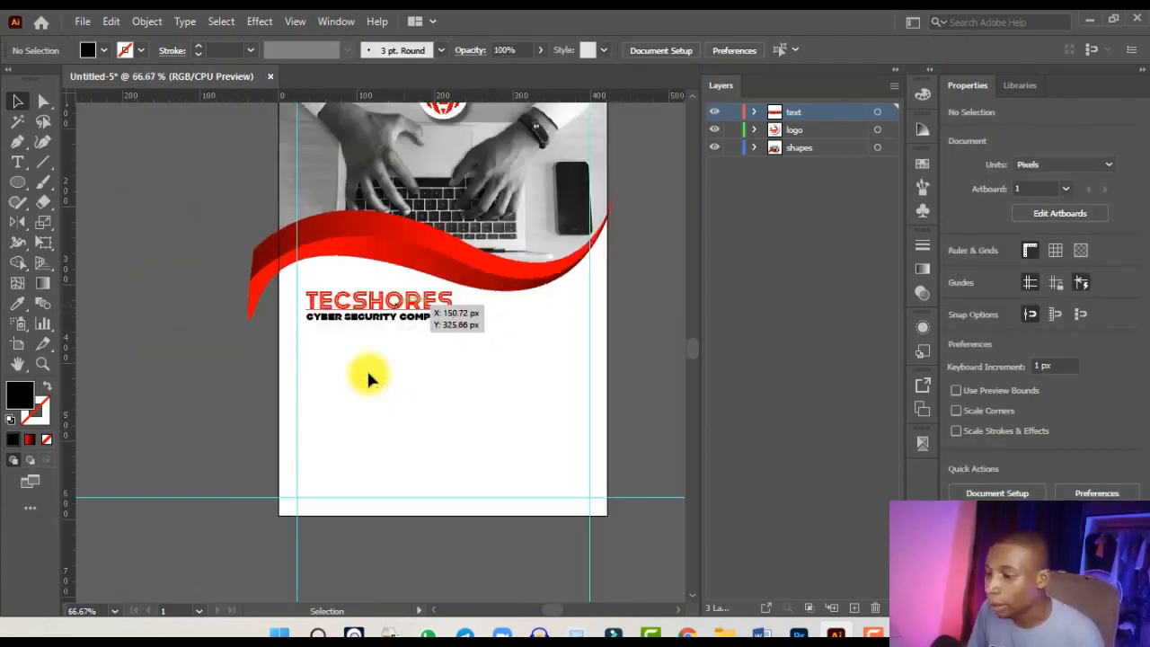
# - Switch to Word and copy the service list from "Downloading of Music, Videos & Apps" through "Virtual security service"
pyautogui.click(762, 633)
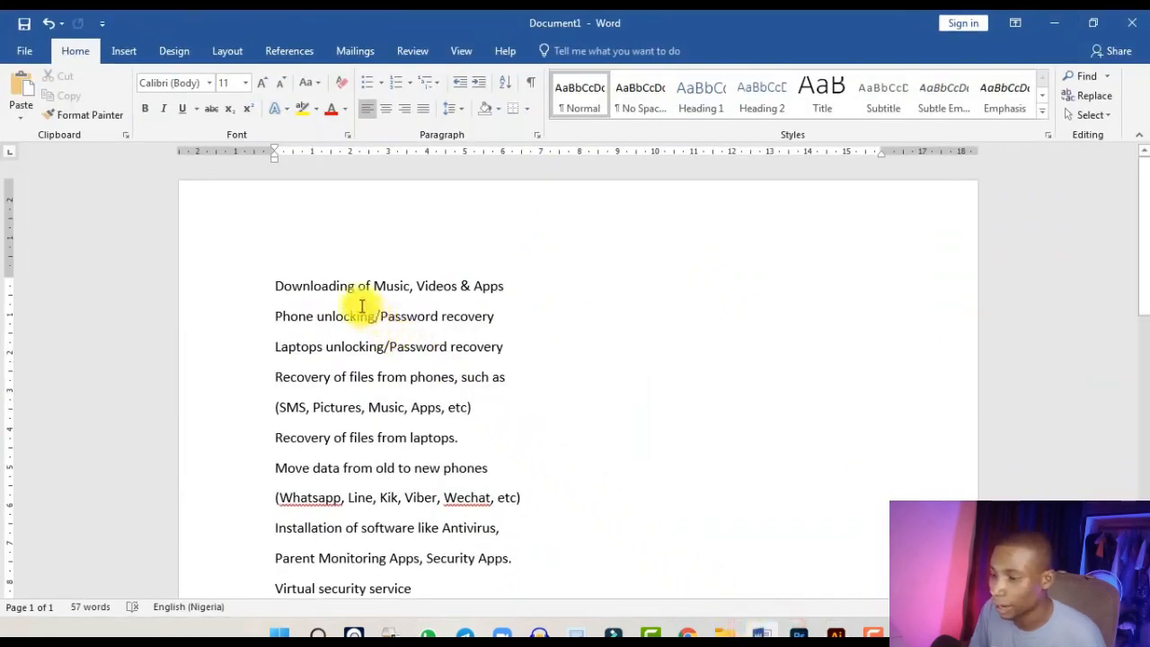
pyautogui.scroll(-1, 362, 306)
pyautogui.moveTo(274, 238); pyautogui.dragTo(432, 539)
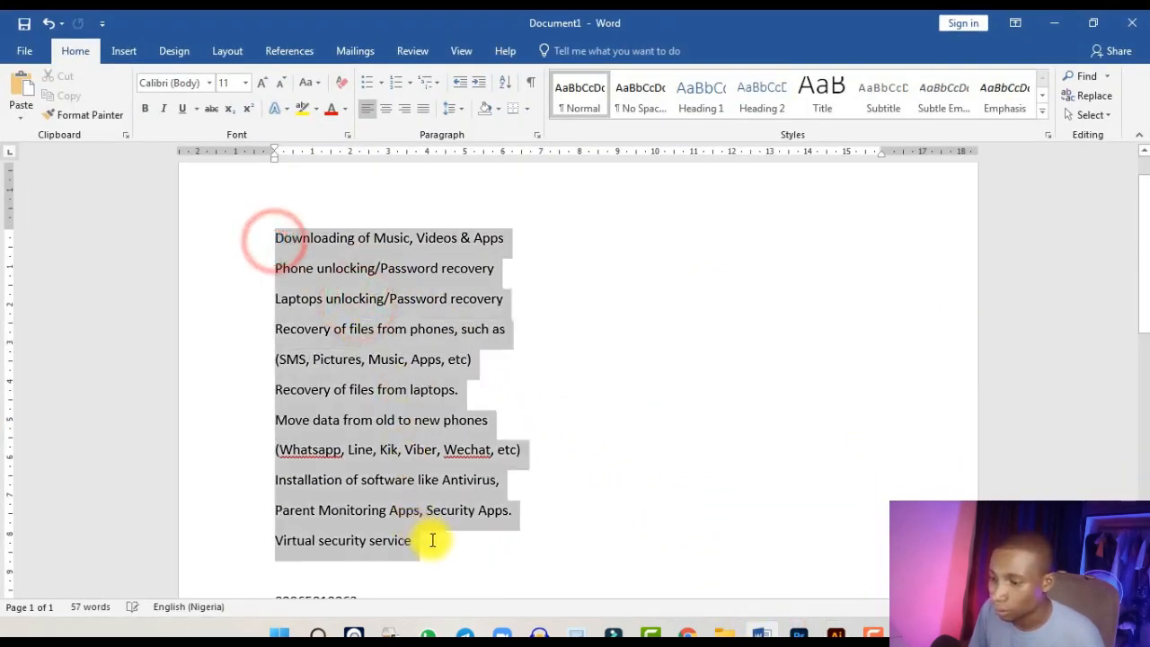
pyautogui.scroll(-3, 431, 542)
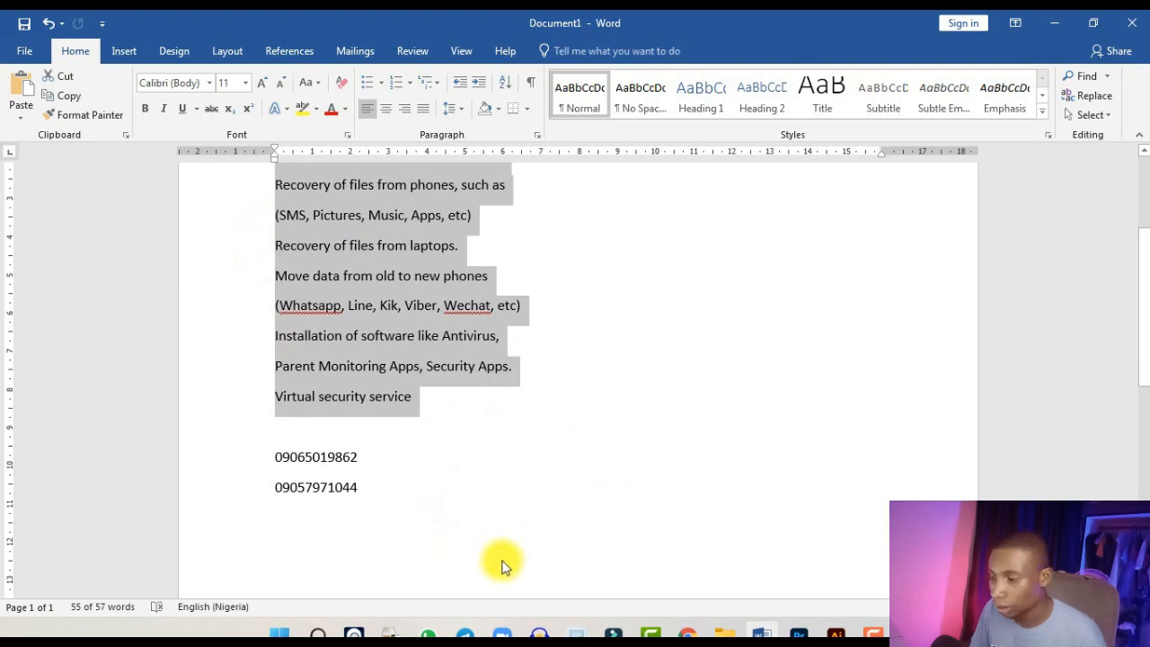
# - Switch back to Illustrator and draw an area text frame about 178 by 199 px below the CYBER SECURITY COMPANY line
pyautogui.click(835, 633)
pyautogui.hotkey('ctrl', '1')
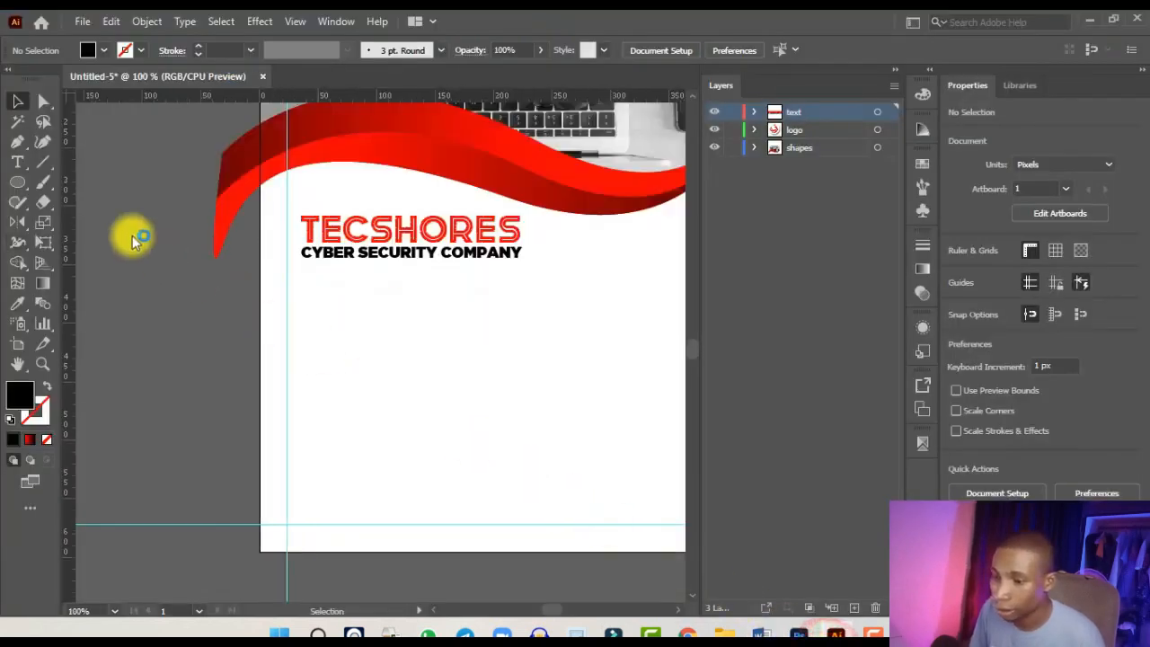
pyautogui.click(17, 163)
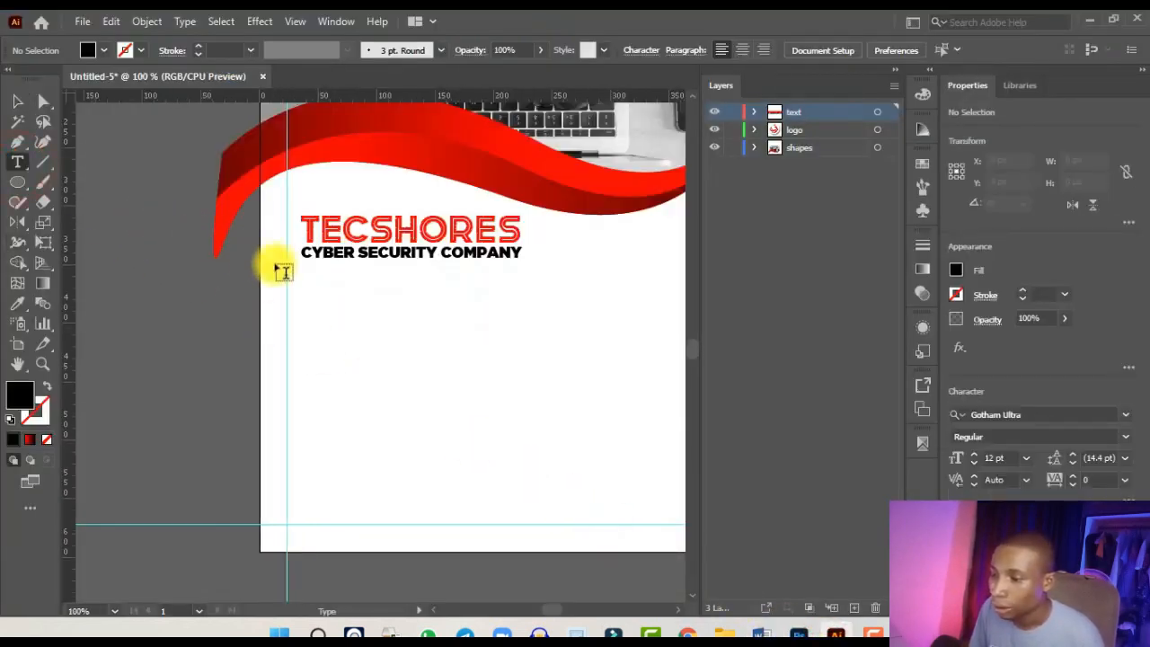
pyautogui.moveTo(305, 276); pyautogui.dragTo(516, 516)
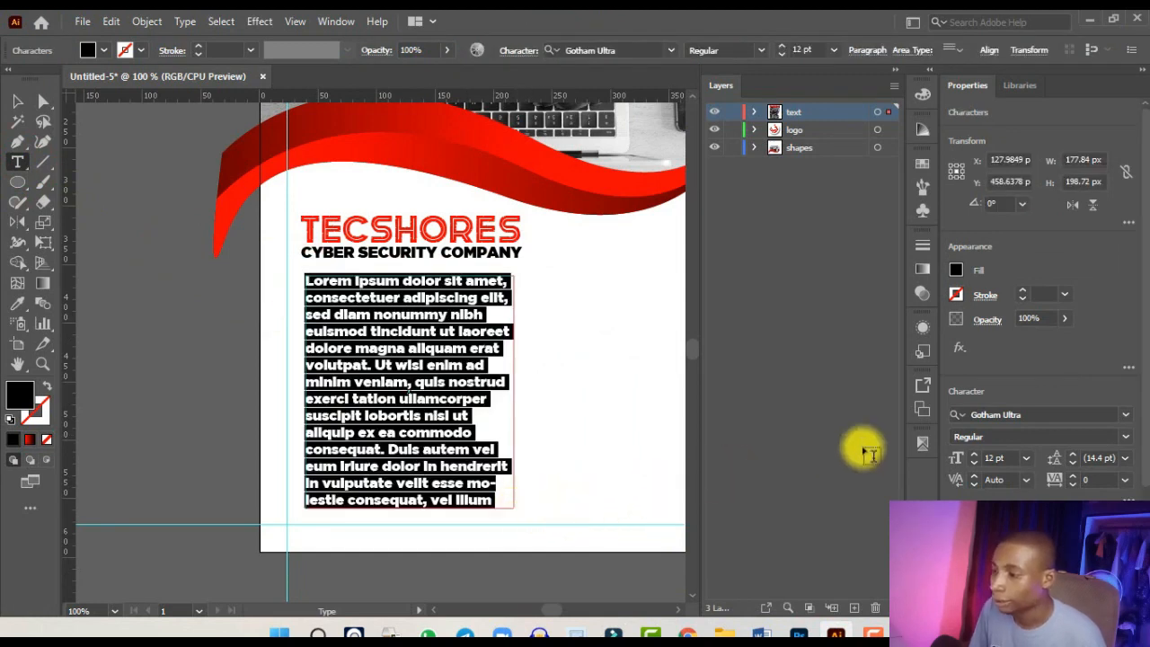
# - Set the font of the placeholder text in the new frame to Gisha Regular
pyautogui.click(1024, 414)
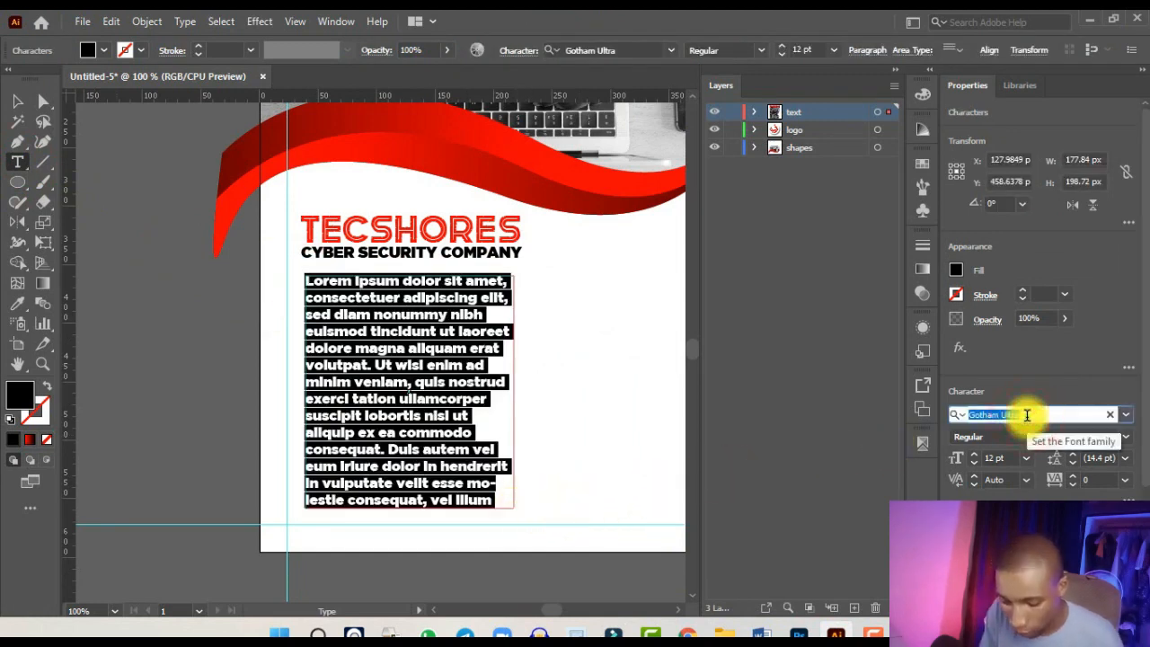
pyautogui.write('Gisha')
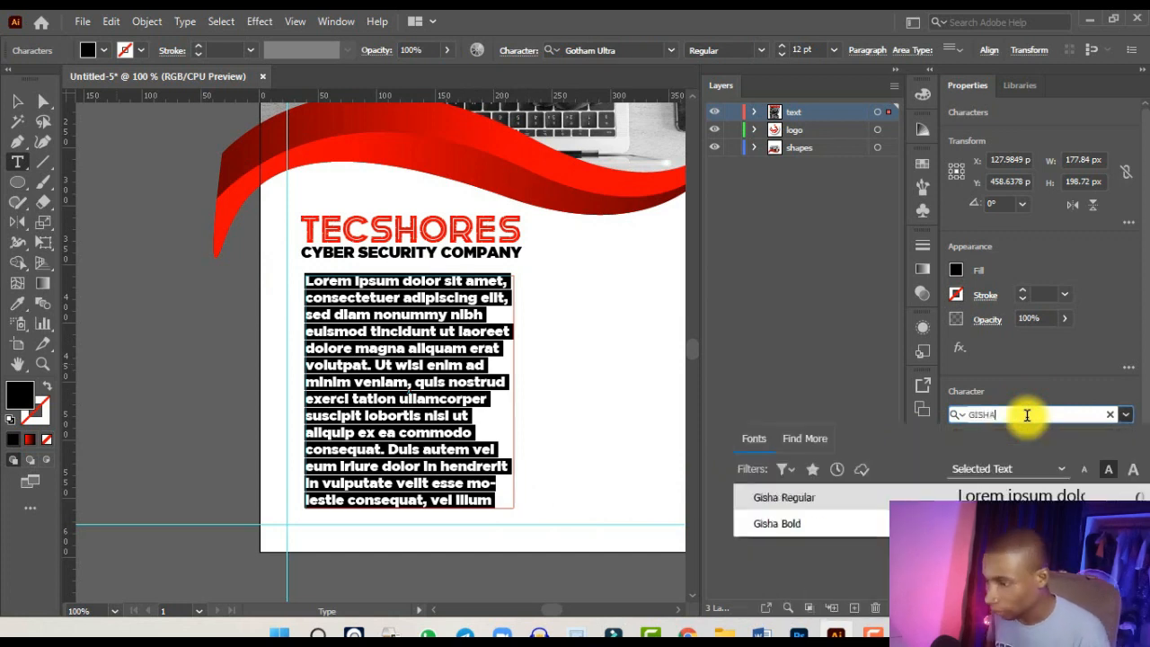
pyautogui.press('Return')
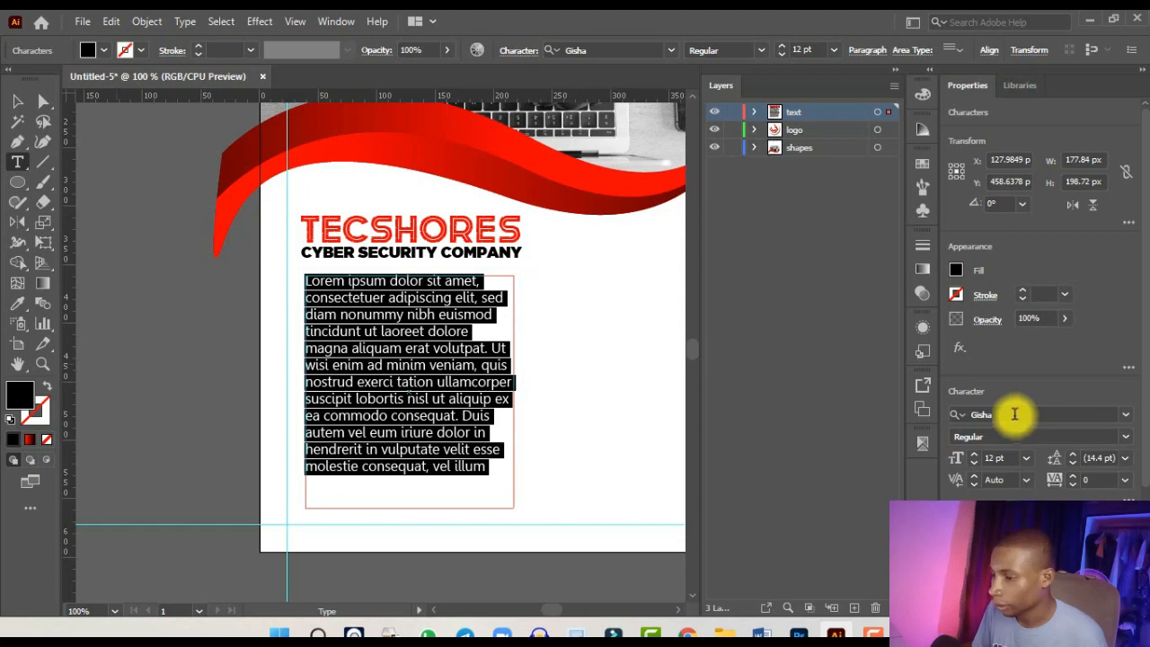
# - Replace the placeholder text with the copied service list and widen the text frame so each entry fits on one line
pyautogui.click(408, 347)
pyautogui.hotkey('ctrl', 'a')
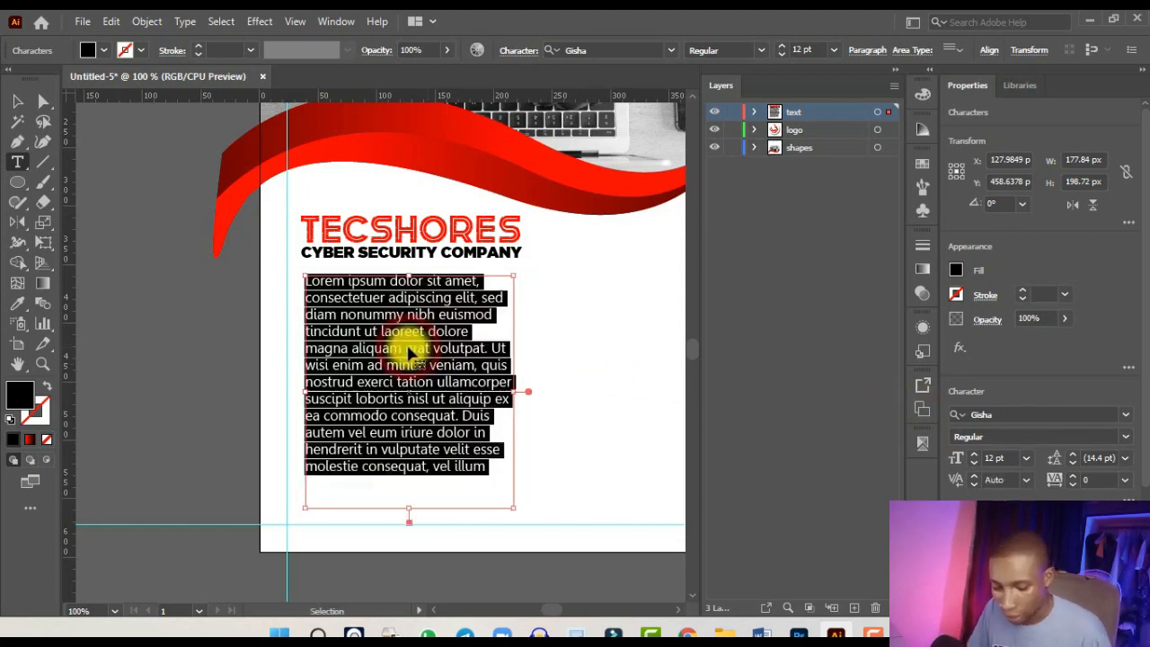
pyautogui.hotkey('ctrl', 'v')
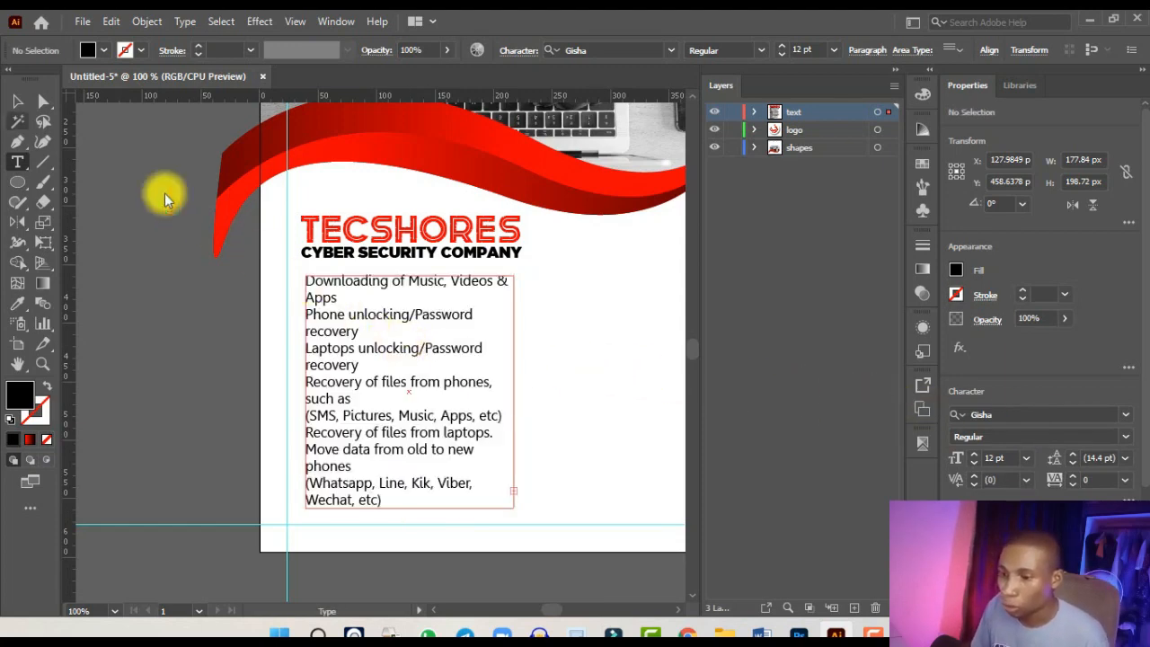
pyautogui.click(18, 101)
pyautogui.moveTo(528, 392); pyautogui.dragTo(654, 391)
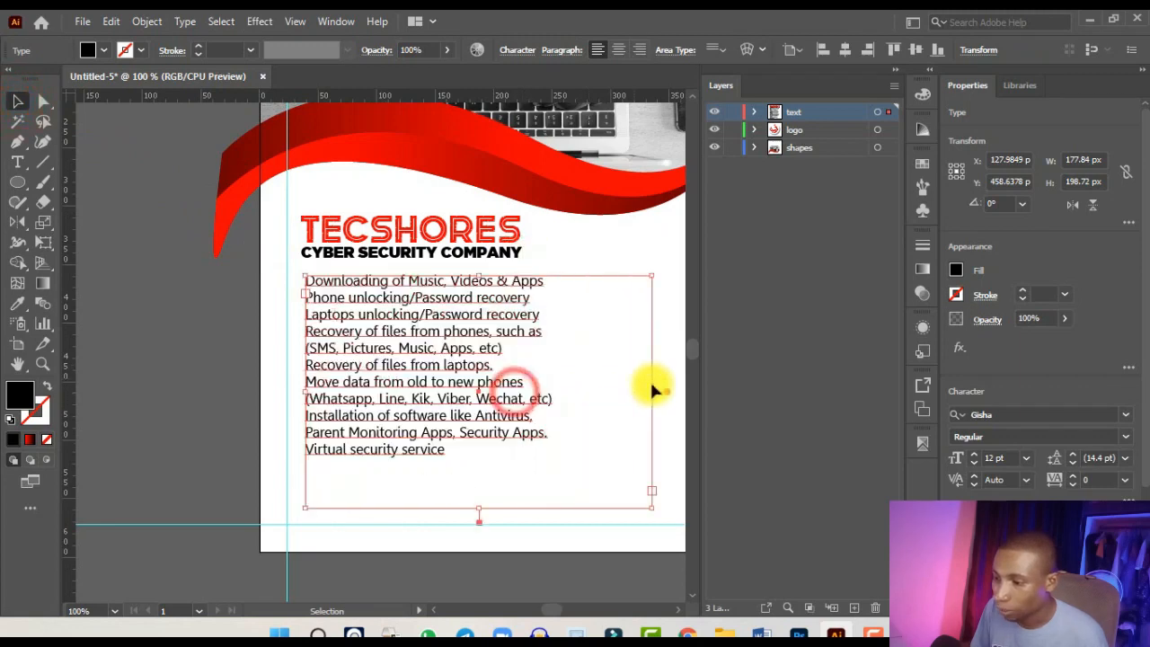
# - Increase the line spacing of the services list by setting its leading to 16 pt
pyautogui.hotkey('ctrl', '=')
pyautogui.hotkey('ctrl', '=')
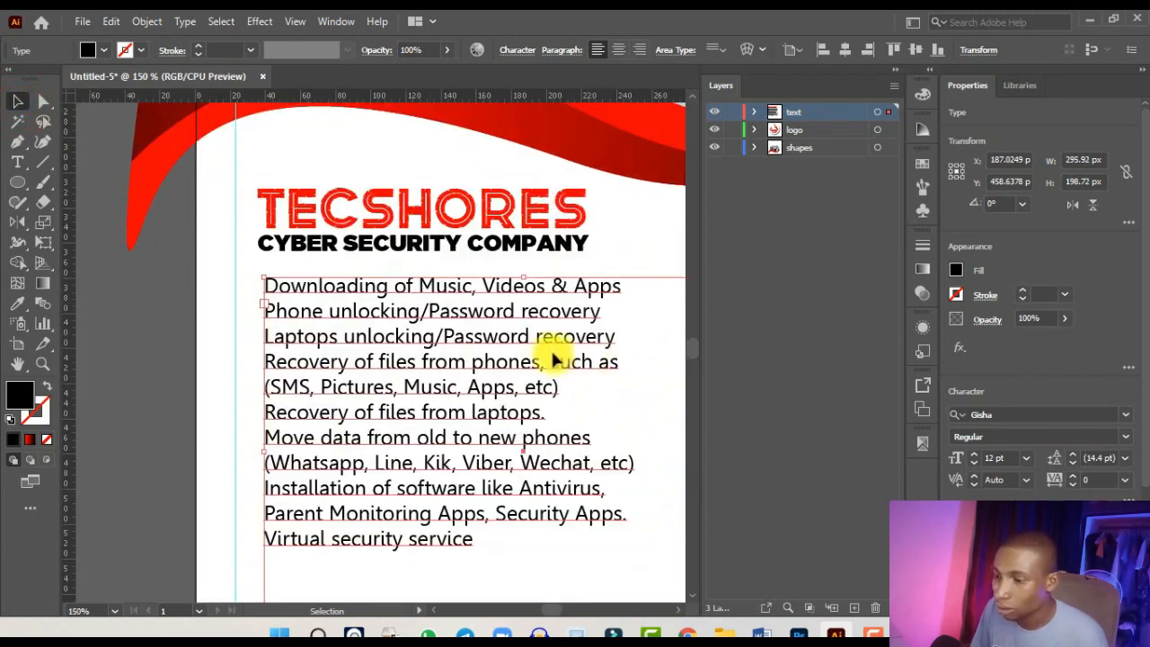
pyautogui.hotkey('ctrl', '-')
pyautogui.scroll(1, 492, 340)
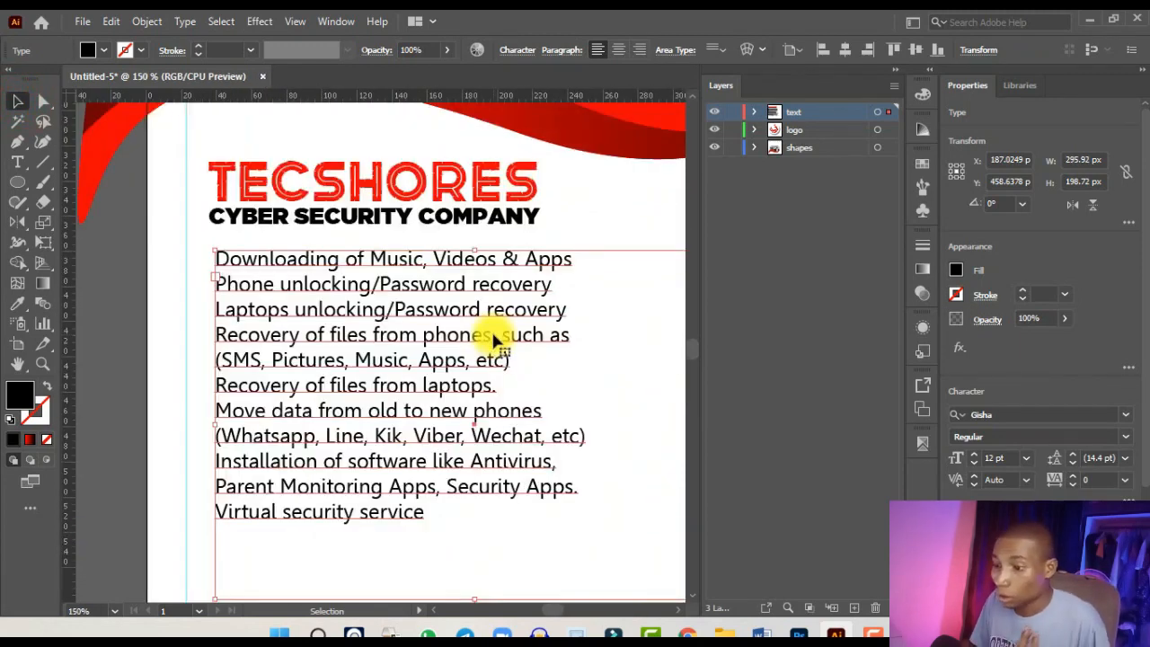
pyautogui.scroll(-1, 492, 339)
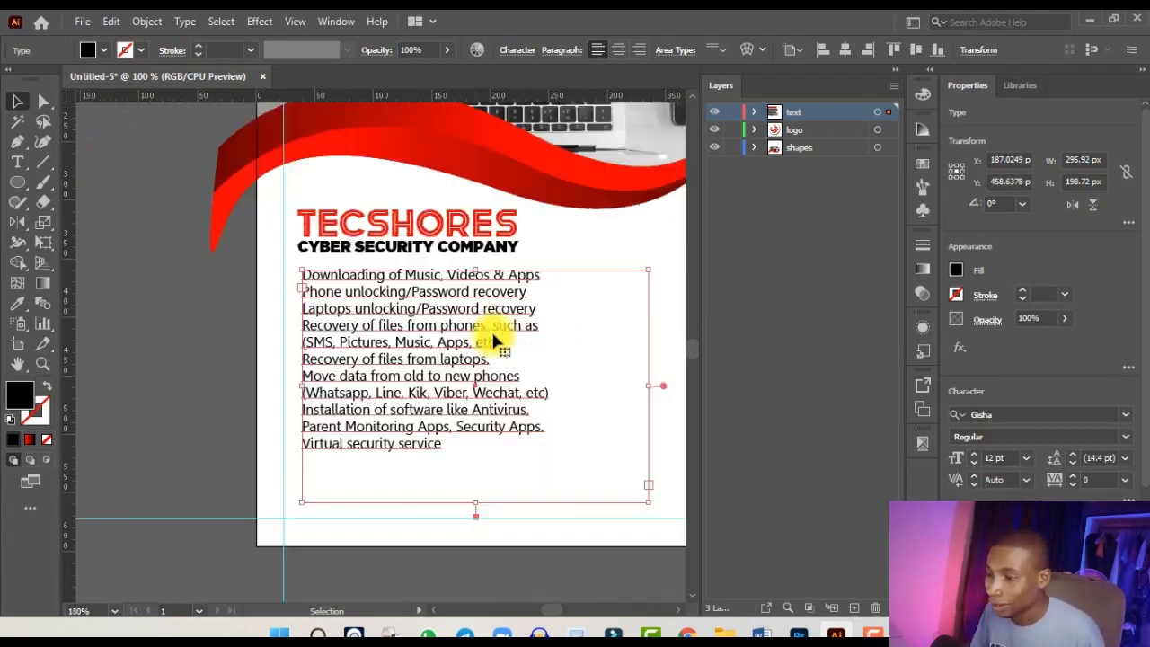
pyautogui.click(1103, 456)
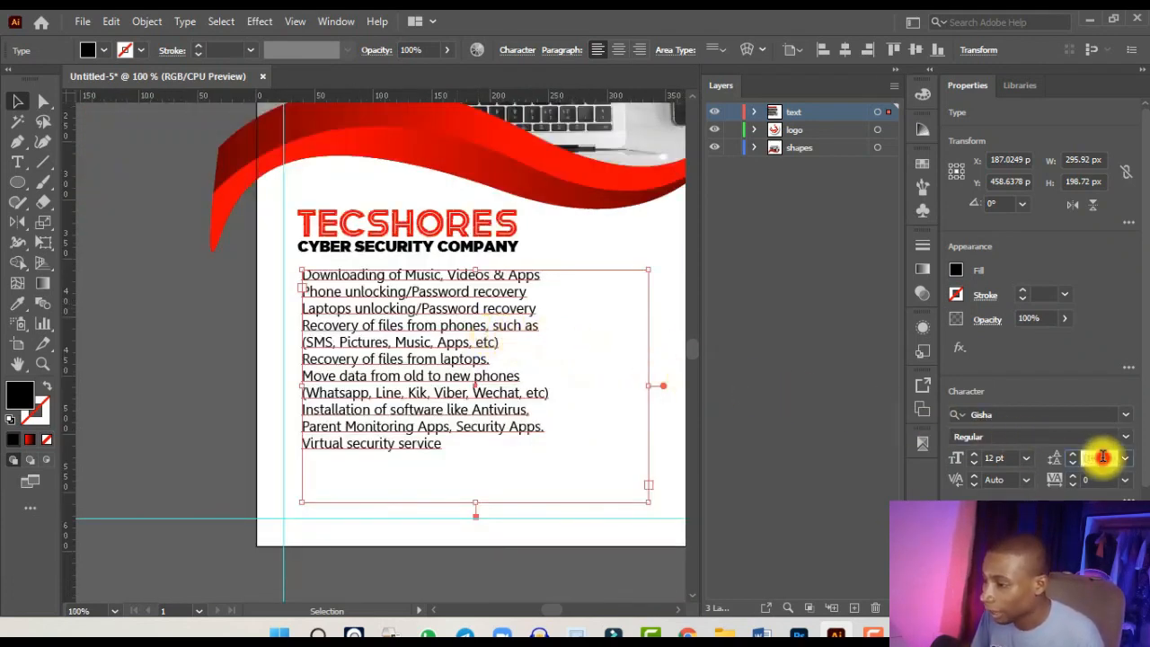
pyautogui.press('Up')
pyautogui.press('Up')
pyautogui.press('Up')
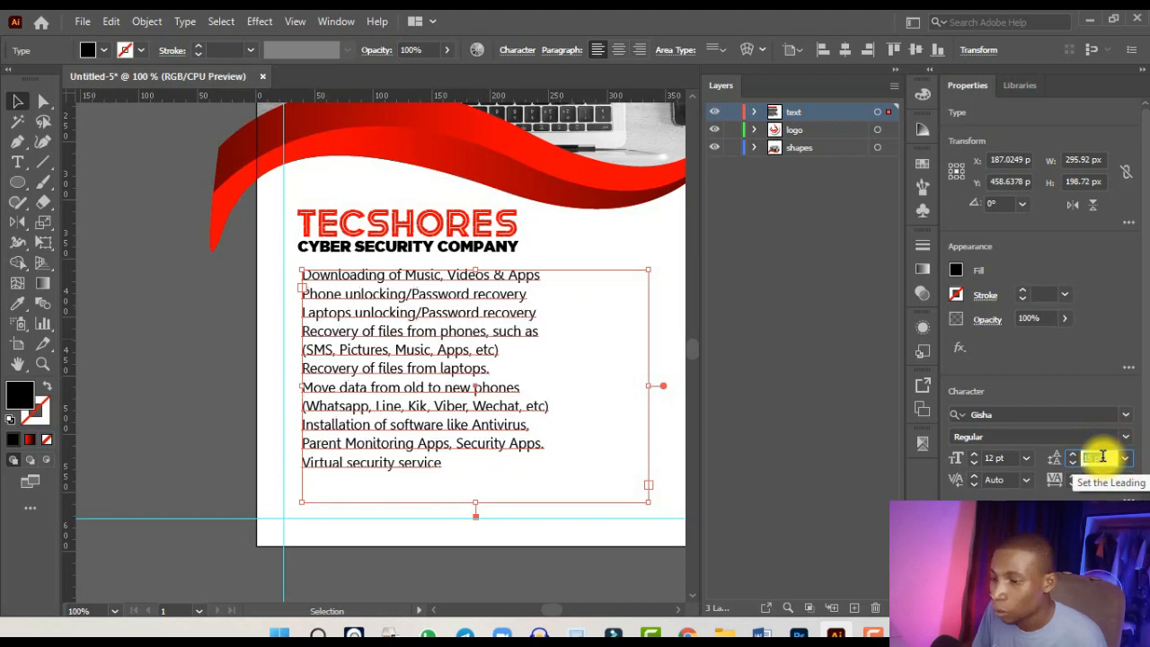
pyautogui.scroll(2, 410, 310)
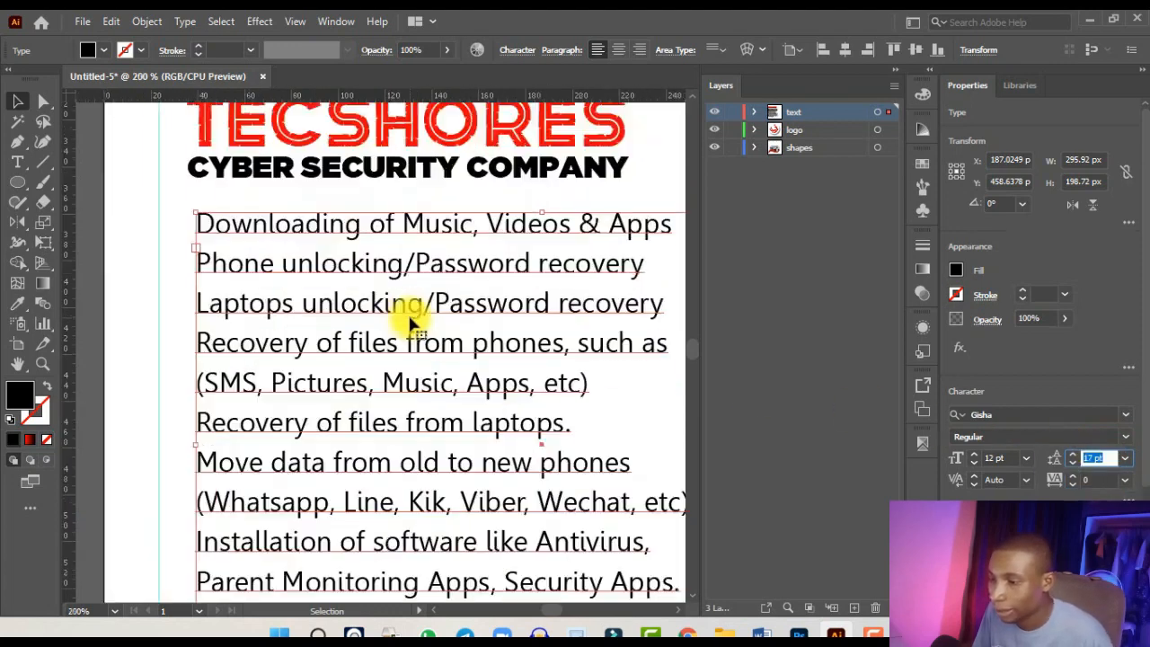
pyautogui.scroll(-2, 409, 319)
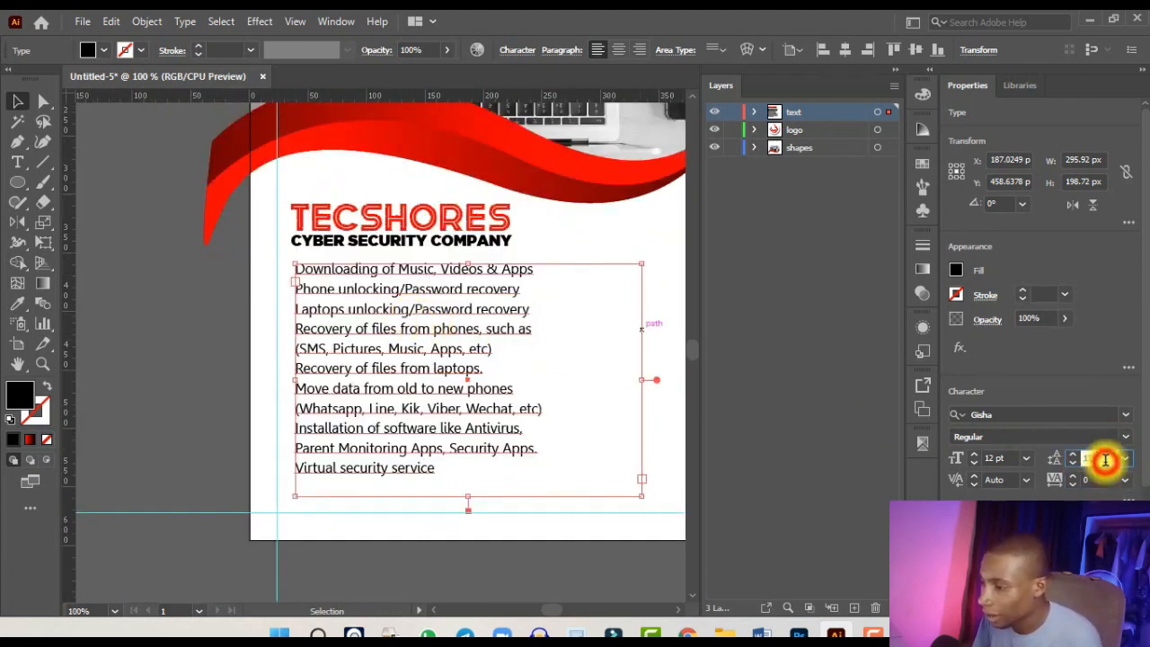
pyautogui.press('Down')
pyautogui.scroll(1, 412, 265)
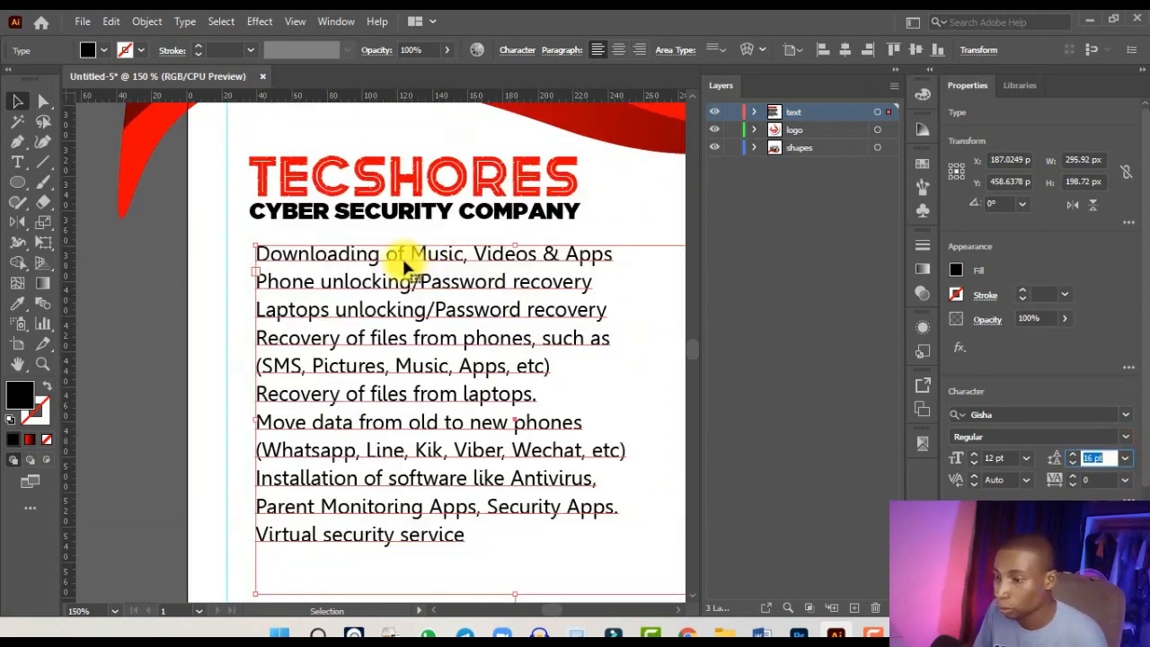
pyautogui.scroll(-1, 397, 258)
pyautogui.scroll(2, 393, 259)
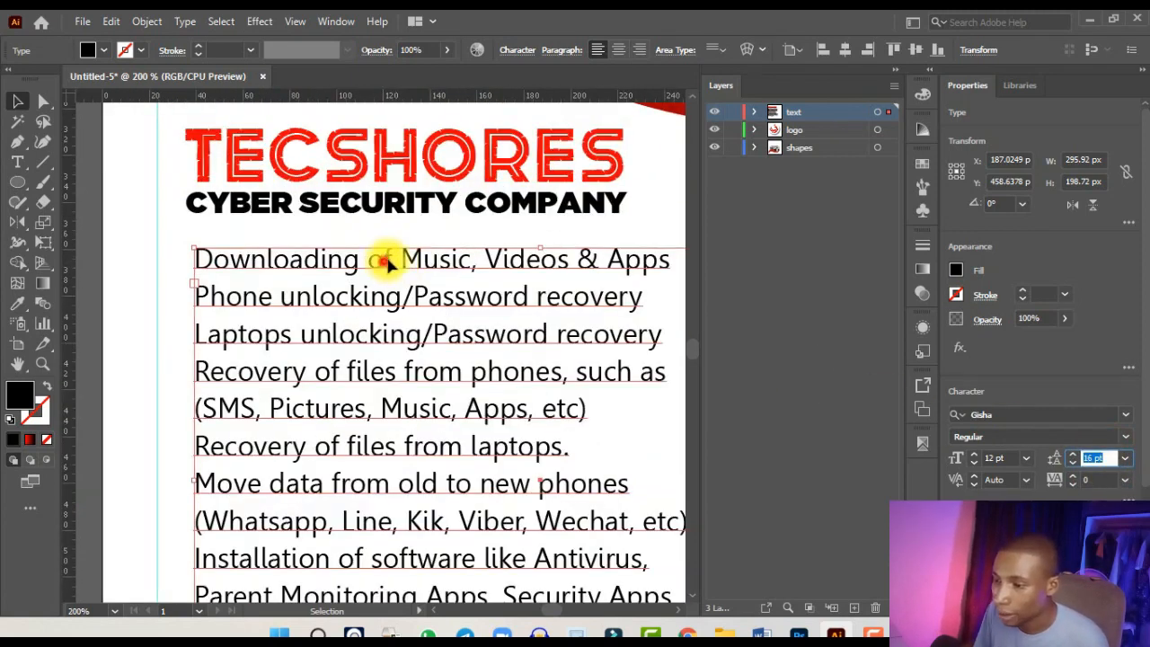
pyautogui.scroll(-3, 395, 263)
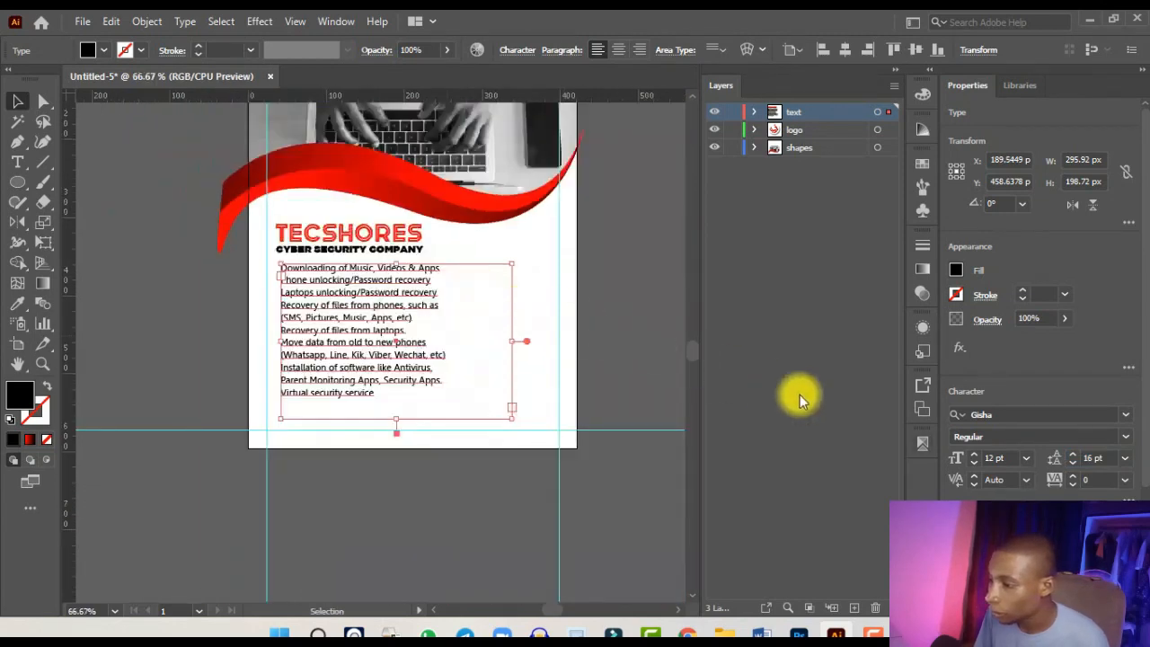
# - Set the services list to a 10 pt font size with 15 pt leading
pyautogui.press('Down')
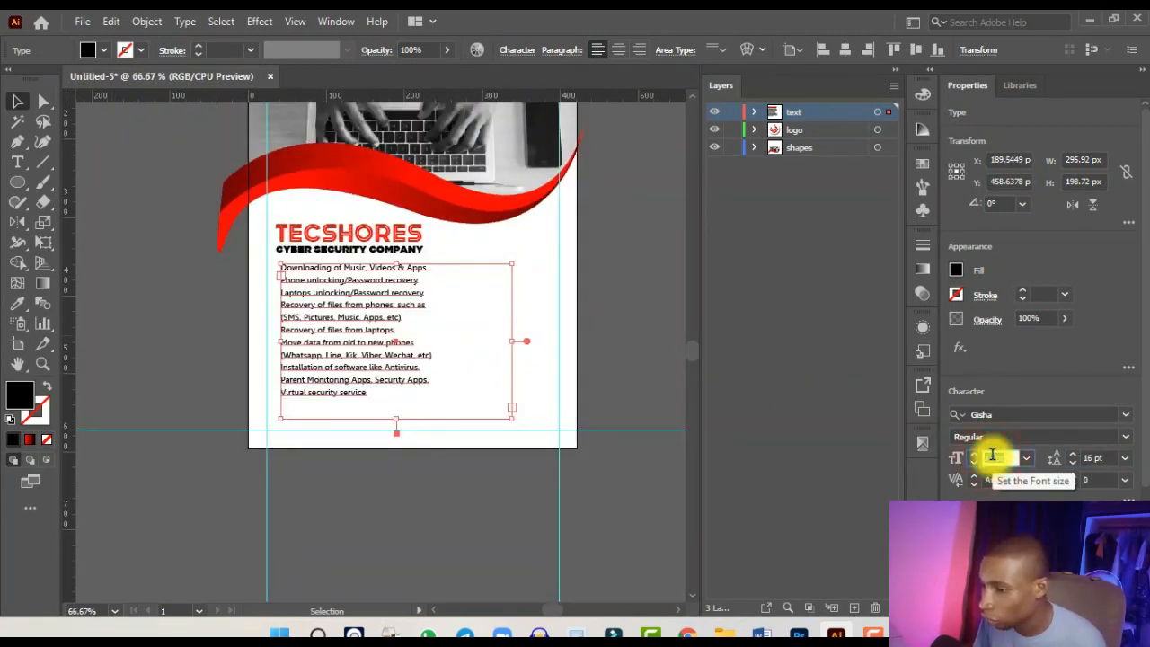
pyautogui.press('Up')
pyautogui.press('Down')
pyautogui.press('Down')
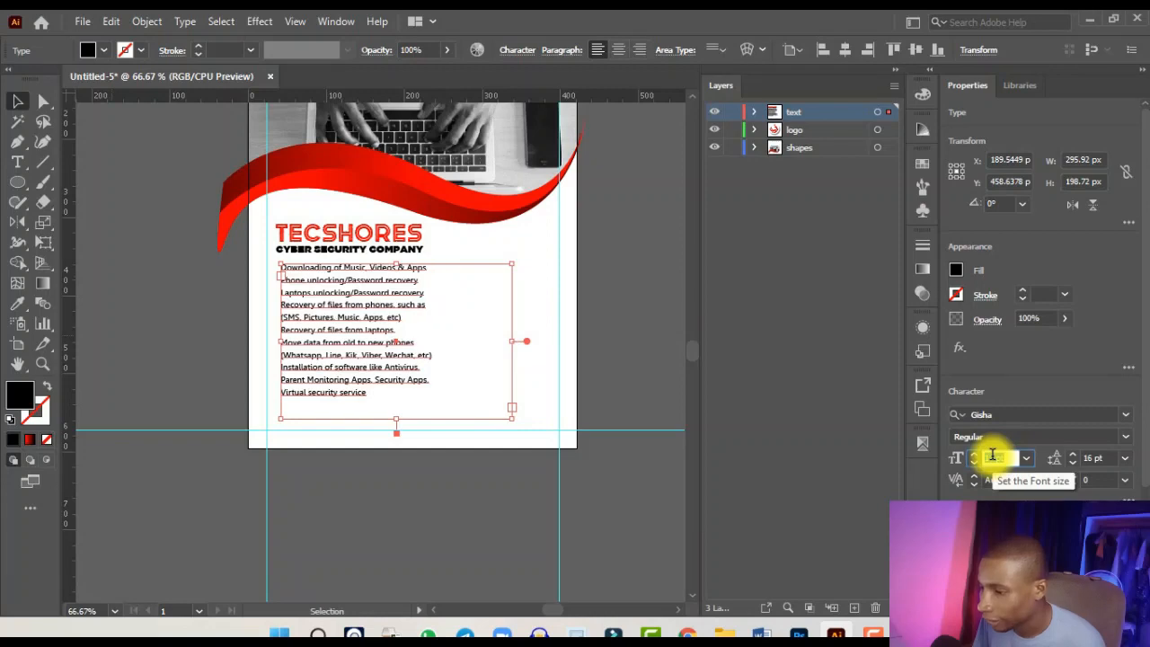
pyautogui.hotkey('ctrl', '+')
pyautogui.hotkey('ctrl', '+')
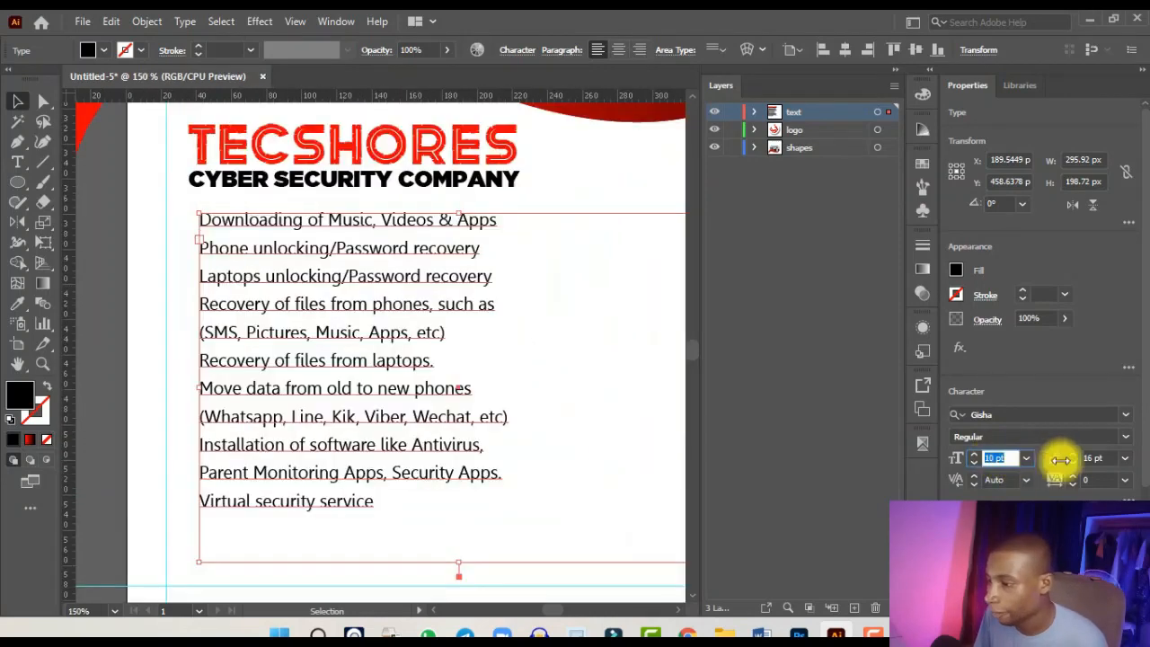
pyautogui.click(1091, 459)
pyautogui.press('Down')
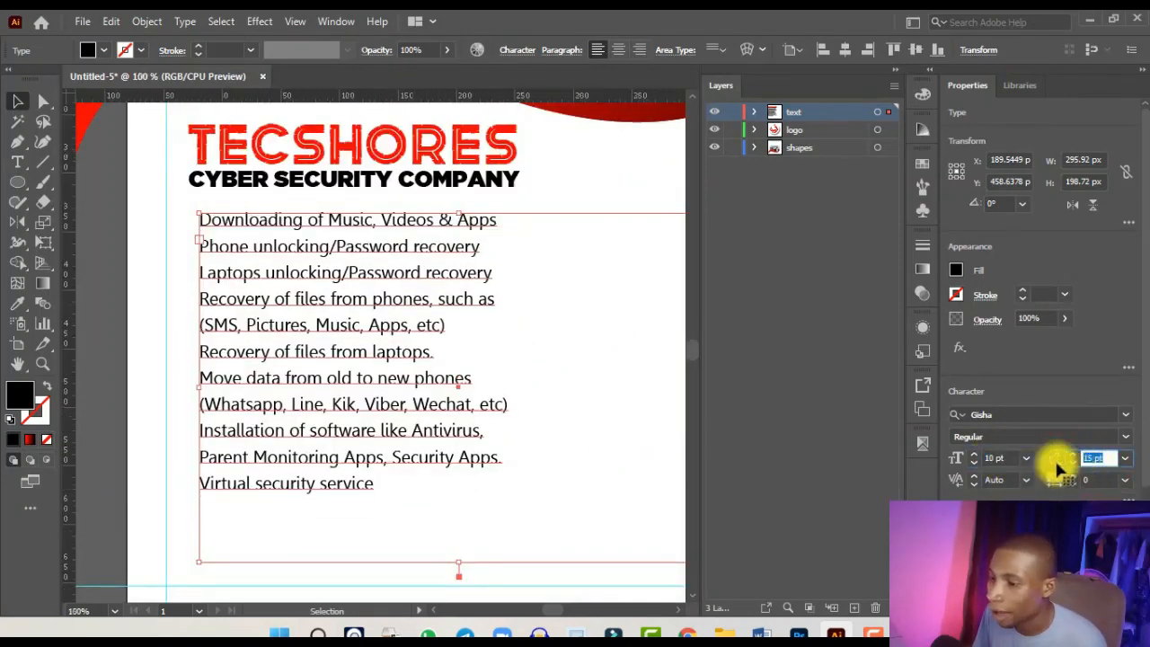
# - Shrink the services text frame to about 195 px wide and 171 px high so it fits around the list
pyautogui.hotkey('ctrl', '-')
pyautogui.moveTo(444, 474); pyautogui.dragTo(455, 445)
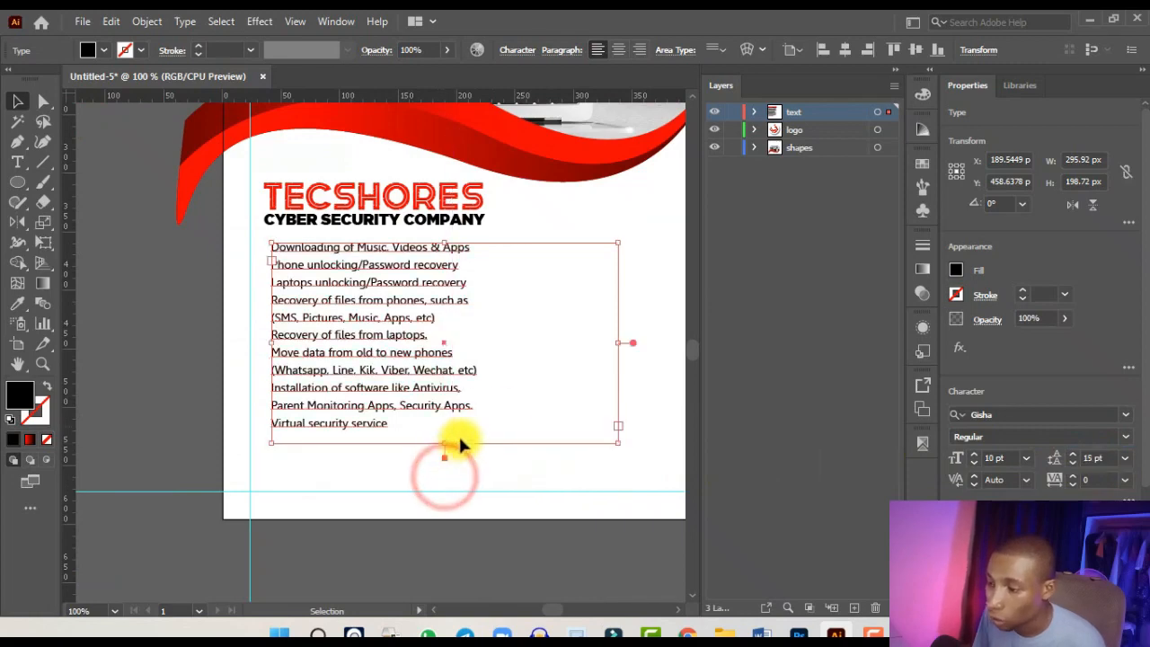
pyautogui.moveTo(620, 346); pyautogui.dragTo(496, 350)
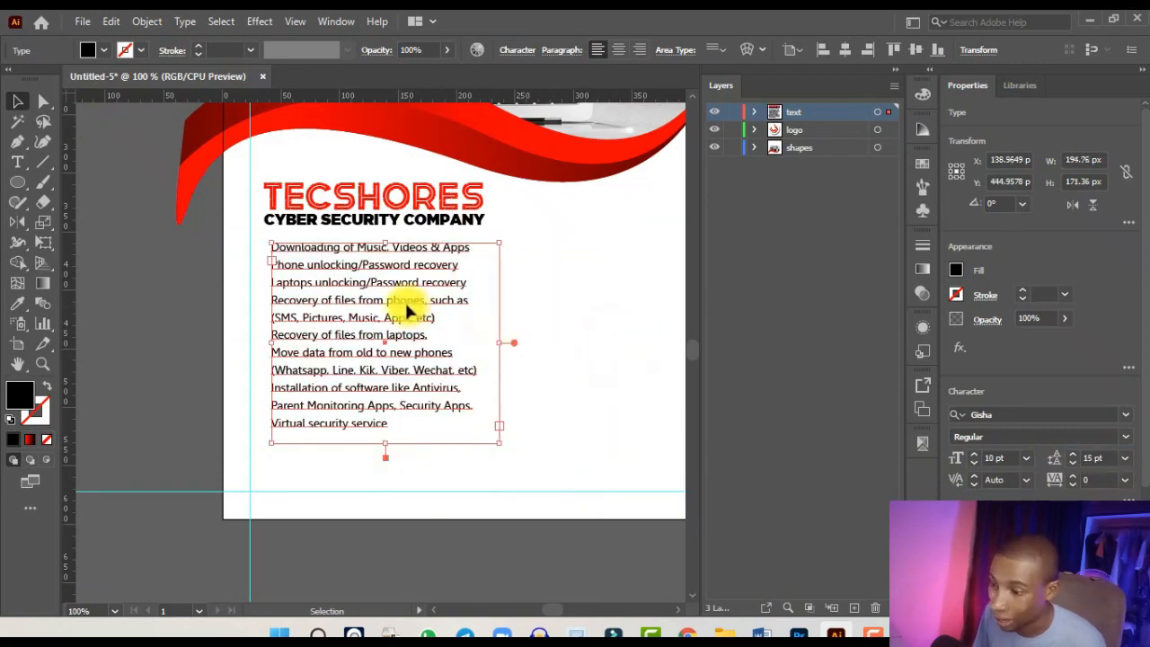
# - Move the services text frame down and slightly right, to about X 144 px, Y 466 px, leaving space below the company tagline
pyautogui.moveTo(403, 302)
pyautogui.mouseDown()
pyautogui.moveTo(434, 300)
pyautogui.moveTo(409, 314)
pyautogui.mouseUp()
pyautogui.scroll(1, 334, 262)
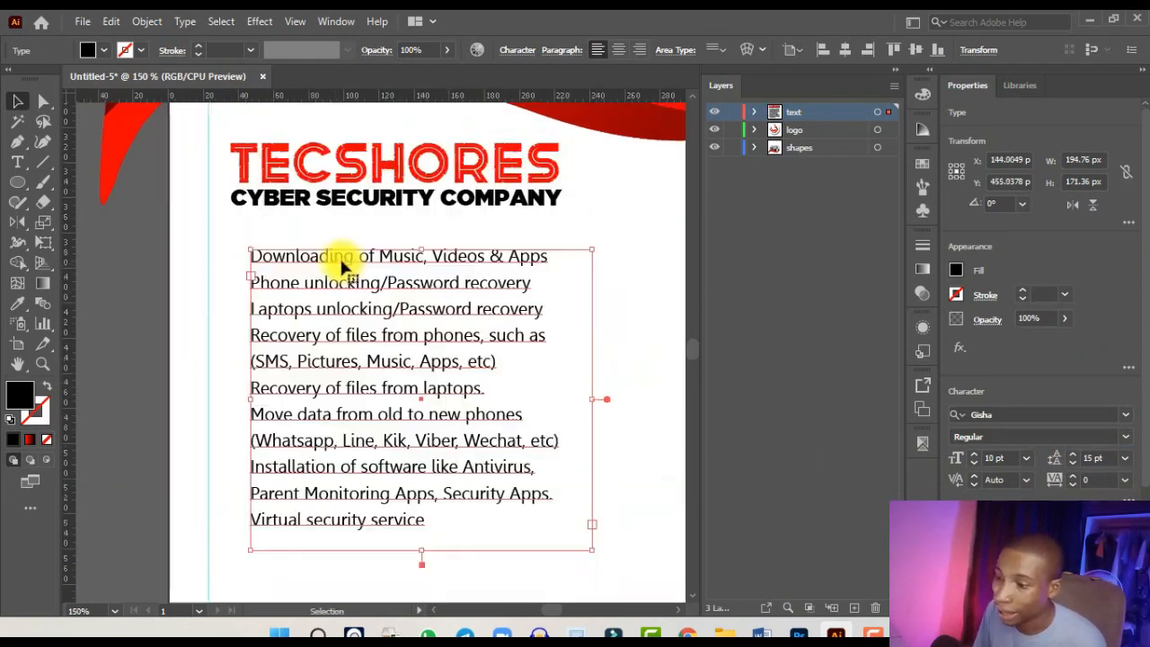
pyautogui.moveTo(341, 262); pyautogui.dragTo(336, 278)
pyautogui.scroll(-2, 362, 307)
pyautogui.scroll(2, 363, 306)
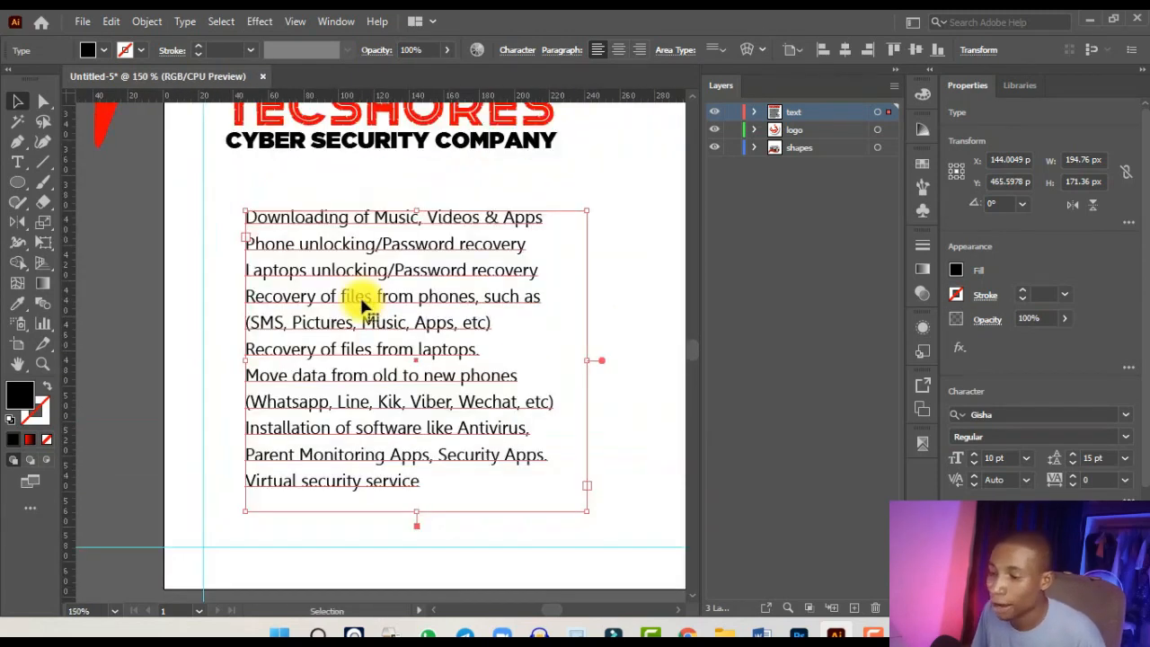
pyautogui.scroll(-1, 375, 305)
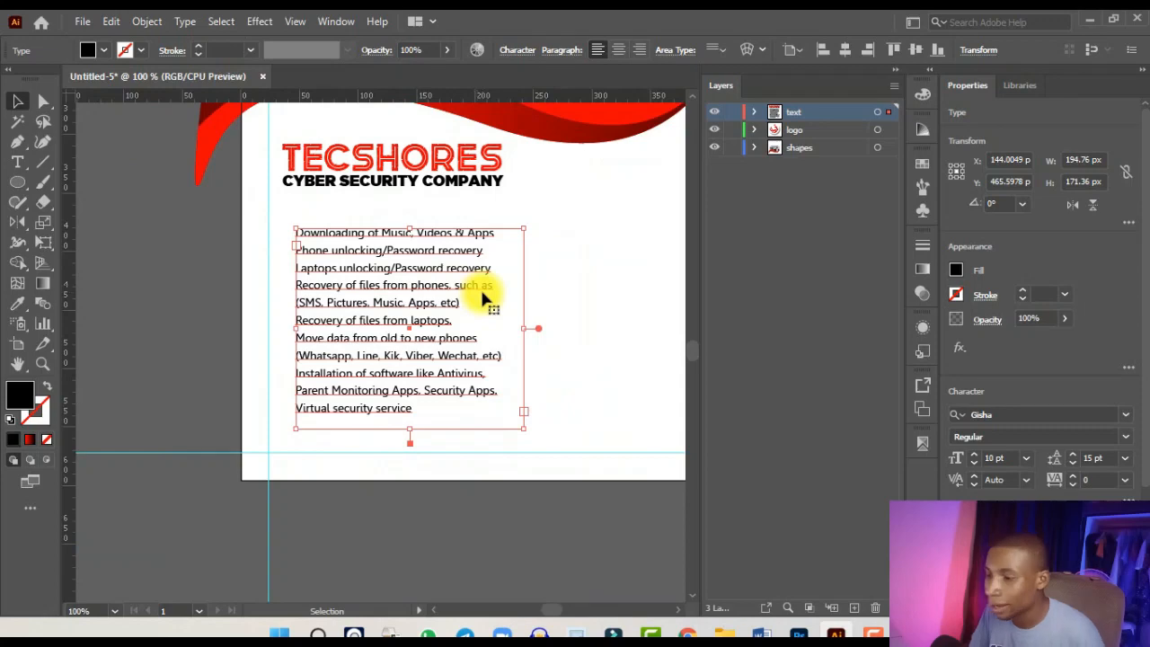
pyautogui.scroll(1, 481, 296)
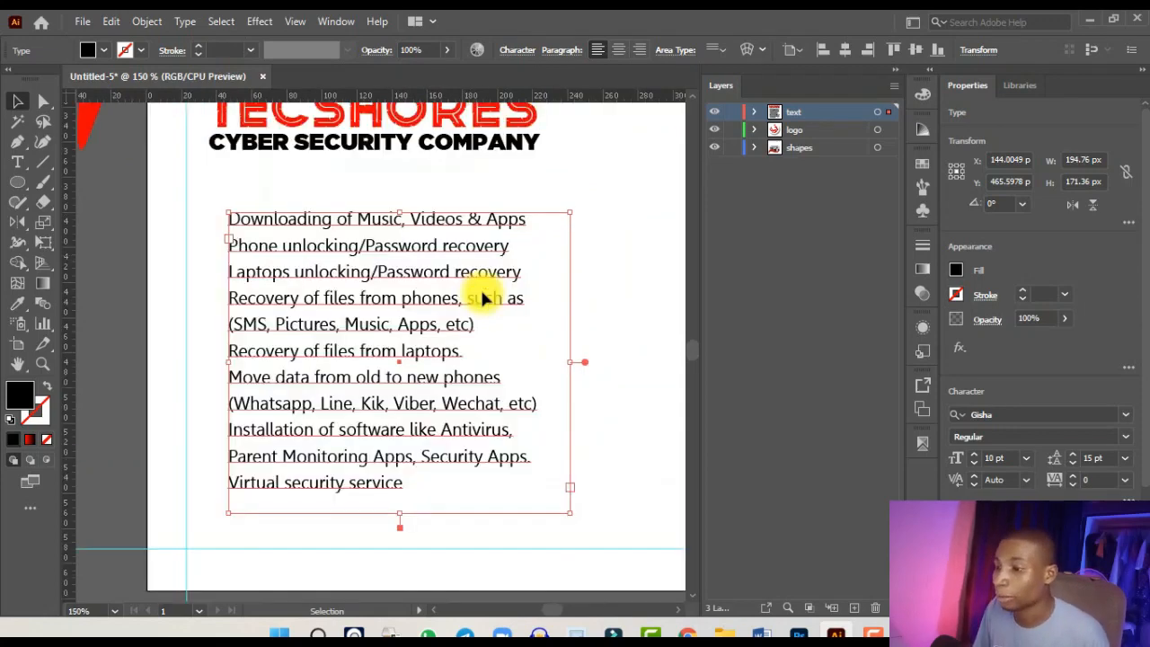
pyautogui.scroll(-2, 478, 297)
pyautogui.scroll(2, 457, 264)
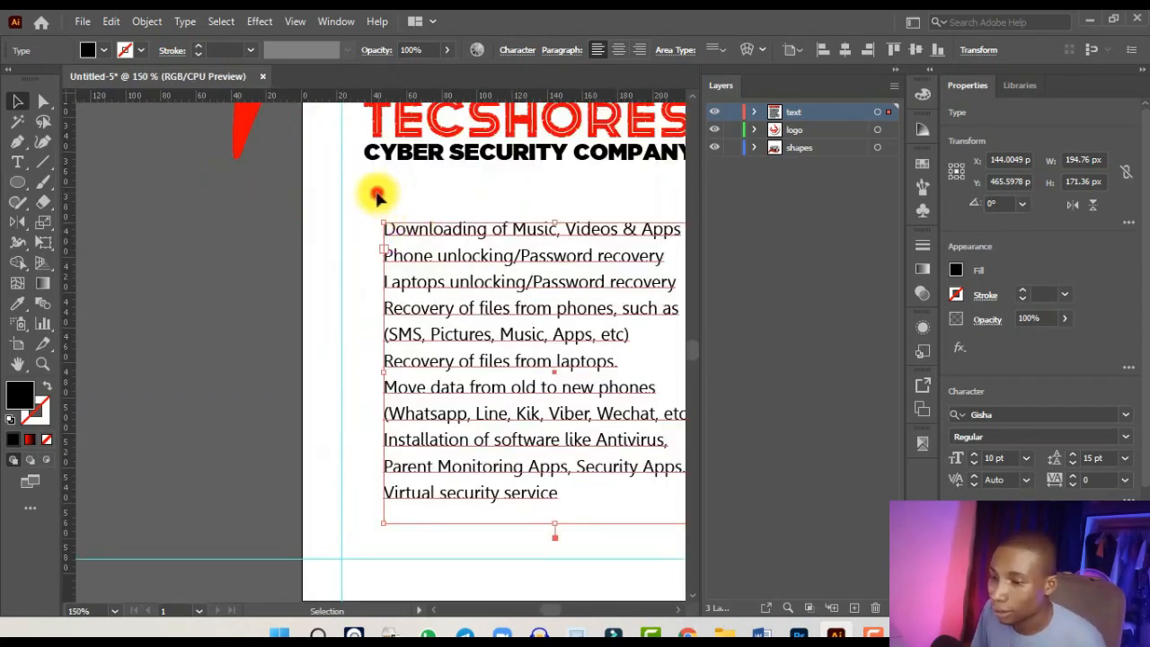
# - Add a new text line reading OUR SERVICES in the blank area beside the services list
pyautogui.click(377, 196)
pyautogui.click(20, 162)
pyautogui.hotkey('ctrl', '-')
pyautogui.hotkey('ctrl', '-')
pyautogui.hotkey('ctrl', '-')
pyautogui.hotkey('ctrl', '-')
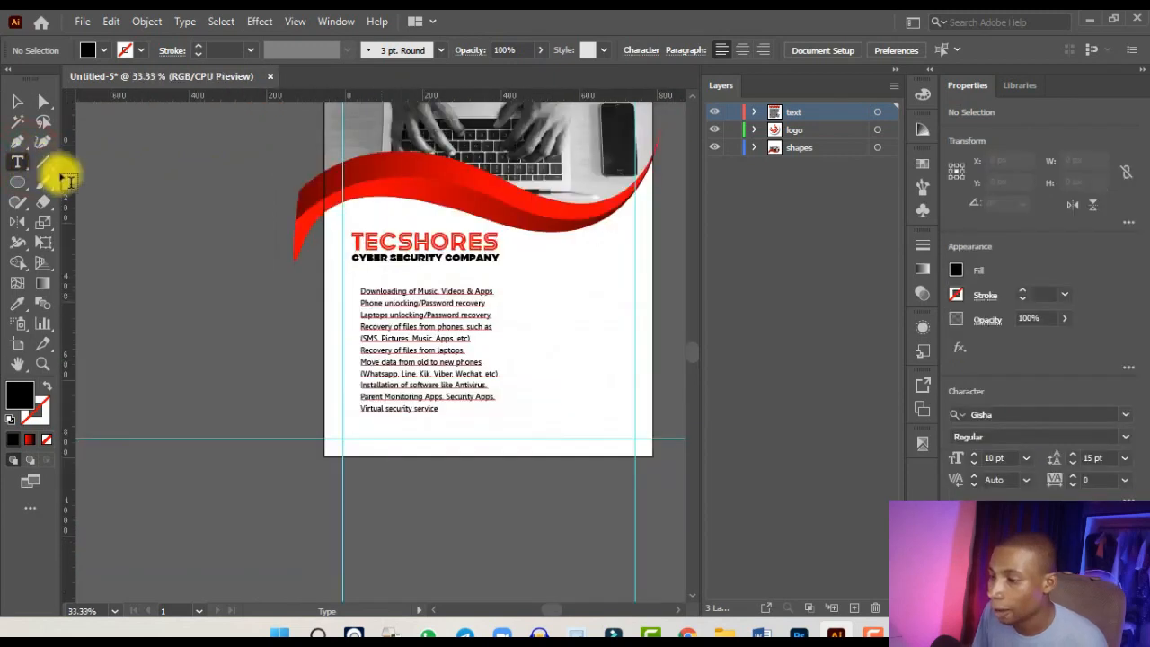
pyautogui.scroll(4, 365, 308)
pyautogui.click(428, 336)
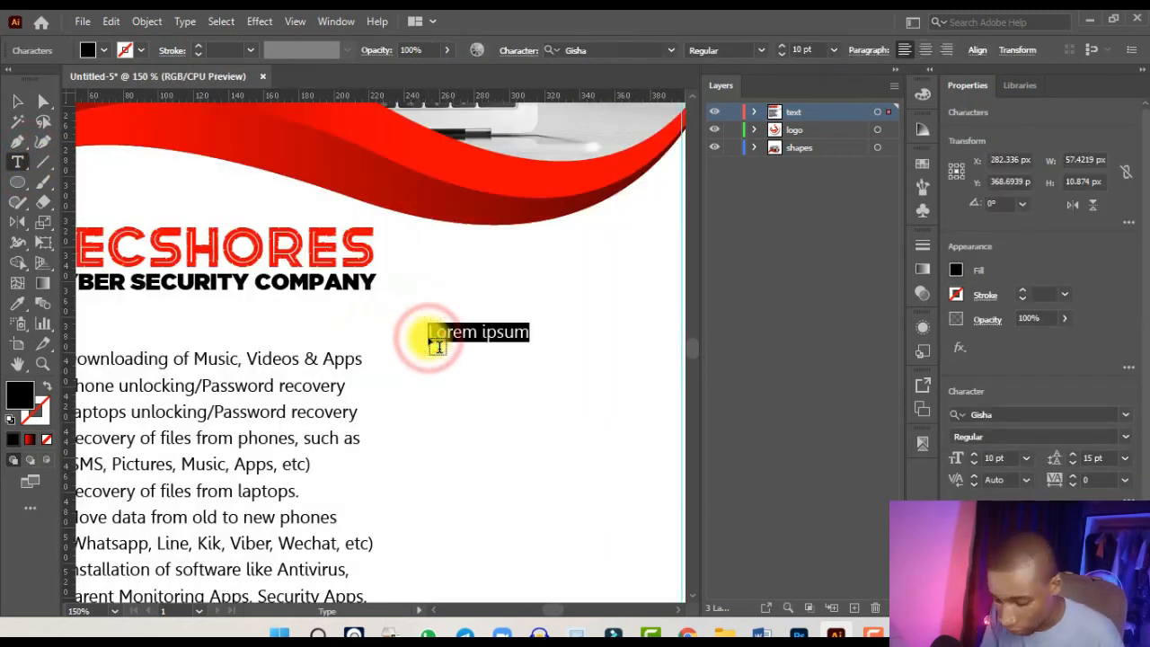
pyautogui.press('BackSpace')
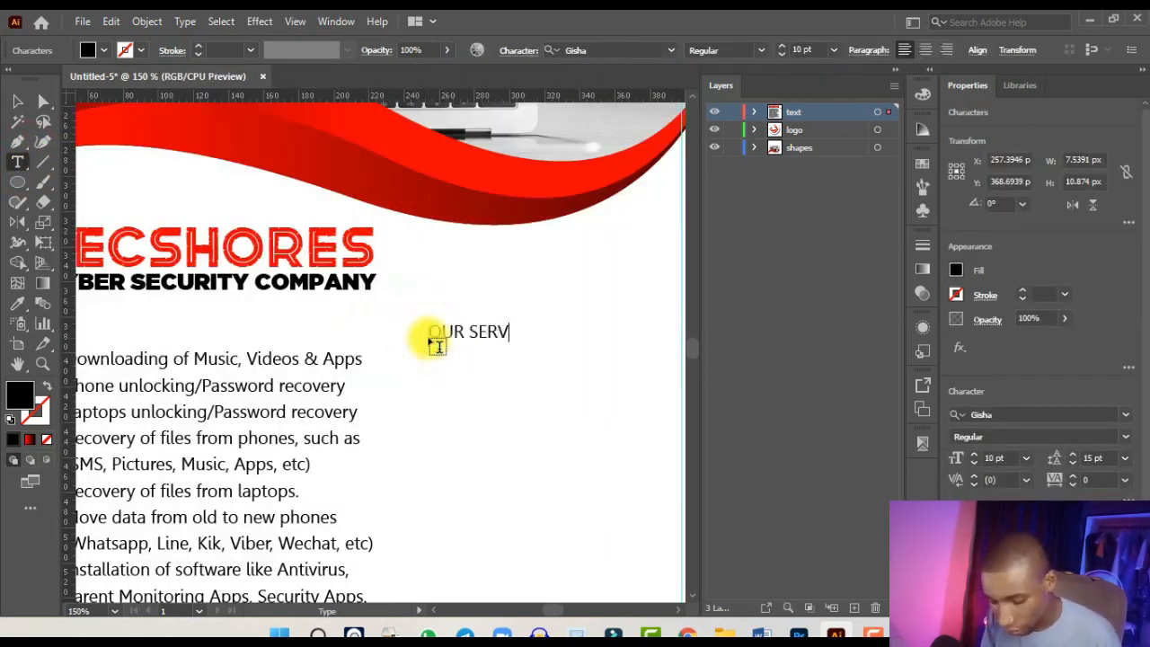
pyautogui.click(19, 100)
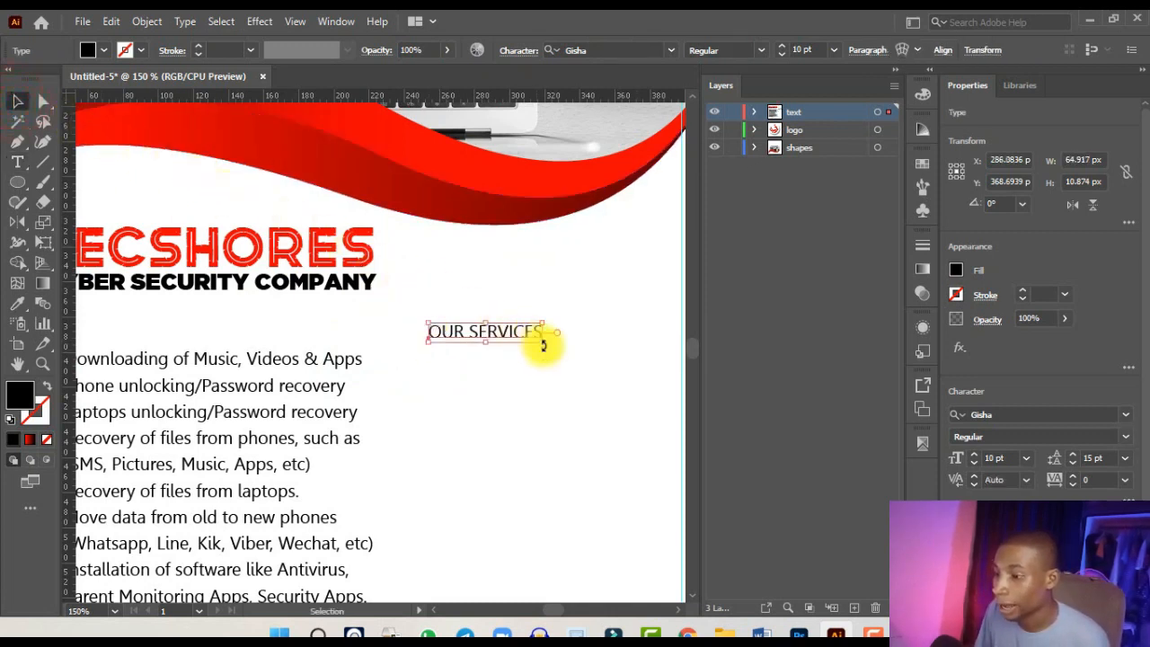
# - Scale the OUR SERVICES heading up to about 17.9 pt and set its tracking to 50
pyautogui.moveTo(544, 345); pyautogui.dragTo(637, 398)
pyautogui.hotkey('ctrl', '-')
pyautogui.hotkey('ctrl', '-')
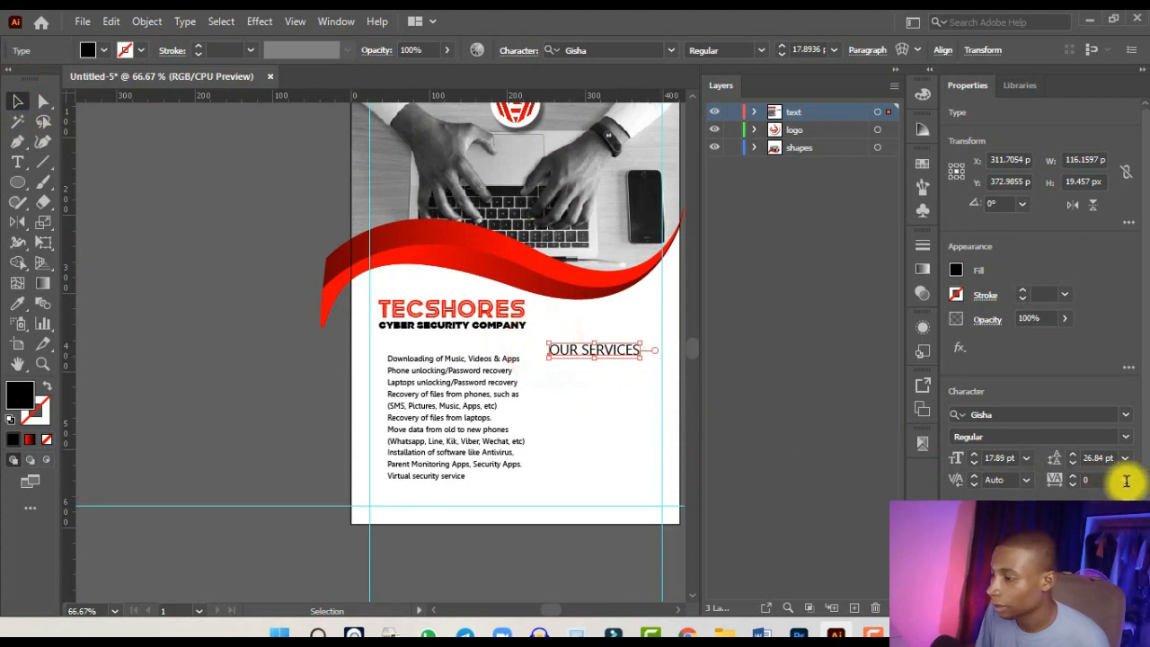
pyautogui.click(1124, 479)
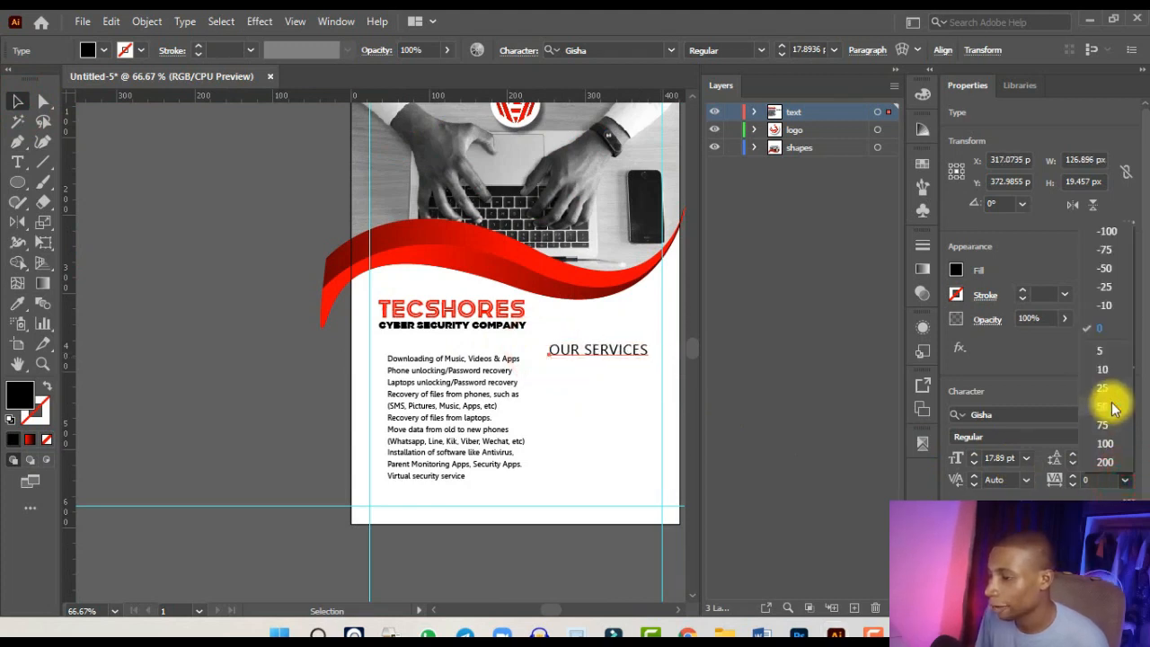
pyautogui.click(1112, 407)
# - Place the OUR SERVICES heading between the company tagline and the services list, and fill it with red
pyautogui.hotkey('ctrl', '+')
pyautogui.hotkey('ctrl', '+')
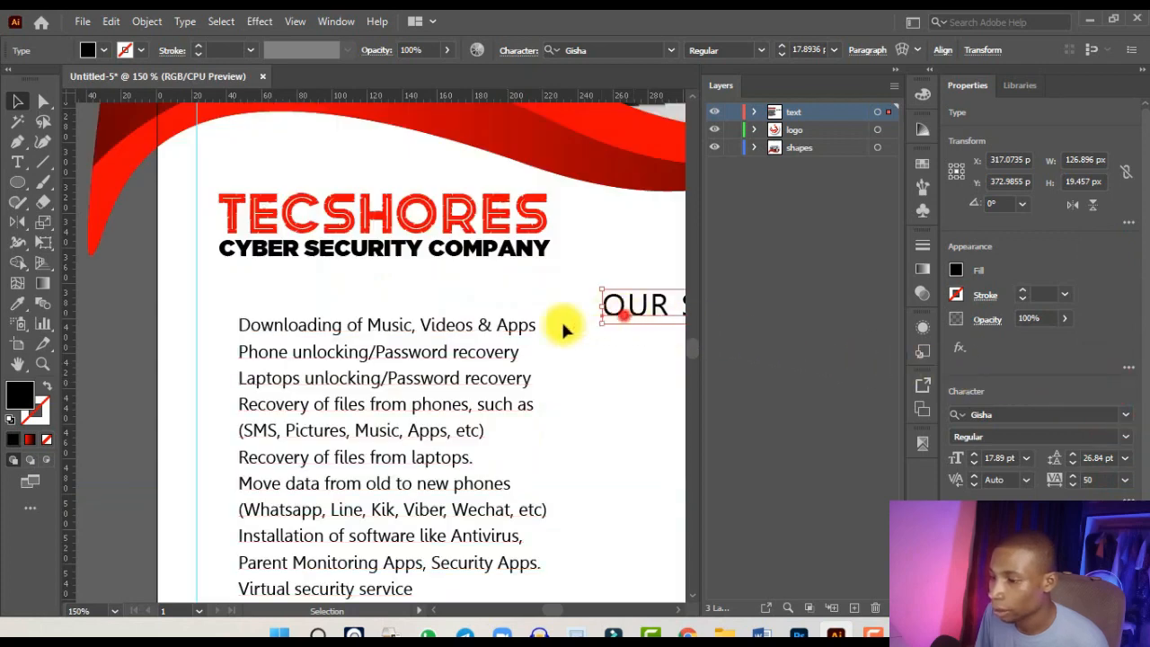
pyautogui.moveTo(625, 310); pyautogui.dragTo(289, 299)
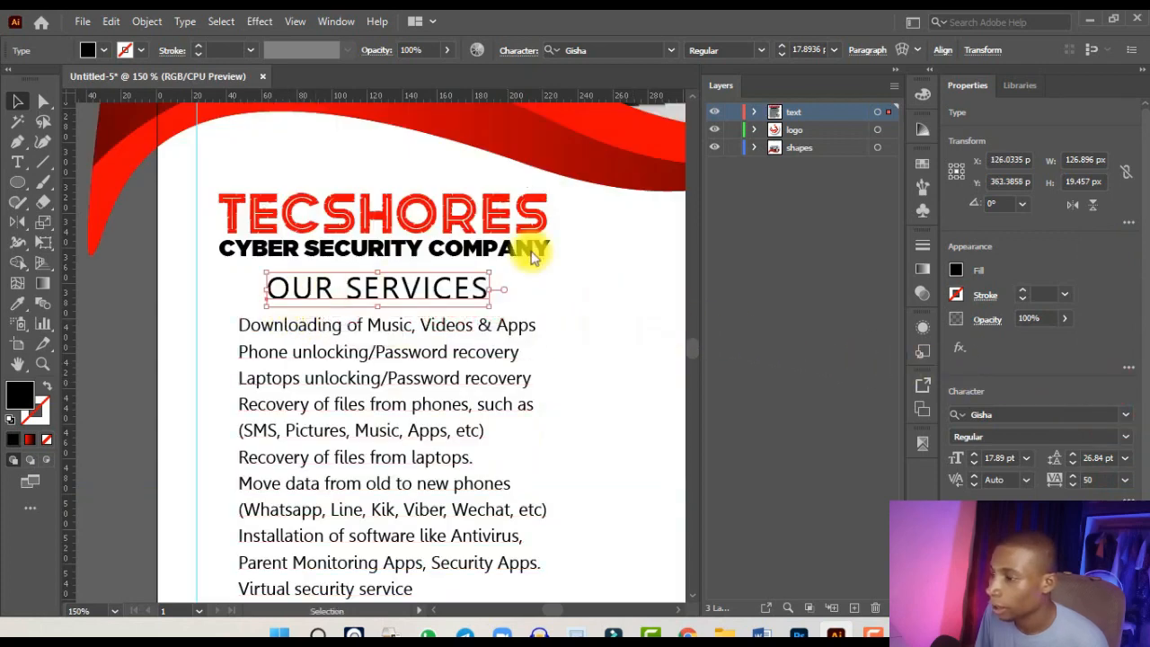
pyautogui.click(927, 171)
pyautogui.click(760, 208)
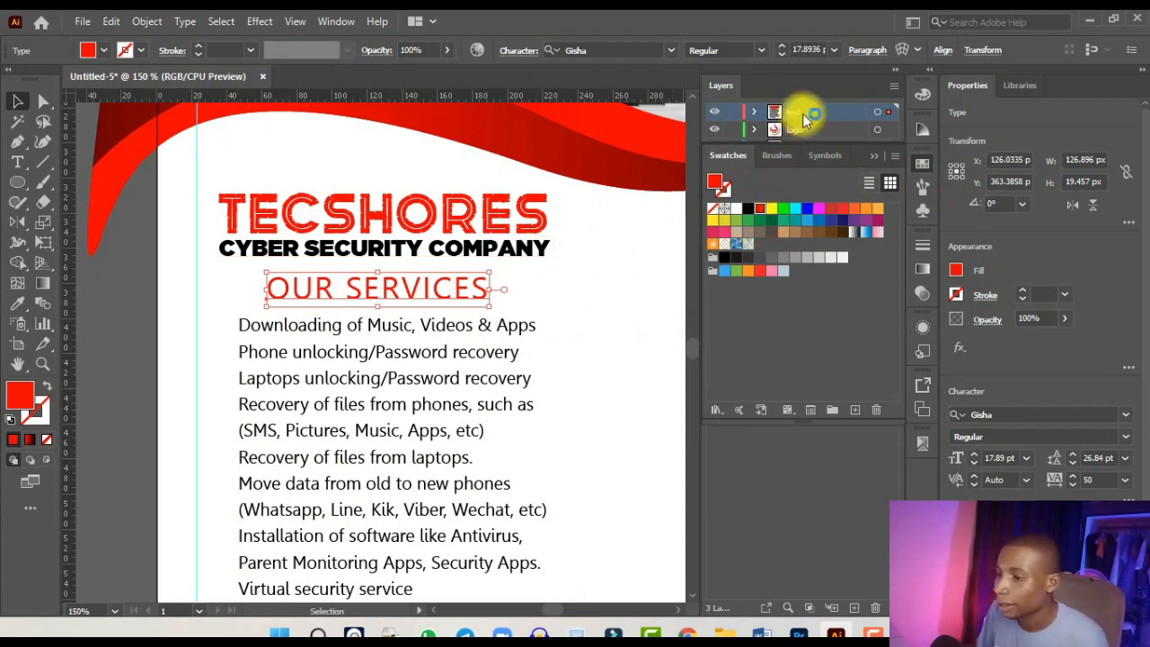
# - Align the OUR SERVICES heading's left edge with the services list and nudge it up 1 px
pyautogui.scroll(1, 372, 290)
pyautogui.moveTo(437, 290); pyautogui.dragTo(331, 295)
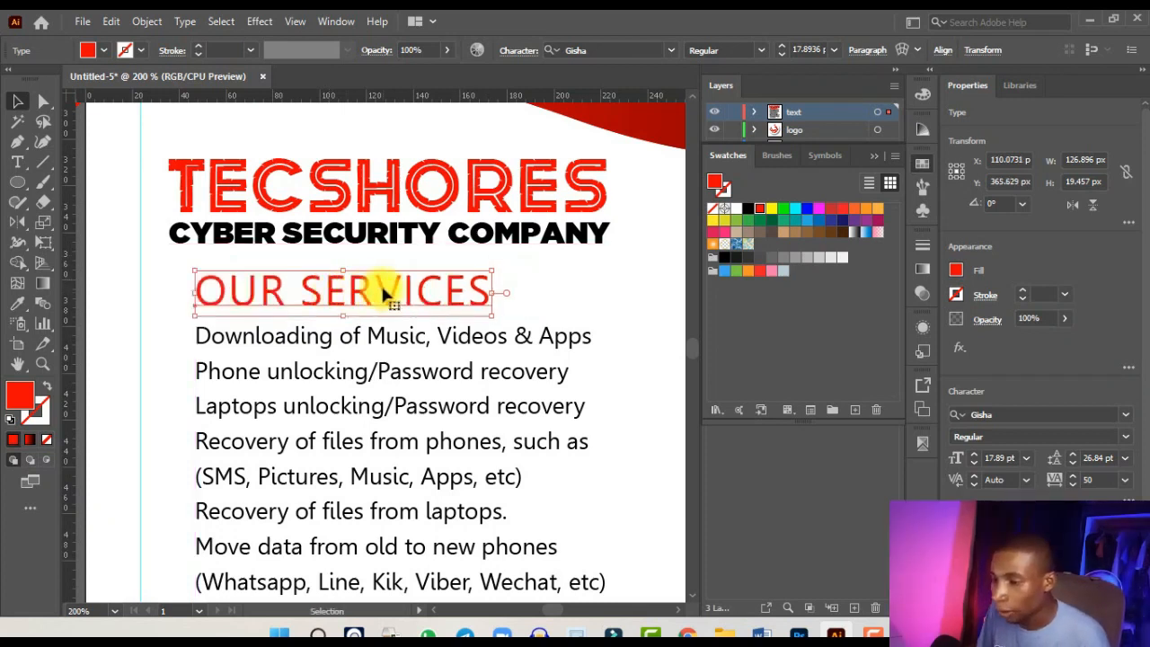
pyautogui.press('Up')
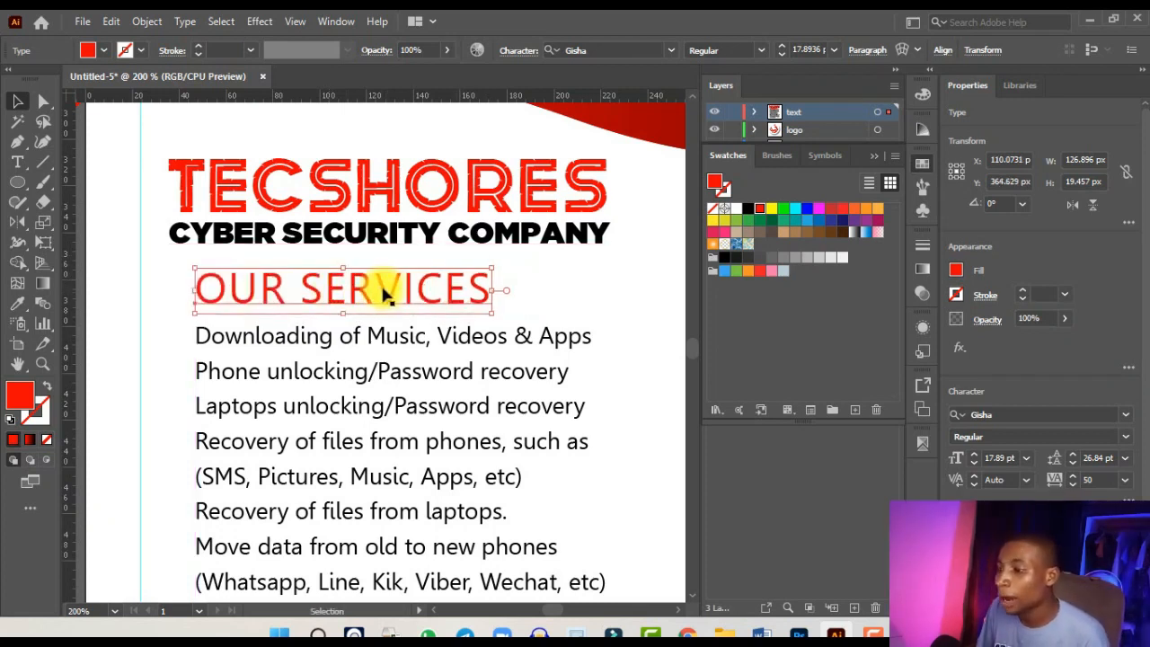
# - Draw a red rectangle about 145 by 24 px around the OUR SERVICES heading on the shapes layer
pyautogui.click(805, 135)
pyautogui.click(871, 159)
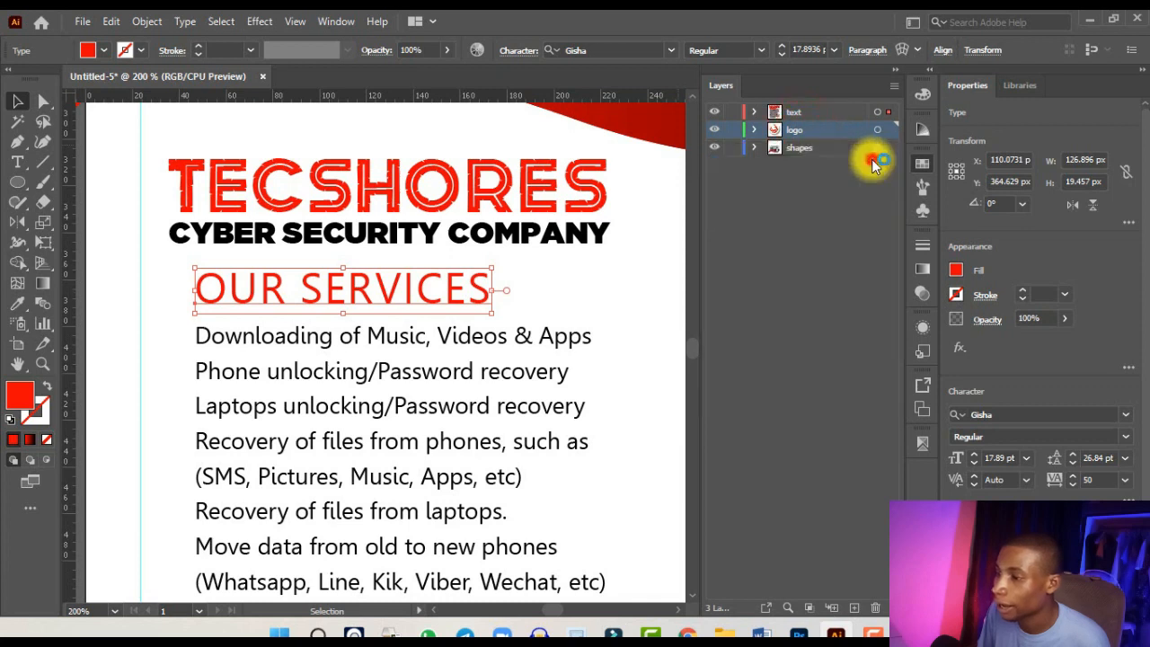
pyautogui.click(820, 150)
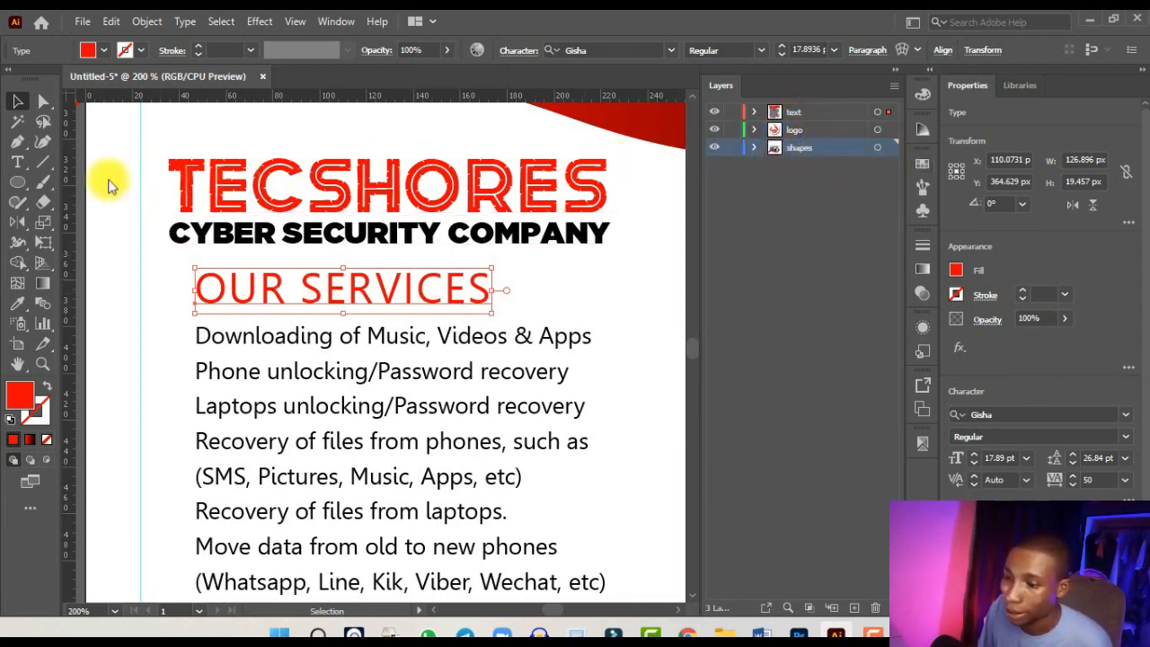
pyautogui.click(21, 184)
pyautogui.moveTo(21, 184); pyautogui.dragTo(76, 183)
pyautogui.moveTo(173, 258); pyautogui.dragTo(513, 316)
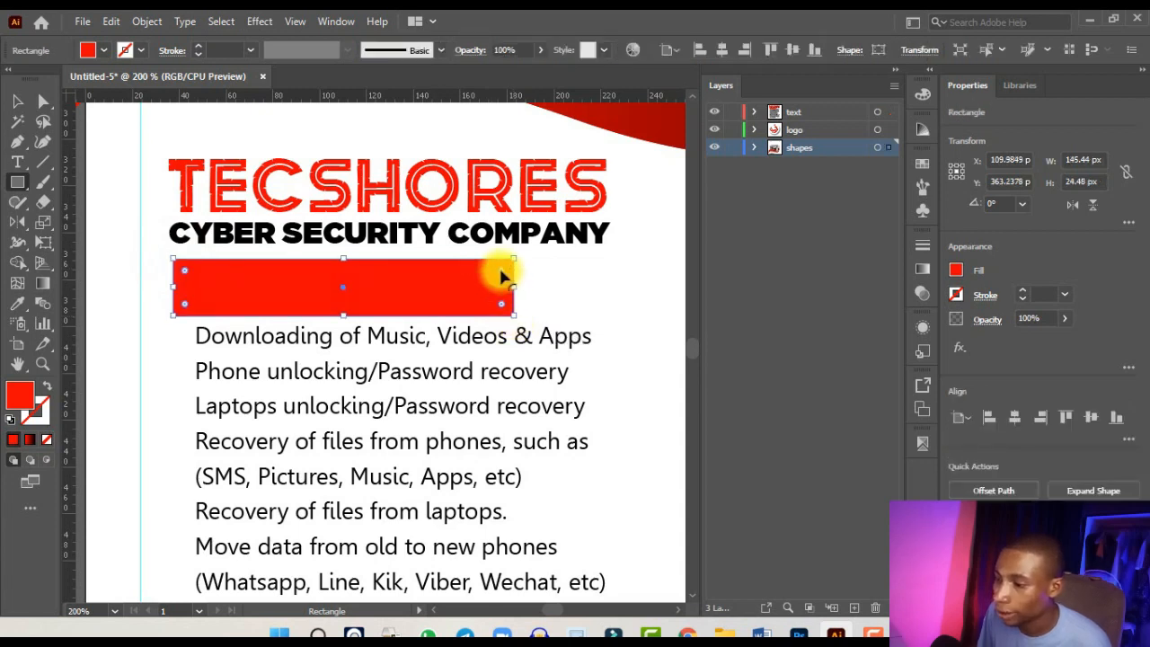
# - Round the corners of the rectangle around the OUR SERVICES heading and swap its red fill to a 1 pt outline
pyautogui.moveTo(503, 276)
pyautogui.mouseDown()
pyautogui.moveTo(488, 264)
pyautogui.moveTo(465, 279)
pyautogui.moveTo(495, 276)
pyautogui.mouseUp()
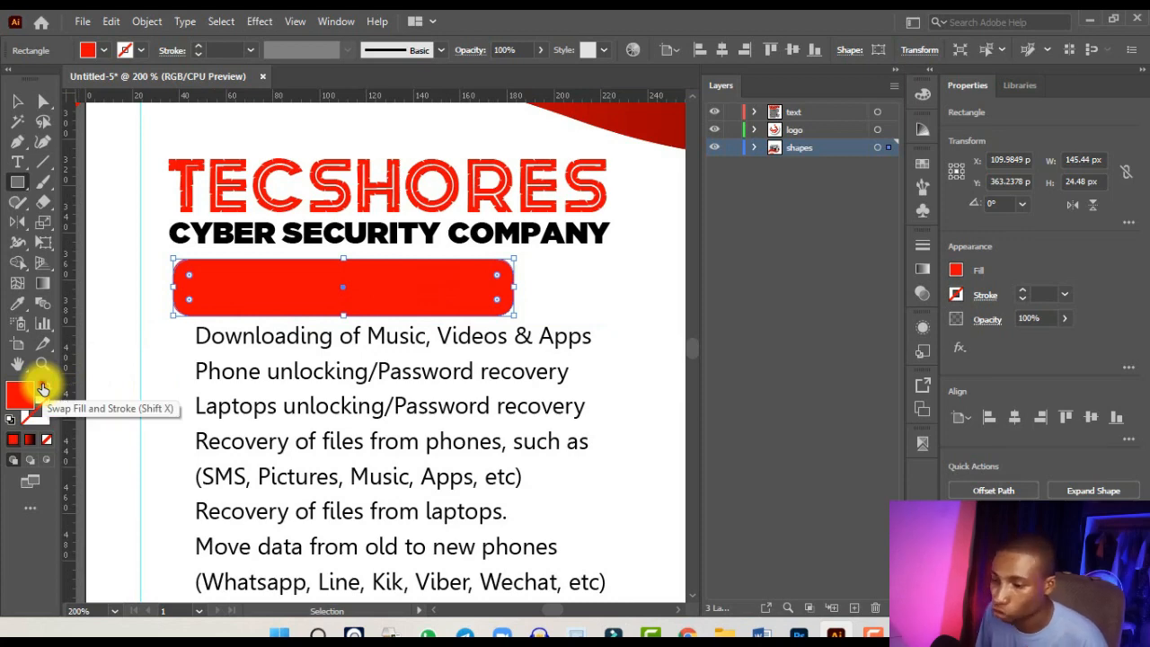
pyautogui.click(42, 388)
pyautogui.hotkey('ctrl', '=')
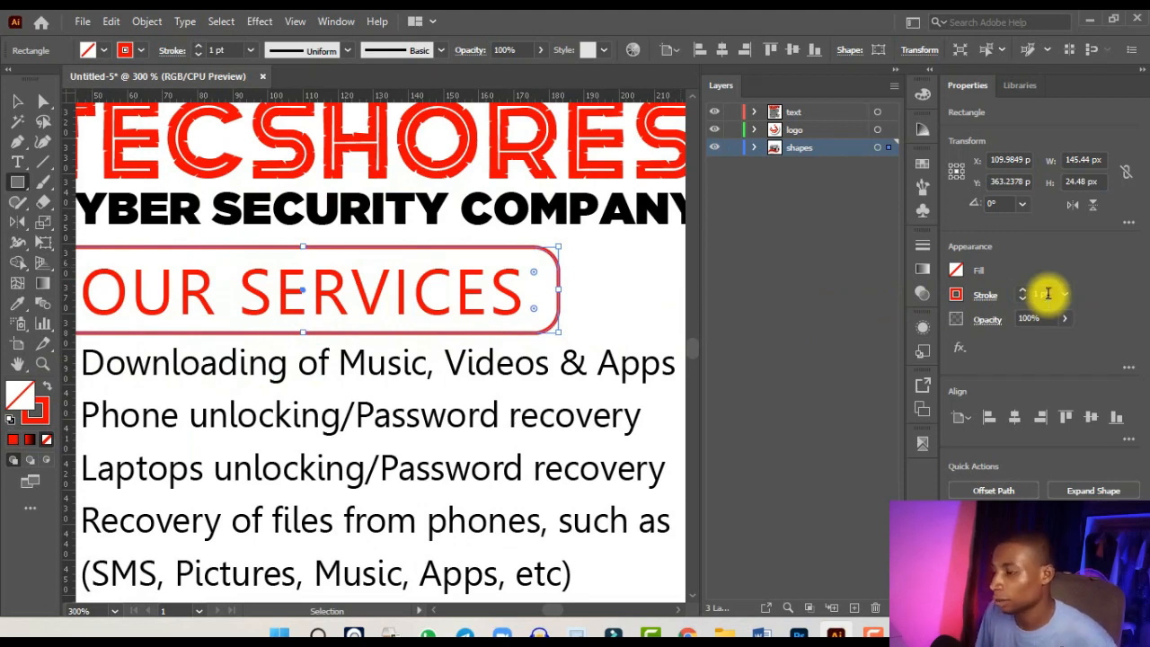
pyautogui.click(18, 100)
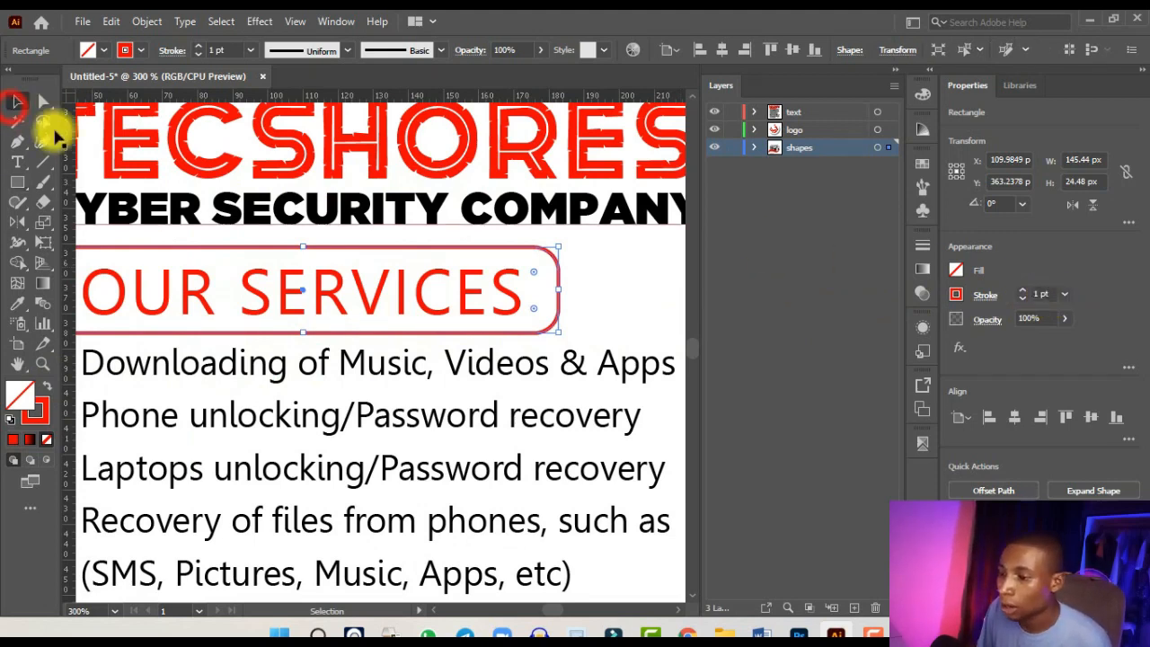
# - Scale the TECSHORES title and CYBER SECURITY COMPANY tagline down together to about 176 by 40 px
pyautogui.hotkey('ctrl', '-')
pyautogui.hotkey('ctrl', '-')
pyautogui.click(388, 347)
pyautogui.hotkey('ctrl', '-')
pyautogui.hotkey('ctrl', '-')
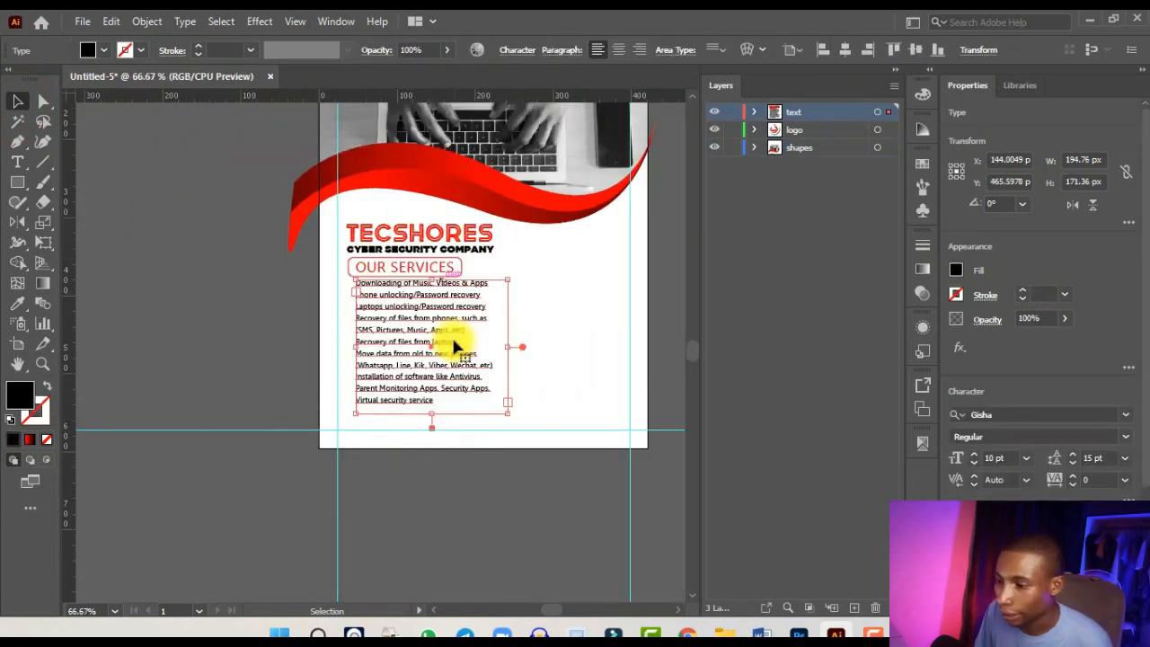
pyautogui.hotkey('ctrl', '=')
pyautogui.hotkey('ctrl', '=')
pyautogui.hotkey('ctrl', '=')
pyautogui.click(458, 199)
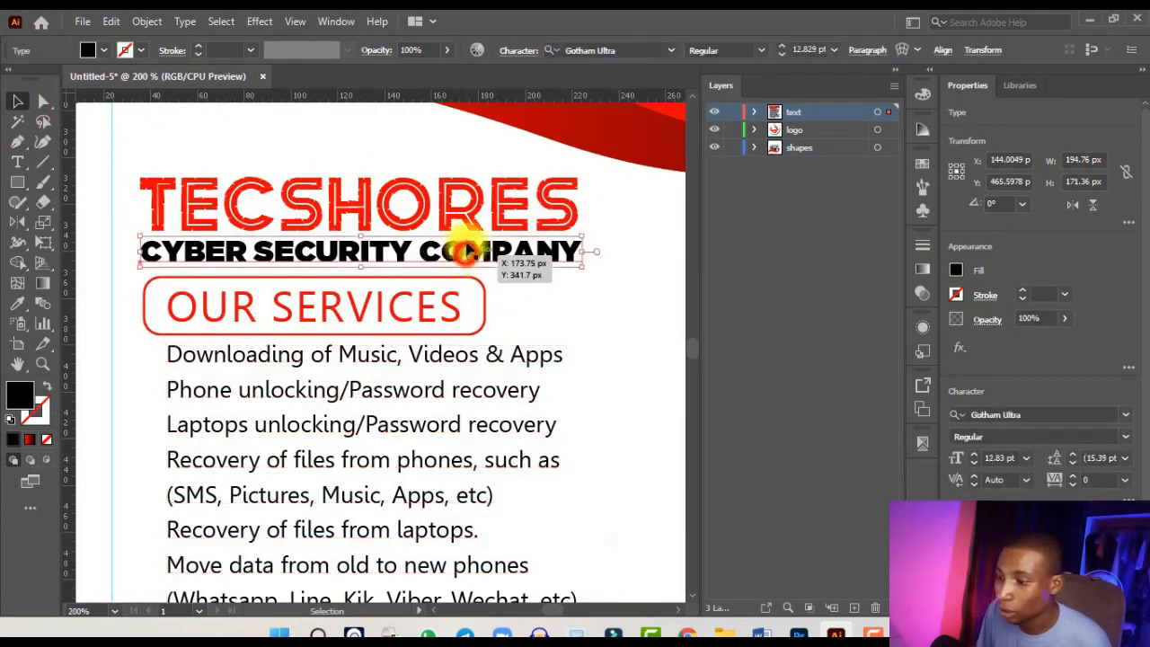
pyautogui.keyDown('shift'); pyautogui.click(469, 216); pyautogui.keyUp('shift')
pyautogui.moveTo(580, 265); pyautogui.dragTo(546, 267)
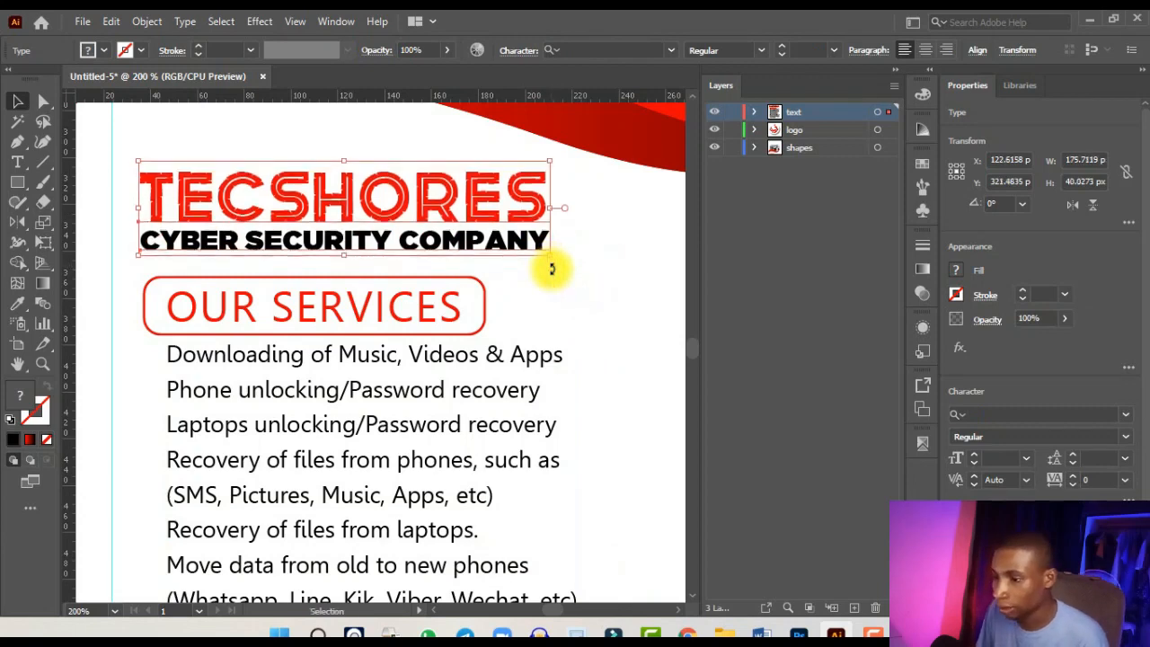
pyautogui.hotkey('ctrl', '-')
pyautogui.hotkey('ctrl', '-')
pyautogui.hotkey('ctrl', '-')
pyautogui.click(290, 303)
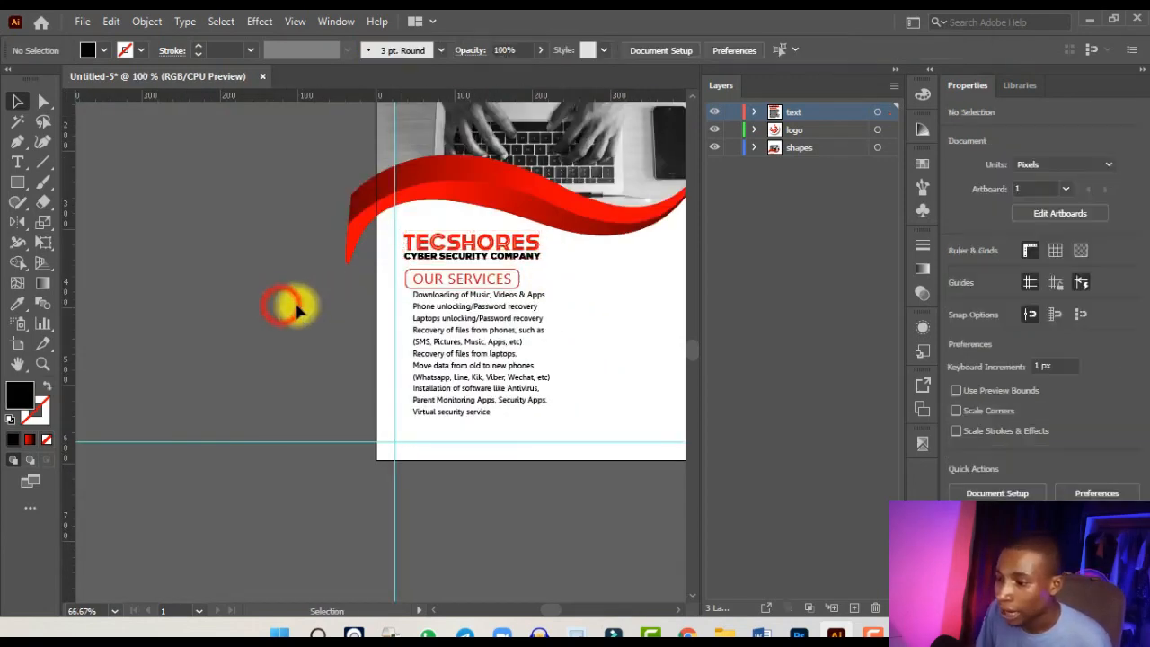
# - Draw a bullet circle about 4.5 px across just before the "Downloading of Music, Videos & Apps" line
pyautogui.hotkey('ctrl', '=')
pyautogui.hotkey('ctrl', '=')
pyautogui.hotkey('ctrl', '=')
pyautogui.hotkey('ctrl', '=')
pyautogui.hotkey('ctrl', '=')
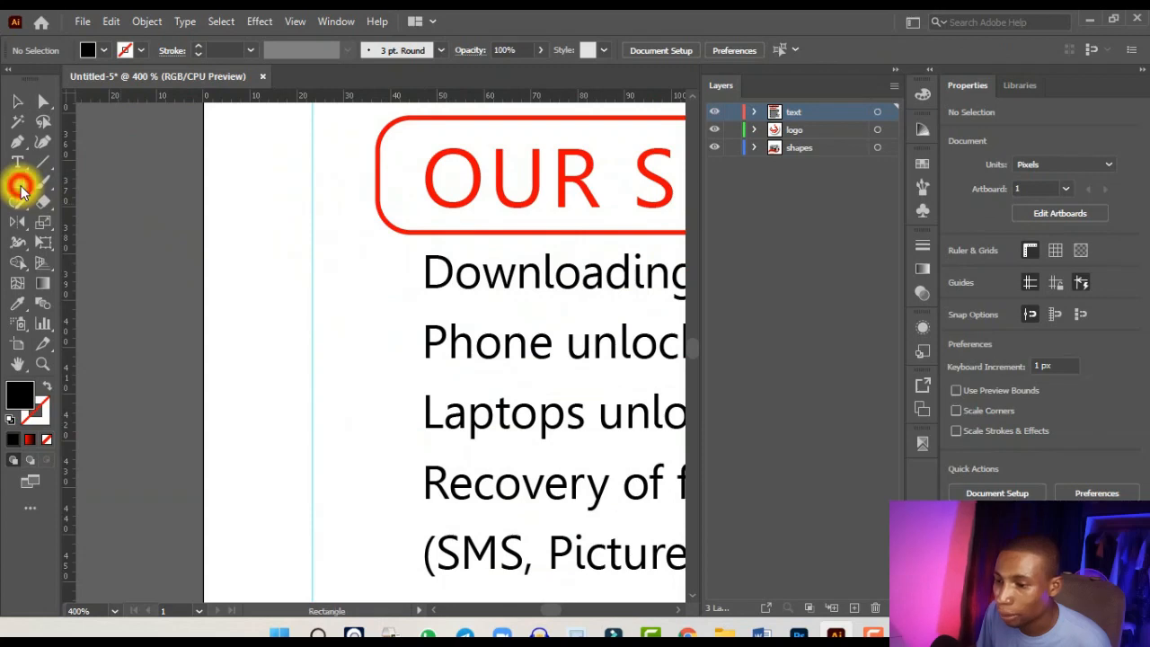
pyautogui.moveTo(21, 189); pyautogui.dragTo(80, 217)
pyautogui.hotkey('ctrl', '=')
pyautogui.hotkey('ctrl', '=')
pyautogui.hotkey('ctrl', '=')
pyautogui.hotkey('ctrl', '=')
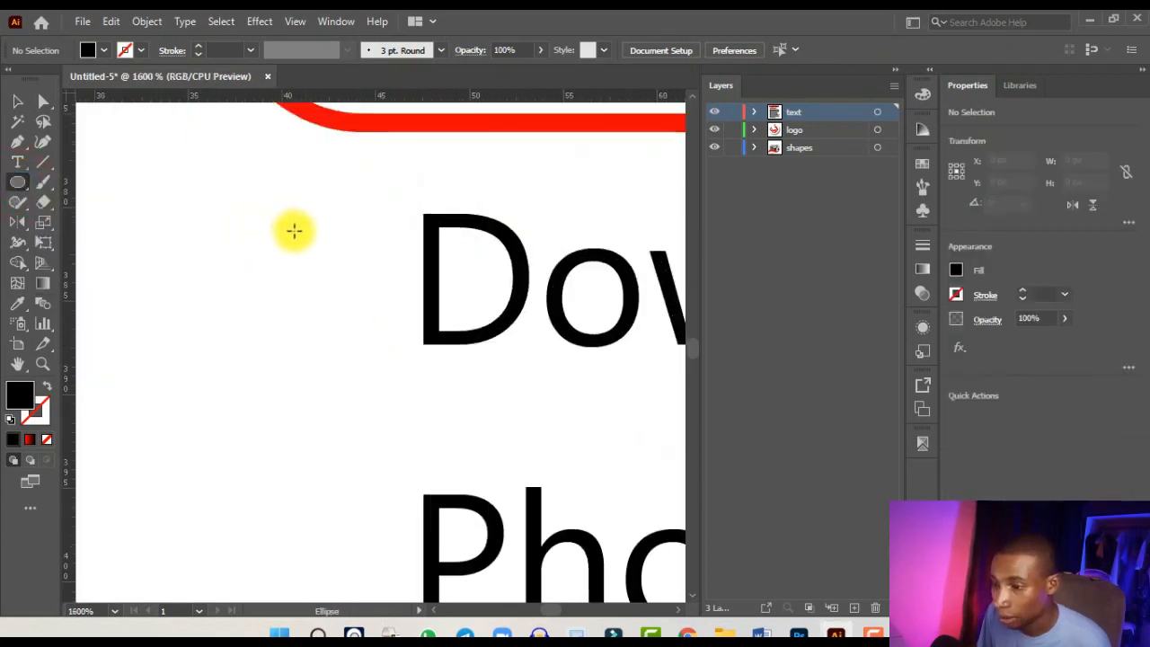
pyautogui.moveTo(294, 231); pyautogui.dragTo(378, 314)
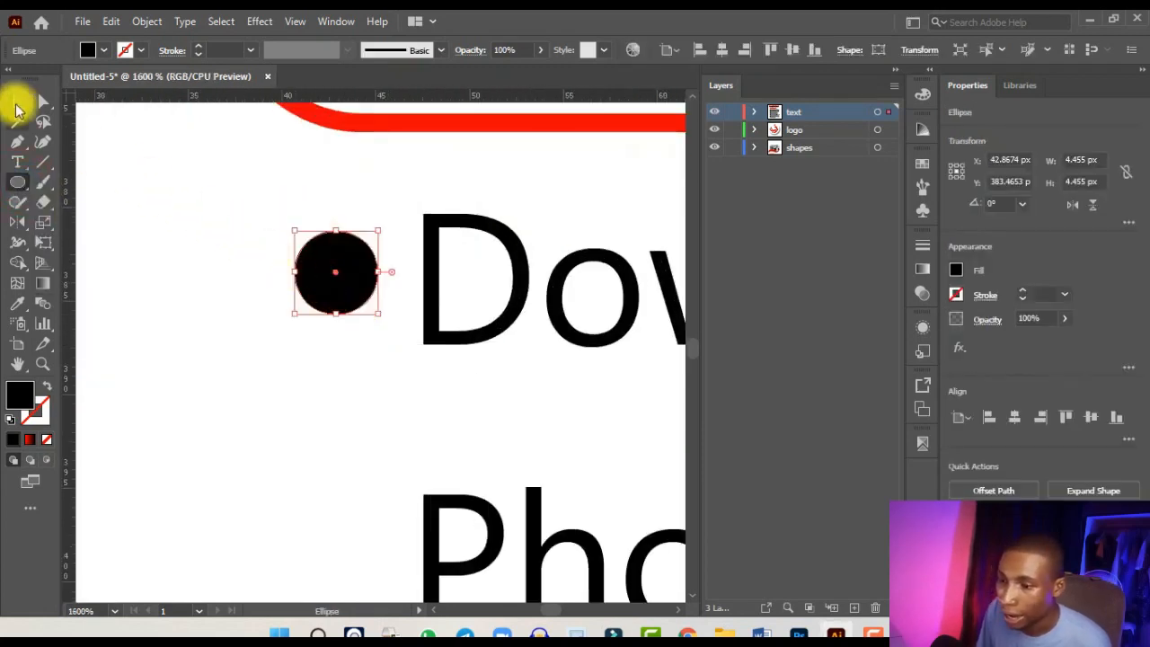
# - Fill the bullet circle with the red swatch
pyautogui.click(18, 106)
pyautogui.click(922, 163)
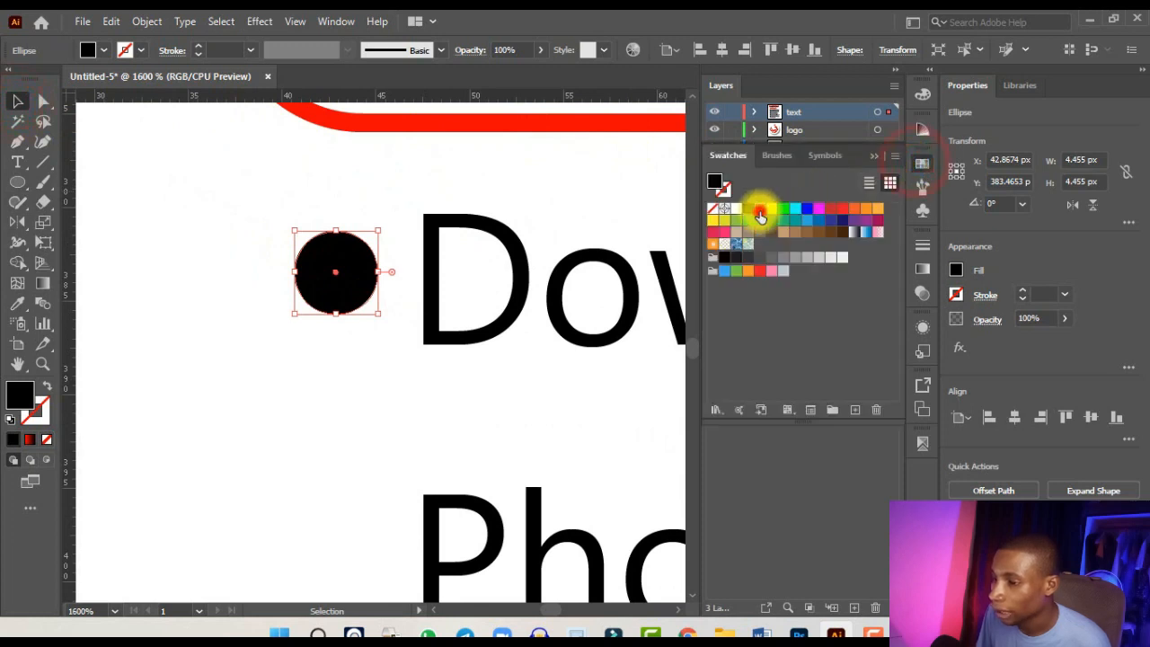
pyautogui.click(759, 215)
pyautogui.click(874, 157)
# - Duplicate the red bullet straight down beside the Phone unlocking, Laptops unlocking and "Recovery of files from phones" lines
pyautogui.hotkey('ctrl', '-')
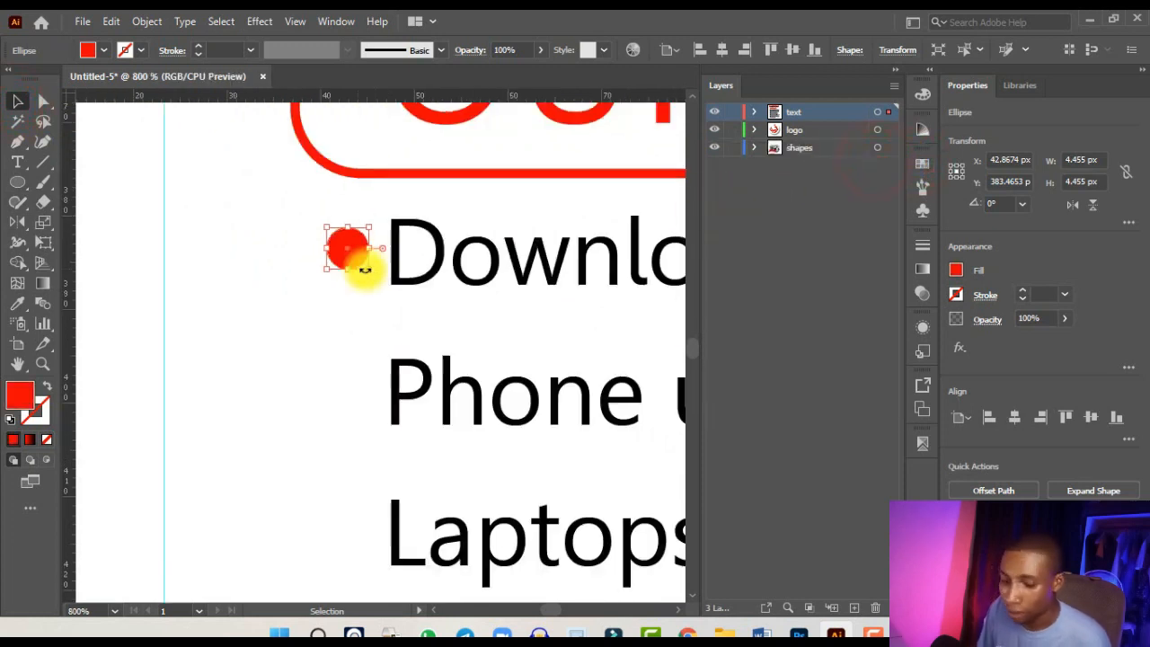
pyautogui.moveTo(352, 243); pyautogui.dragTo(354, 386)
pyautogui.hotkey('ctrl', '-')
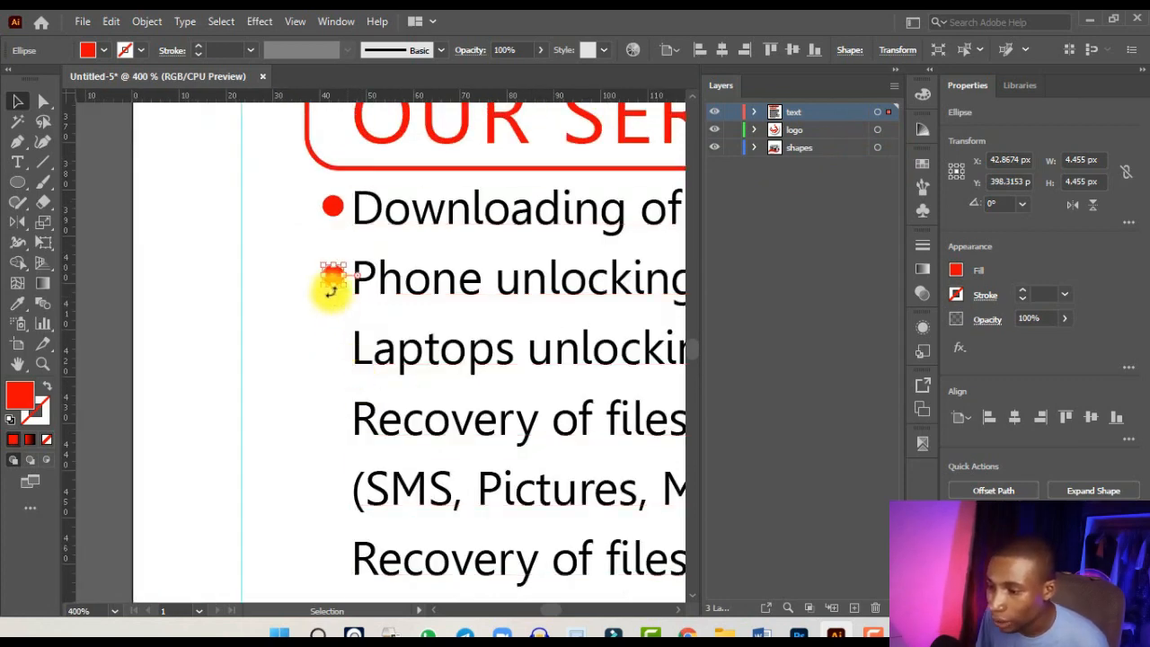
pyautogui.hotkey('ctrl', '+')
pyautogui.moveTo(327, 280); pyautogui.dragTo(329, 411)
pyautogui.hotkey('ctrl', '-')
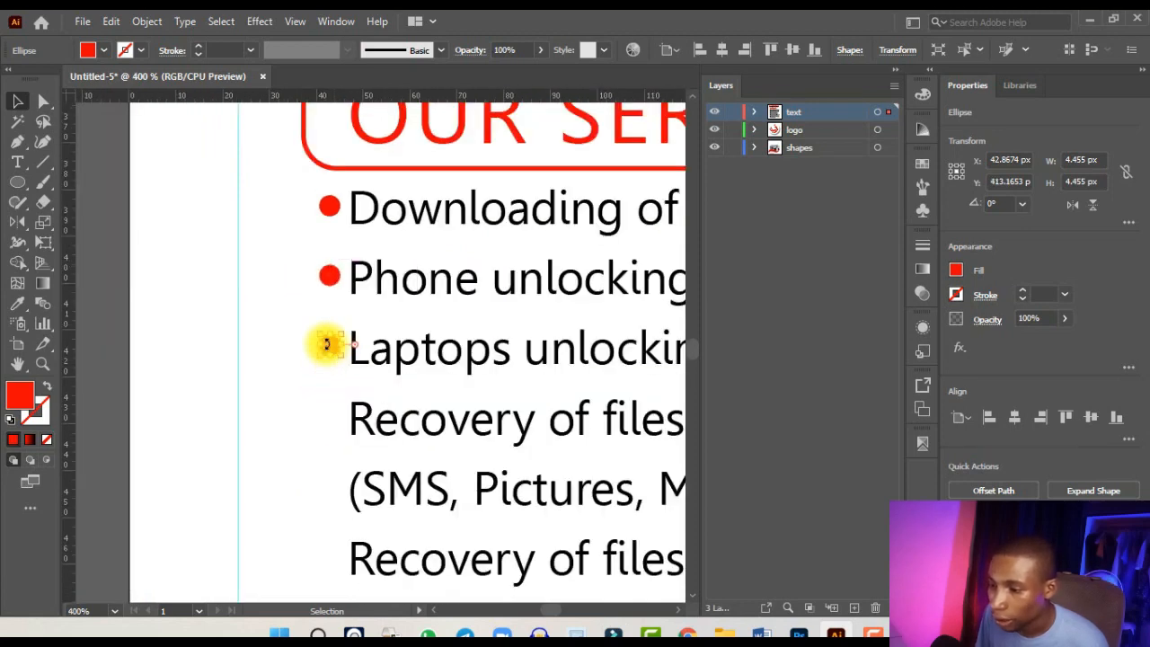
pyautogui.hotkey('ctrl', '+')
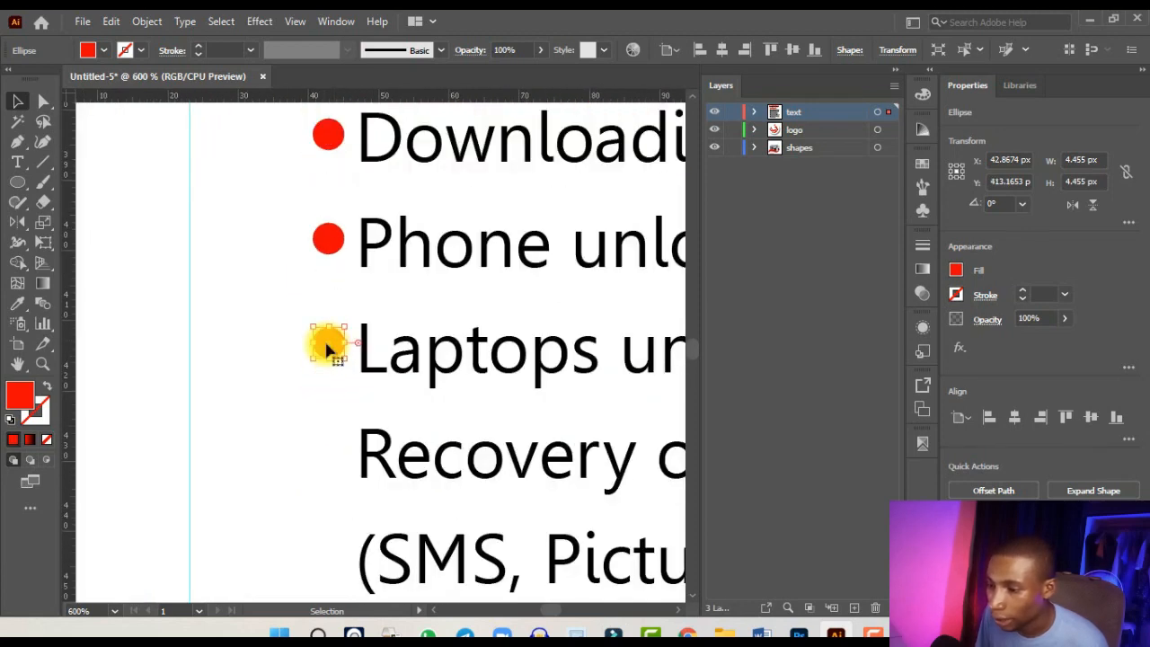
pyautogui.moveTo(328, 348); pyautogui.dragTo(315, 461)
# - Duplicate the red bullet again and place the copy beside the "Recovery of files from laptops" line
pyautogui.hotkey('ctrl', '-')
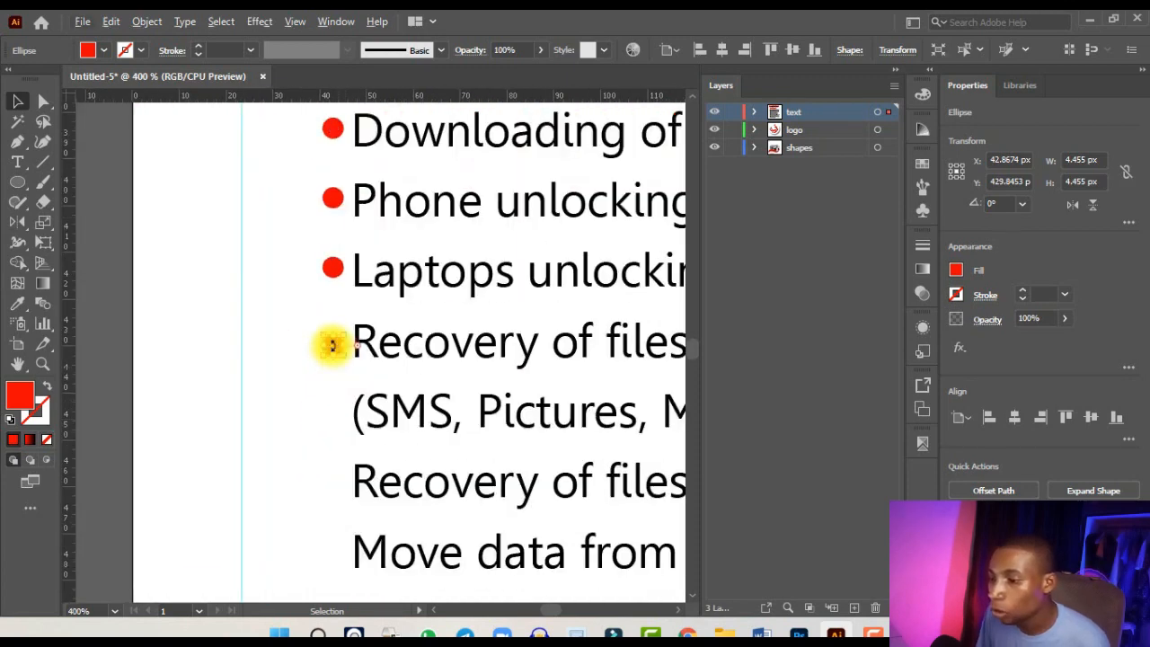
pyautogui.hotkey('ctrl', '+')
pyautogui.hotkey('ctrl', '+')
pyautogui.moveTo(326, 345); pyautogui.dragTo(326, 488)
pyautogui.scroll(-2, 326, 485)
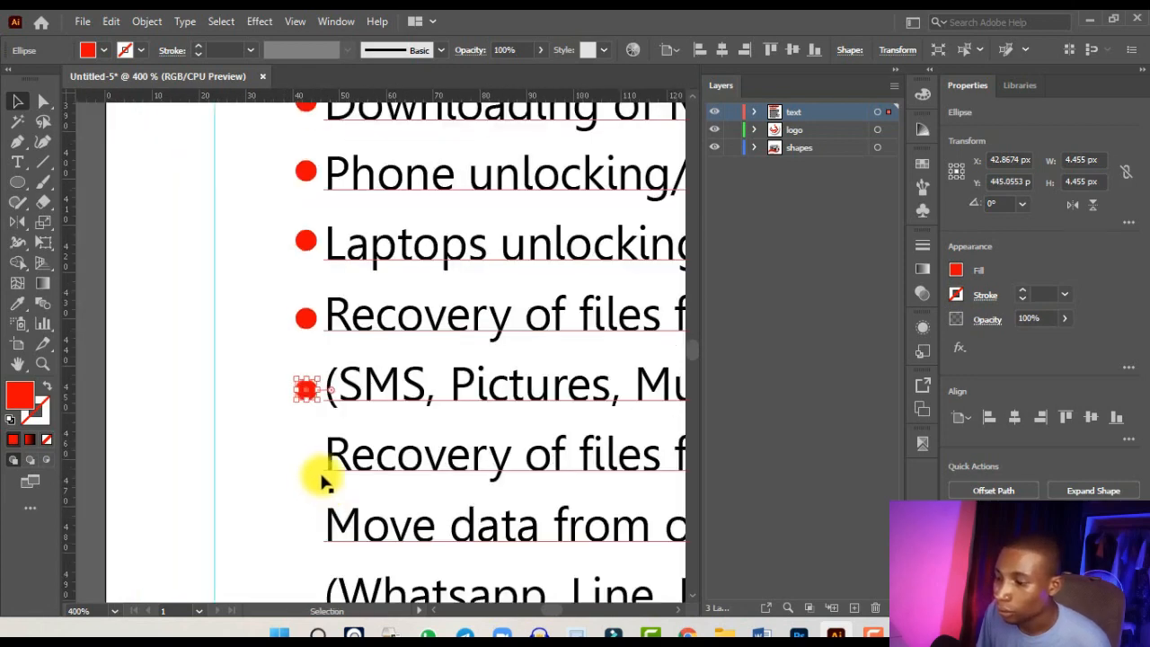
pyautogui.scroll(2, 322, 464)
pyautogui.moveTo(279, 325); pyautogui.dragTo(287, 440)
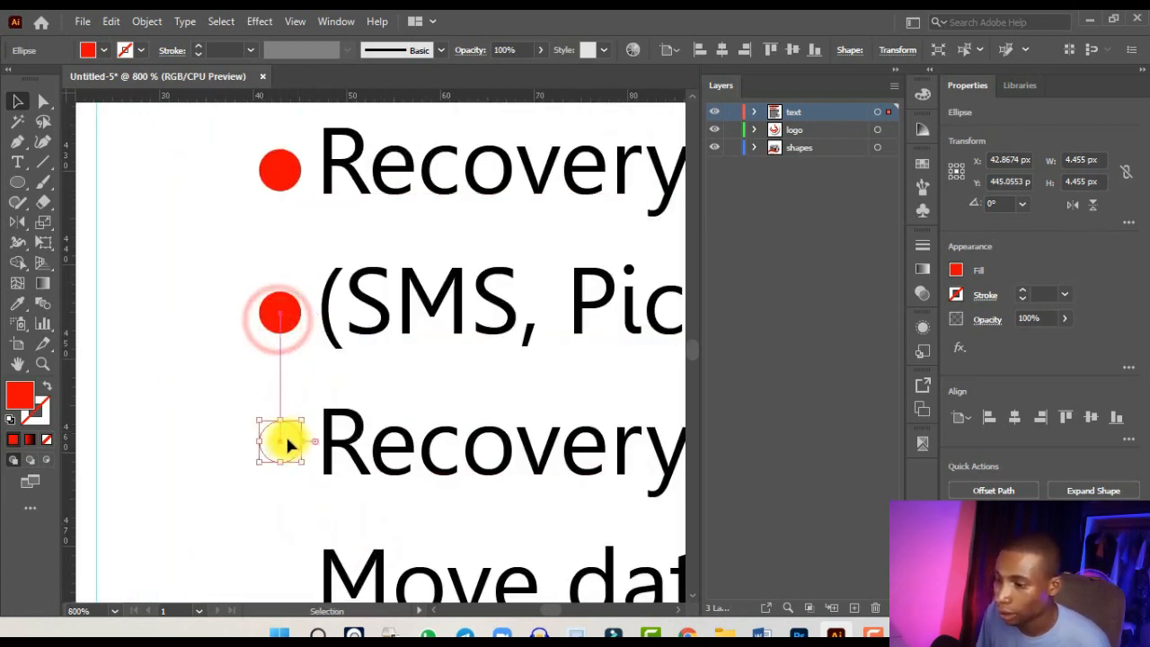
# - Duplicate the red bullet beside the "Move data from old to new phones" and "Installation of software" lines
pyautogui.scroll(-2, 287, 445)
pyautogui.scroll(-1, 288, 444)
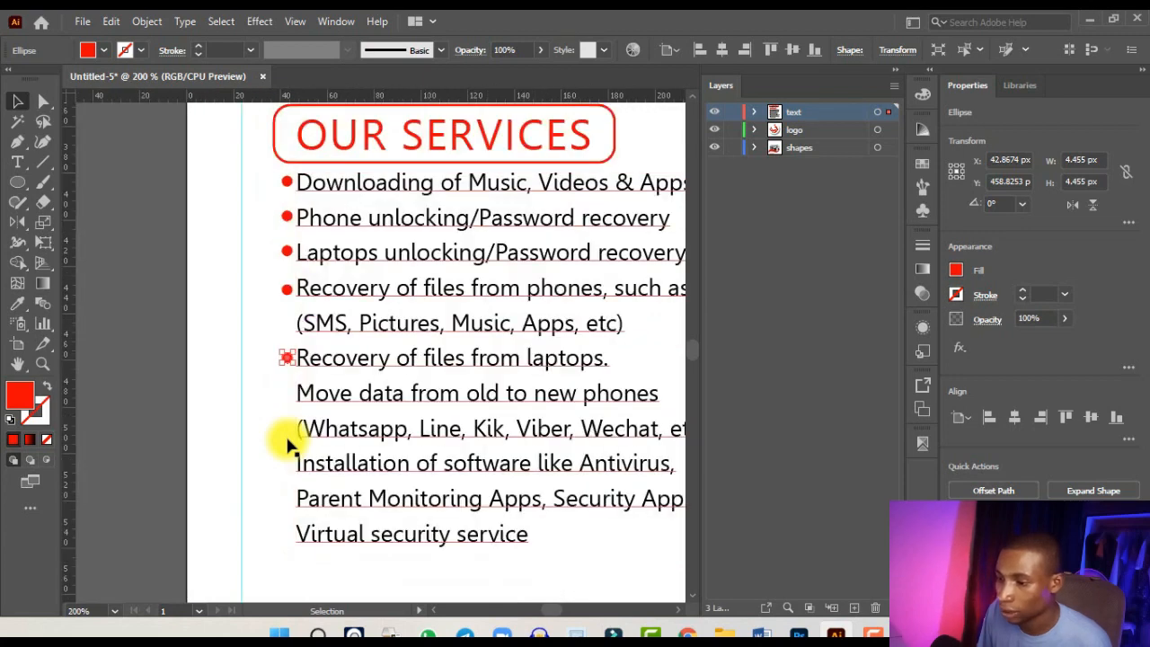
pyautogui.scroll(-1, 287, 445)
pyautogui.scroll(2, 347, 310)
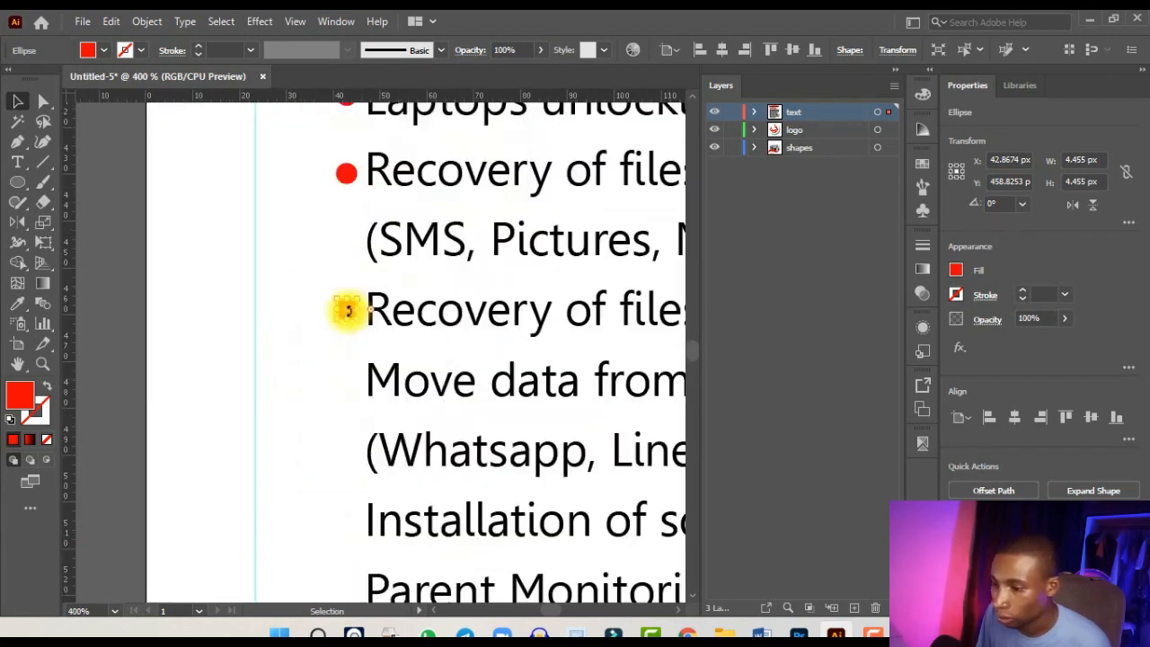
pyautogui.scroll(1, 348, 311)
pyautogui.moveTo(348, 314); pyautogui.dragTo(350, 408)
pyautogui.scroll(-2, 352, 408)
pyautogui.scroll(1, 314, 278)
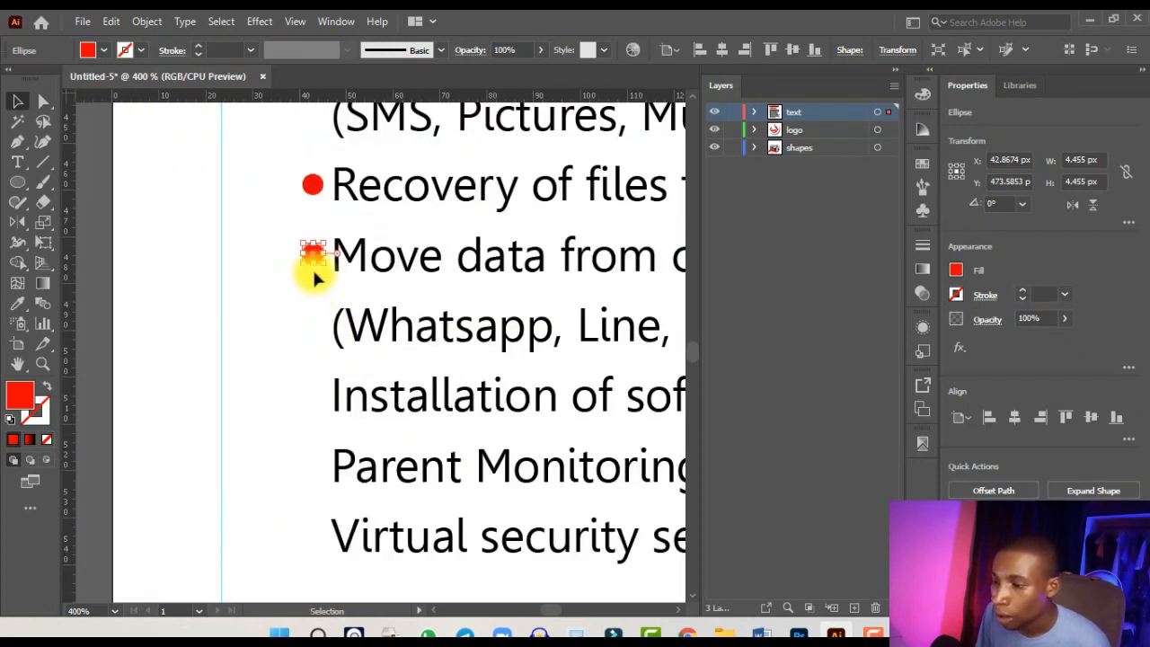
pyautogui.scroll(1, 308, 252)
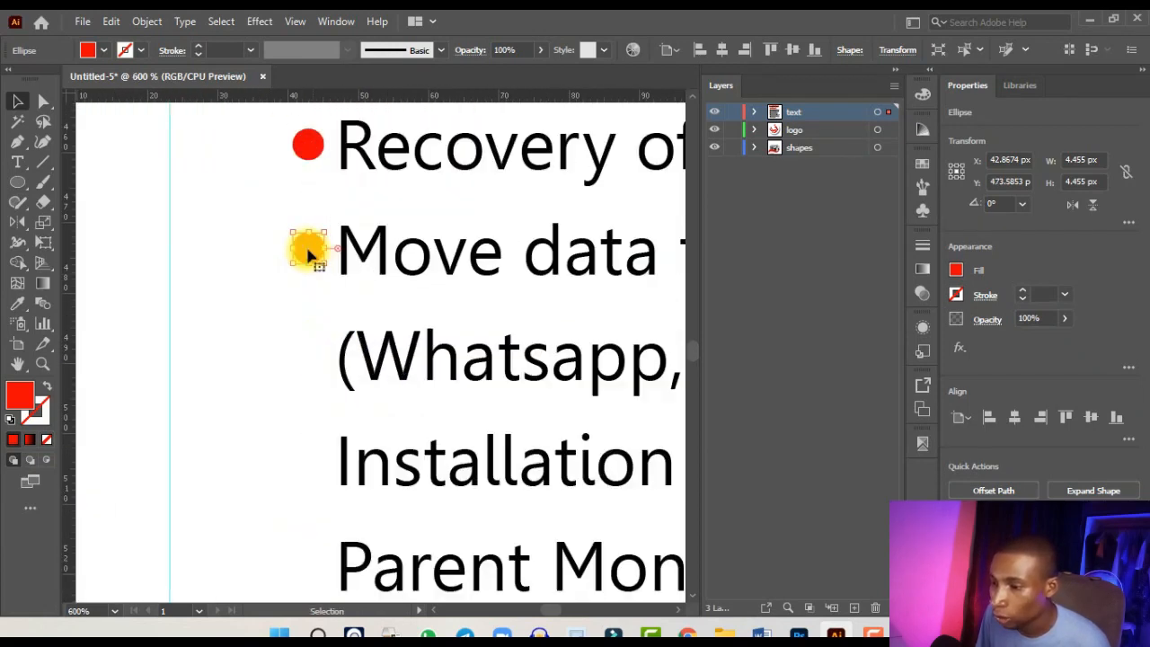
pyautogui.moveTo(308, 254); pyautogui.dragTo(308, 457)
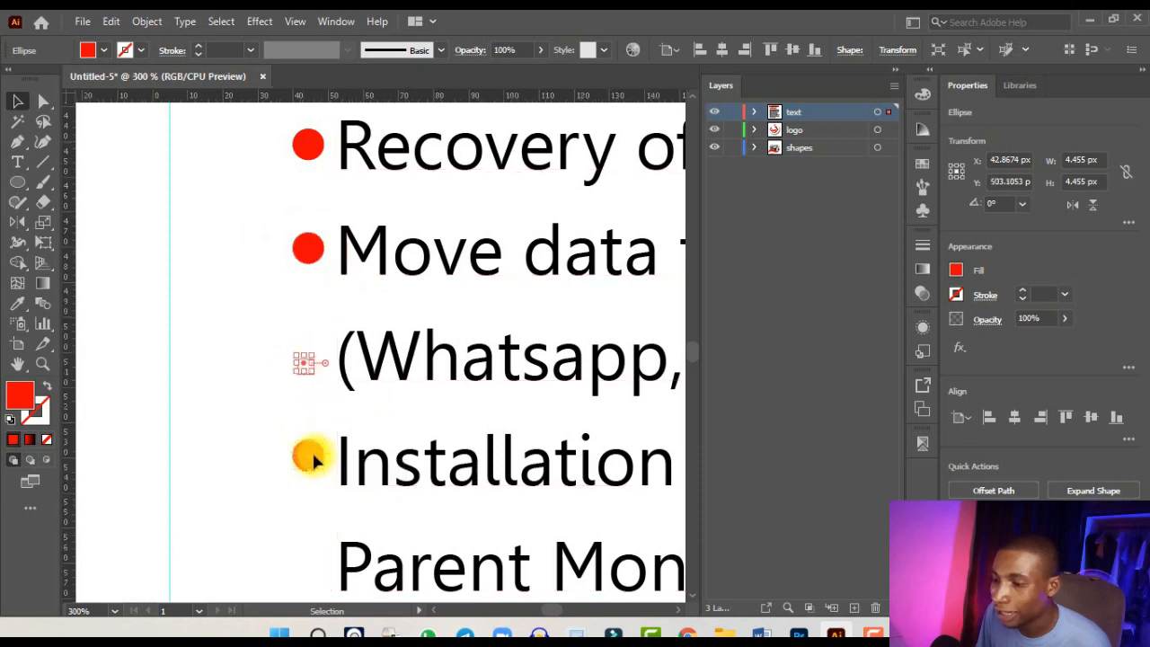
# - Duplicate the red bullet beside the "Parent Monitoring Apps" and "Virtual security service" lines
pyautogui.scroll(-2, 310, 454)
pyautogui.scroll(3, 277, 302)
pyautogui.moveTo(269, 257); pyautogui.dragTo(279, 471)
pyautogui.scroll(-2, 280, 449)
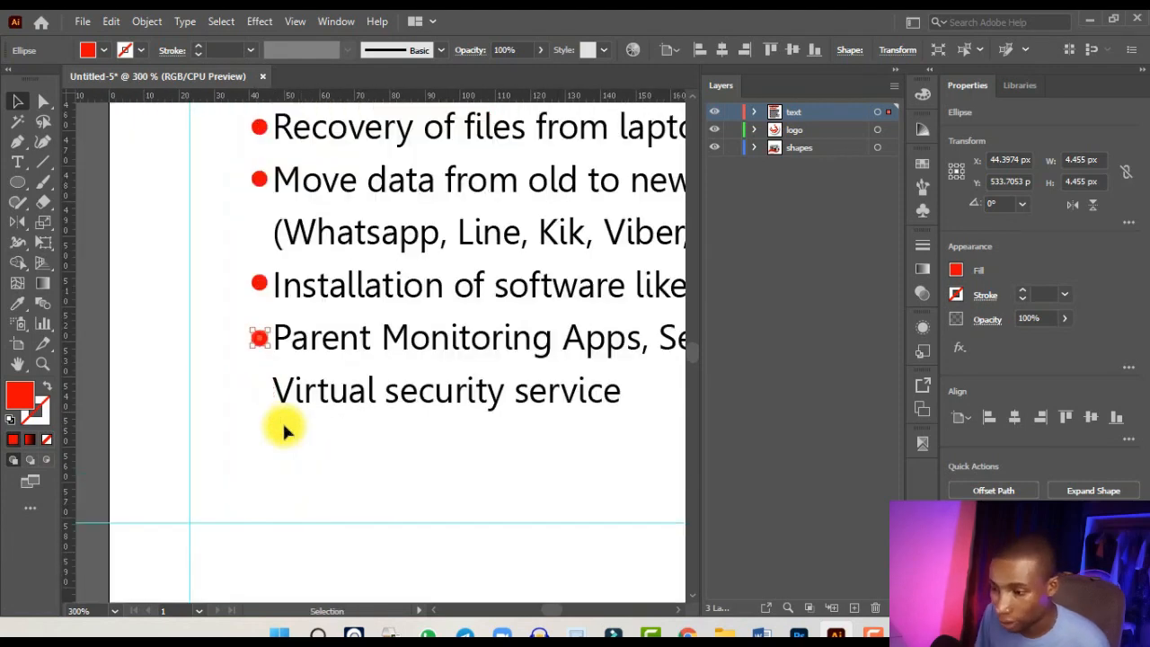
pyautogui.scroll(2, 282, 429)
pyautogui.moveTo(213, 231); pyautogui.dragTo(223, 370)
# - Nudge the services list text 2 px to the right, away from the bullets, and deselect it
pyautogui.hotkey('ctrl', '1')
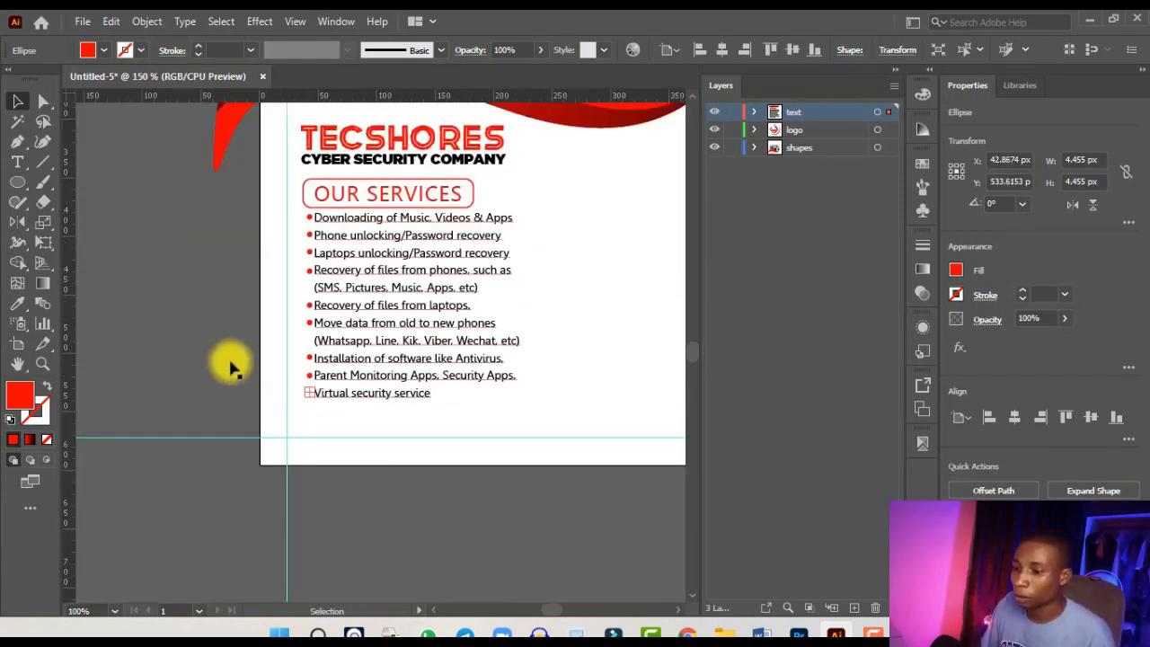
pyautogui.click(418, 267)
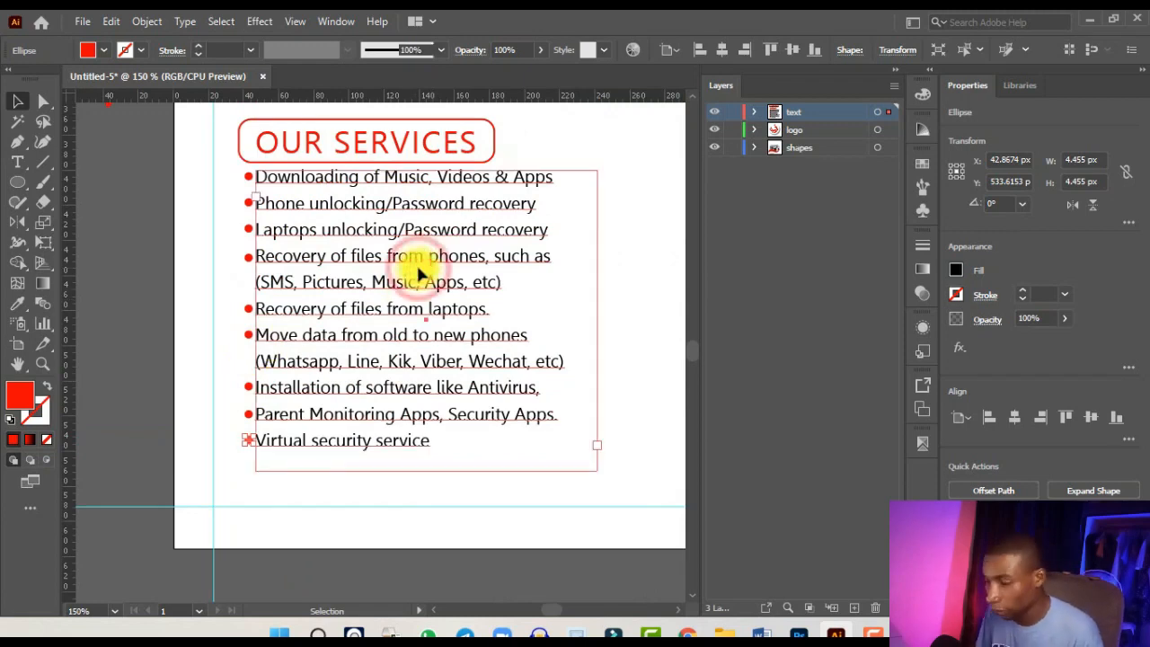
pyautogui.press('Right')
pyautogui.press('Right')
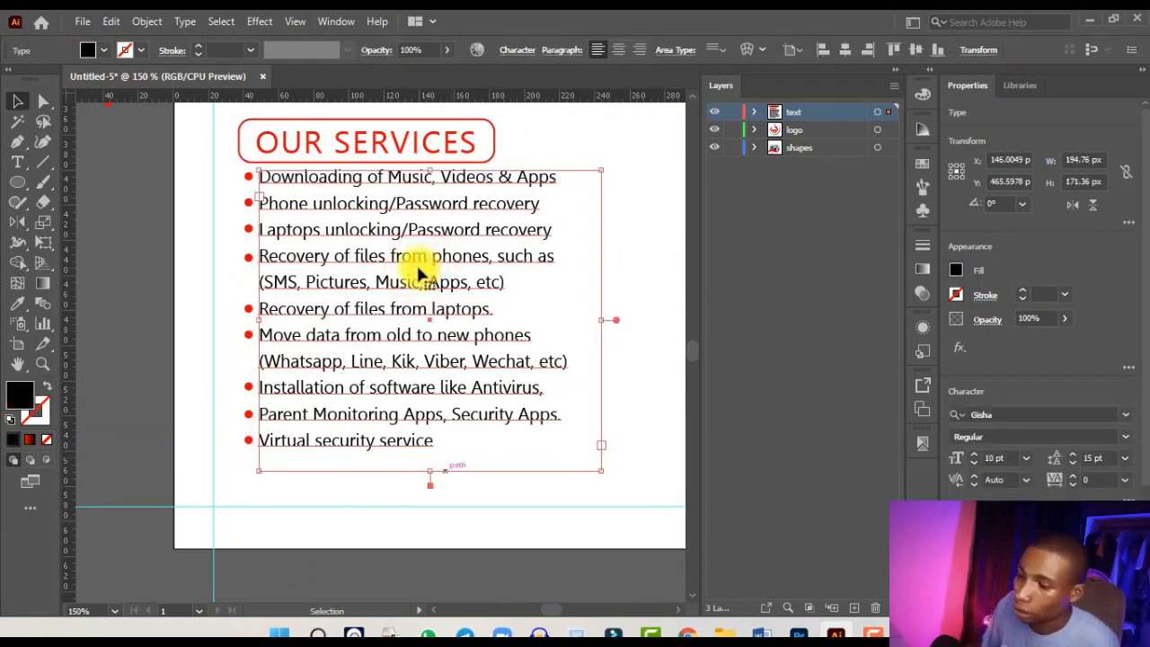
pyautogui.click(624, 398)
pyautogui.hotkey('ctrl', '0')
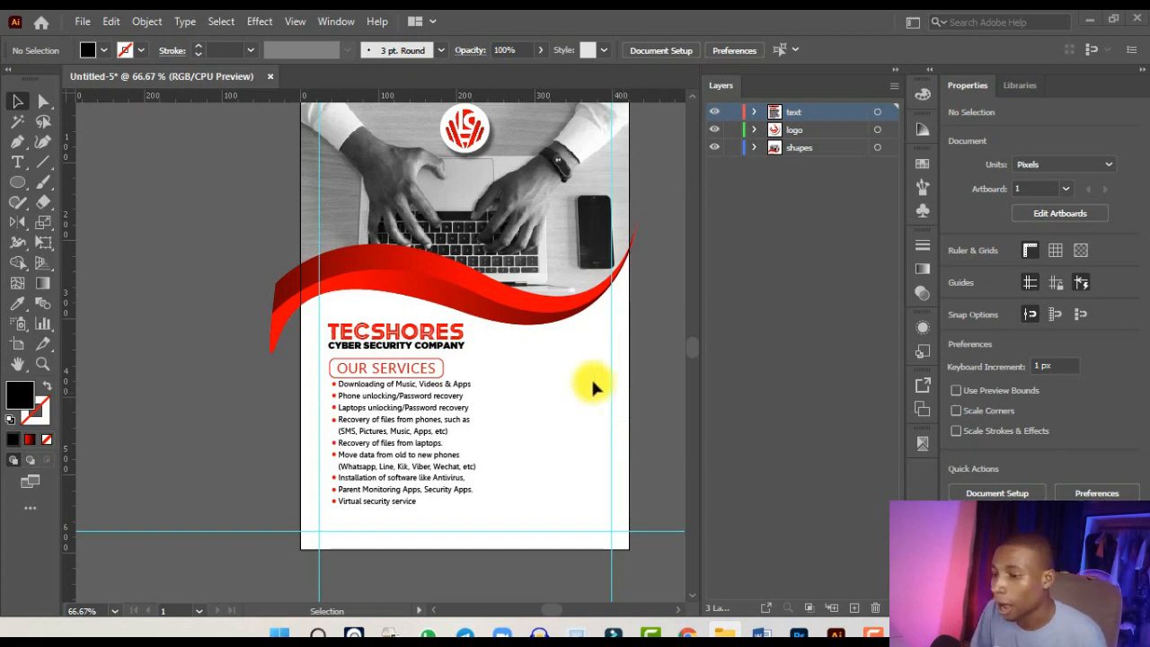
# - Draw a black circle about 136 px across on the shapes layer, in the blank area right of the services section
pyautogui.scroll(1, 591, 387)
pyautogui.click(19, 181)
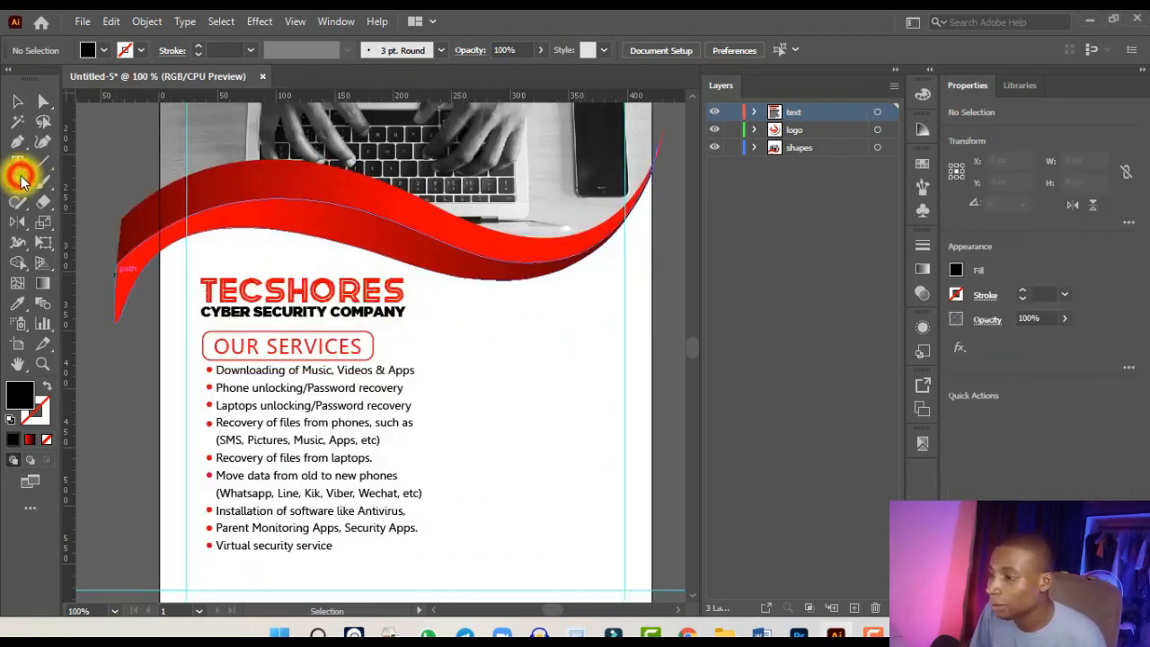
pyautogui.click(821, 149)
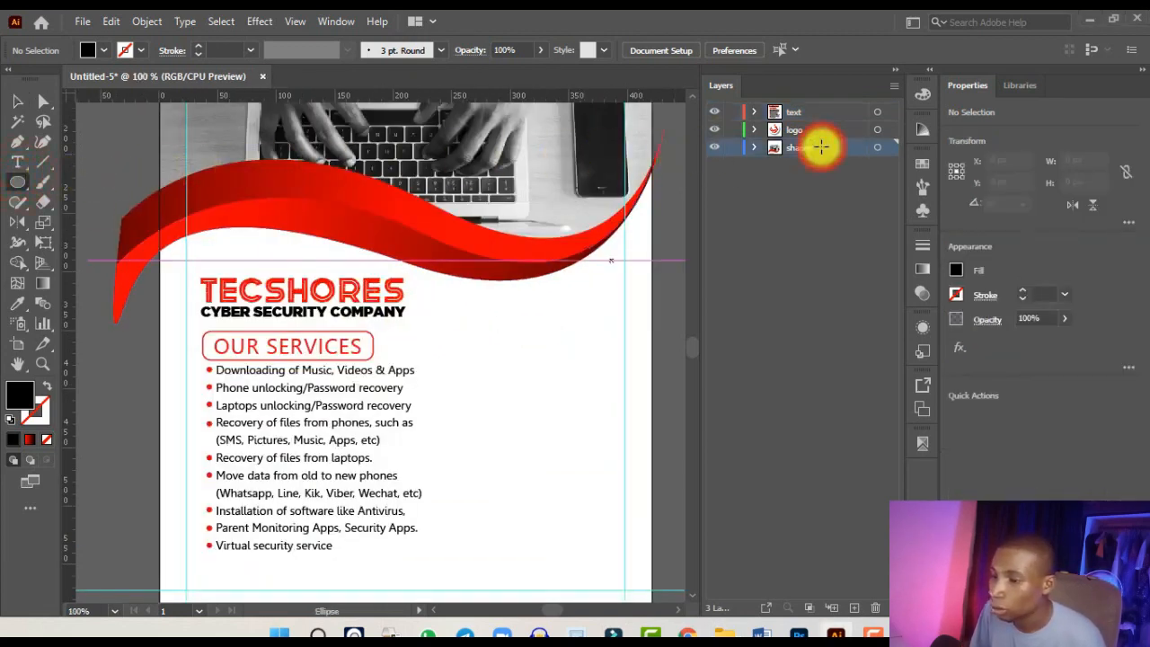
pyautogui.hotkey('ctrl', '-')
pyautogui.hotkey('ctrl', '-')
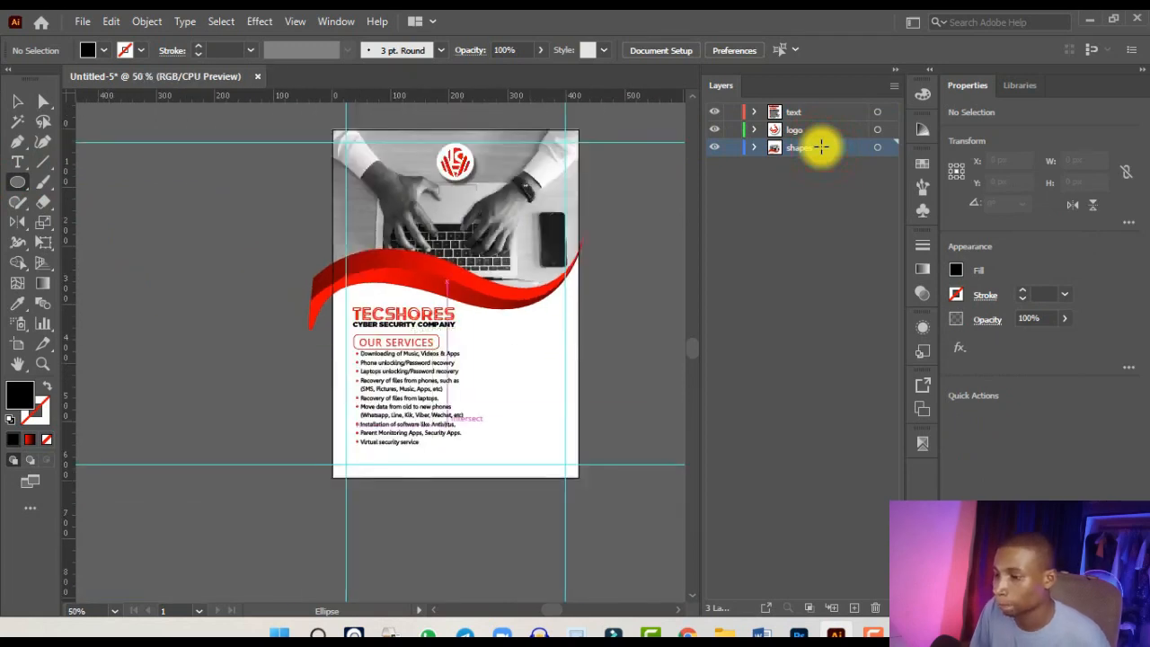
pyautogui.hotkey('ctrl', '+')
pyautogui.hotkey('ctrl', '+')
pyautogui.hotkey('ctrl', '+')
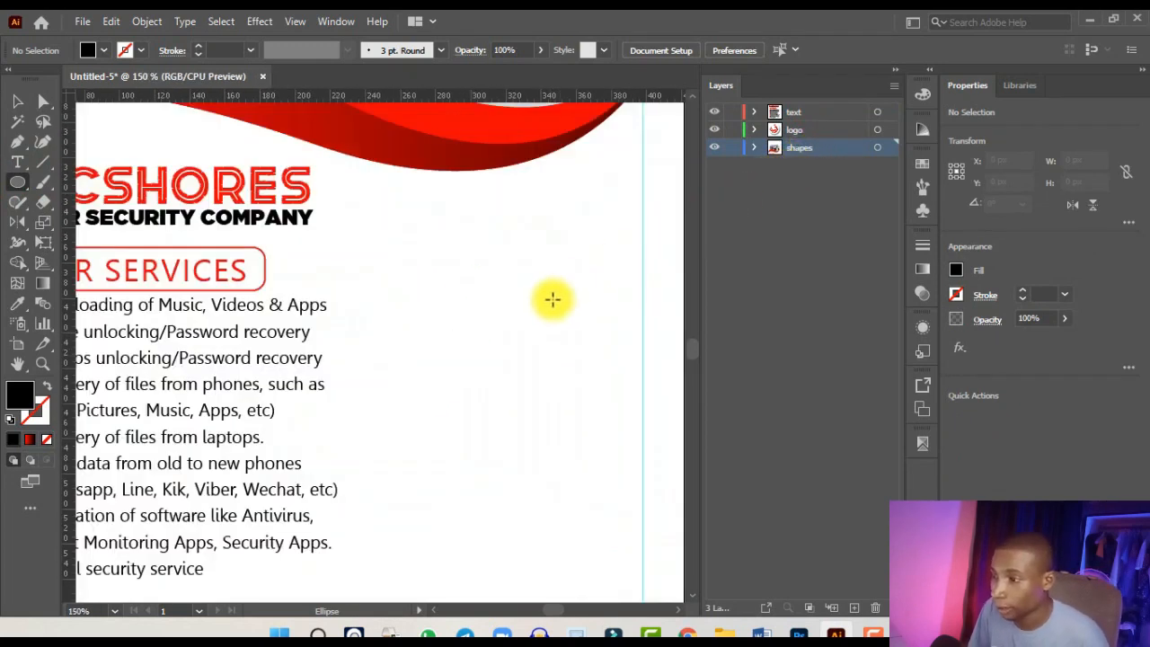
pyautogui.keyDown('alt'); pyautogui.scroll(-1, 547, 301); pyautogui.keyUp('alt')
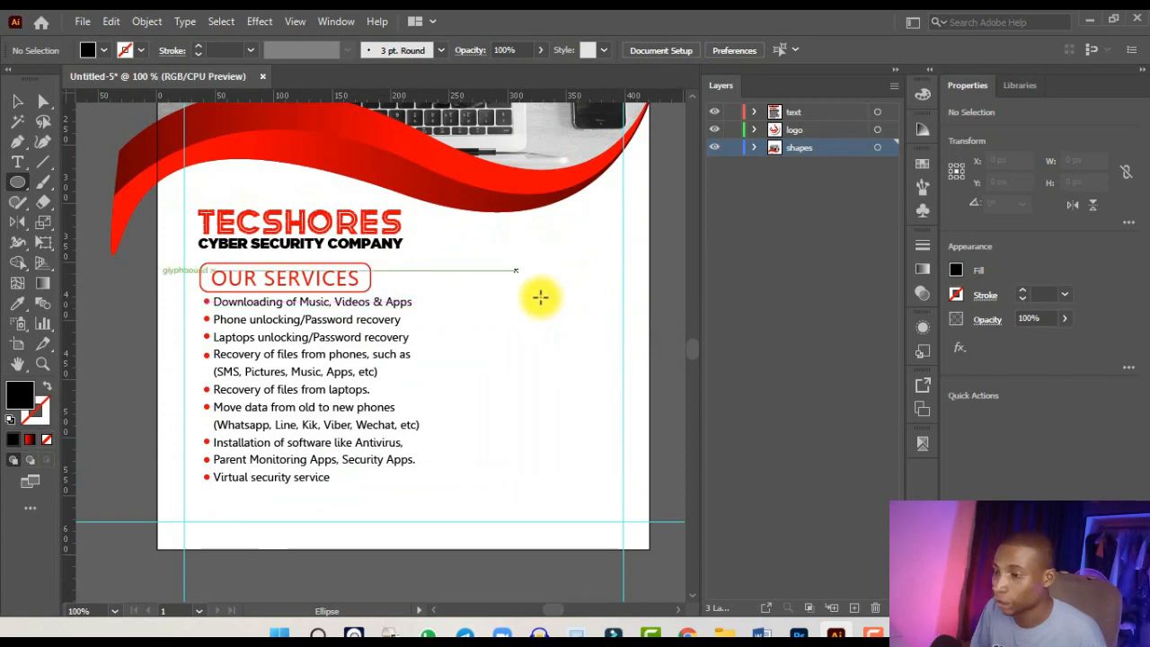
pyautogui.keyDown('alt'); pyautogui.scroll(1, 533, 273); pyautogui.keyUp('alt')
pyautogui.moveTo(427, 207); pyautogui.dragTo(557, 438)
# - Move the black circle up against the underside of the red wave and enlarge it to about 144 px across
pyautogui.click(17, 102)
pyautogui.moveTo(521, 328); pyautogui.dragTo(489, 297)
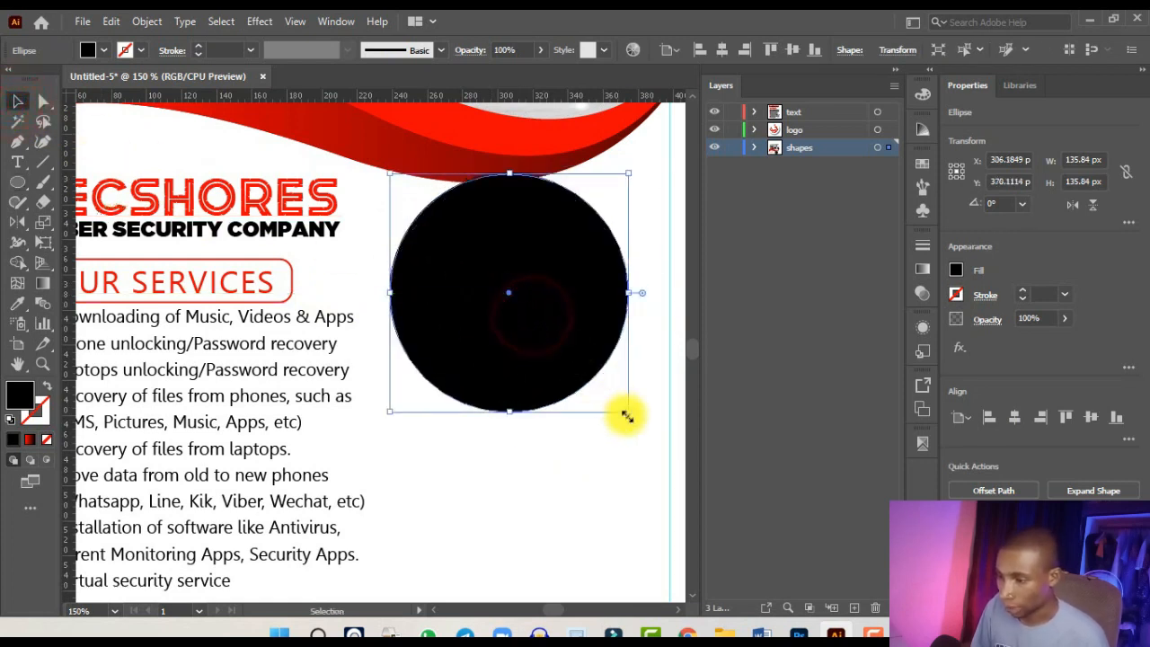
pyautogui.moveTo(625, 412); pyautogui.dragTo(642, 433)
pyautogui.hotkey('ctrl', '-')
pyautogui.hotkey('ctrl', '-')
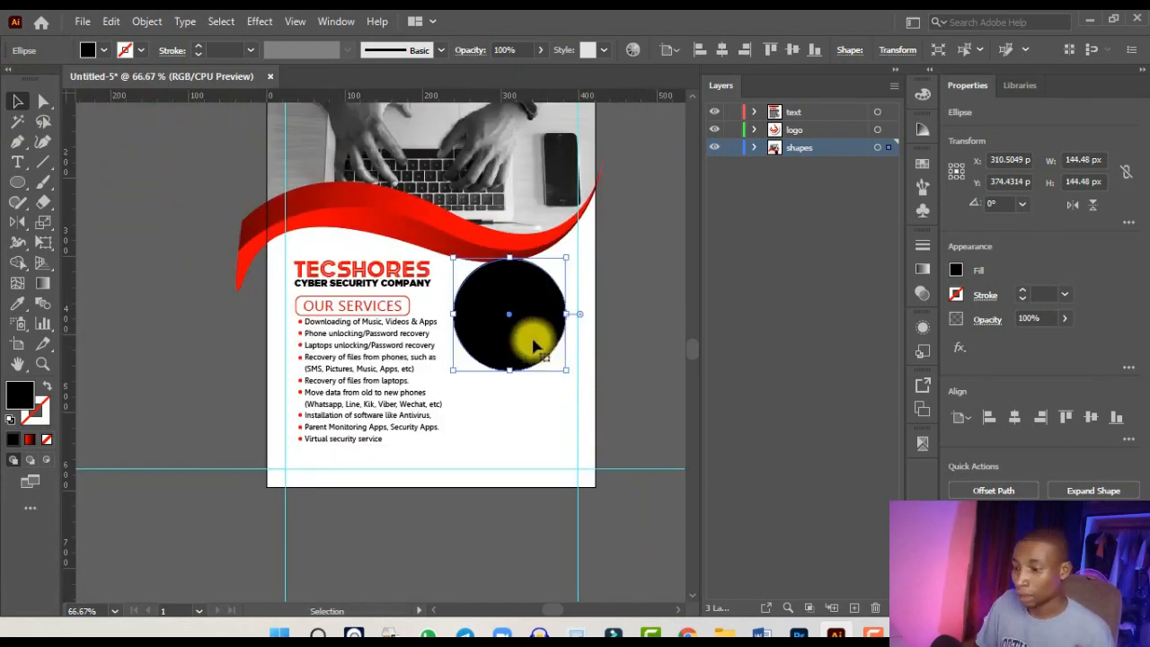
# - Shrink the black circle beneath the red wave to about 142 px across
pyautogui.scroll(1, 533, 346)
pyautogui.moveTo(581, 386); pyautogui.dragTo(577, 383)
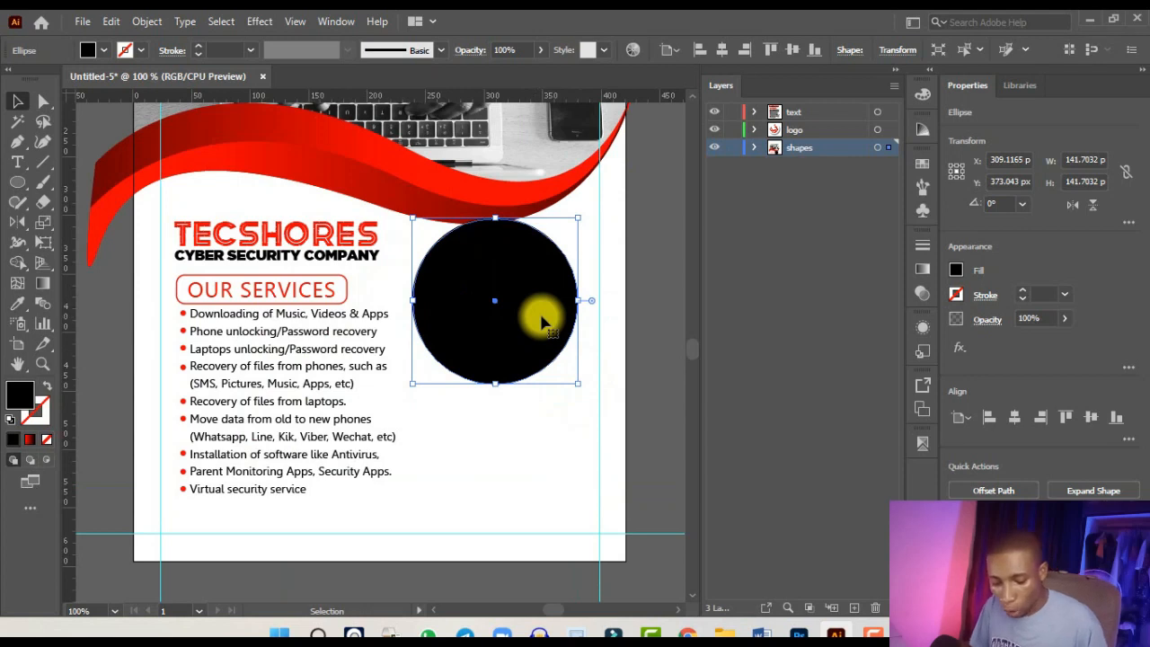
pyautogui.press('v')
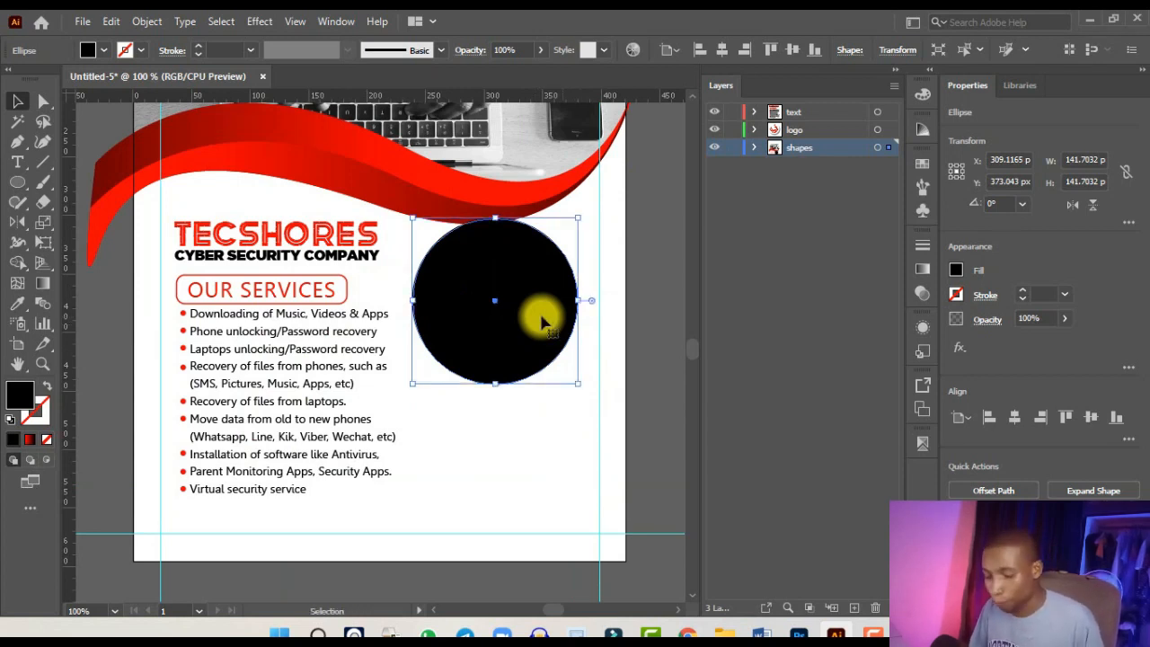
pyautogui.press('a')
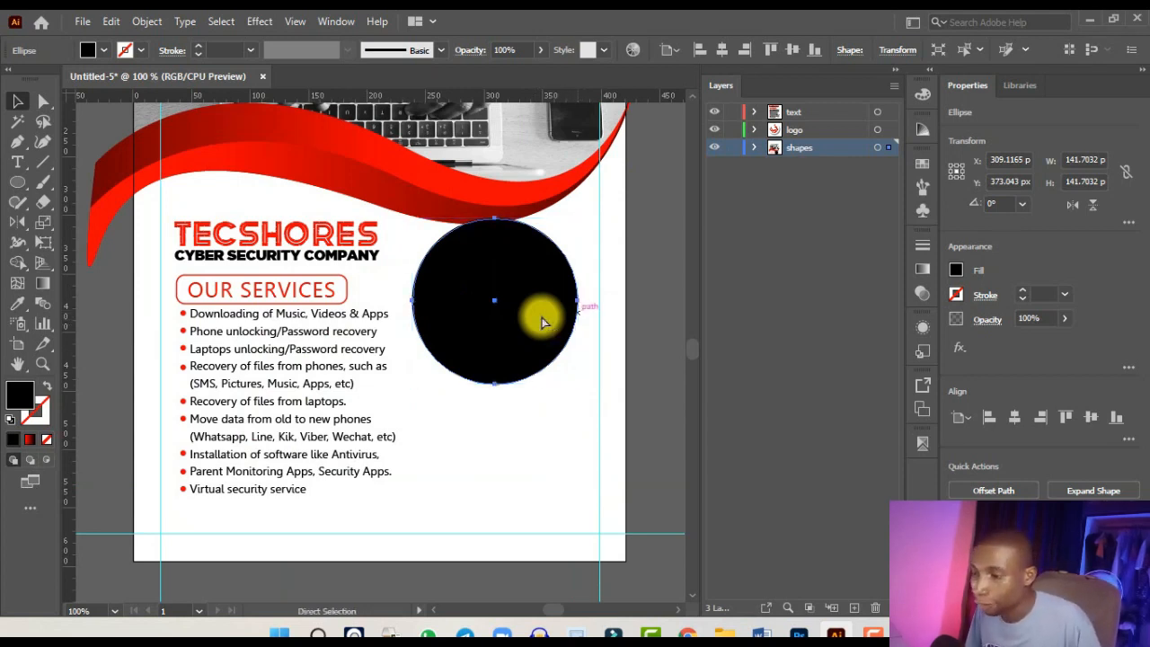
pyautogui.press('v')
pyautogui.moveTo(539, 304); pyautogui.dragTo(532, 445)
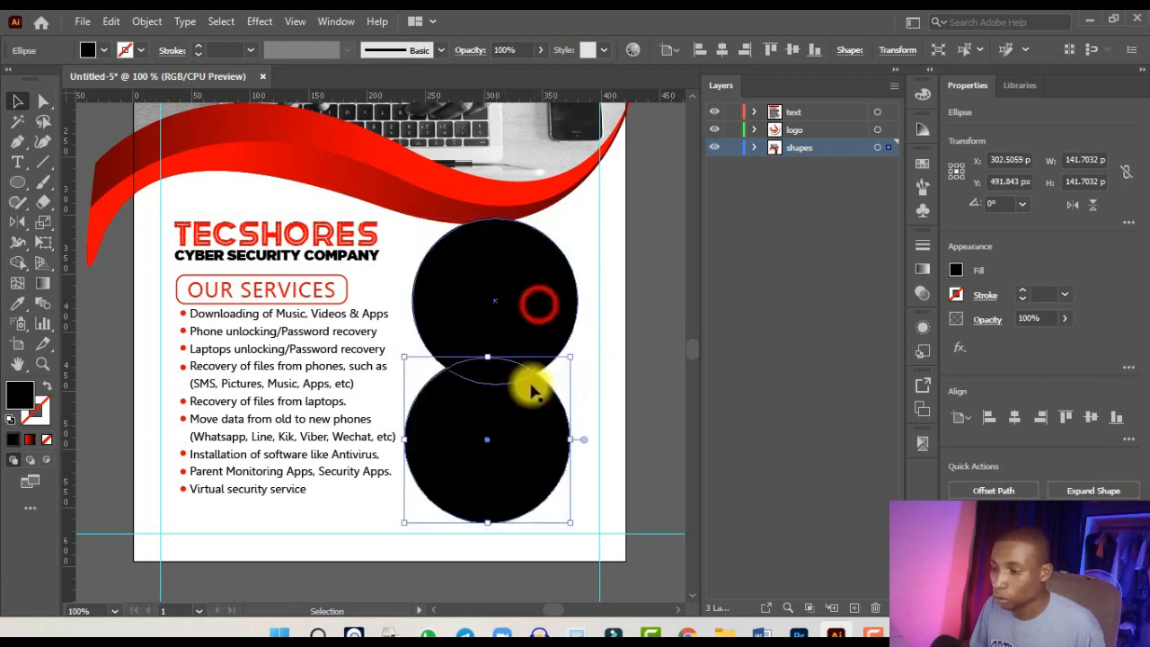
pyautogui.press('a')
pyautogui.hotkey('ctrl', 'z')
pyautogui.press('v')
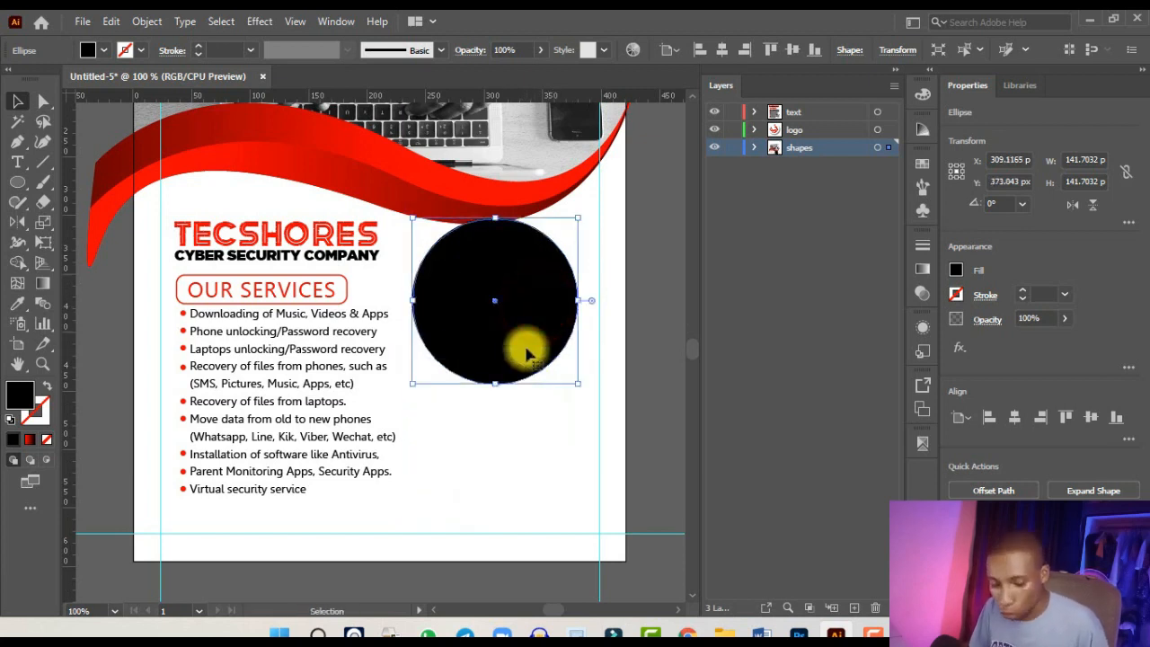
pyautogui.press('a')
pyautogui.press('v')
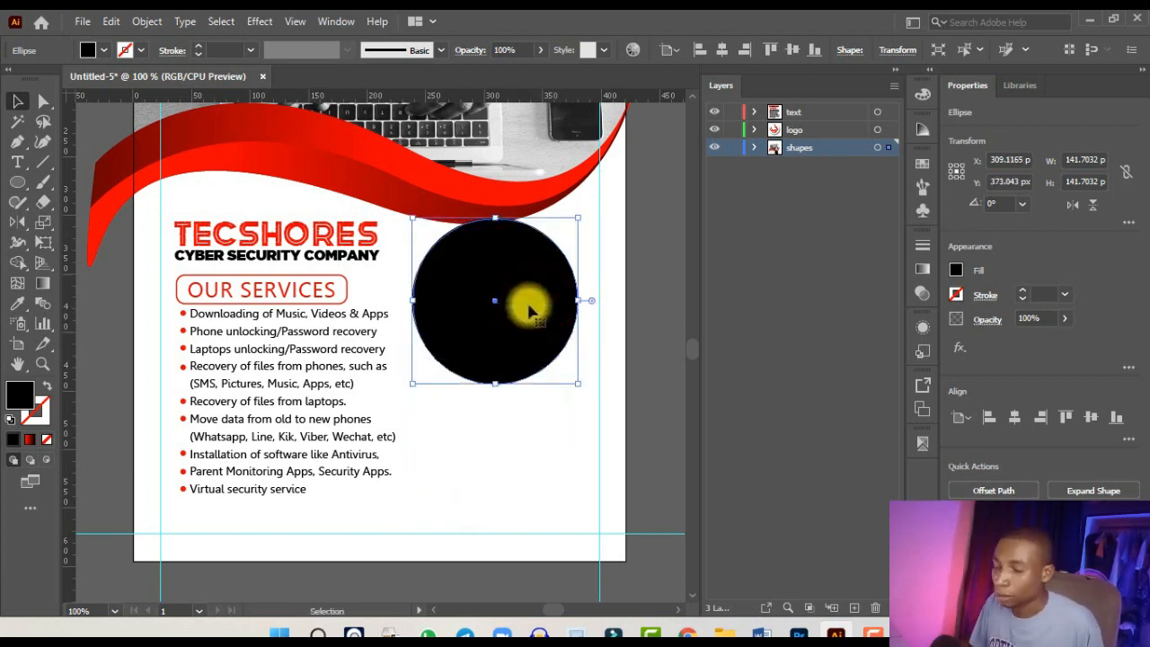
pyautogui.moveTo(528, 310); pyautogui.dragTo(524, 388)
pyautogui.press('a')
pyautogui.hotkey('ctrl', 'z')
pyautogui.press('v')
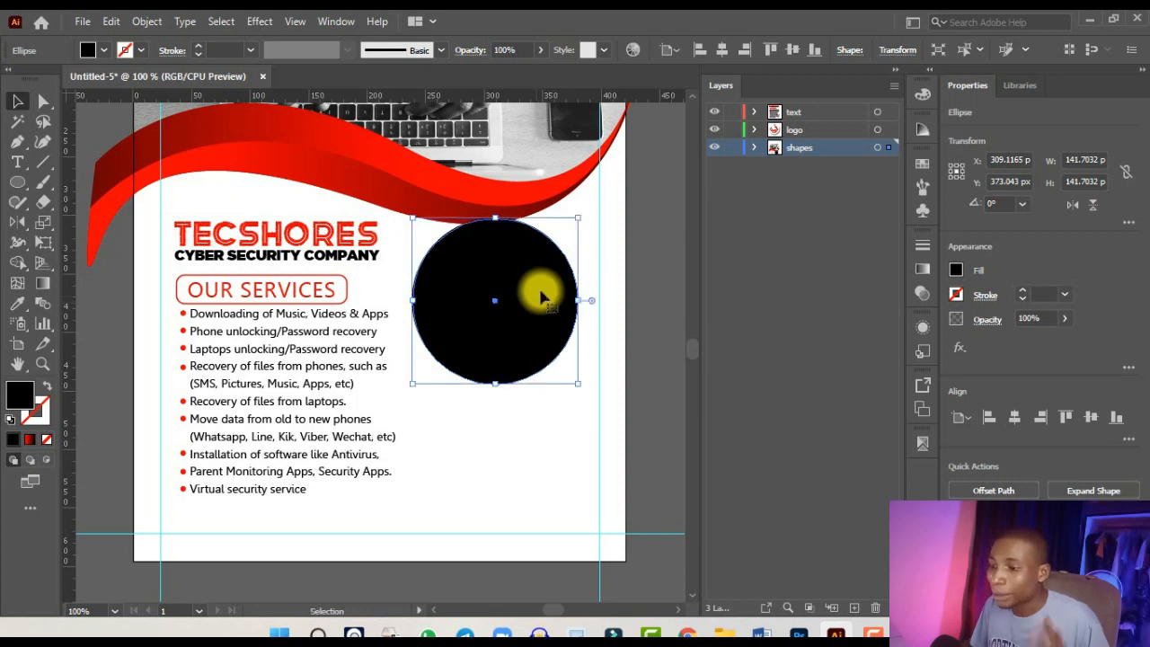
pyautogui.moveTo(541, 296); pyautogui.dragTo(515, 395)
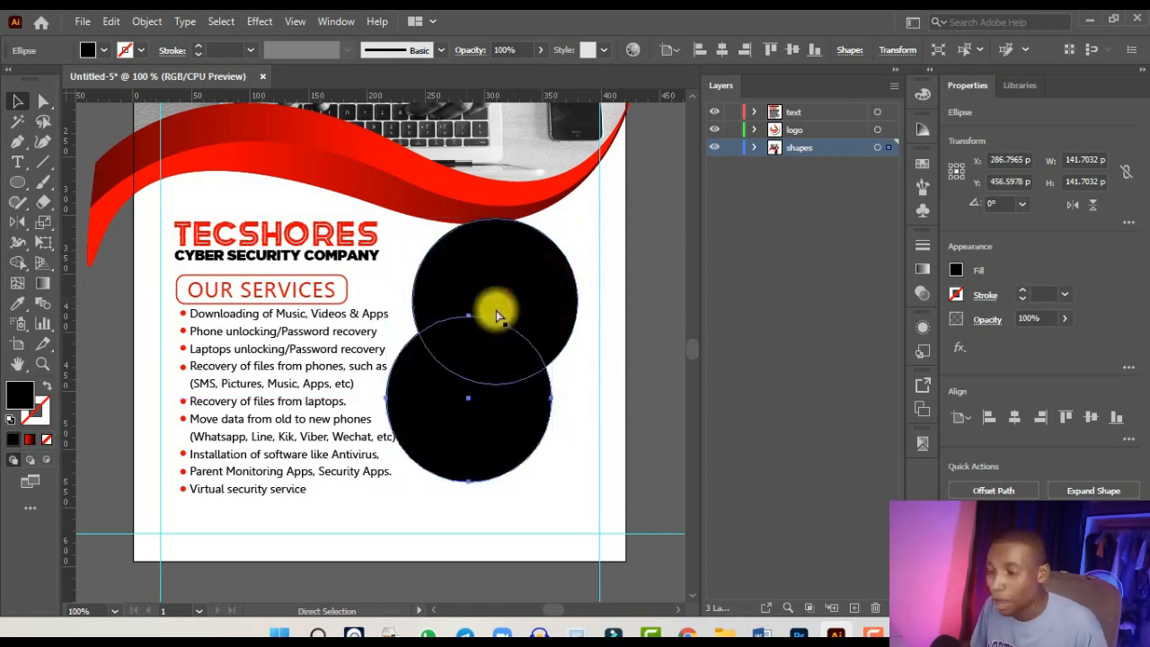
pyautogui.hotkey('ctrl', 'z')
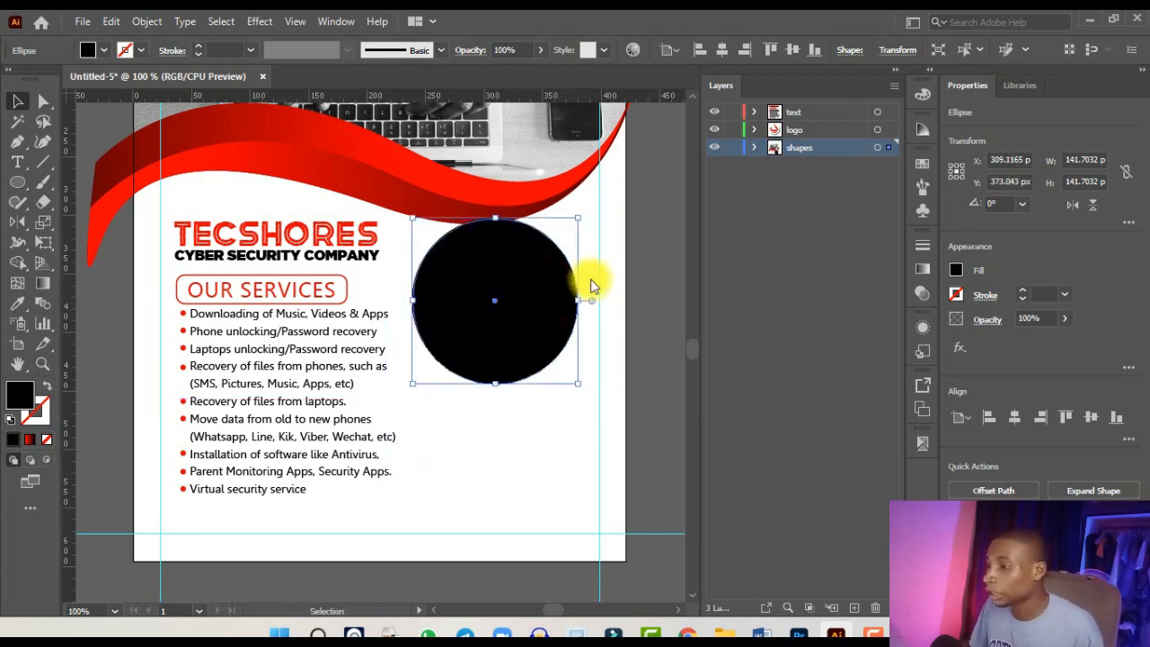
# - Place a white-filled copy of the circle in front of the black one and scale it about its centre to about 114 px
pyautogui.click(922, 167)
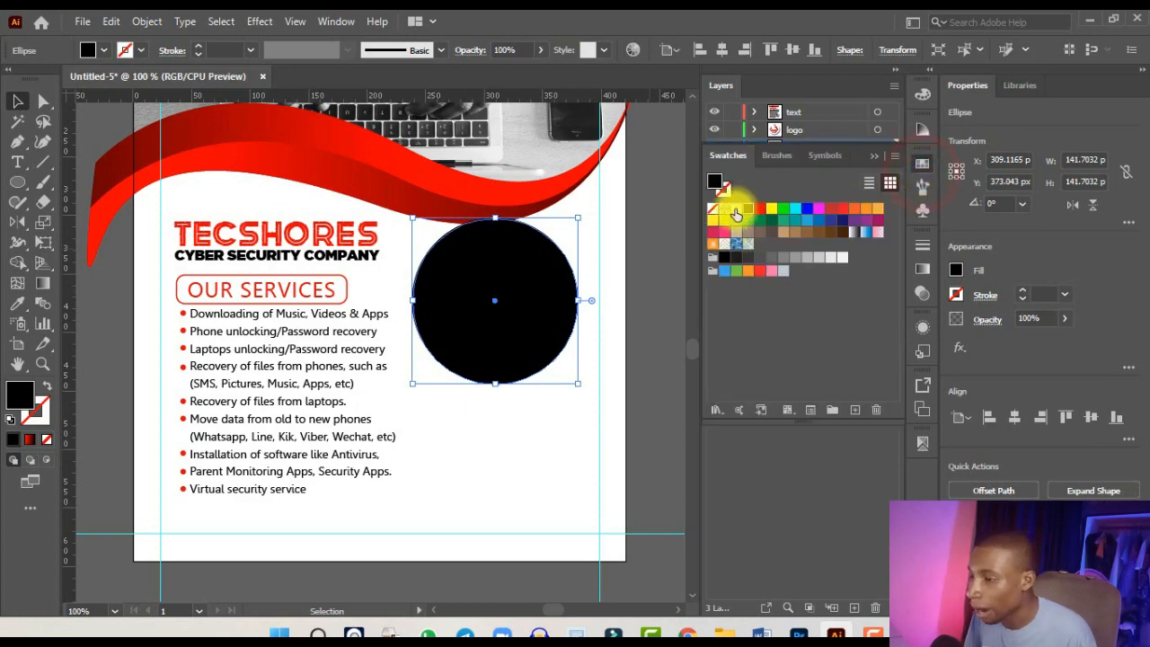
pyautogui.click(735, 208)
pyautogui.scroll(1, 595, 203)
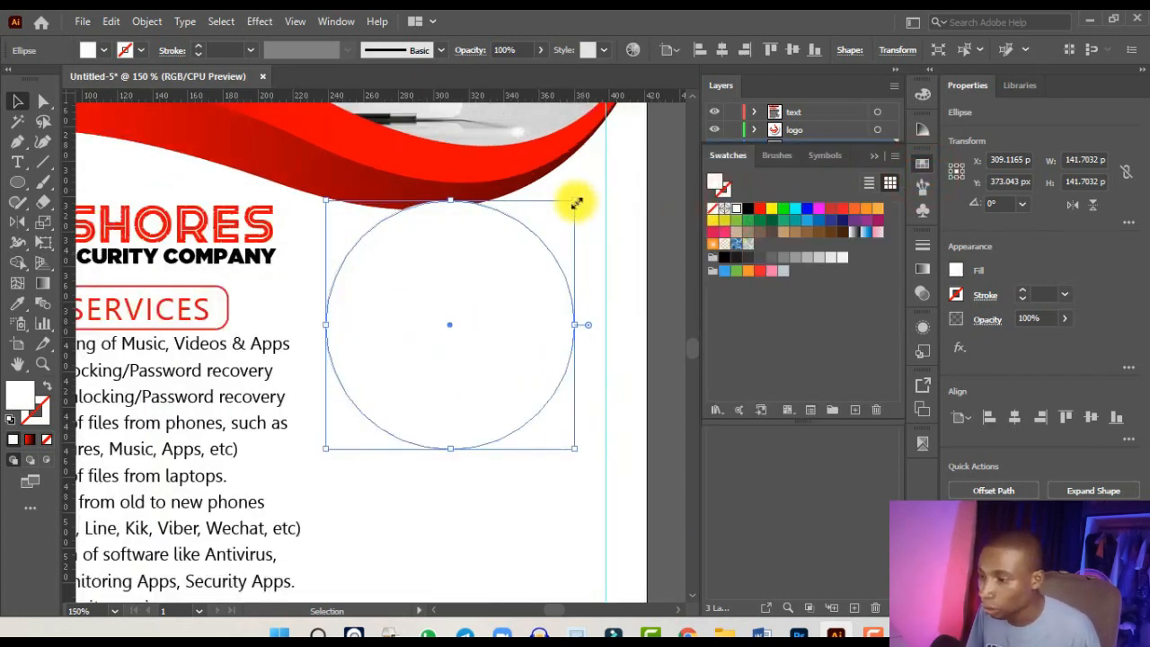
pyautogui.moveTo(576, 204)
pyautogui.mouseDown()
pyautogui.moveTo(562, 232)
pyautogui.moveTo(579, 225)
pyautogui.mouseUp()
pyautogui.scroll(-2, 601, 201)
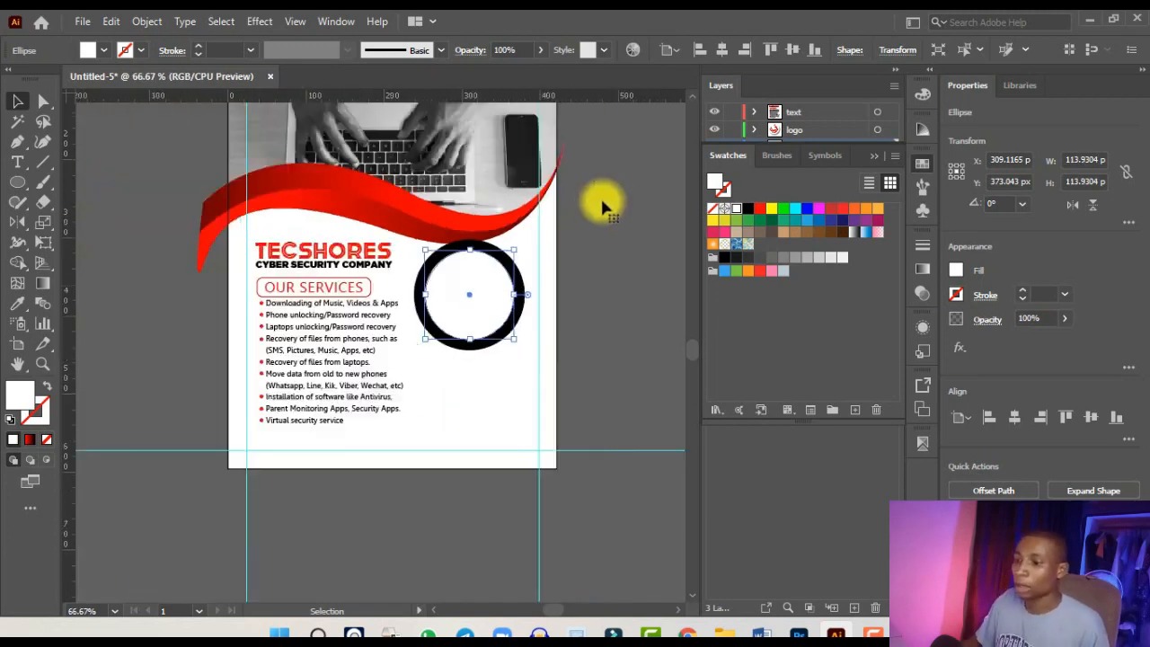
pyautogui.scroll(1, 503, 314)
pyautogui.click(454, 439)
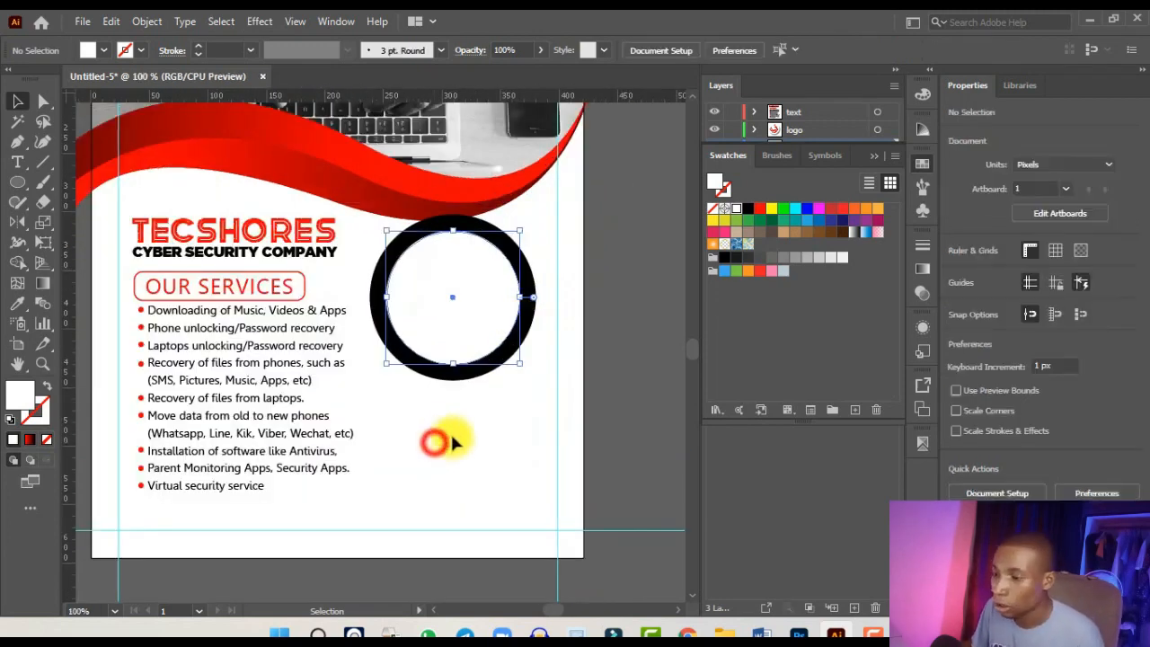
# - Duplicate the black circle with its white inner circle about 103 px straight down, overlapping the original
pyautogui.click(510, 266)
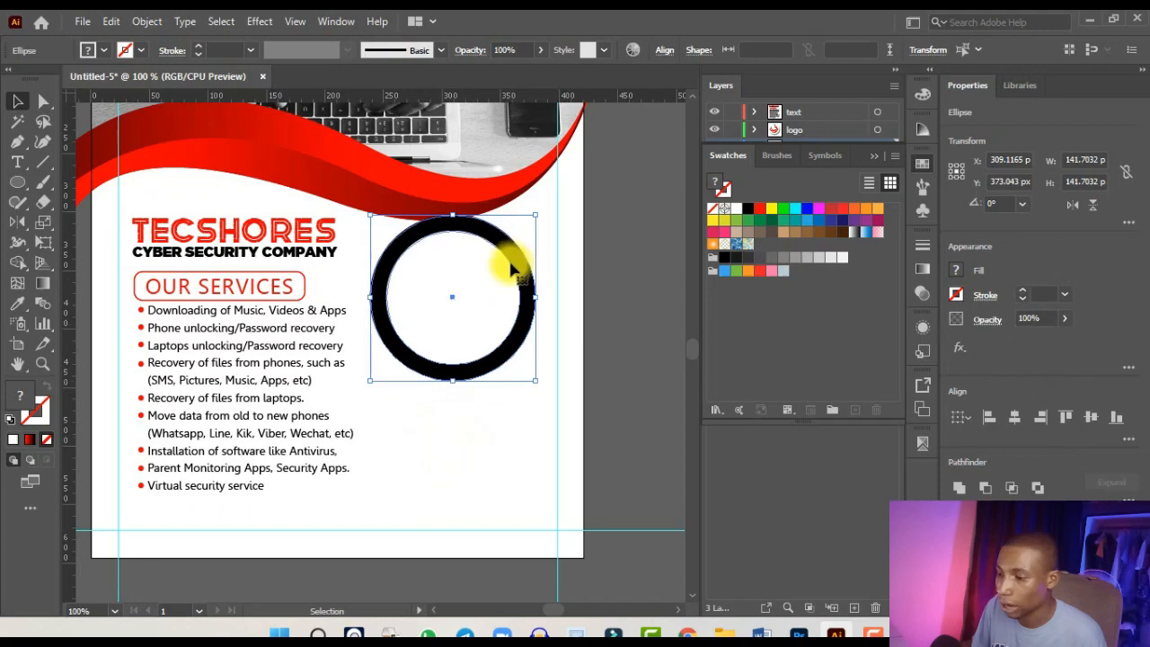
pyautogui.moveTo(476, 296); pyautogui.dragTo(476, 418)
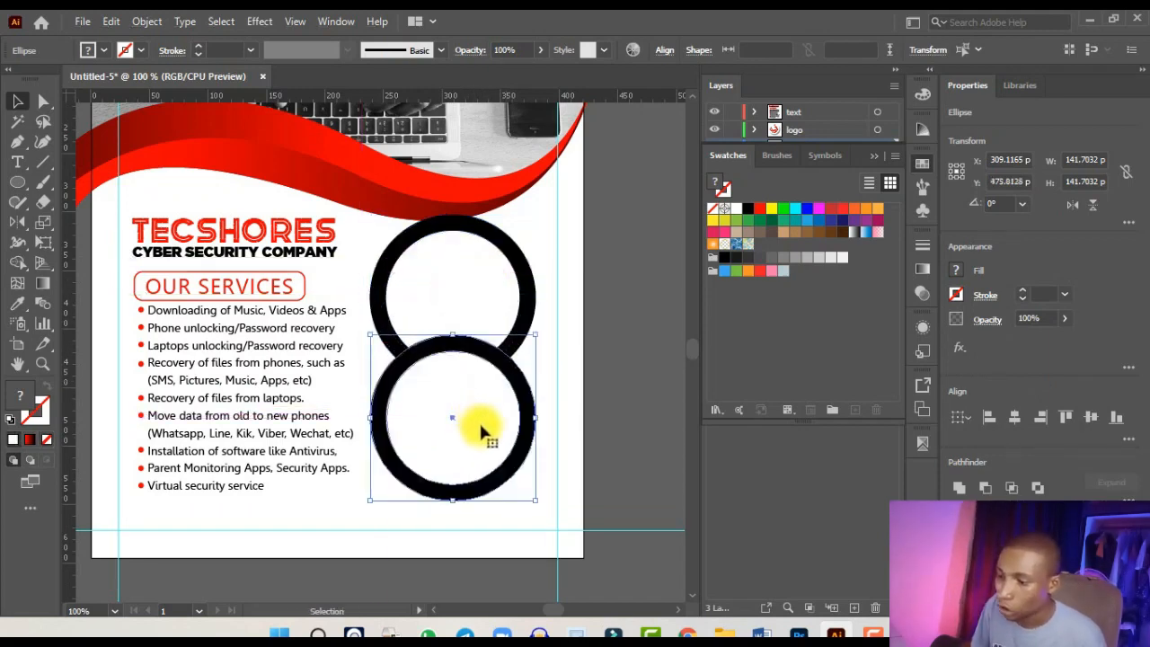
pyautogui.scroll(-1, 480, 431)
pyautogui.scroll(1, 483, 433)
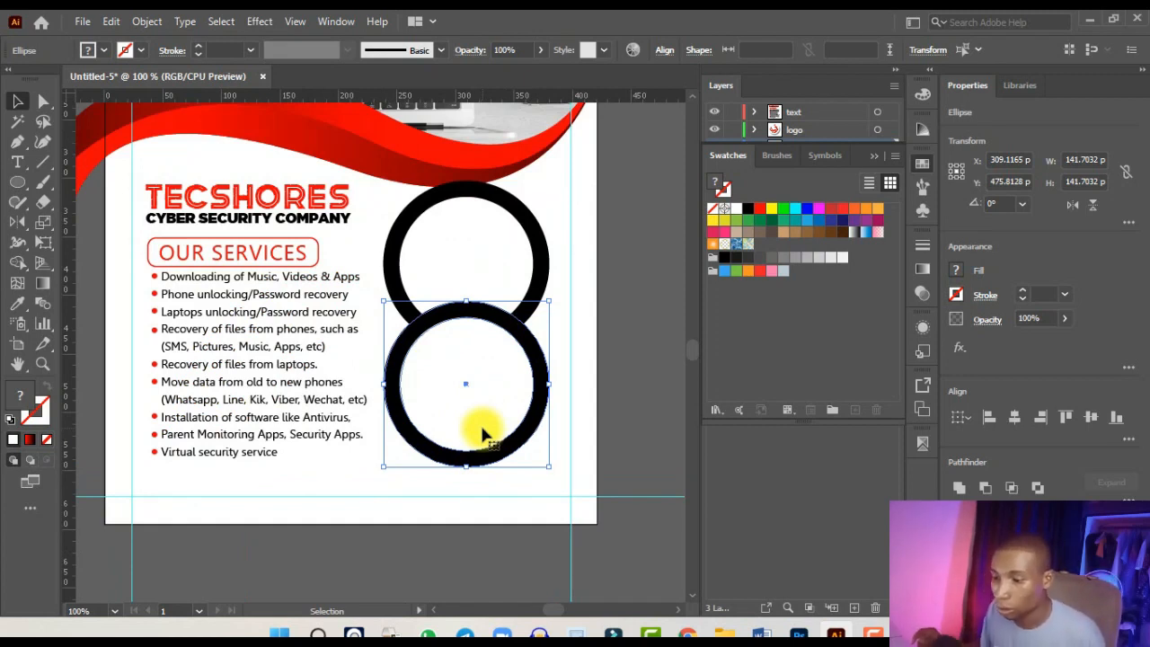
pyautogui.scroll(-2, 482, 435)
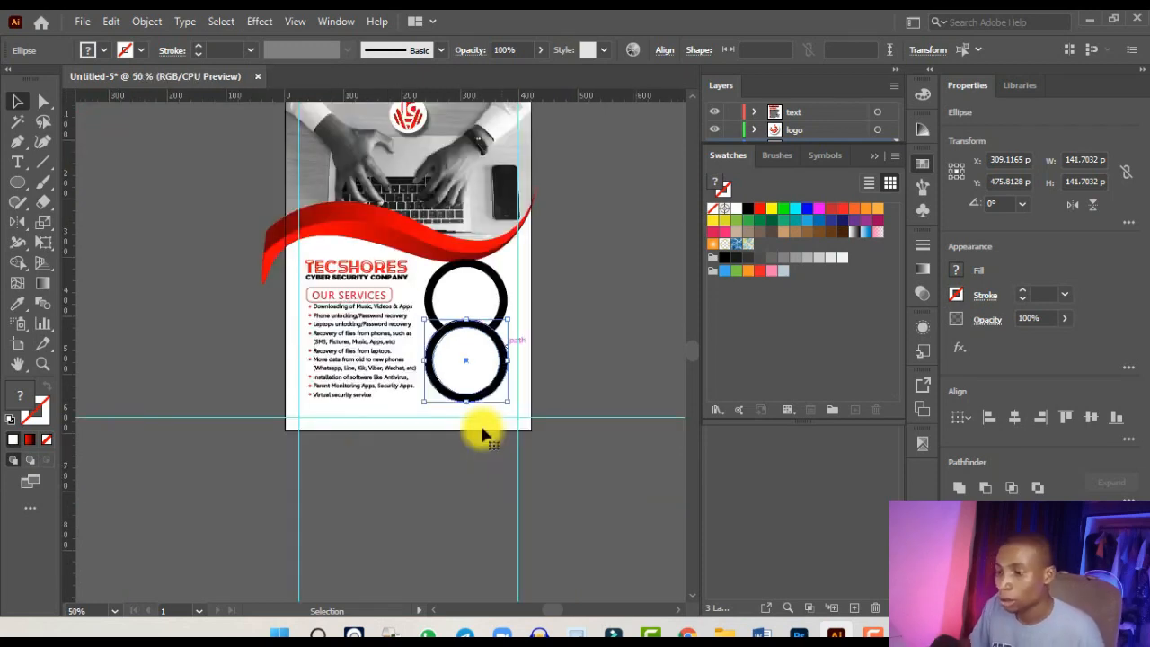
pyautogui.scroll(1, 483, 435)
pyautogui.scroll(1, 523, 244)
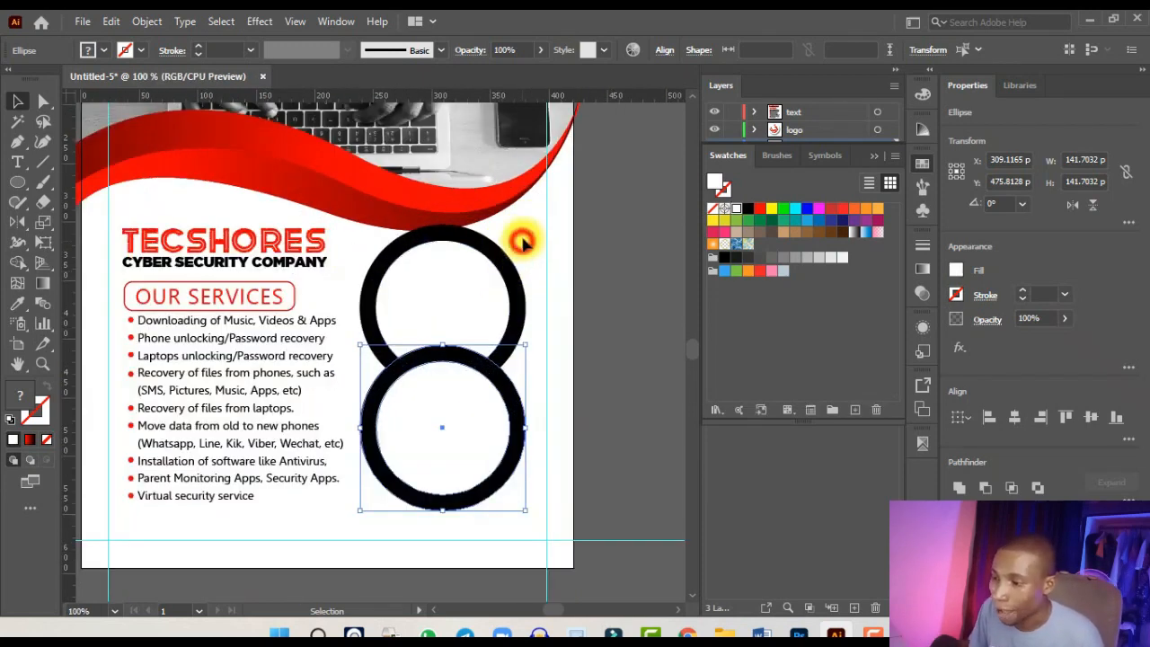
# - Shift both ringed circles together about 5 px right and 9 px up, tucking them against the wave, and deselect them
pyautogui.keyDown('shift'); pyautogui.click(440, 341); pyautogui.keyUp('shift')
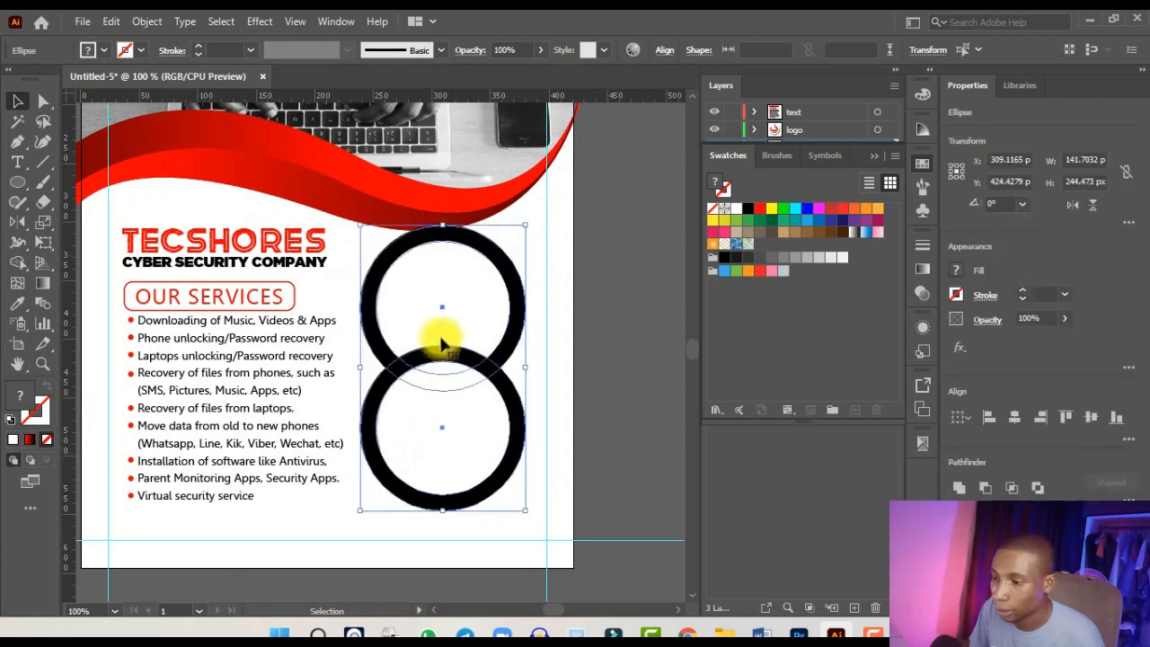
pyautogui.scroll(1, 440, 341)
pyautogui.moveTo(437, 306); pyautogui.dragTo(441, 313)
pyautogui.scroll(-2, 444, 315)
pyautogui.scroll(1, 449, 314)
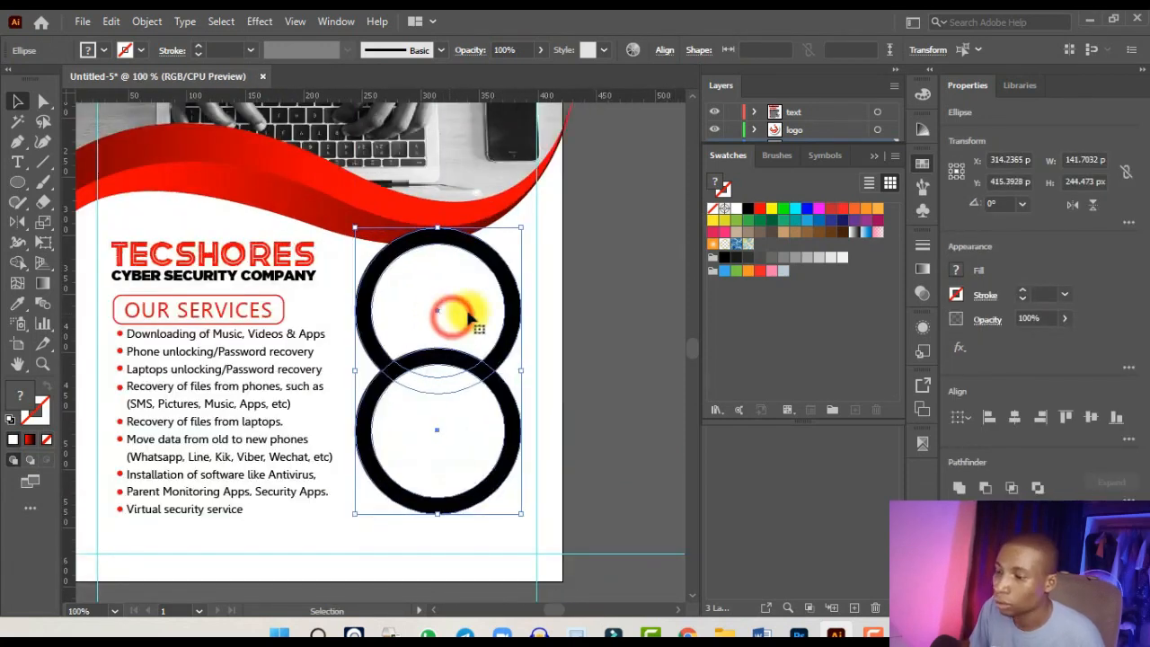
pyautogui.scroll(-1, 467, 316)
pyautogui.click(565, 287)
pyautogui.scroll(1, 507, 287)
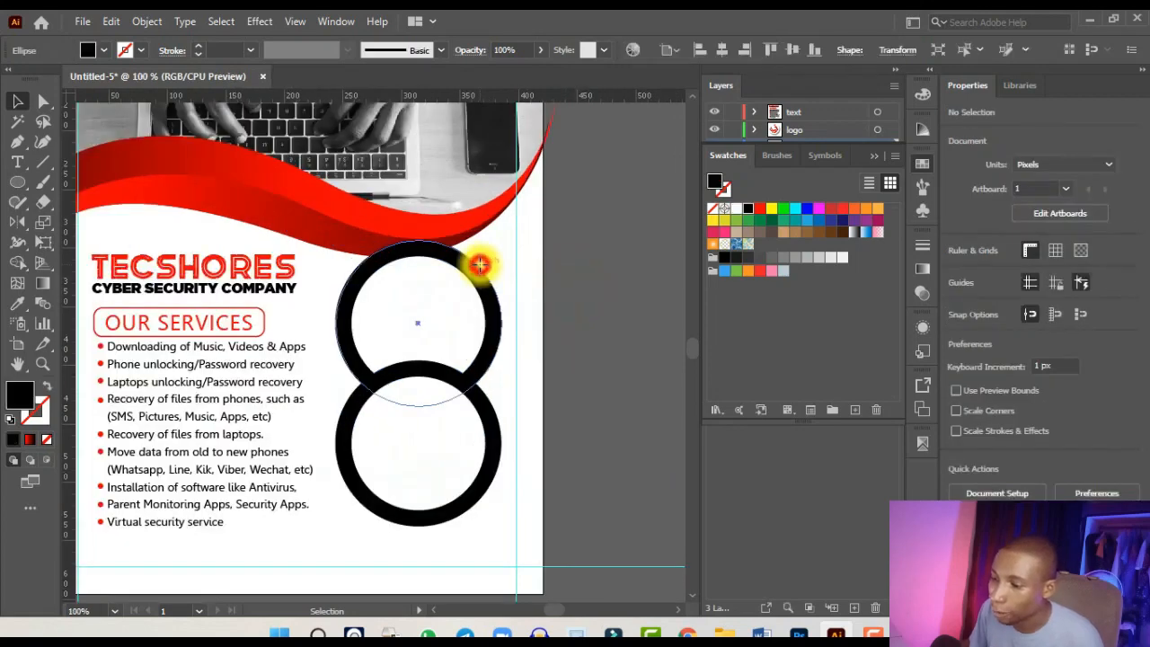
# - Fill the upper outer circle white and apply a Multiply drop shadow at 50% opacity with 5 px X offset, 8 px Y offset and 2 px blur
pyautogui.click(480, 263)
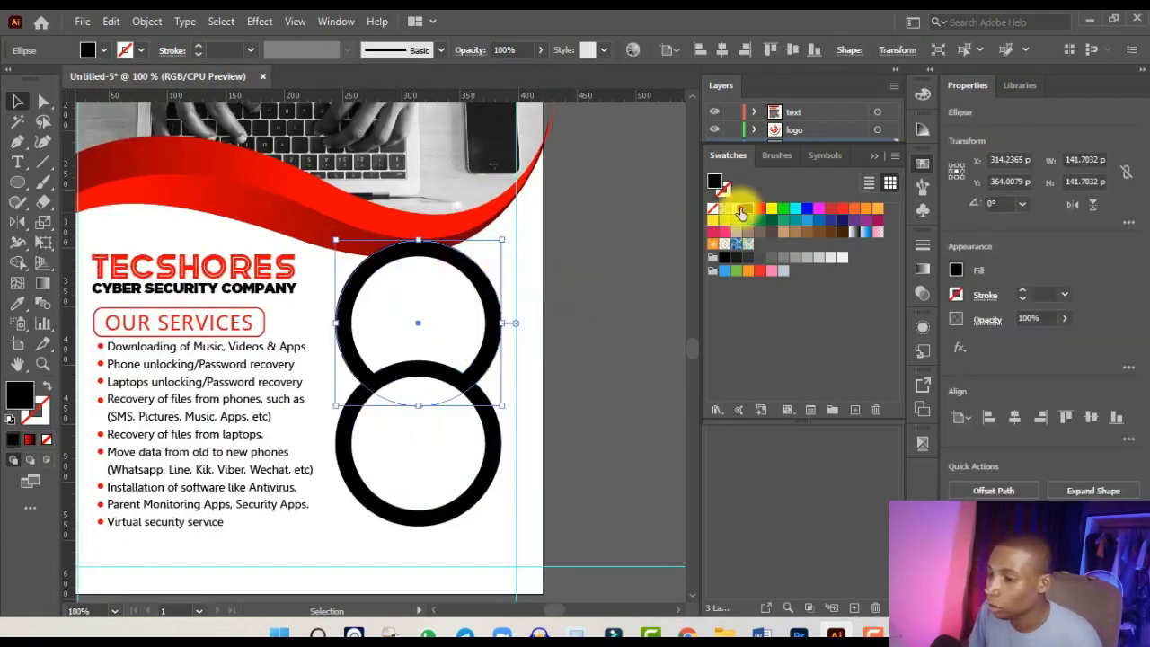
pyautogui.click(738, 210)
pyautogui.click(260, 21)
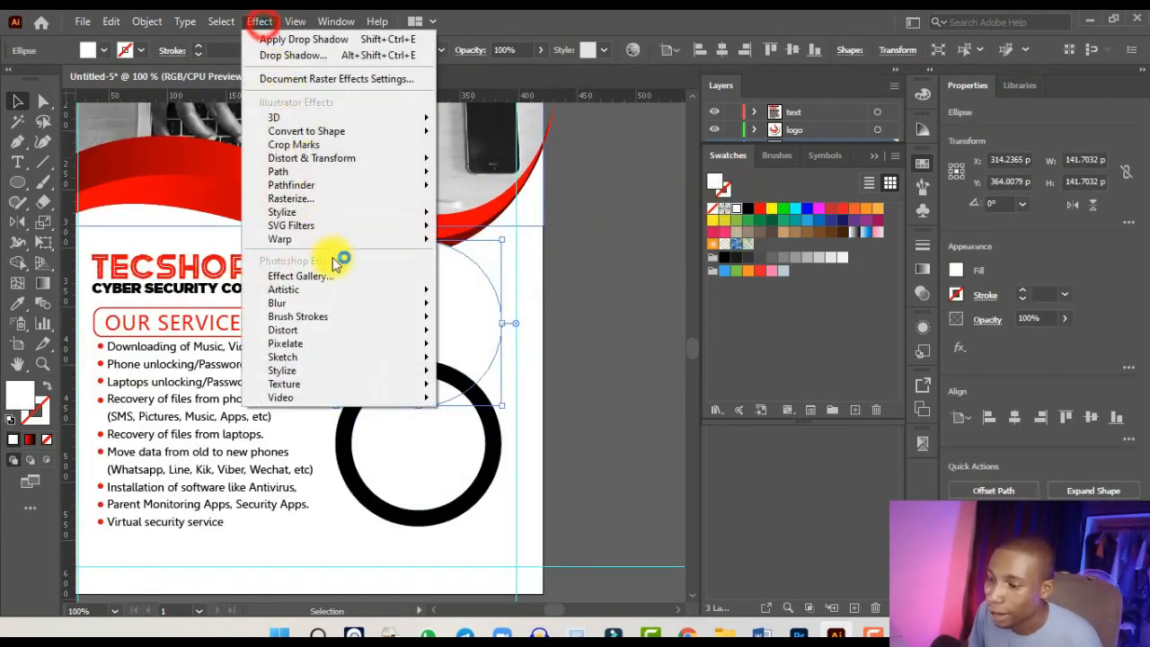
pyautogui.click(357, 211)
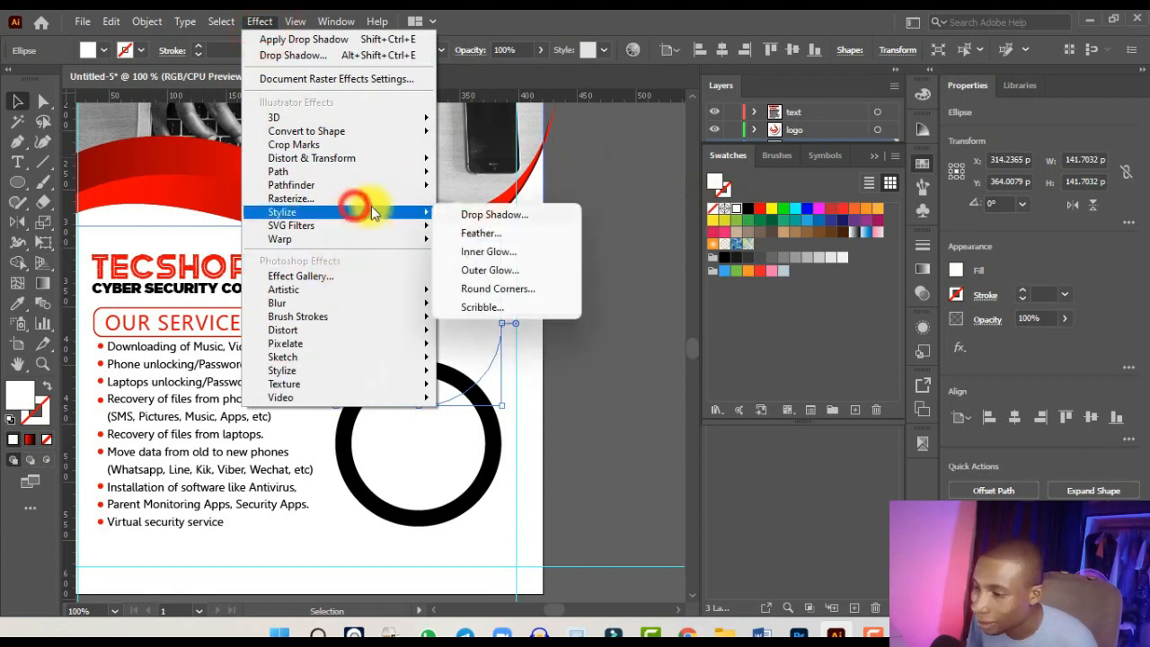
pyautogui.click(503, 214)
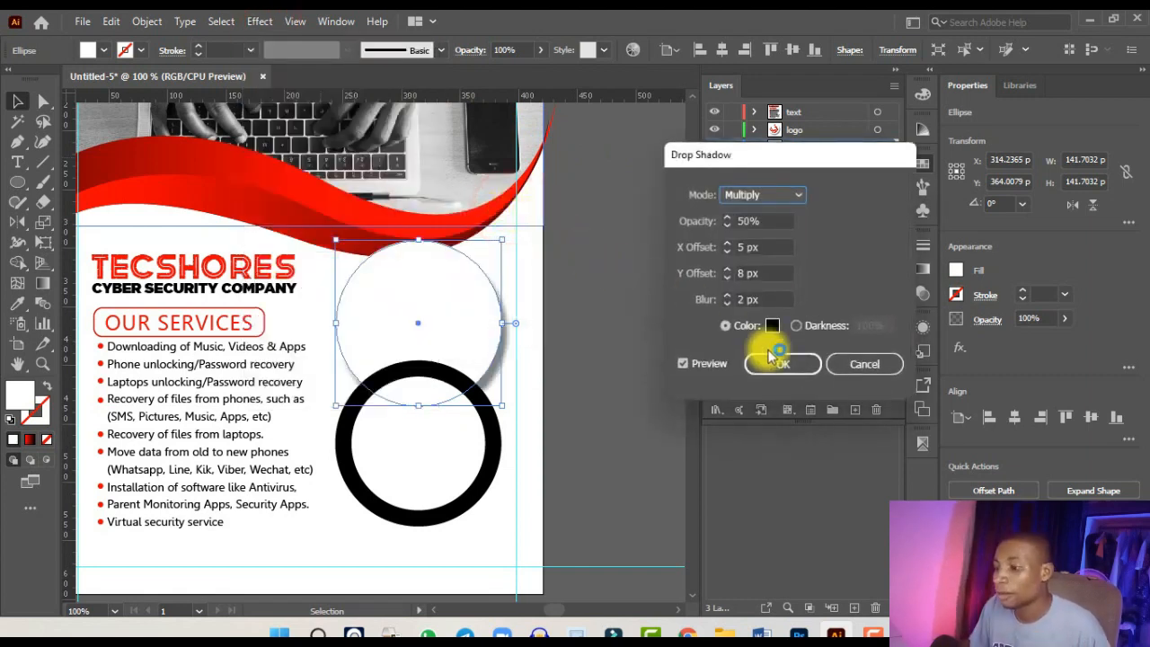
pyautogui.click(802, 368)
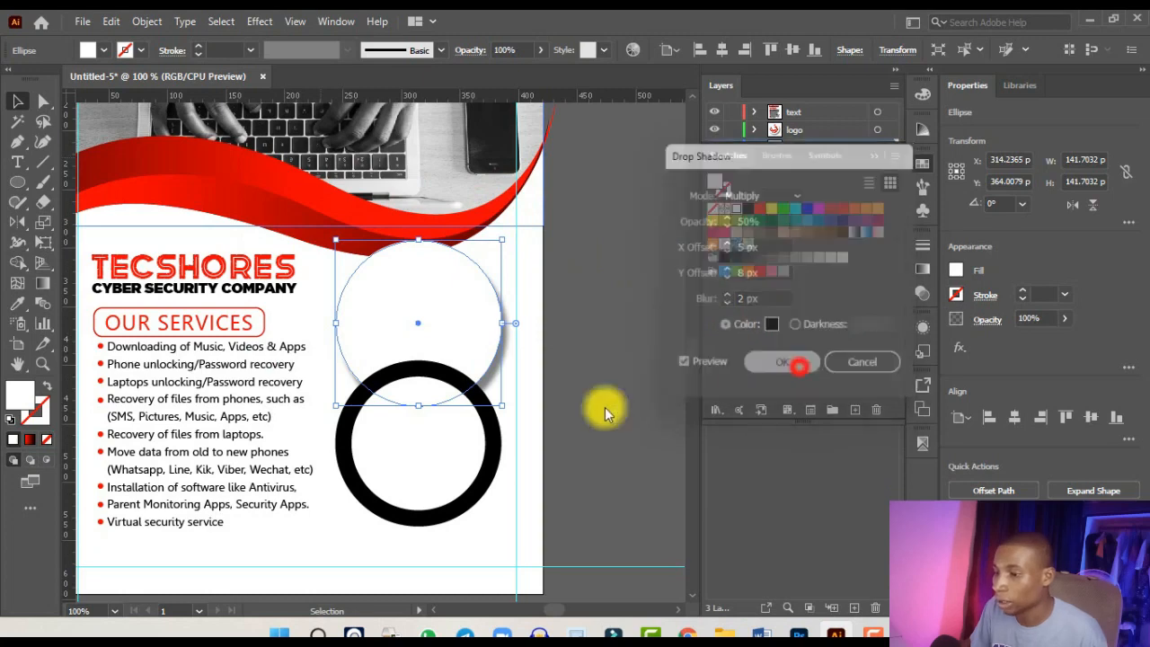
# - Fill the lower outer circle white and give it a drop shadow with the same settings as the upper one
pyautogui.click(491, 431)
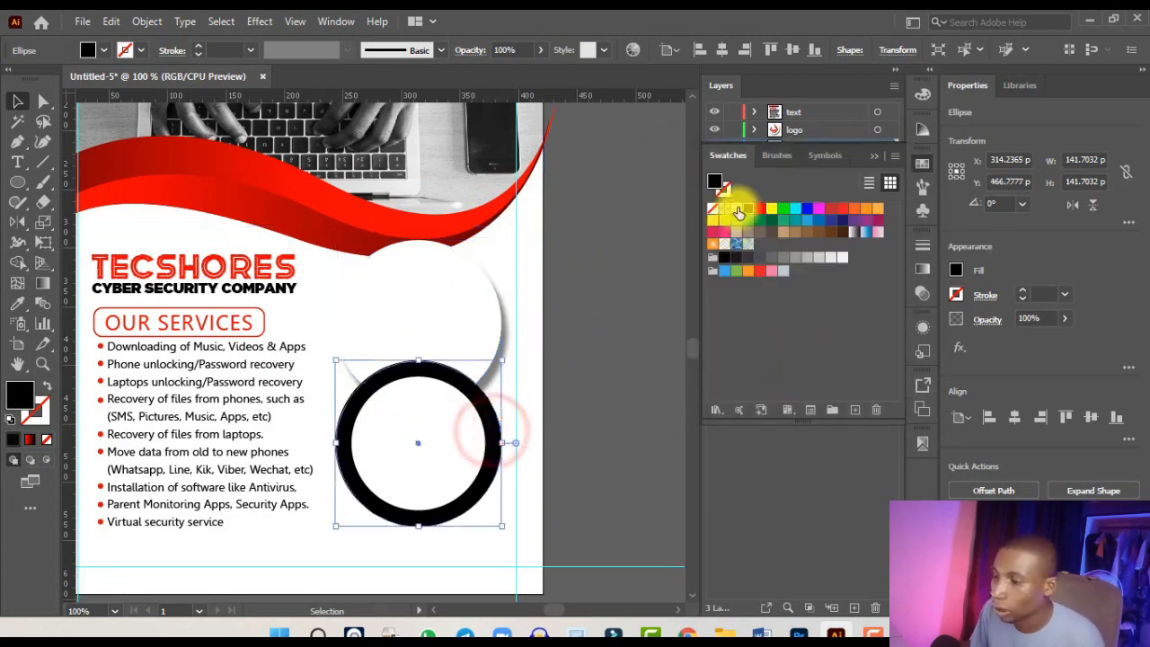
pyautogui.click(714, 208)
pyautogui.click(259, 21)
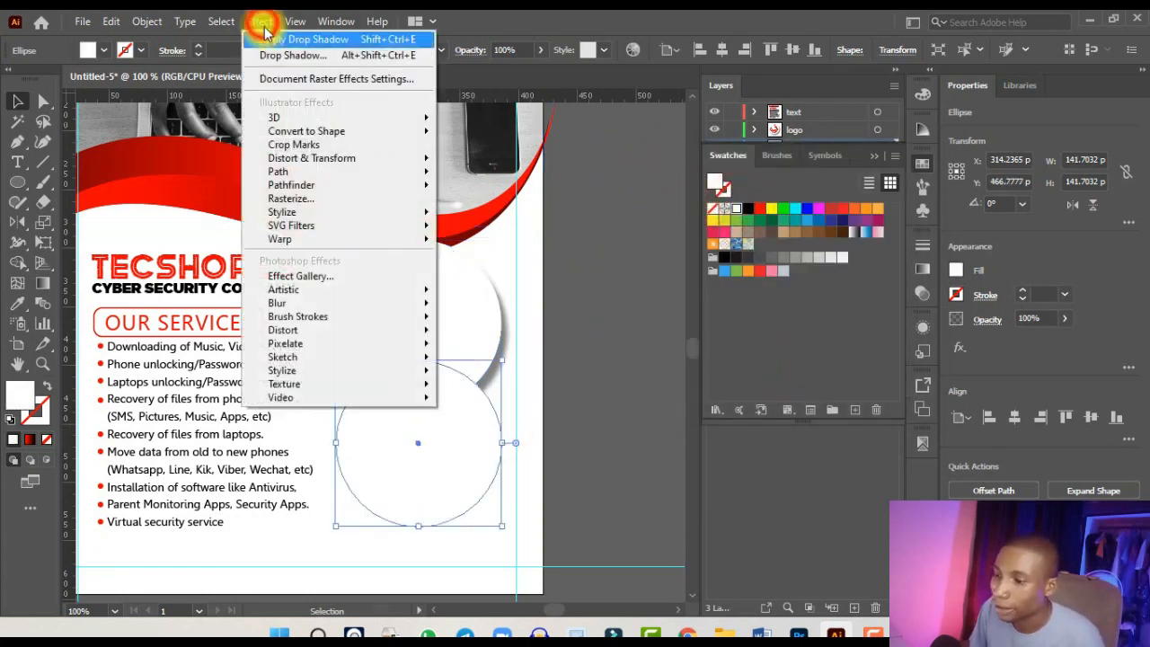
pyautogui.moveTo(415, 212)
pyautogui.click(500, 213)
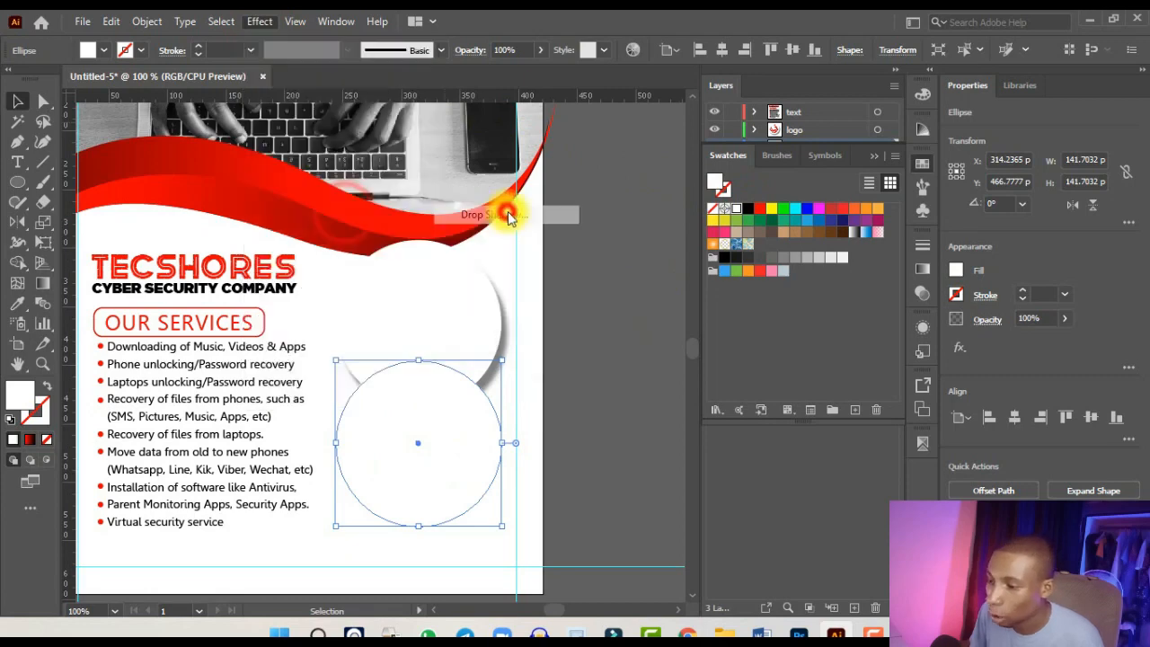
pyautogui.click(782, 364)
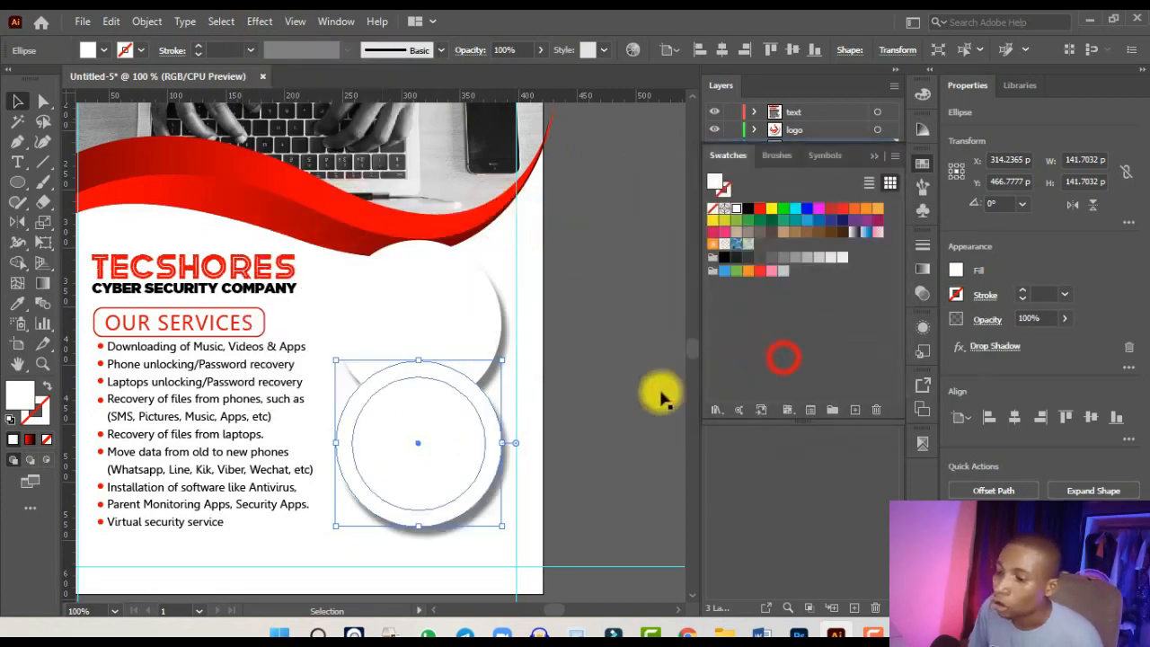
# - Fill the inner circles of both the lower and upper rings with the same light grey swatch
pyautogui.click(398, 463)
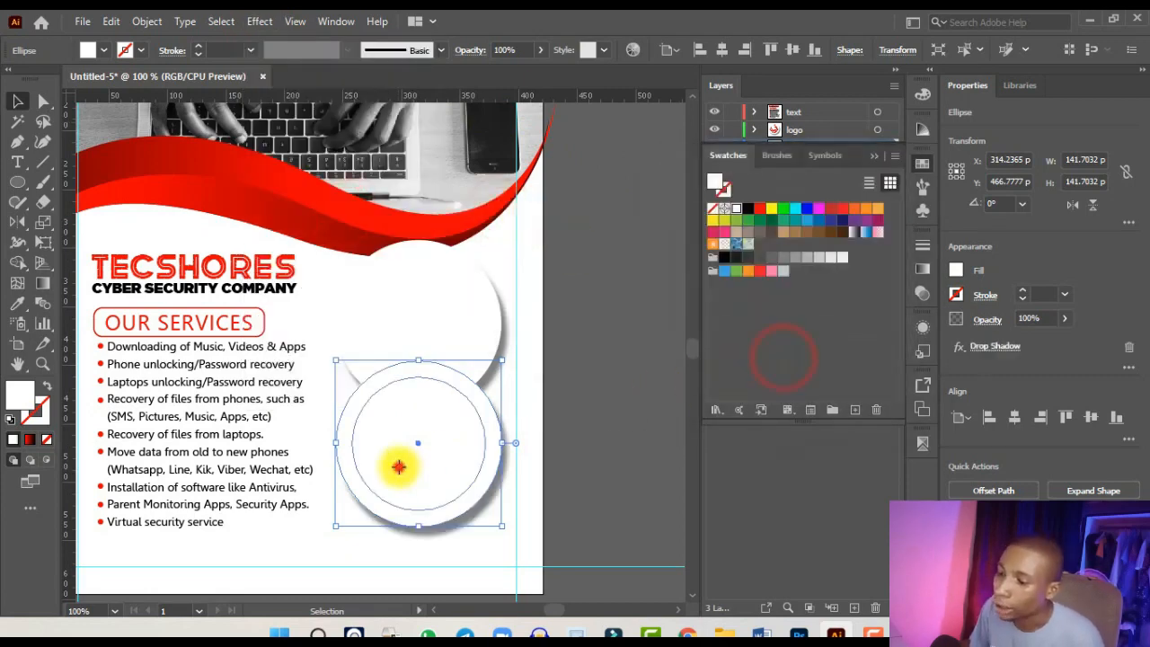
pyautogui.click(818, 260)
pyautogui.click(443, 308)
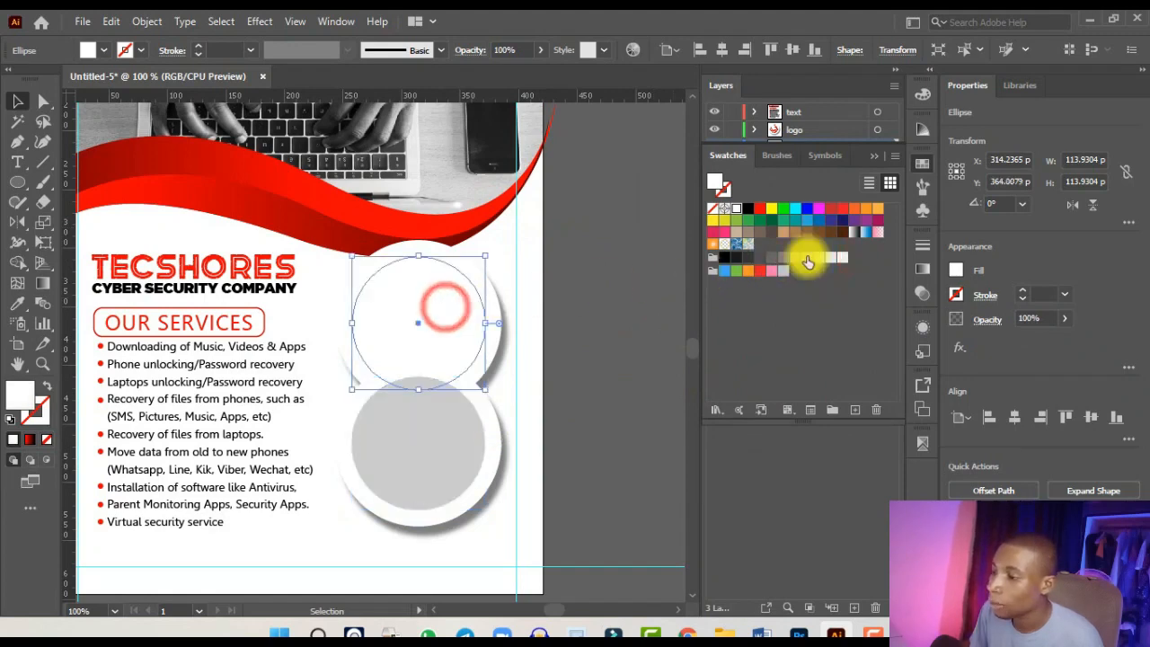
pyautogui.click(820, 259)
pyautogui.hotkey('ctrl', '-')
pyautogui.hotkey('ctrl', '-')
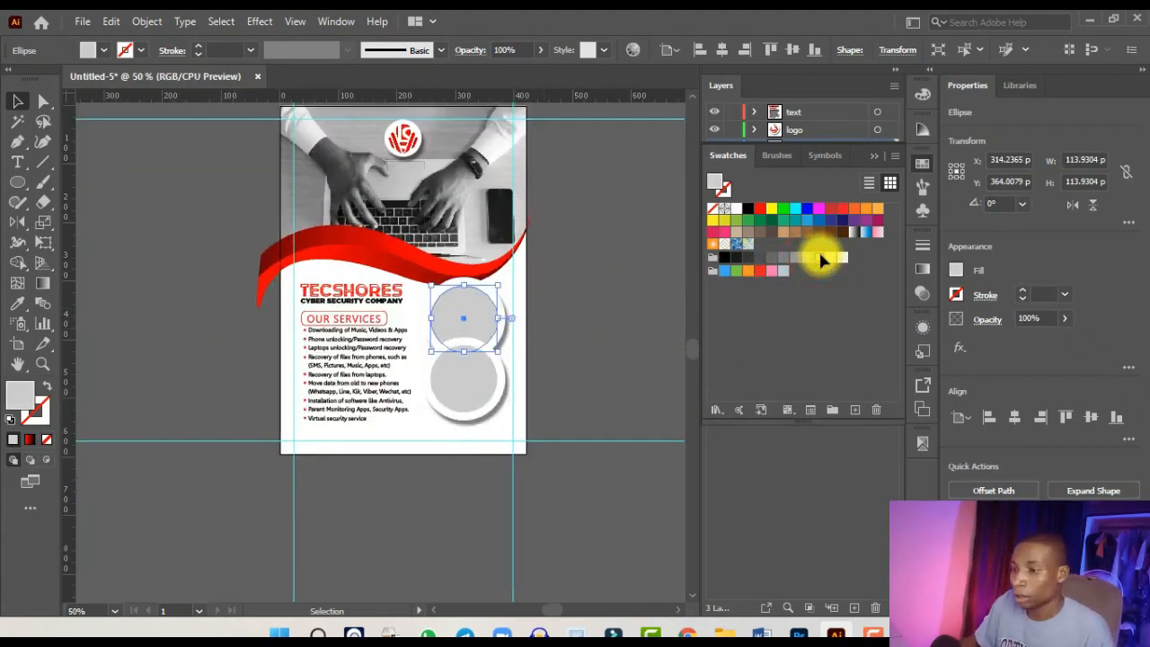
pyautogui.hotkey('ctrl', '+')
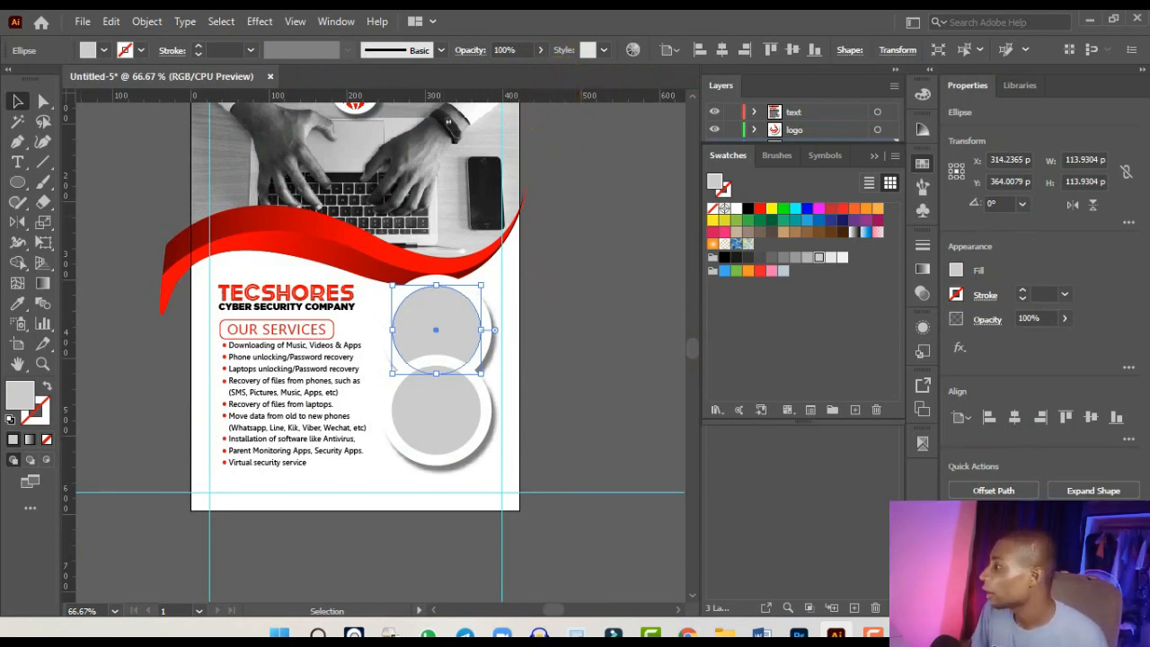
# - Bring the laptop and phone photos into the document, clear of the artboard, and embed both linked images
pyautogui.moveTo(838, 306); pyautogui.dragTo(569, 268)
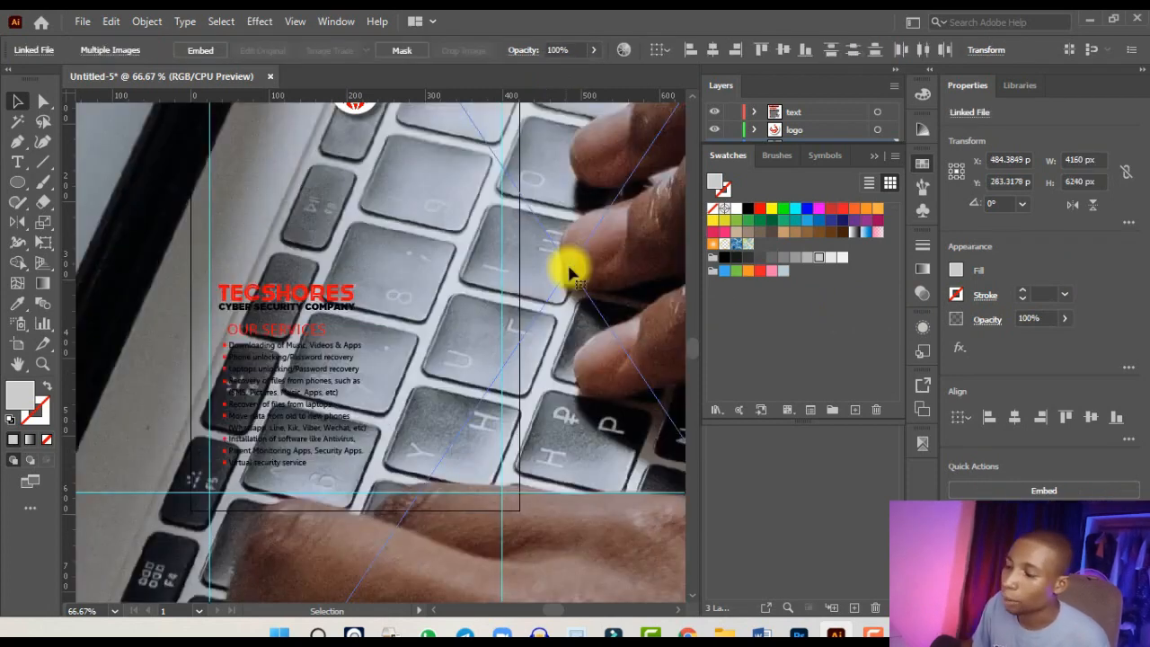
pyautogui.scroll(-7, 569, 273)
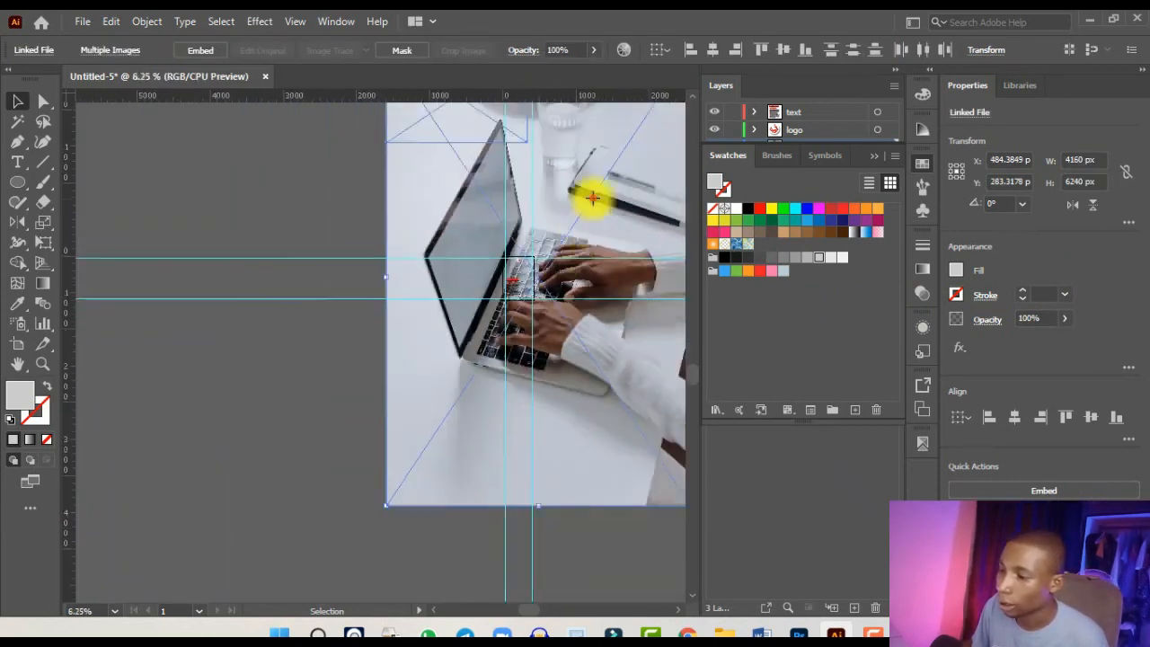
pyautogui.moveTo(590, 195); pyautogui.dragTo(320, 244)
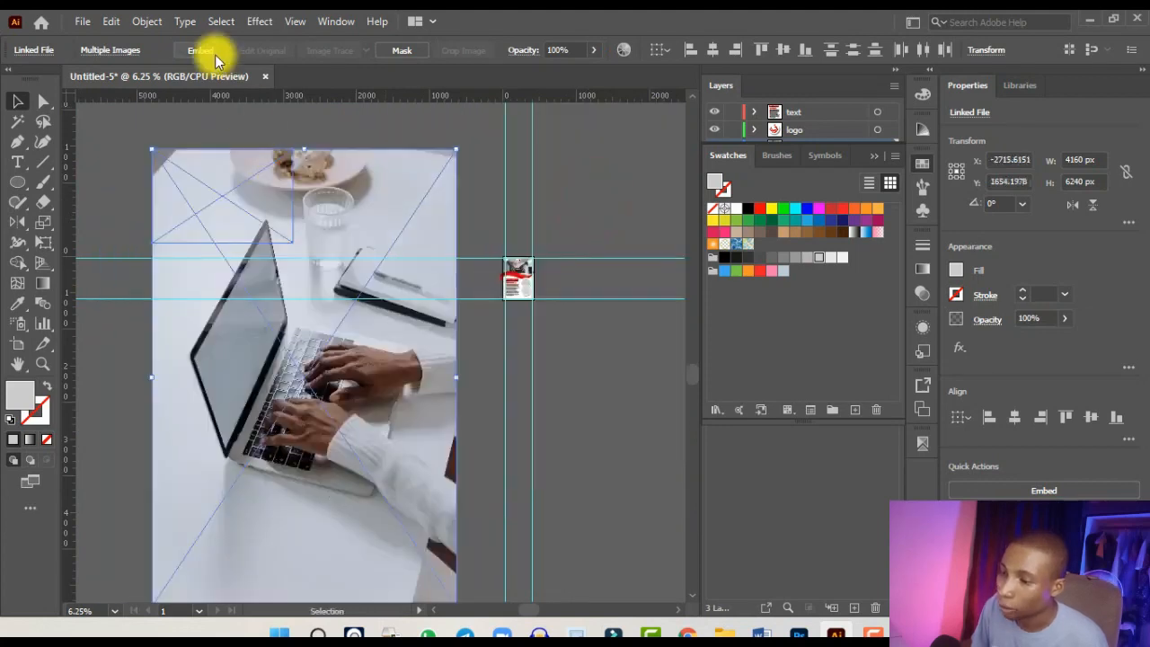
pyautogui.click(215, 54)
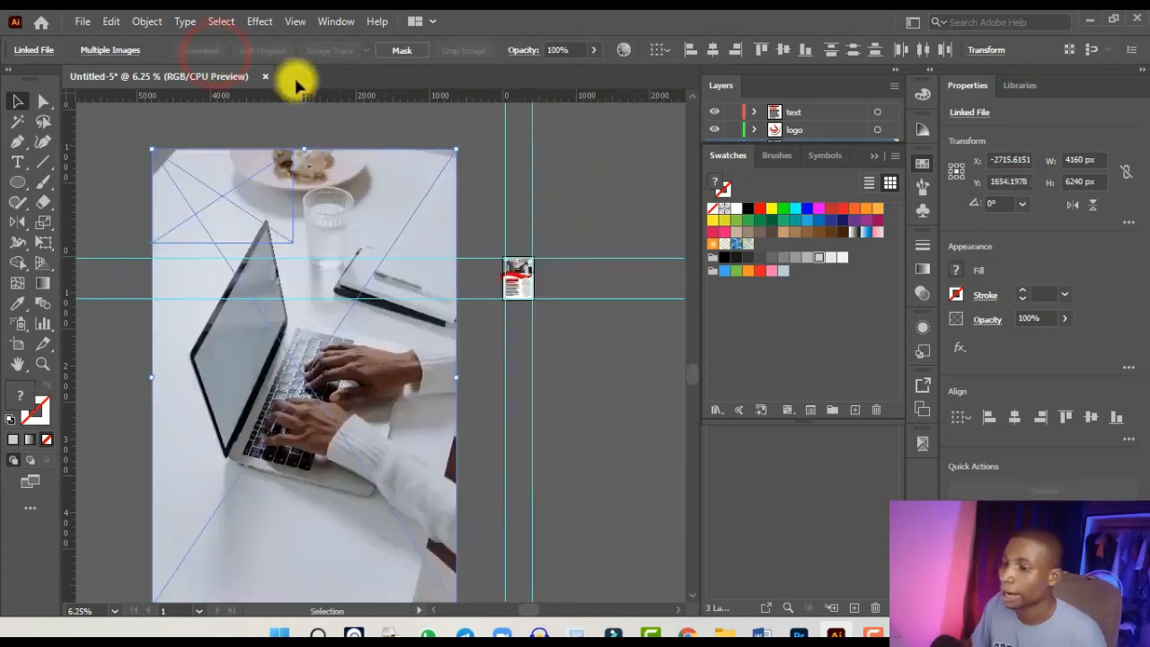
pyautogui.click(467, 135)
pyautogui.click(411, 216)
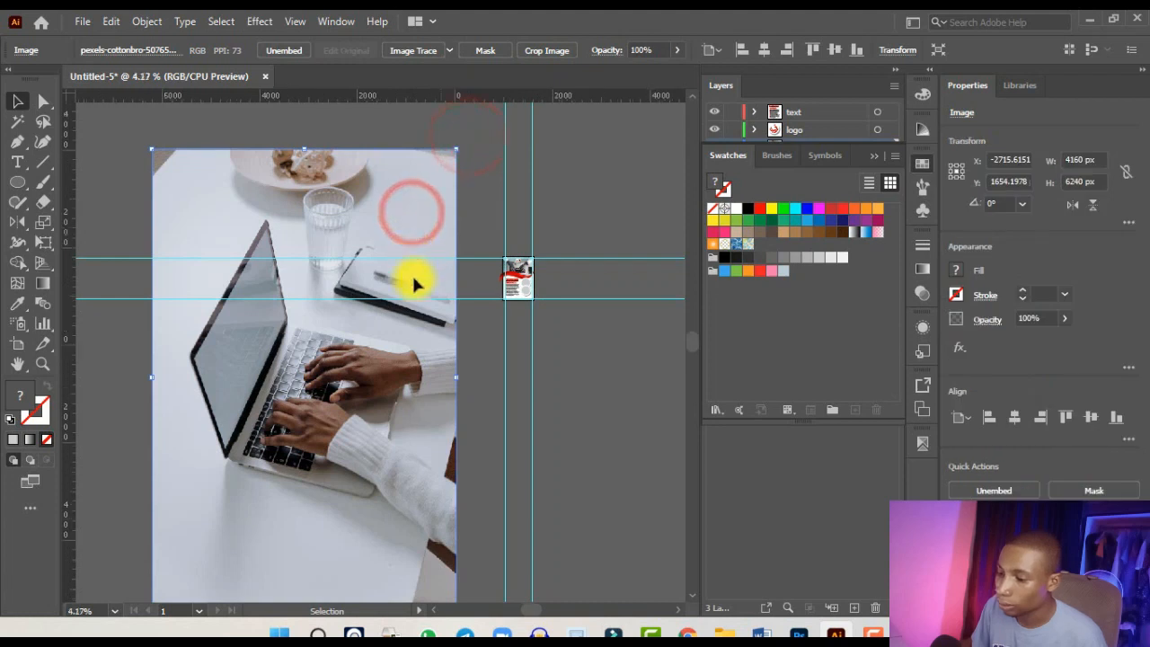
# - Scale the laptop photo down proportionally to about 1707 px high and leave both photos deselected
pyautogui.scroll(-1, 360, 521)
pyautogui.moveTo(424, 577); pyautogui.dragTo(277, 399)
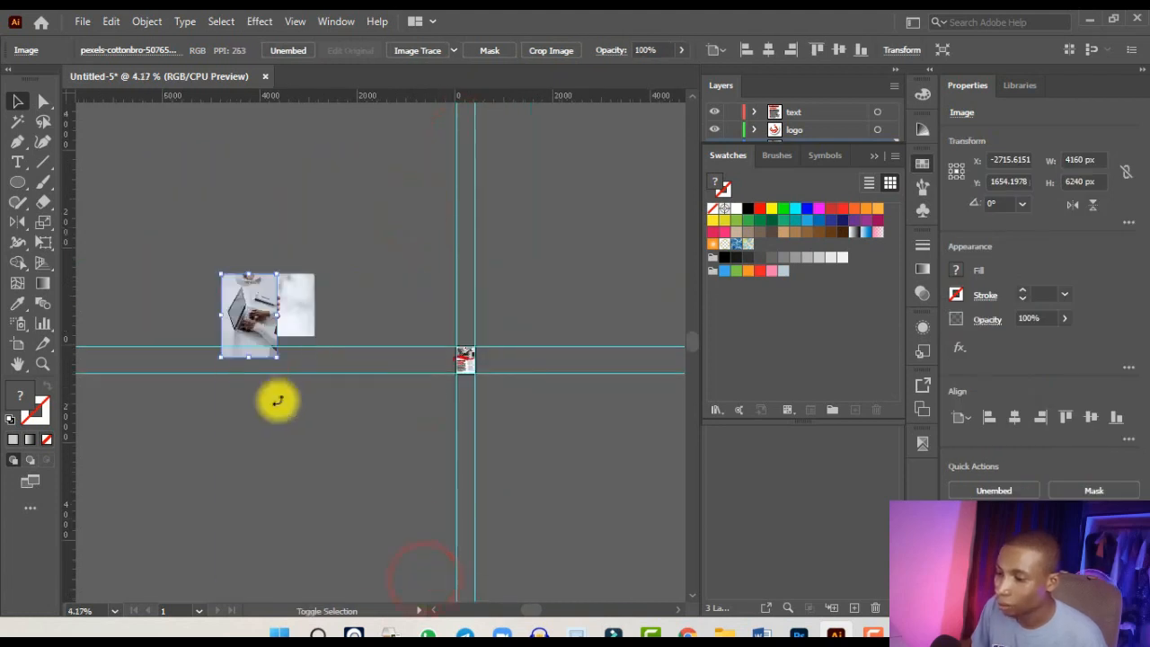
pyautogui.scroll(2, 359, 282)
pyautogui.click(405, 216)
pyautogui.moveTo(368, 232); pyautogui.dragTo(256, 286)
pyautogui.scroll(-1, 255, 285)
pyautogui.scroll(-2, 269, 286)
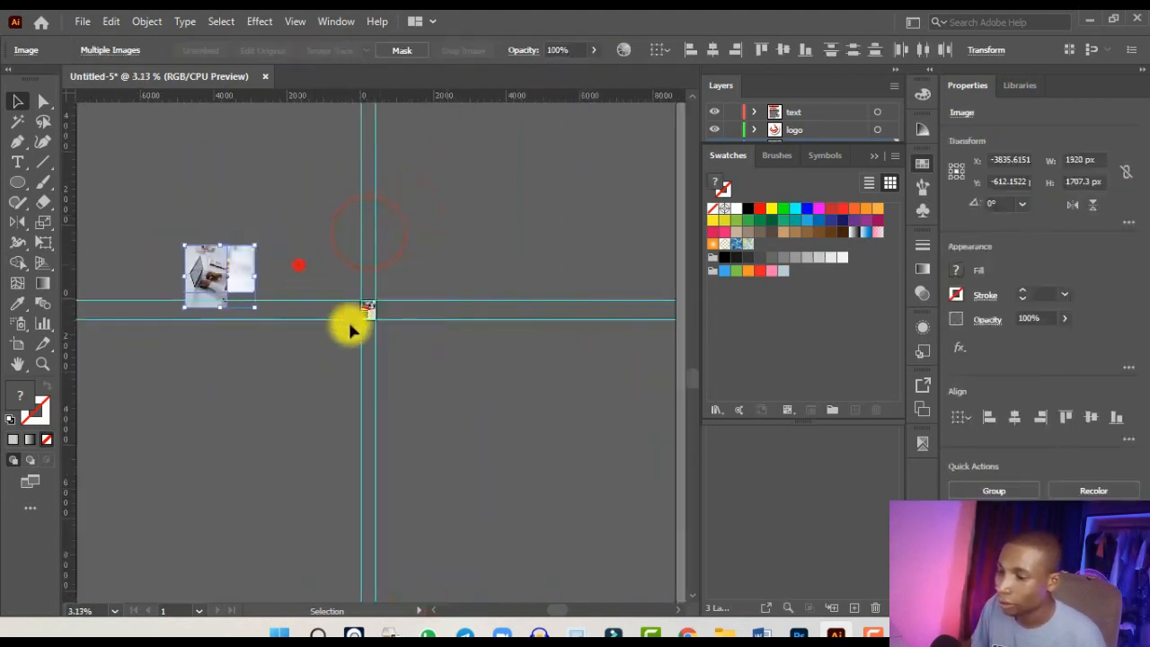
pyautogui.click(285, 244)
pyautogui.scroll(2, 282, 235)
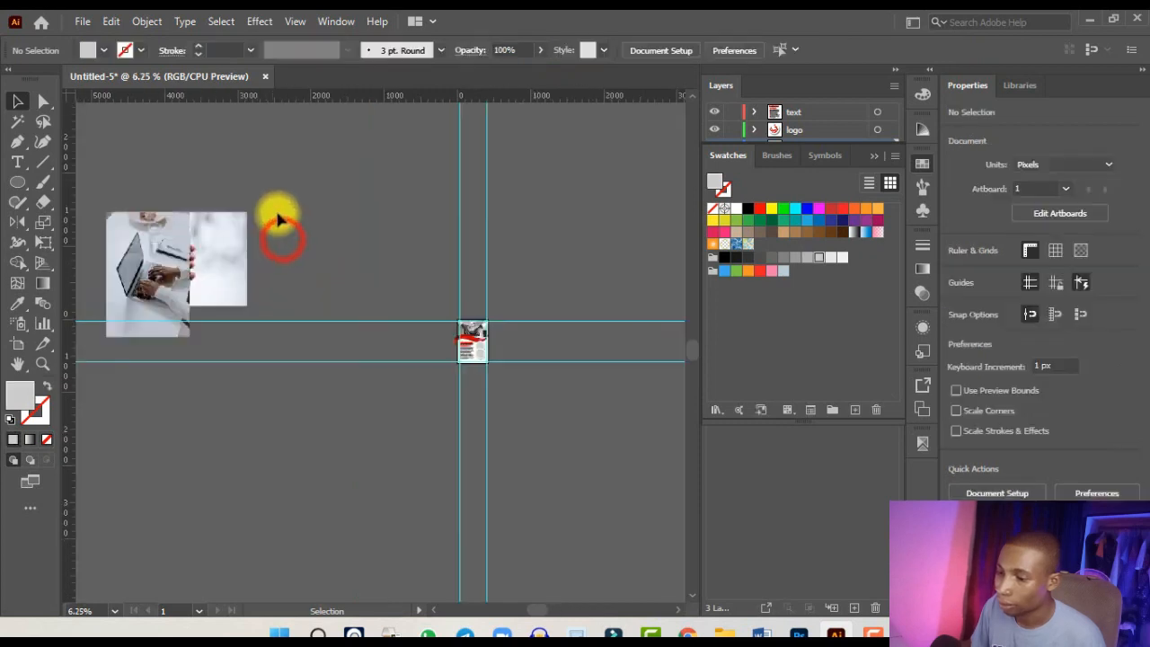
# - Move both photos beside the flyer and scale them down together, leaving the laptop photo about 120 px and the phone photo about 203 px wide
pyautogui.moveTo(278, 215); pyautogui.dragTo(526, 347)
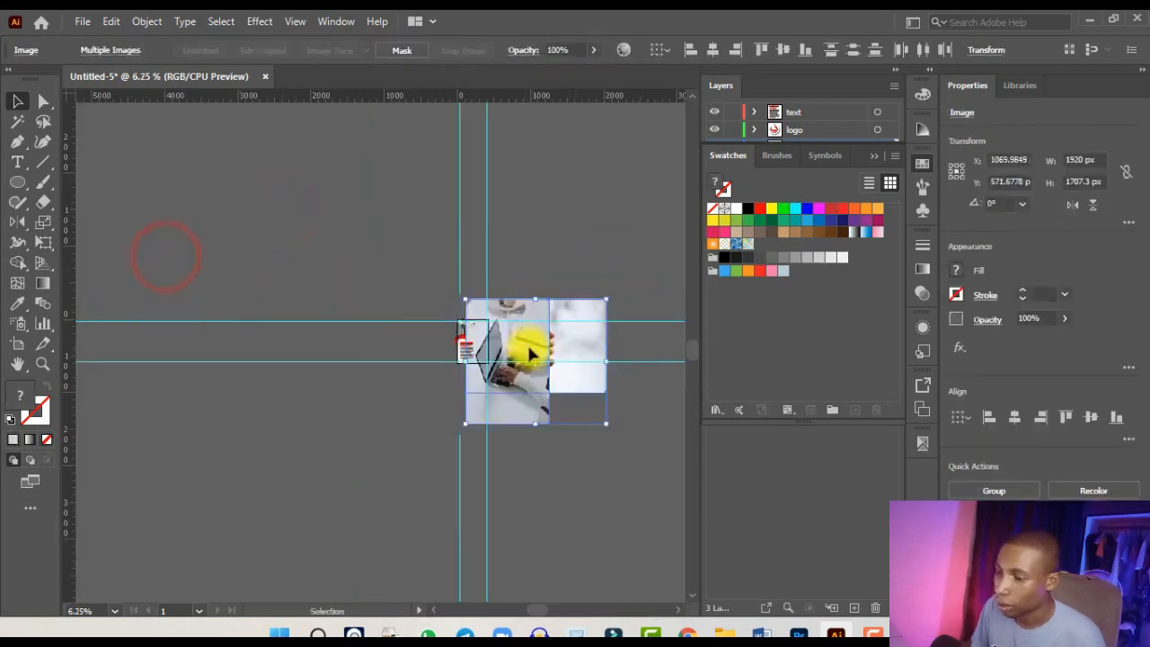
pyautogui.moveTo(608, 428); pyautogui.dragTo(505, 367)
pyautogui.scroll(5, 505, 366)
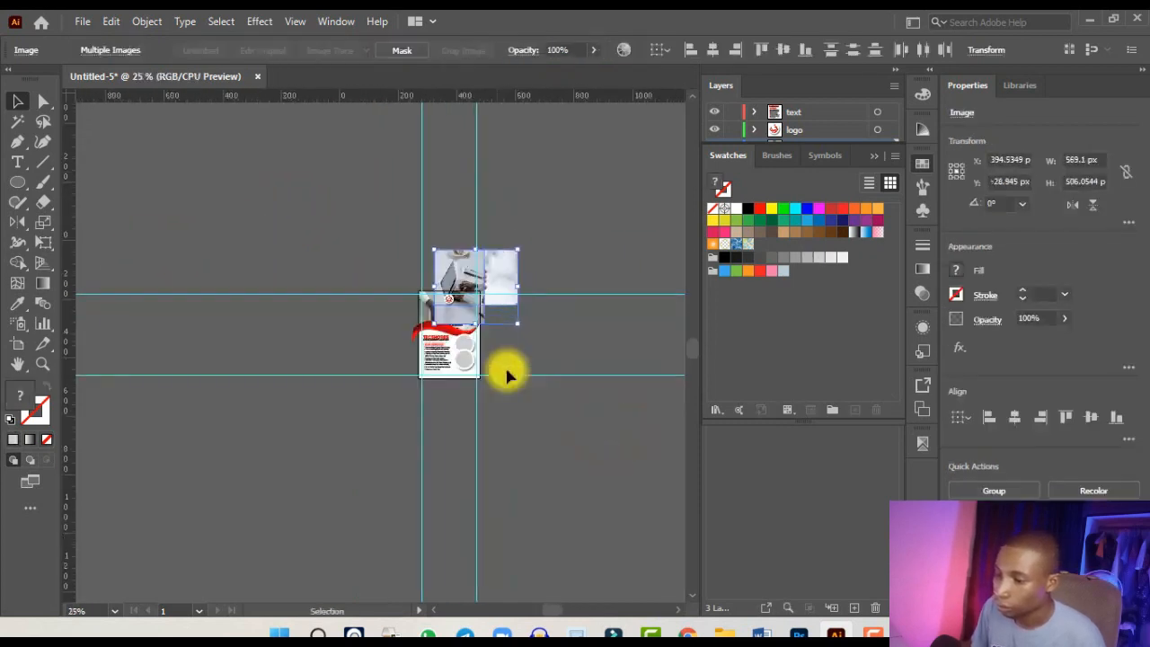
pyautogui.moveTo(501, 171); pyautogui.dragTo(594, 341)
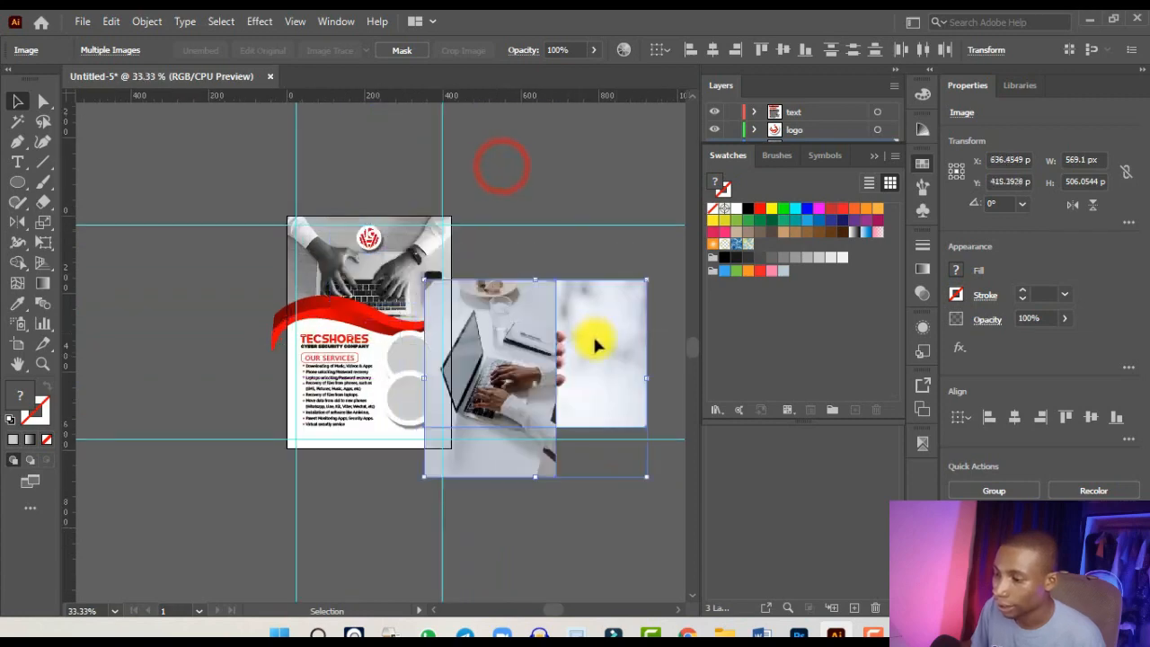
pyautogui.moveTo(630, 469); pyautogui.dragTo(485, 338)
pyautogui.scroll(2, 484, 333)
# - Centre the laptop photo over the lower ring and send it backward behind the ring's grey inner circle
pyautogui.moveTo(444, 232); pyautogui.dragTo(306, 412)
pyautogui.click(515, 219)
pyautogui.scroll(1, 557, 275)
pyautogui.click(557, 272)
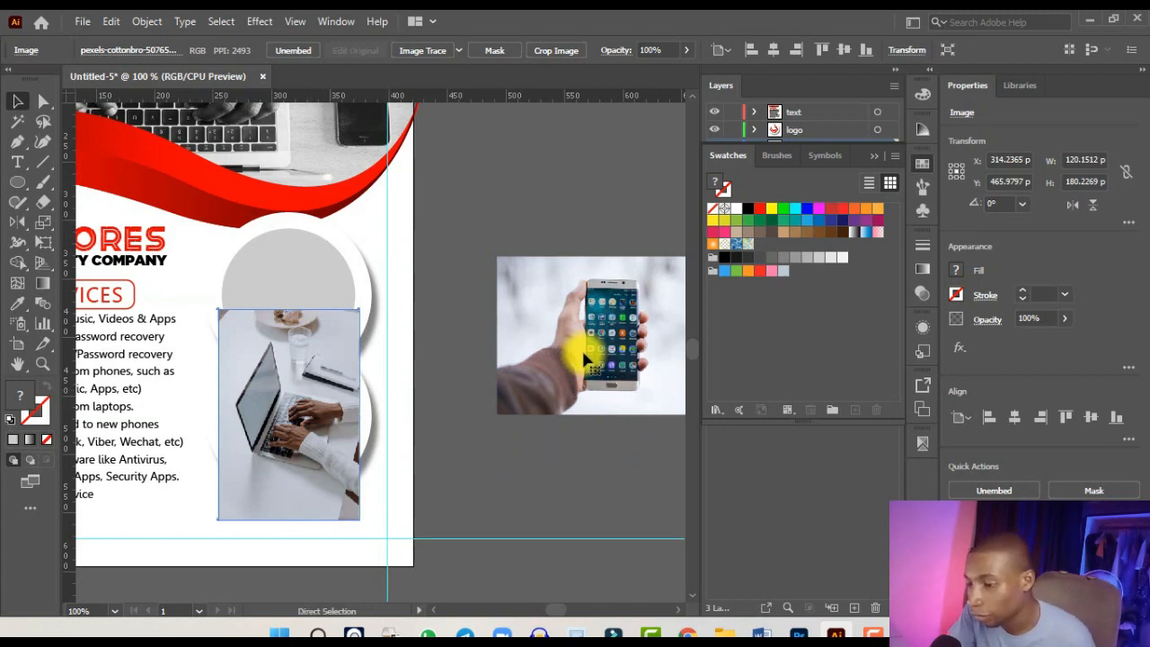
pyautogui.hotkey('ctrl', '[')
pyautogui.hotkey('ctrl', ']')
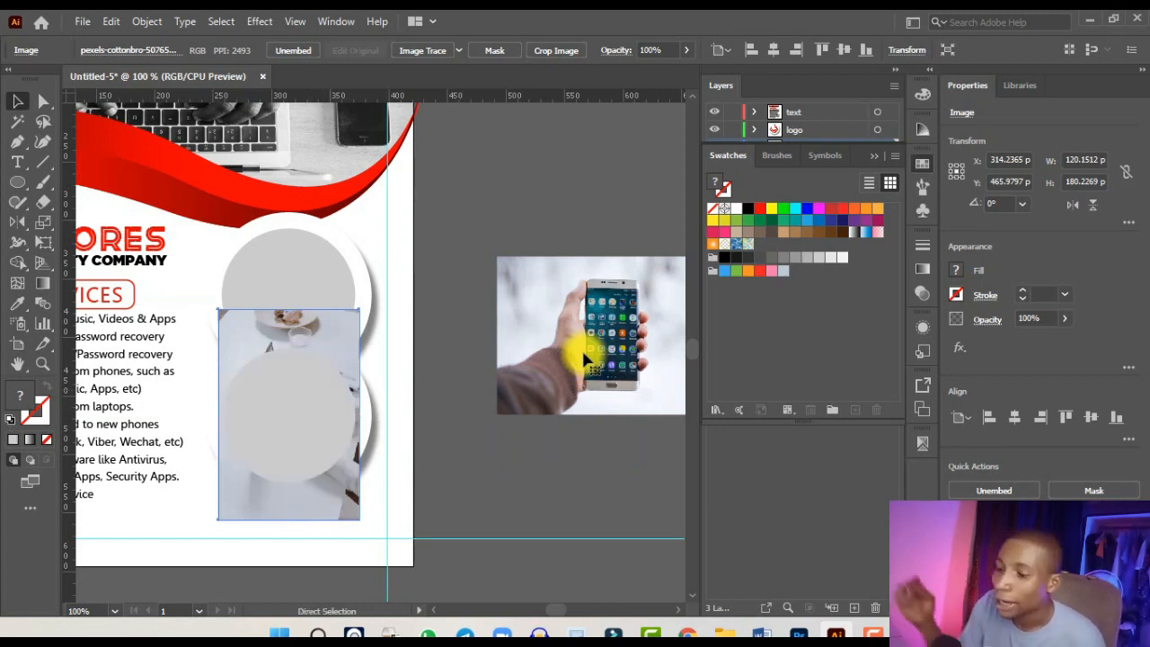
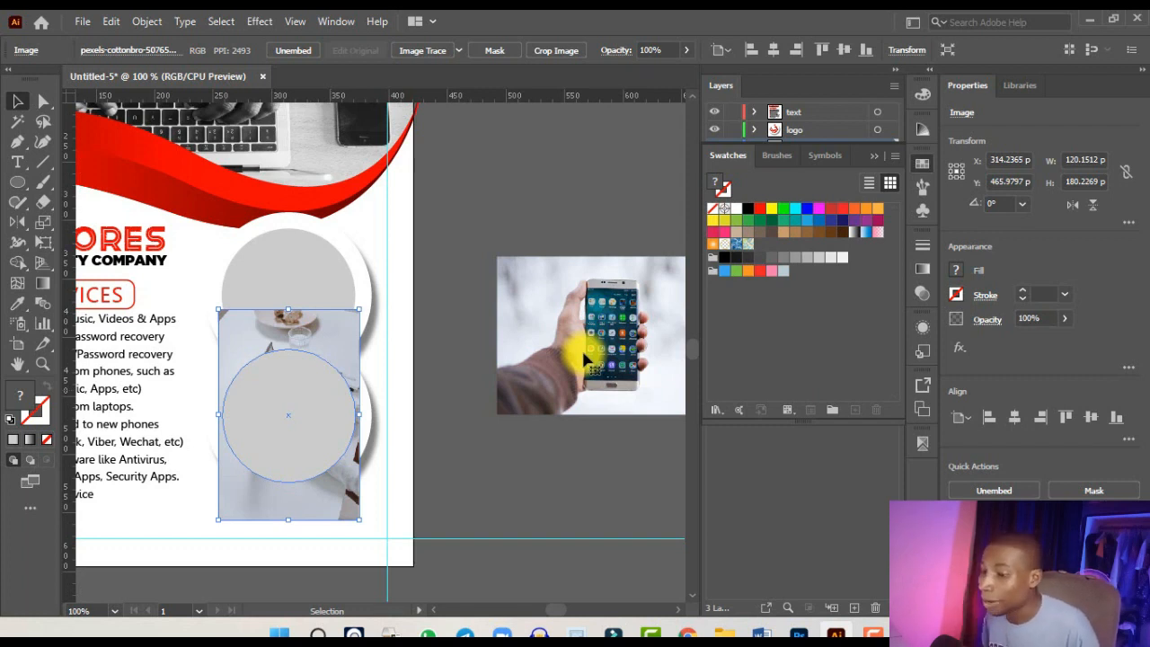
# - Clip the laptop photo to the lower grey circle with a clipping mask
pyautogui.click(331, 394)
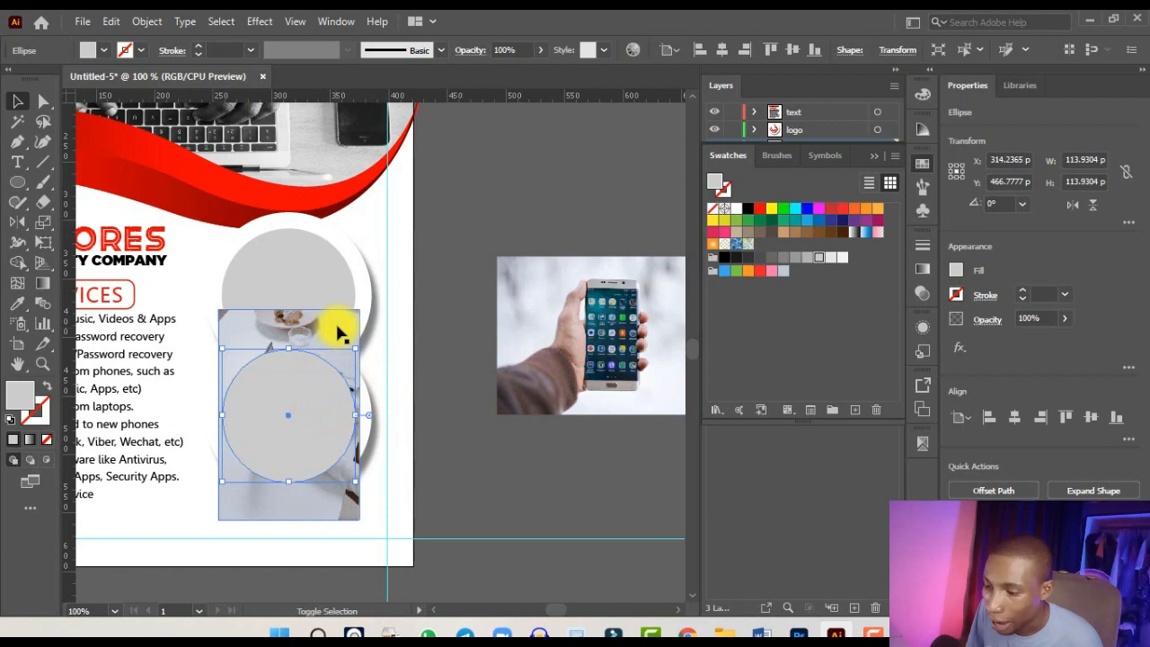
pyautogui.keyDown('shift'); pyautogui.click(337, 330); pyautogui.keyUp('shift')
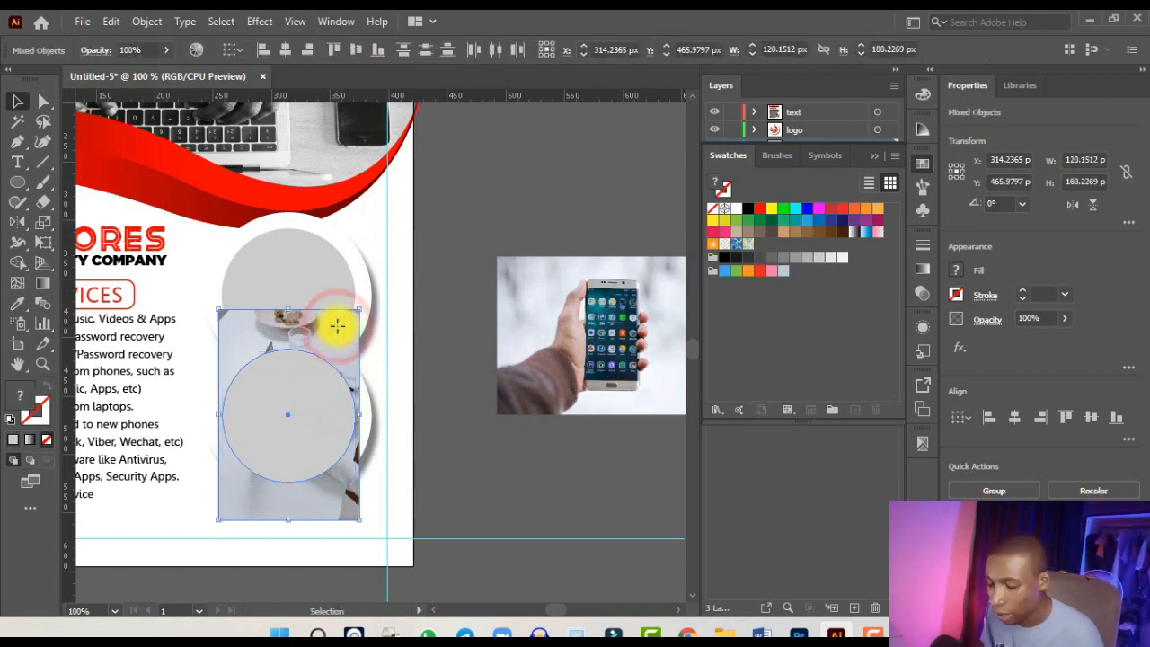
pyautogui.hotkey('ctrl', '7')
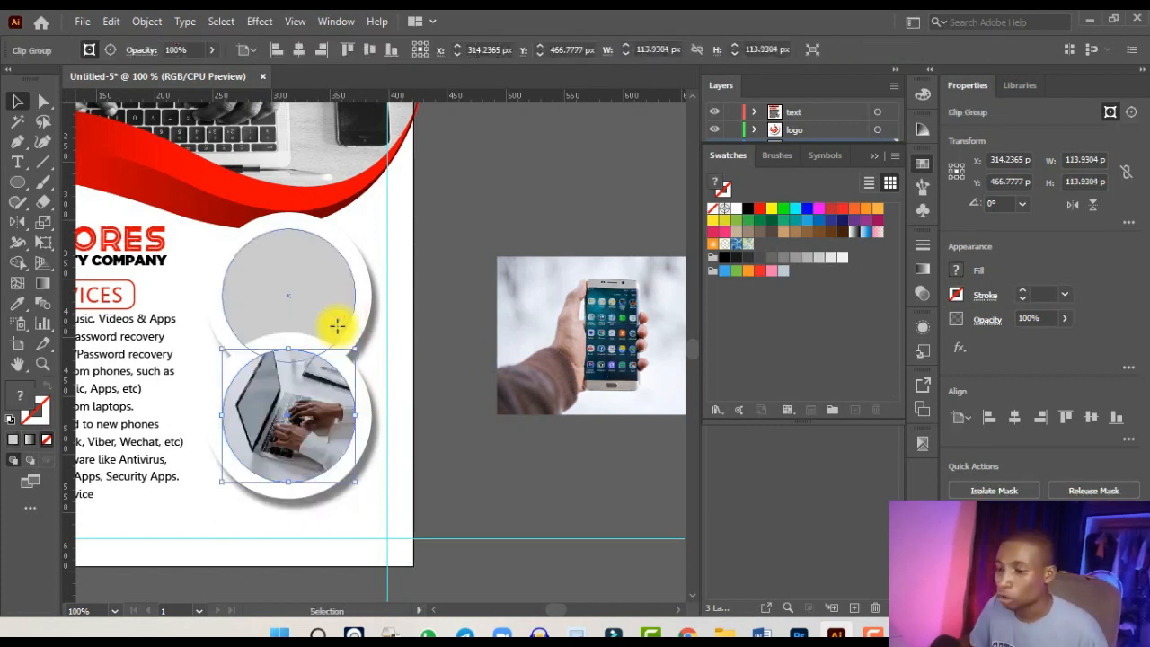
pyautogui.scroll(1, 338, 386)
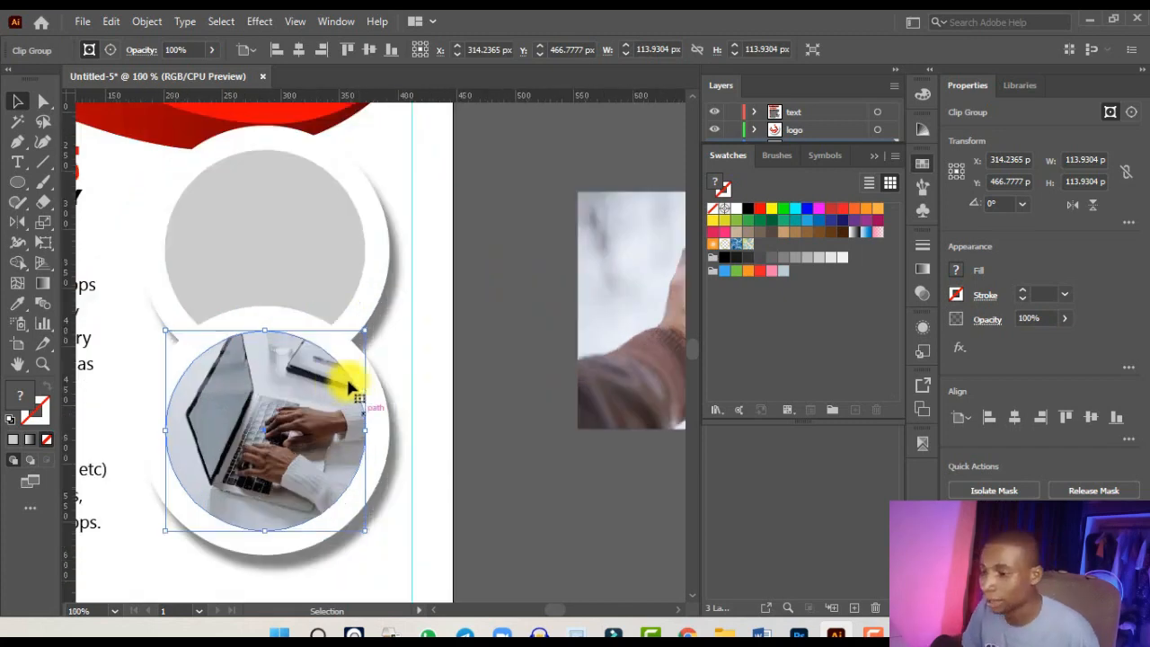
# - Place the phone photo over the upper ring and scale it down to about 177 by 118 px
pyautogui.scroll(-1, 341, 379)
pyautogui.click(662, 316)
pyautogui.moveTo(622, 362); pyautogui.dragTo(309, 326)
pyautogui.moveTo(423, 225); pyautogui.dragTo(411, 231)
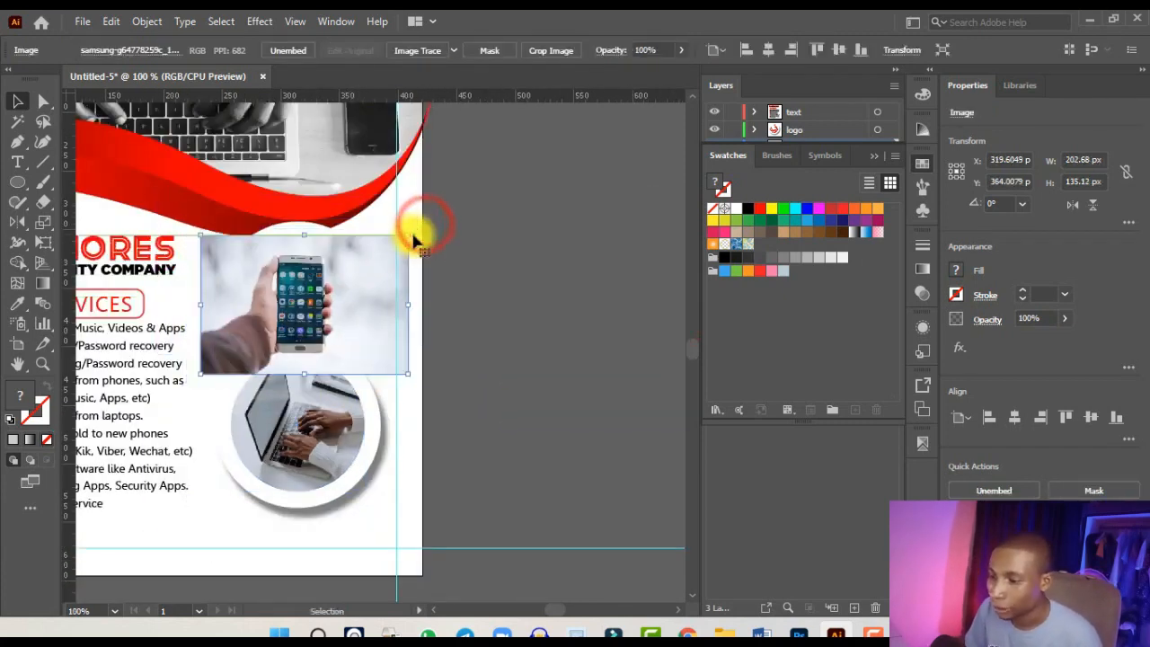
pyautogui.scroll(1, 379, 248)
pyautogui.moveTo(295, 305); pyautogui.dragTo(295, 303)
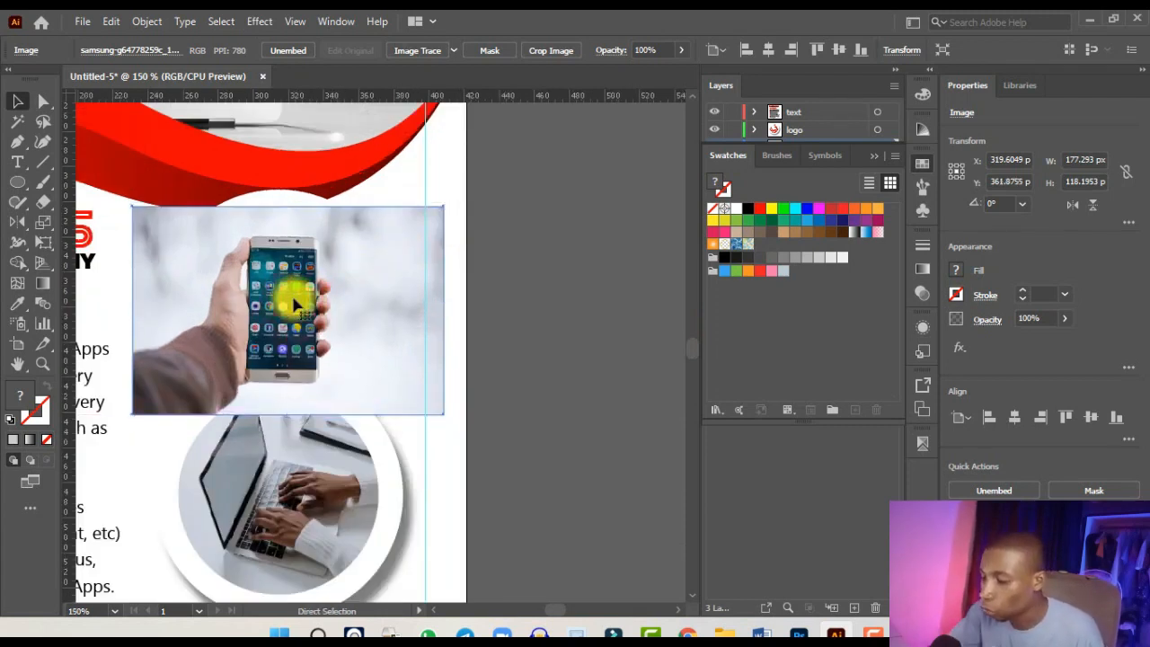
# - Send the phone photo behind the upper grey circle and clip it to that circle with a clipping mask
pyautogui.hotkey('ctrl', '[')
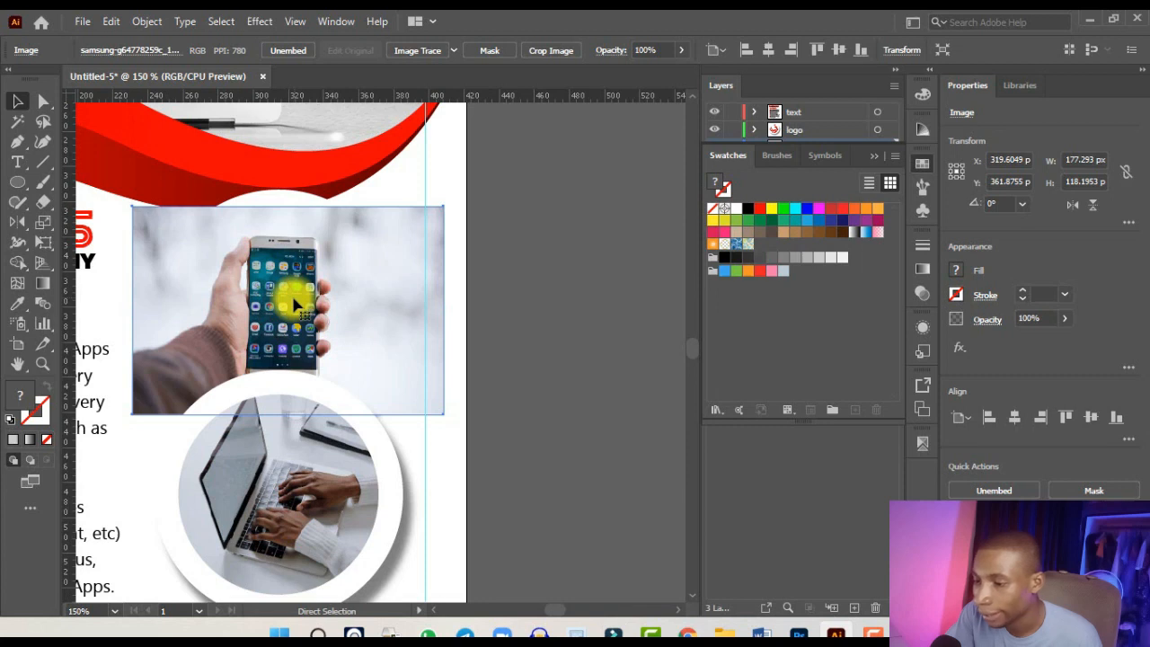
pyautogui.hotkey('ctrl', '[')
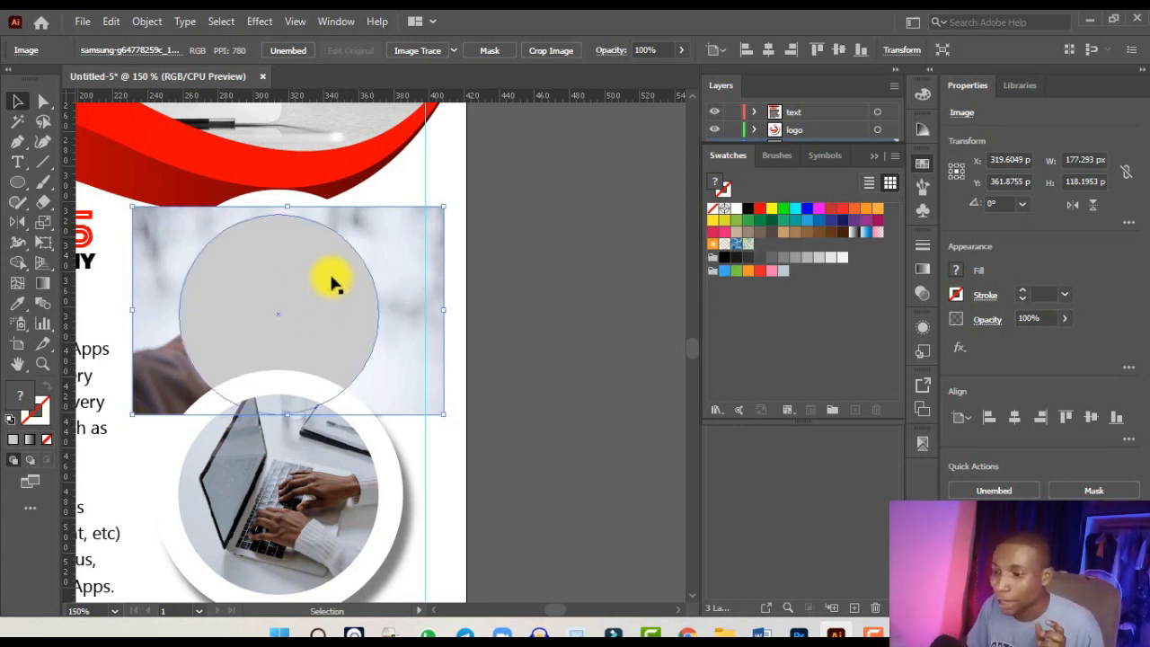
pyautogui.click(331, 276)
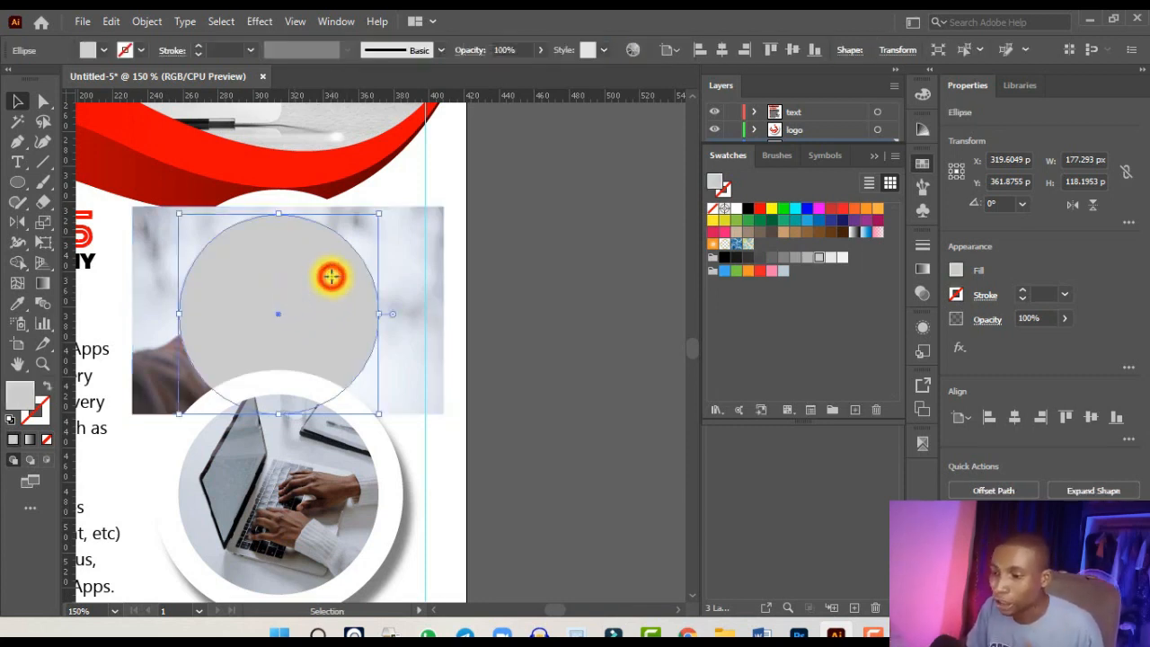
pyautogui.keyDown('shift'); pyautogui.click(409, 254); pyautogui.keyUp('shift')
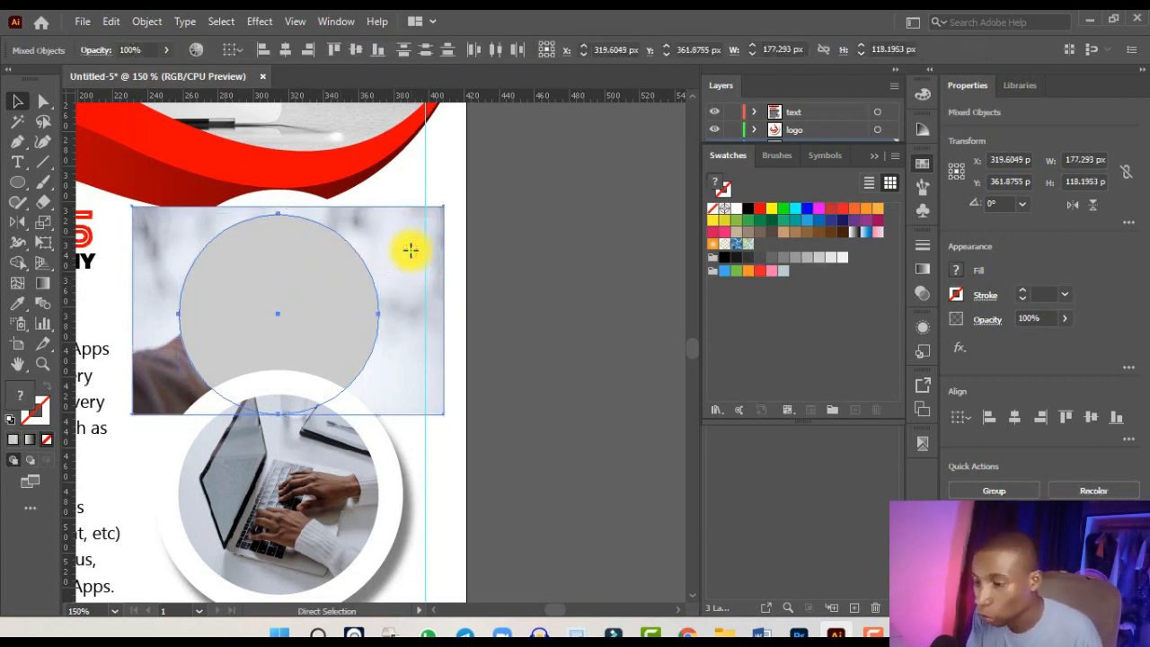
pyautogui.hotkey('ctrl', '7')
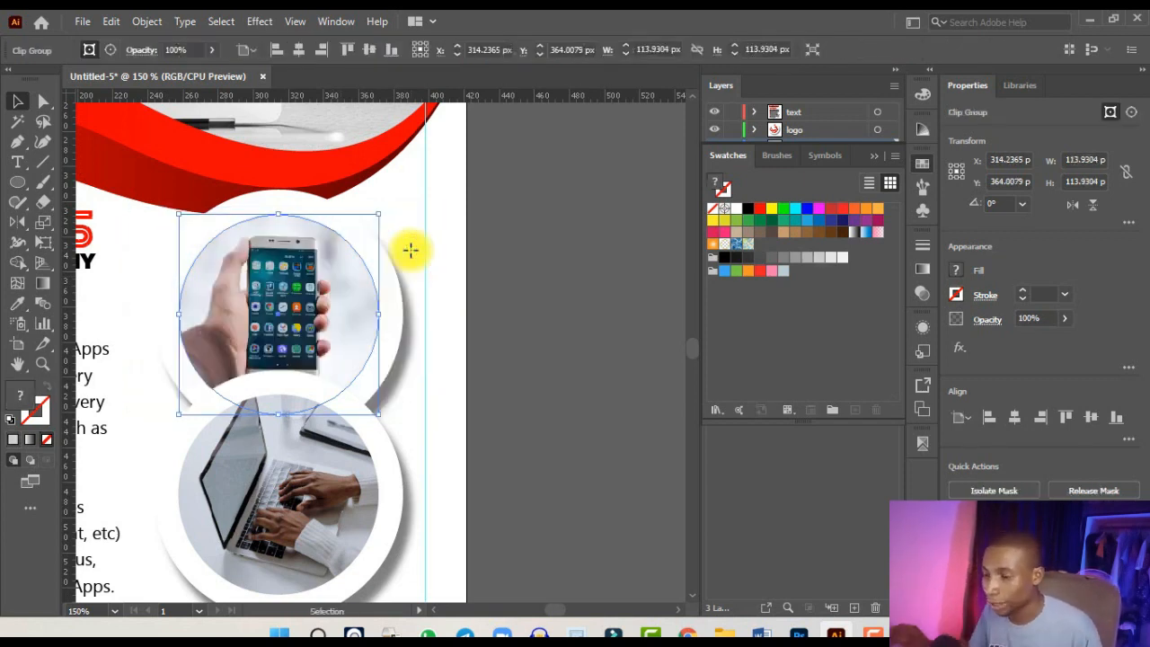
pyautogui.hotkey('ctrl', 'z')
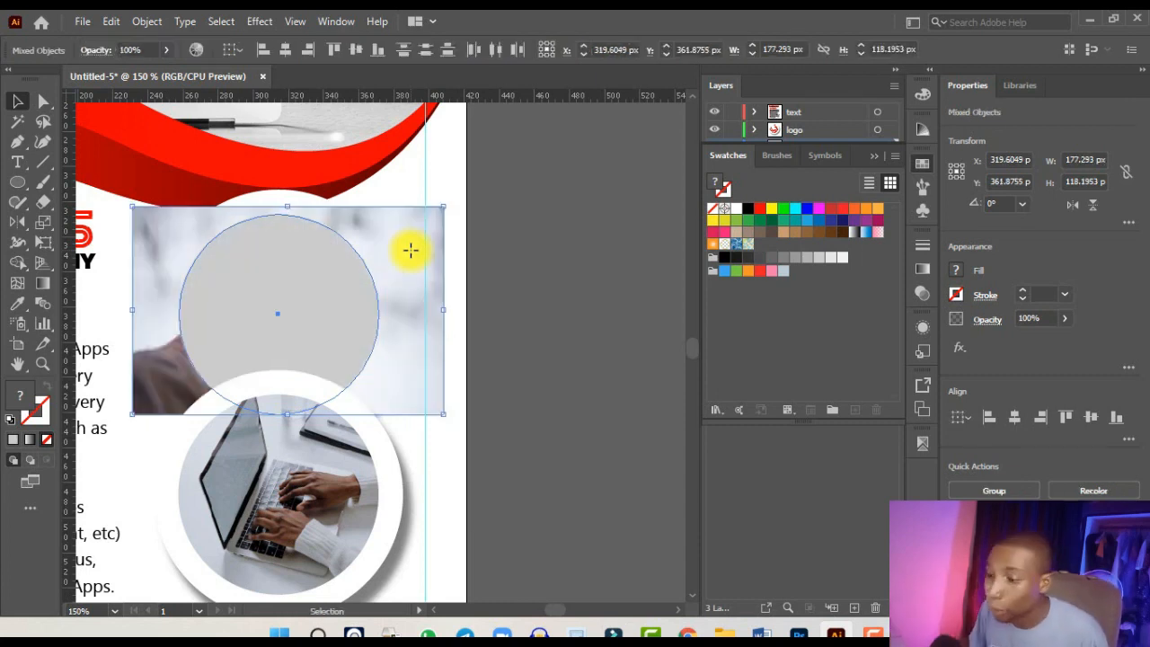
pyautogui.rightClick(330, 272)
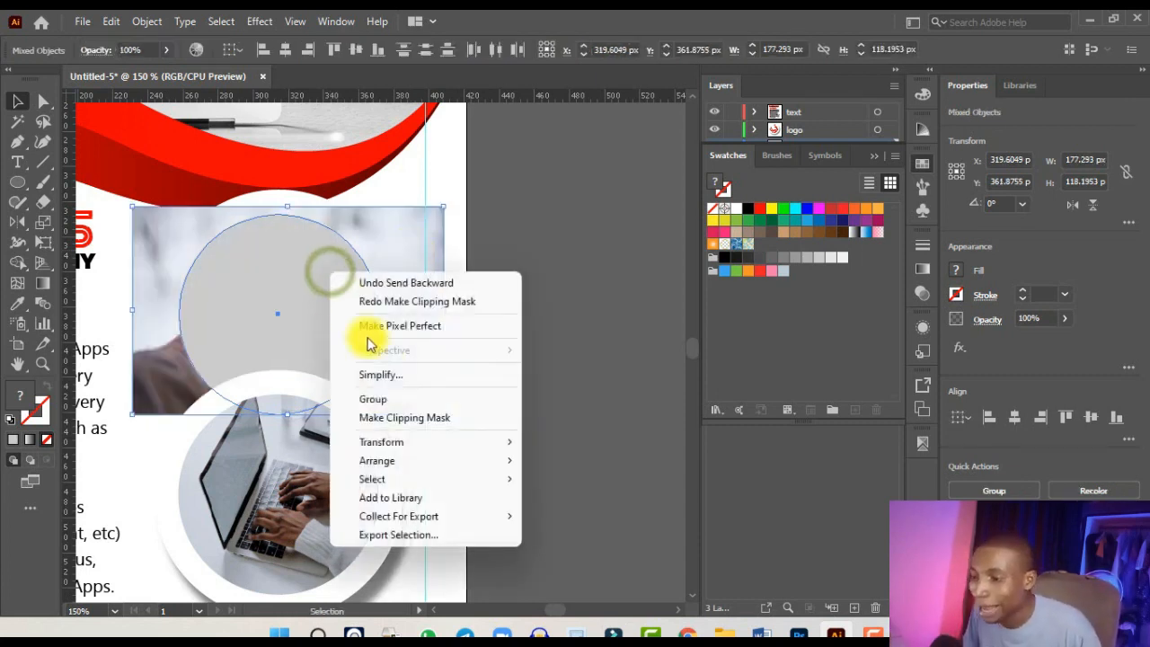
pyautogui.click(415, 420)
# - Close the swatches panel group so the full layer list shows, and deselect the phone photo
pyautogui.hotkey('ctrl', '-')
pyautogui.hotkey('ctrl', '-')
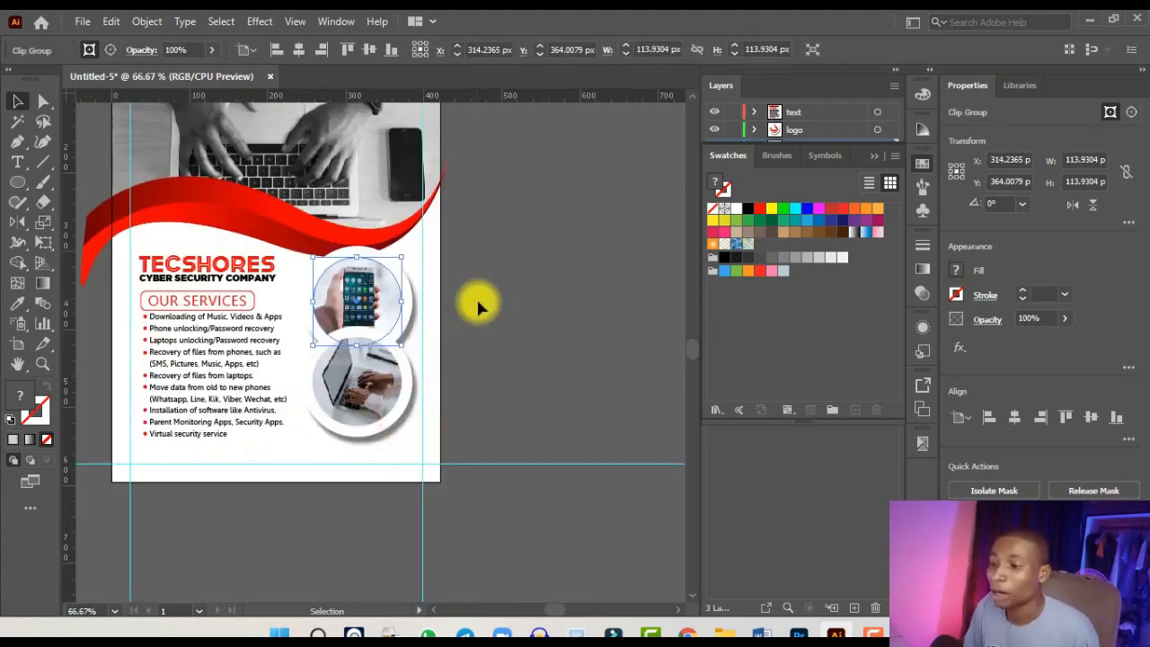
pyautogui.hotkey('ctrl', '-')
pyautogui.hotkey('ctrl', '-')
pyautogui.hotkey('ctrl', '+')
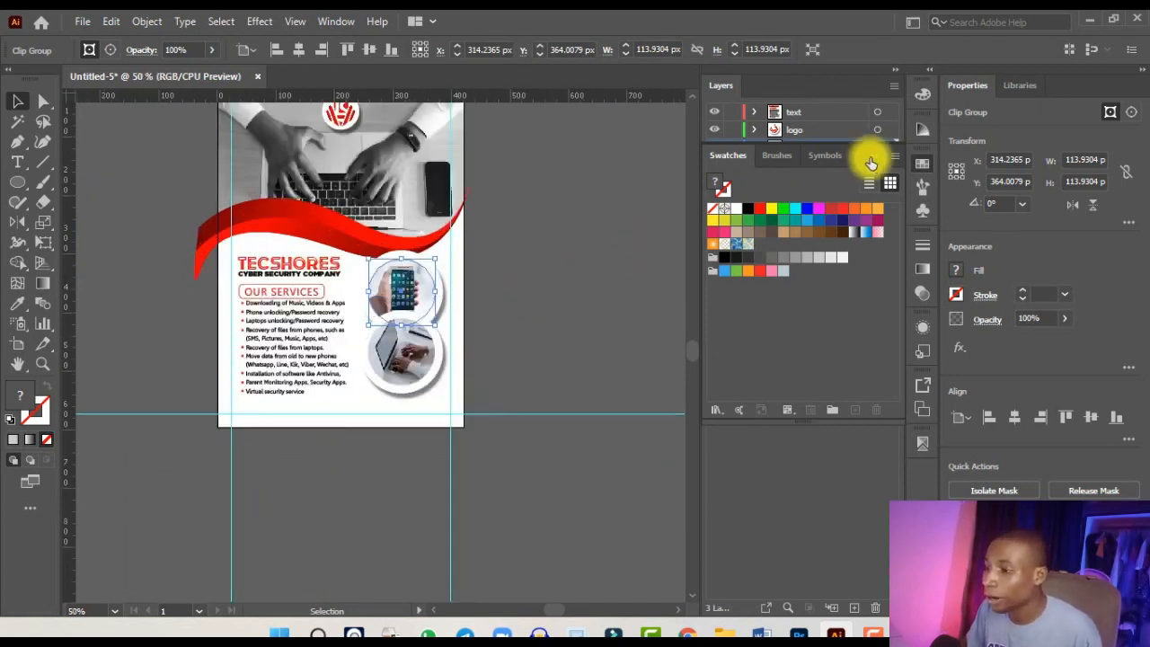
pyautogui.click(873, 162)
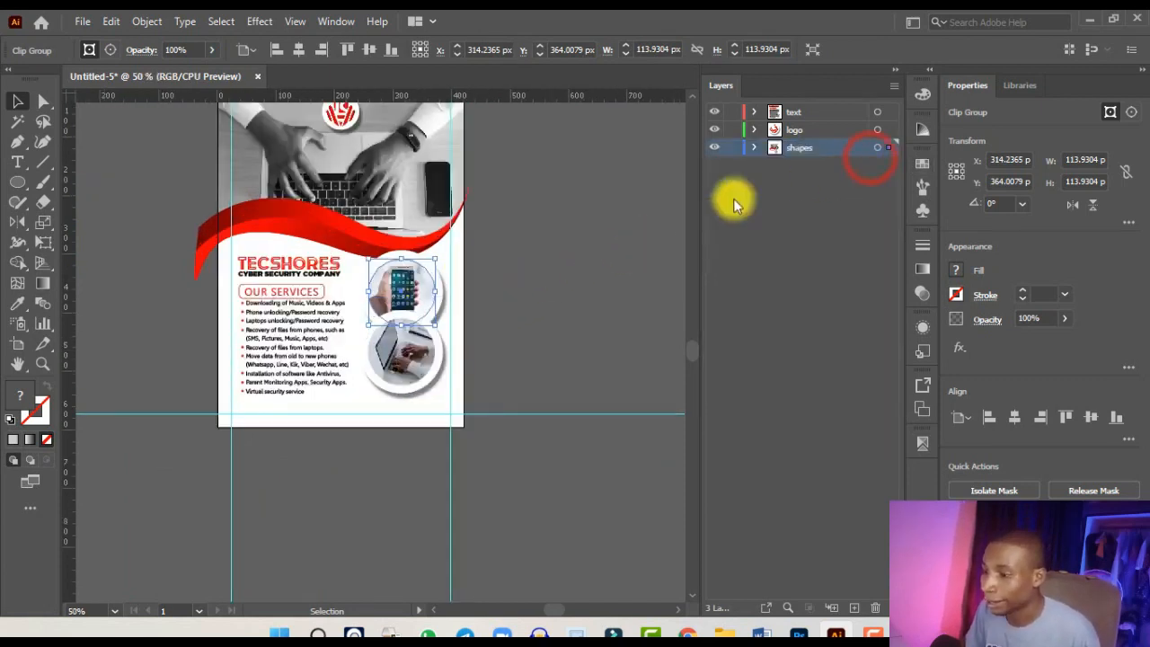
pyautogui.click(552, 256)
pyautogui.hotkey('ctrl', '-')
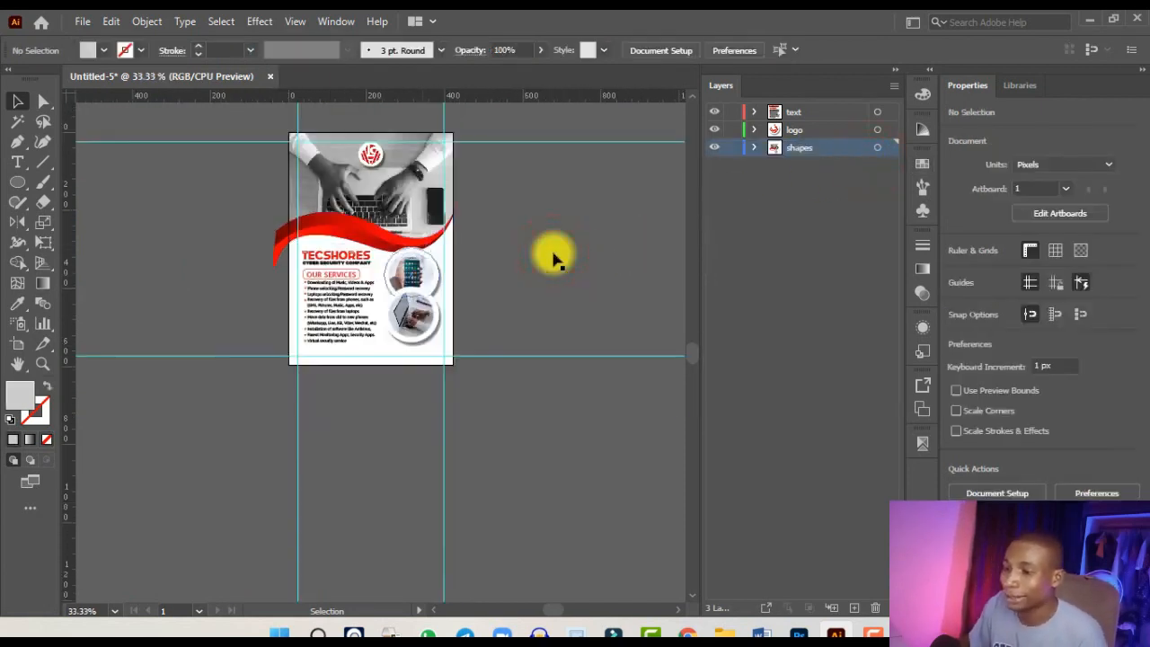
pyautogui.hotkey('ctrl', '+')
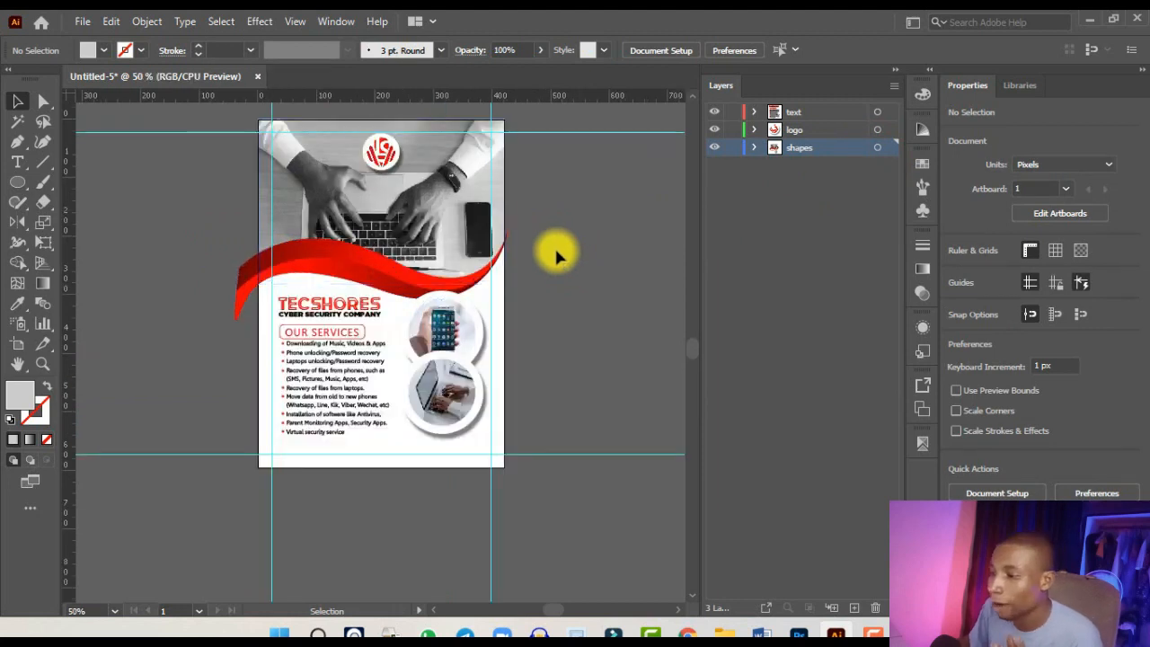
# - Toggle the visibility of the shapes layer off and on to check which artwork it holds
pyautogui.click(714, 147)
pyautogui.click(714, 148)
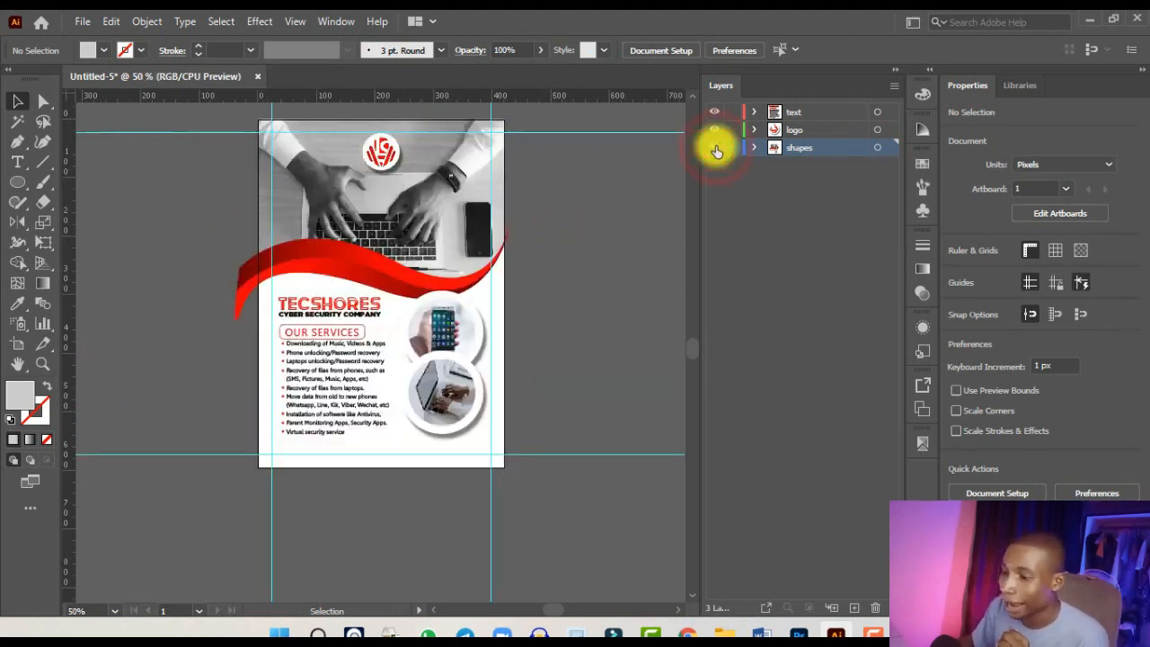
pyautogui.click(714, 149)
pyautogui.click(714, 148)
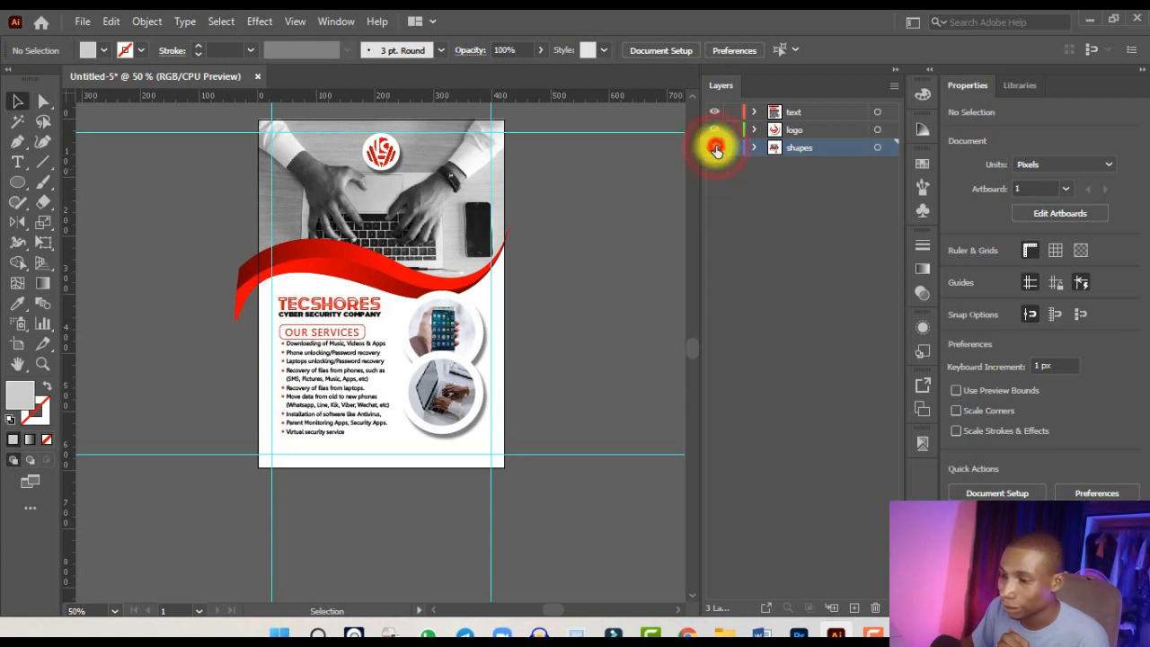
pyautogui.click(714, 148)
pyautogui.click(714, 148)
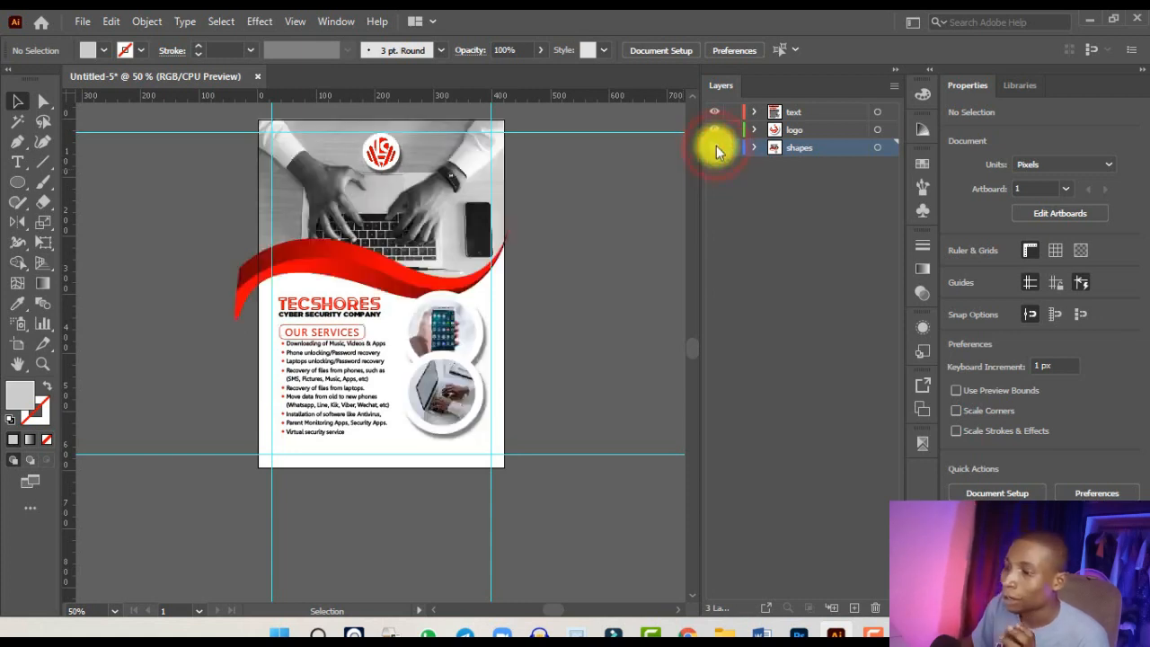
# - Toggle the visibility of the logo and text layers off and on to check which artwork each one holds
pyautogui.click(714, 131)
pyautogui.click(714, 130)
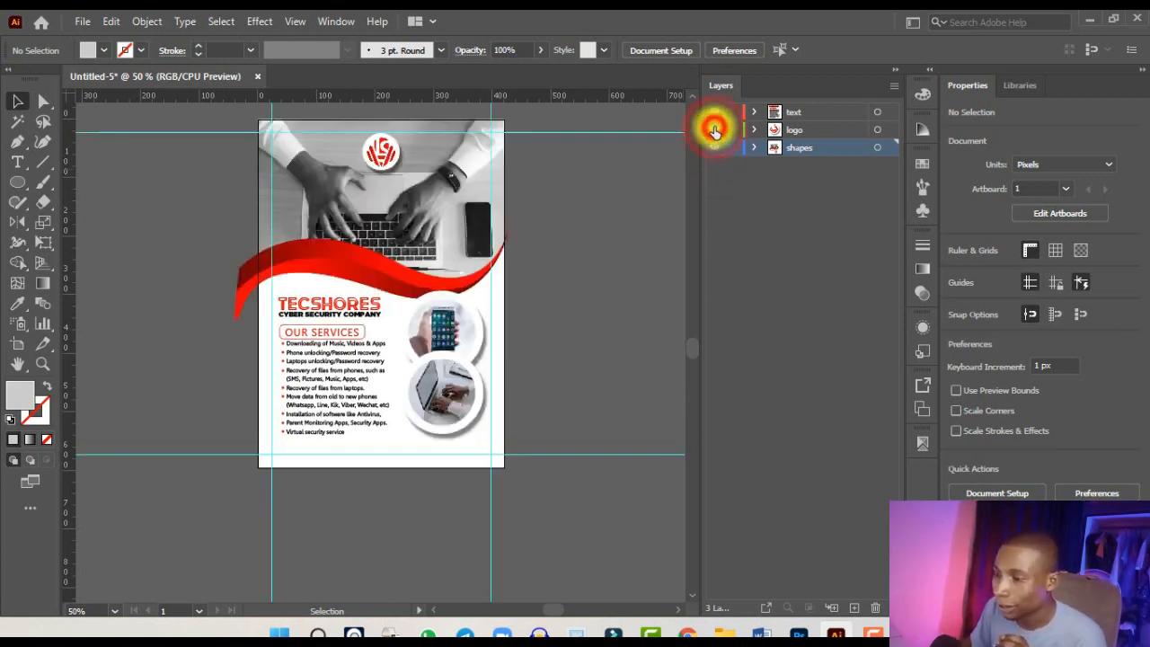
pyautogui.click(714, 113)
pyautogui.click(714, 113)
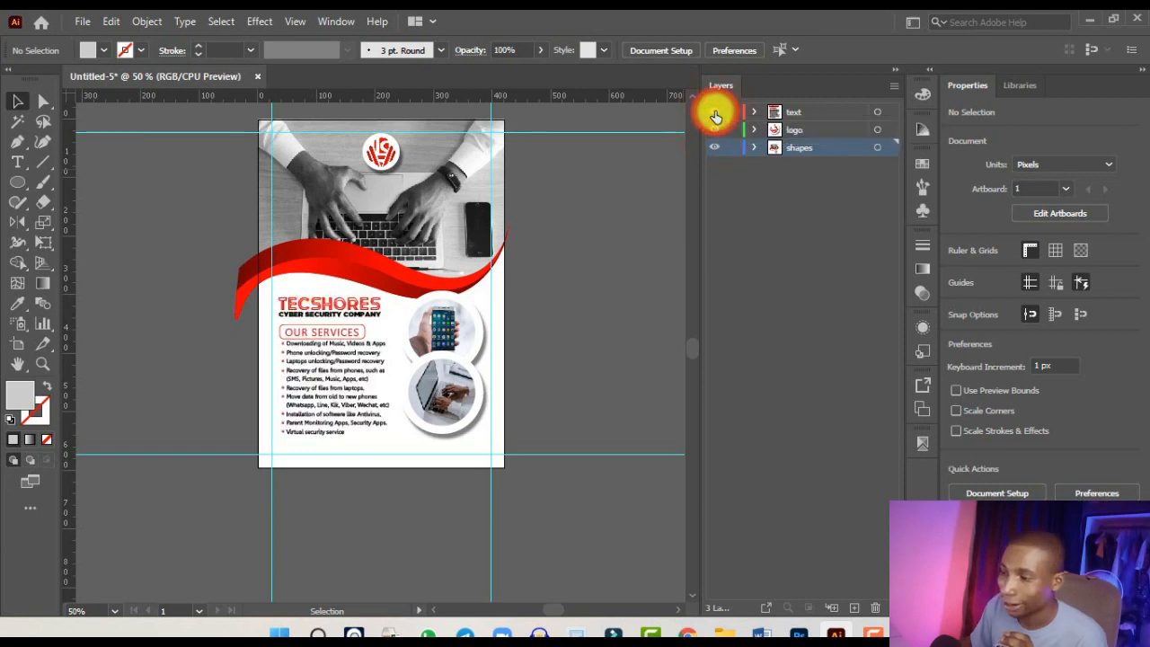
pyautogui.click(714, 112)
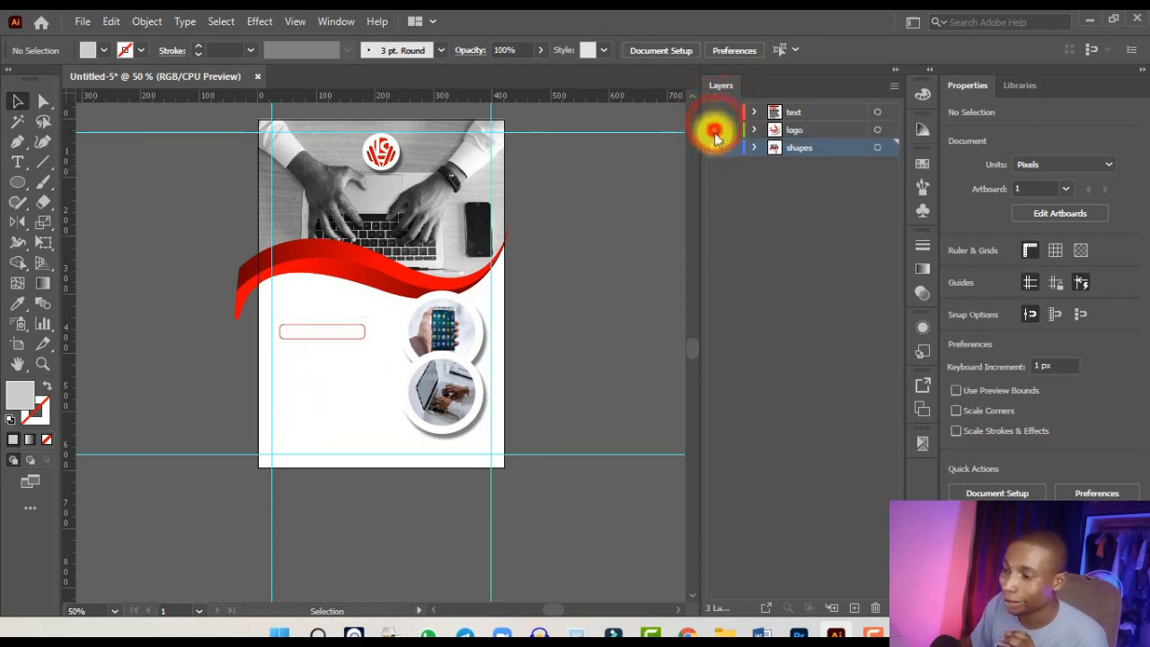
pyautogui.moveTo(714, 130)
pyautogui.mouseDown()
pyautogui.moveTo(715, 146)
pyautogui.moveTo(715, 113)
pyautogui.mouseUp()
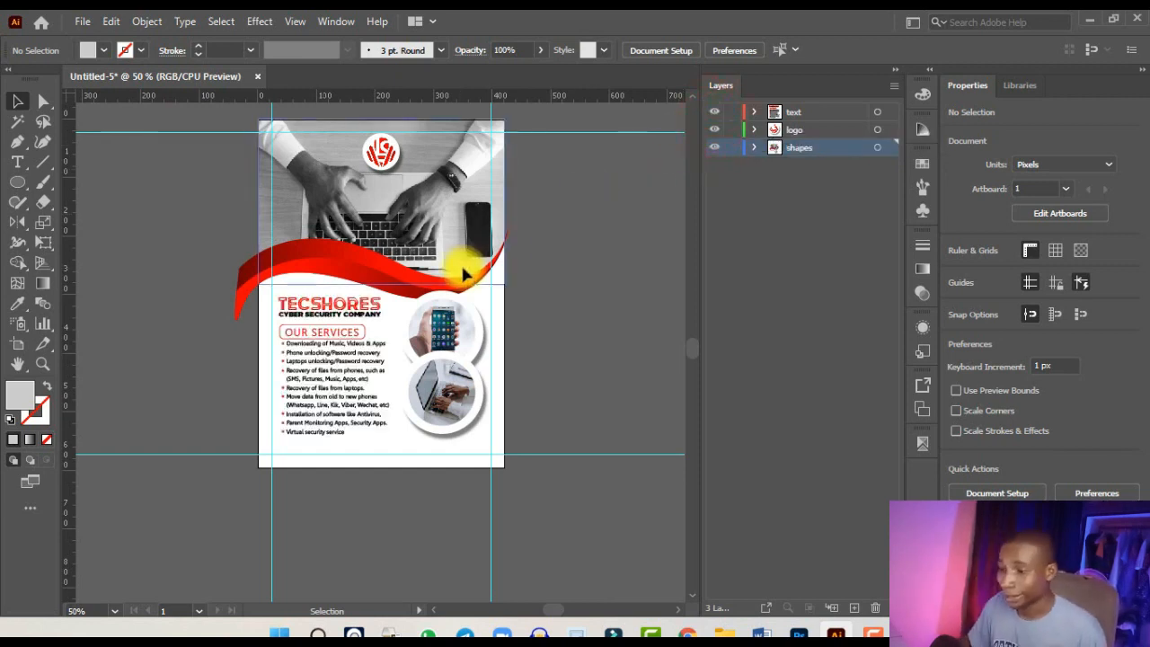
# - Switch to the Word document and copy the two phone numbers below the services text
pyautogui.scroll(1, 465, 272)
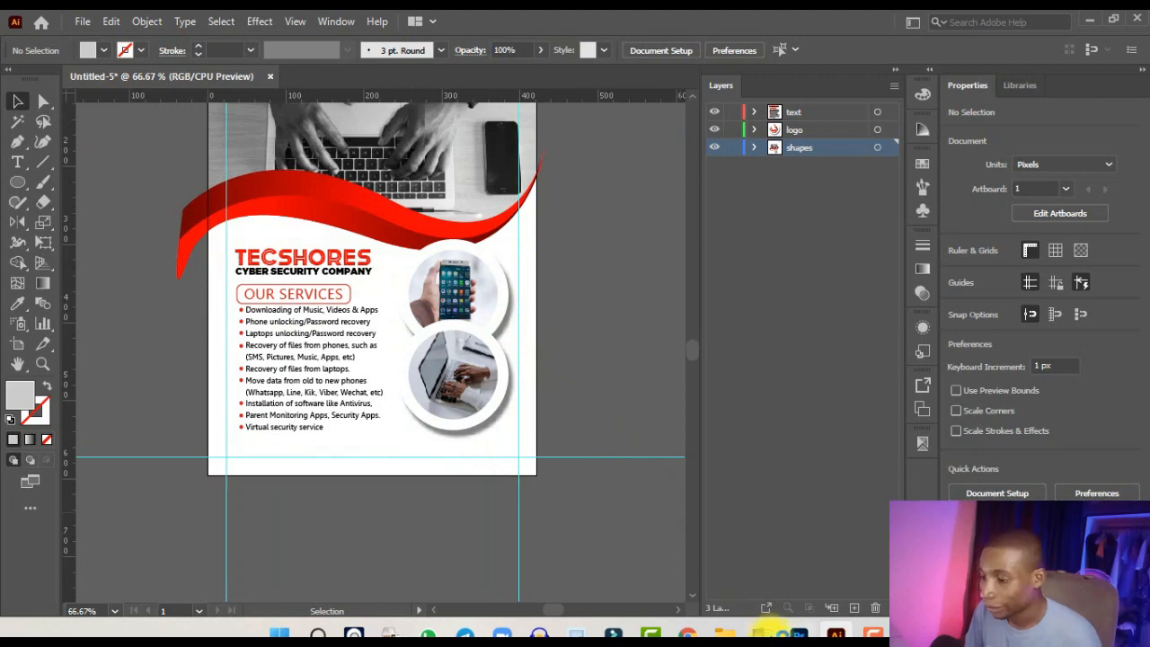
pyautogui.click(768, 633)
pyautogui.click(278, 456)
pyautogui.keyDown('shift'); pyautogui.click(356, 488); pyautogui.keyUp('shift')
pyautogui.hotkey('ctrl', 'c')
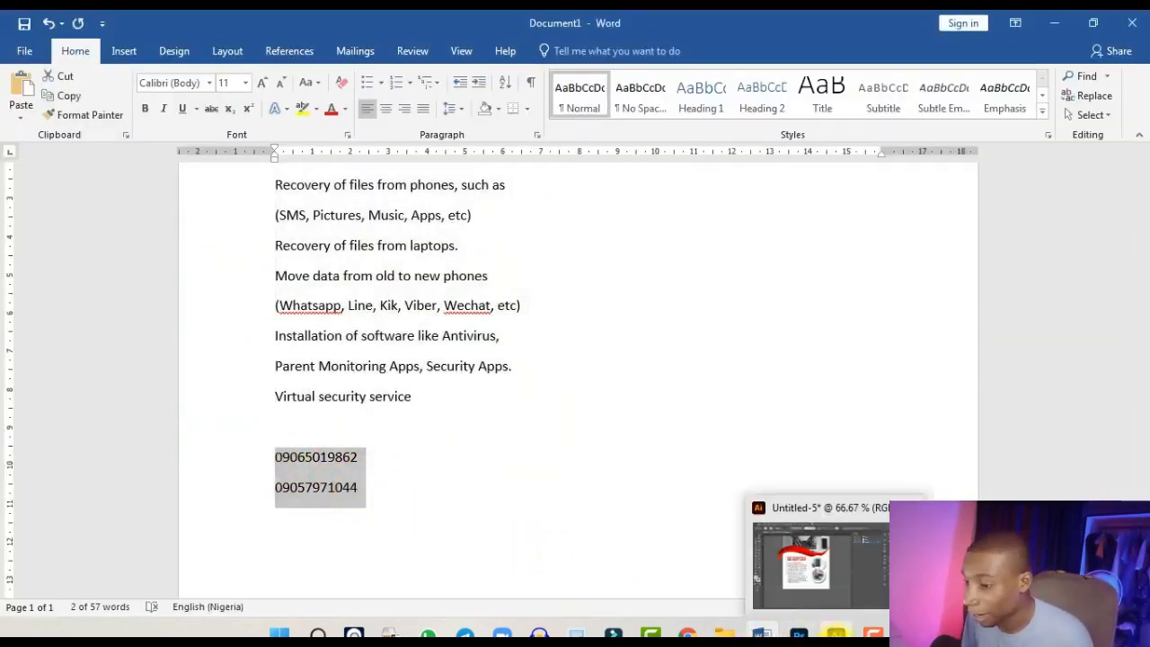
# - Switch back to Illustrator and paste the two phone numbers as a new text object below the services list
pyautogui.click(836, 633)
pyautogui.scroll(1, 316, 450)
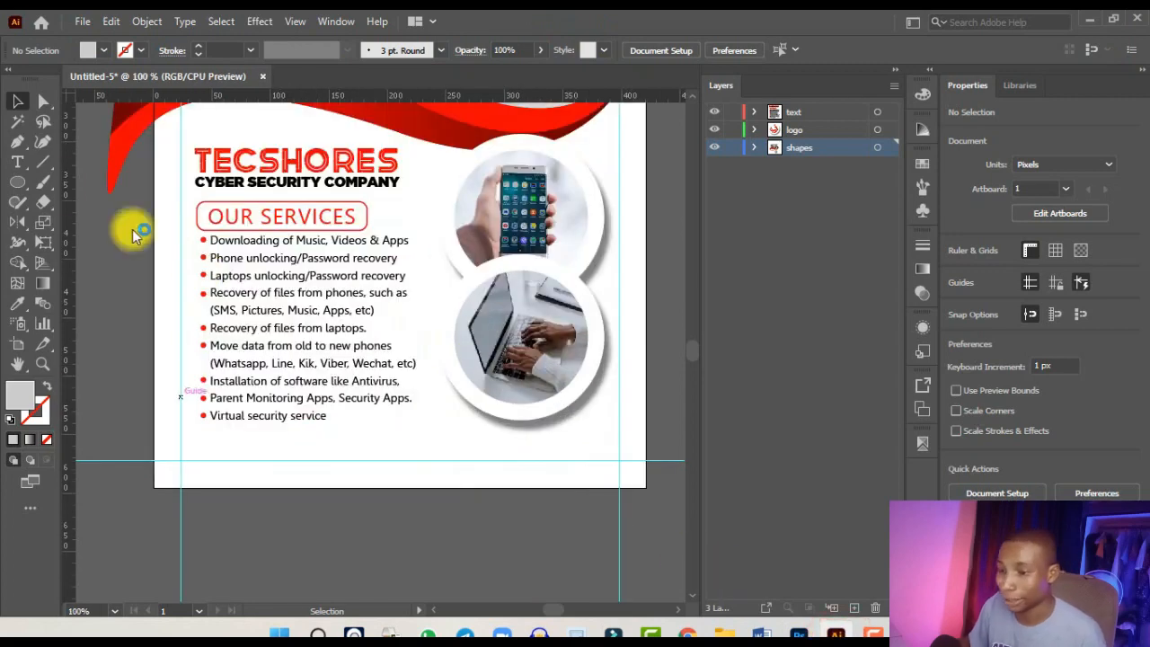
pyautogui.click(17, 161)
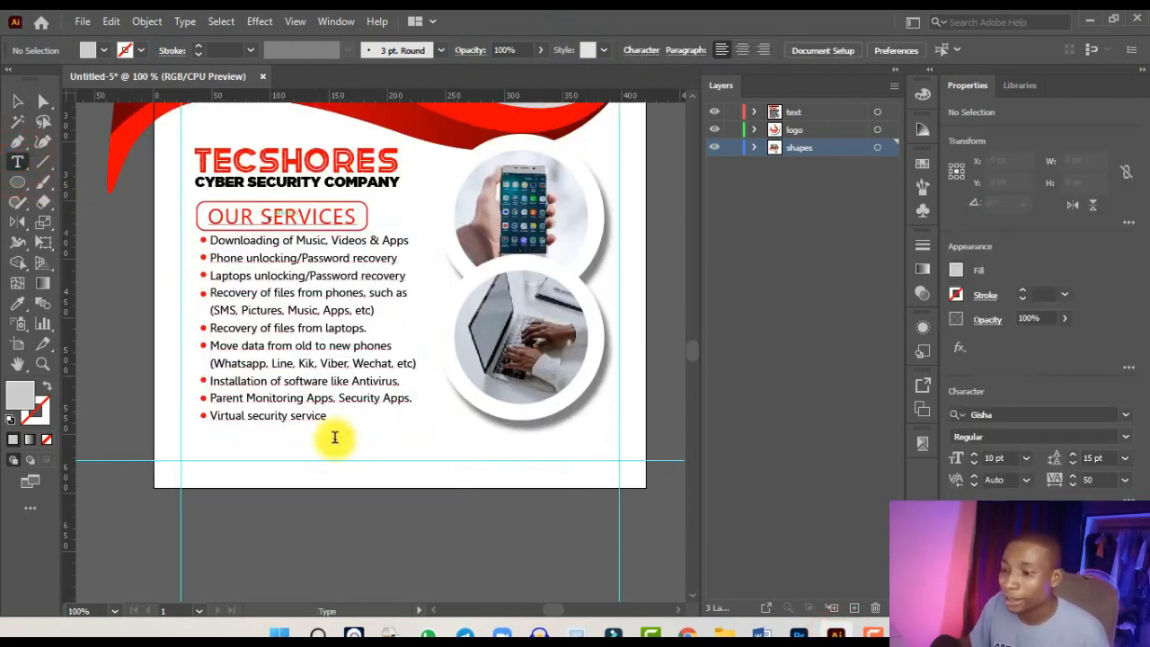
pyautogui.scroll(1, 333, 436)
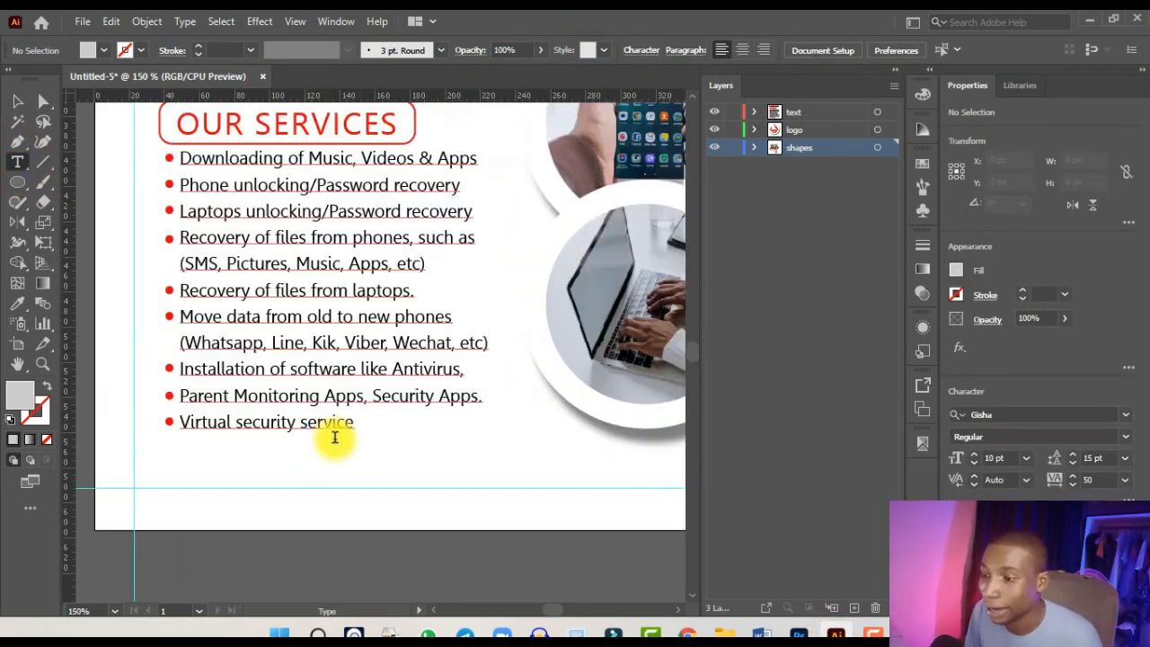
pyautogui.scroll(-2, 334, 437)
pyautogui.scroll(1, 337, 434)
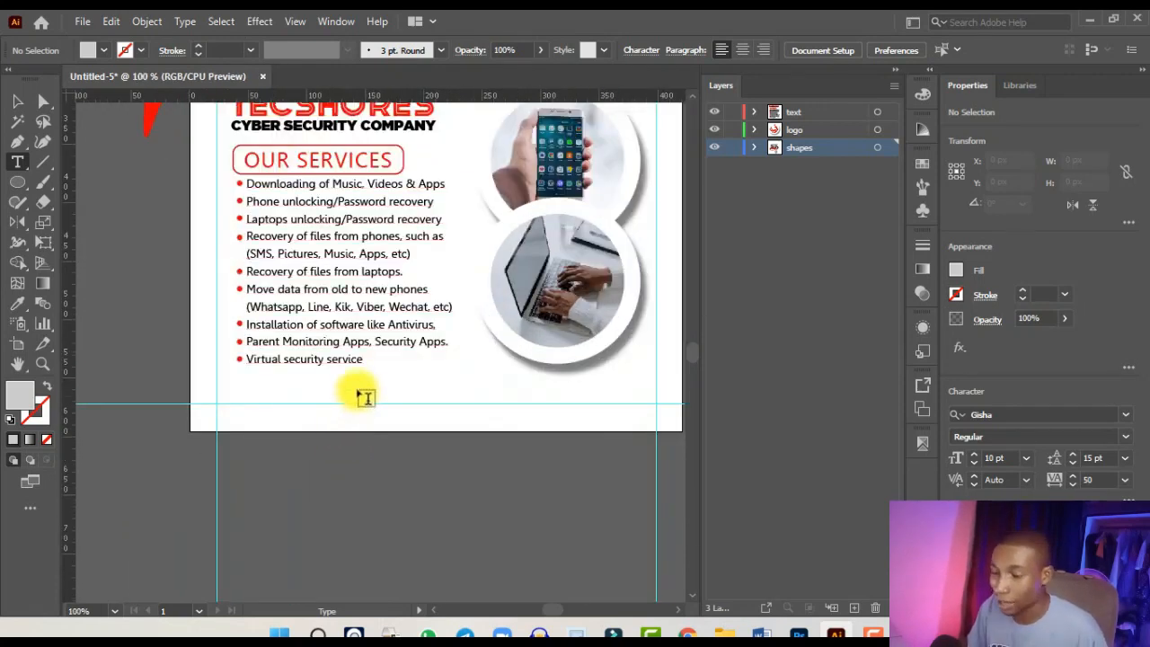
pyautogui.scroll(1, 364, 397)
pyautogui.click(359, 387)
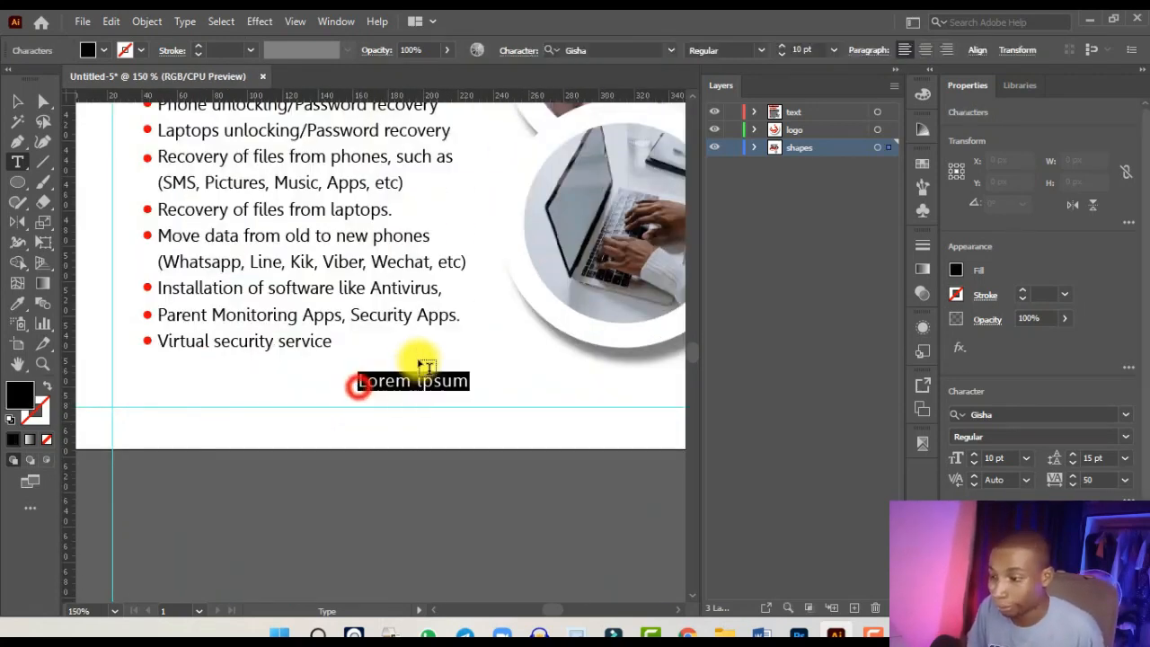
pyautogui.hotkey('ctrl', 'v')
pyautogui.scroll(1, 422, 363)
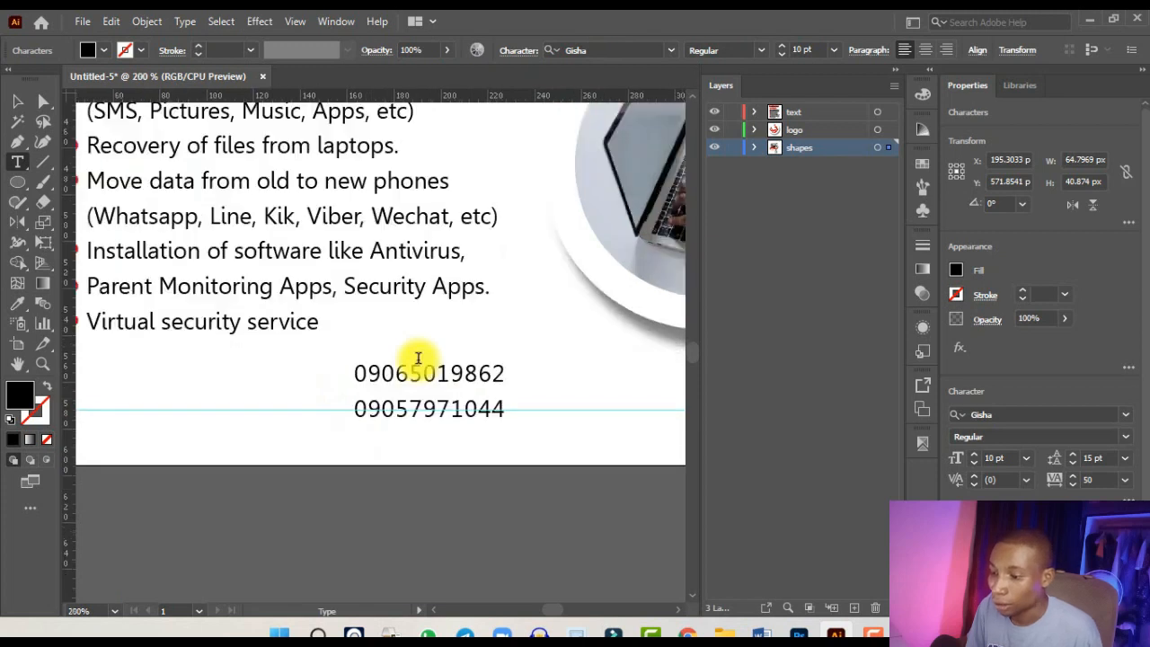
# - Remove the line breaks from the pasted text so both phone numbers share one line, separated by a spaced "|"
pyautogui.press('BackSpace')
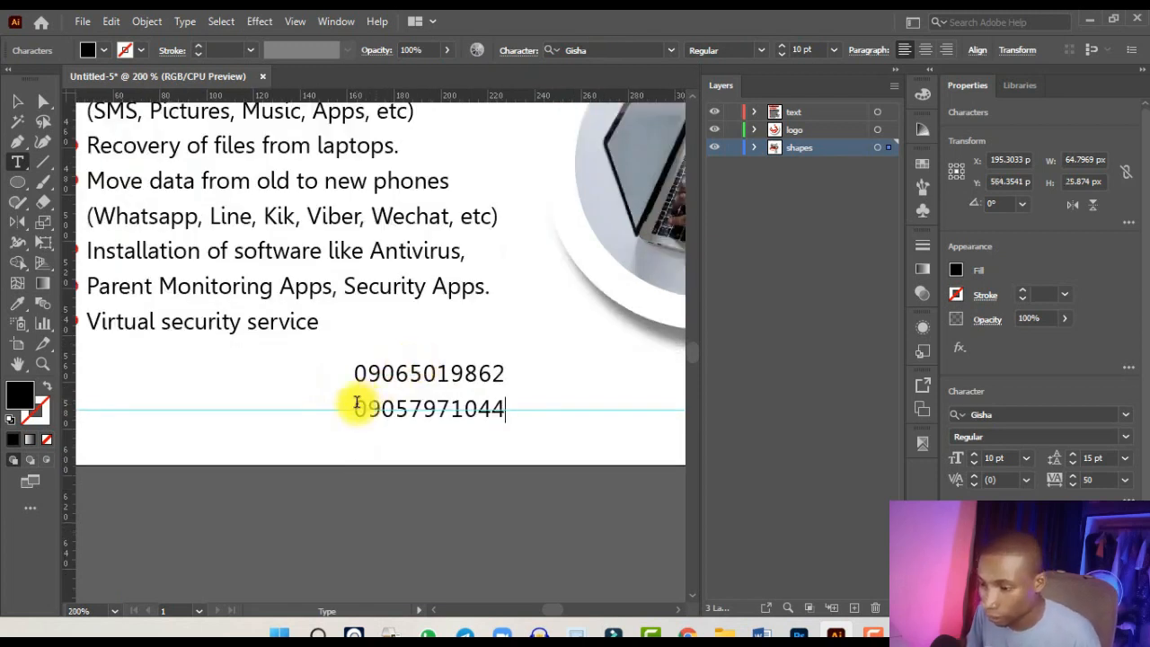
pyautogui.click(356, 403)
pyautogui.press('BackSpace')
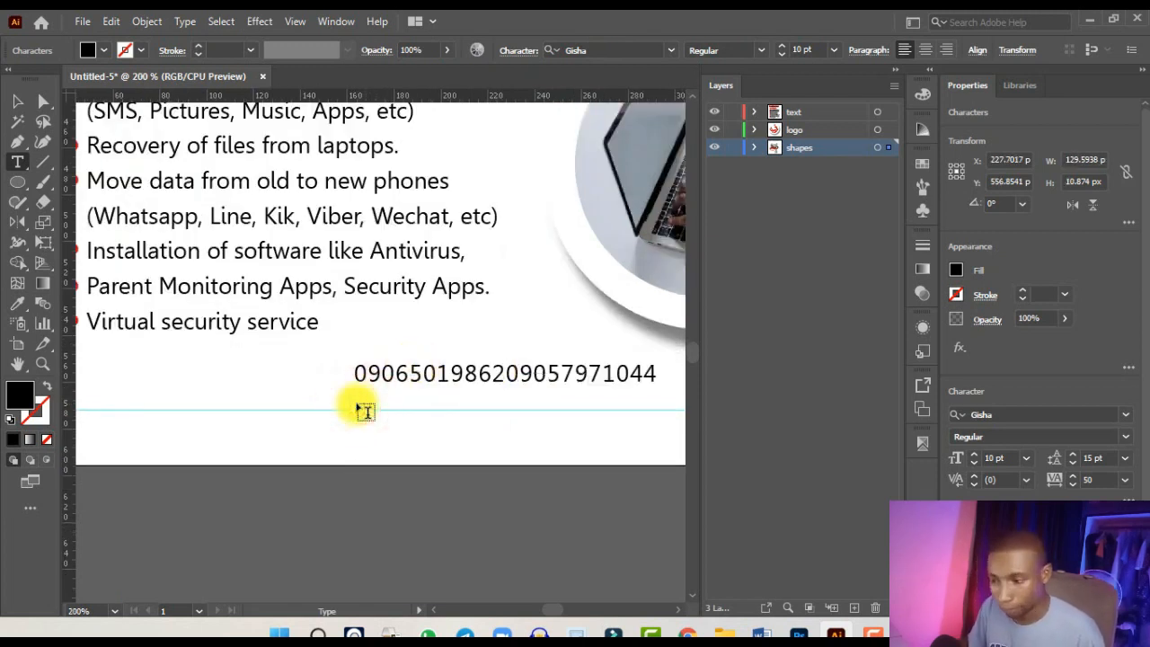
pyautogui.press('Tab')
pyautogui.scroll(-2, 364, 410)
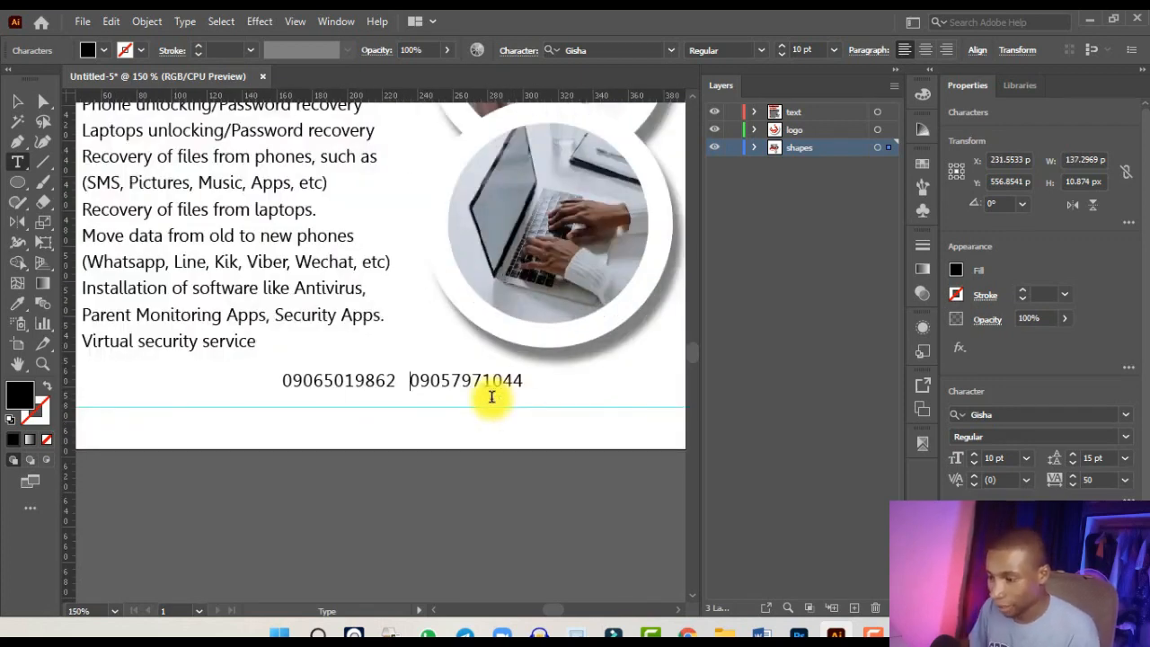
pyautogui.write('|')
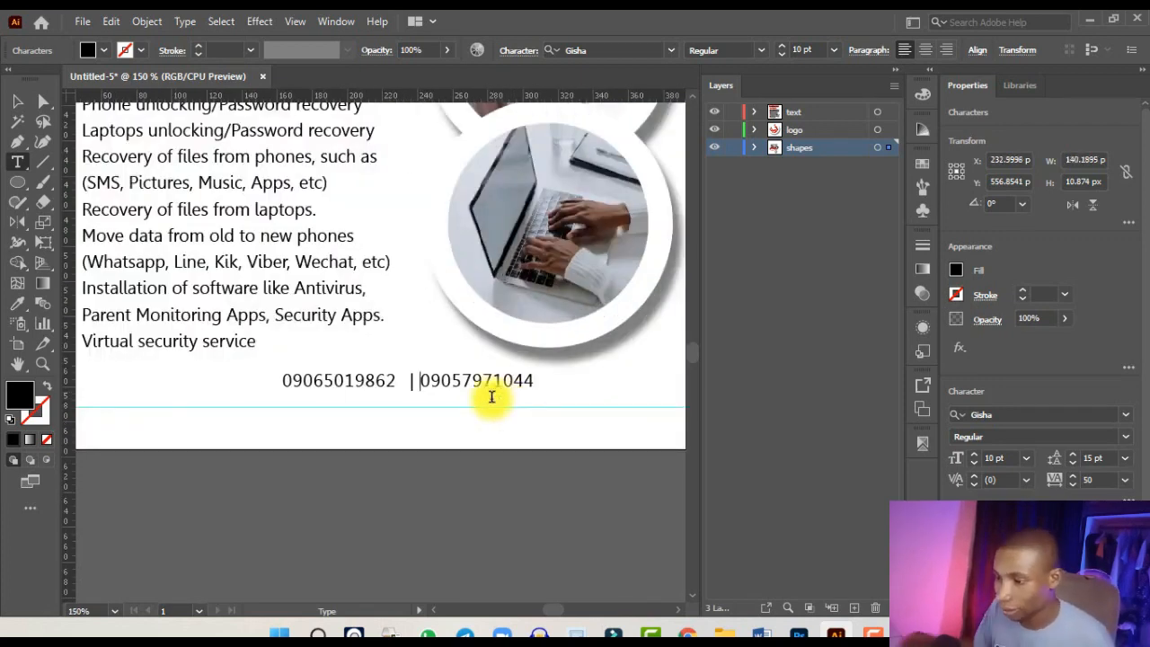
# - Scale the phone-number line up to about 13.9 pt and place it below the services list
pyautogui.hotkey('ctrl', '-')
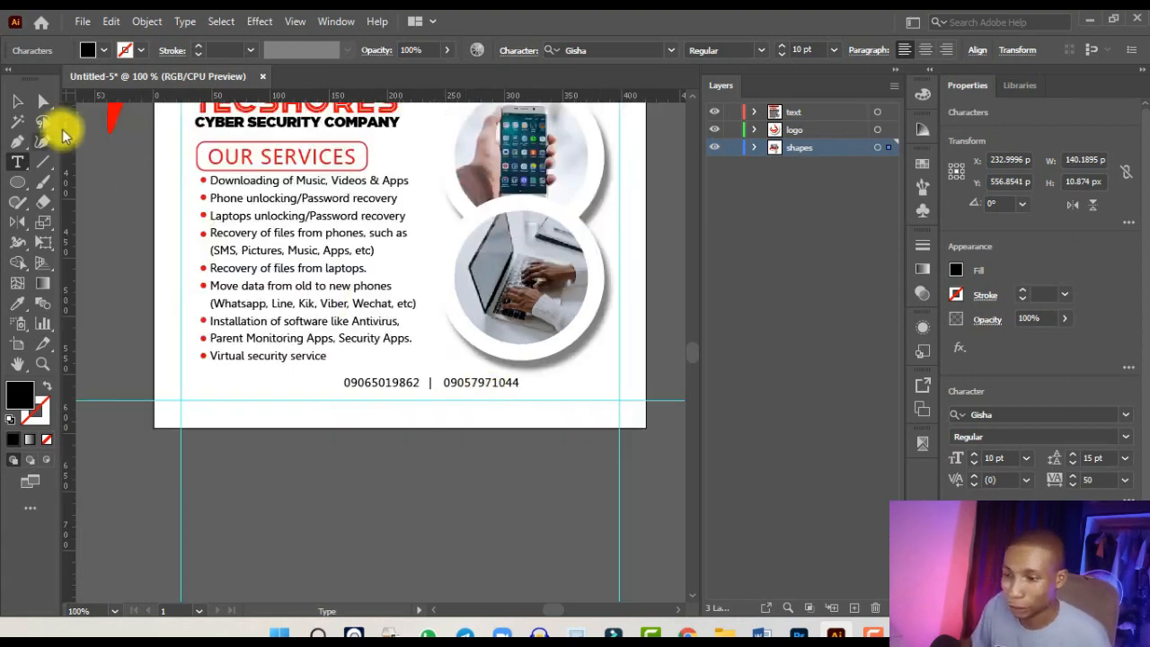
pyautogui.click(22, 100)
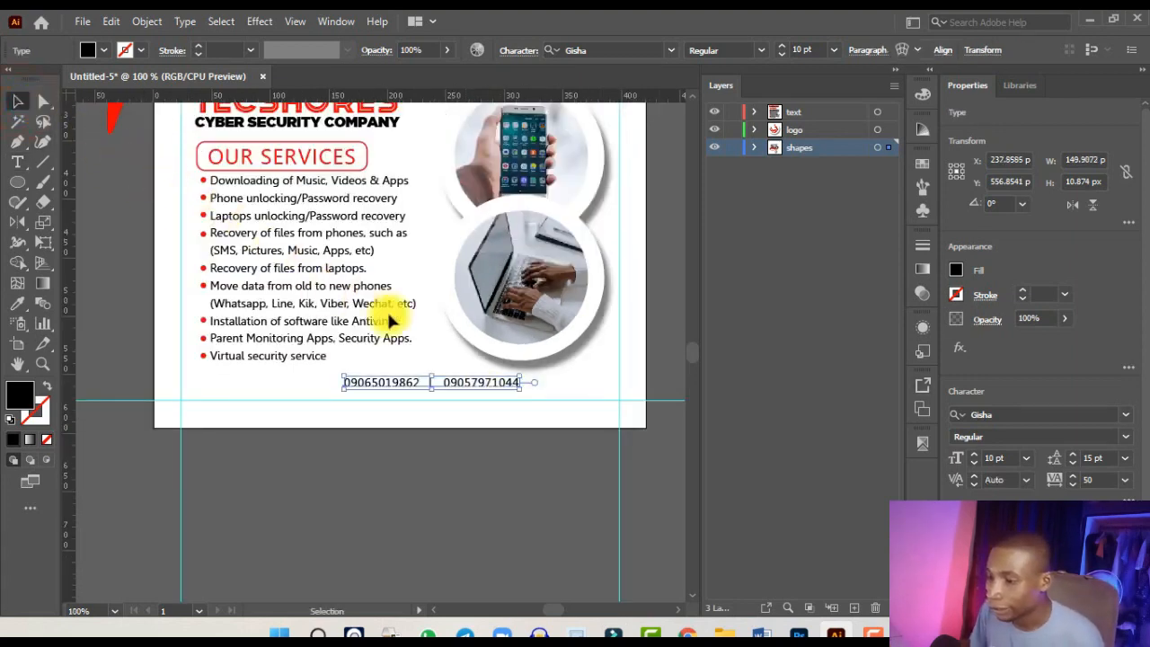
pyautogui.moveTo(518, 391); pyautogui.dragTo(437, 389)
pyautogui.scroll(1, 438, 397)
pyautogui.scroll(-2, 984, 525)
pyautogui.click(985, 524)
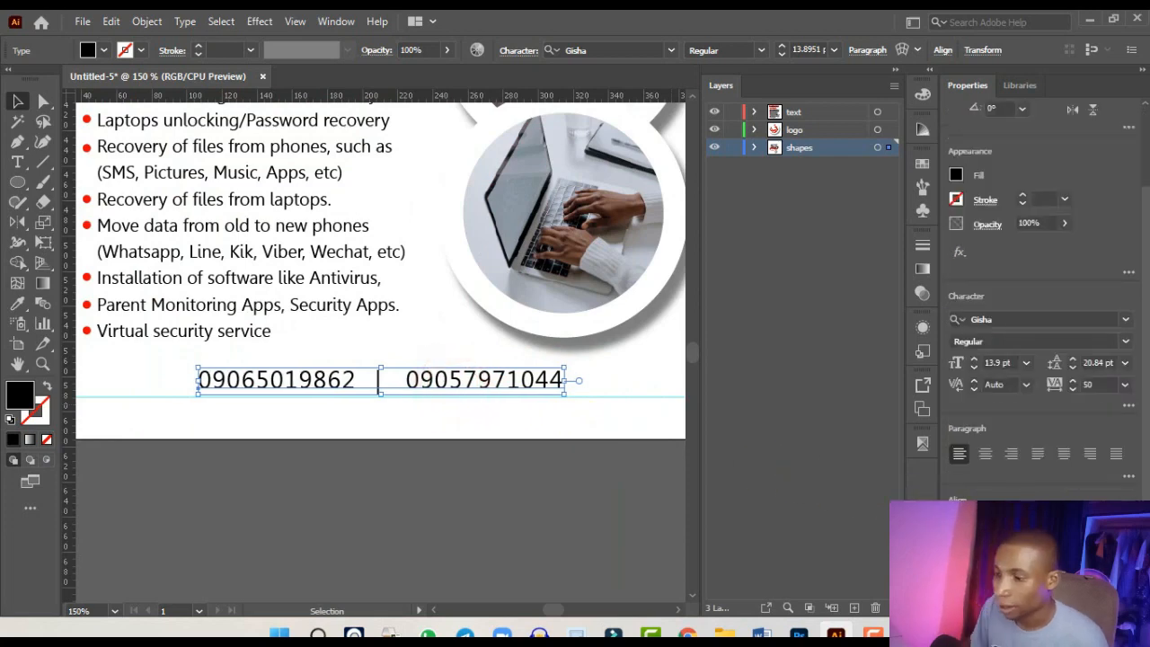
# - Draw a black rectangle about 235 by 61 px over the phone numbers, overlapping the flyer's bottom edge
pyautogui.hotkey('ctrl', '-')
pyautogui.hotkey('ctrl', '-')
pyautogui.hotkey('ctrl', '-')
pyautogui.hotkey('ctrl', '+')
pyautogui.hotkey('ctrl', '+')
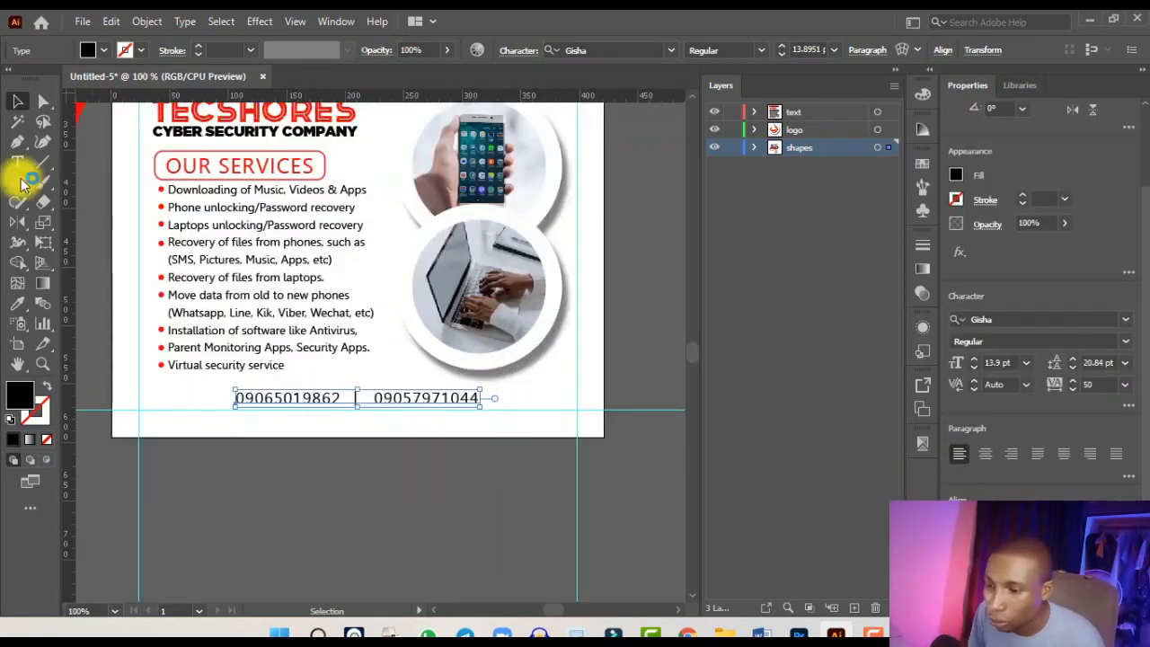
pyautogui.moveTo(24, 182); pyautogui.dragTo(81, 183)
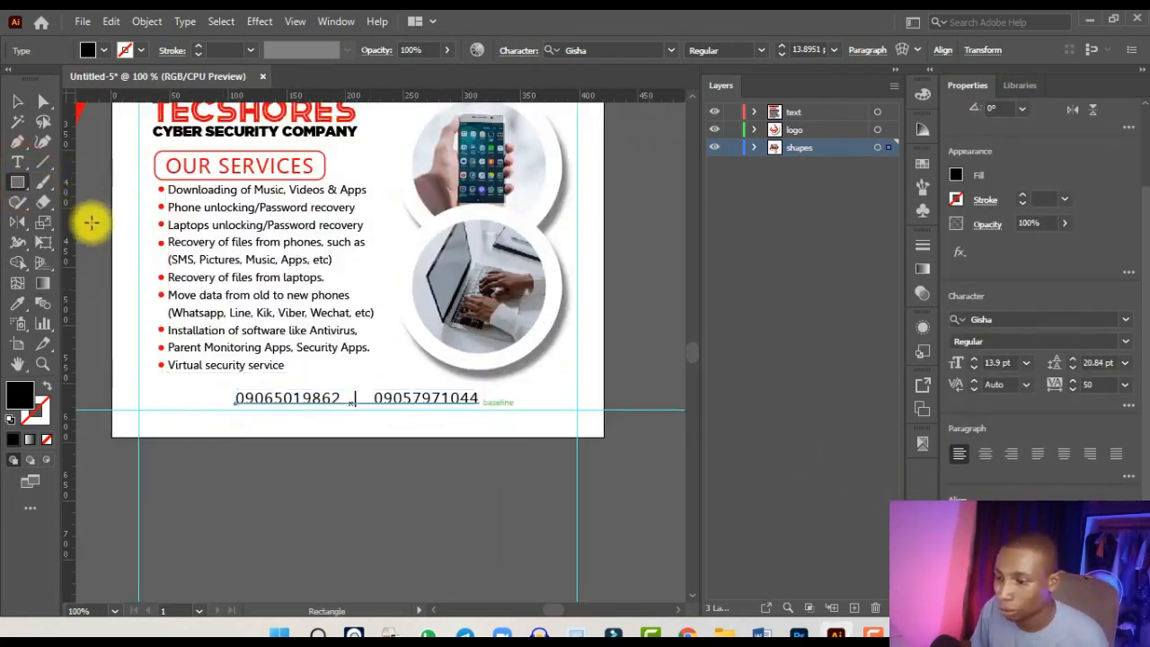
pyautogui.hotkey('ctrl', '+')
pyautogui.moveTo(146, 483); pyautogui.dragTo(557, 372)
# - Round all the corners of the black rectangle at the bottom of the flyer
pyautogui.hotkey('ctrl', '-')
pyautogui.hotkey('ctrl', '-')
pyautogui.hotkey('ctrl', '-')
pyautogui.hotkey('ctrl', '+')
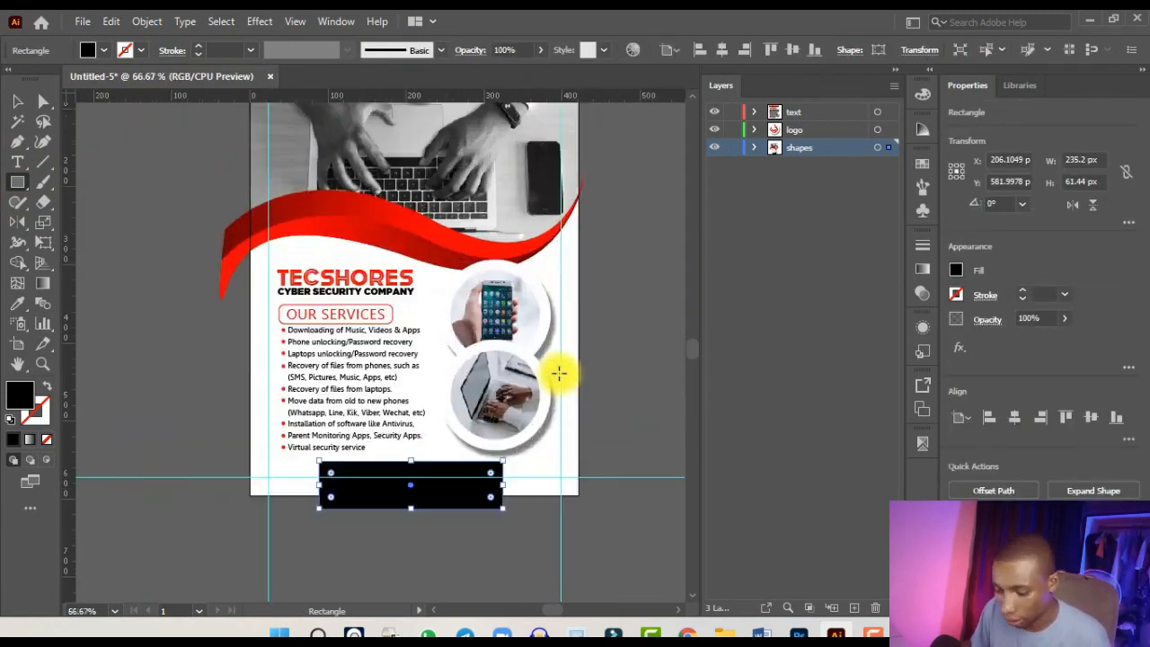
pyautogui.hotkey('ctrl', '+')
pyautogui.hotkey('ctrl', '+')
pyautogui.hotkey('ctrl', '+')
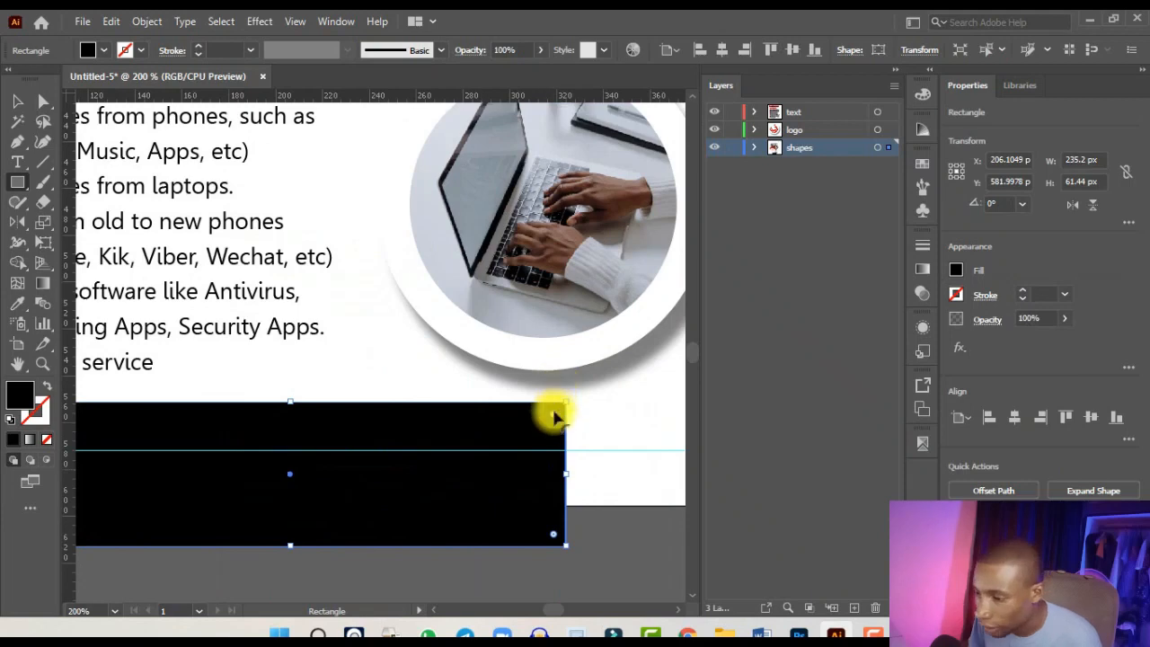
pyautogui.moveTo(553, 414); pyautogui.dragTo(488, 418)
pyautogui.hotkey('ctrl', '-')
pyautogui.hotkey('ctrl', '-')
pyautogui.click(22, 101)
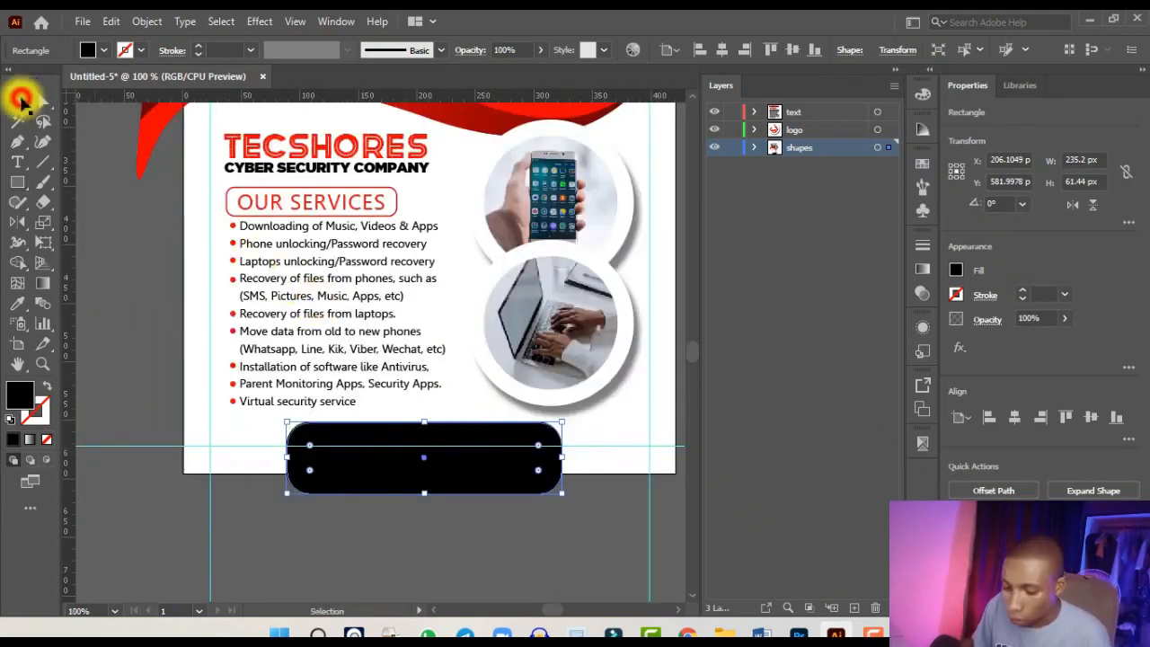
# - Fill the rounded rectangle with the red-to-black gradient sampled from the wave using the Eyedropper
pyautogui.hotkey('ctrl', '-')
pyautogui.click(15, 300)
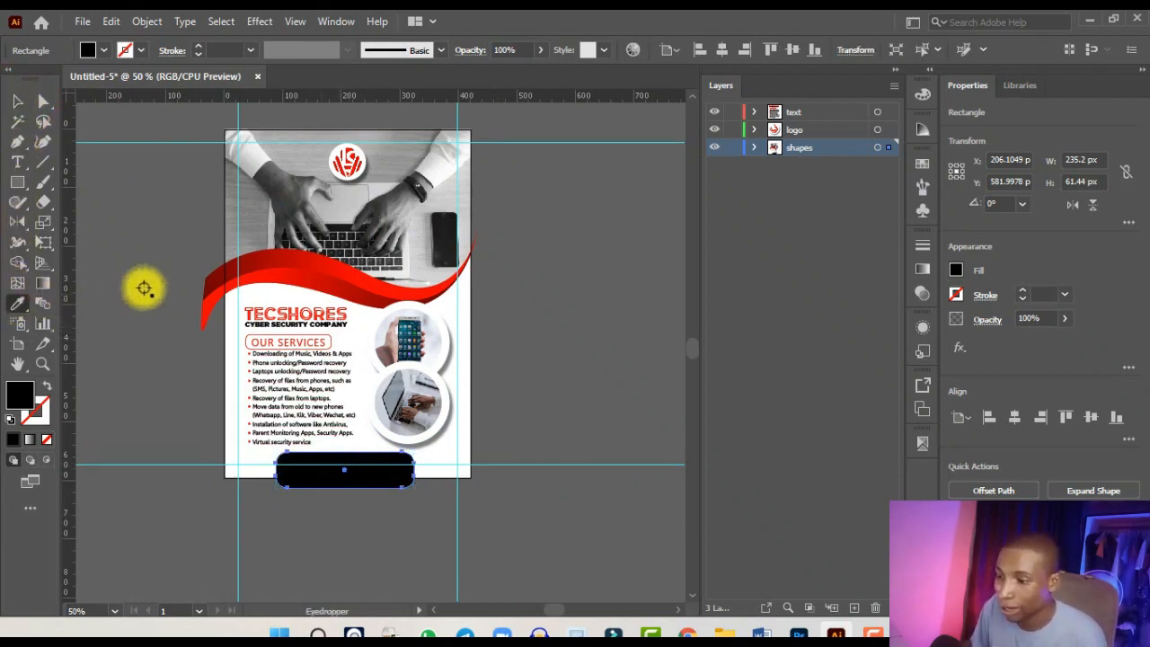
pyautogui.scroll(2, 313, 272)
pyautogui.click(313, 272)
pyautogui.scroll(-2, 395, 445)
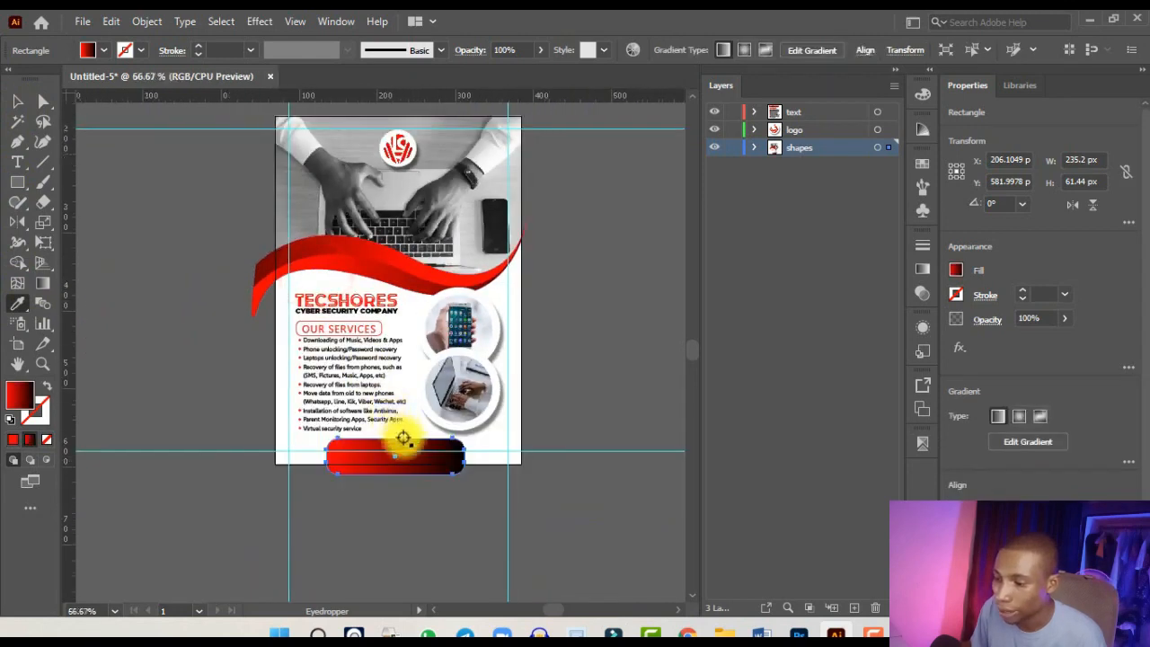
# - Extend the dark end of the rounded rectangle's gradient well beyond its right edge so red dominates the fill
pyautogui.scroll(2, 407, 444)
pyautogui.scroll(1, 407, 444)
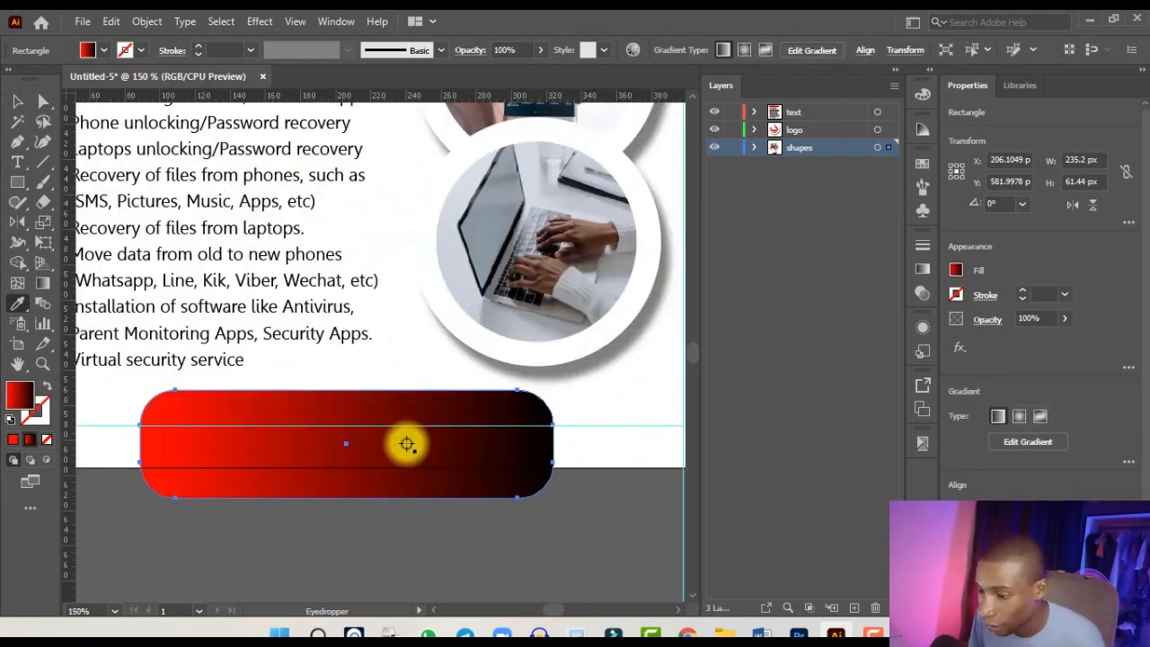
pyautogui.scroll(-1, 407, 443)
pyautogui.click(17, 101)
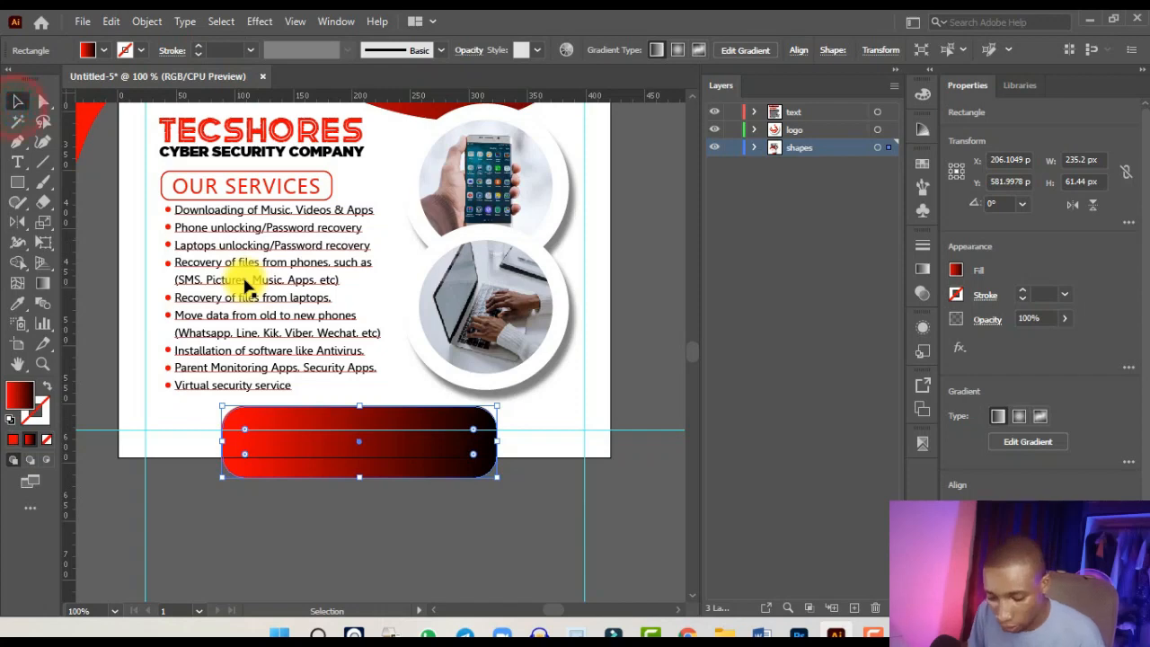
pyautogui.press('g')
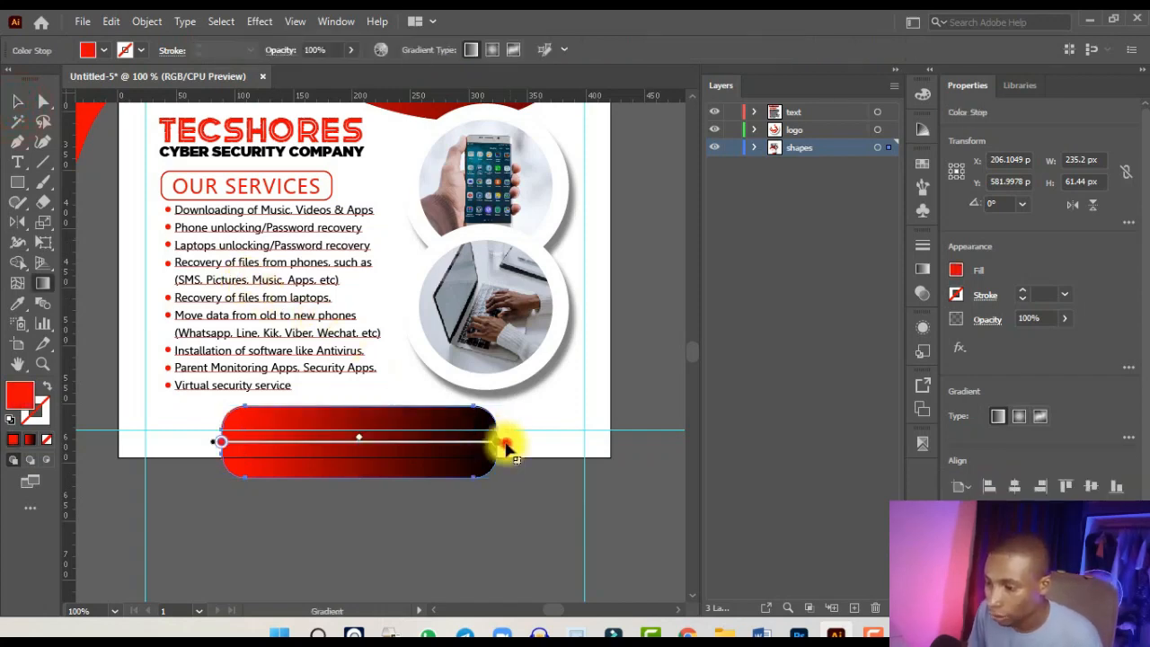
pyautogui.moveTo(506, 449); pyautogui.dragTo(655, 451)
pyautogui.scroll(-2, 564, 432)
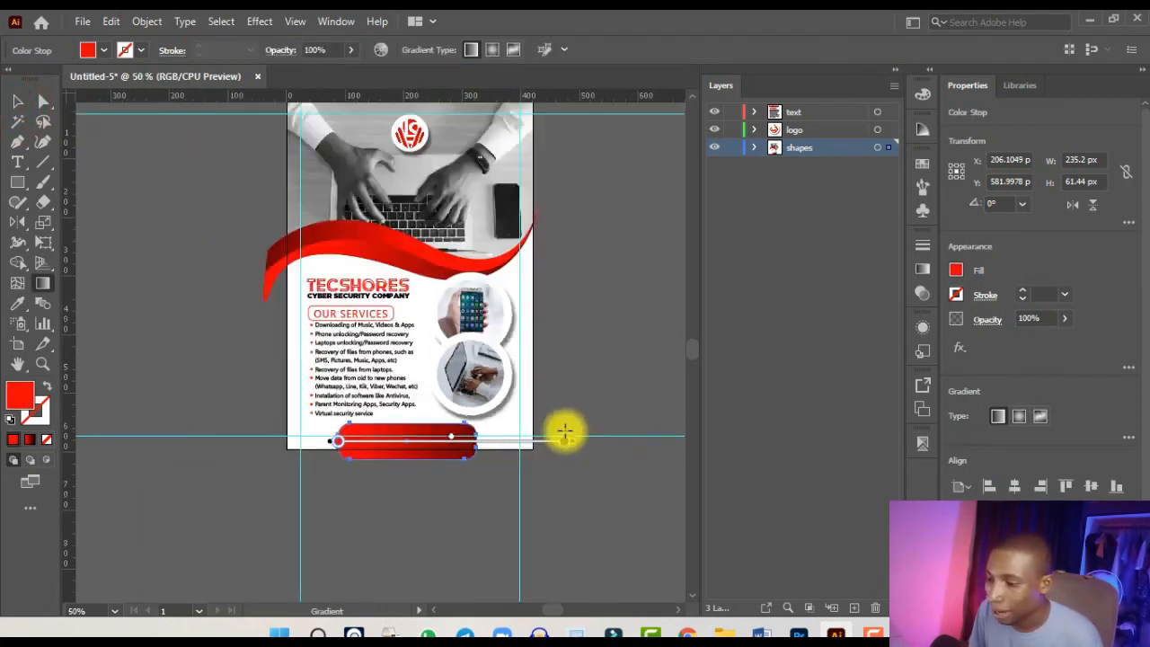
pyautogui.scroll(2, 564, 432)
pyautogui.click(564, 432)
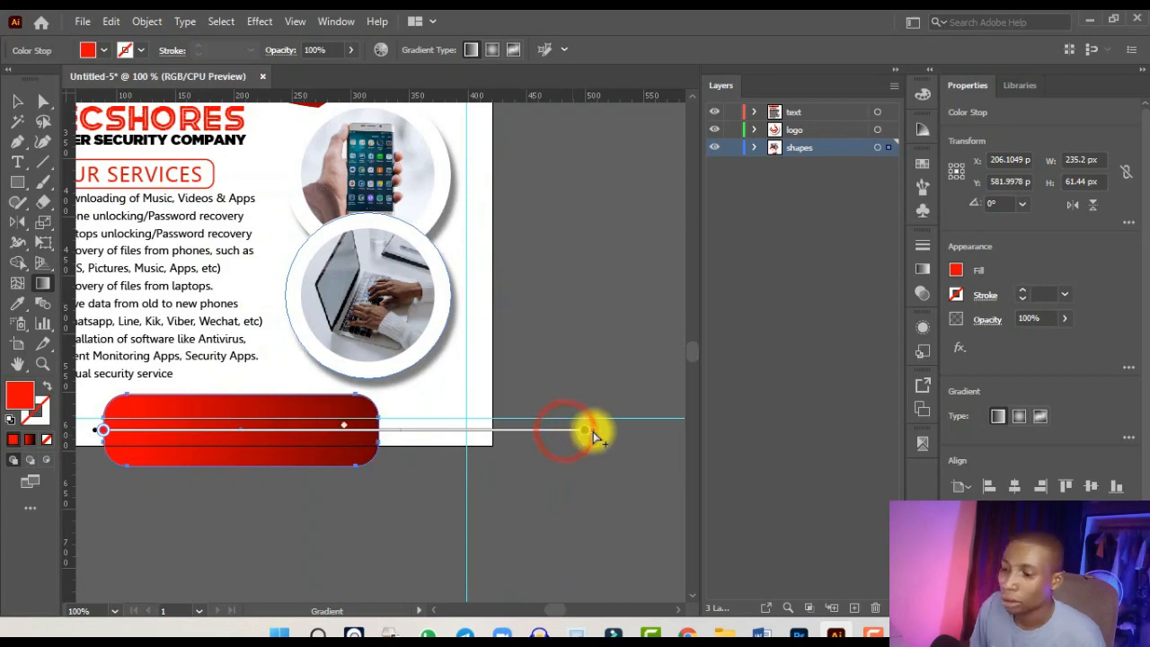
pyautogui.scroll(-1, 593, 435)
# - Move the gradient rectangle behind the phone-number line in the stacking order and select the phone-number text
pyautogui.click(17, 100)
pyautogui.hotkey('ctrl', '+')
pyautogui.hotkey('ctrl', '+')
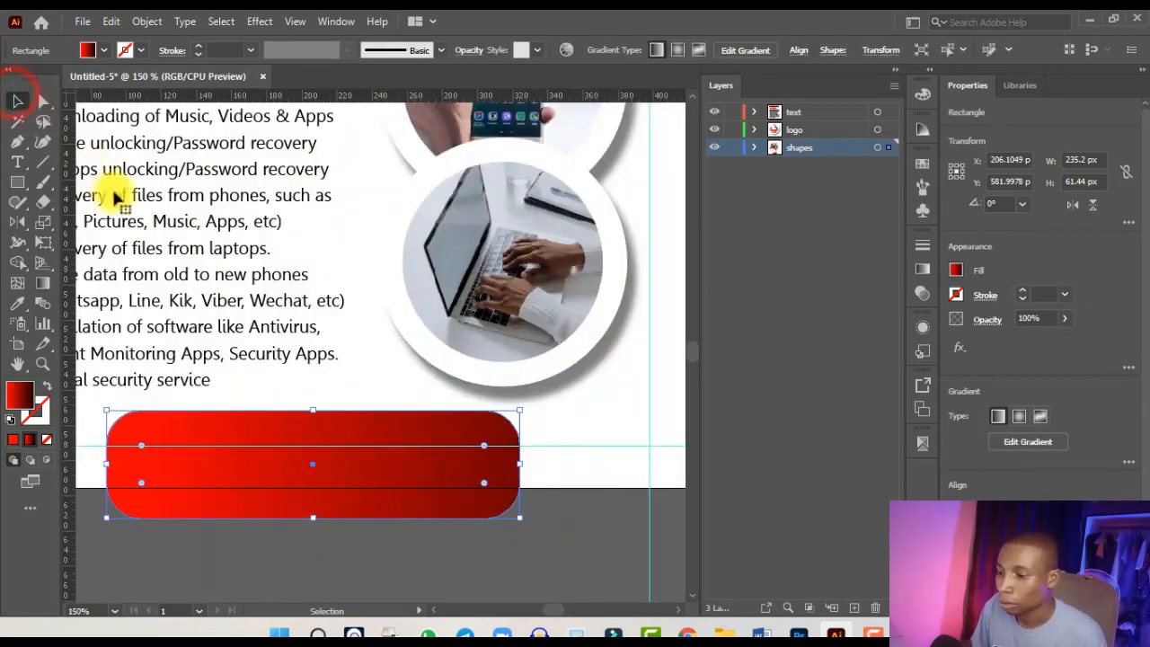
pyautogui.scroll(-2, 364, 441)
pyautogui.scroll(1, 374, 456)
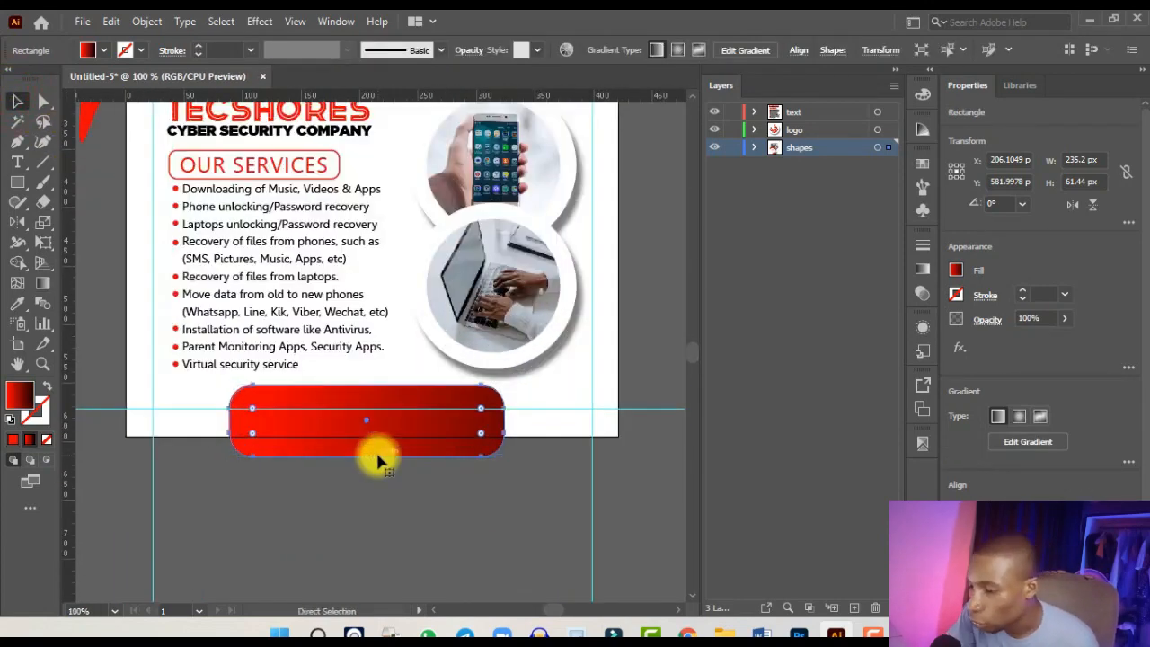
pyautogui.press('v')
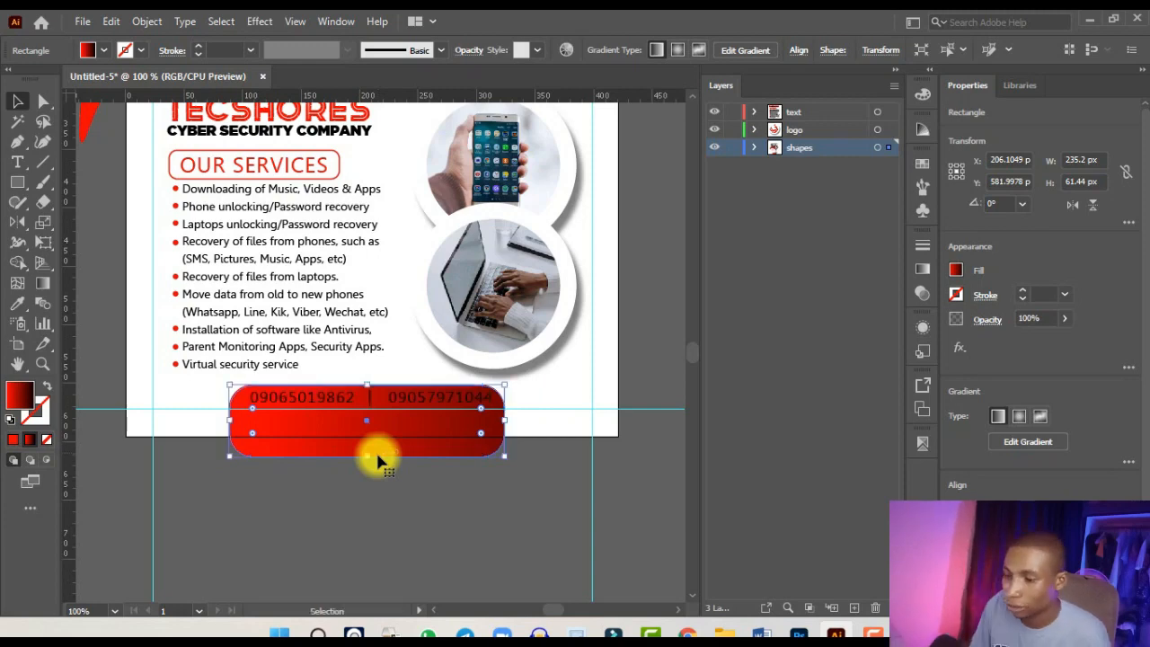
pyautogui.hotkey('ctrl', '+')
pyautogui.click(413, 401)
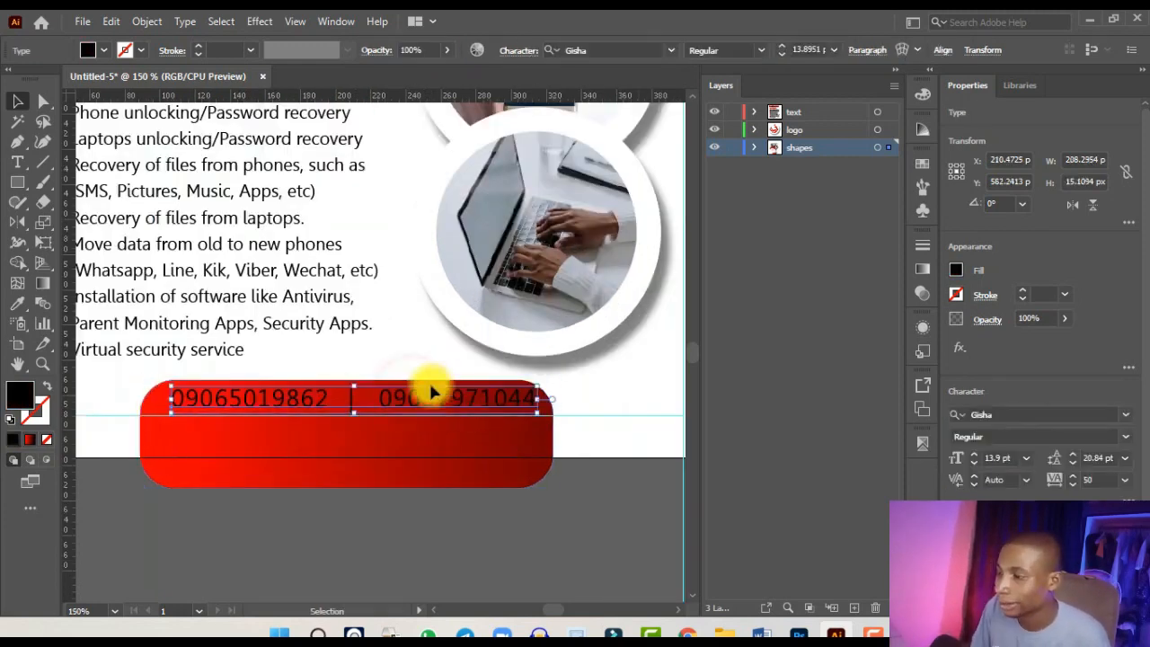
# - Change the fill of the phone-number text on the gradient bar to white
pyautogui.click(924, 95)
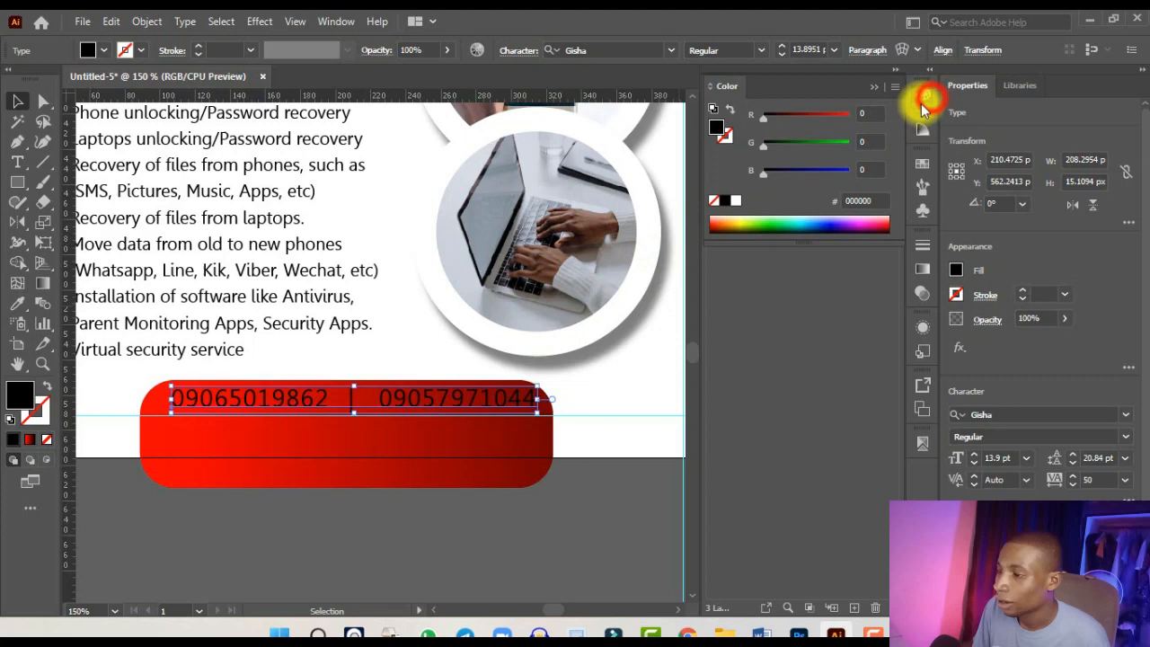
pyautogui.click(734, 199)
pyautogui.click(874, 96)
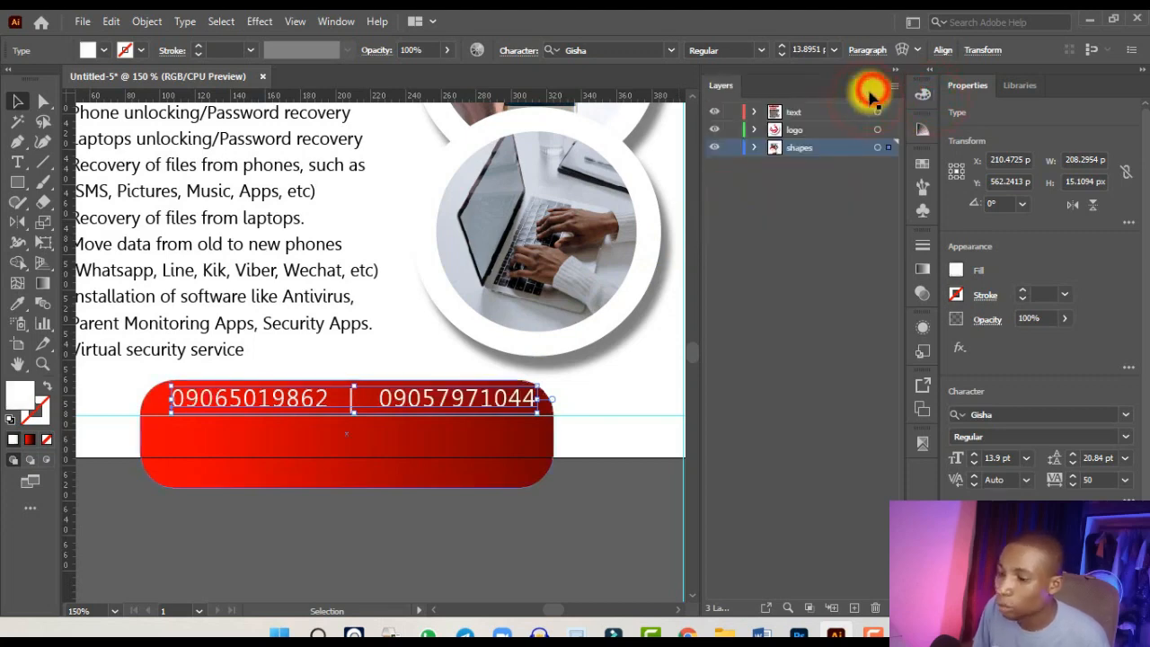
pyautogui.scroll(-2, 232, 532)
pyautogui.click(233, 531)
# - Widen the gradient bar to about 259 px by extending its left edge outward
pyautogui.scroll(2, 233, 531)
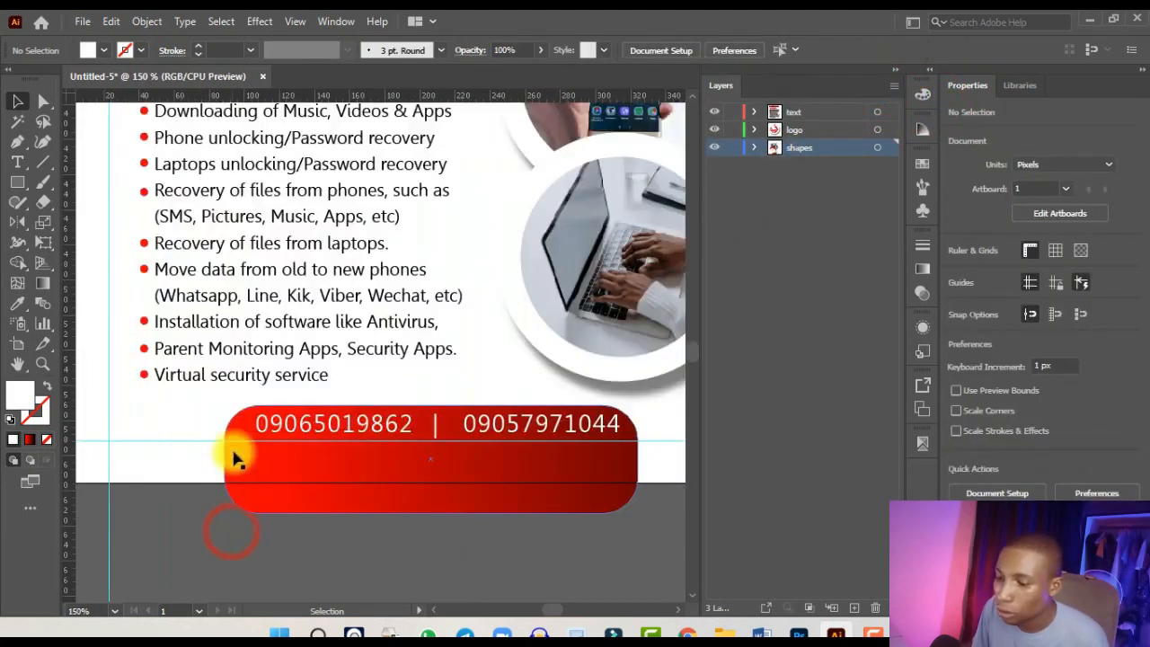
pyautogui.click(231, 452)
pyautogui.moveTo(221, 457); pyautogui.dragTo(182, 472)
pyautogui.scroll(-2, 334, 441)
pyautogui.scroll(3, 429, 434)
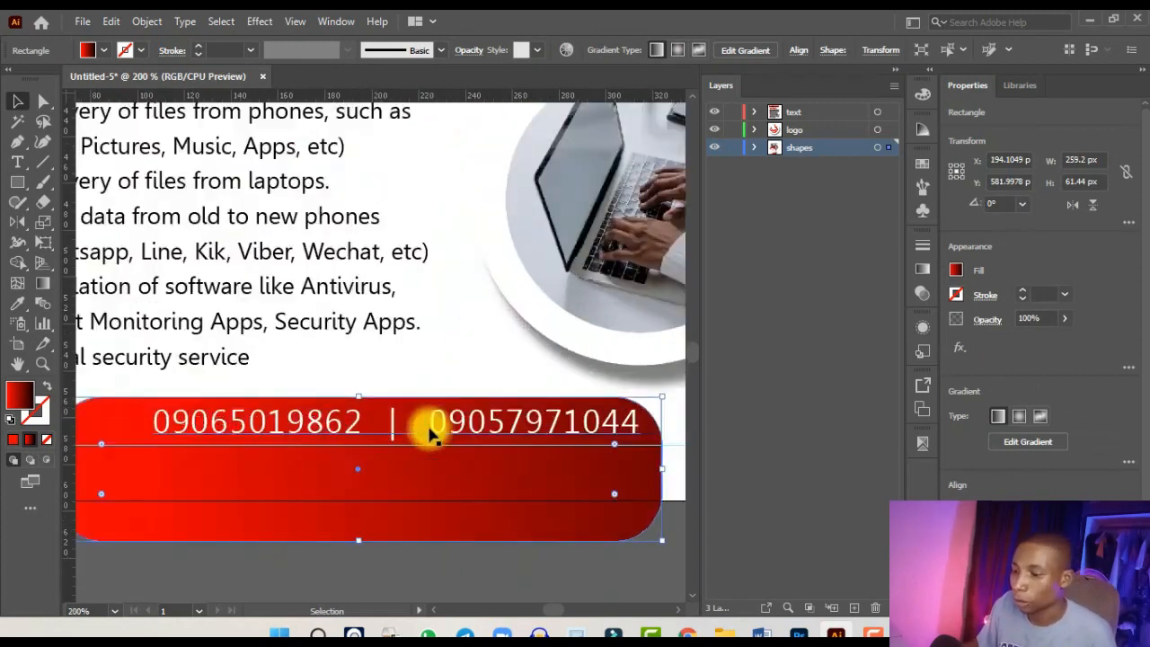
# - Remove the extra spaces around the divider between the two phone numbers and shift the text line slightly right
pyautogui.press('y')
pyautogui.click(429, 425)
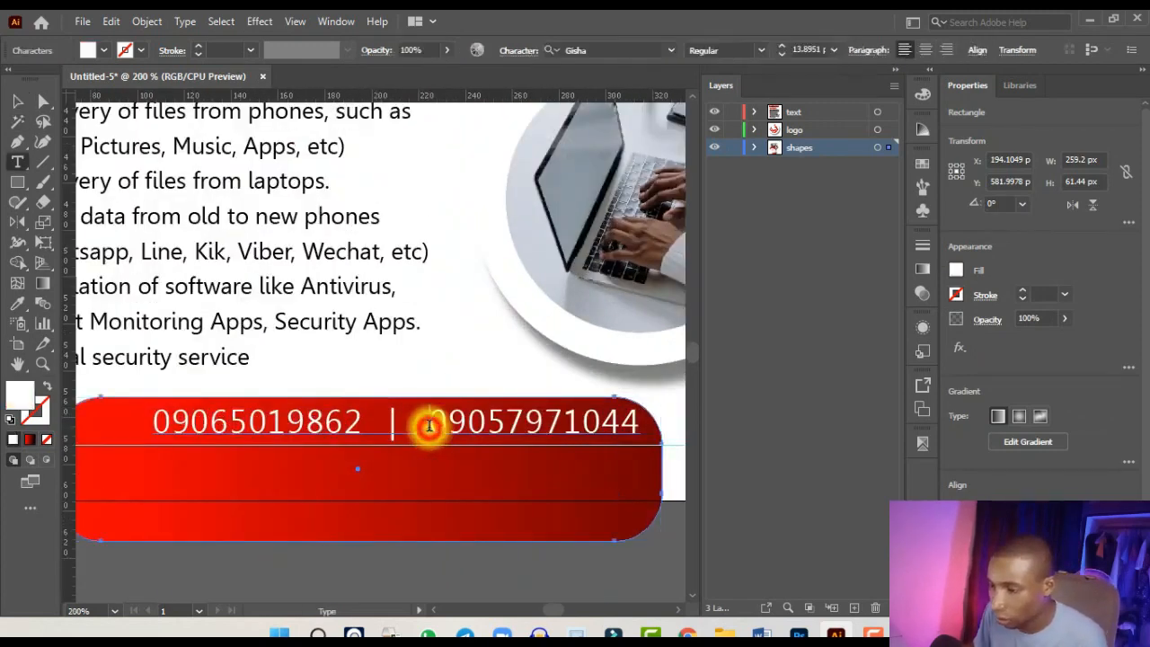
pyautogui.press('BackSpace')
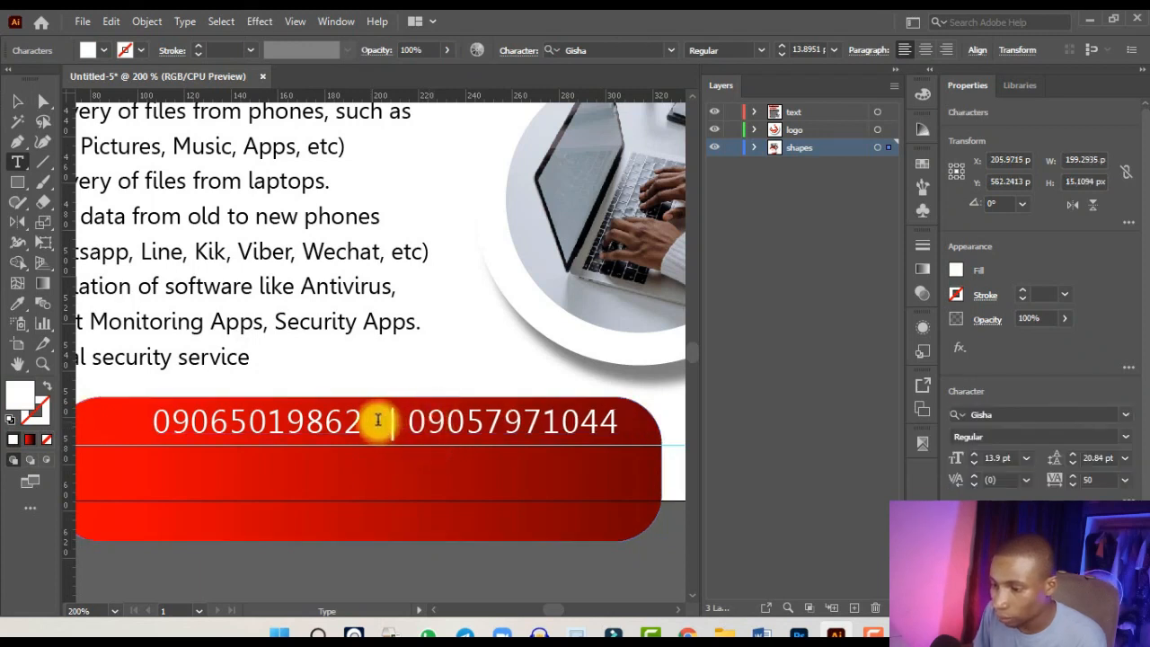
pyautogui.press('BackSpace')
pyautogui.press('BackSpace')
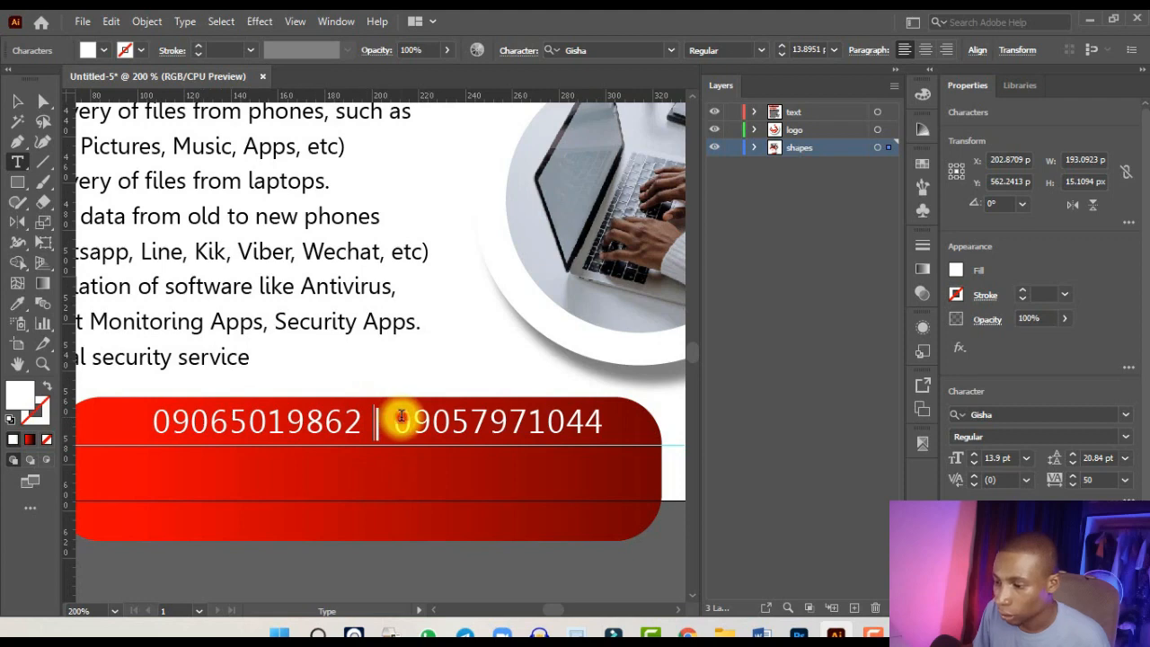
pyautogui.click(17, 102)
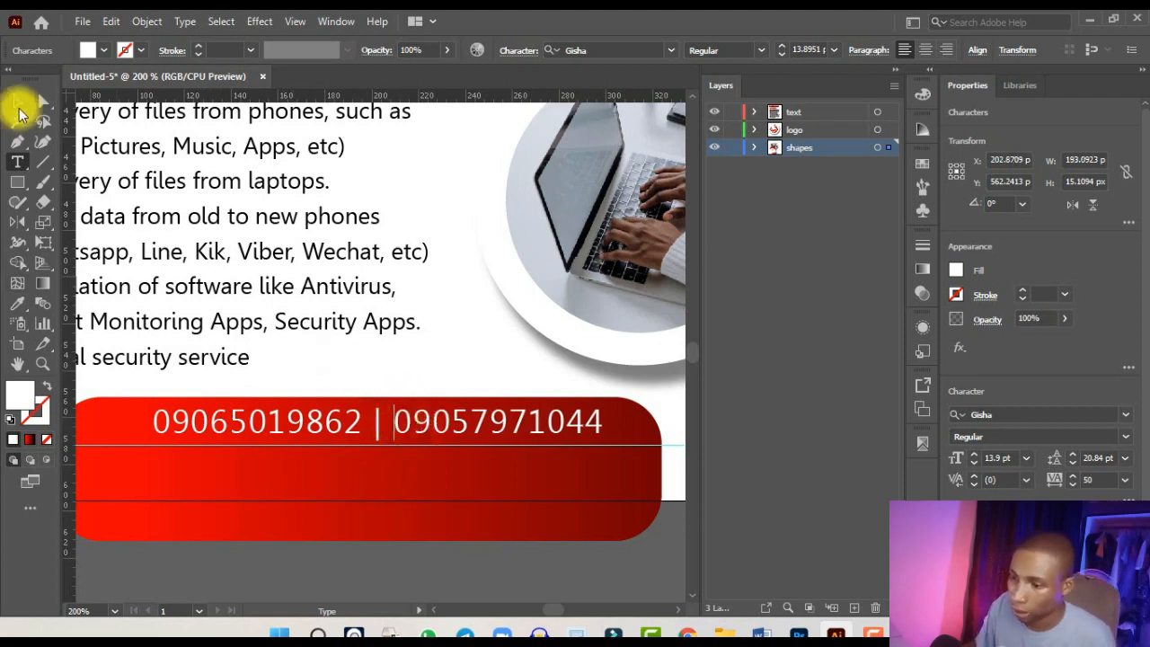
pyautogui.moveTo(544, 428); pyautogui.dragTo(568, 440)
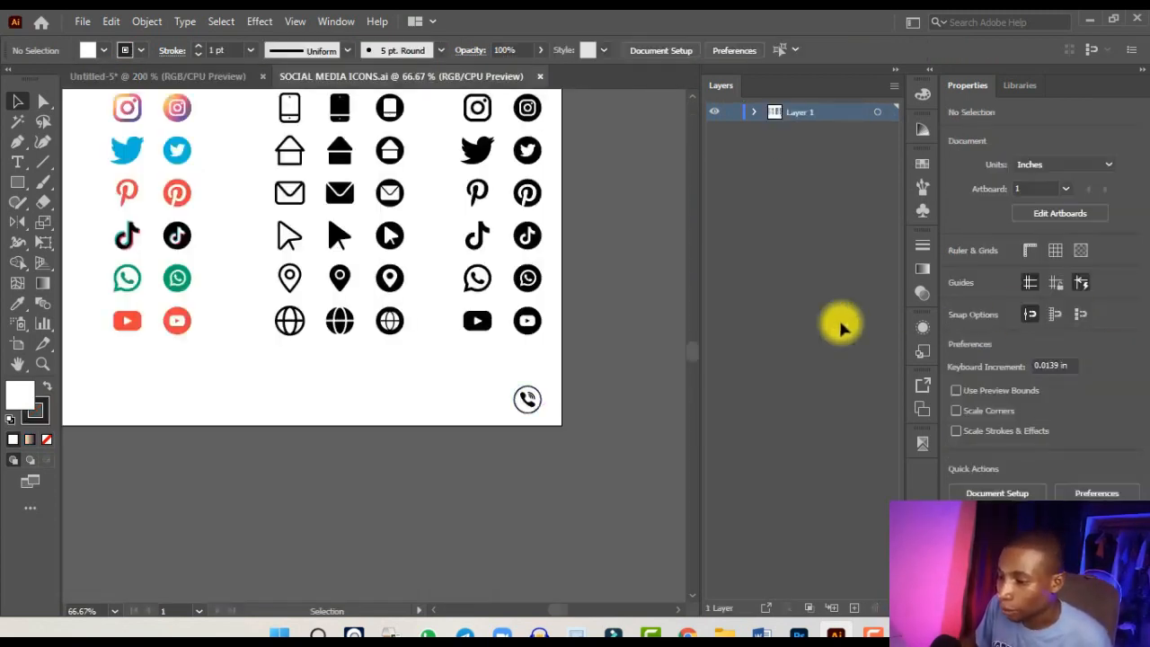
# - Copy the circled phone icon from the SOCIAL MEDIA ICONS.ai document and return to the flyer document
pyautogui.scroll(2, 579, 422)
pyautogui.moveTo(436, 344); pyautogui.dragTo(525, 410)
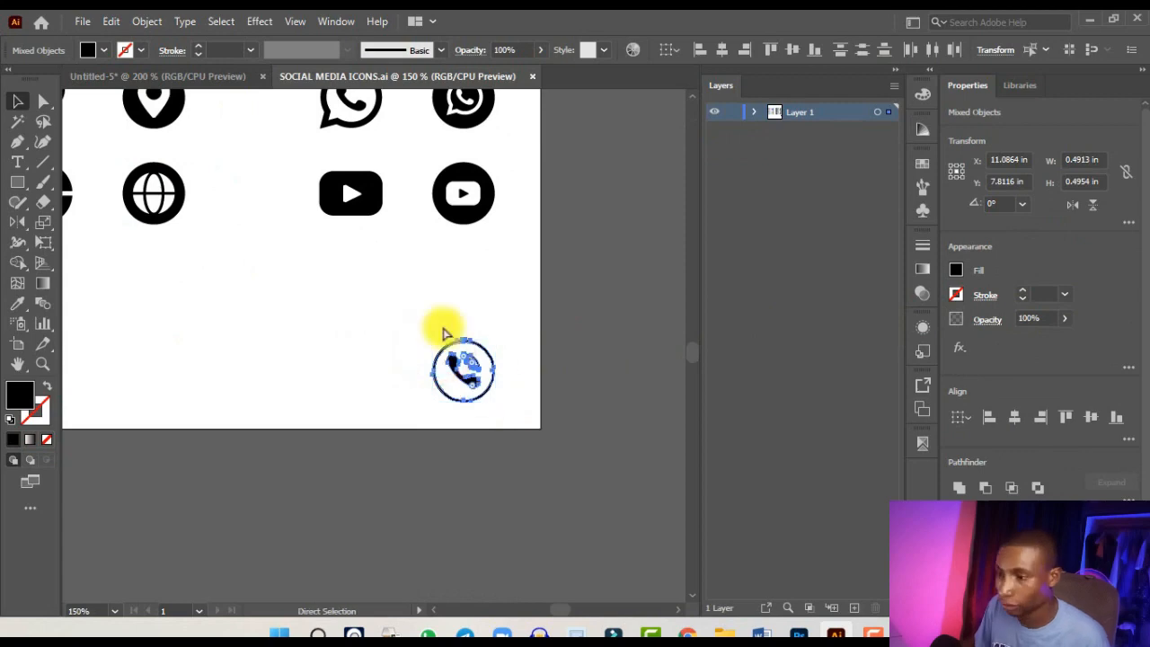
pyautogui.click(214, 79)
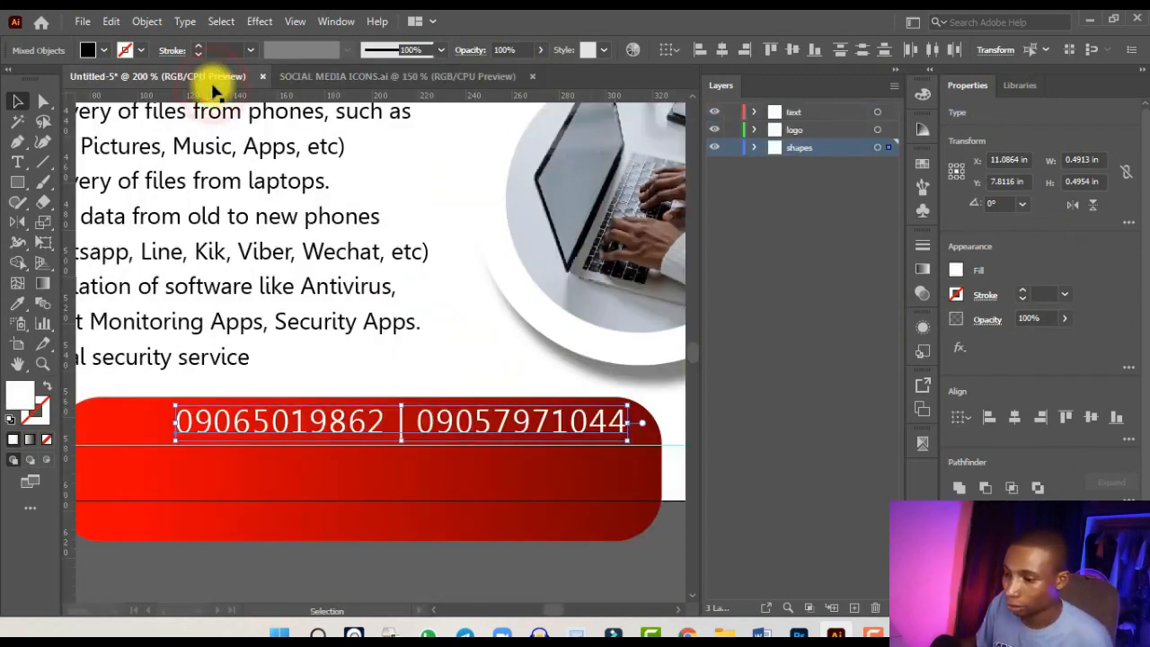
# - Paste the circled phone icon and position it on the gradient bar just left of the first phone number
pyautogui.scroll(-2, 241, 175)
pyautogui.click(348, 480)
pyautogui.scroll(1, 326, 407)
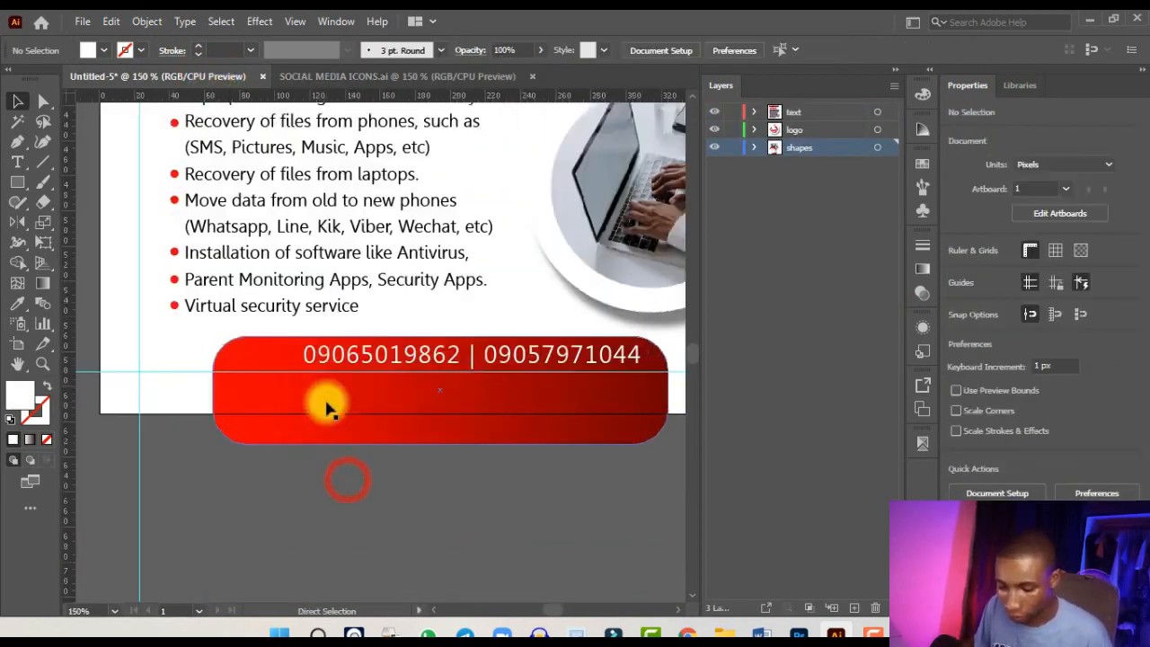
pyautogui.hotkey('ctrl', 'v')
pyautogui.moveTo(380, 359); pyautogui.dragTo(251, 377)
pyautogui.scroll(2, 251, 378)
pyautogui.moveTo(308, 415); pyautogui.dragTo(302, 348)
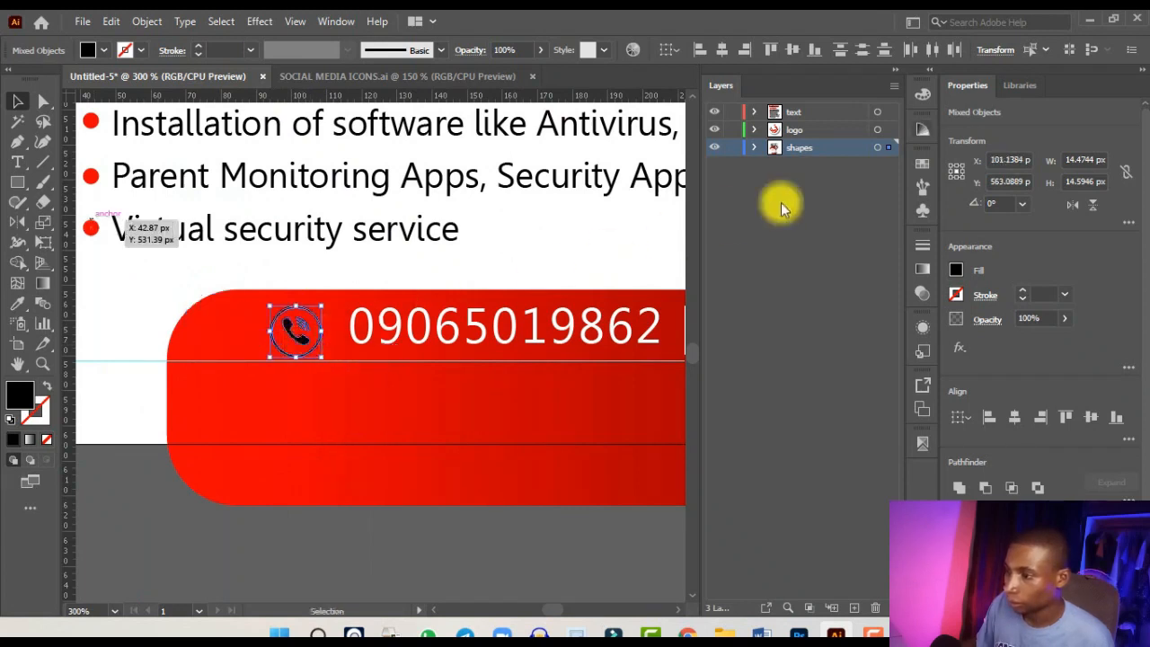
# - Recolor the circled phone icon on the gradient bar white
pyautogui.click(922, 164)
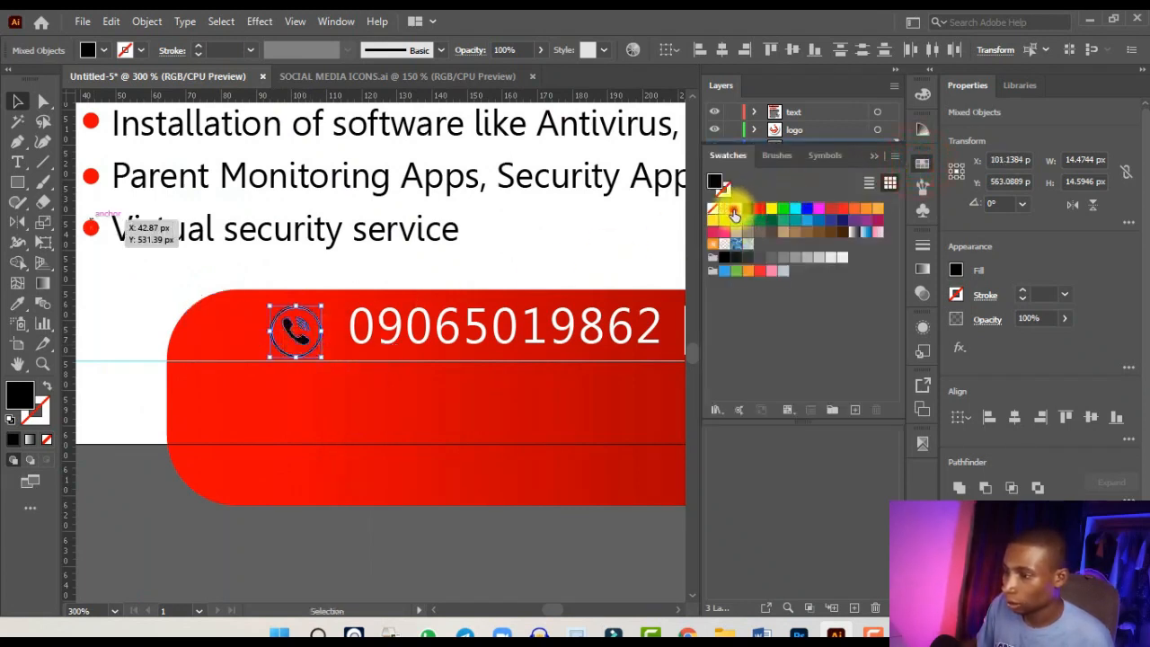
pyautogui.click(735, 209)
pyautogui.click(875, 157)
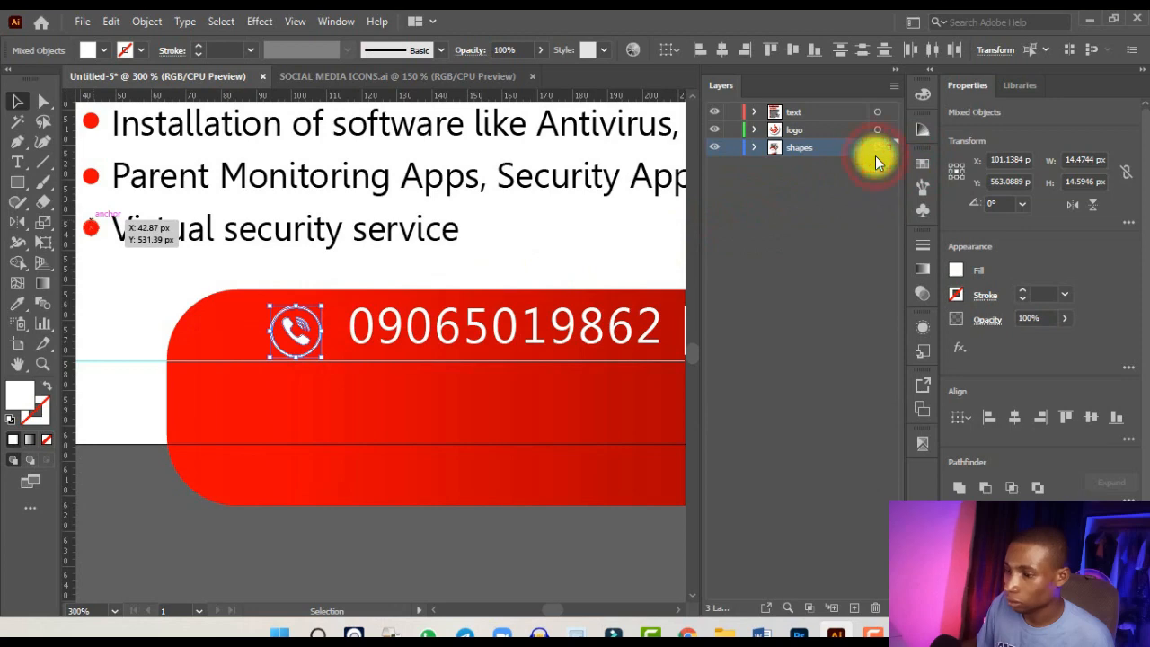
pyautogui.hotkey('ctrl', '-')
pyautogui.hotkey('ctrl', '-')
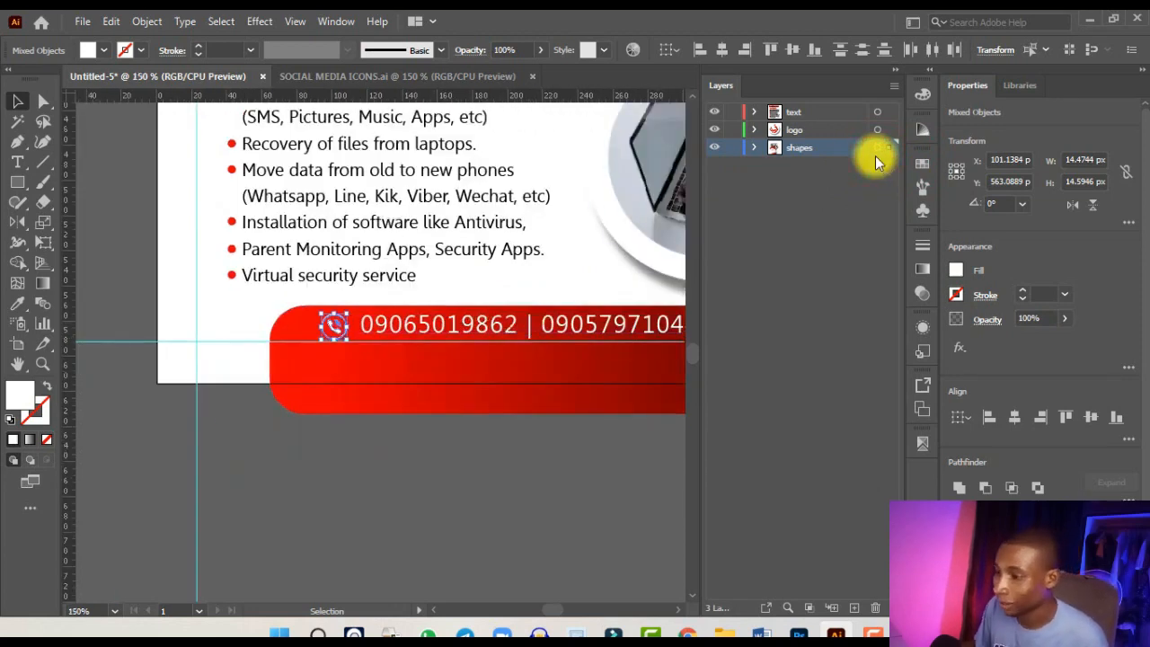
pyautogui.click(867, 162)
# - Bring the phone-number text forward to the top of the shapes layer's stacking order
pyautogui.click(527, 334)
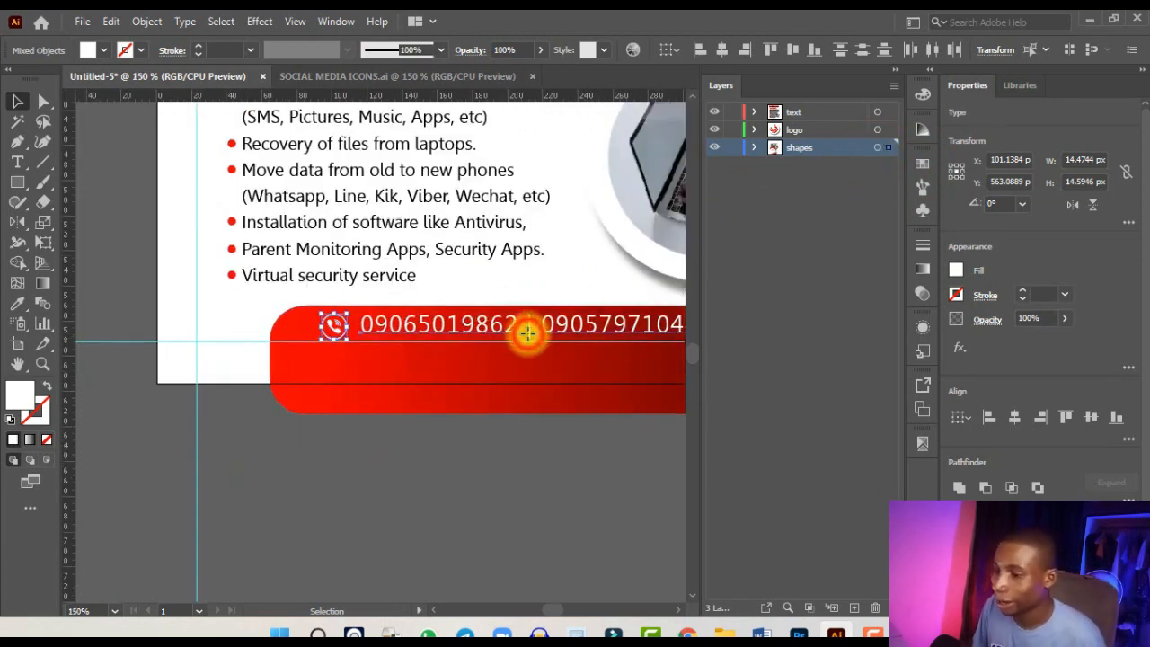
pyautogui.click(754, 147)
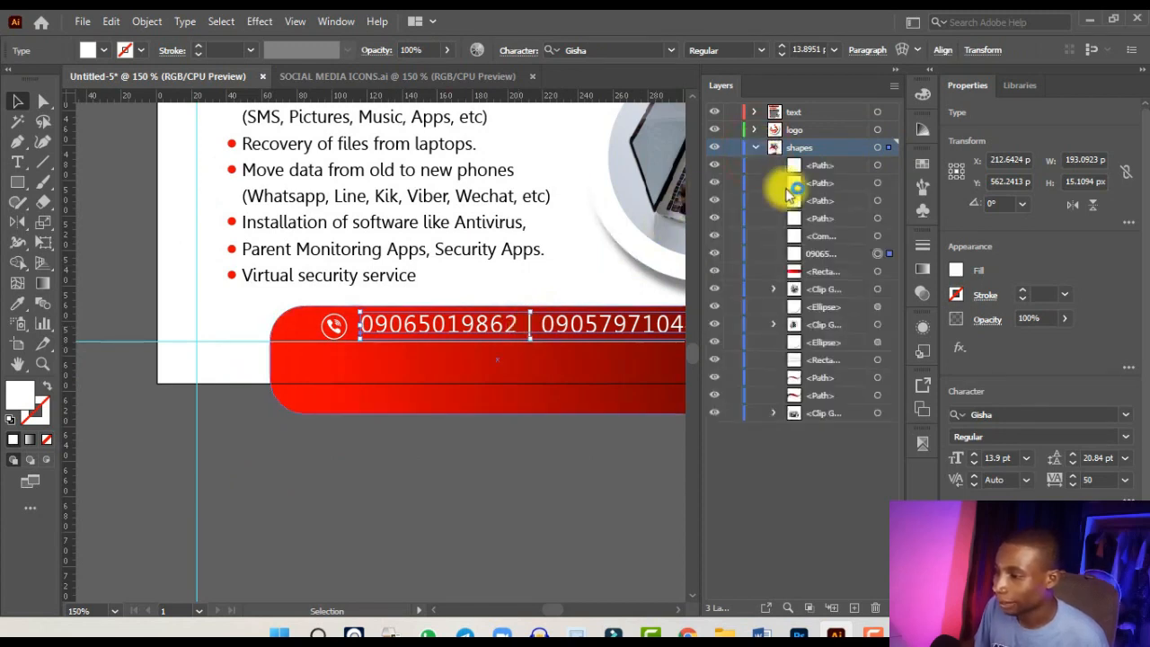
pyautogui.click(833, 256)
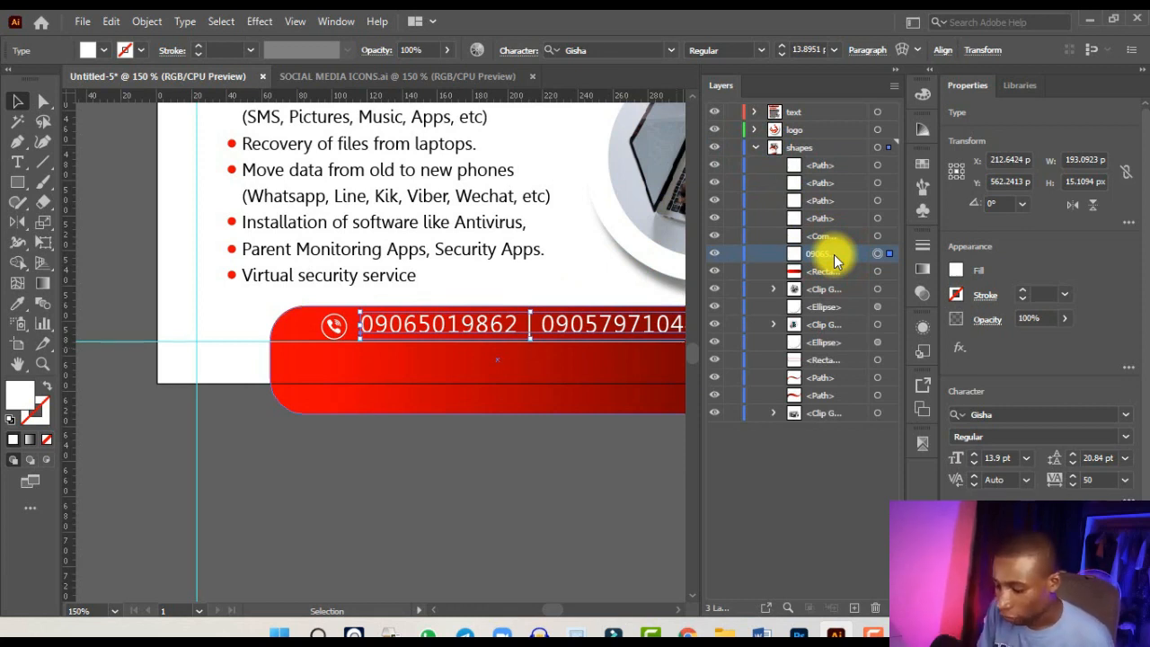
pyautogui.hotkey('ctrl', ']')
pyautogui.hotkey('ctrl', ']')
pyautogui.hotkey('ctrl', ']')
pyautogui.hotkey('ctrl', ']')
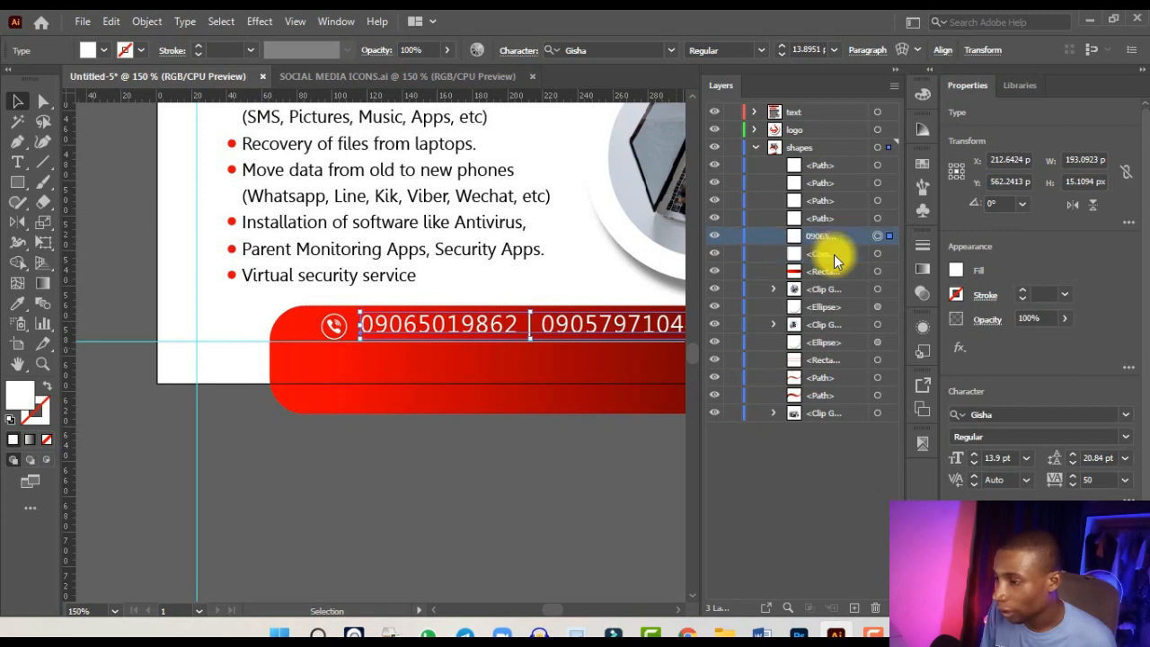
pyautogui.hotkey('ctrl', ']')
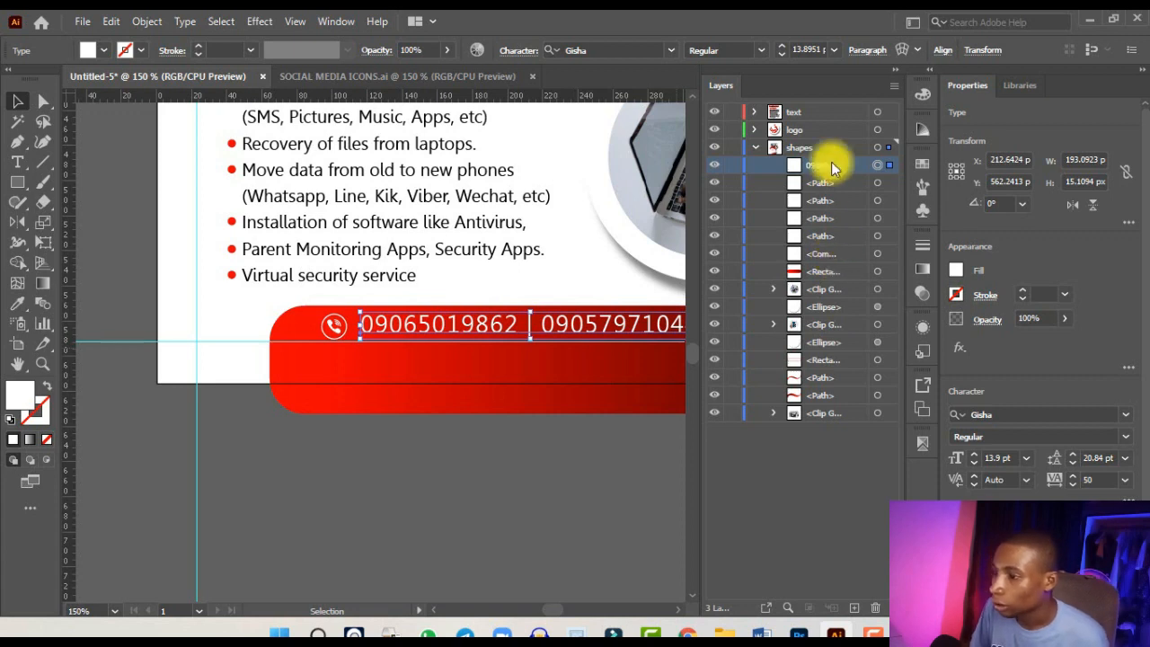
# - Move the phone-number text from the shapes layer into the text layer and collapse both layers
pyautogui.moveTo(831, 165); pyautogui.dragTo(830, 110)
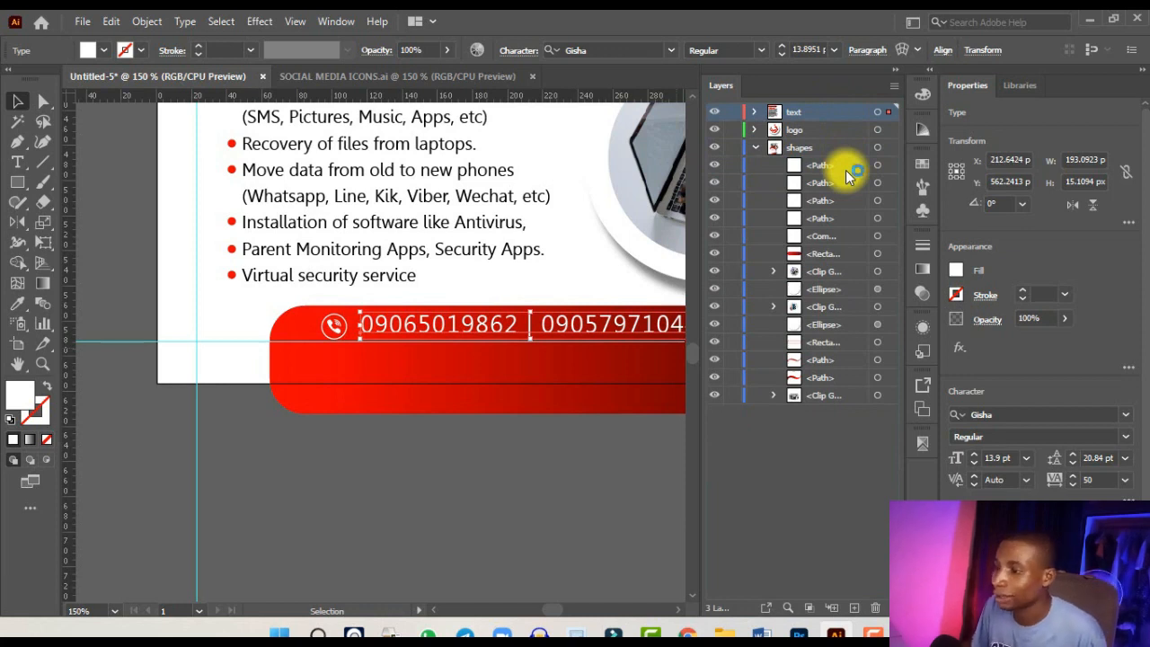
pyautogui.click(757, 112)
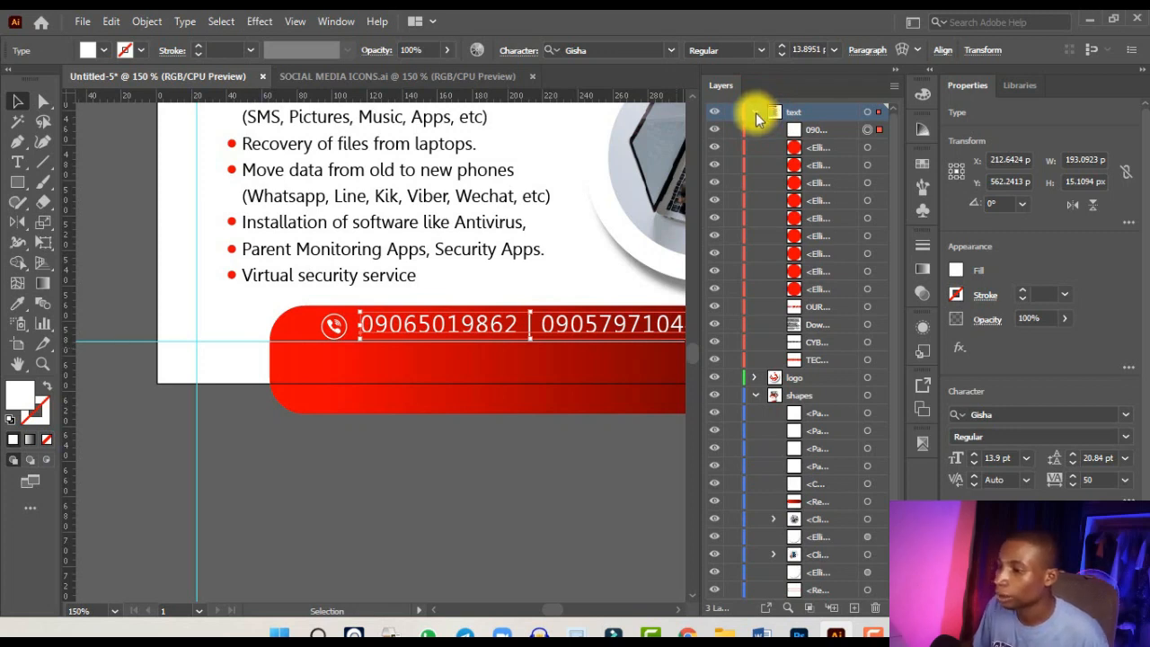
pyautogui.click(755, 112)
pyautogui.click(755, 147)
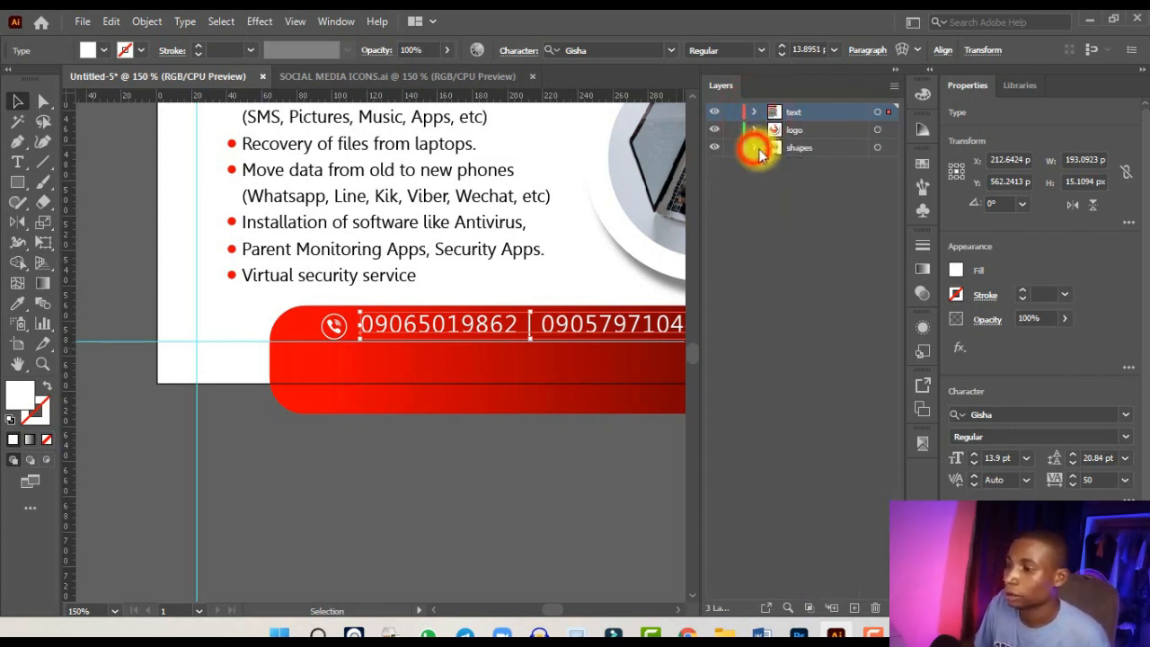
# - Toggle the text layer's visibility to check which flyer elements belong to it, then leave it shown
pyautogui.click(787, 151)
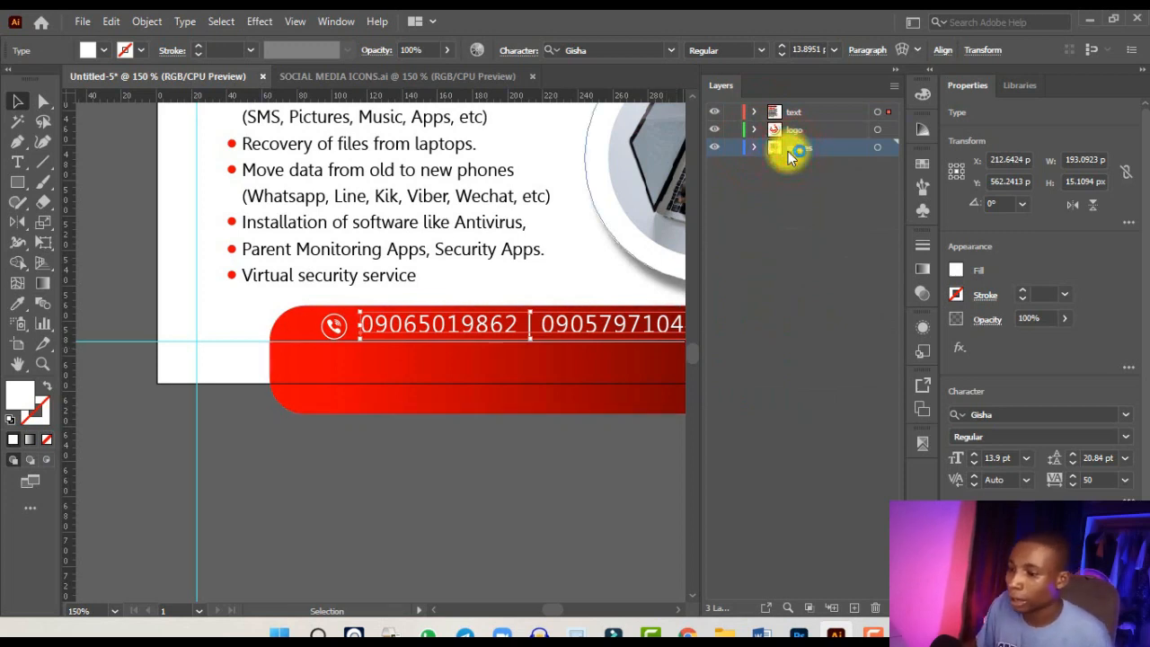
pyautogui.click(337, 328)
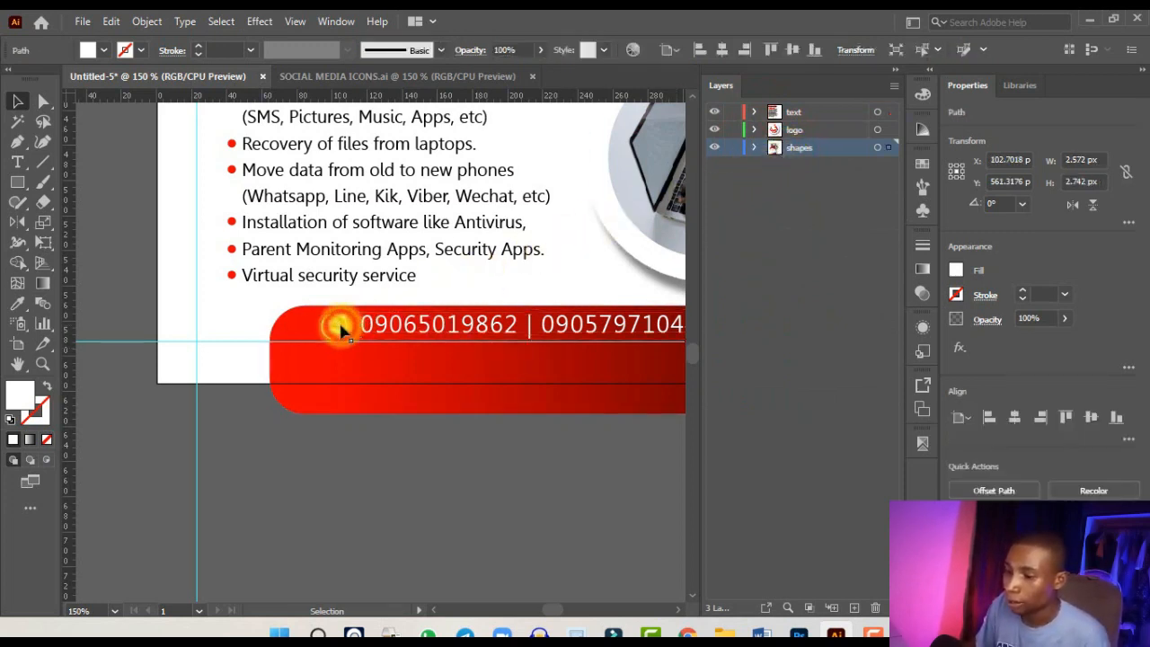
pyautogui.click(842, 152)
pyautogui.click(819, 242)
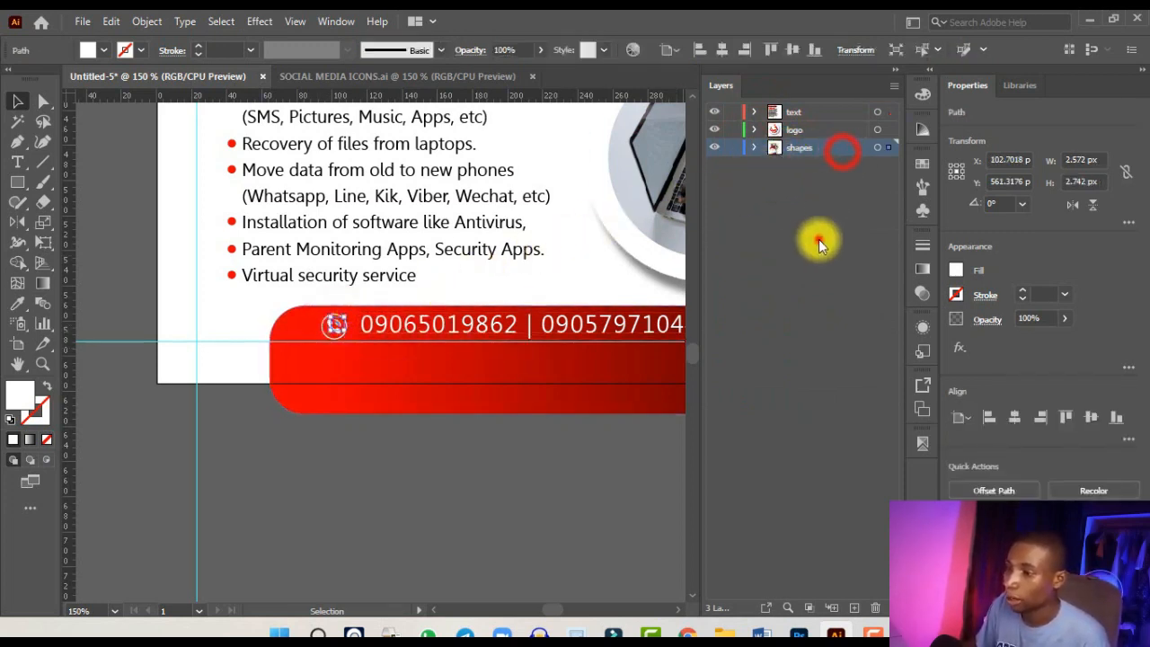
pyautogui.click(714, 112)
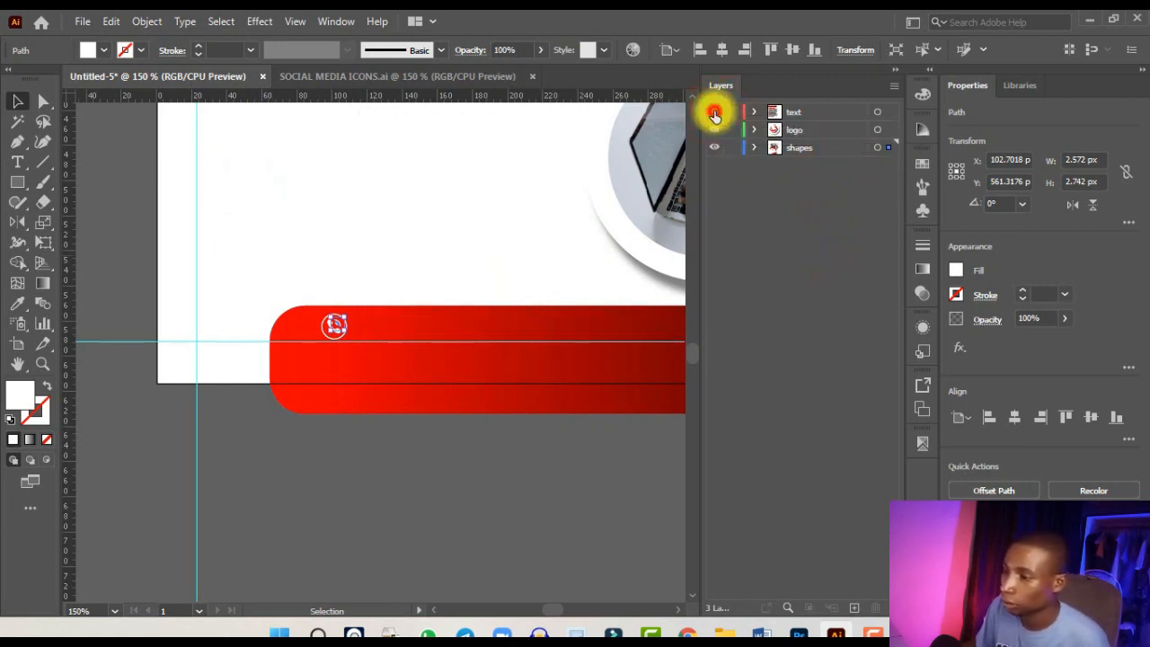
pyautogui.click(714, 112)
pyautogui.click(714, 113)
pyautogui.hotkey('ctrl', '-')
pyautogui.hotkey('ctrl', '-')
pyautogui.hotkey('ctrl', '-')
pyautogui.hotkey('ctrl', '-')
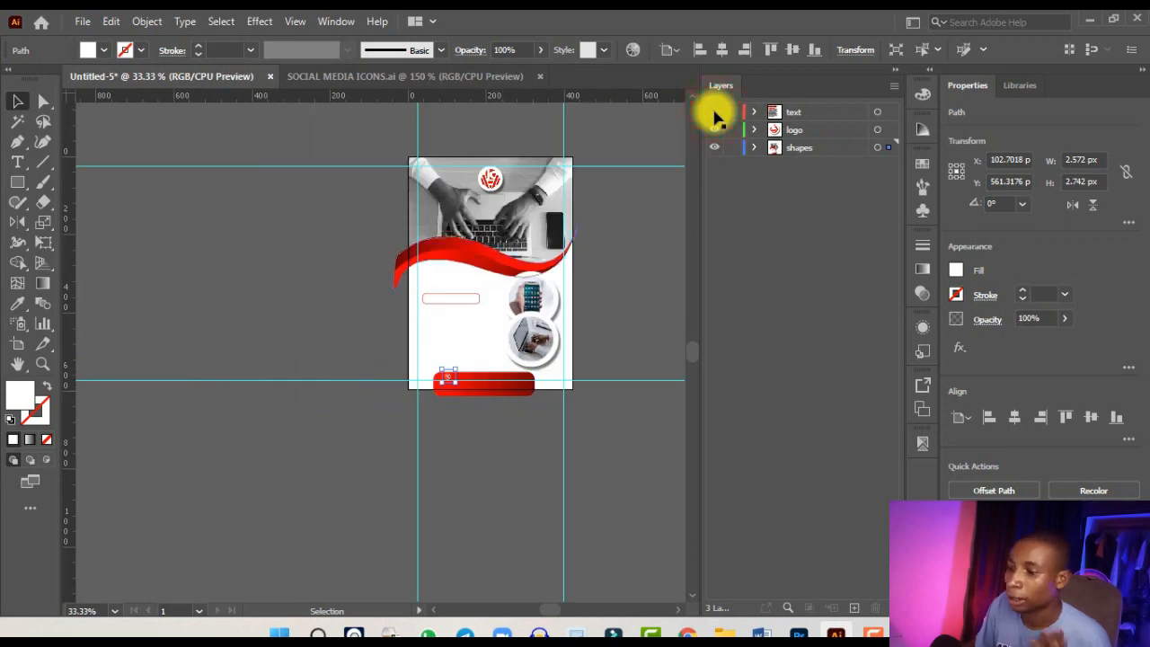
pyautogui.hotkey('ctrl', '+')
pyautogui.click(714, 113)
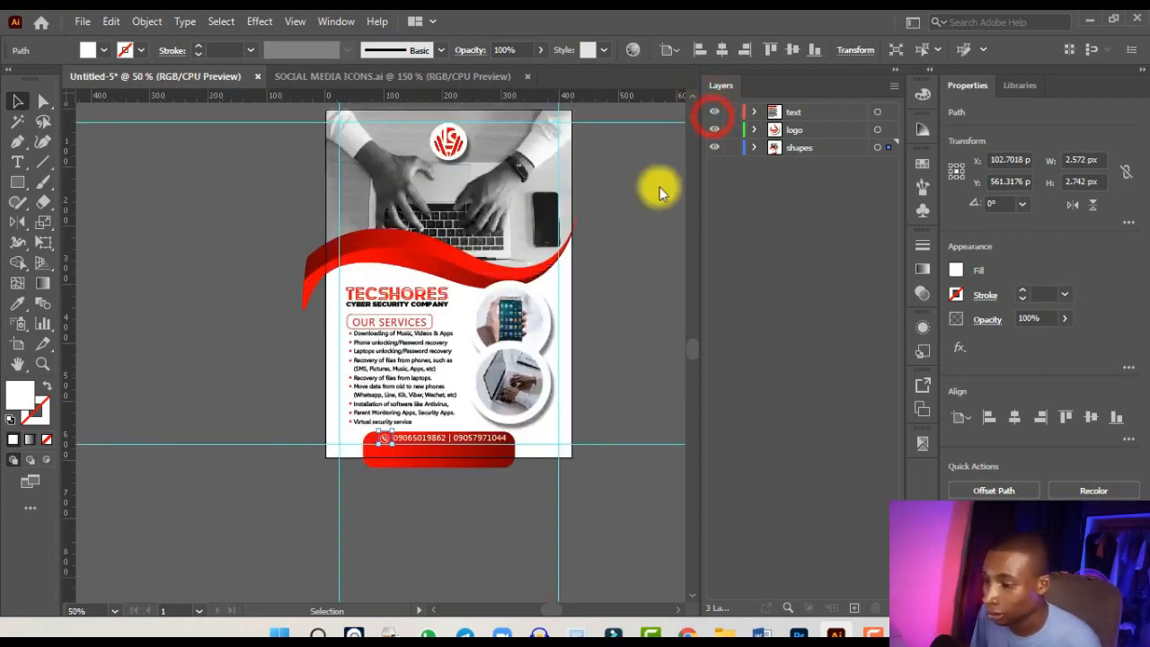
# - Nudge the red contact bar and its phone-number text down together to a Y position of about 591 px
pyautogui.click(414, 507)
pyautogui.scroll(1, 432, 468)
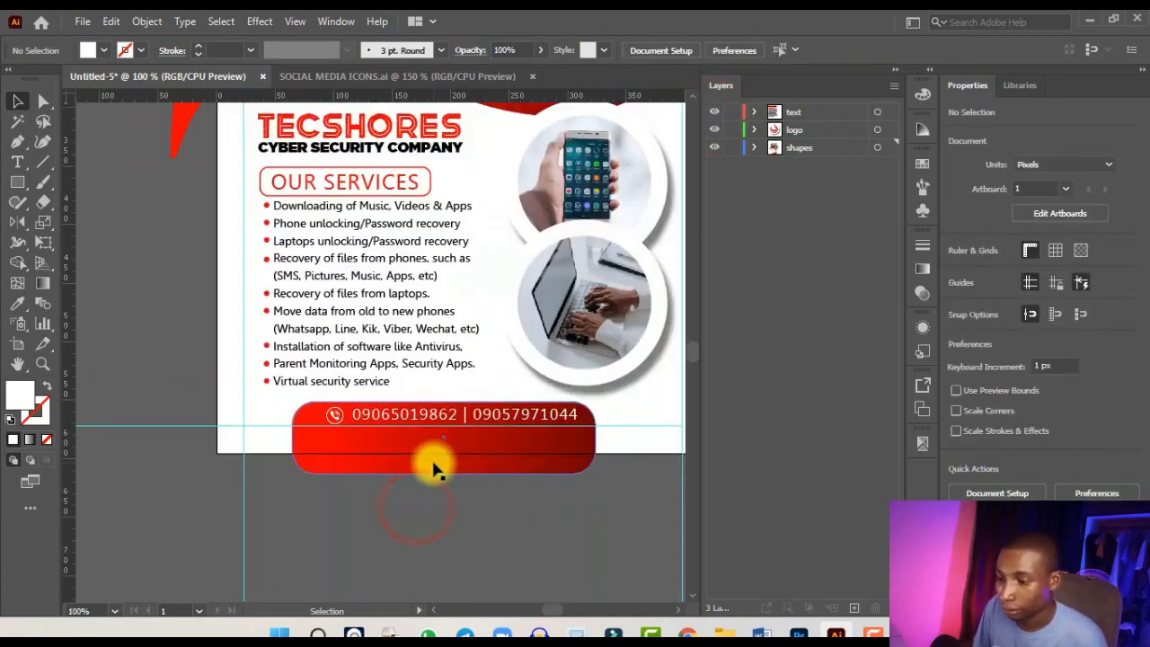
pyautogui.click(477, 414)
pyautogui.keyDown('shift'); pyautogui.click(475, 440); pyautogui.keyUp('shift')
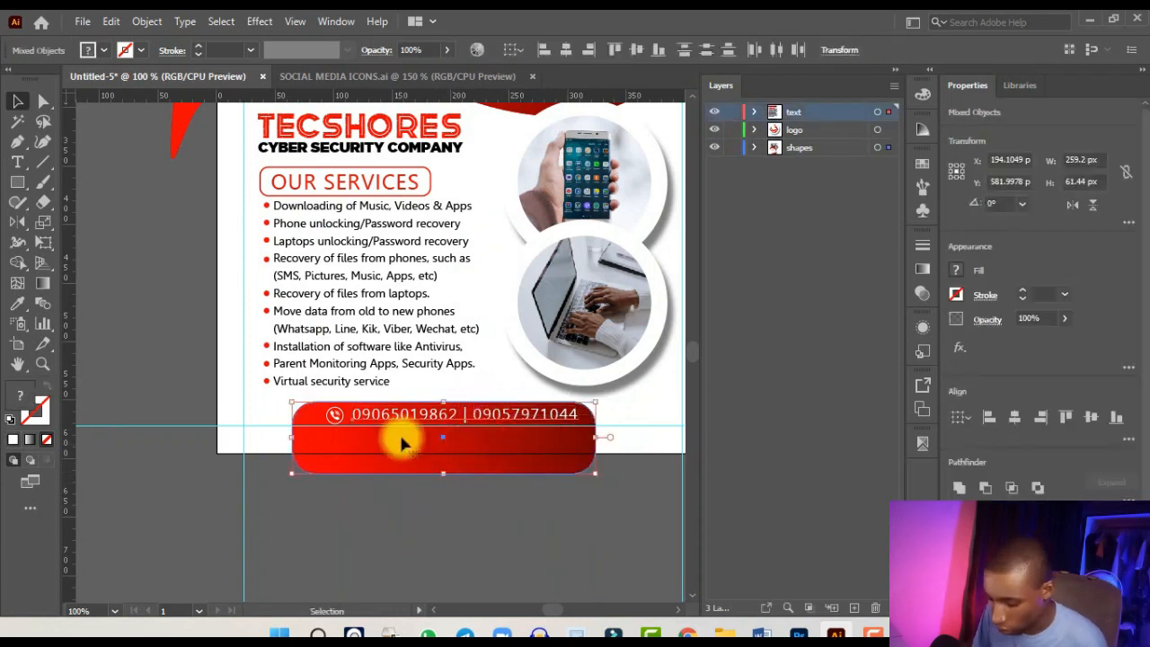
pyautogui.press('Down')
pyautogui.press('Down')
pyautogui.press('Down')
pyautogui.press('Down')
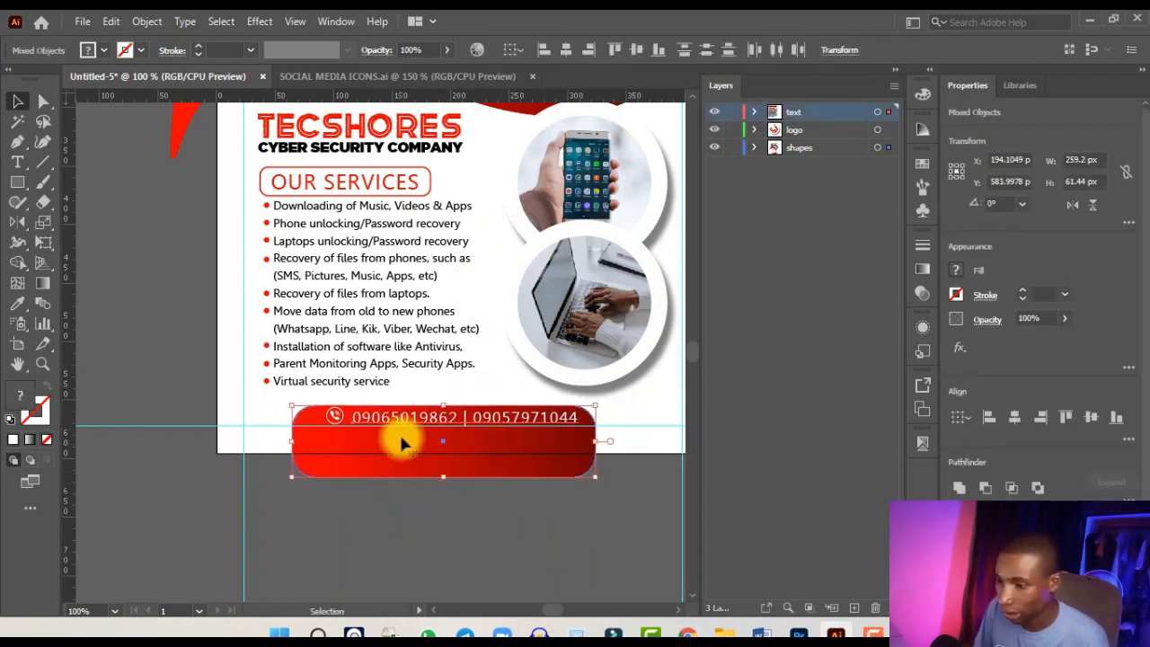
pyautogui.press('Down')
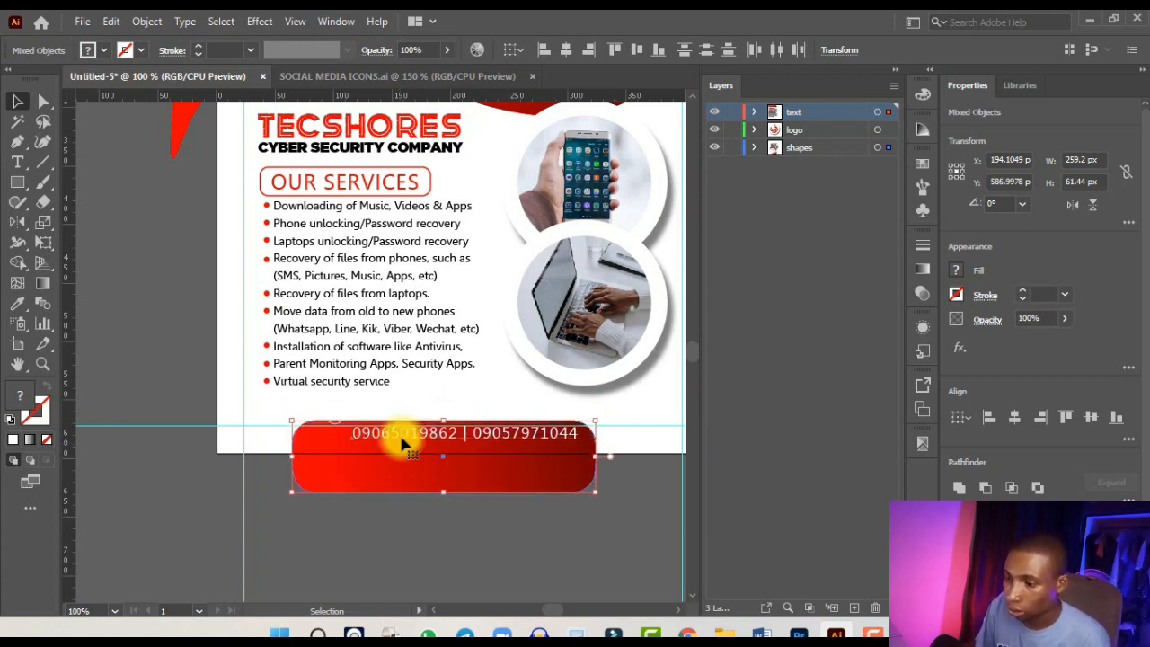
pyautogui.press('Up')
pyautogui.press('Up')
pyautogui.press('Up')
pyautogui.press('Up')
pyautogui.press('Up')
pyautogui.press('Up')
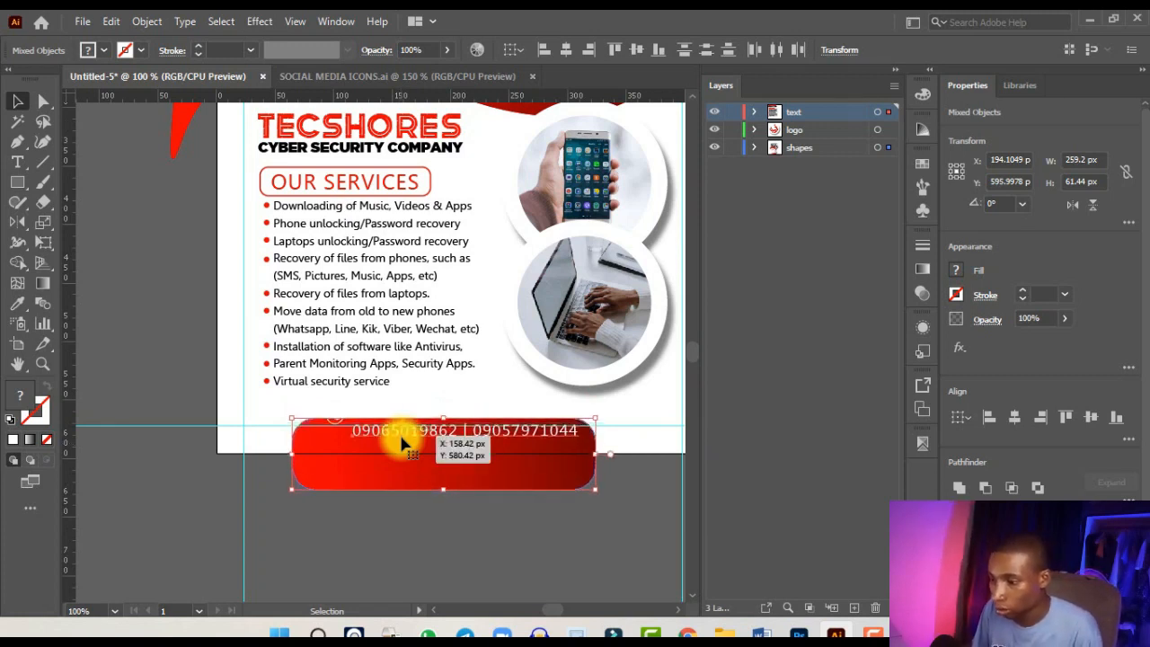
pyautogui.press('Up')
pyautogui.press('Up')
pyautogui.hotkey('ctrl', '-')
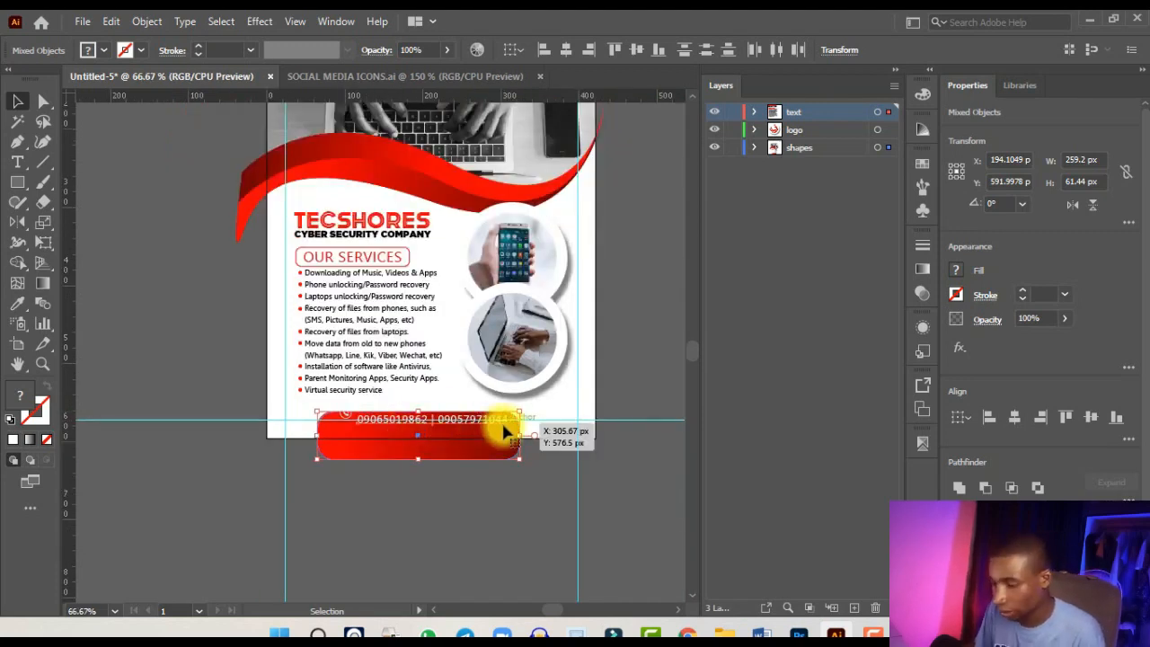
pyautogui.scroll(5, 377, 367)
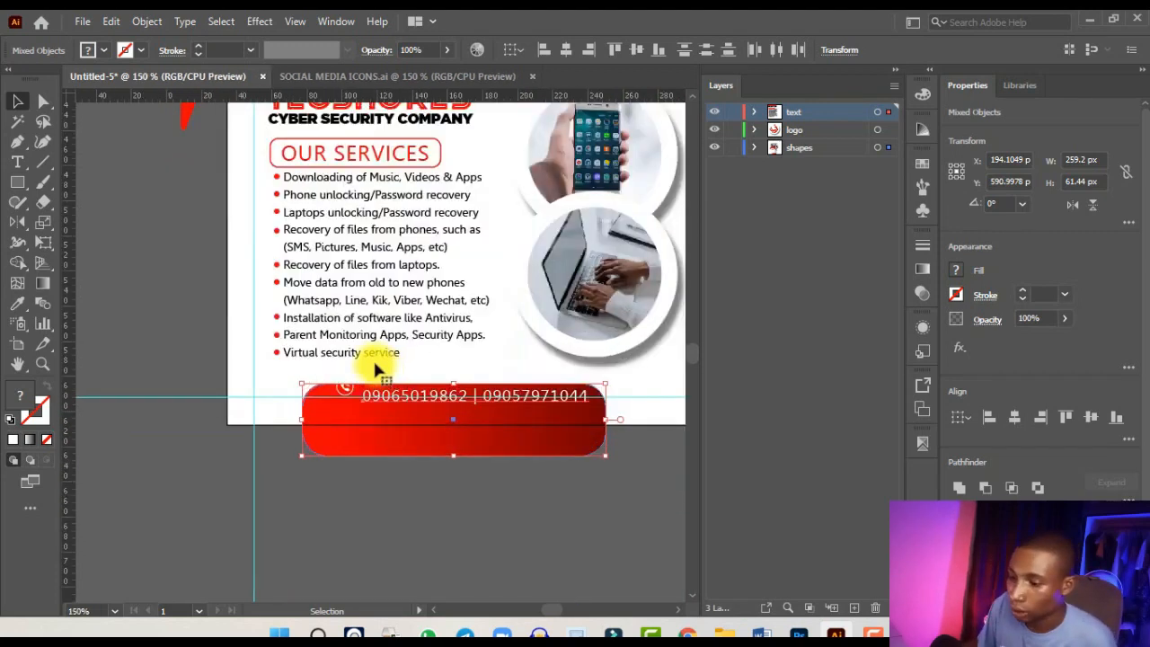
# - Group the parts of the circled phone icon and move the icon down in line with the phone numbers
pyautogui.click(342, 348)
pyautogui.scroll(2, 342, 348)
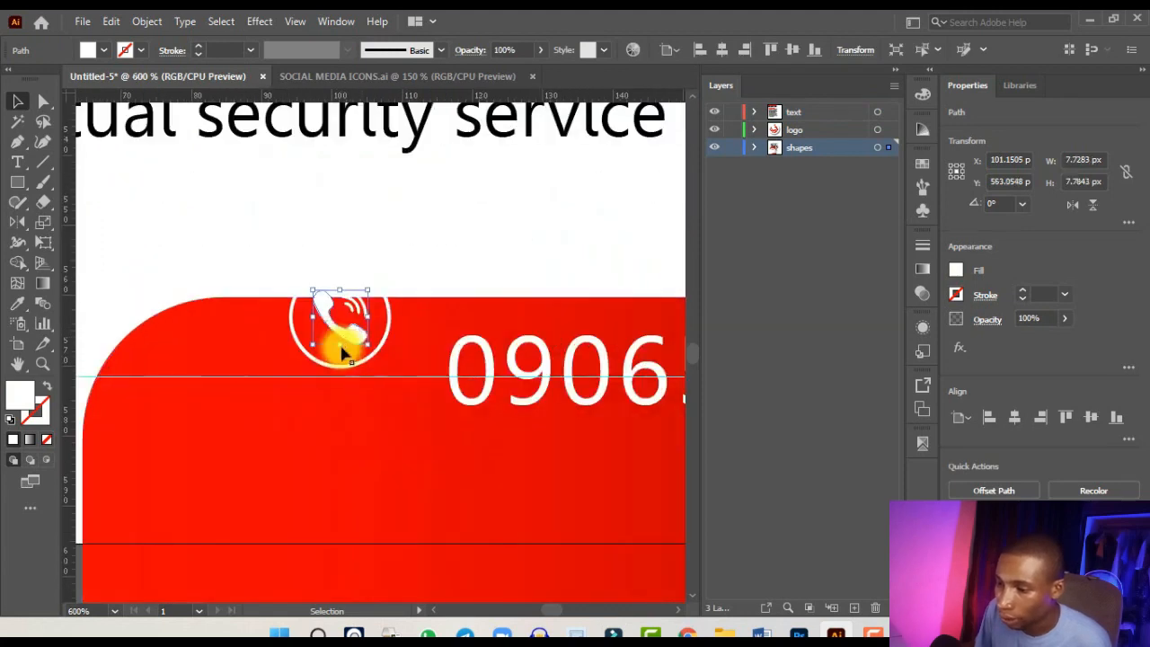
pyautogui.scroll(2, 358, 318)
pyautogui.keyDown('shift'); pyautogui.click(367, 271); pyautogui.keyUp('shift')
pyautogui.keyDown('shift'); pyautogui.click(418, 306); pyautogui.keyUp('shift')
pyautogui.hotkey('ctrl', 'g')
pyautogui.scroll(-2, 417, 306)
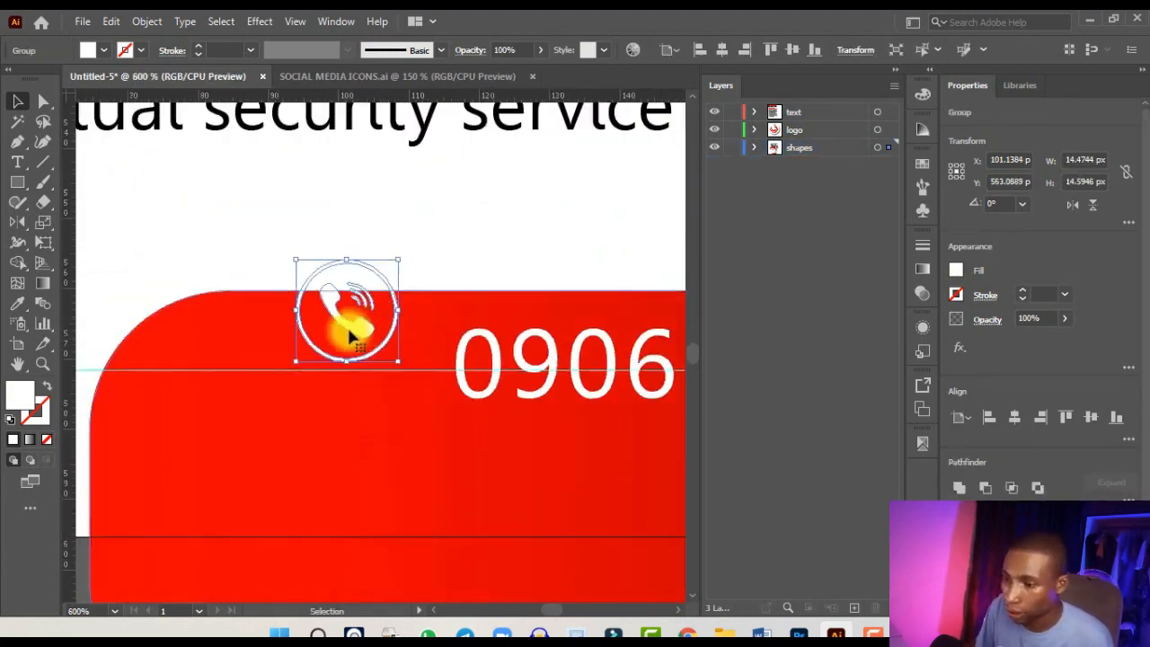
pyautogui.moveTo(350, 336); pyautogui.dragTo(359, 380)
# - Group the contact bar, phone numbers and phone icon, and center the group horizontally on the artboard
pyautogui.scroll(-4, 359, 380)
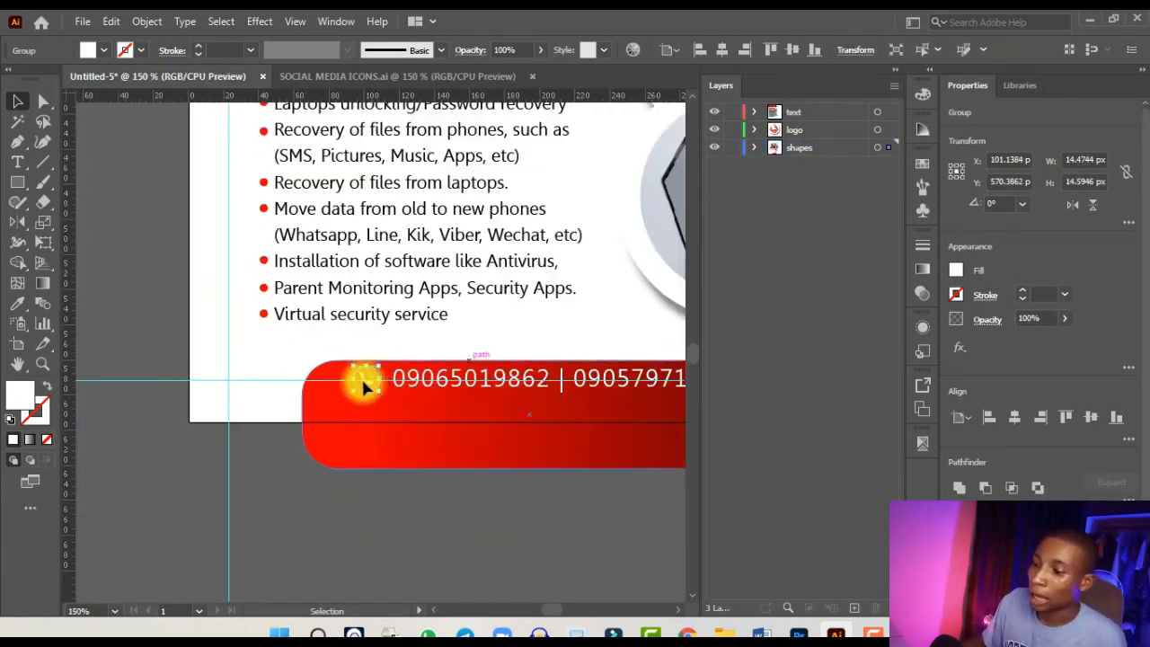
pyautogui.scroll(-2, 526, 390)
pyautogui.scroll(2, 526, 389)
pyautogui.click(511, 395)
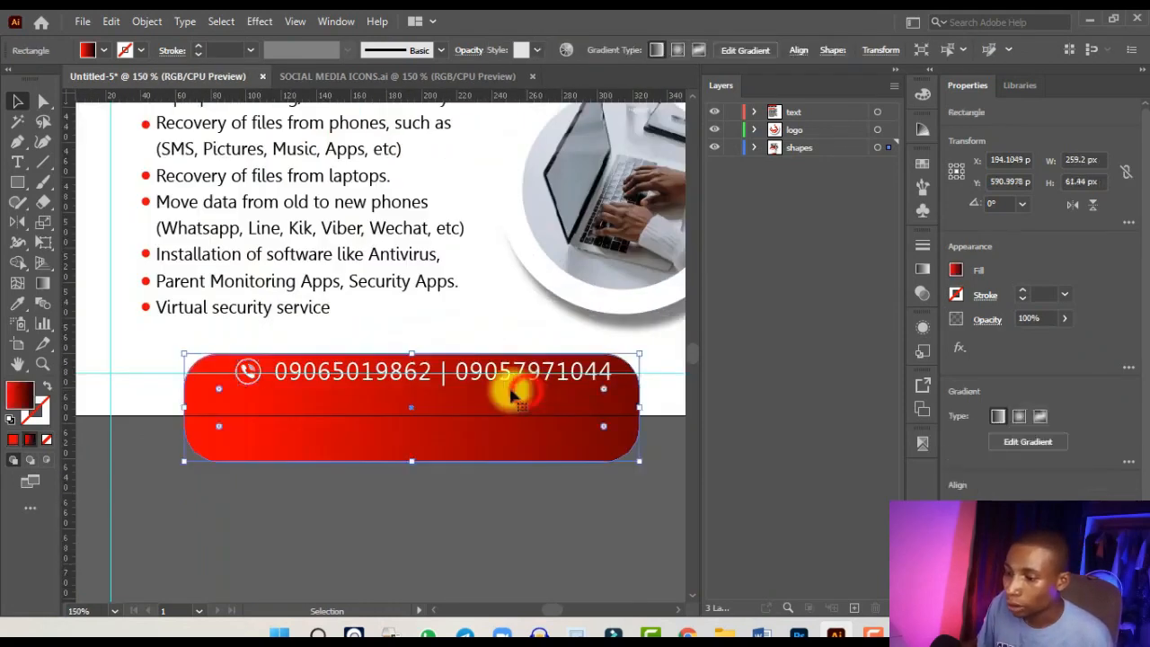
pyautogui.keyDown('shift'); pyautogui.click(279, 375); pyautogui.keyUp('shift')
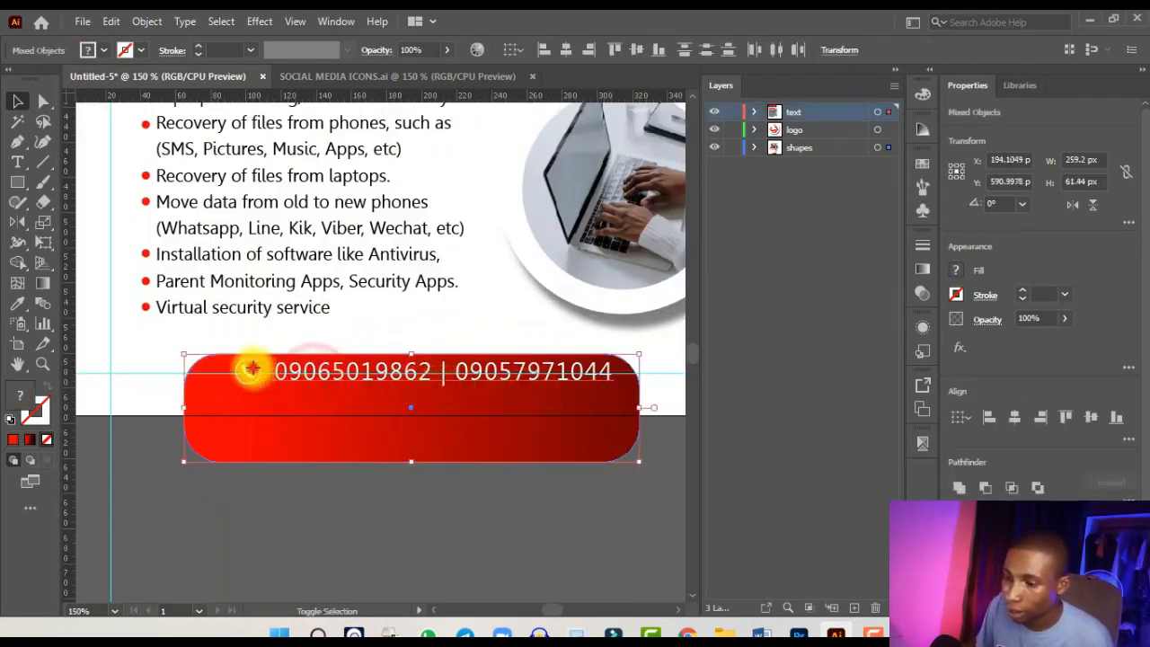
pyautogui.hotkey('ctrl', 'g')
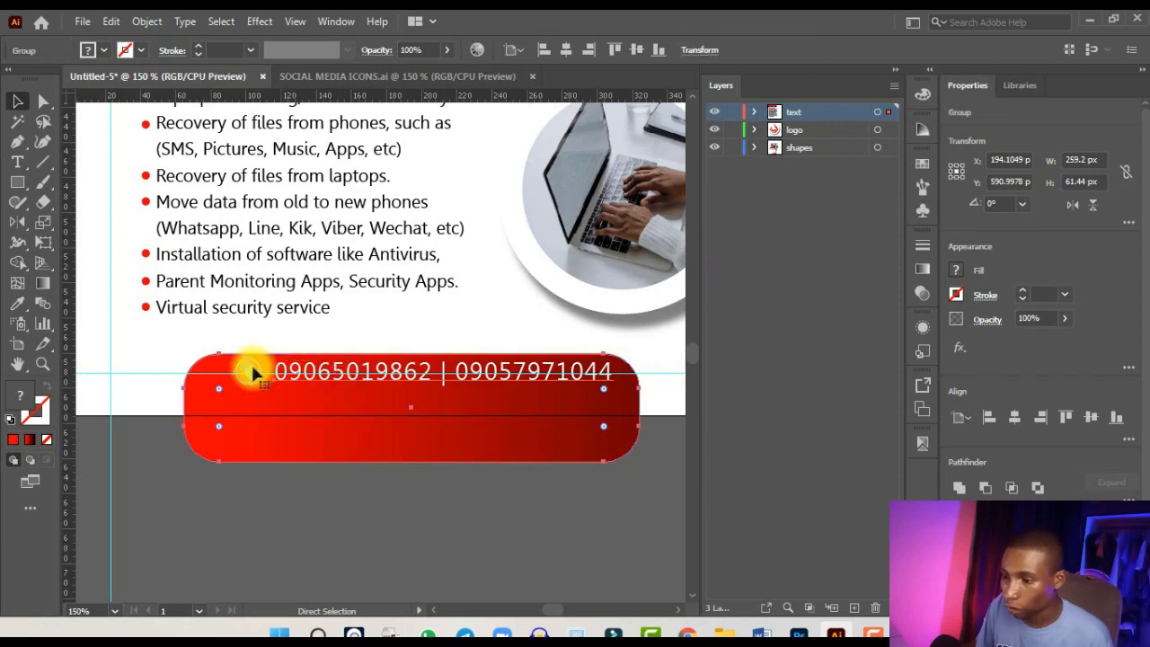
pyautogui.click(1013, 419)
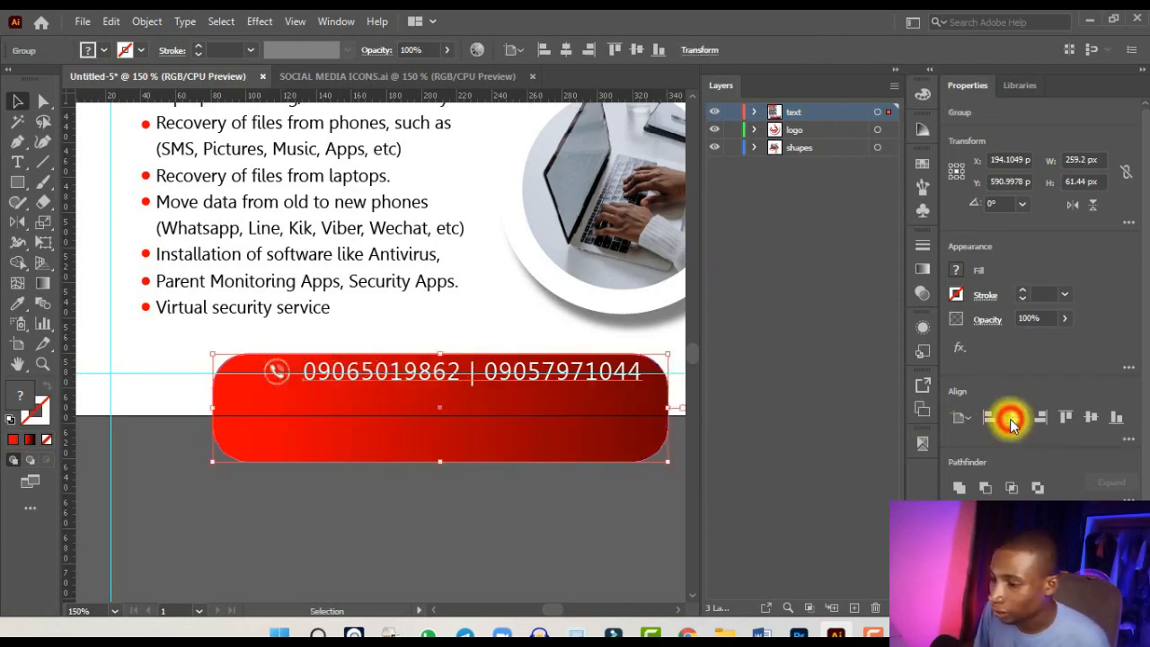
# - Examine the overall flyer layout and the contact bar's placement at several magnifications
pyautogui.hotkey('ctrl', '-')
pyautogui.hotkey('ctrl', '-')
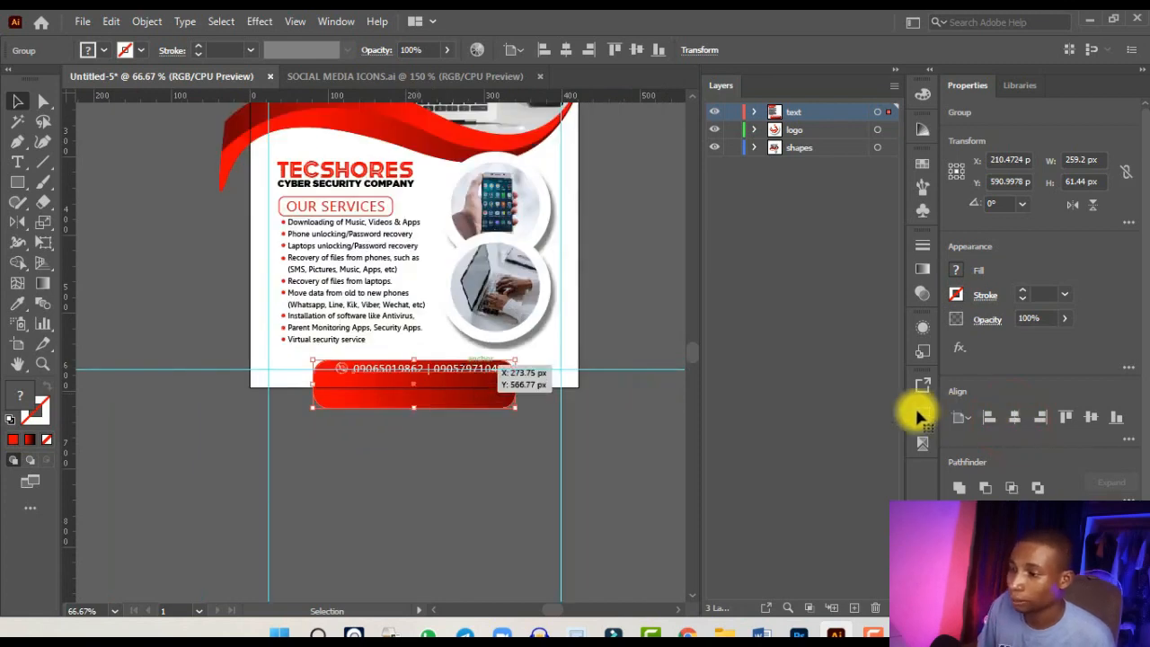
pyautogui.hotkey('ctrl', '-')
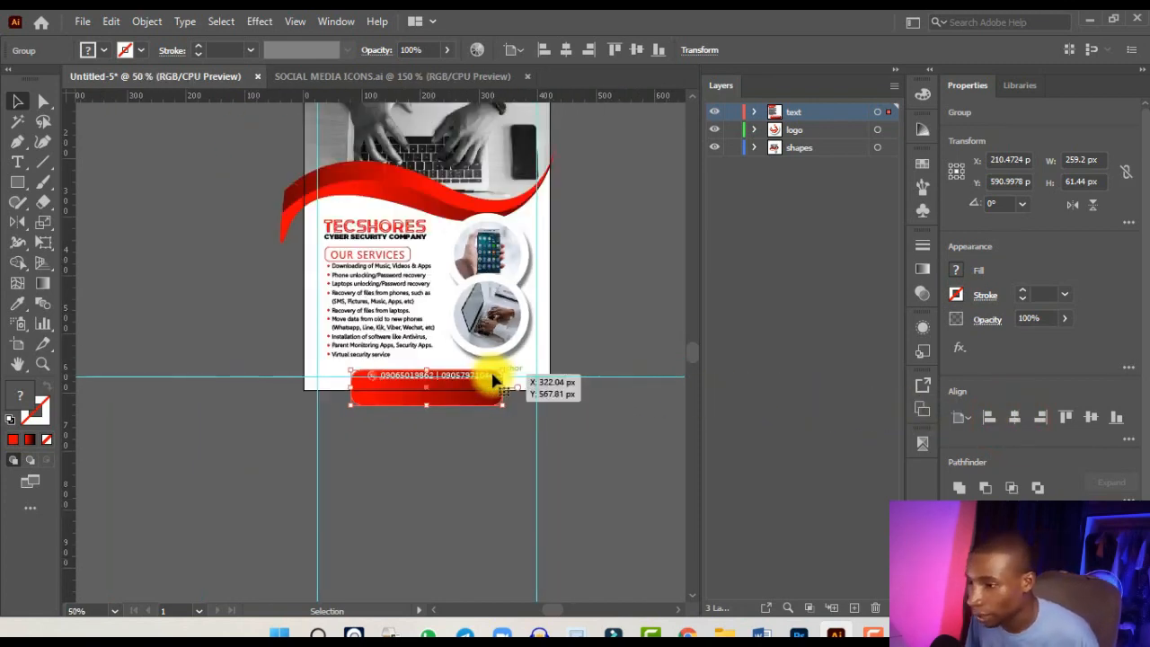
pyautogui.hotkey('ctrl', '-')
pyautogui.hotkey('ctrl', '=')
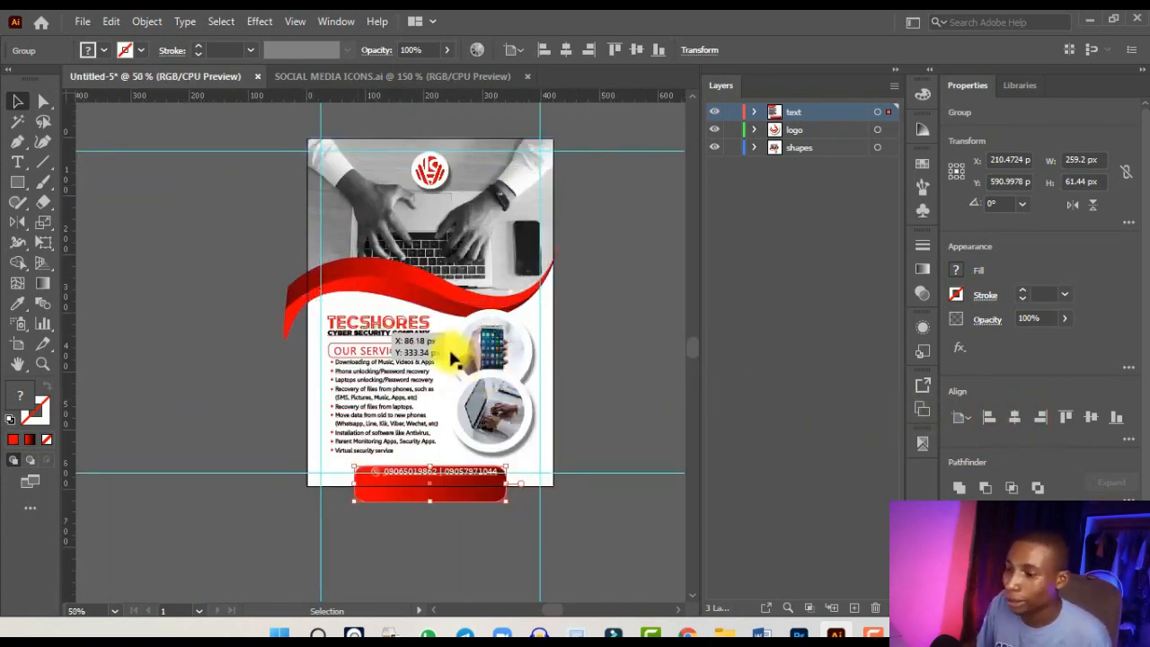
pyautogui.hotkey('ctrl', '-')
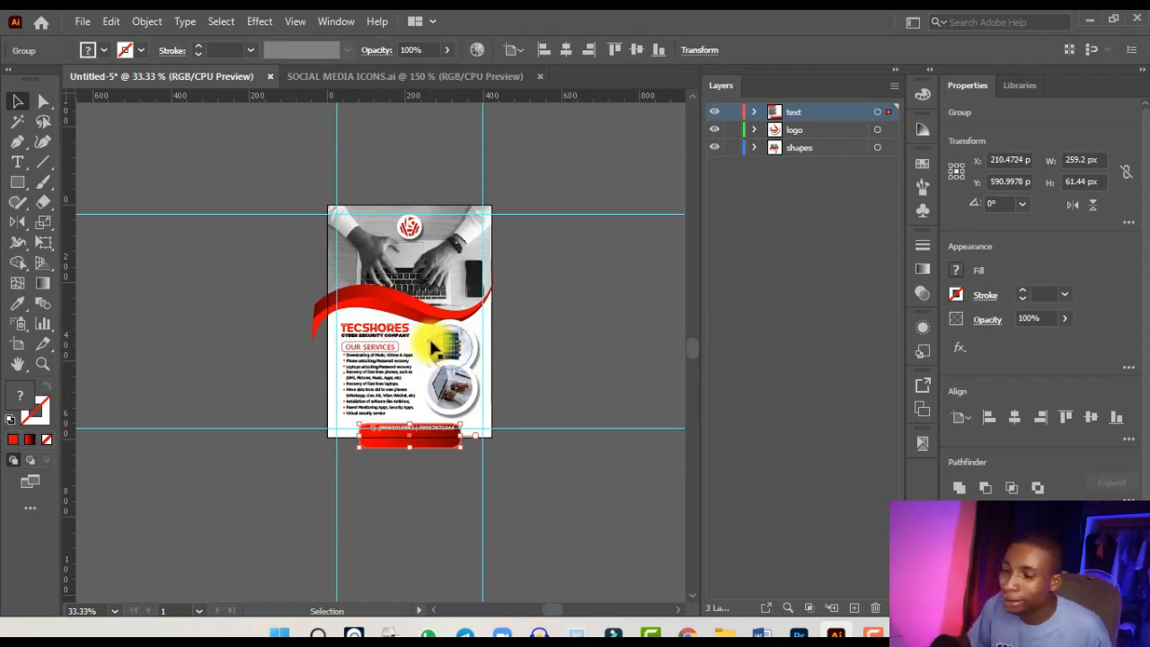
pyautogui.hotkey('ctrl', '=')
pyautogui.hotkey('ctrl', '=')
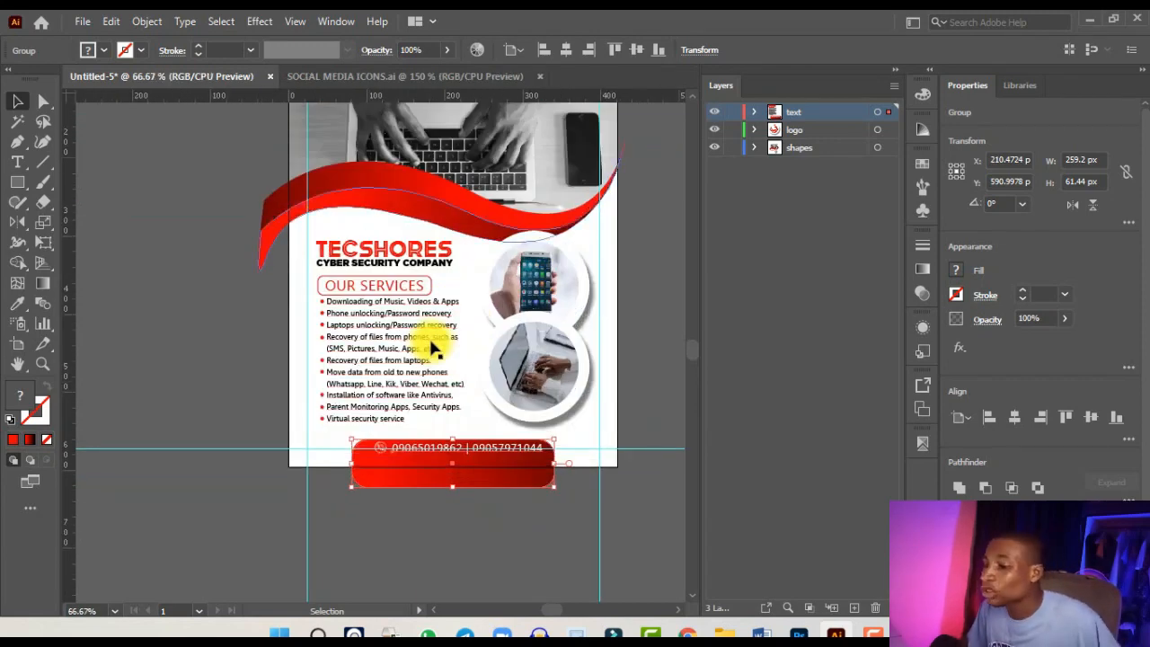
pyautogui.hotkey('ctrl', '-')
pyautogui.hotkey('ctrl', '-')
pyautogui.hotkey('ctrl', '-')
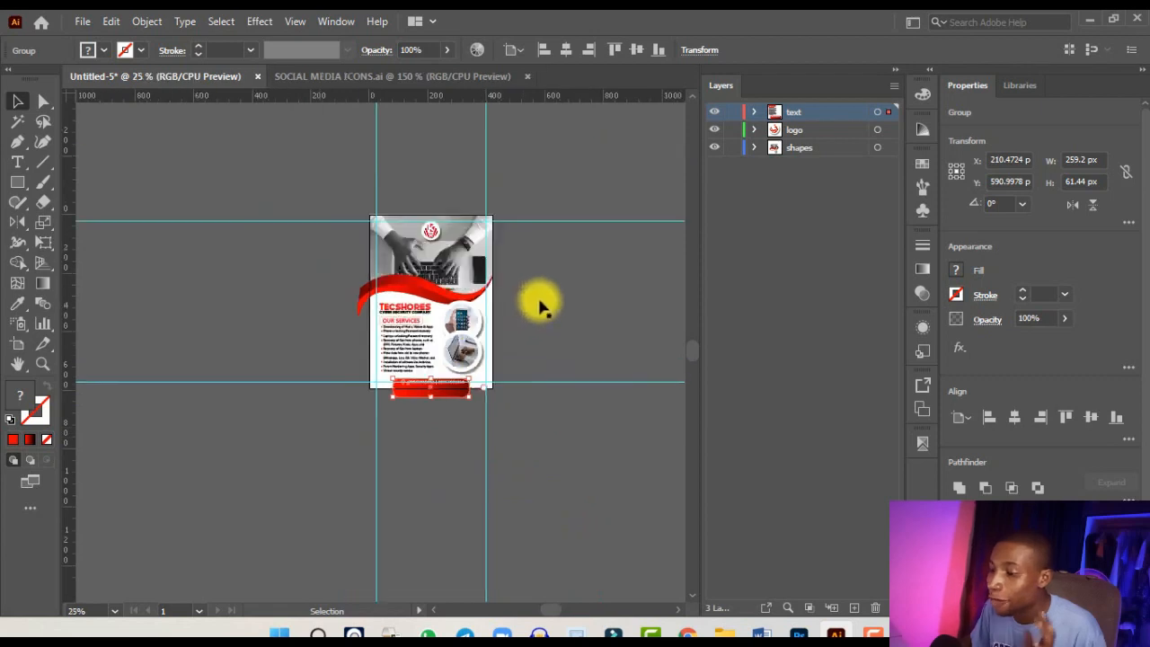
# - Delete the horizontal and vertical ruler guides around the flyer and collapse the layer list
pyautogui.click(539, 300)
pyautogui.click(547, 174)
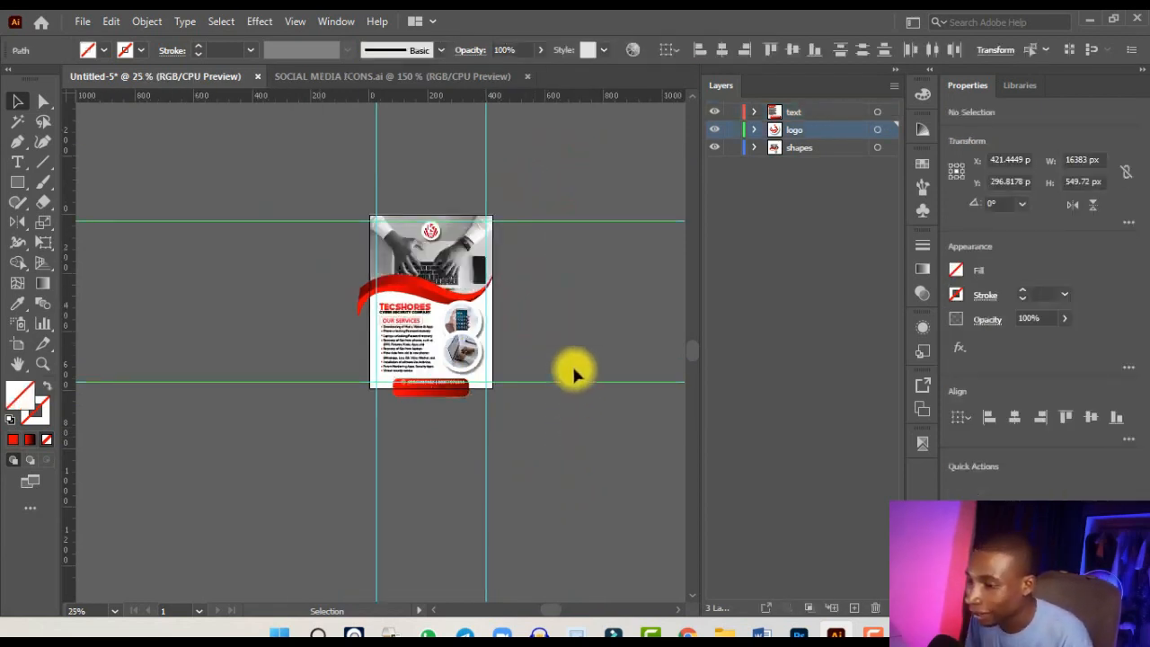
pyautogui.press('Delete')
pyautogui.hotkey('ctrl', 'z')
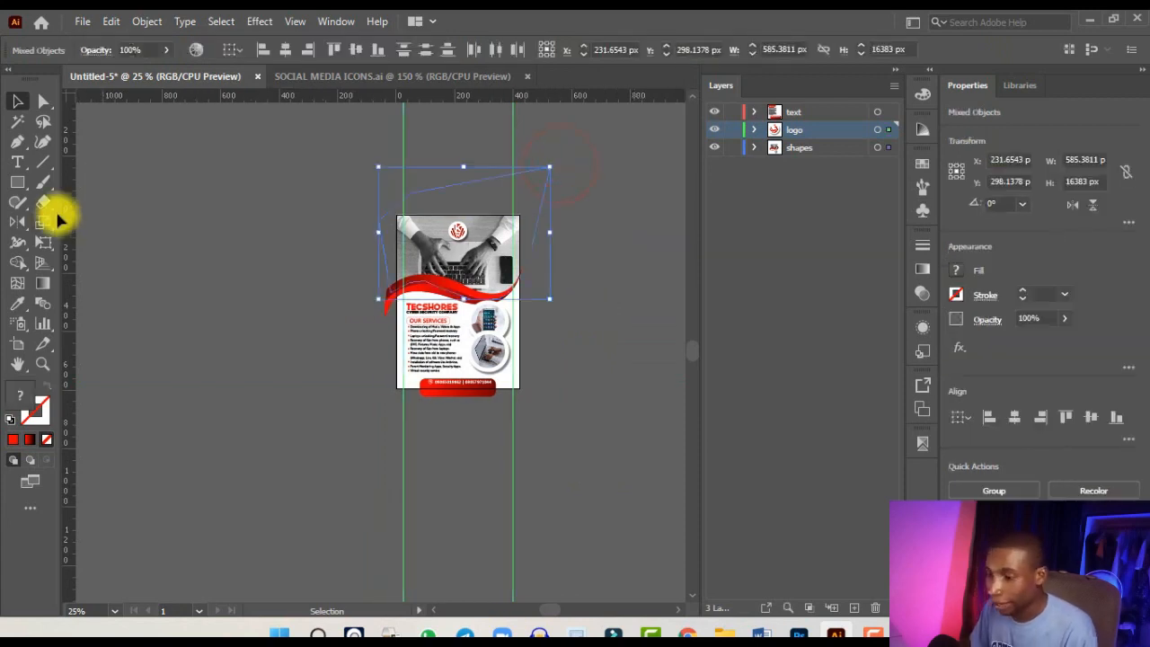
pyautogui.moveTo(592, 467); pyautogui.dragTo(85, 555)
pyautogui.press('Delete')
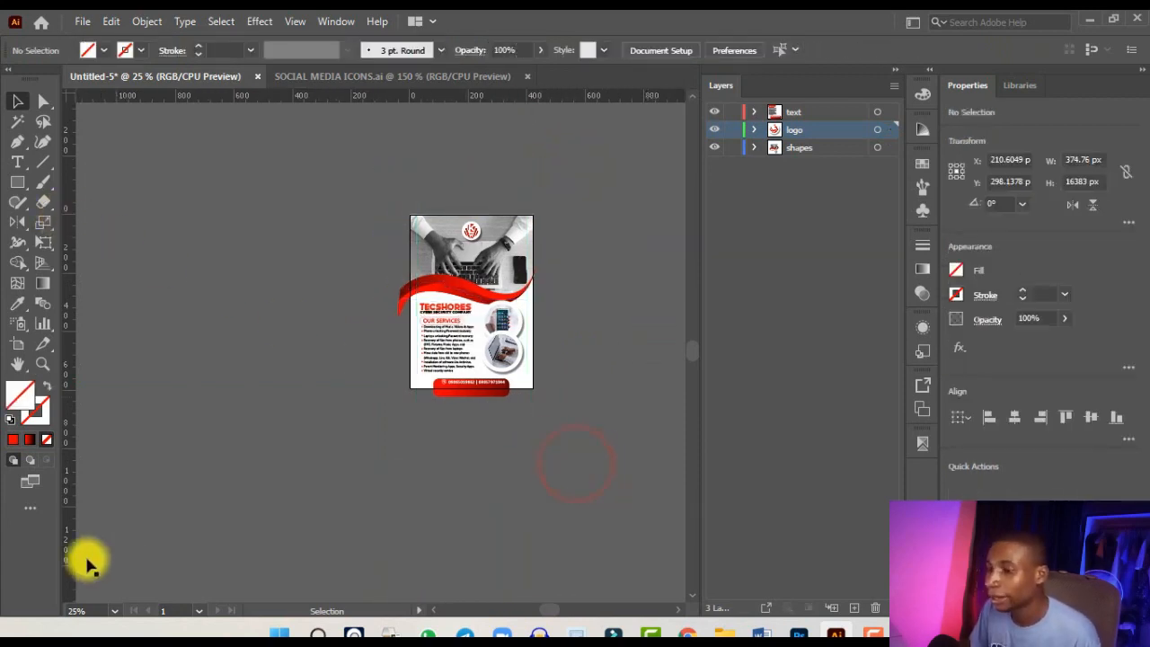
pyautogui.hotkey('ctrl', '=')
pyautogui.hotkey('ctrl', '=')
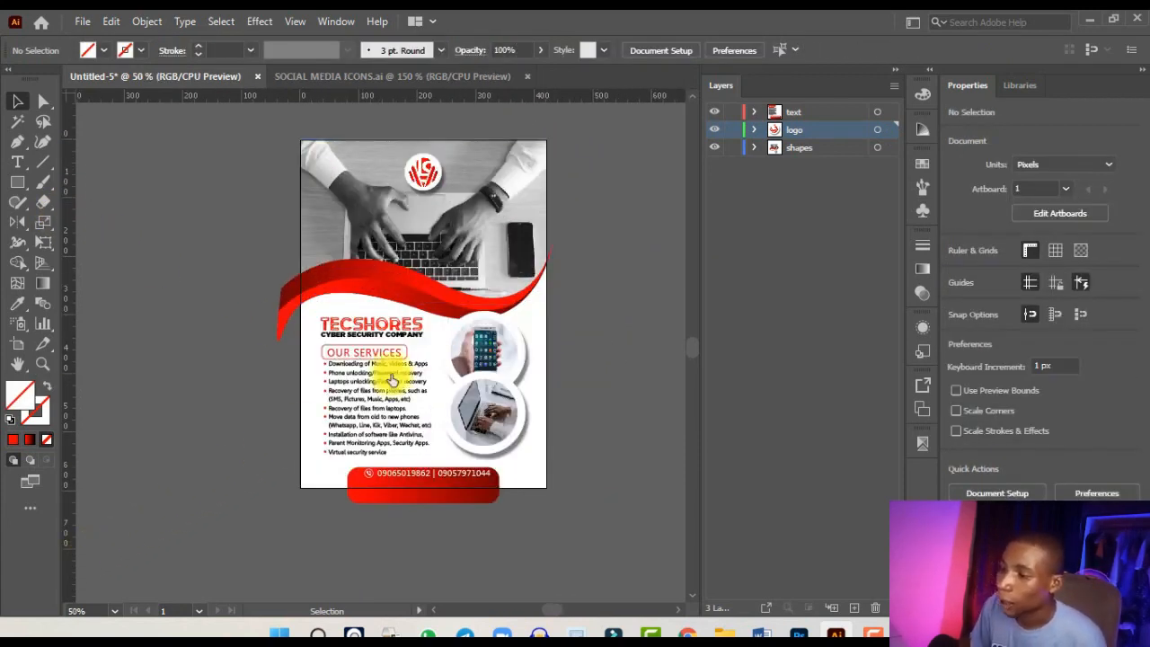
pyautogui.click(896, 68)
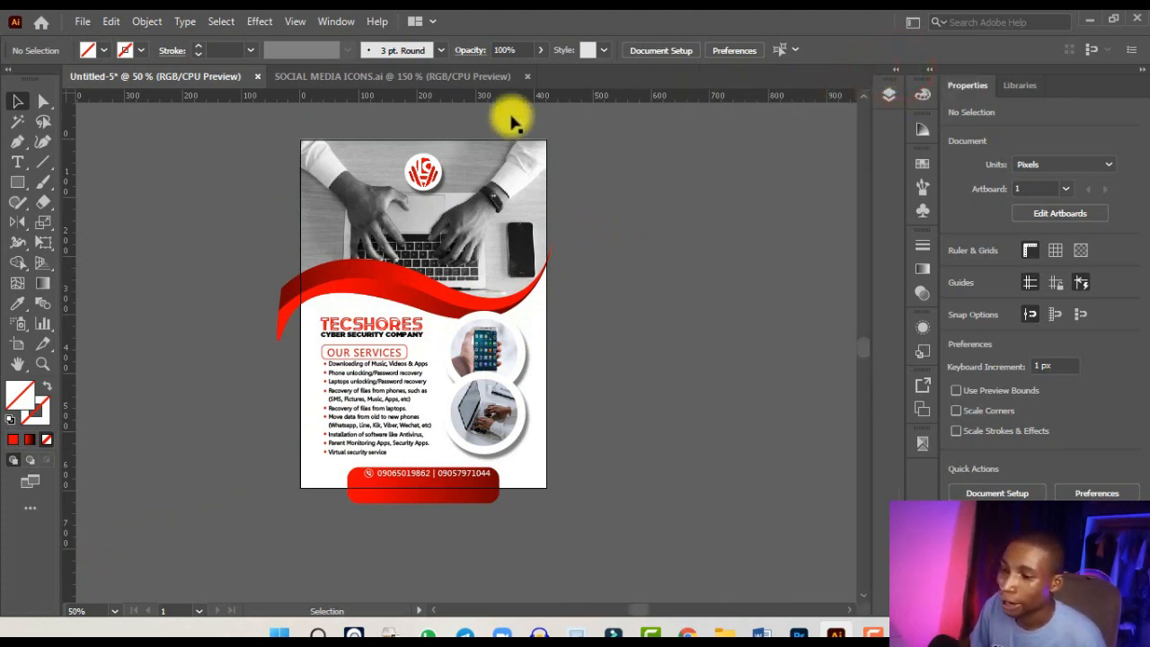
pyautogui.click(17, 182)
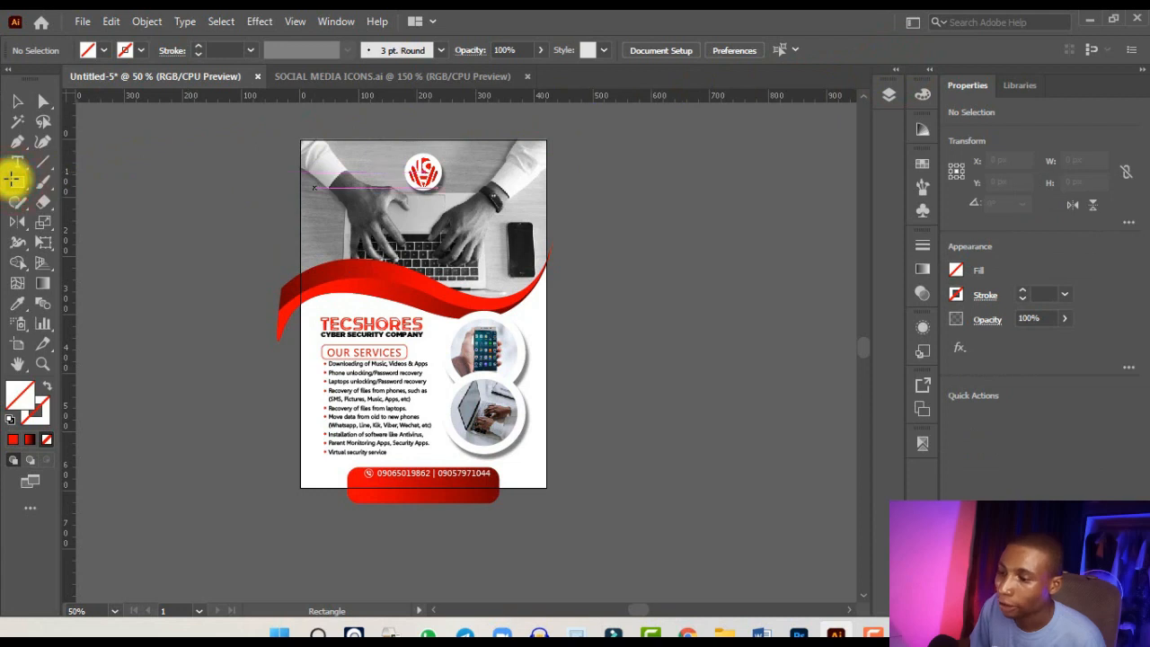
pyautogui.moveTo(312, 158); pyautogui.dragTo(515, 454)
pyautogui.click(17, 100)
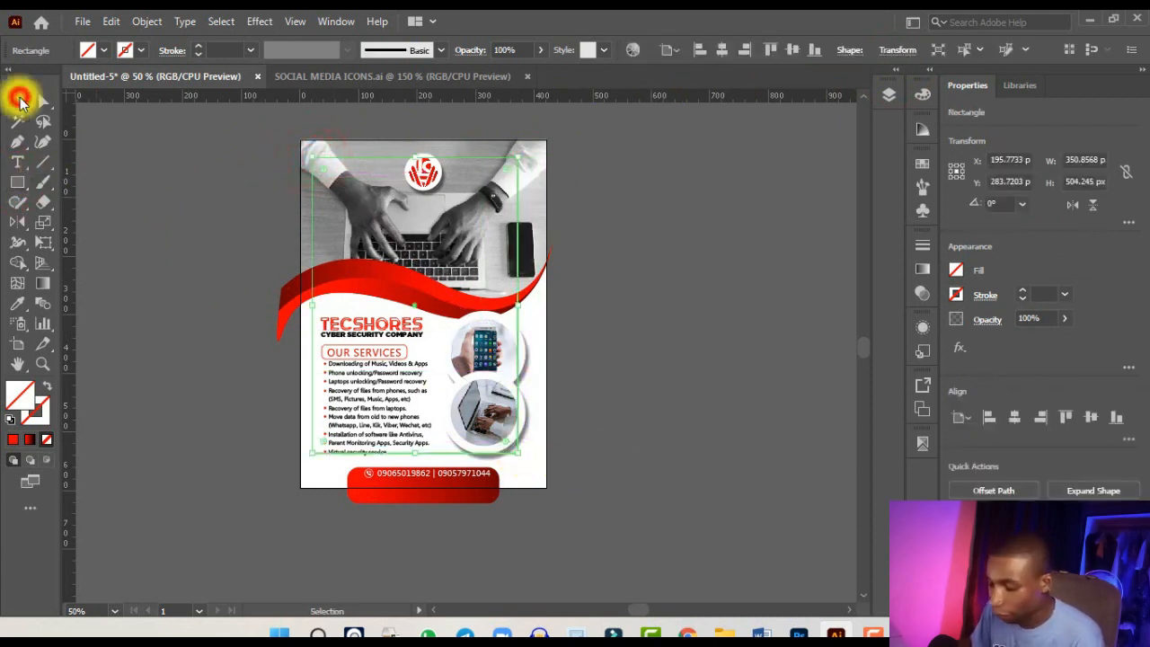
pyautogui.click(592, 341)
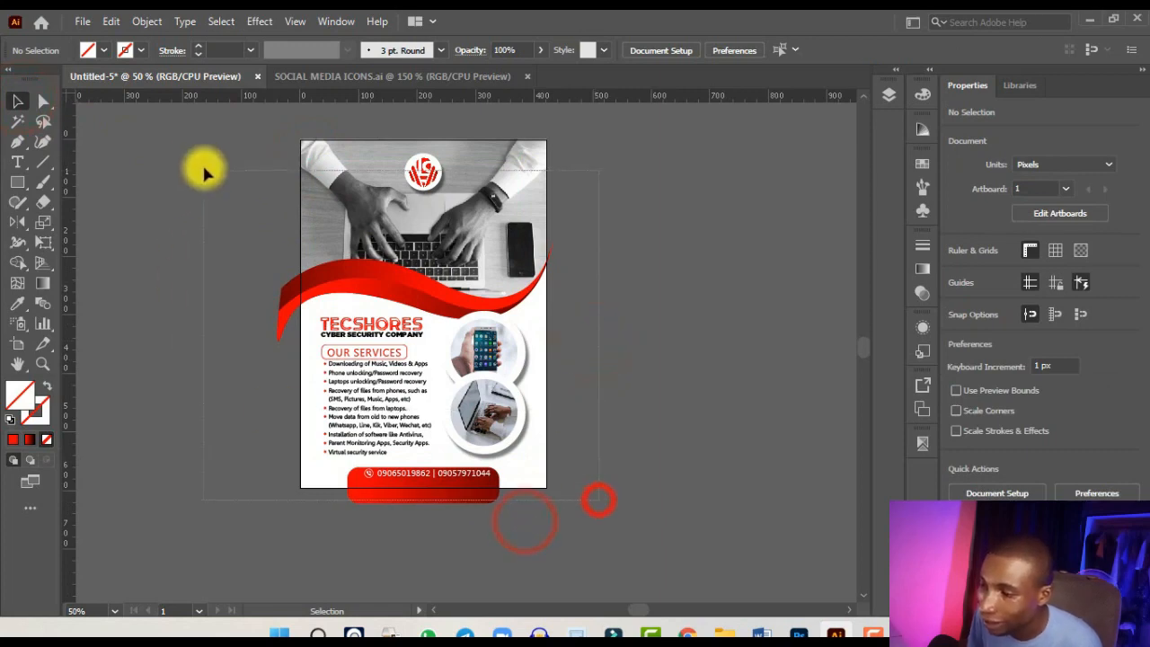
# - Group all the flyer artwork, test-move it sideways as one unit and undo the move
pyautogui.hotkey('ctrl', 'a')
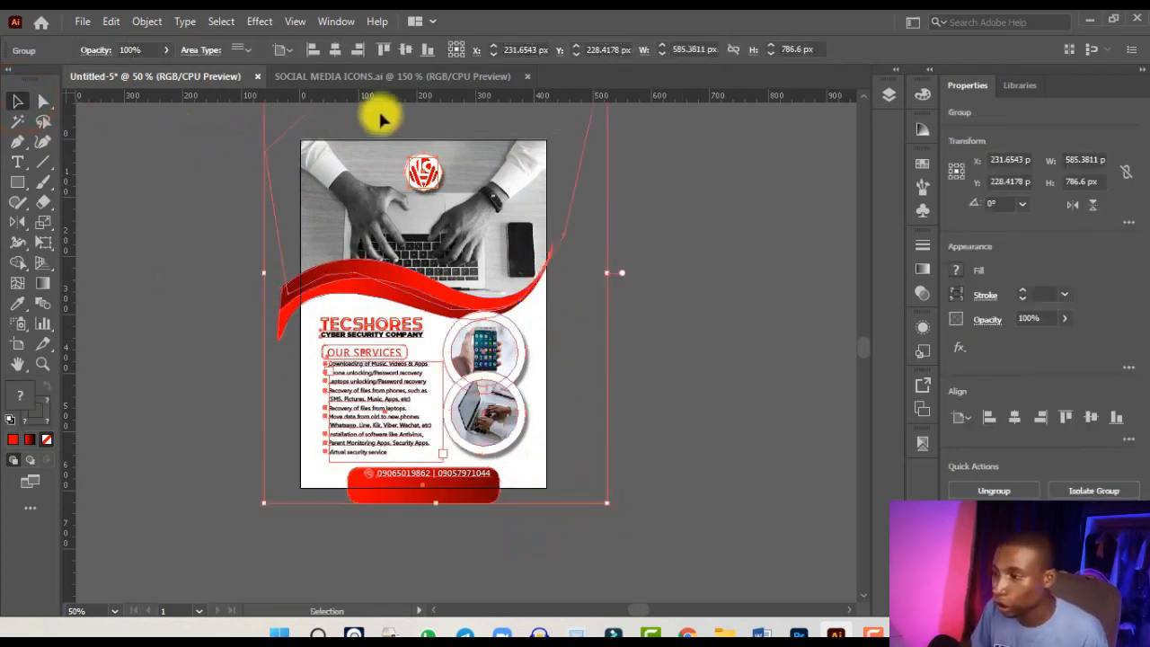
pyautogui.moveTo(460, 310); pyautogui.dragTo(518, 311)
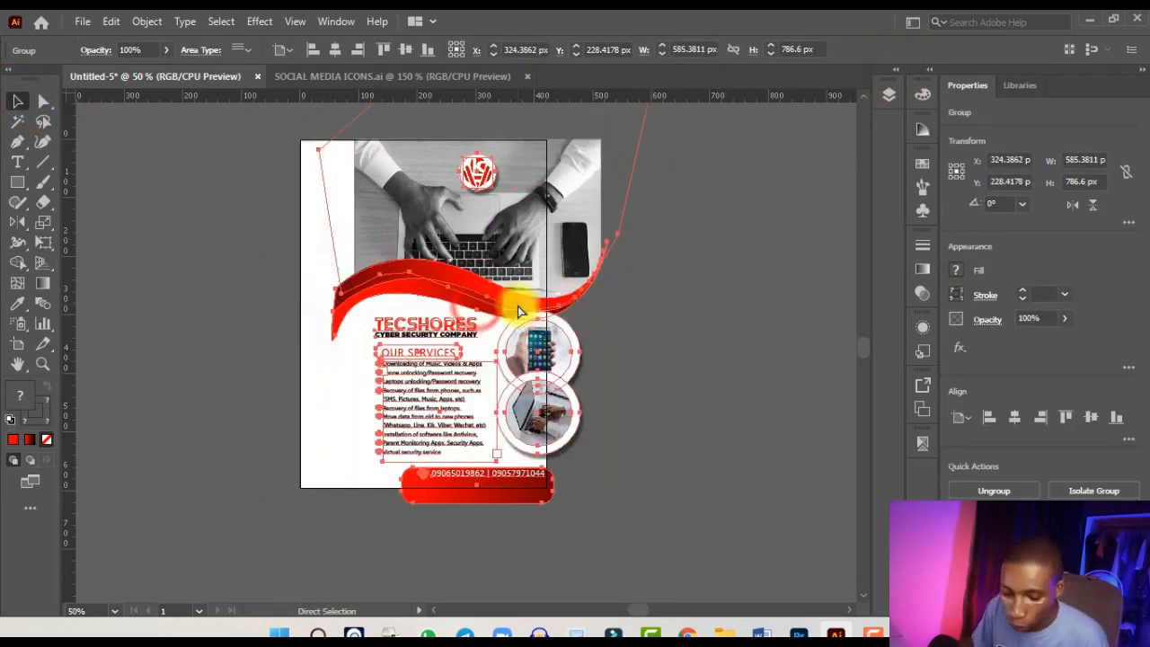
pyautogui.hotkey('ctrl', 'z')
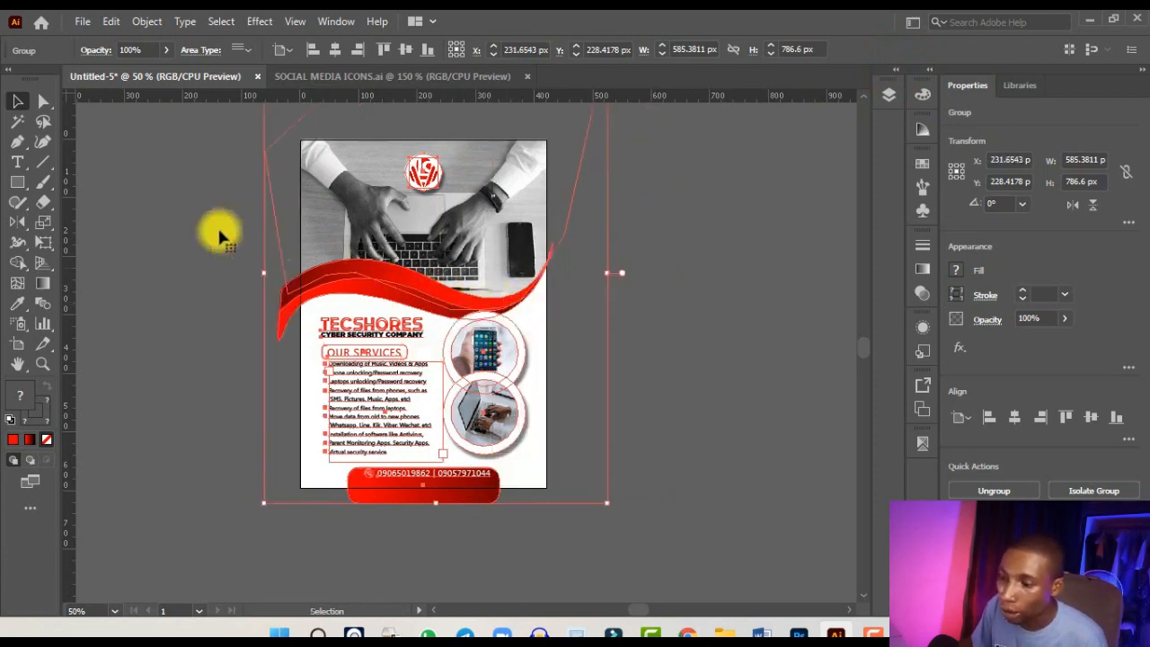
# - Draw a rectangle of about 383 by 535 px over the flyer and fill it with solid red FF0000
pyautogui.click(19, 182)
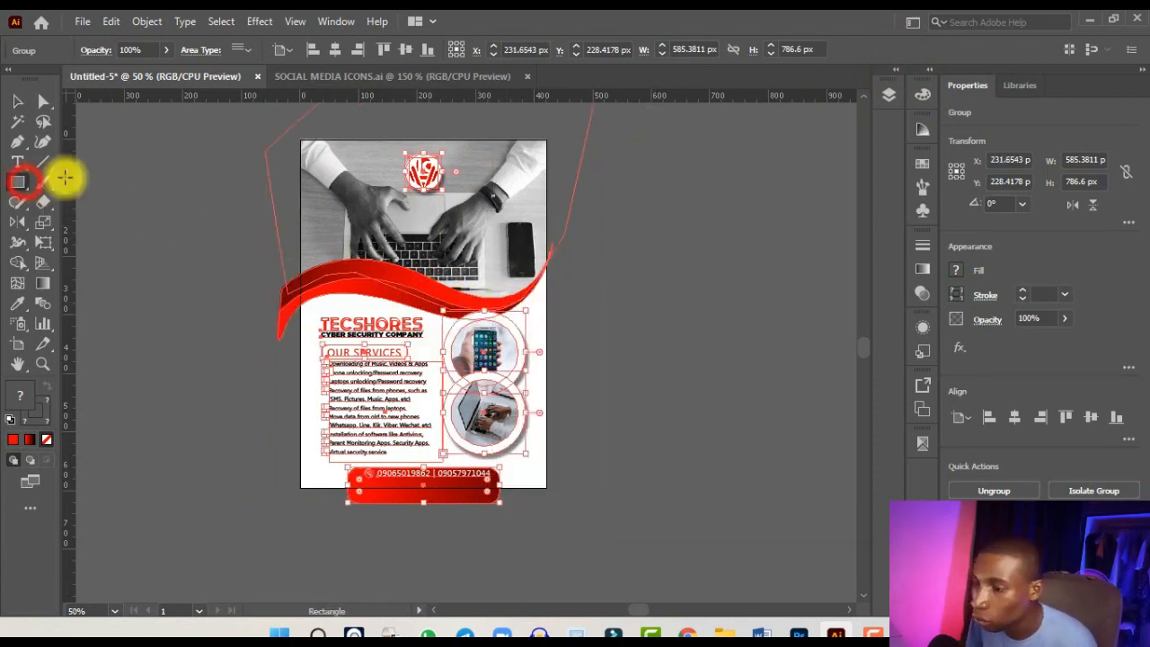
pyautogui.moveTo(308, 147); pyautogui.dragTo(535, 461)
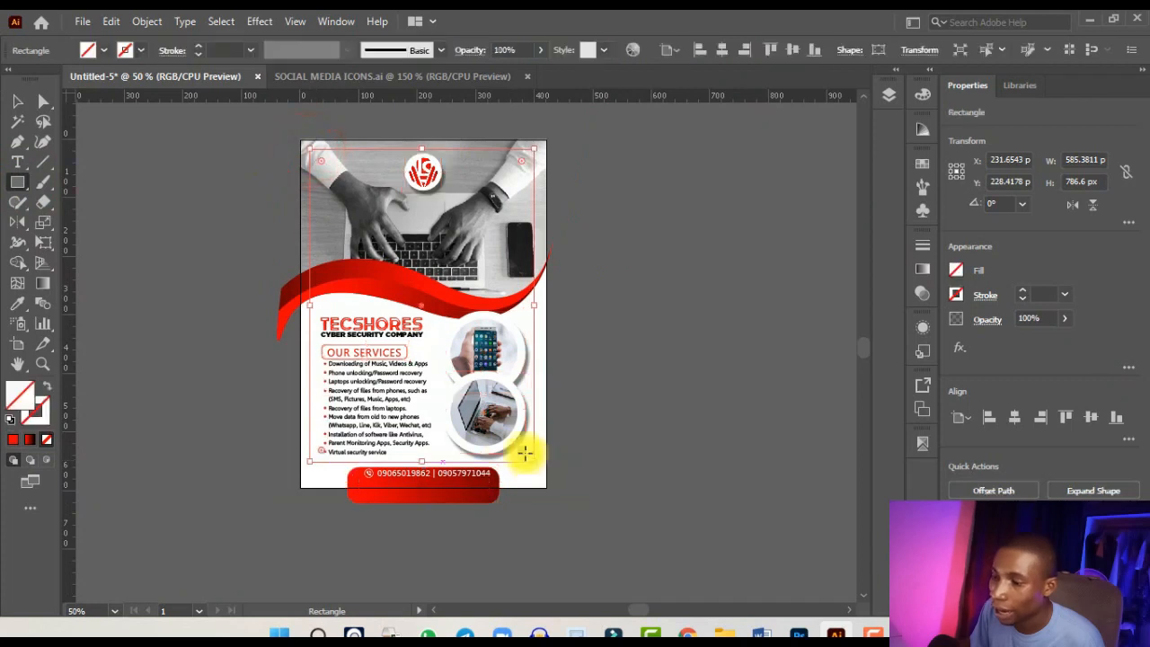
pyautogui.click(19, 103)
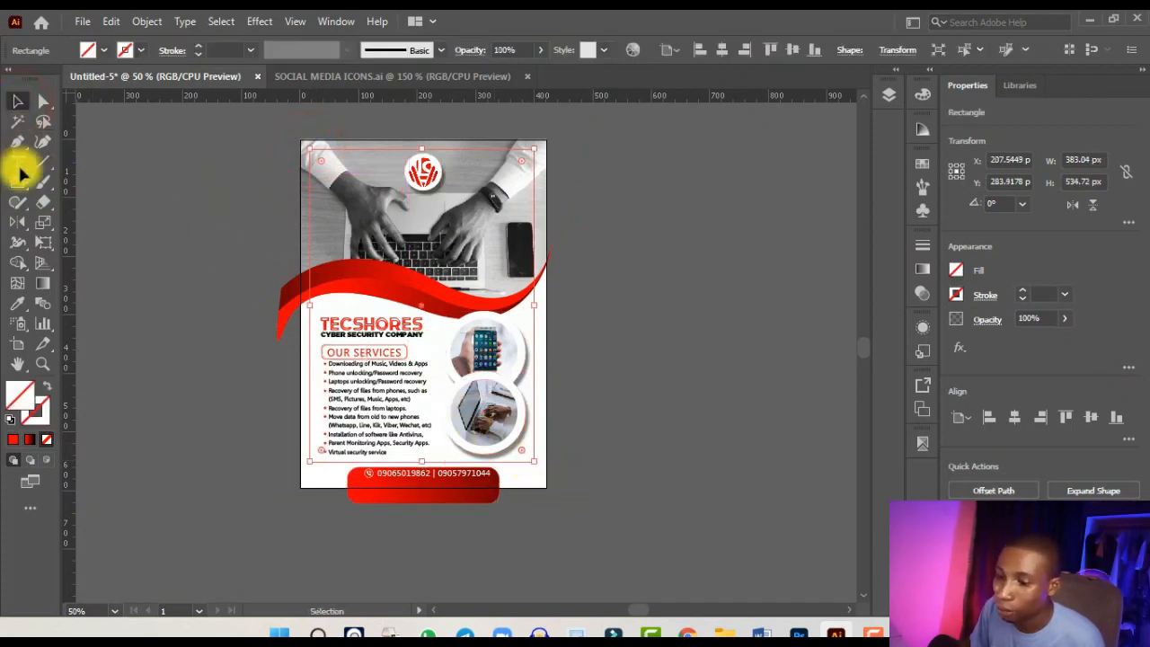
pyautogui.click(14, 439)
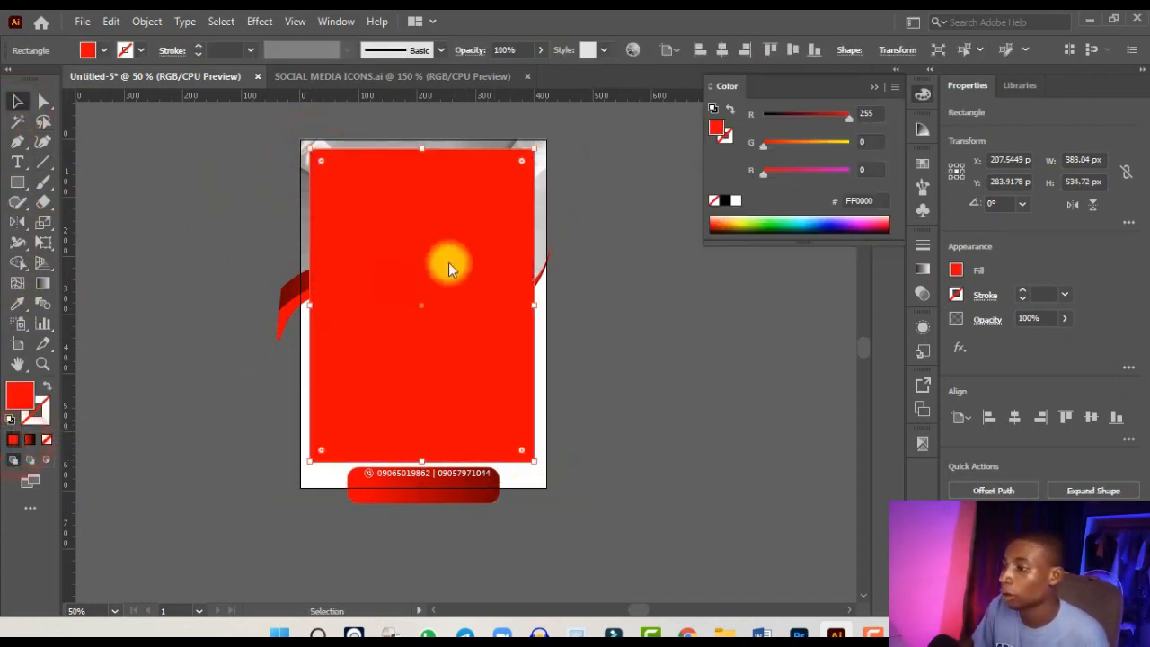
# - Align the red rectangle to the artboard's left and top edges
pyautogui.click(877, 84)
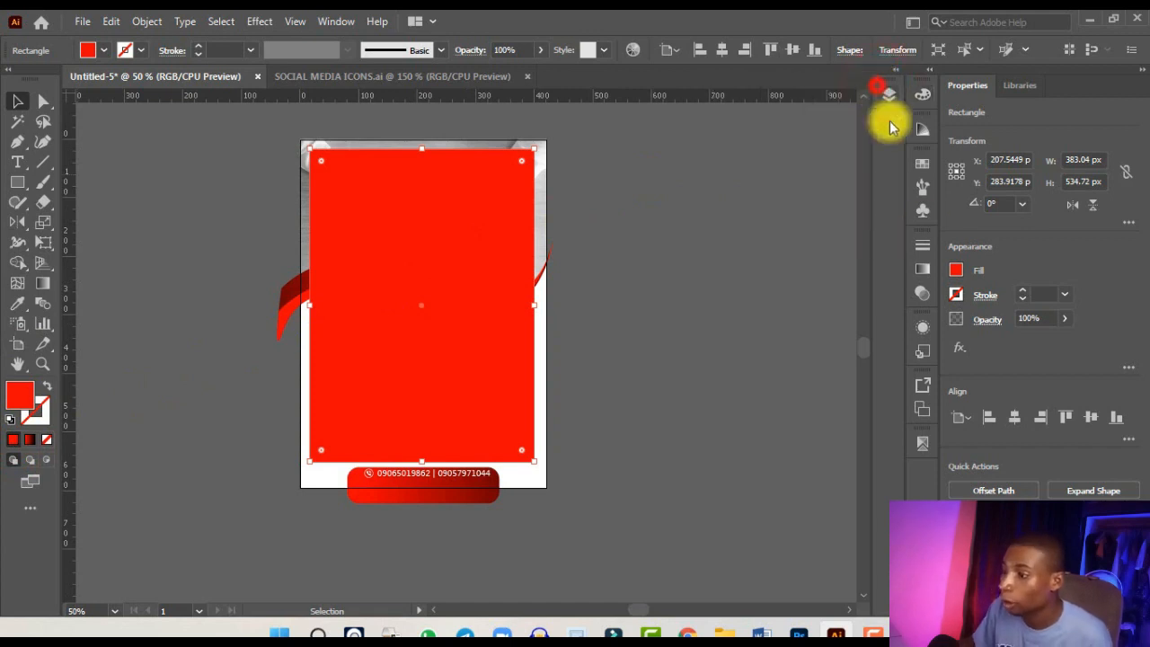
pyautogui.click(989, 419)
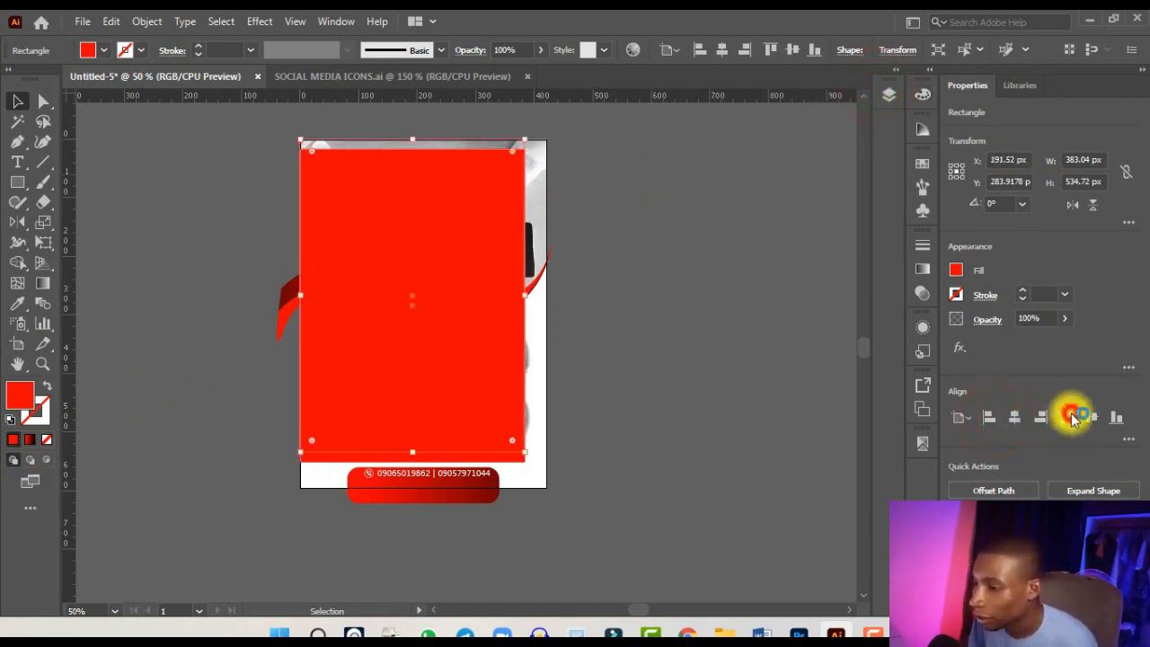
pyautogui.click(1073, 416)
# - Stretch the red rectangle to the artboard's right and bottom edges so it measures about 421 by 595 px
pyautogui.moveTo(526, 295); pyautogui.dragTo(549, 265)
pyautogui.scroll(4, 547, 300)
pyautogui.scroll(-3, 549, 266)
pyautogui.scroll(3, 436, 454)
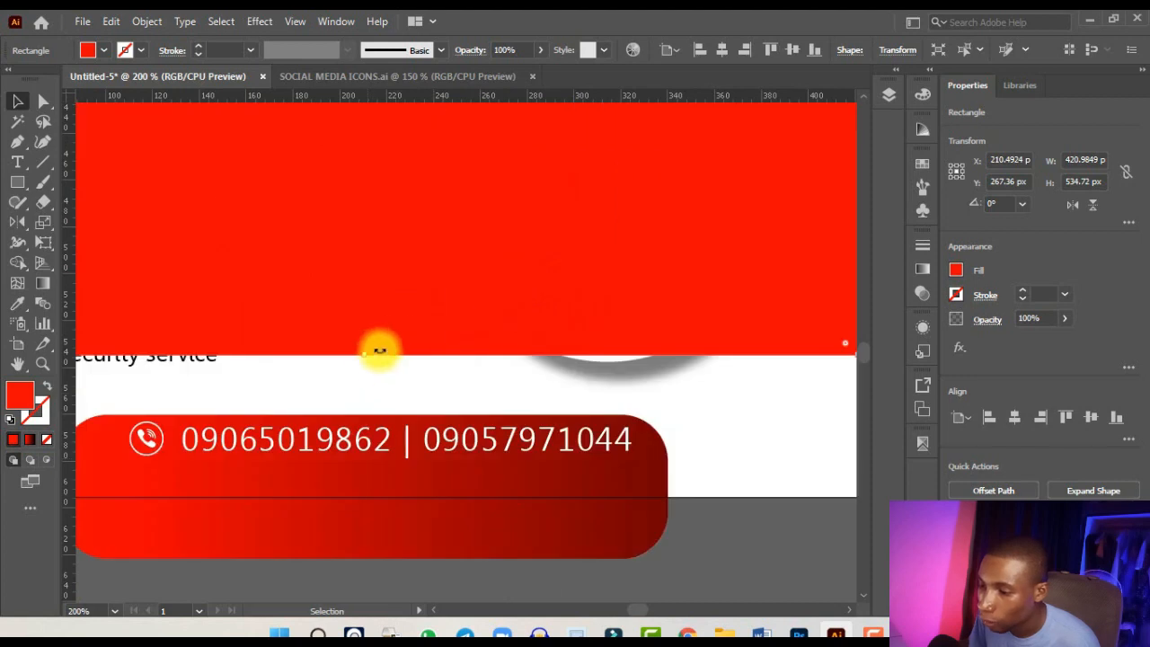
pyautogui.moveTo(363, 359); pyautogui.dragTo(413, 501)
pyautogui.scroll(-4, 637, 380)
pyautogui.click(679, 351)
pyautogui.scroll(-1, 628, 431)
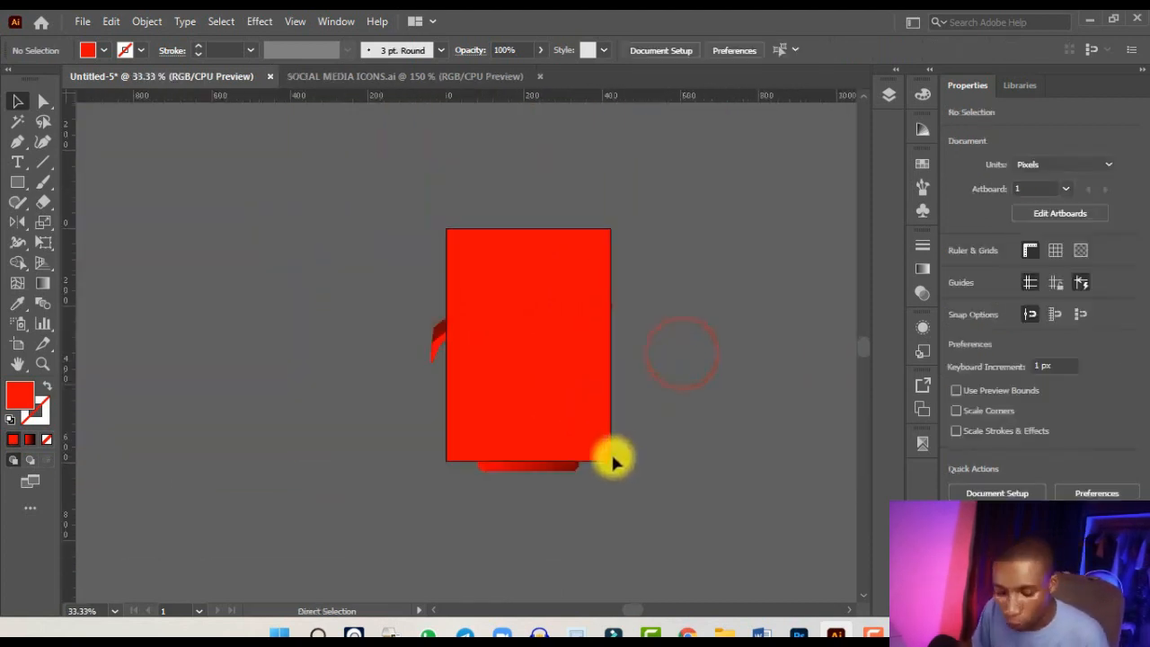
# - Select all the artwork together with the red rectangle and make a clipping mask that trims the flyer to the artboard
pyautogui.hotkey('ctrl', 'a')
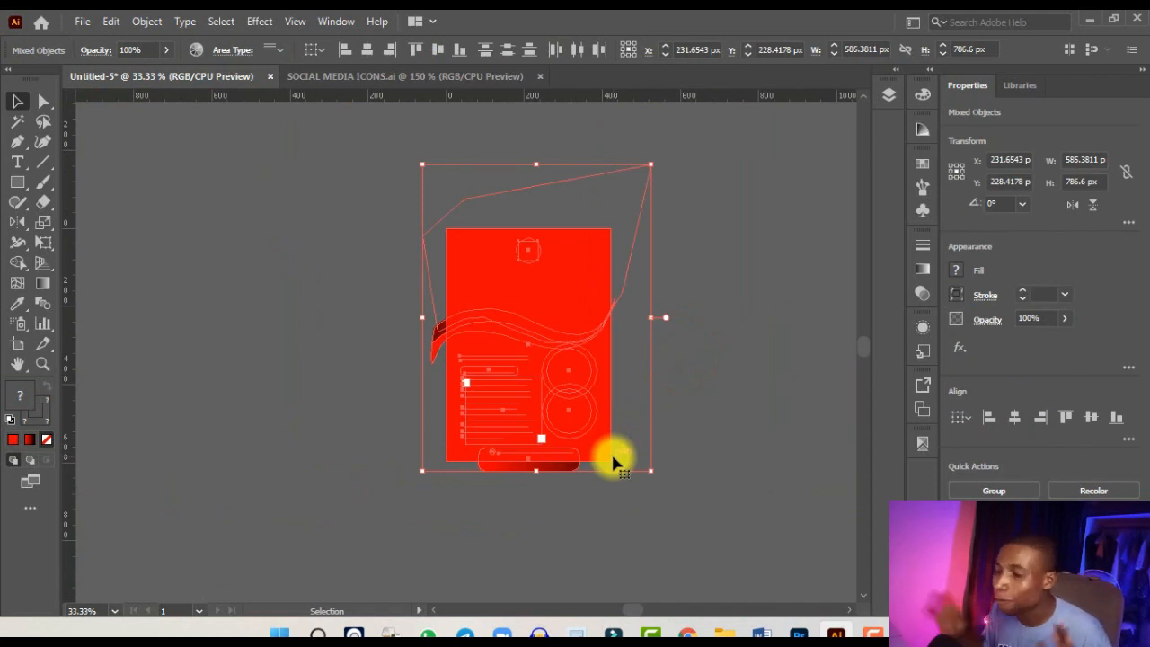
pyautogui.click(625, 521)
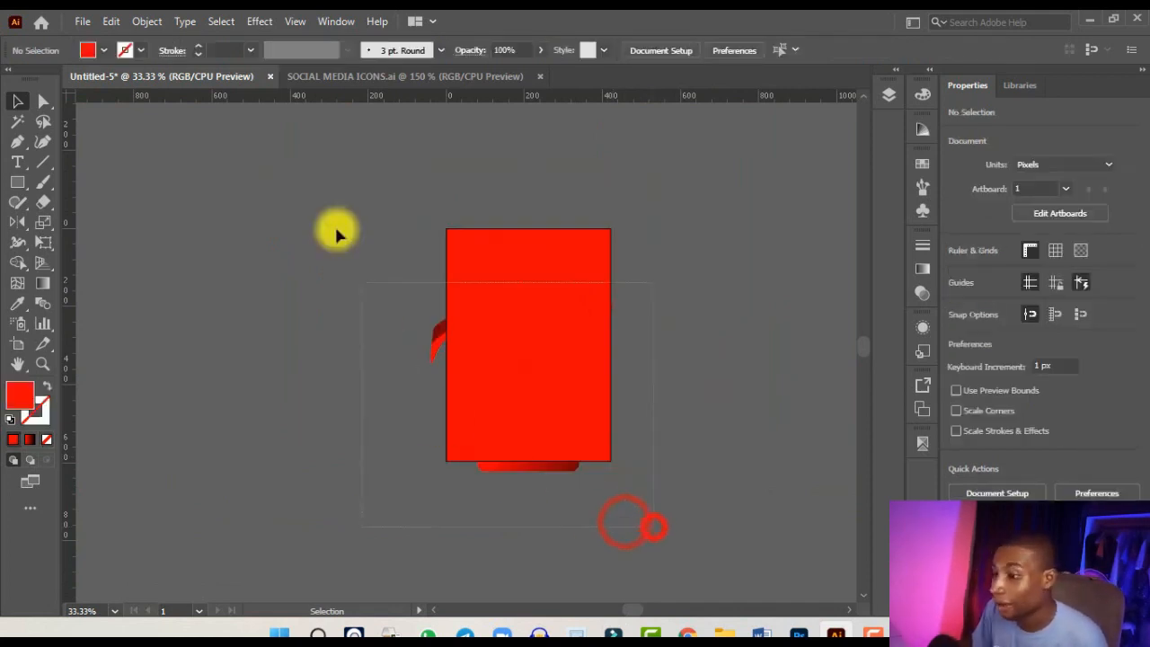
pyautogui.hotkey('ctrl', 'a')
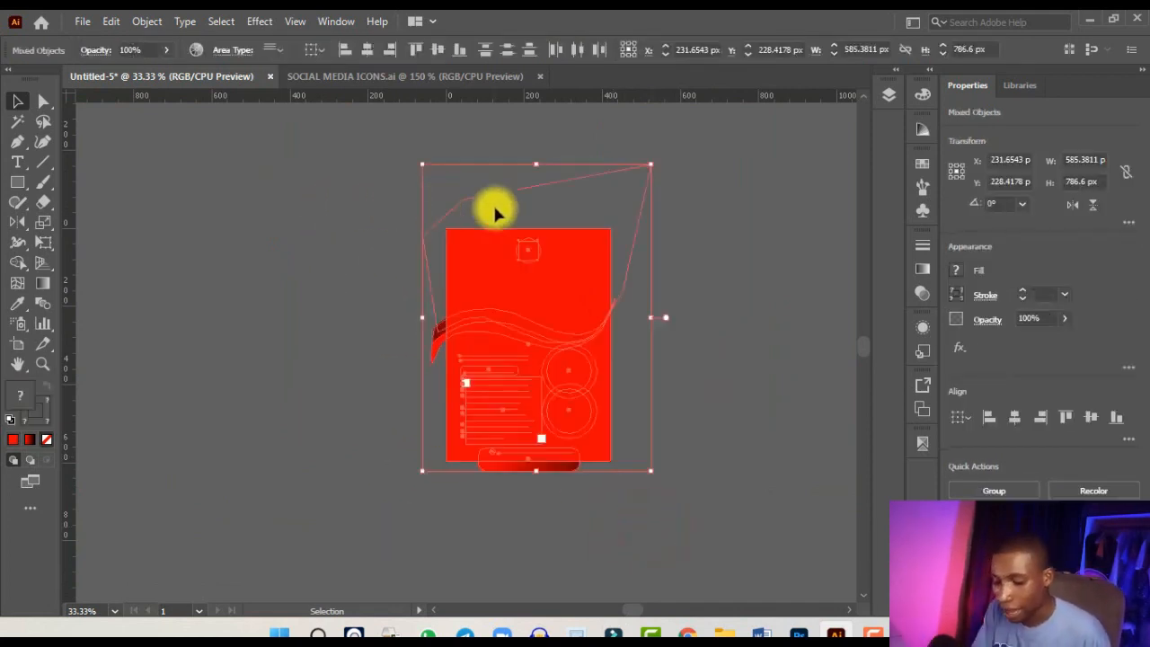
pyautogui.hotkey('ctrl', '7')
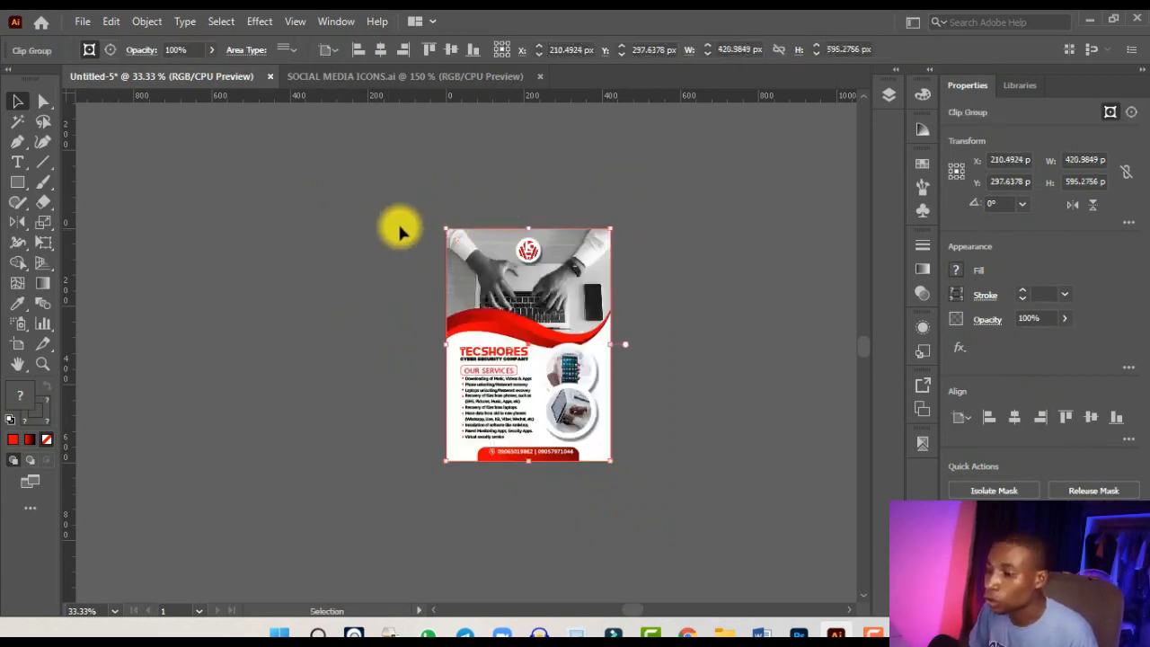
pyautogui.click(397, 224)
pyautogui.hotkey('ctrl', '+')
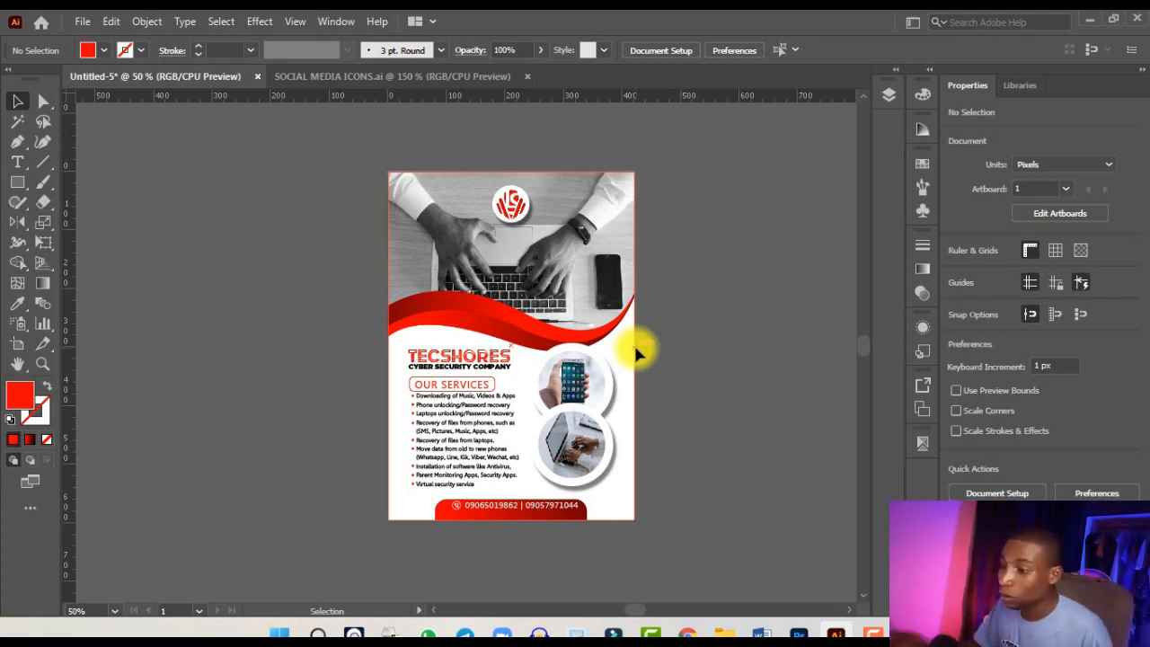
pyautogui.scroll(1, 583, 357)
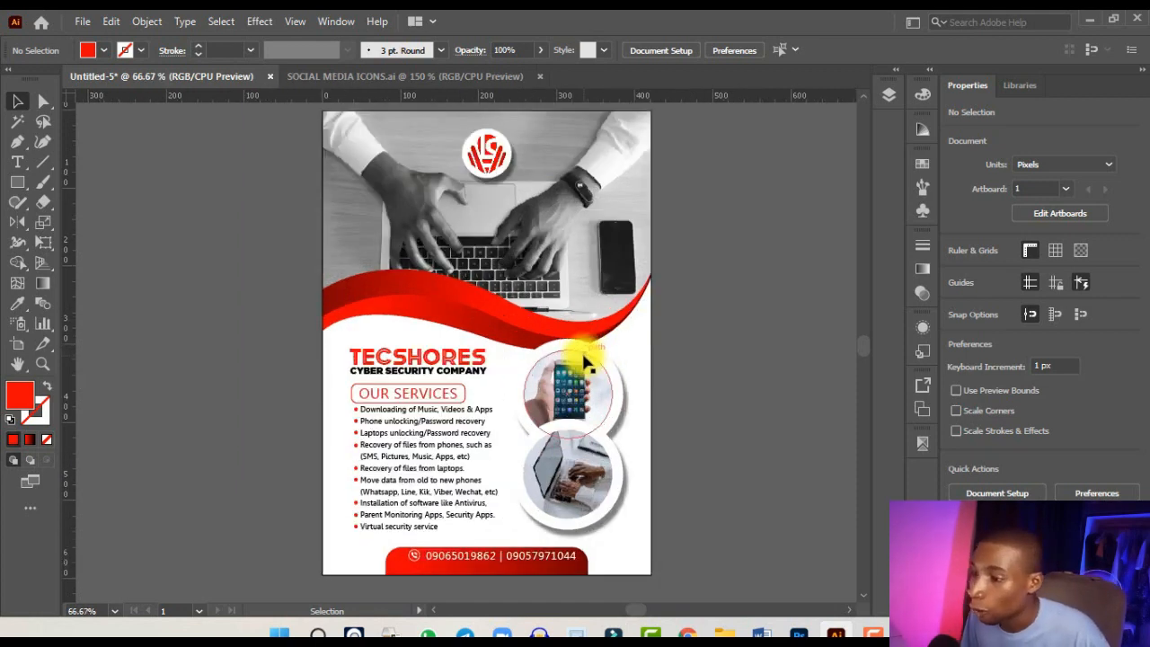